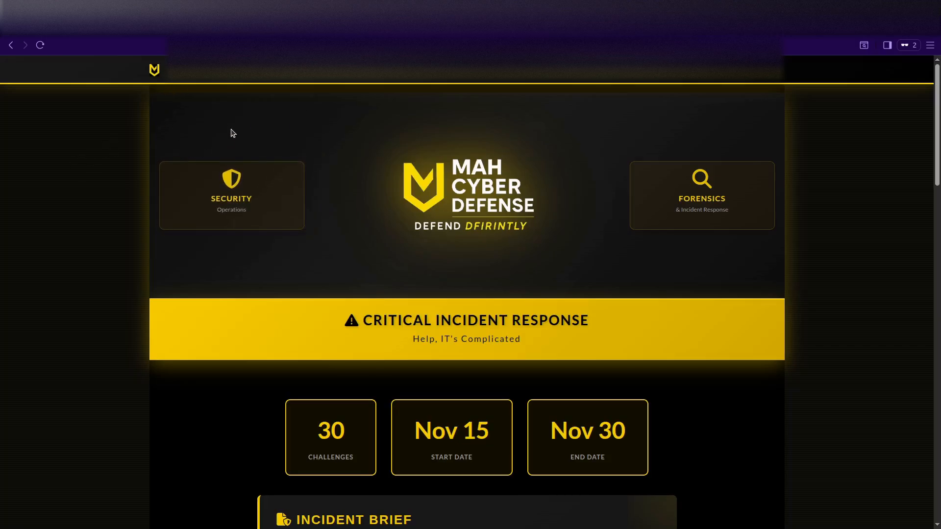
Open the Investigation Playbook page from the navbar and look through it.
scroll(375, 248, down, 5)
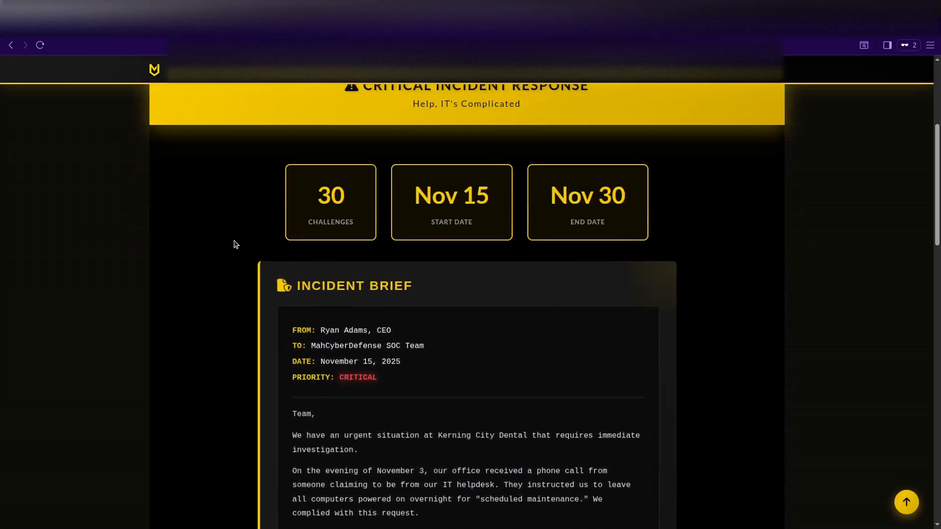
scroll(235, 243, down, 3)
scroll(235, 244, down, 1)
scroll(298, 259, down, 3)
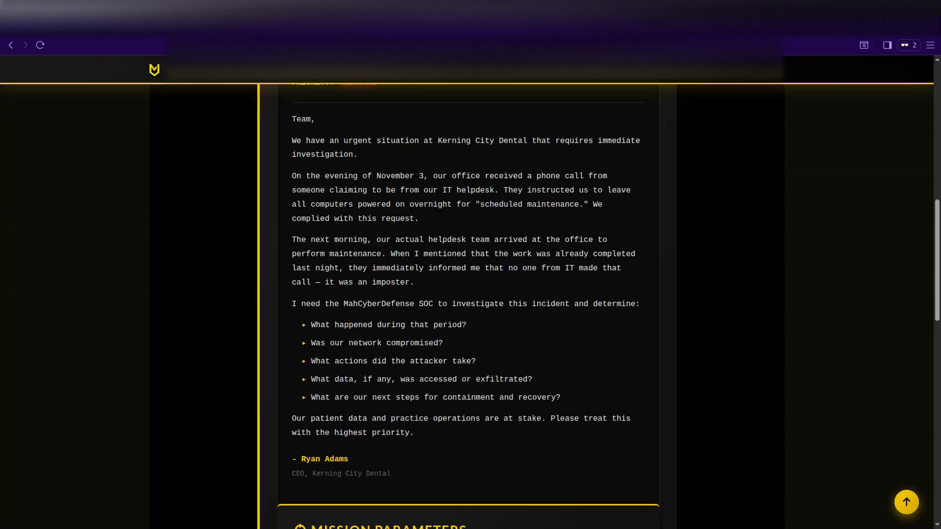
scroll(415, 334, up, 8)
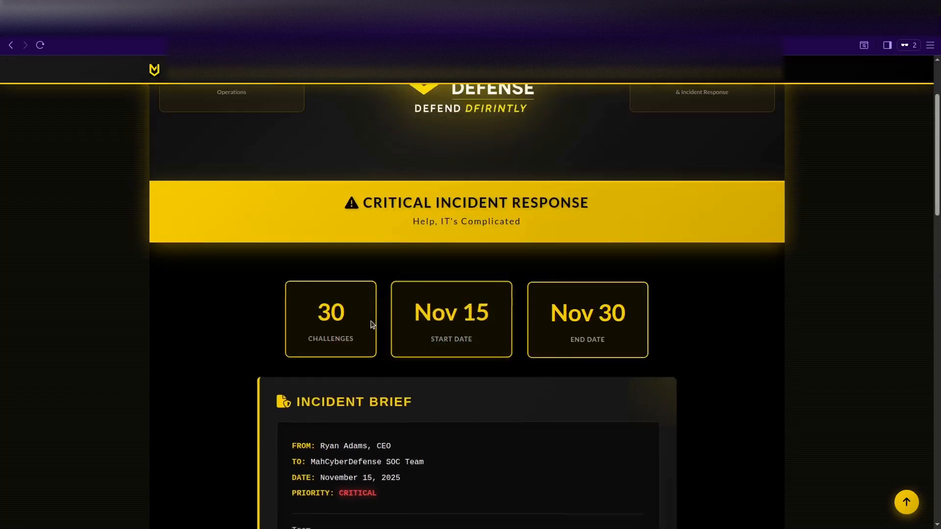
scroll(225, 319, up, 1)
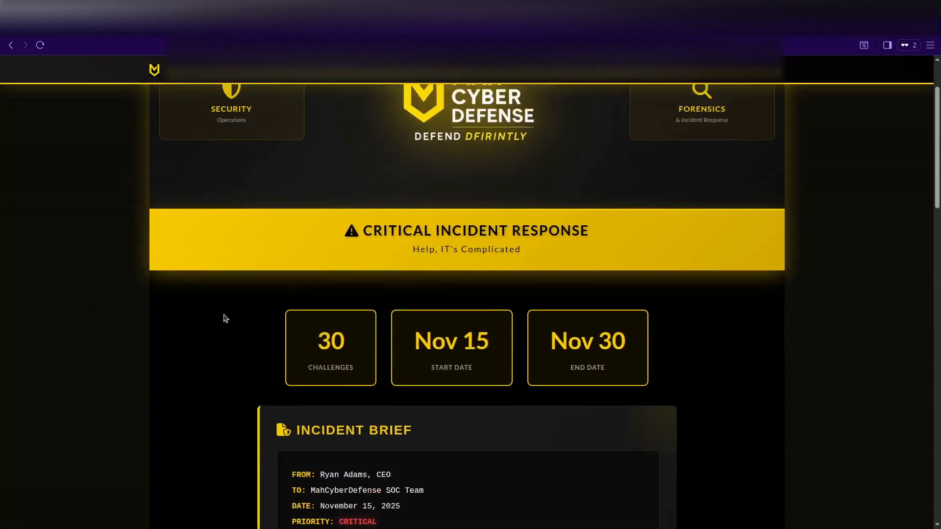
scroll(226, 318, up, 3)
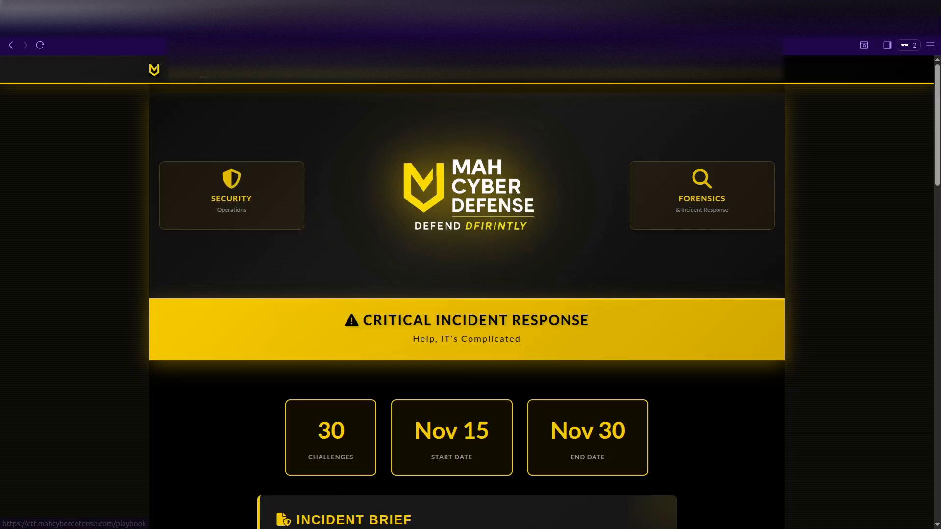
click(202, 71)
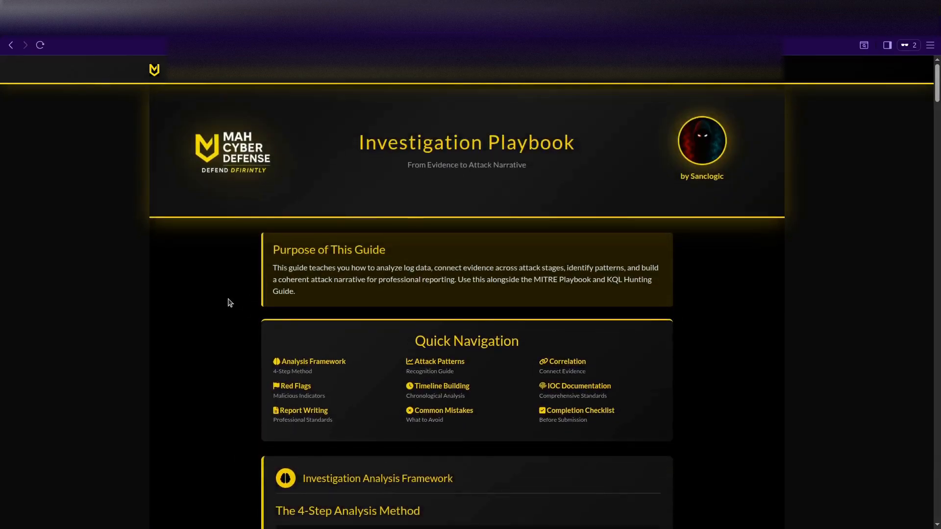
scroll(230, 289, down, 5)
scroll(225, 271, up, 2)
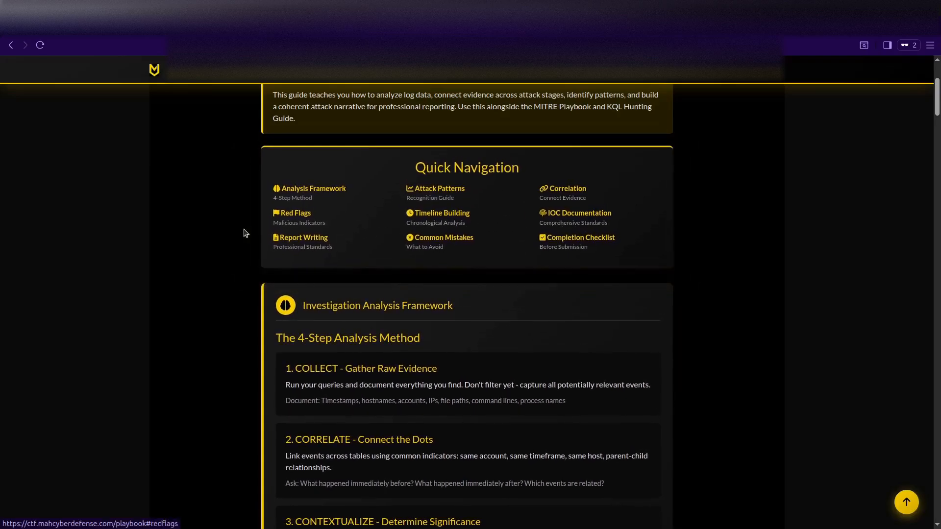
Open the Splunk Hunting Guide and scroll to its Quick Start SPL example.
click(308, 70)
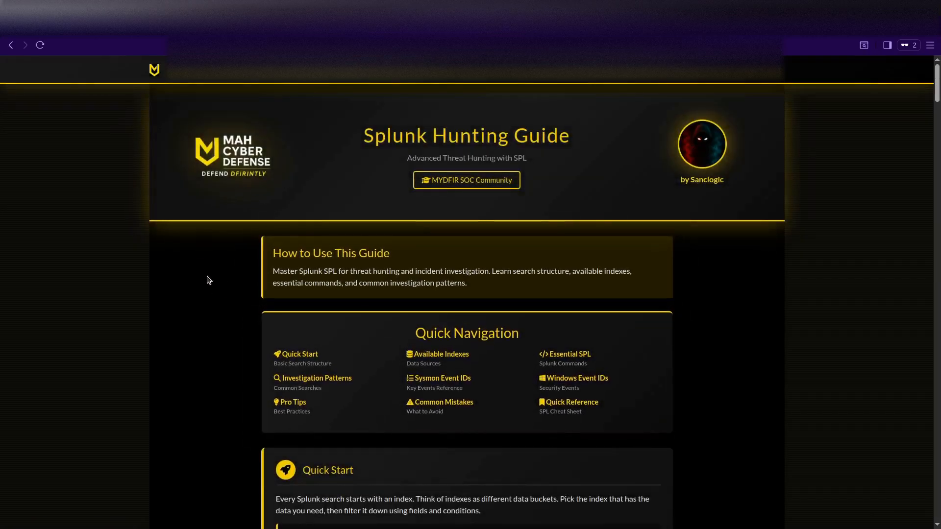
scroll(217, 290, down, 5)
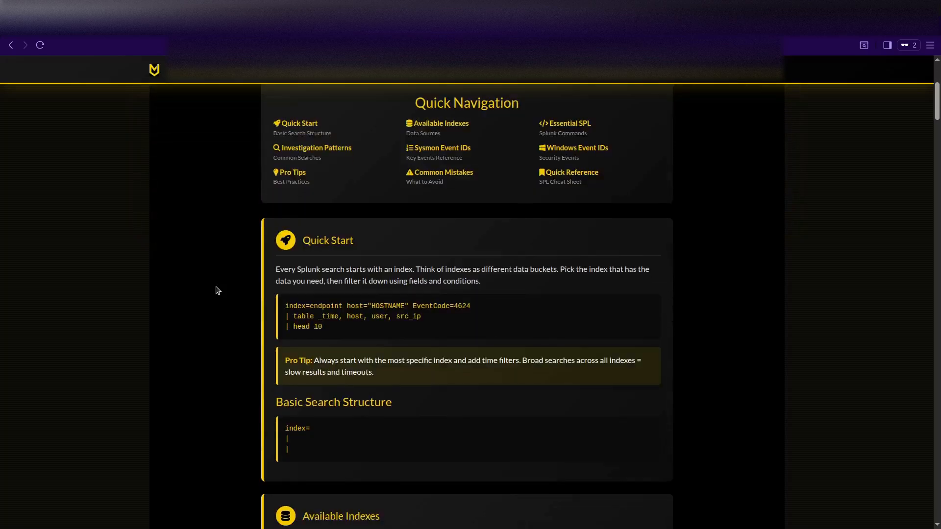
scroll(218, 290, down, 3)
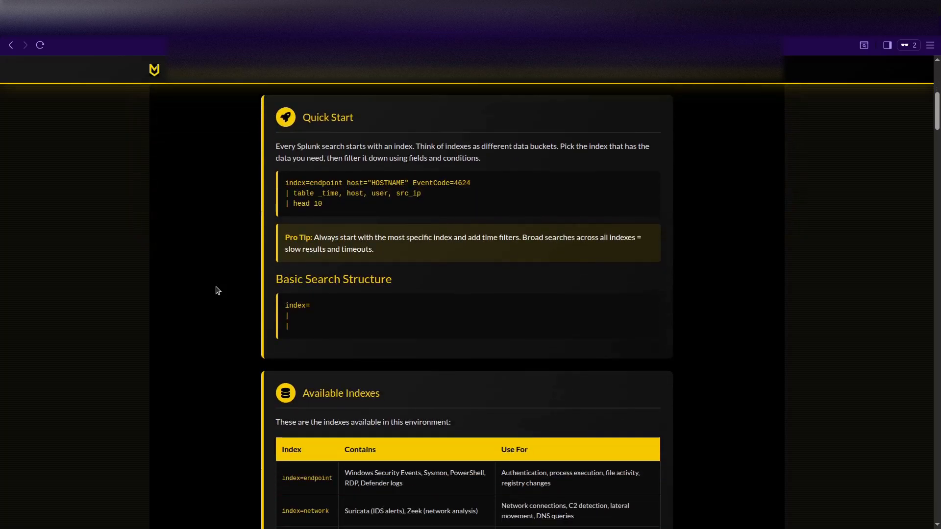
scroll(217, 290, up, 1)
scroll(217, 290, up, 1)
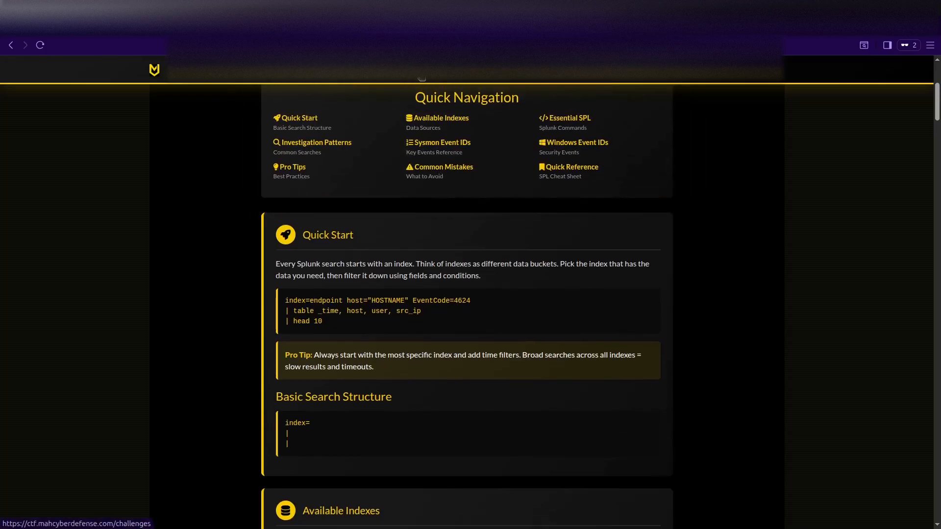
Review the Top 10 scoreboard chart, then go to the Help, IT's Complicated challenges list.
click(370, 74)
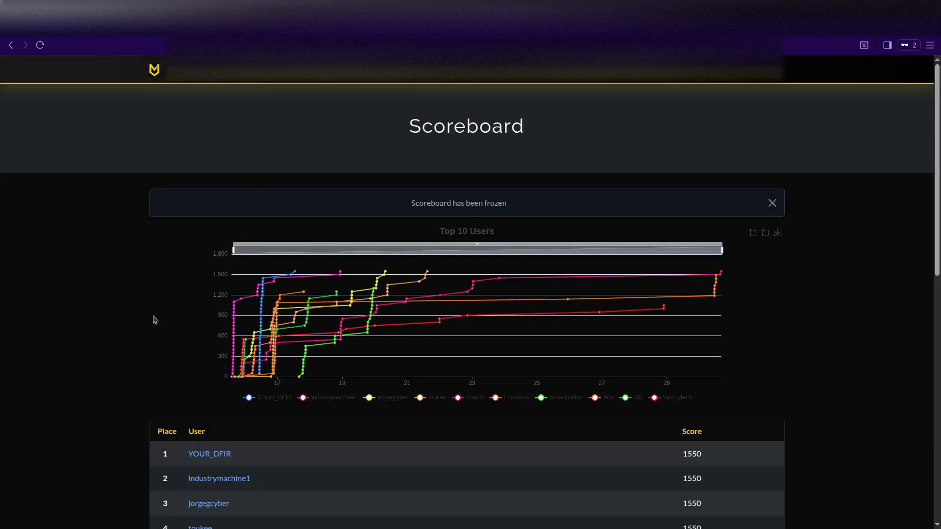
scroll(164, 343, down, 1)
scroll(416, 317, up, 1)
click(382, 81)
scroll(76, 335, down, 1)
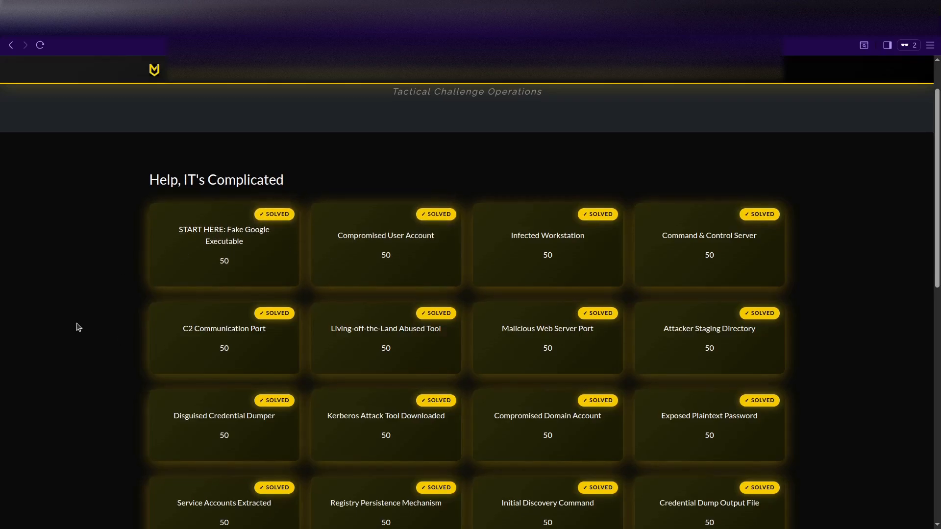
Scroll through the solved challenge grid, then switch to Splunk's empty Search page.
scroll(77, 327, up, 1)
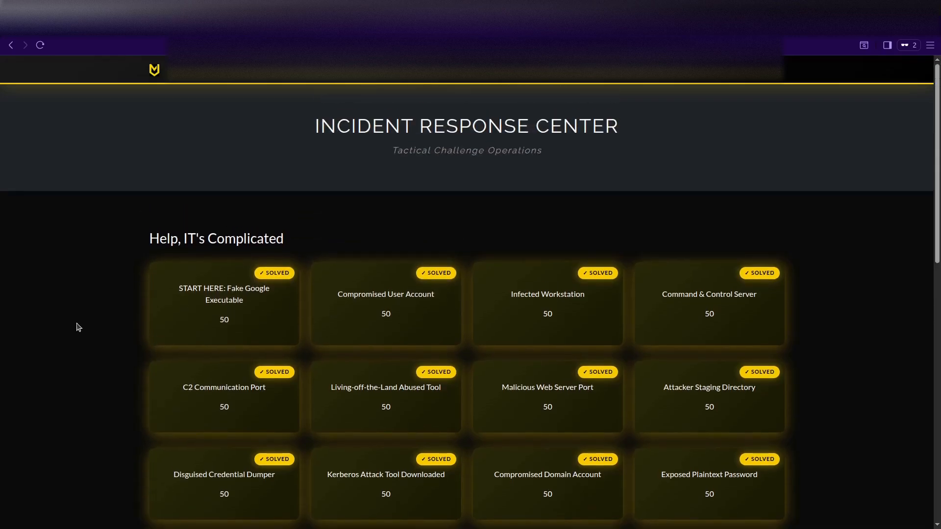
scroll(77, 327, down, 3)
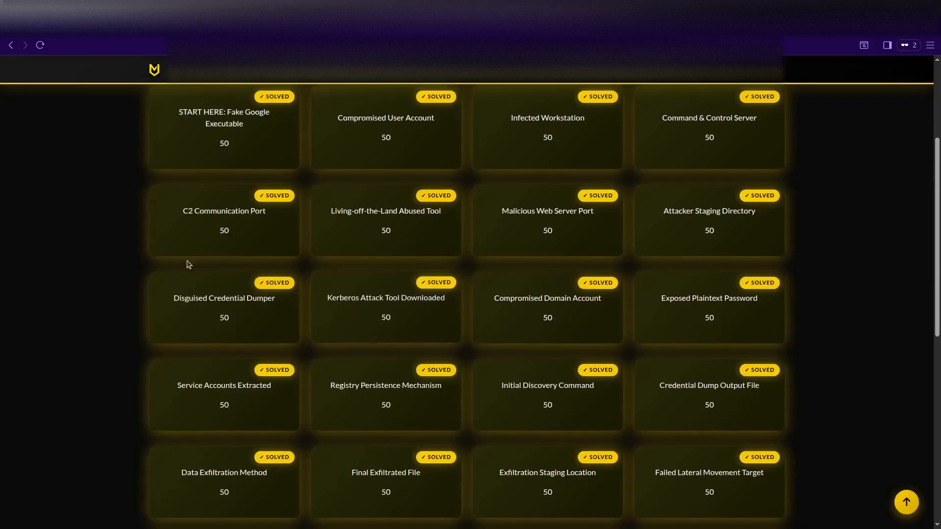
scroll(107, 293, up, 2)
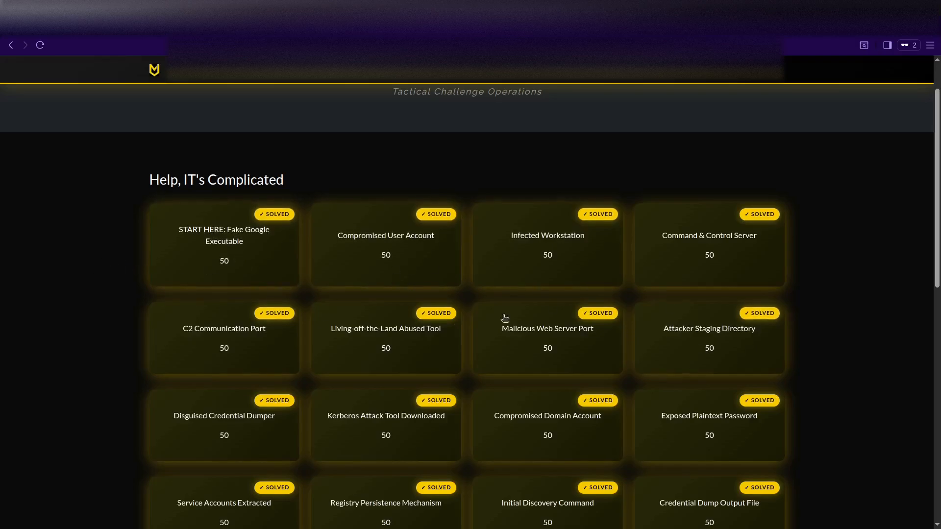
scroll(79, 298, down, 1)
scroll(78, 298, down, 5)
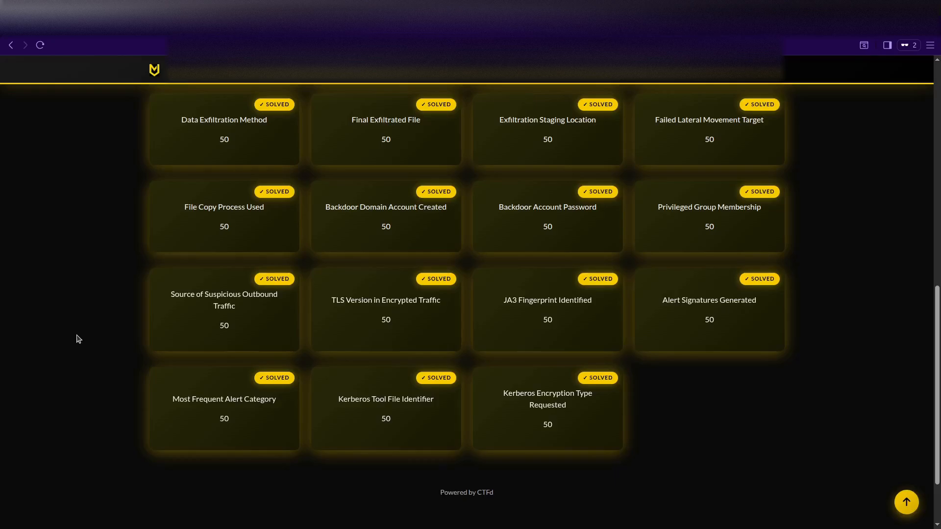
scroll(79, 338, up, 10)
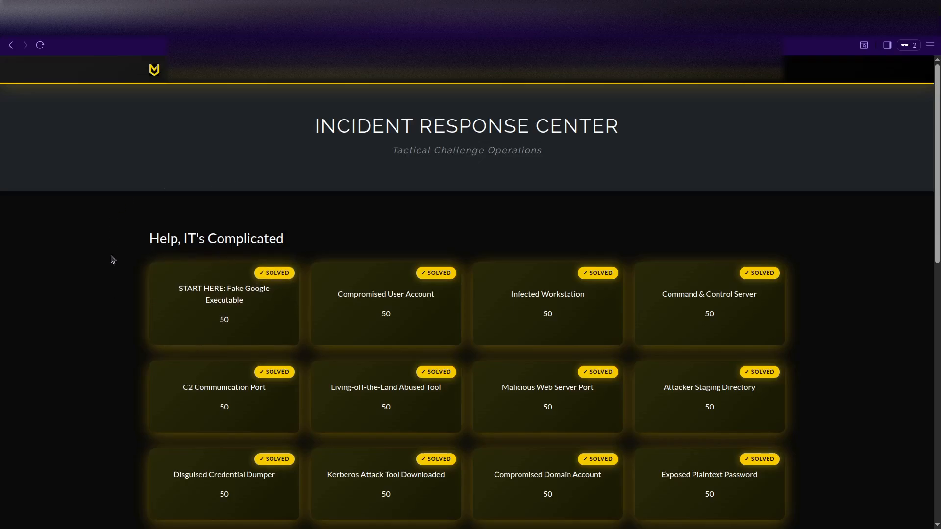
click(296, 35)
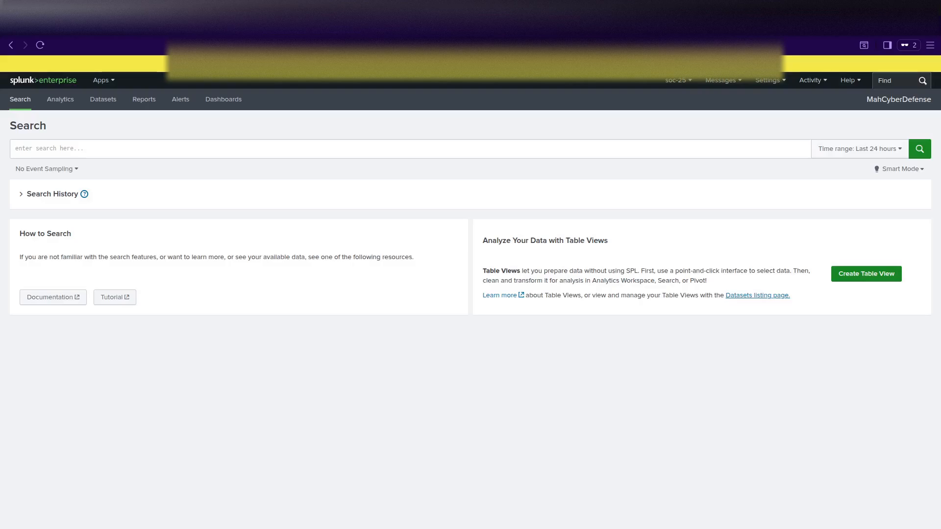
Run '| tstats count WHERE index=* BY index' to count events per index.
click(132, 148)
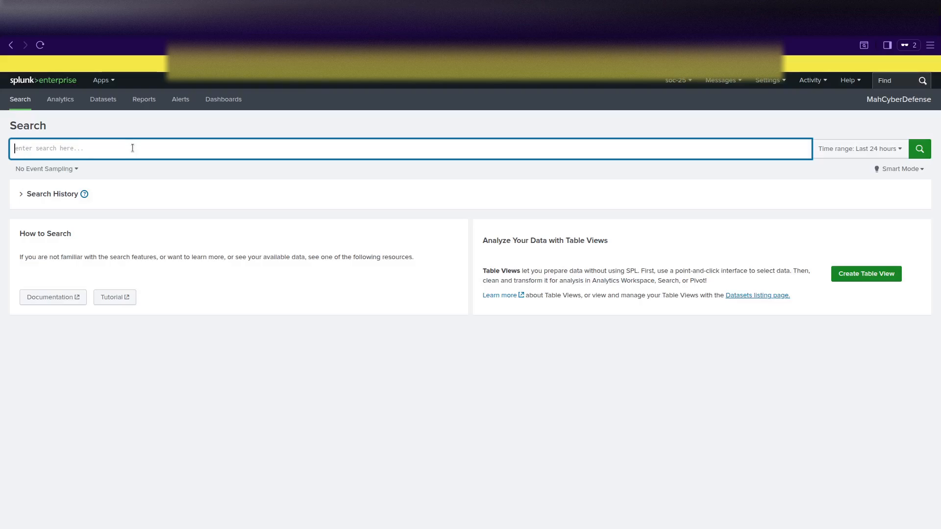
text(| ts)
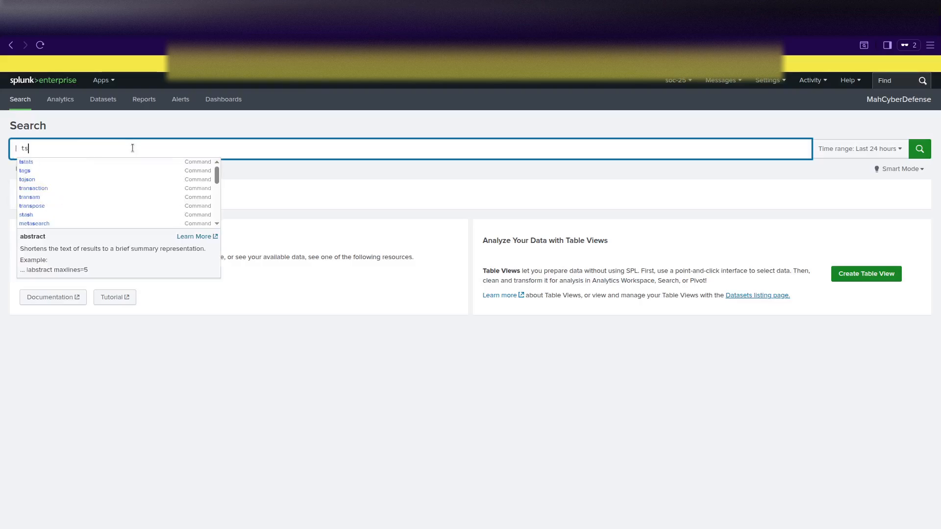
text(tats c)
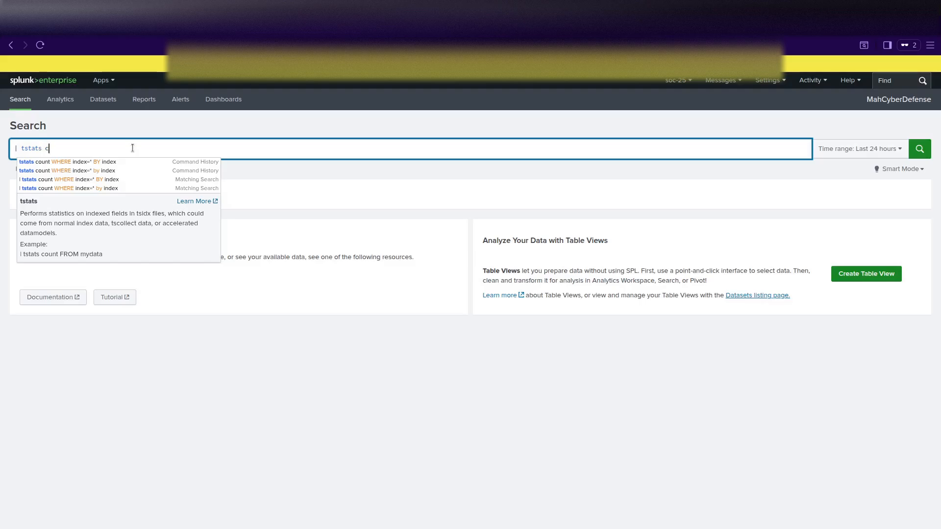
text(ount Wher)
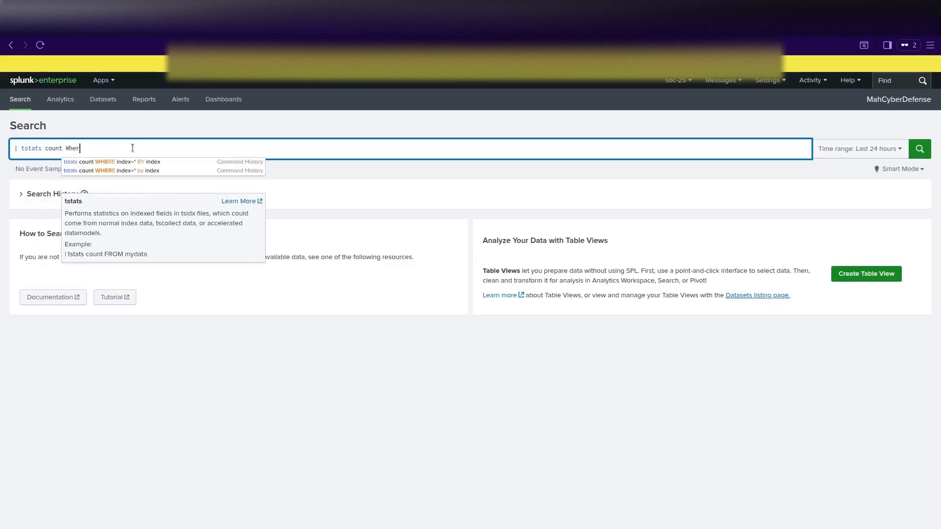
text(e in)
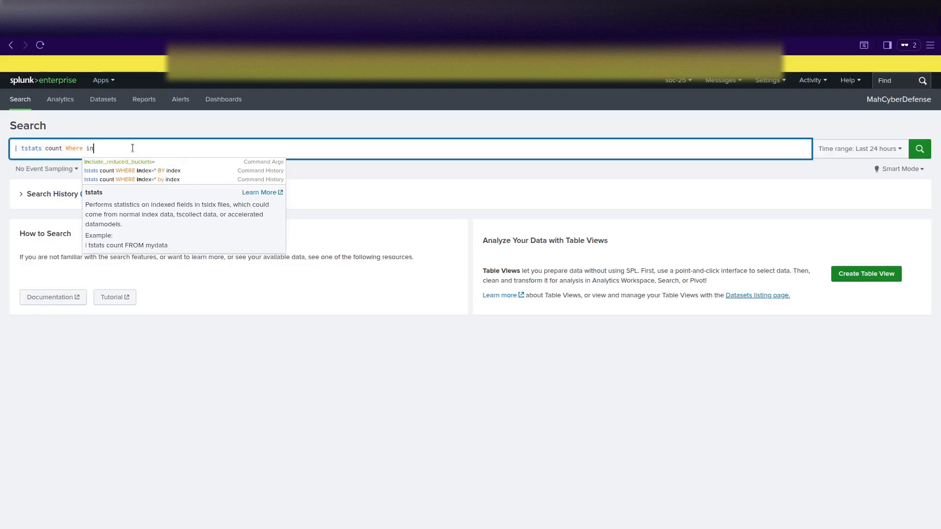
key(Down)
key(Down)
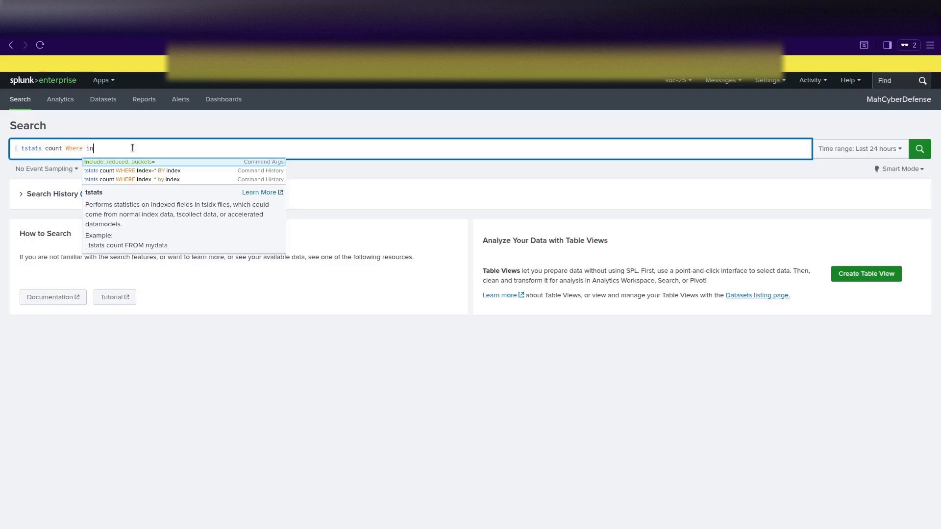
key(Return)
key(Return)
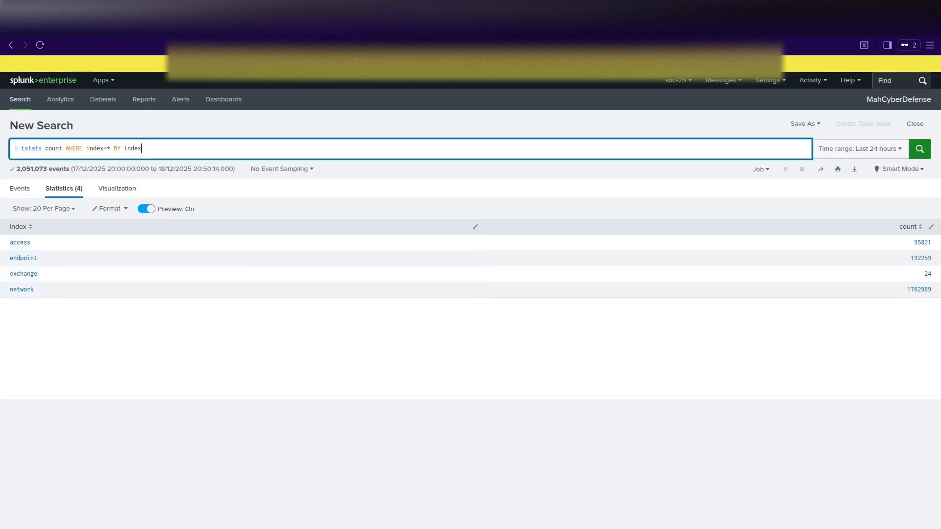
click(148, 151)
drag(148, 151, 10, 147)
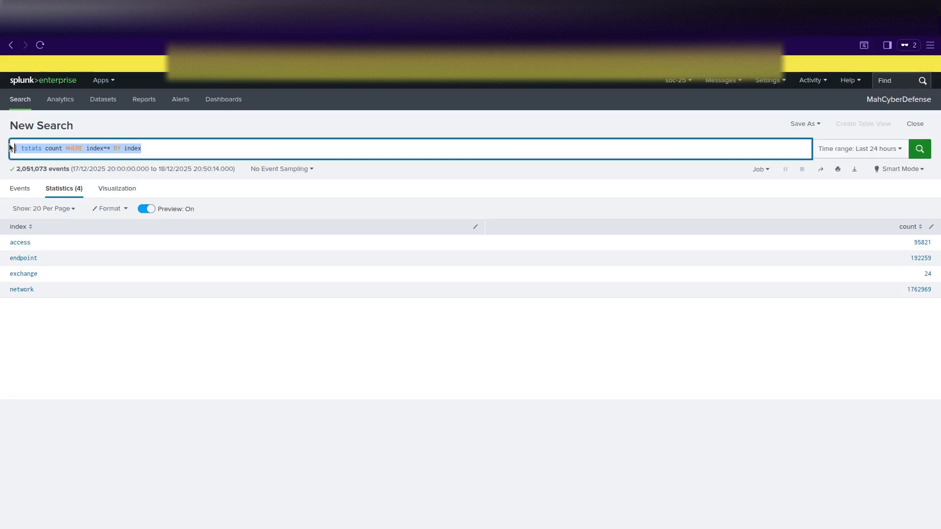
Run 'index=endpoint | stats count by sourcetype | sort -count' to rank endpoint sourcetypes.
text(index)
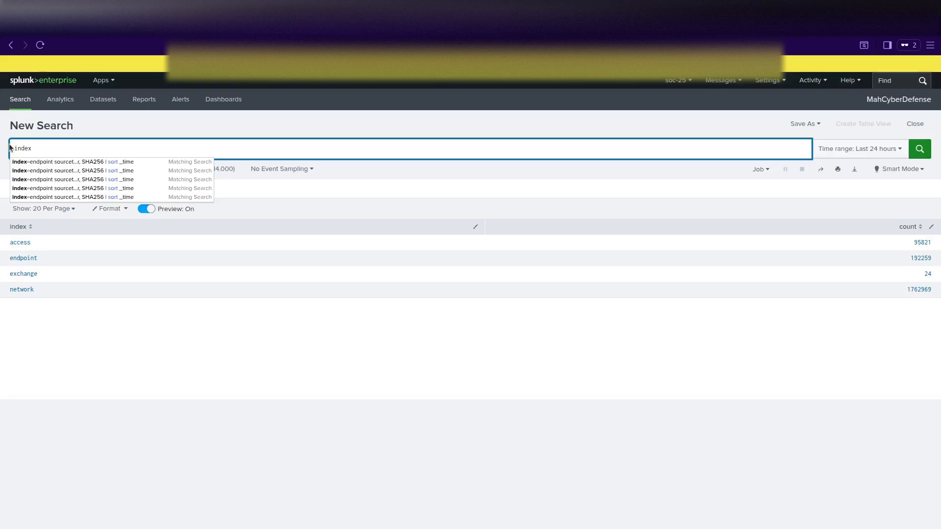
text(=en)
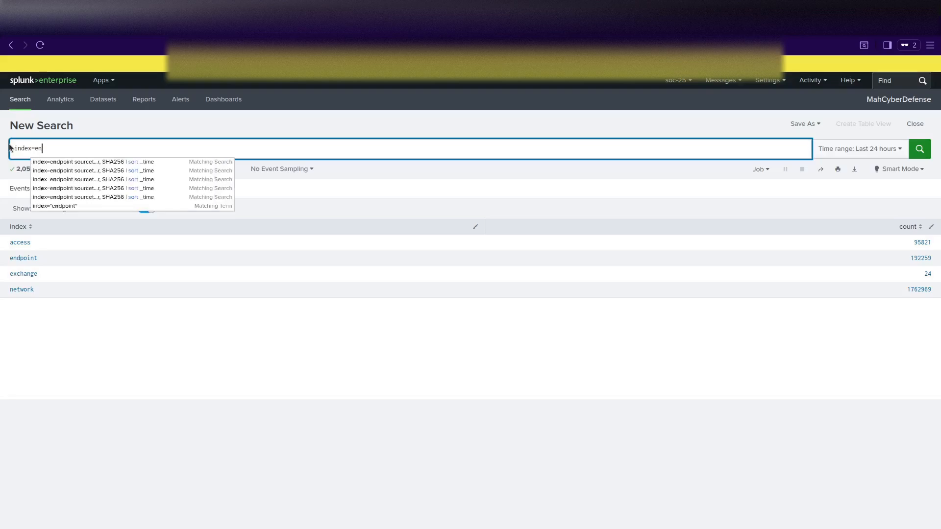
text(dpoint)
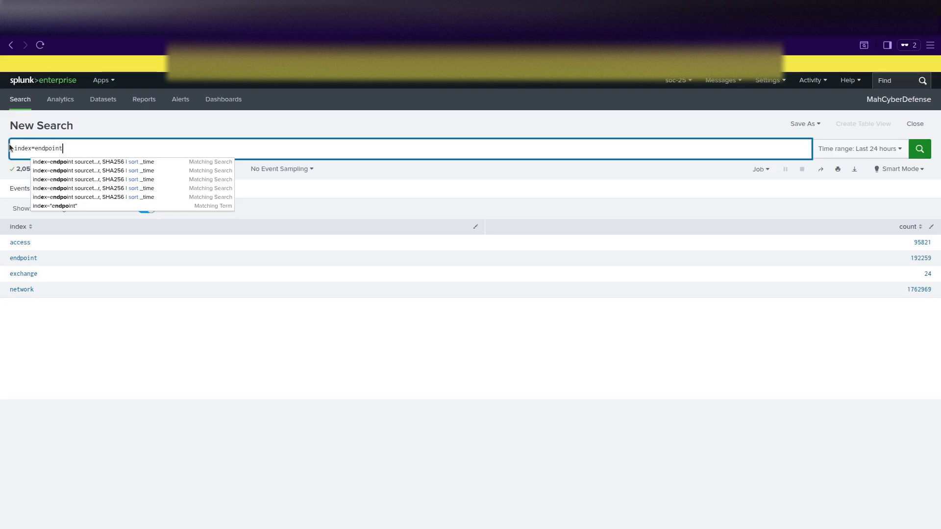
key(shift+Return)
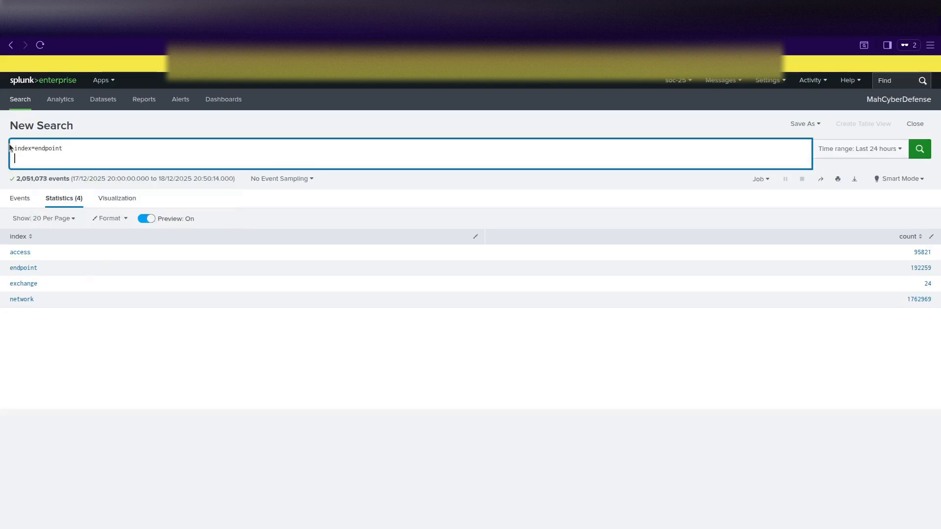
text(| st)
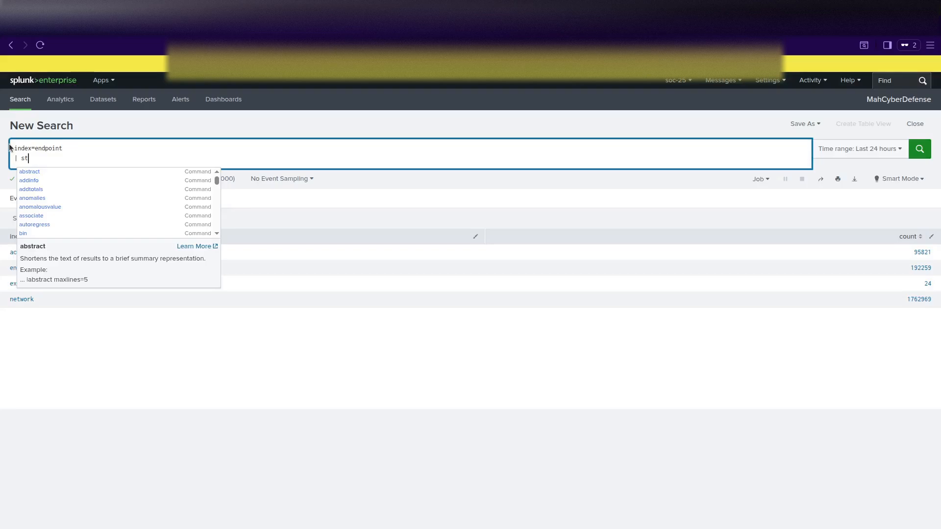
text(ats cou)
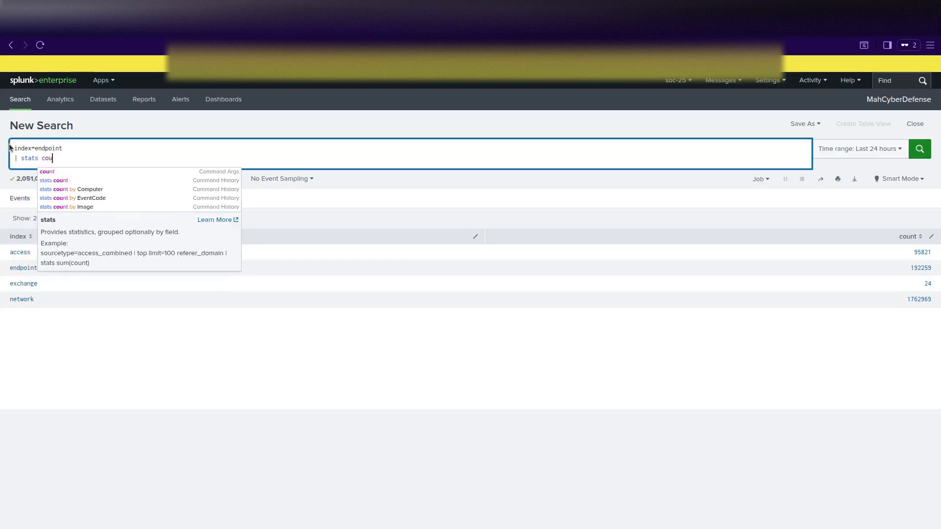
text(nt by sour)
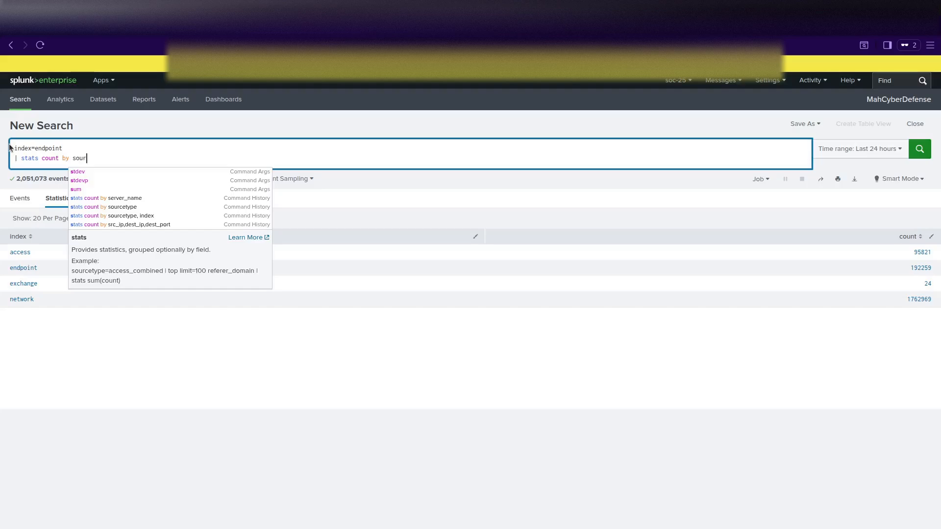
click(98, 181)
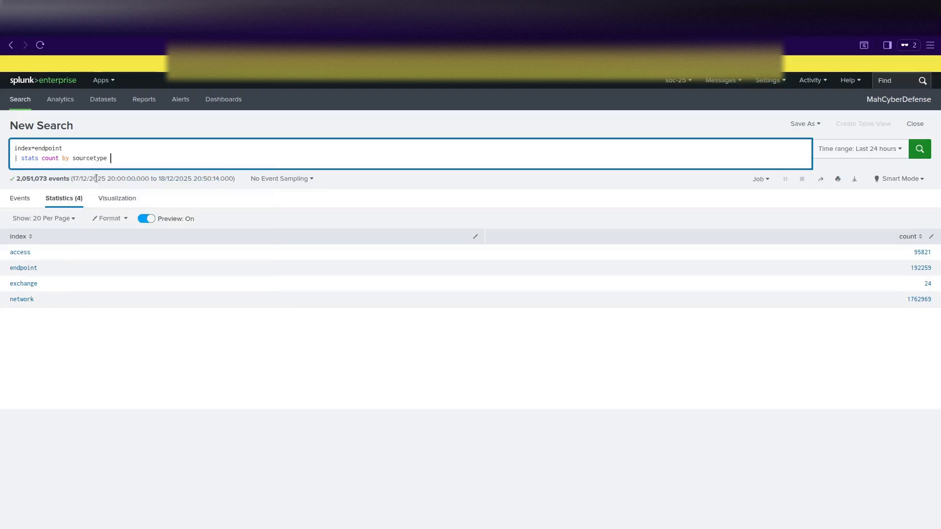
key(Return)
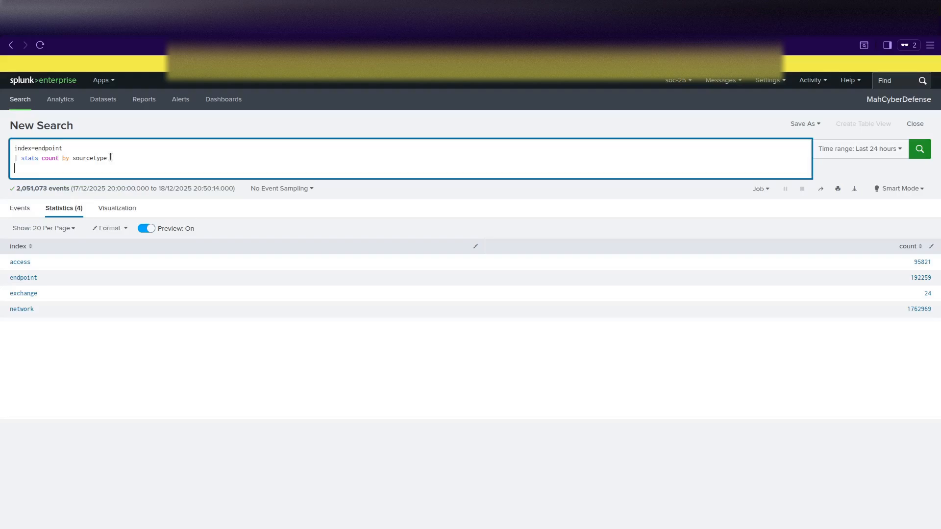
text(| sort -count)
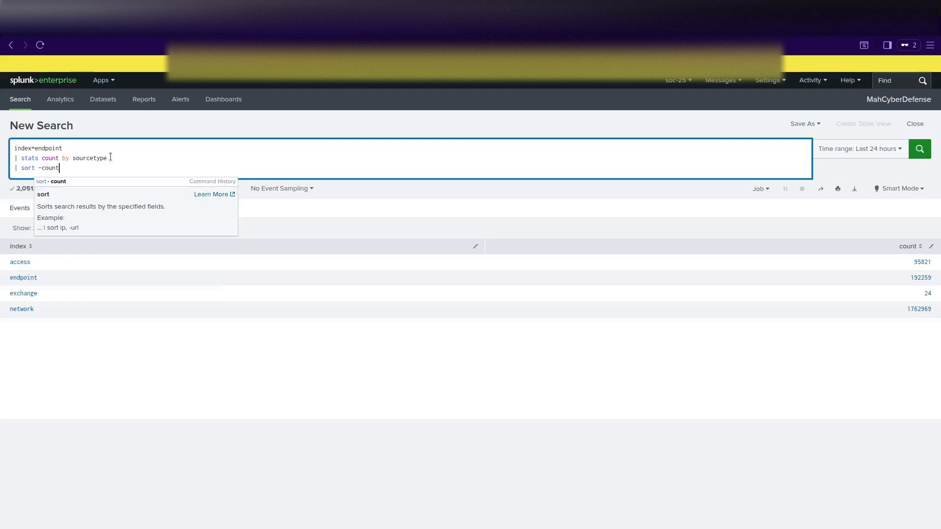
key(Return)
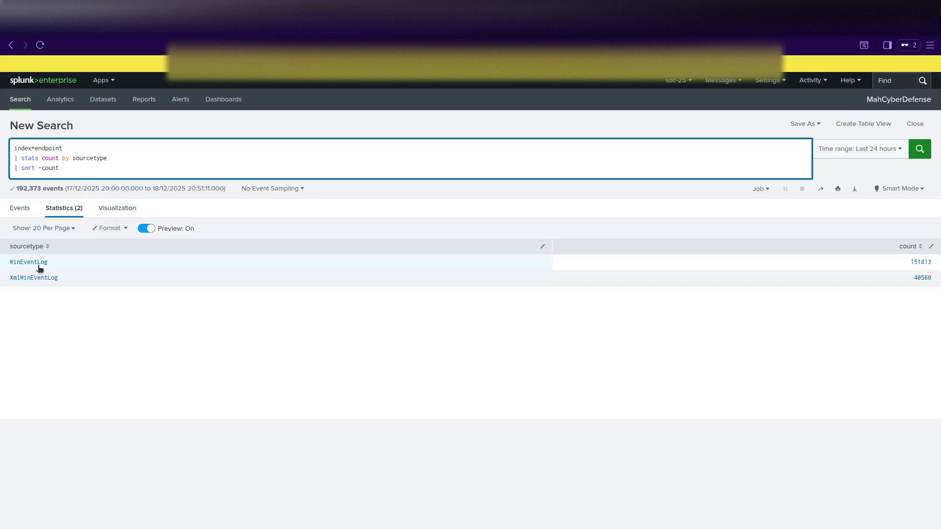
click(119, 148)
Filter the endpoint query to sourcetype="xmlwineventlog".
text(source)
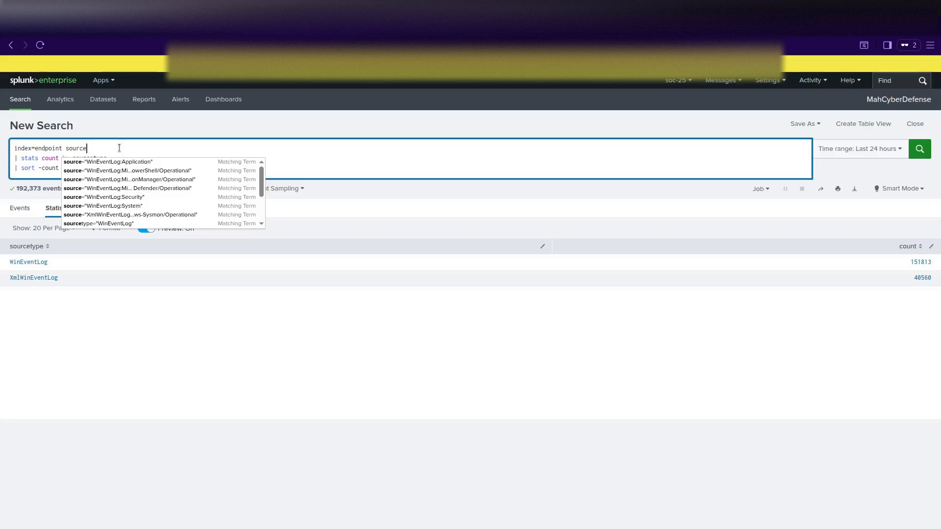
text(type)
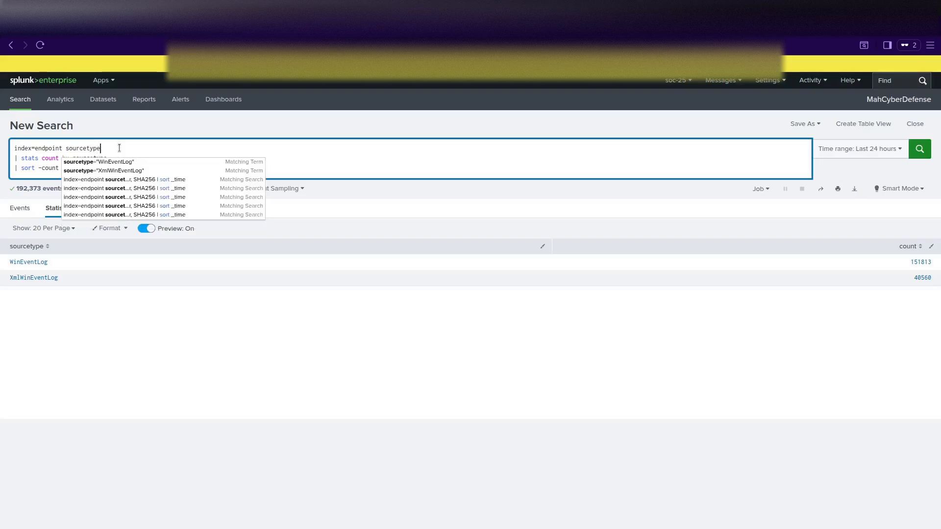
text(=)
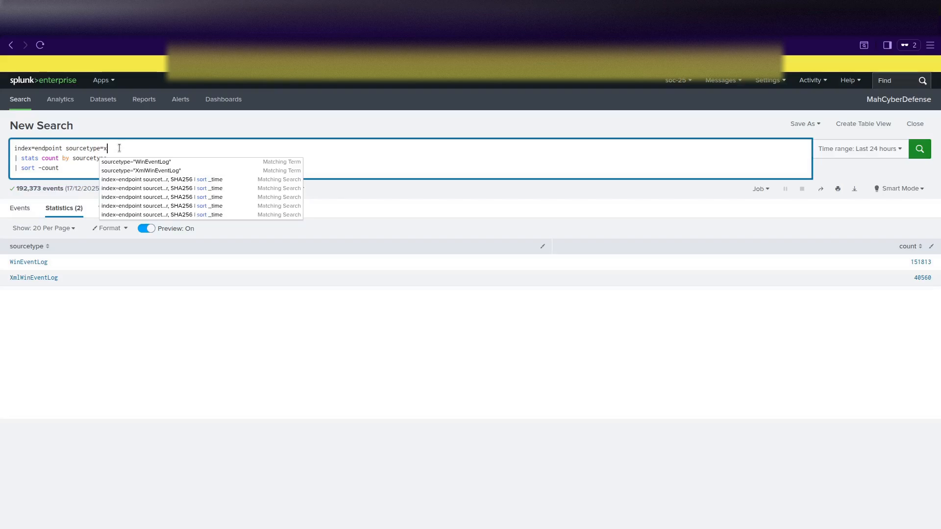
text(x)
click(128, 162)
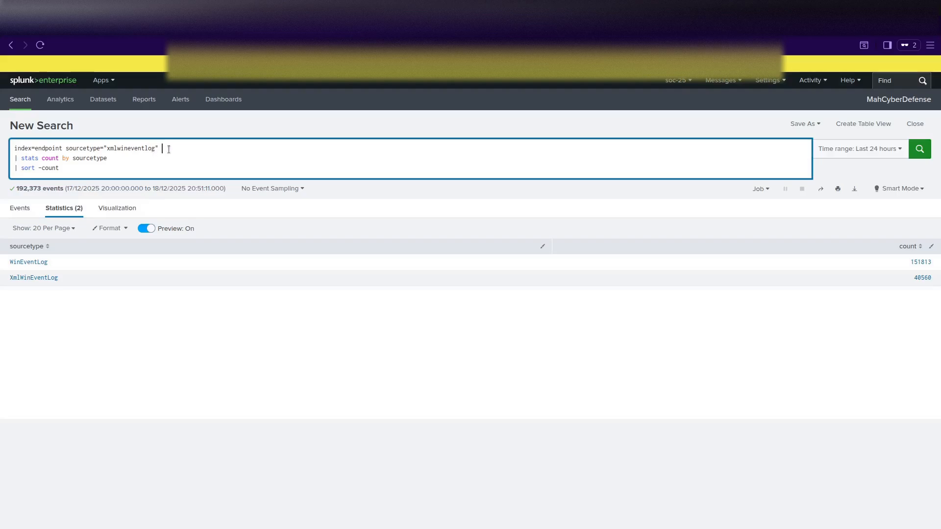
key(shift+Return)
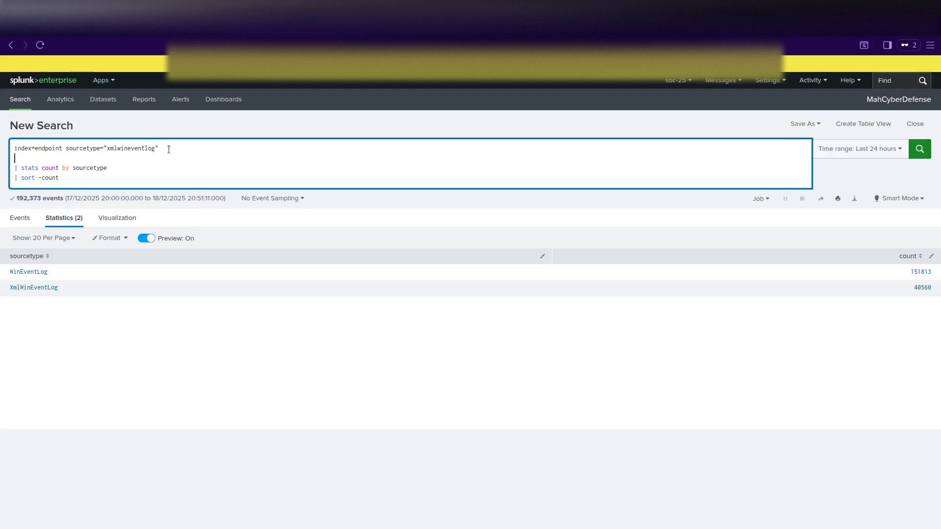
Add earliest="11/03/2025:00:00:00" and latest="11/05/2025:00:00:00" time bounds to the query.
text(earliest="11/04/2025:00:00:00" Lat)
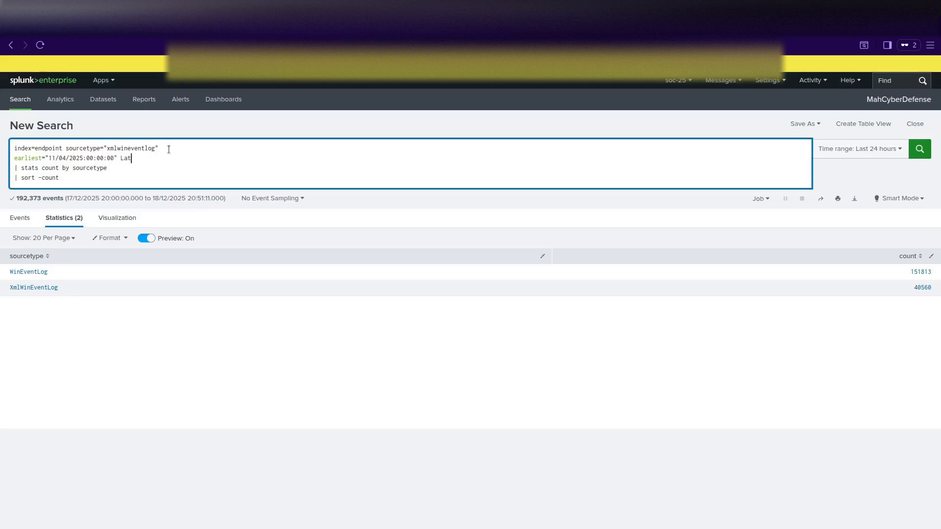
text(est=)
drag(45, 158, 118, 157)
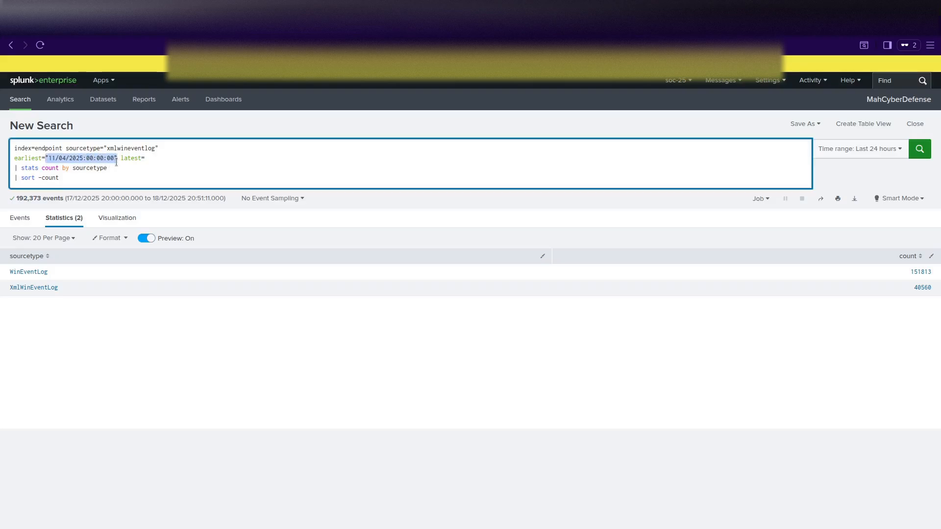
key(ctrl+c)
click(173, 154)
key(ctrl+v)
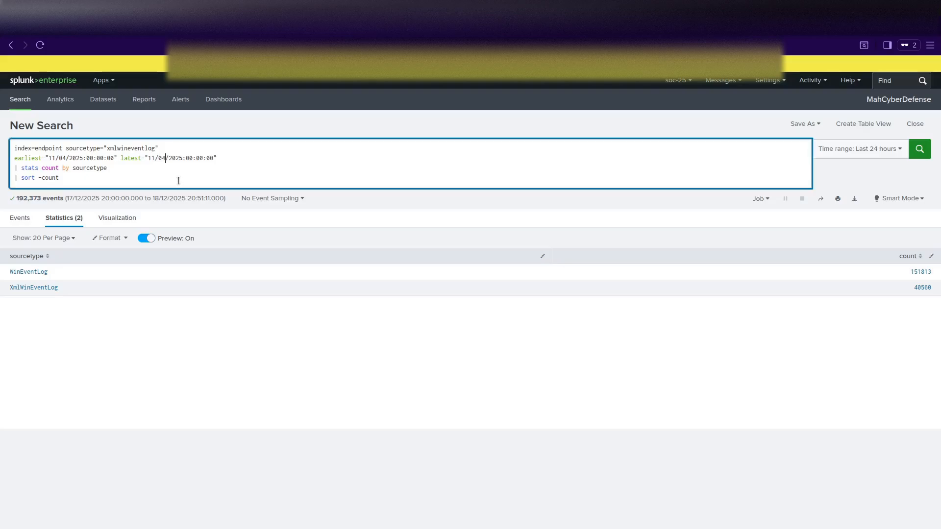
key(BackSpace)
text(5)
click(67, 158)
Replace sourcetype with eventcode in the stats line and run; no statistics are returned.
click(108, 164)
double_click(89, 170)
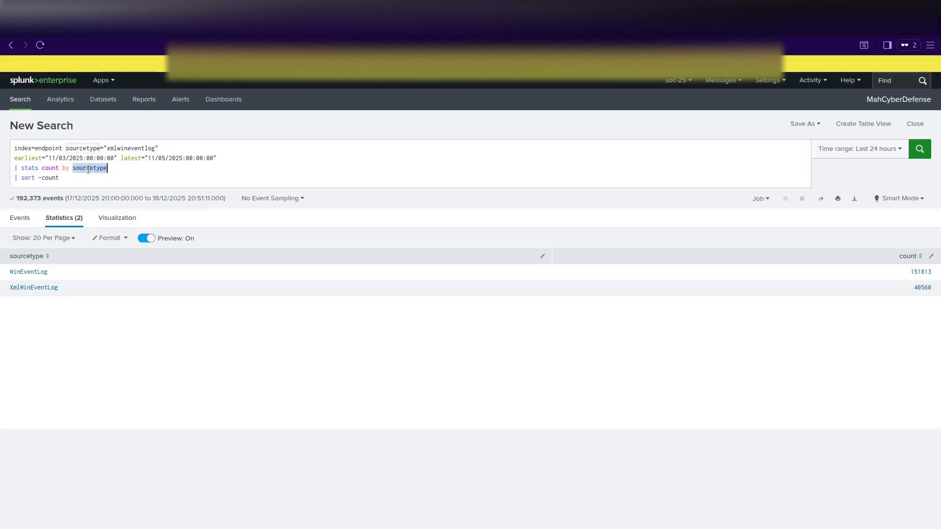
text(event)
text(code)
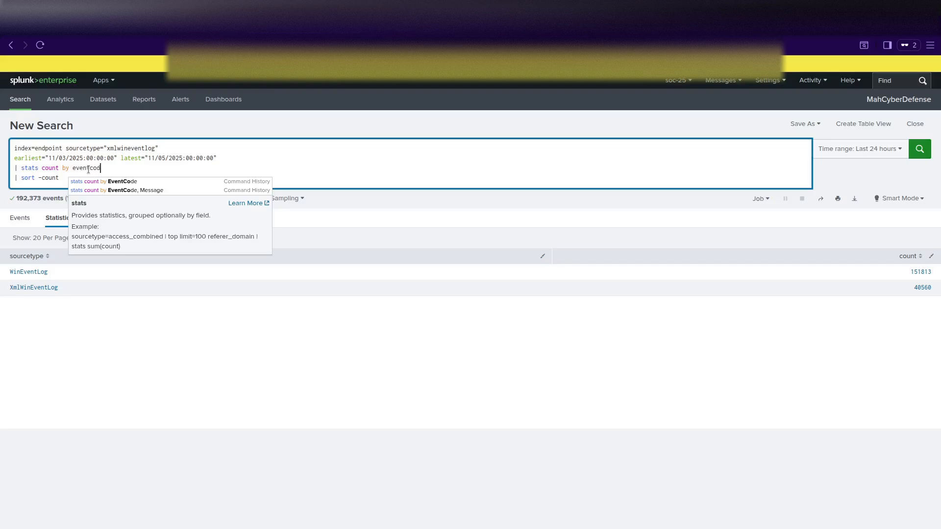
click(60, 176)
key(Return)
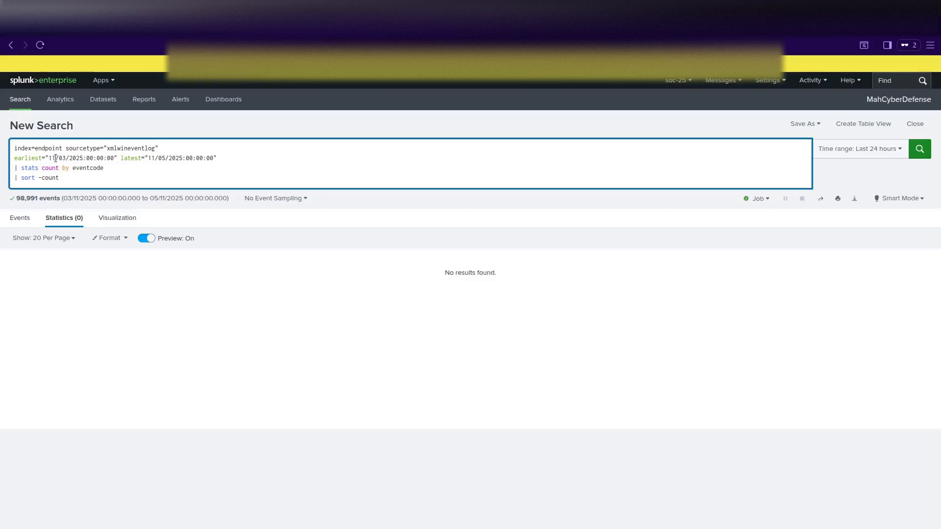
Unquote the sourcetype value and recase it to XmlWineventlog, rerunning the search.
key(BackSpace)
key(BackSpace)
key(Left)
key(Left)
key(Left)
key(Left)
key(Left)
key(Left)
key(Left)
key(Left)
key(Left)
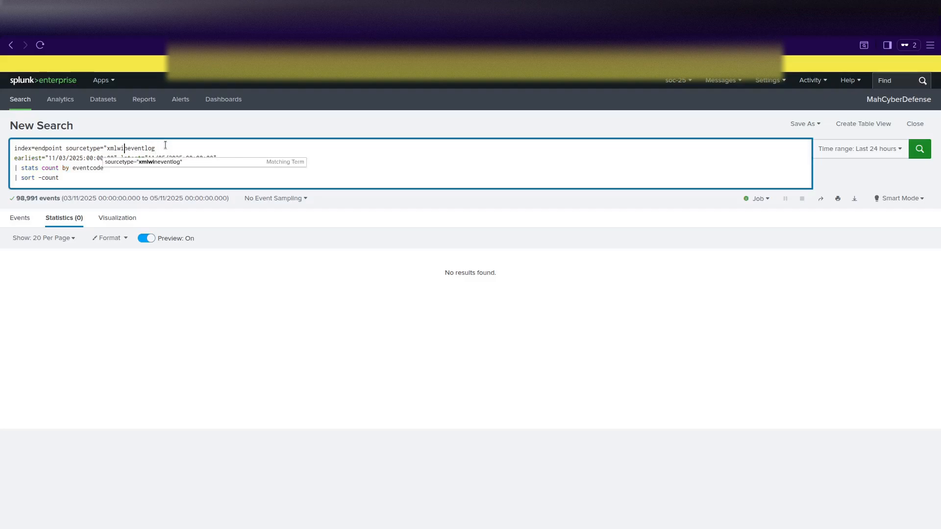
key(Left)
key(Left)
key(Left)
key(Left)
key(BackSpace)
key(Return)
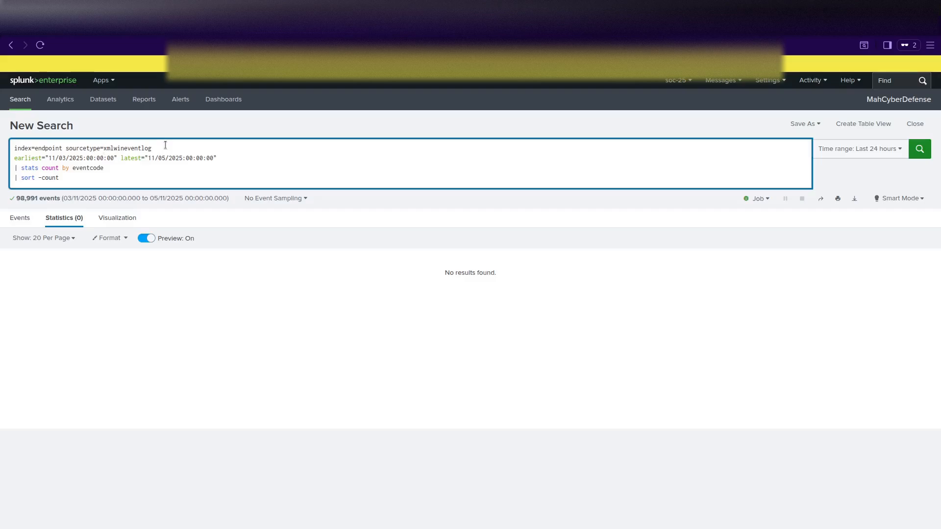
key(Delete)
text(X)
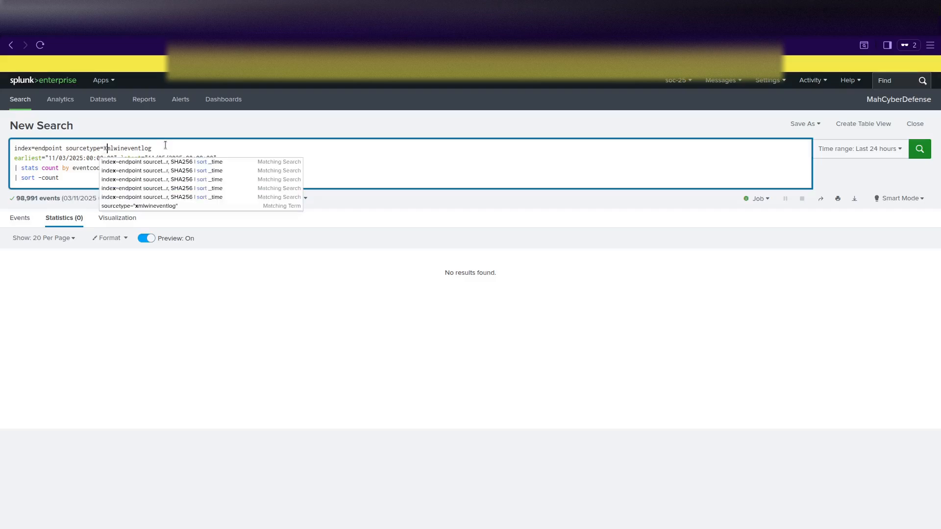
click(118, 147)
key(BackSpace)
text(W)
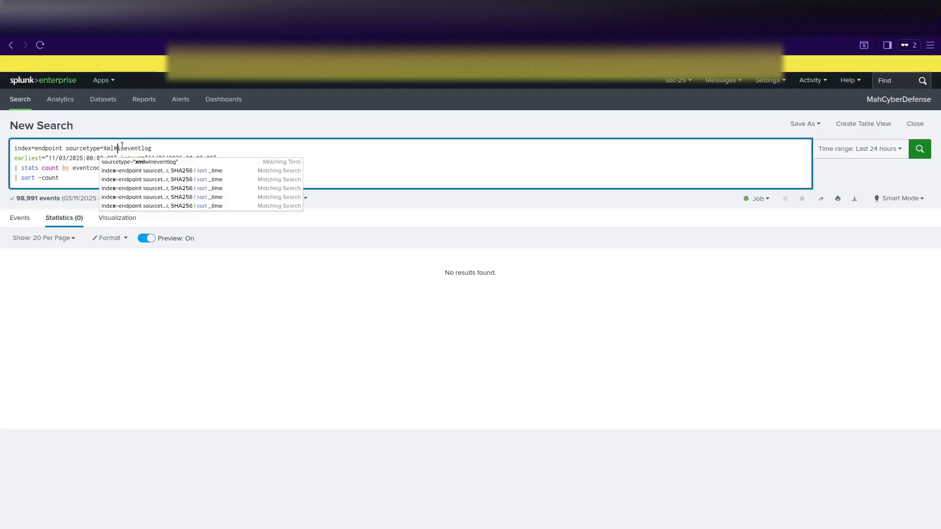
click(179, 147)
key(Return)
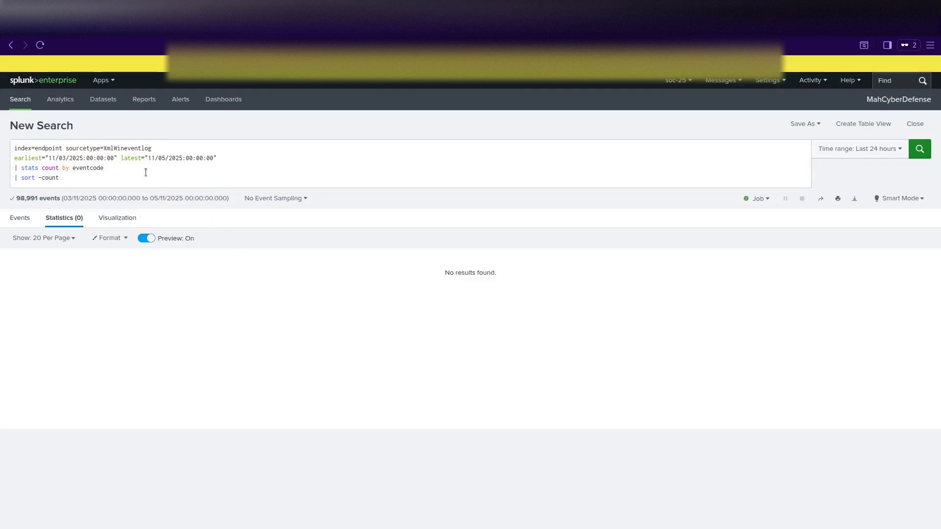
Change the sort to '- count' and the field to EventCode, listing 18 codes led by 11.
click(132, 187)
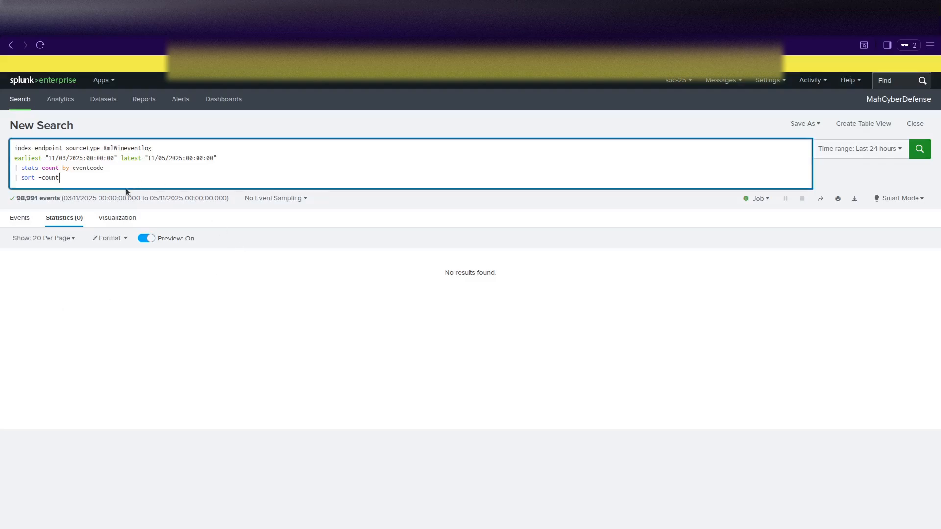
click(40, 177)
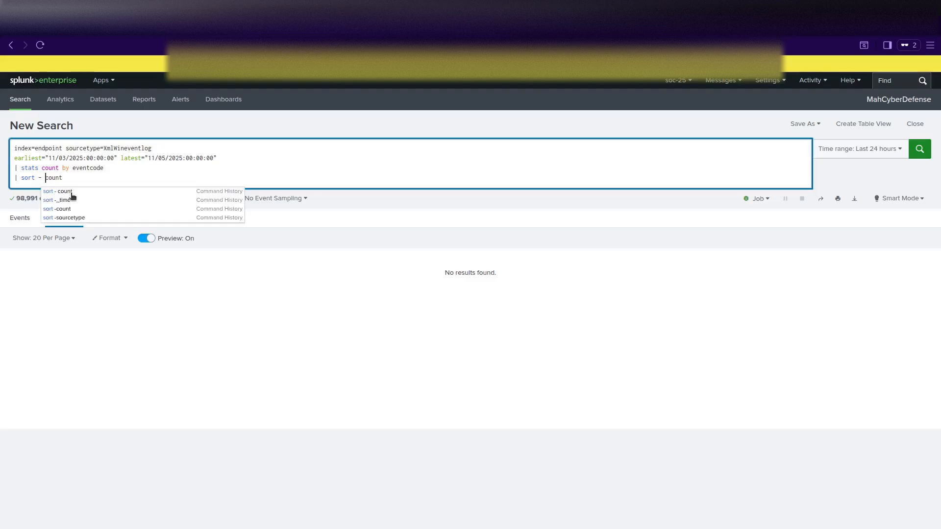
key(Return)
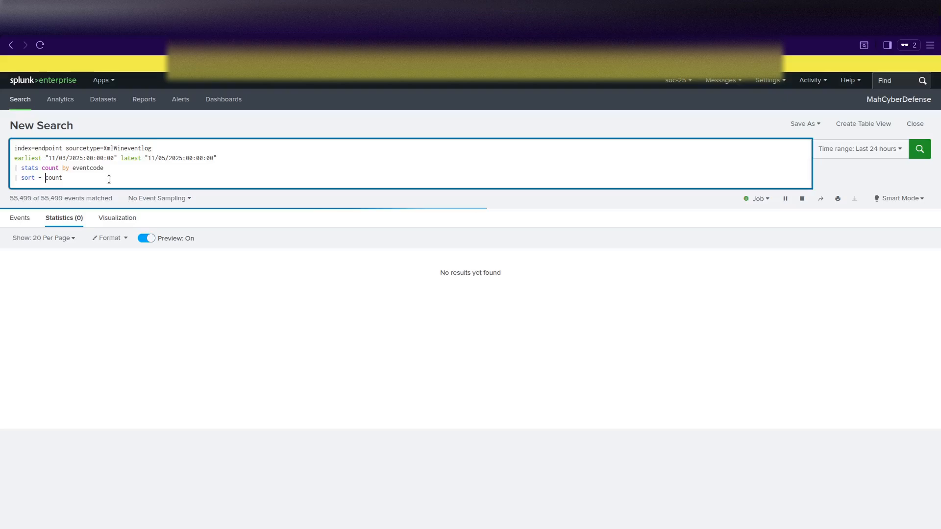
click(74, 169)
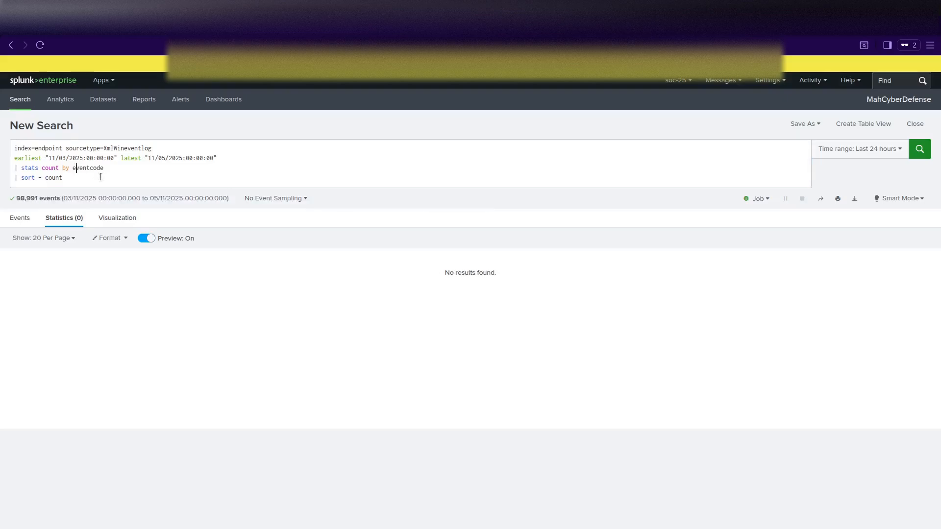
text(E)
key(Delete)
click(91, 169)
key(Delete)
text(C)
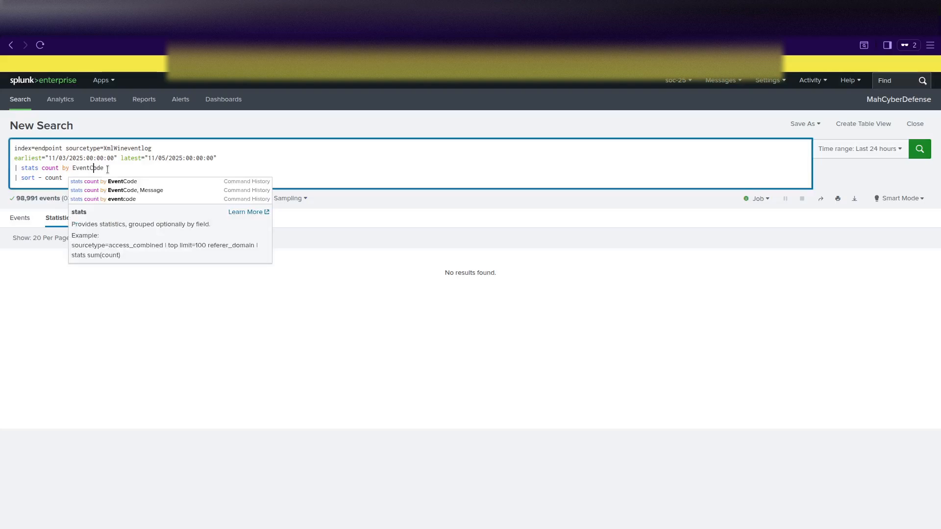
key(Return)
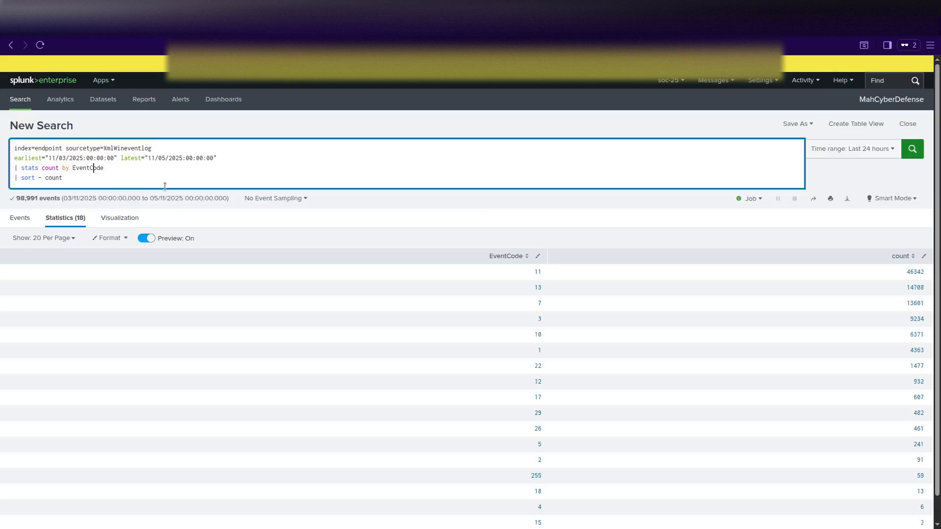
click(94, 169)
scroll(481, 395, down, 1)
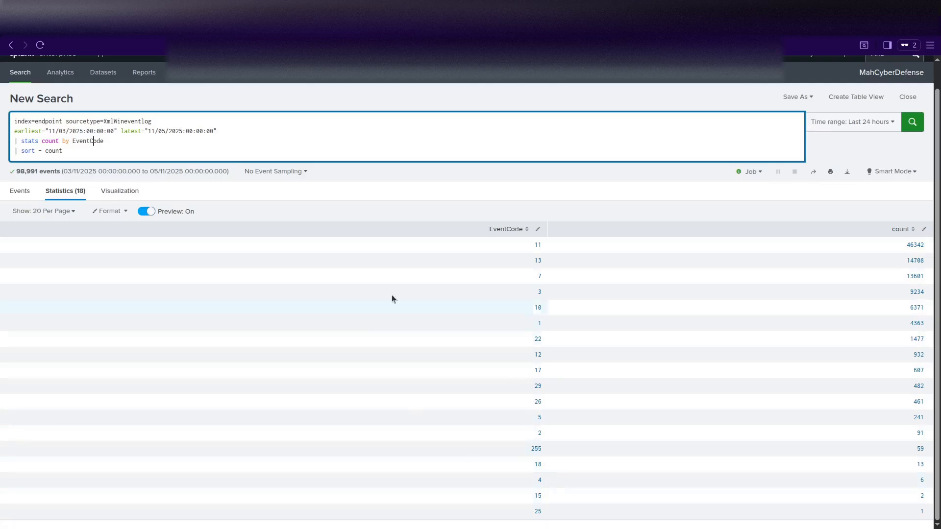
scroll(291, 363, up, 2)
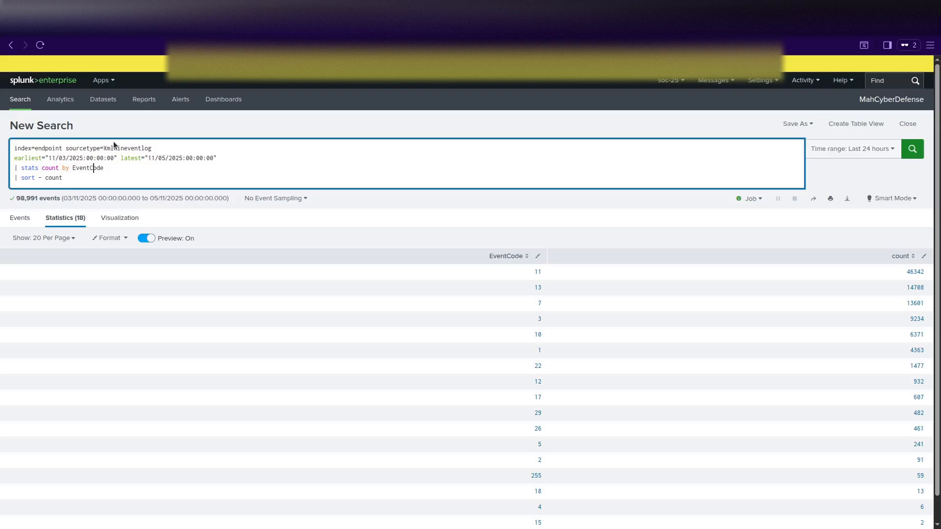
Switch the sourcetype to WinEventLog, returning 229 event codes led by 4624 and 4634.
drag(104, 147, 148, 149)
text(WinE)
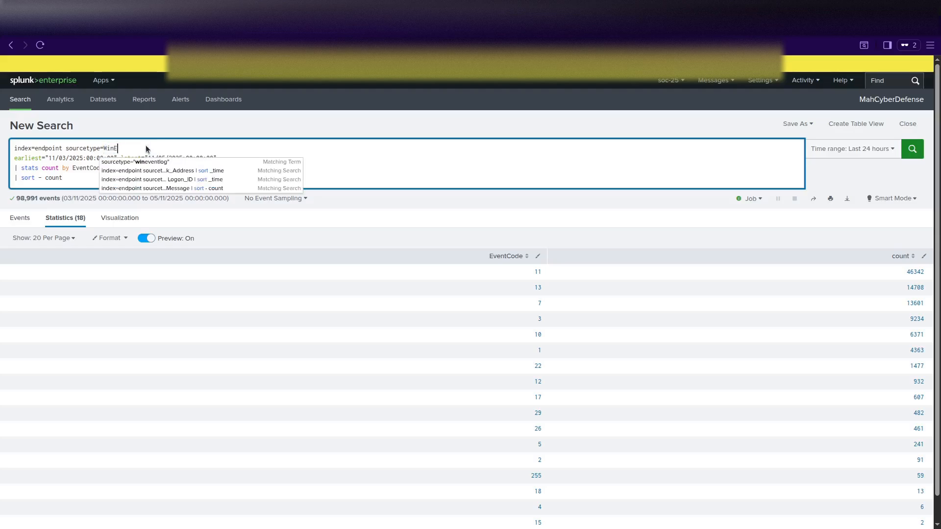
text(ventLog)
key(Return)
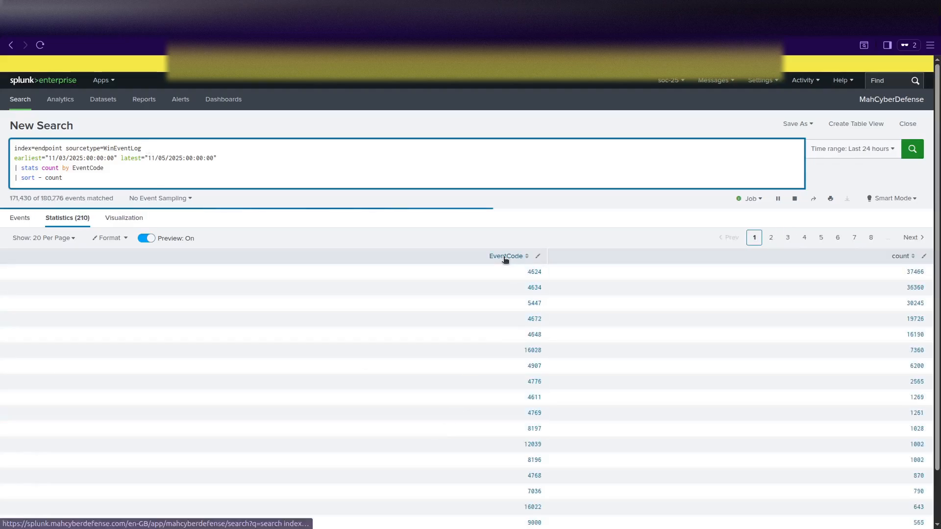
scroll(508, 353, down, 2)
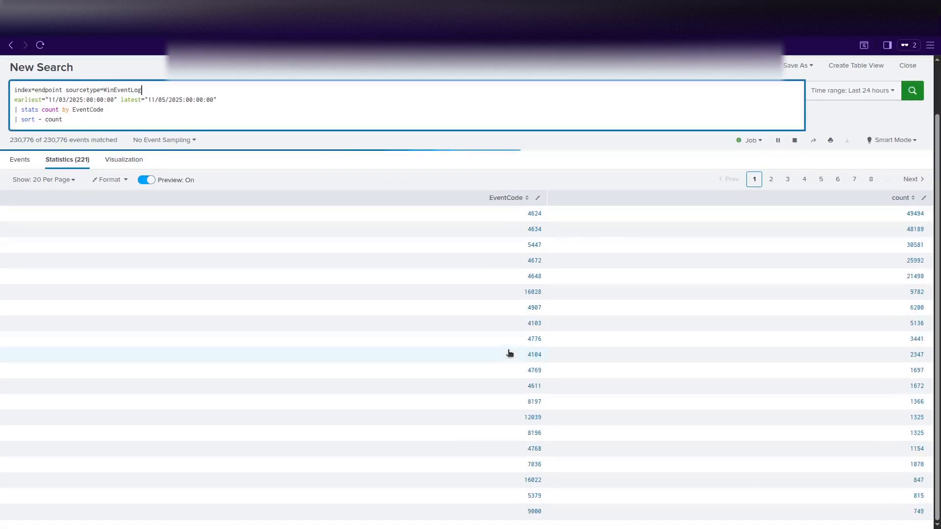
scroll(509, 353, up, 2)
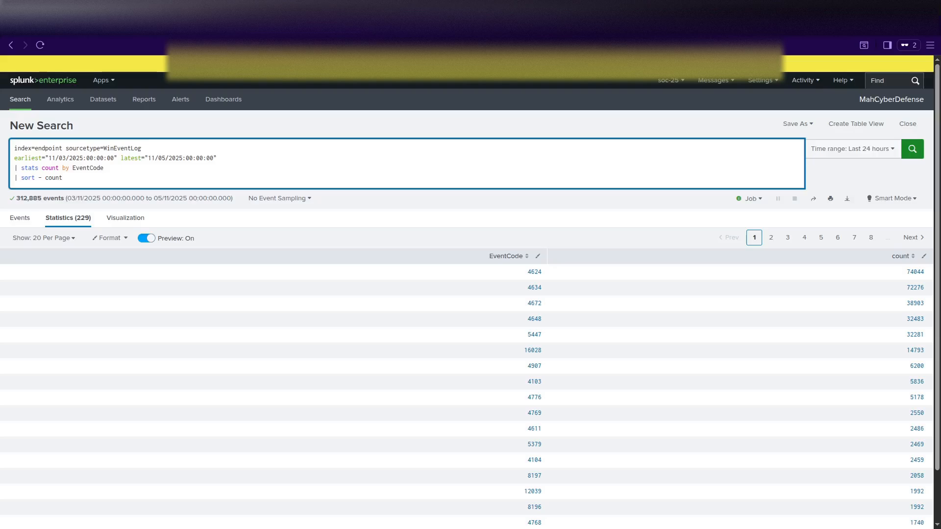
Group the WinEventLog counts by source instead of EventCode, led by Security and Application.
double_click(83, 168)
text(source)
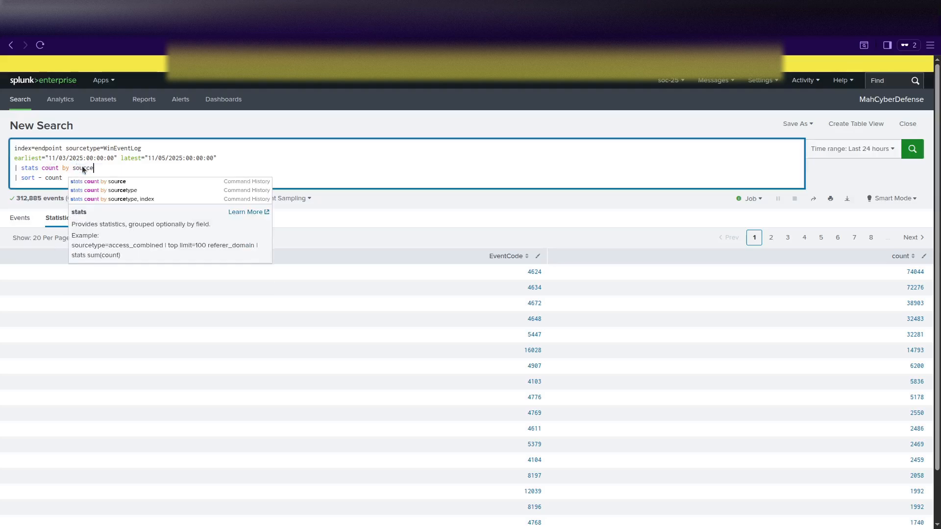
key(Return)
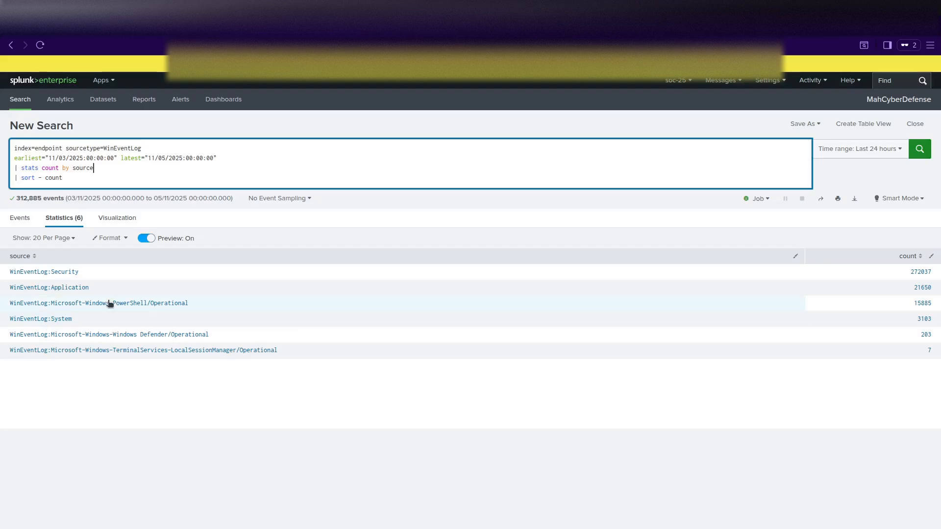
Change the sourcetype to XmlWinEventLog EventCode=1, group the count by Computer, and run the search.
click(87, 181)
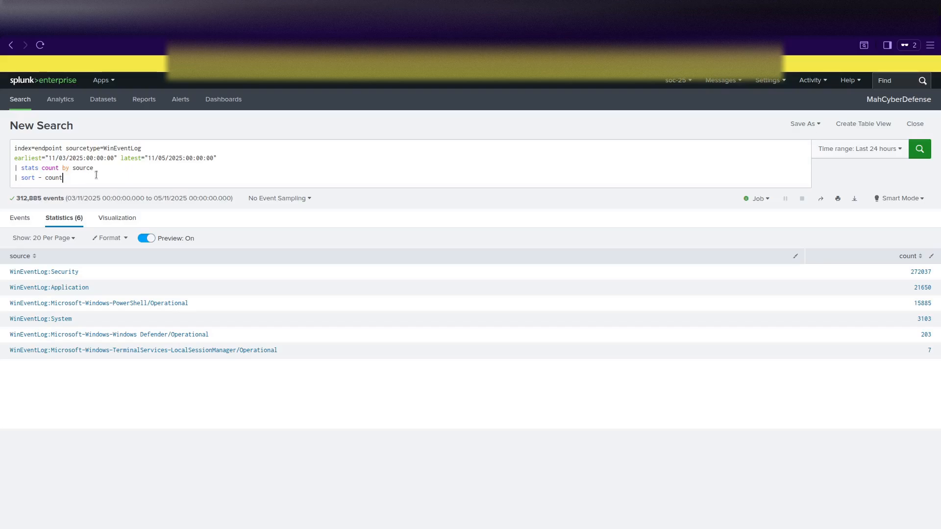
click(127, 147)
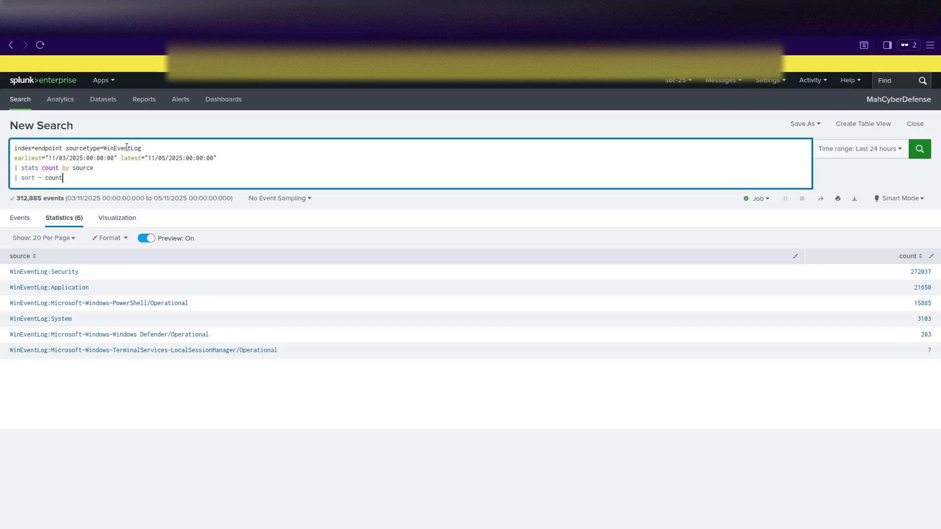
double_click(107, 147)
text(Xml)
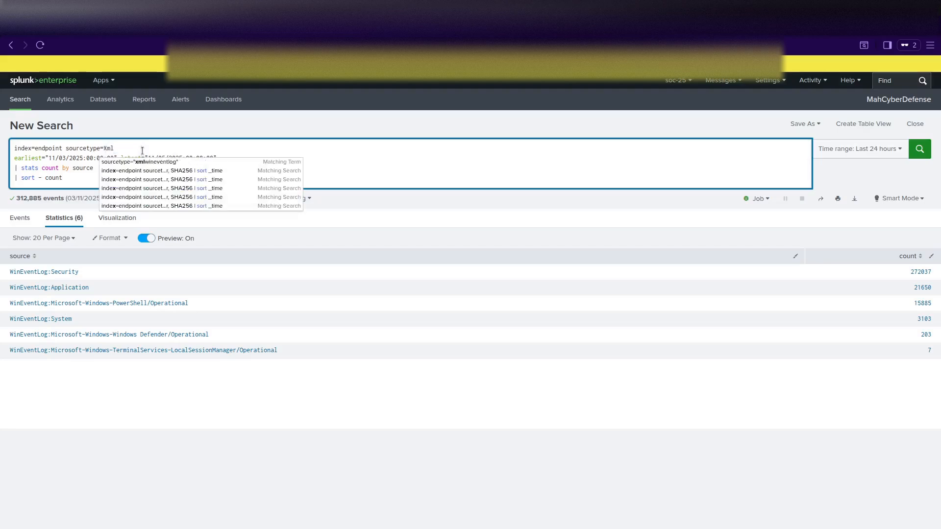
text(WinEventlog Event)
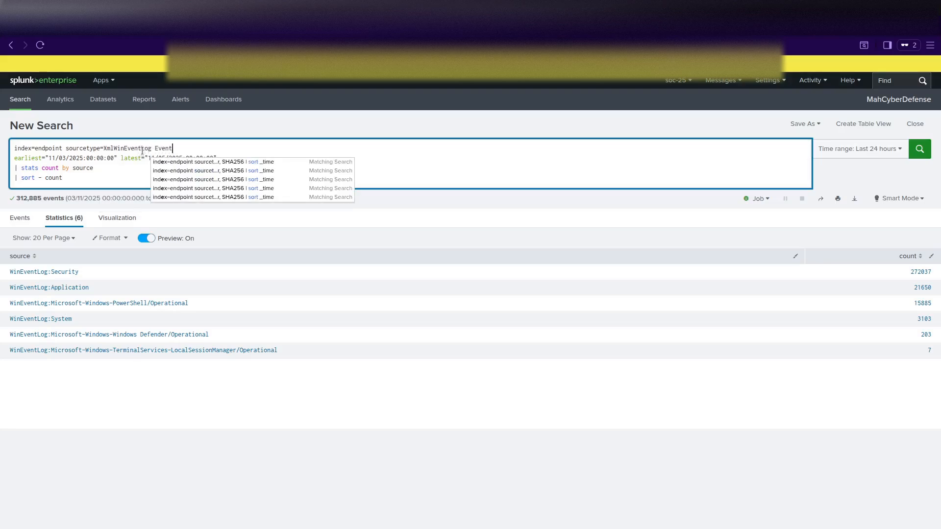
text(Code=)
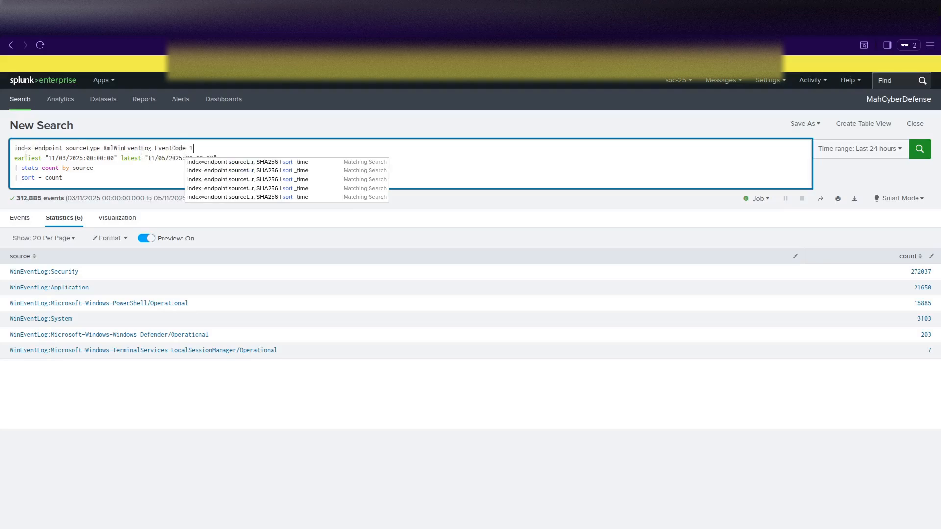
text(1)
click(86, 178)
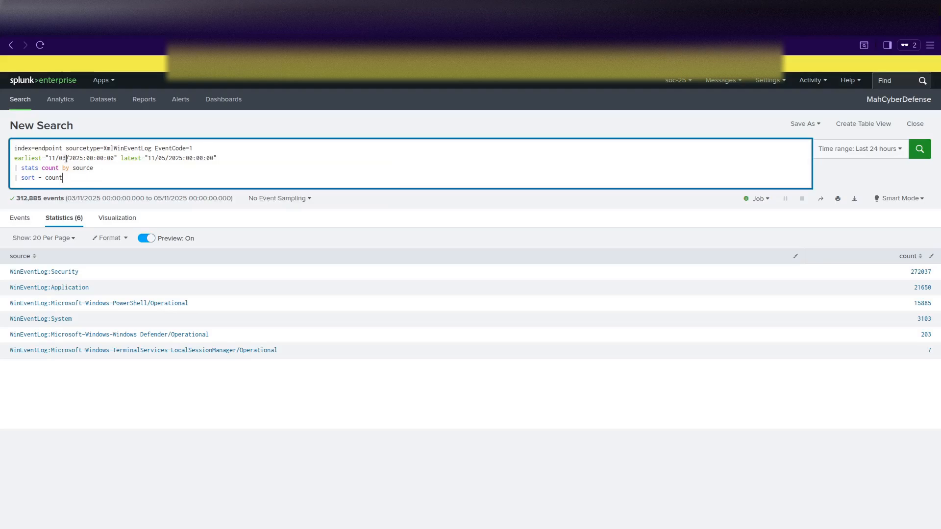
double_click(89, 168)
text(Computer)
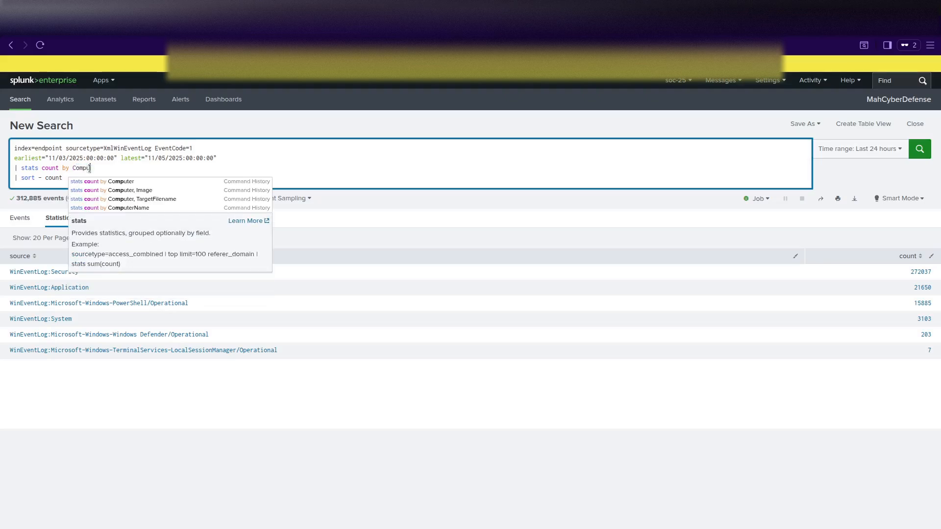
click(67, 178)
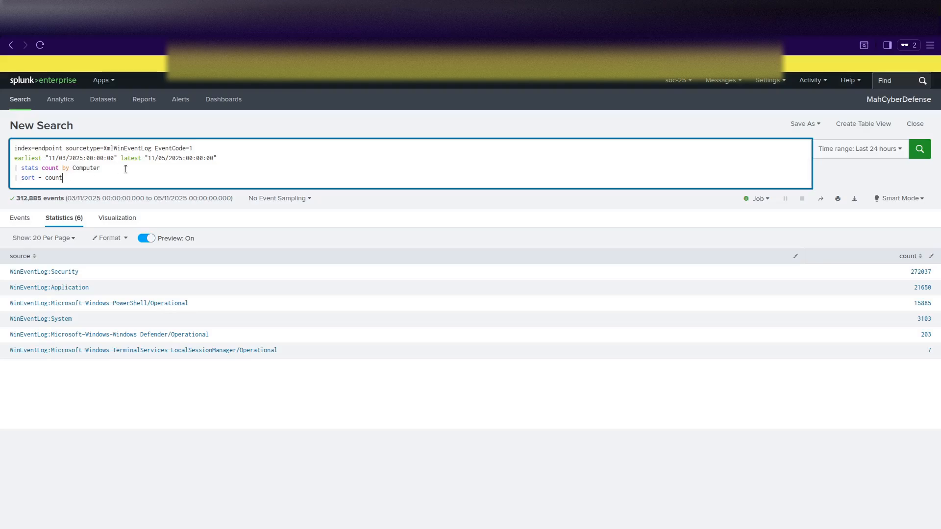
key(Return)
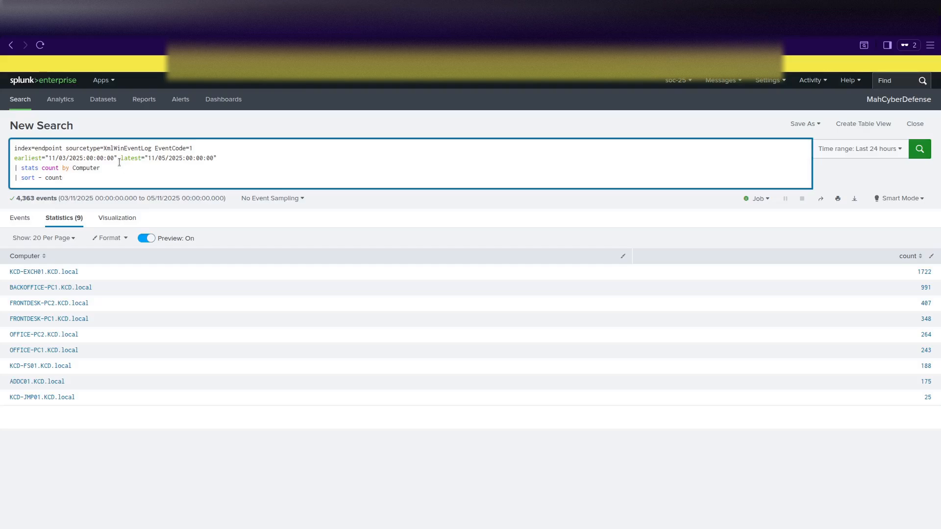
Check the events and per-computer table, then delete the stats and sort lines from the query.
click(22, 219)
click(69, 219)
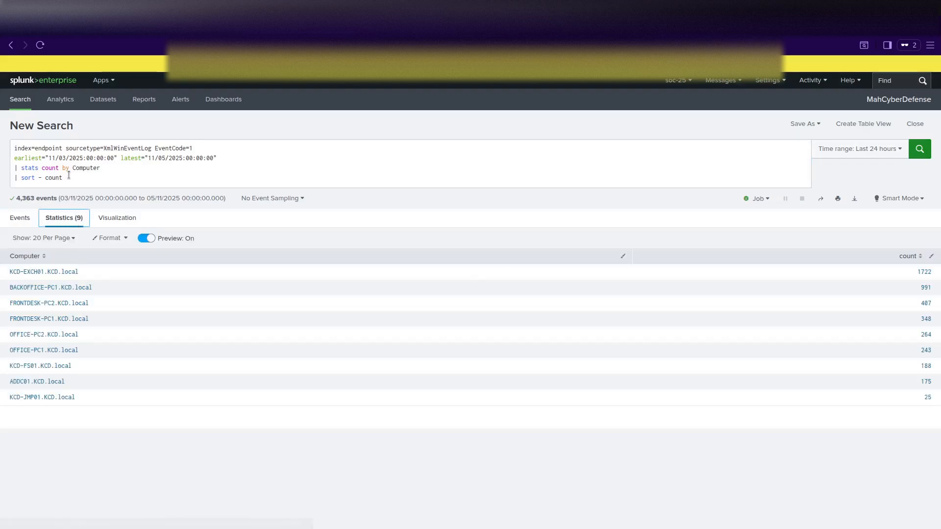
drag(63, 178, 14, 167)
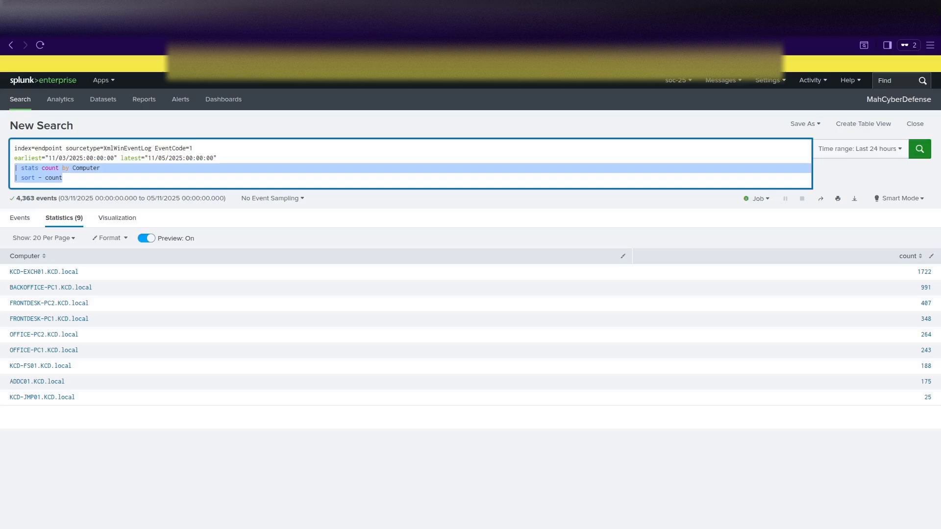
key(ctrl+z)
key(BackSpace)
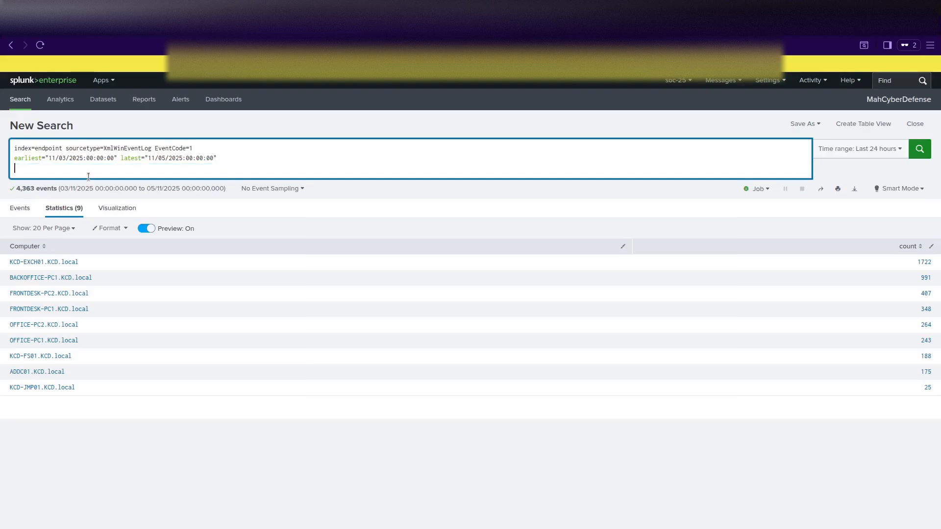
key(BackSpace)
key(Return)
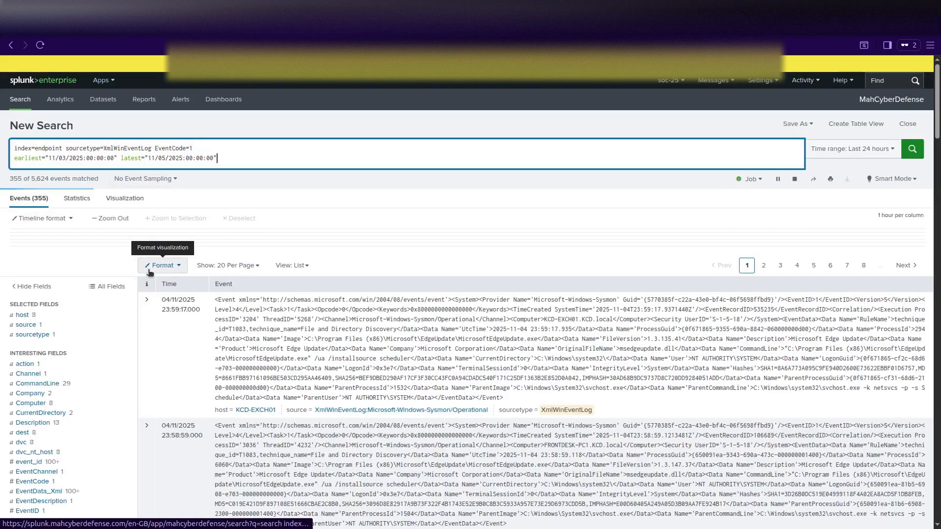
scroll(70, 326, down, 4)
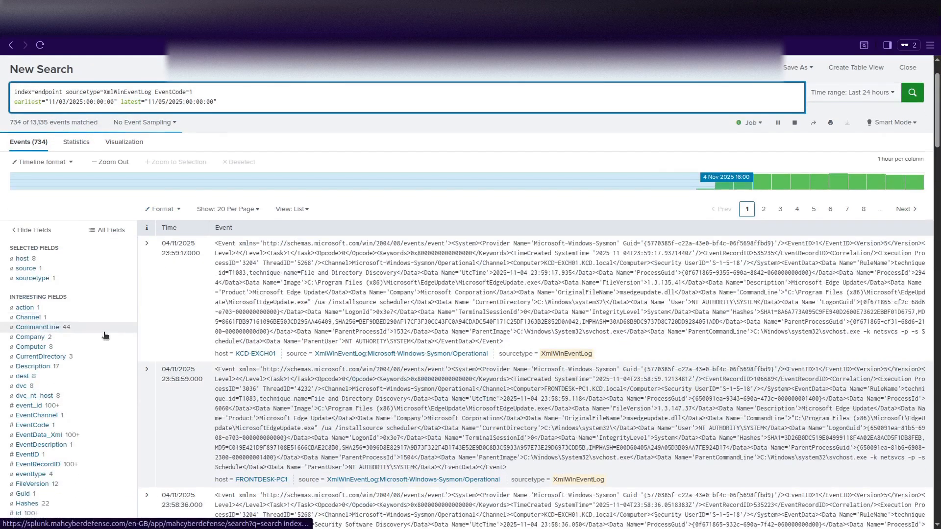
scroll(105, 331, up, 3)
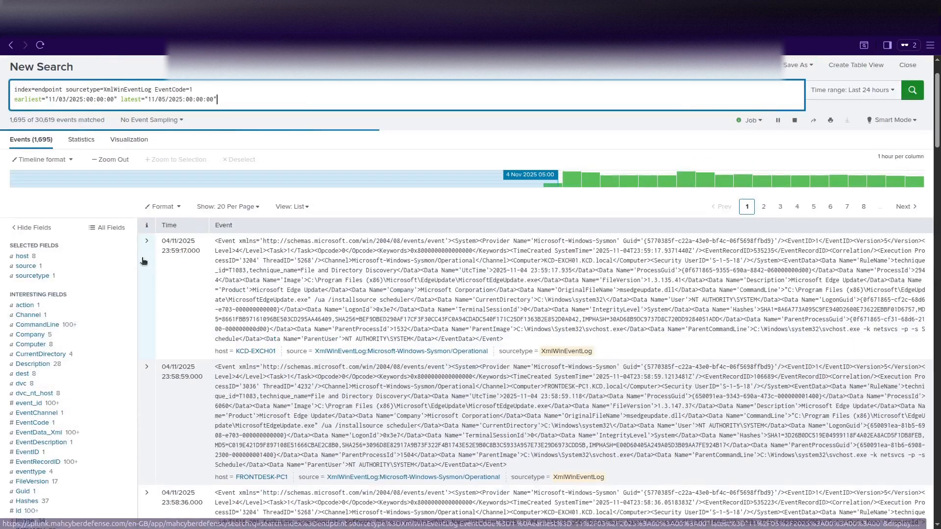
click(146, 241)
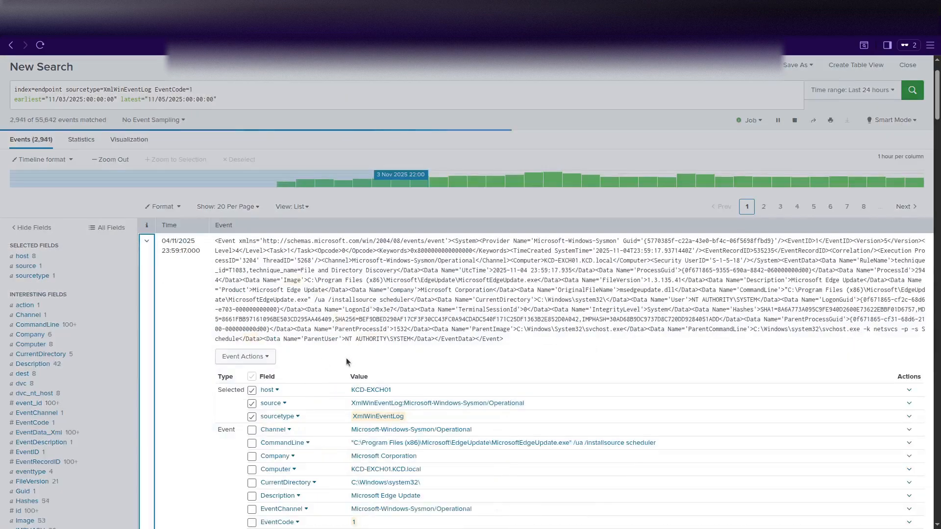
scroll(346, 358, down, 6)
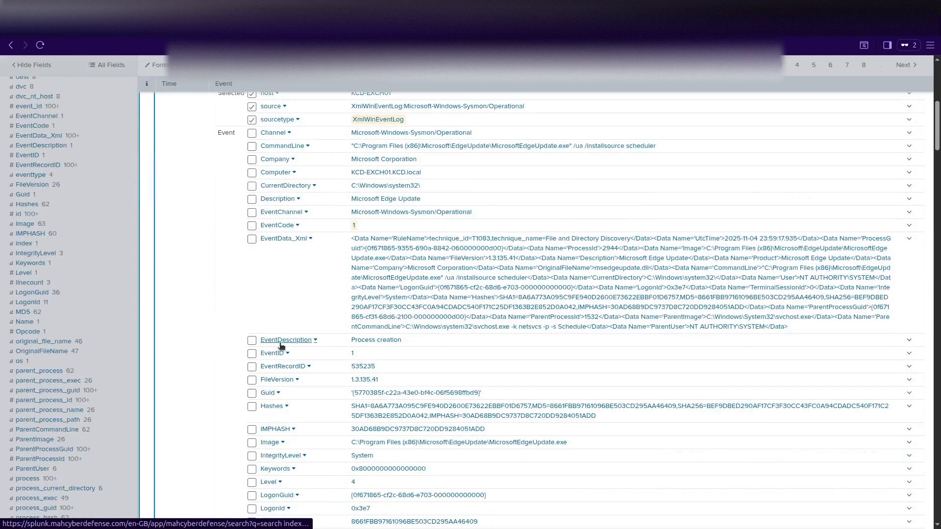
scroll(282, 346, up, 3)
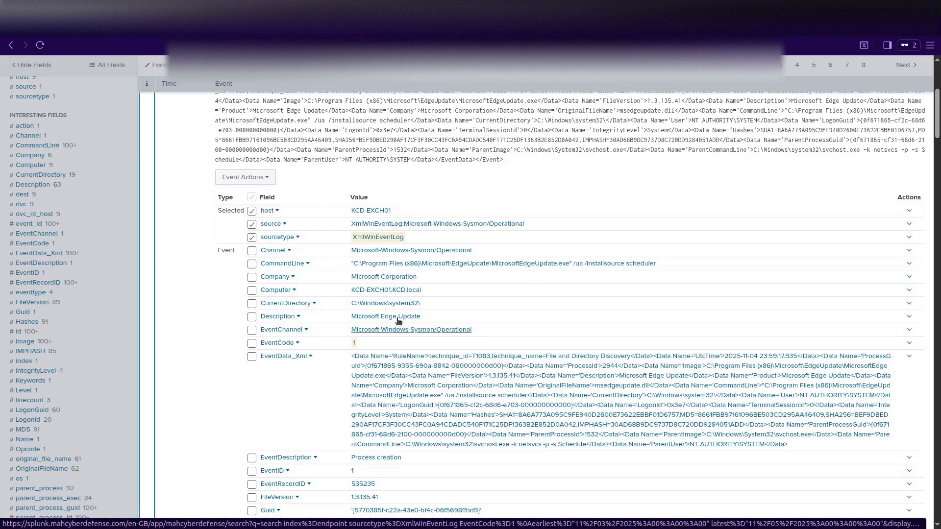
scroll(222, 312, down, 1)
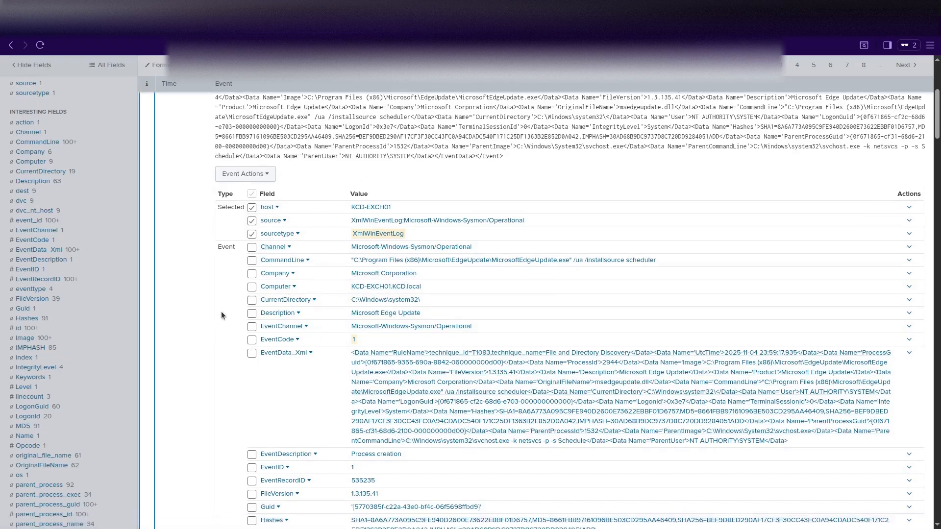
scroll(222, 311, down, 5)
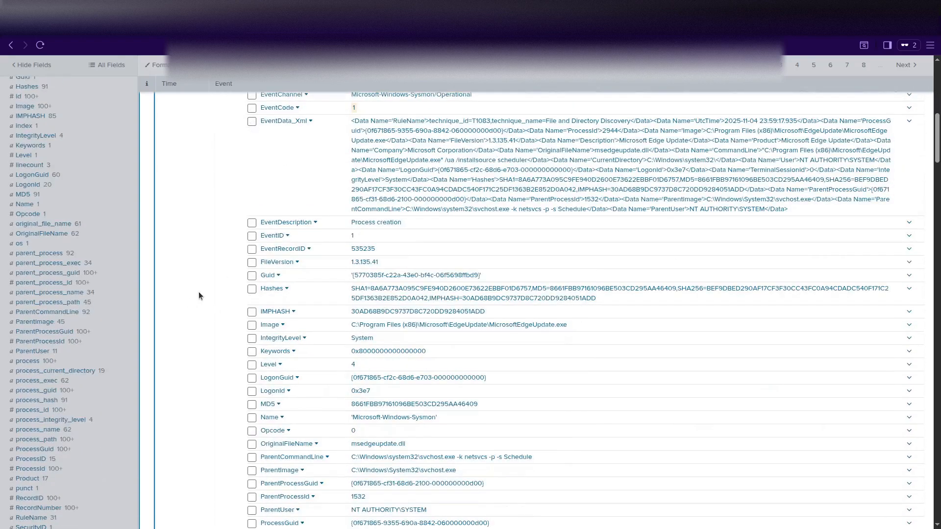
scroll(201, 291, down, 1)
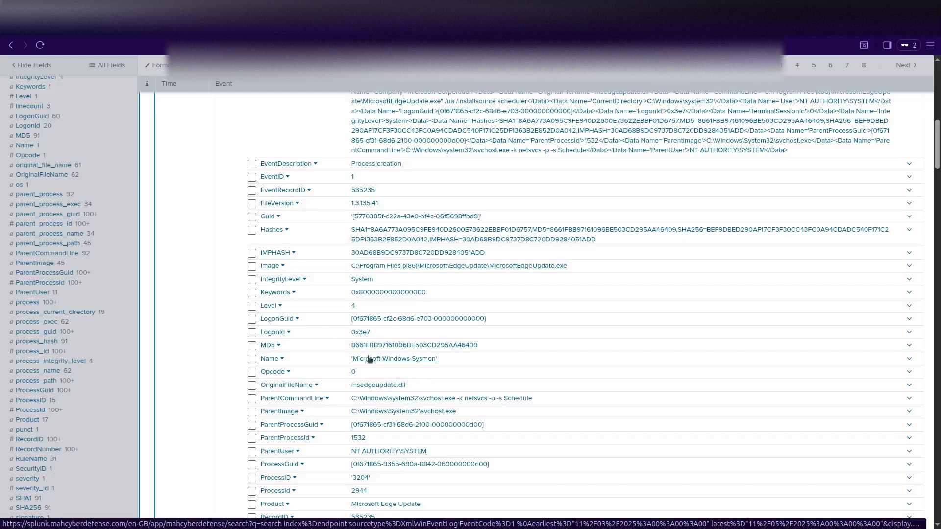
scroll(321, 371, down, 3)
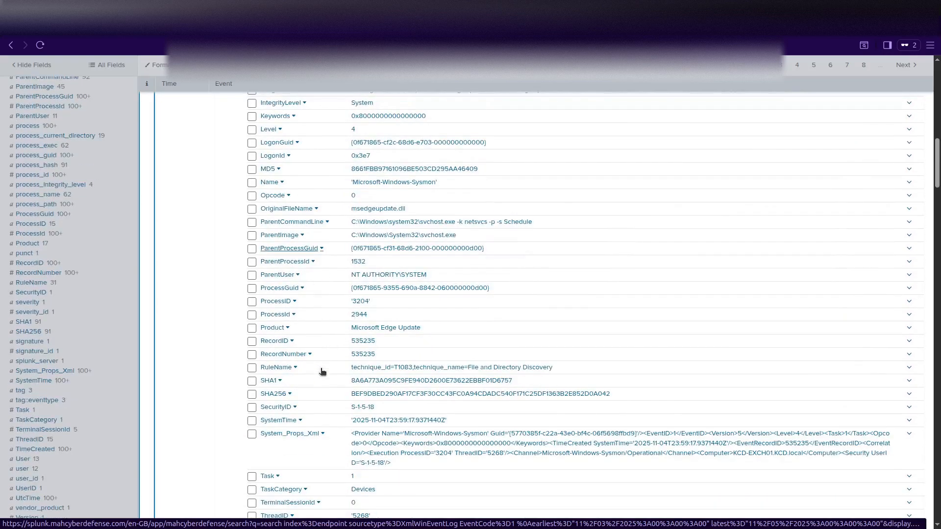
scroll(322, 372, up, 3)
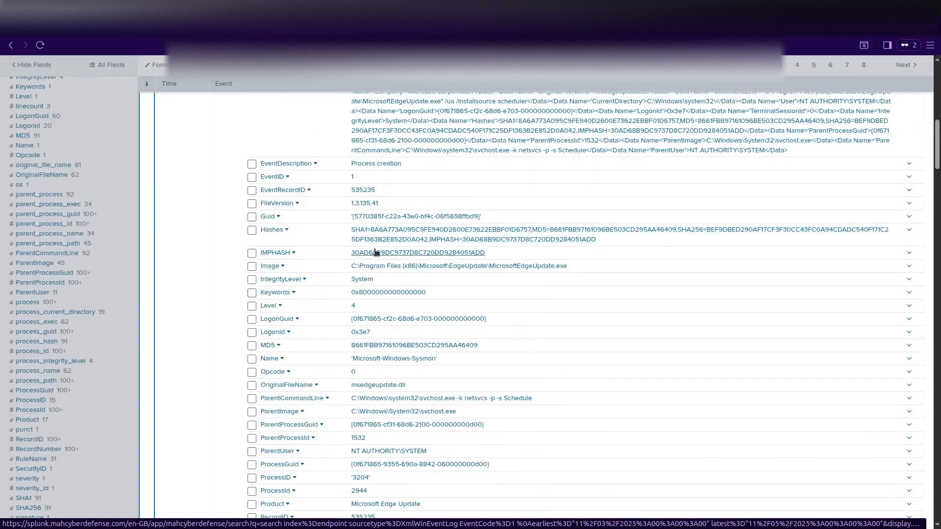
scroll(310, 325, down, 2)
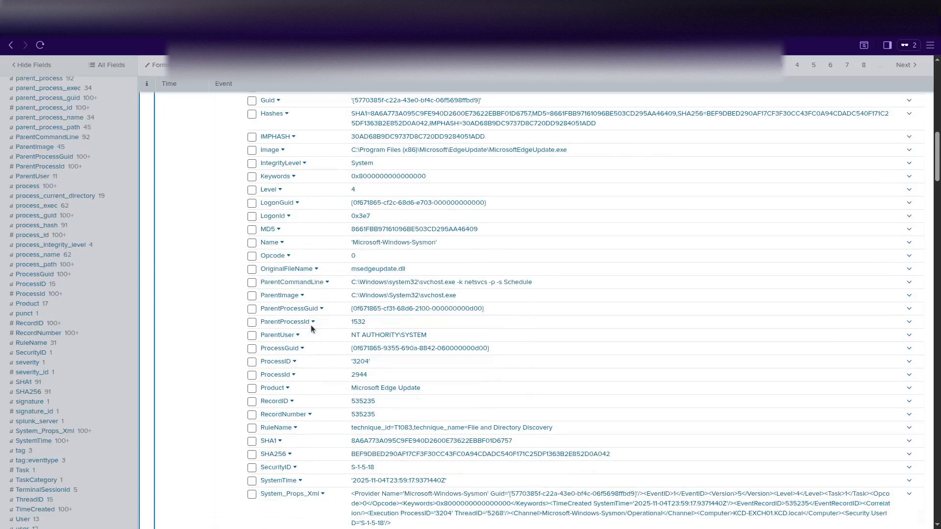
scroll(311, 325, down, 2)
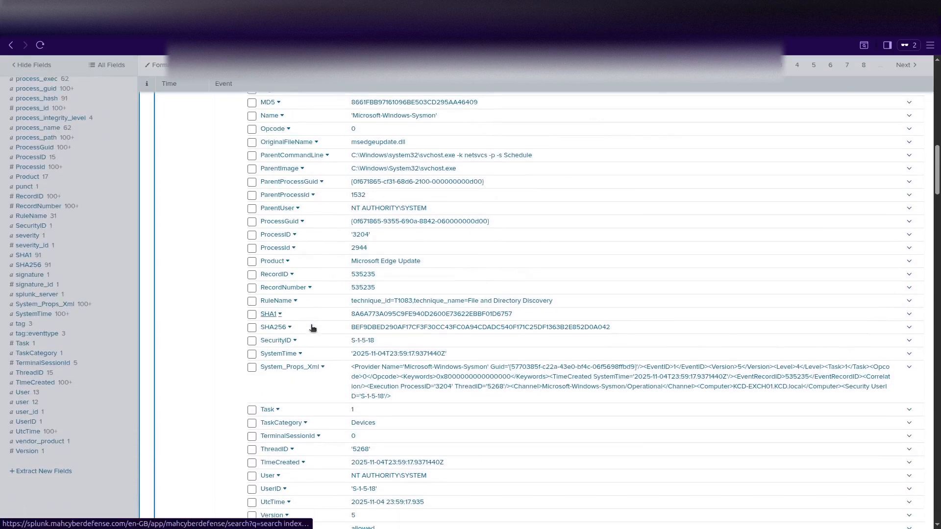
scroll(312, 328, down, 4)
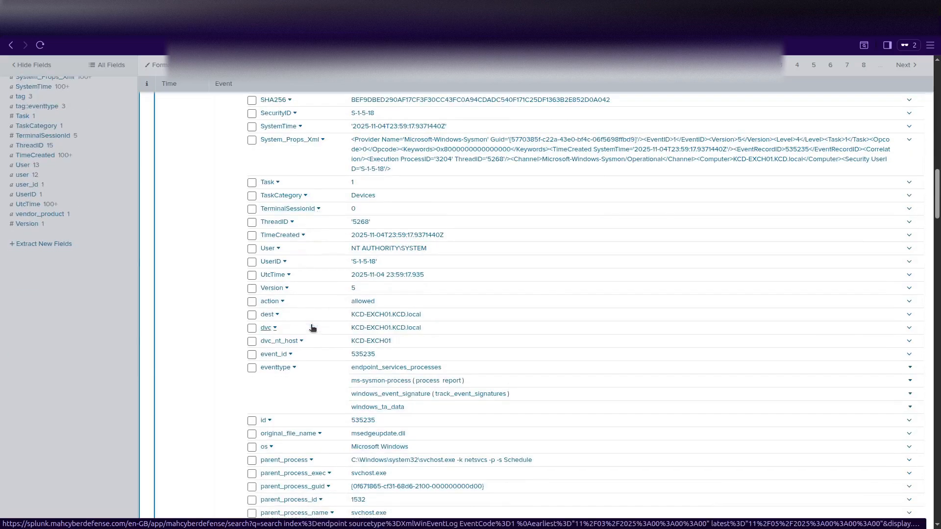
scroll(312, 328, down, 4)
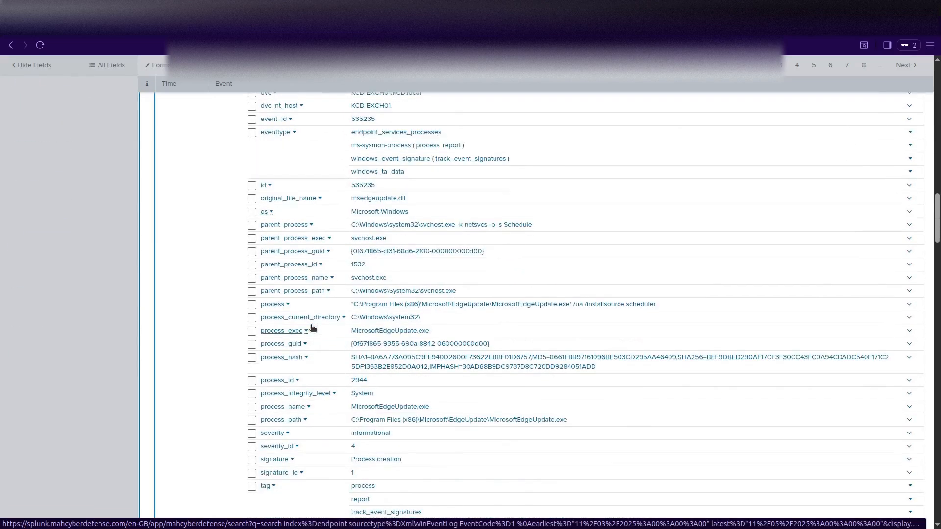
scroll(294, 382, down, 3)
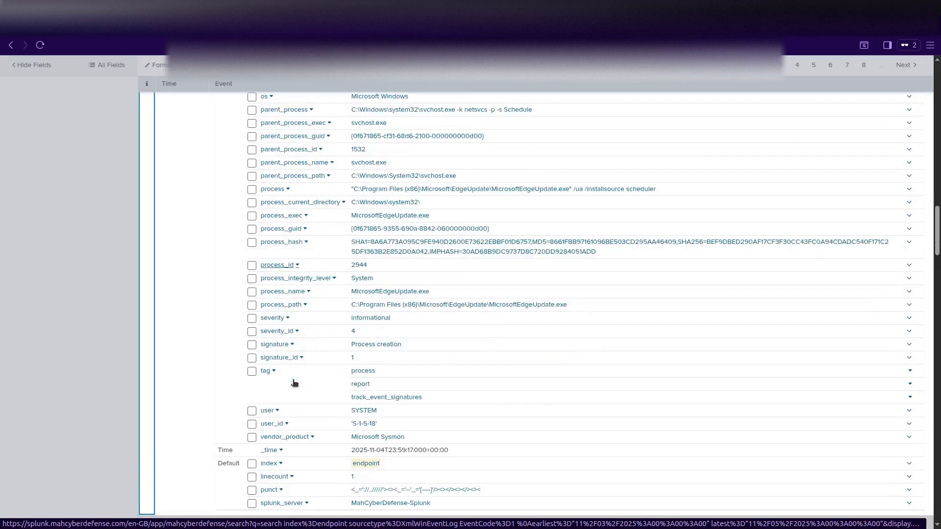
scroll(294, 382, down, 2)
scroll(294, 382, up, 15)
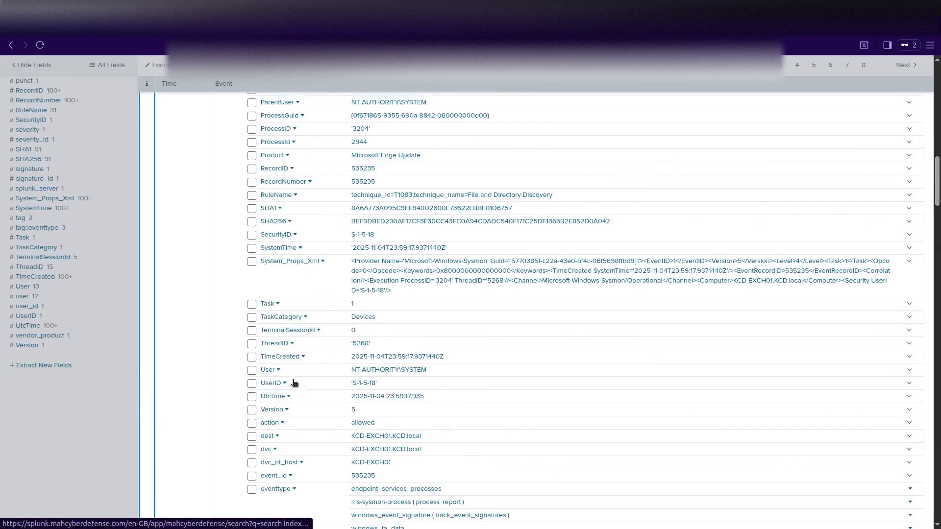
scroll(294, 383, up, 6)
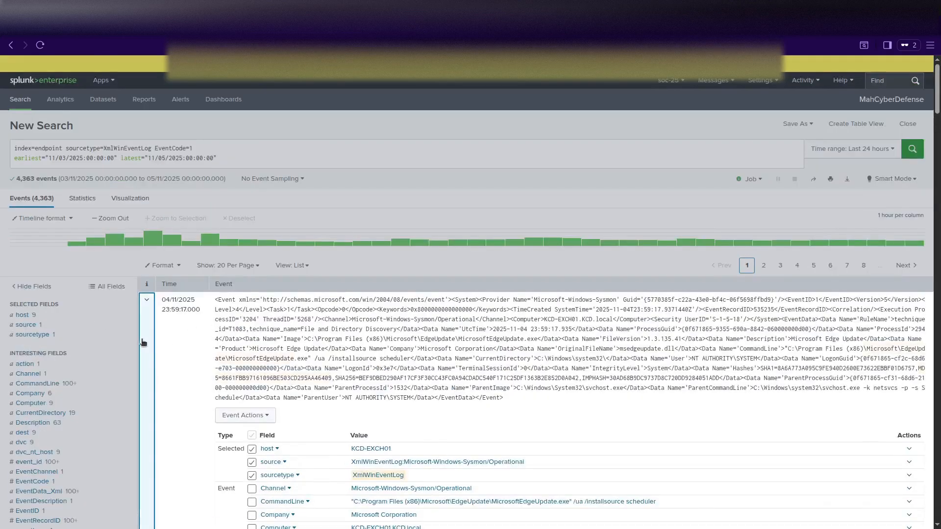
scroll(106, 314, down, 4)
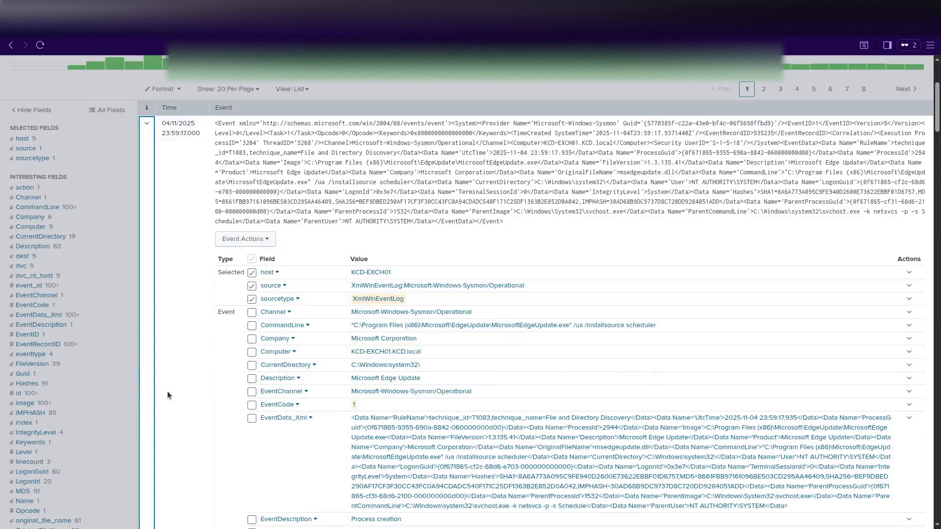
scroll(145, 335, up, 4)
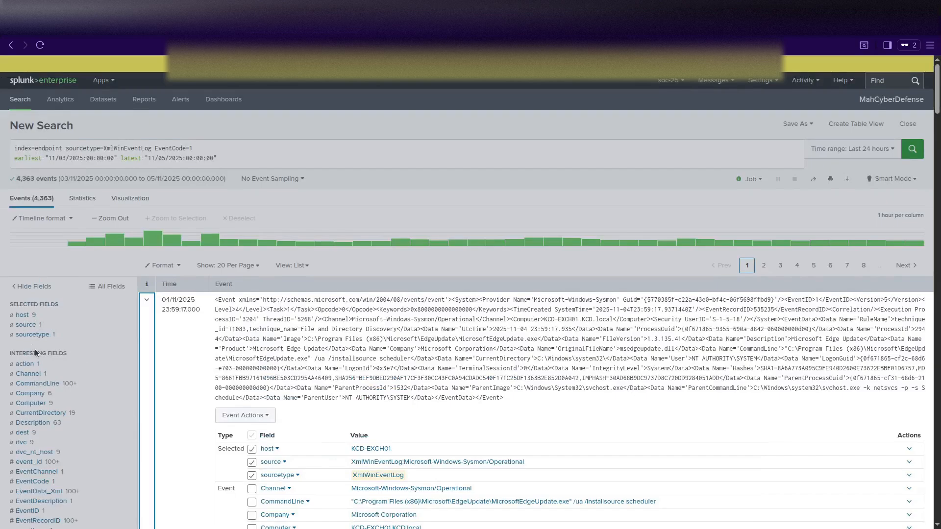
scroll(216, 440, down, 3)
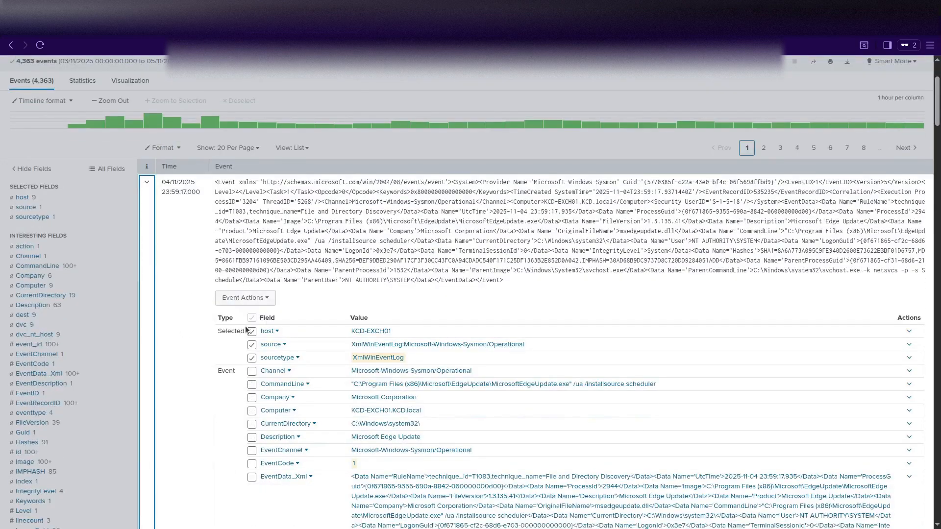
scroll(191, 381, down, 4)
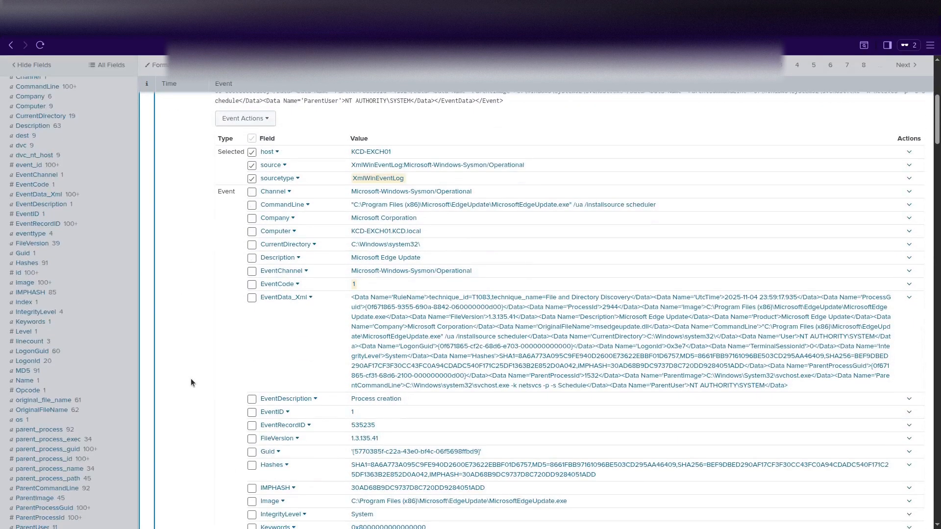
scroll(190, 378, up, 4)
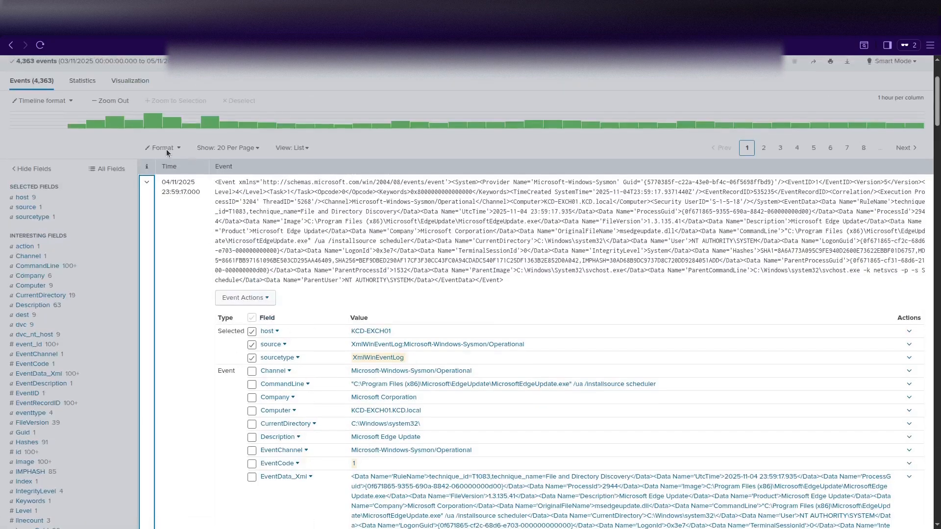
scroll(167, 152, up, 3)
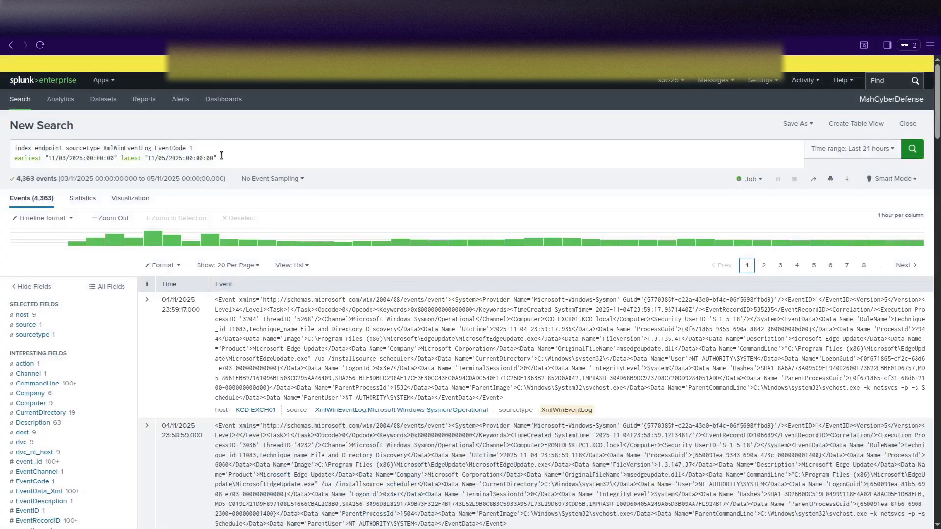
Append '| stats count by source | sort - count' and run, showing one Sysmon source with 4,363 events.
click(221, 155)
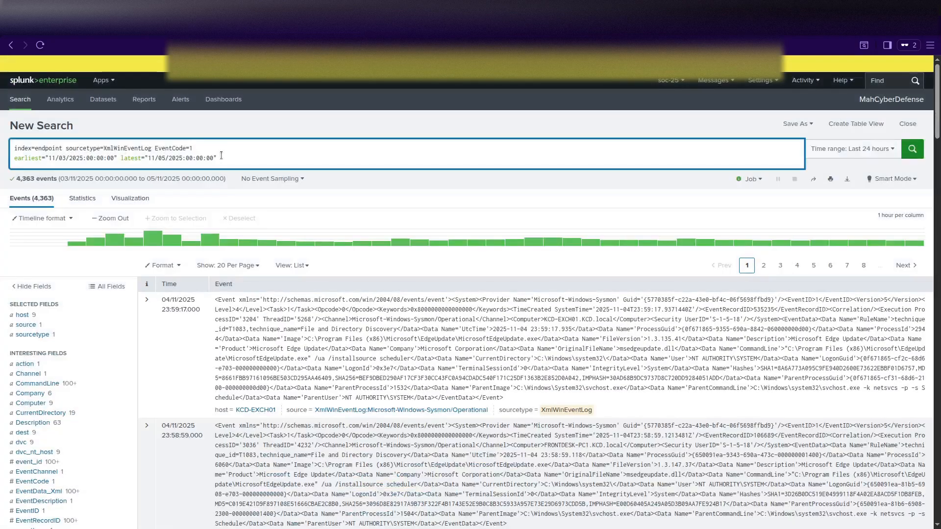
key(shift+Return)
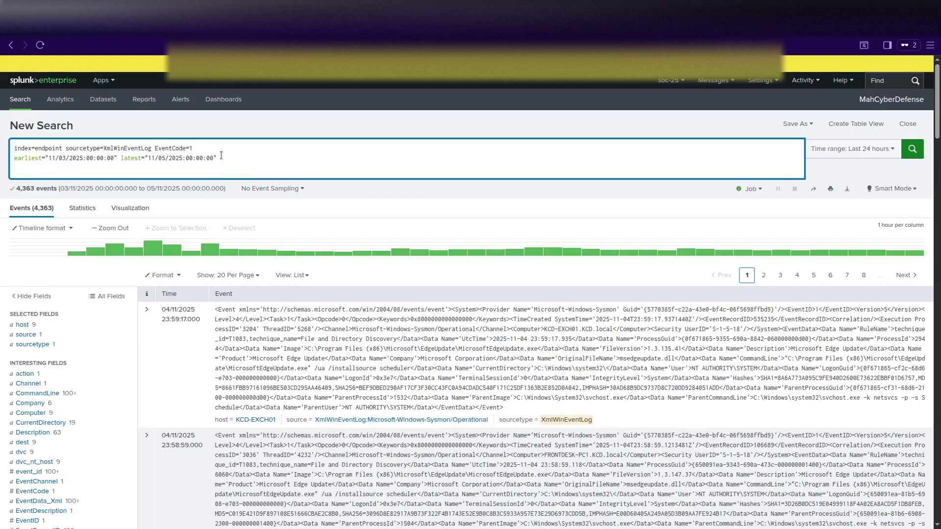
text(| stats count by source | sort - count)
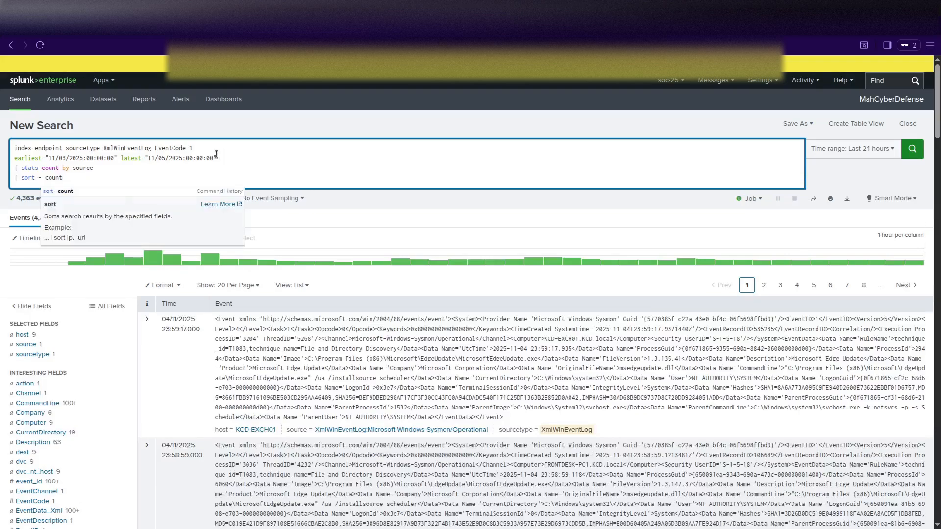
click(98, 177)
key(Return)
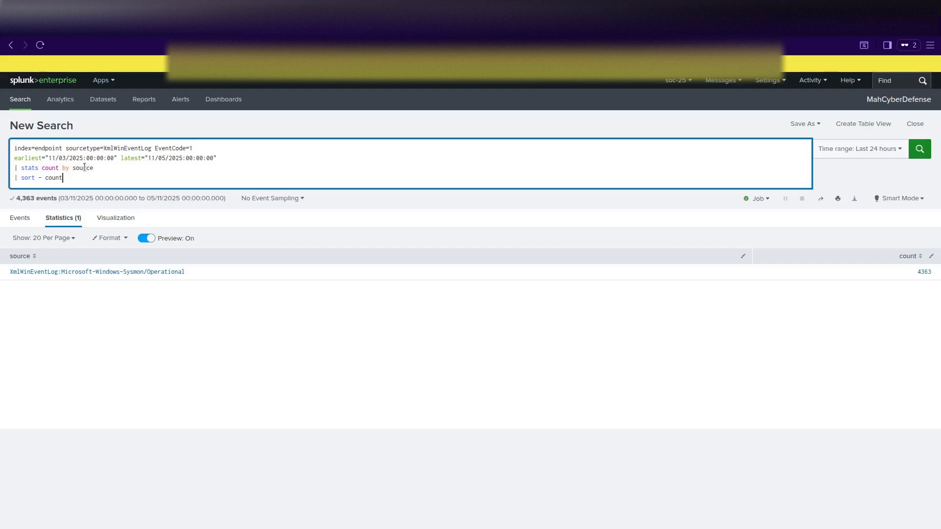
double_click(84, 167)
Replace source with Computer in the stats command and rerun, listing nine hosts led by KCD-EXCH01.
text(Comp)
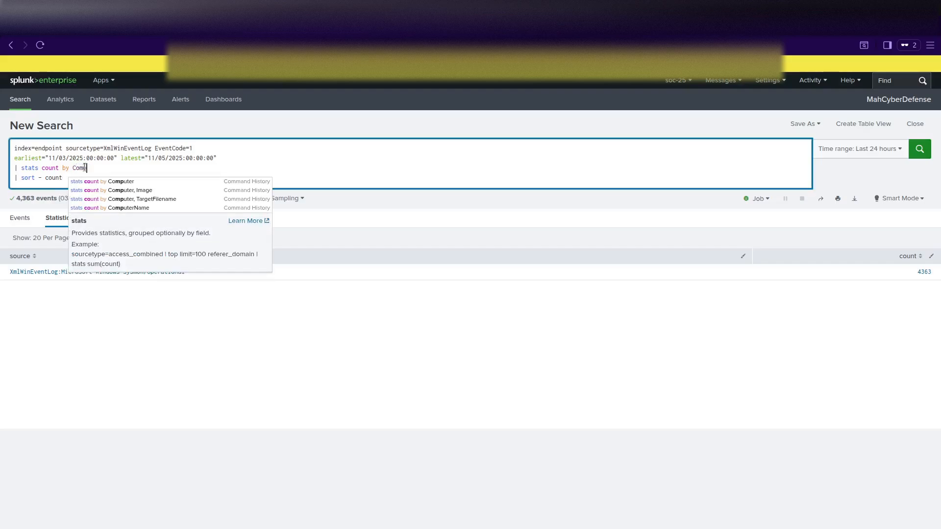
text(uter)
key(Return)
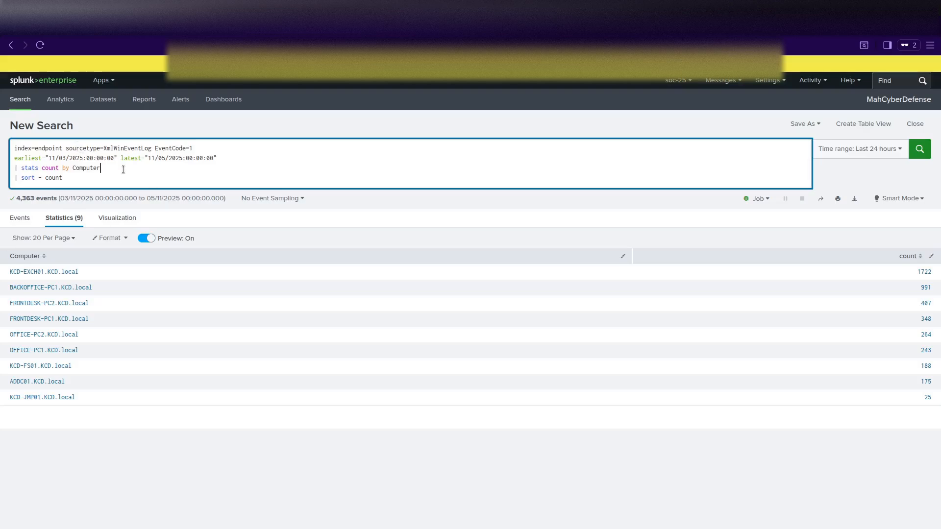
Remove the stats and sort lines, then start retyping the sourcetype as WinEventLog with Source="Windows.
drag(77, 180, 4, 168)
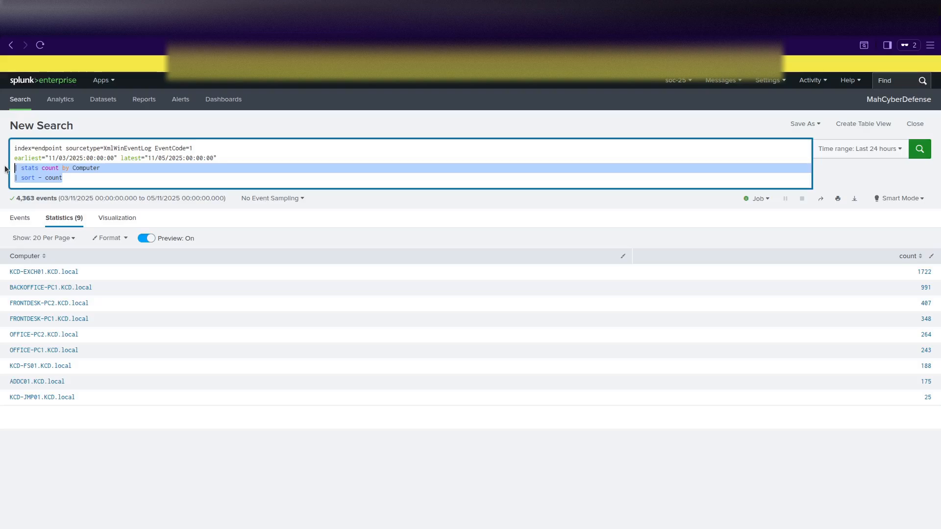
key(BackSpace)
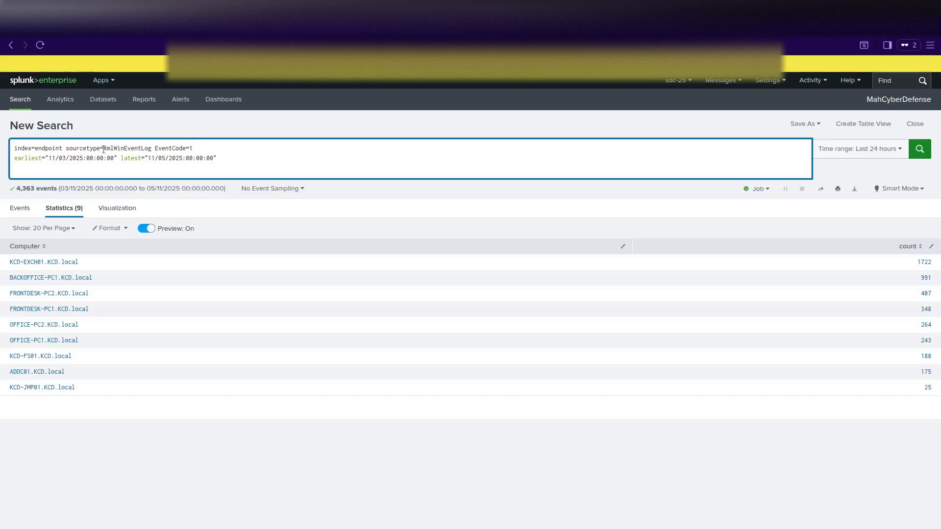
drag(104, 148, 151, 148)
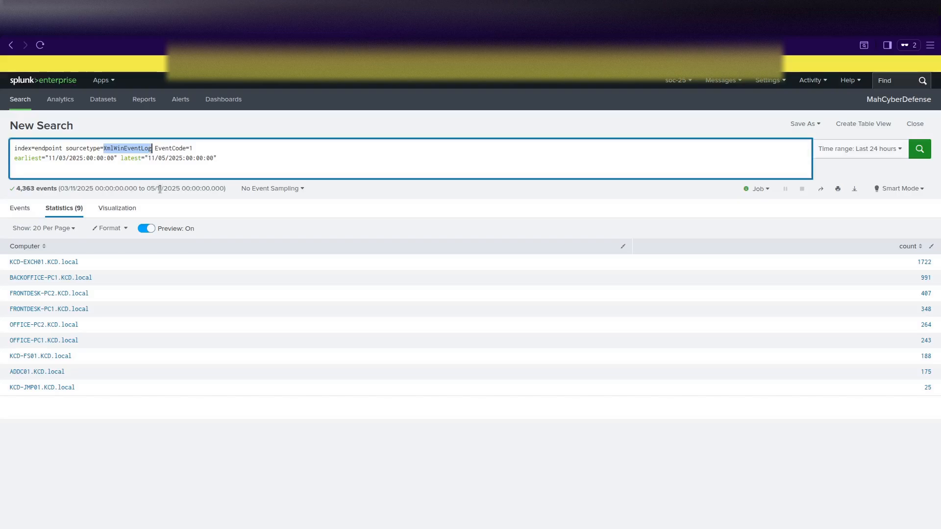
text(Win)
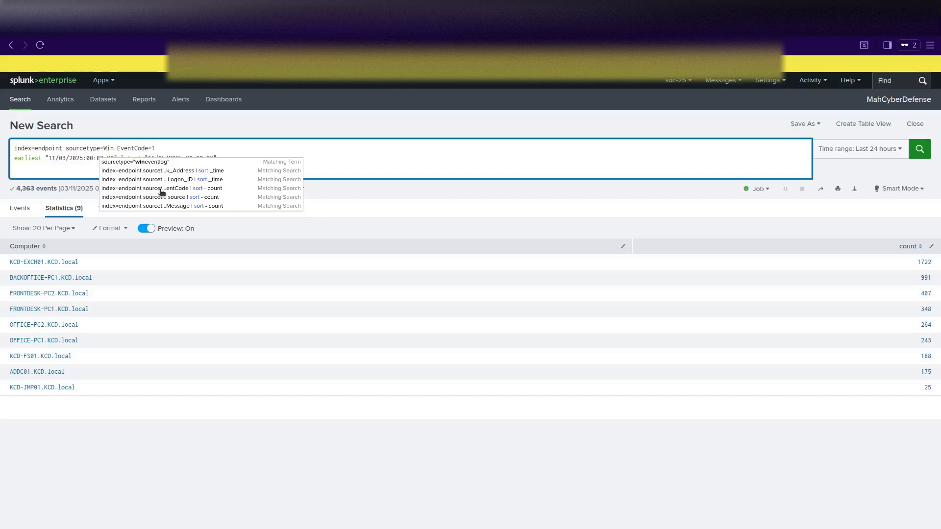
text(EventLog Source)
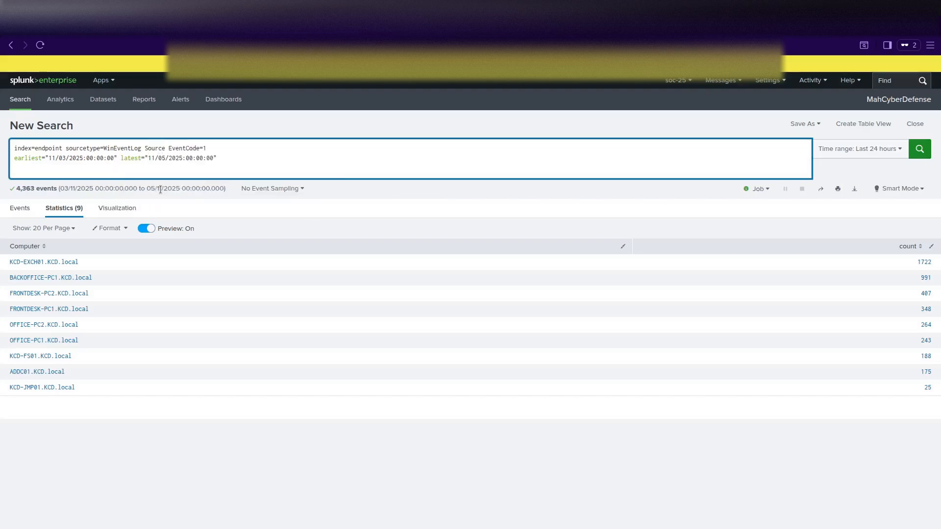
text(="Windows)
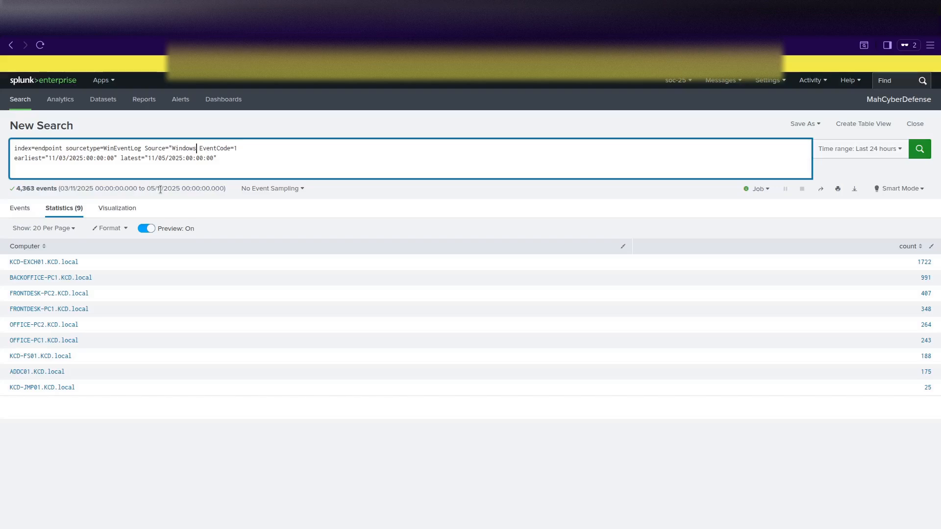
Set Source to "WinEventLog:Microsoft-Windows-Windows Defender/Operational", drop EventCode=1, and run, returning 0 events.
key(BackSpace)
key(BackSpace)
key(BackSpace)
key(BackSpace)
text(EventLog:Microsoft-Window)
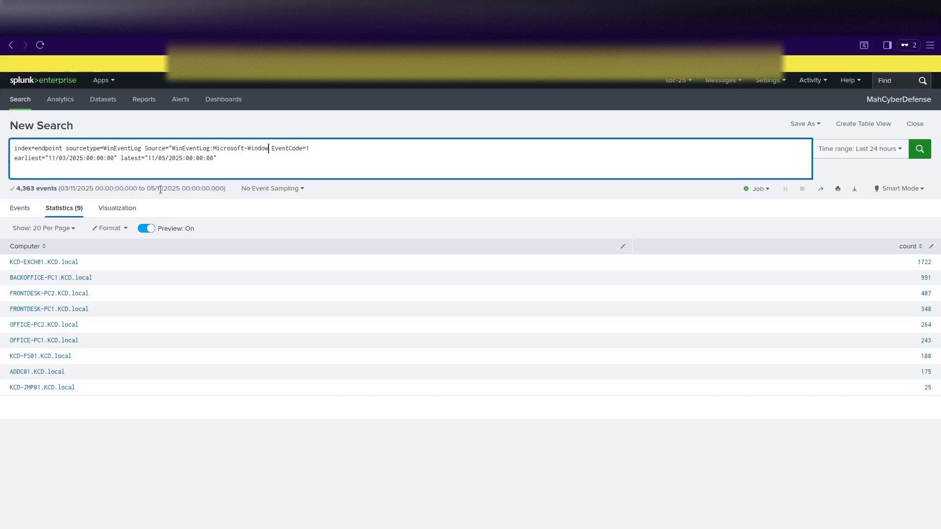
text(s-Windows Defender/Operationa)
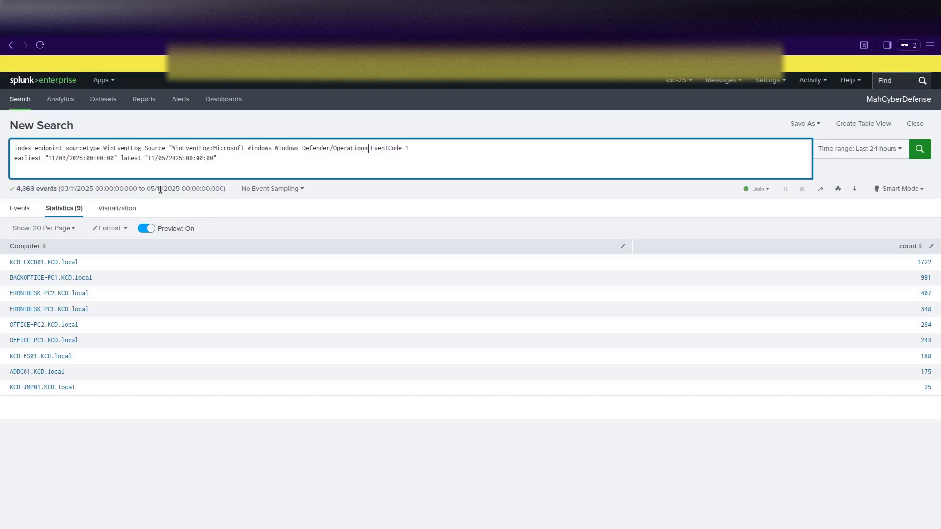
text(l")
key(Delete)
key(Delete)
key(Delete)
key(Delete)
key(Delete)
key(Delete)
key(Delete)
key(Delete)
key(Delete)
key(Delete)
key(Delete)
key(Delete)
key(Return)
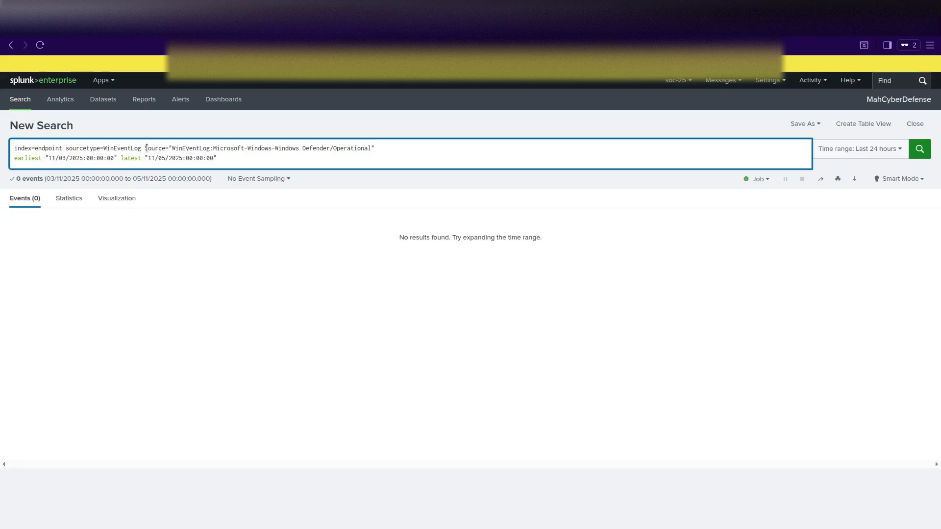
Drop the Source clause and filter on the Windows Defender/Operational value from the source field, giving 203 events.
drag(144, 149, 379, 145)
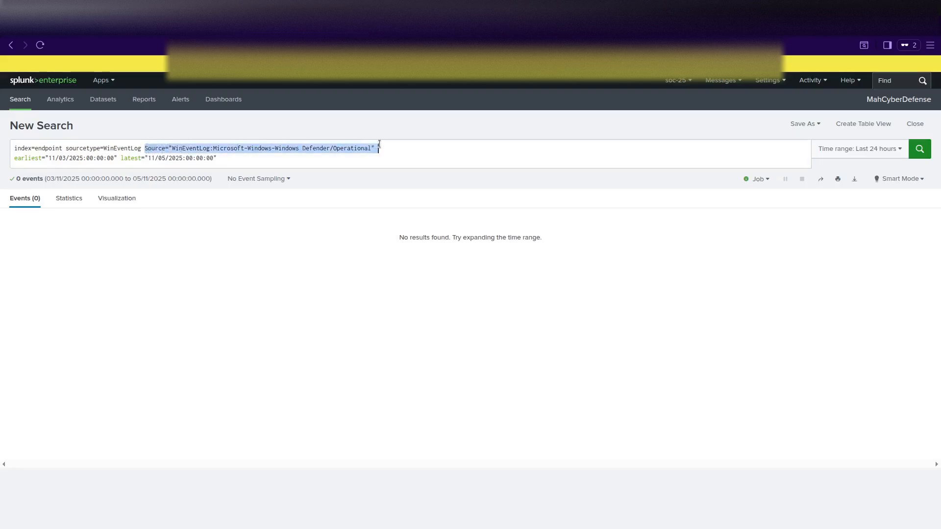
key(BackSpace)
key(Return)
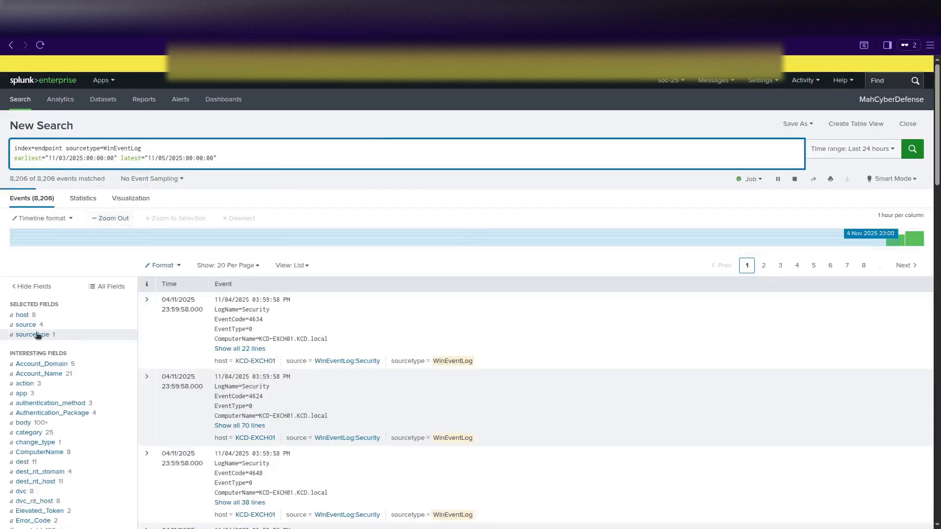
click(26, 325)
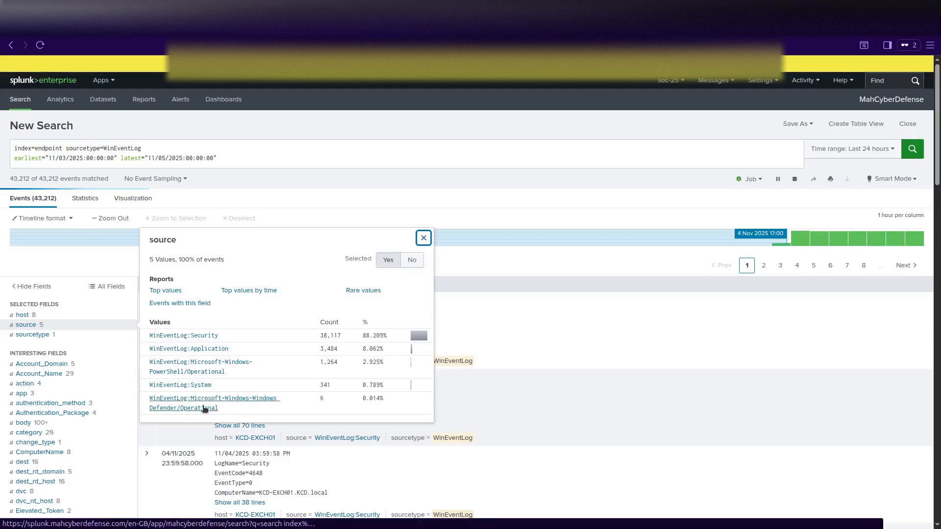
click(205, 408)
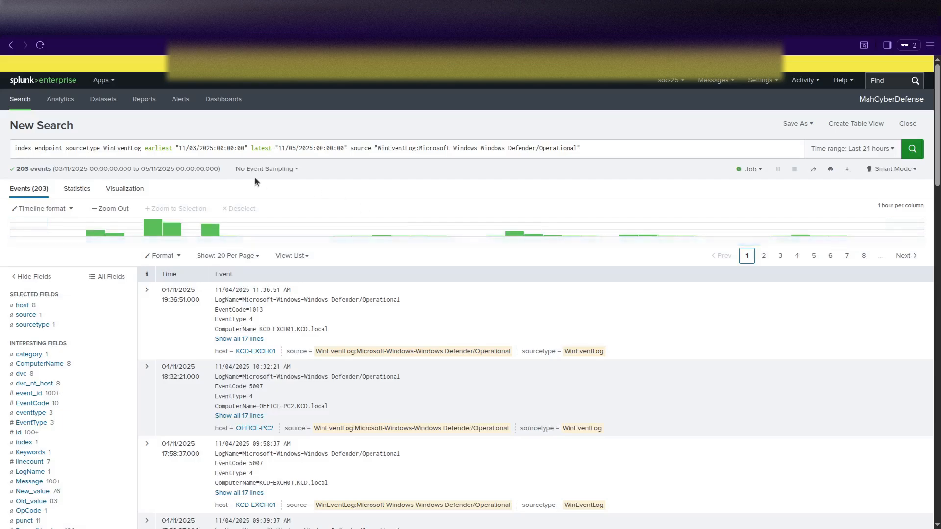
Cut the earliest/latest time bounds out of the query text.
drag(145, 148, 347, 150)
key(ctrl+c)
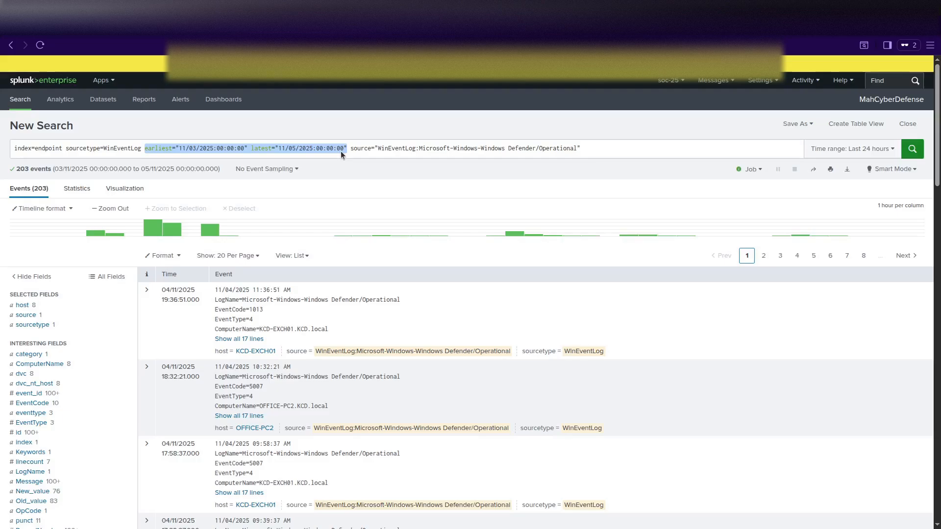
key(BackSpace)
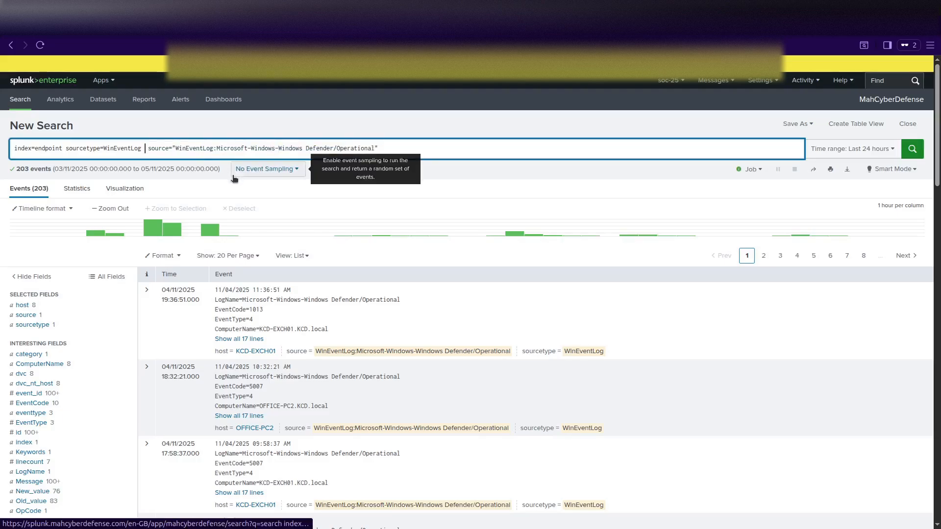
key(Delete)
click(379, 149)
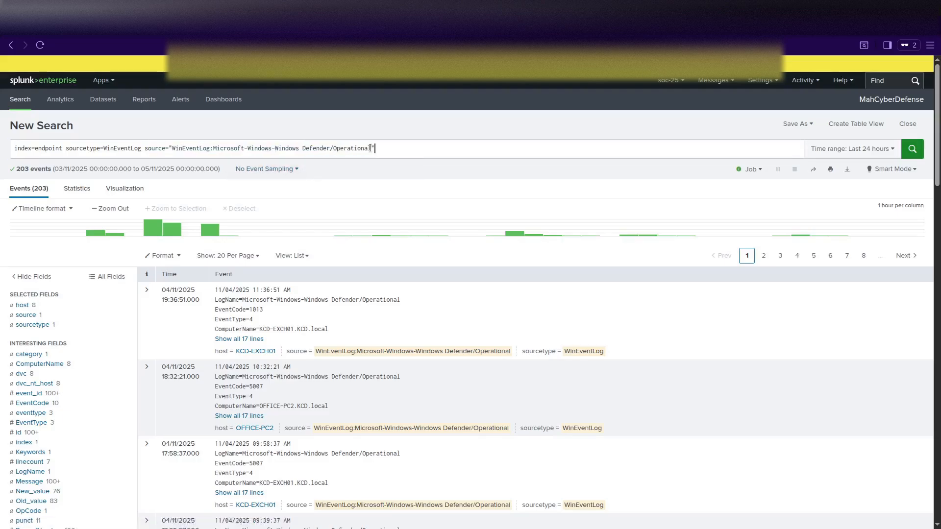
Paste back the time bounds, add '| stats count by _time, host, EventCode, Message' and '| sort _time', and run.
key(shift+Return)
key(ctrl+v)
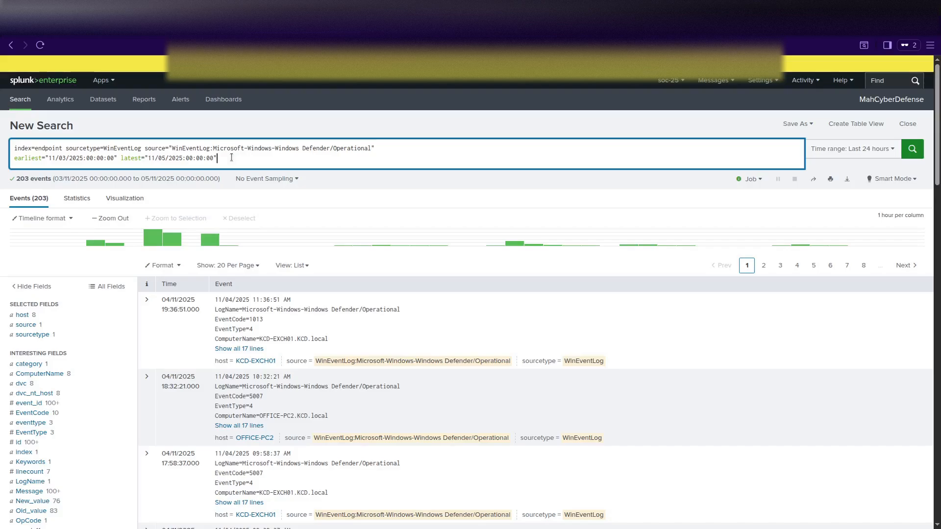
key(shift+Return)
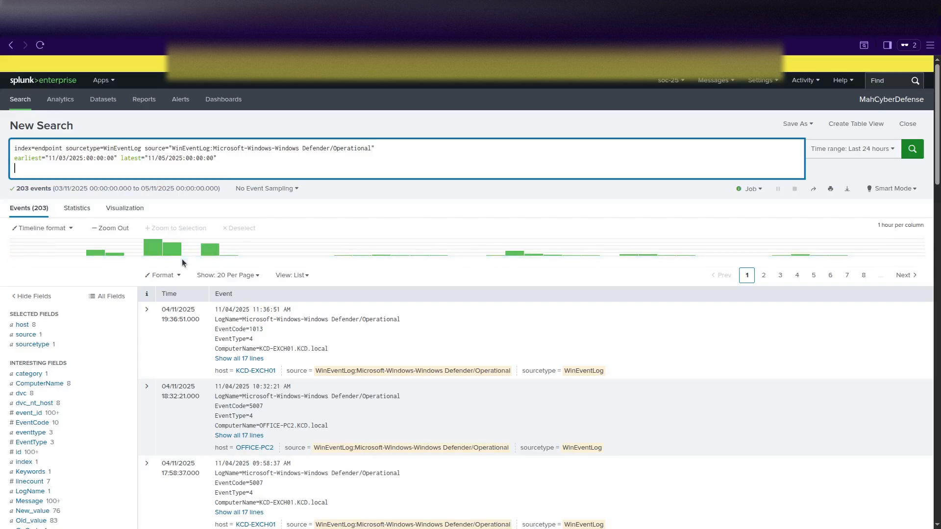
text(| stats)
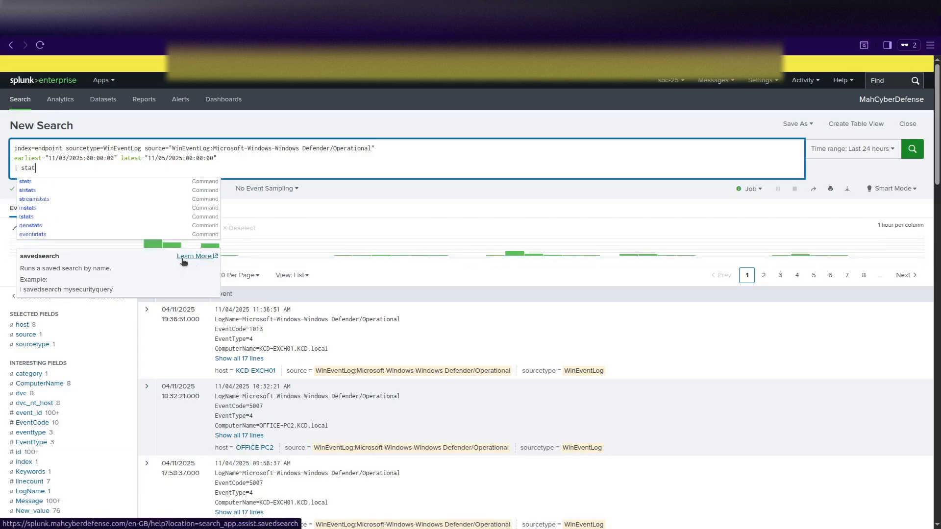
text(un)
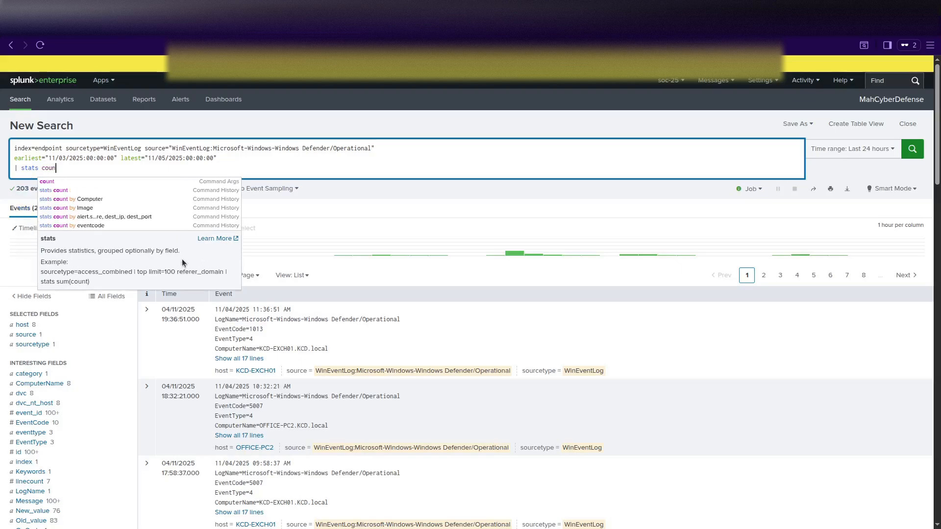
text(t b)
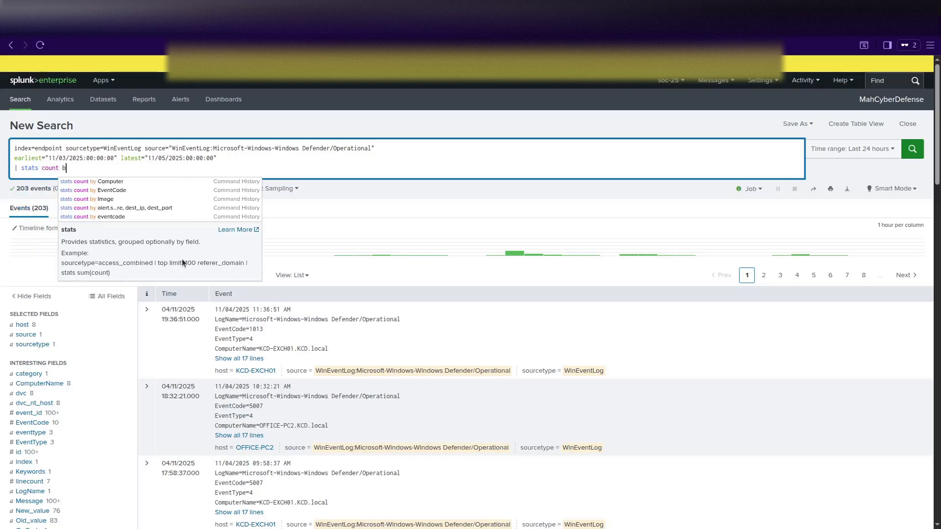
text(y _time)
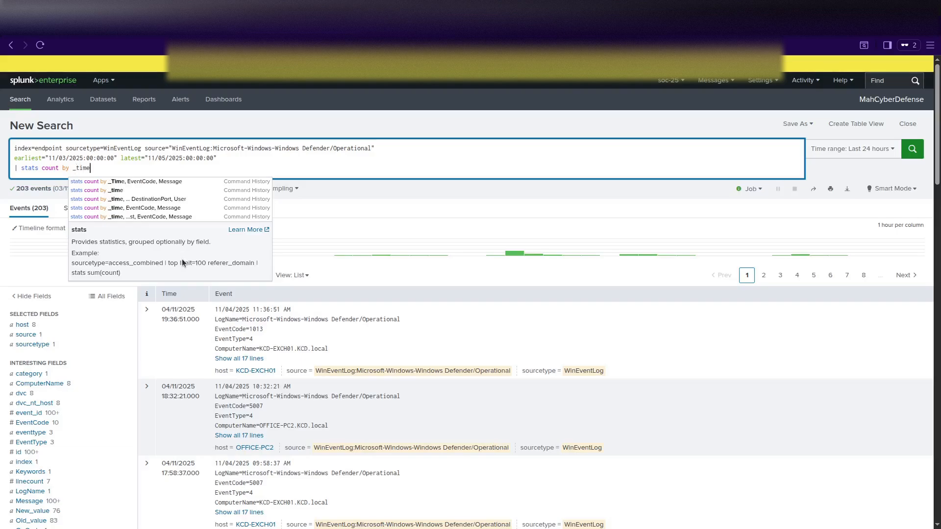
text(, host)
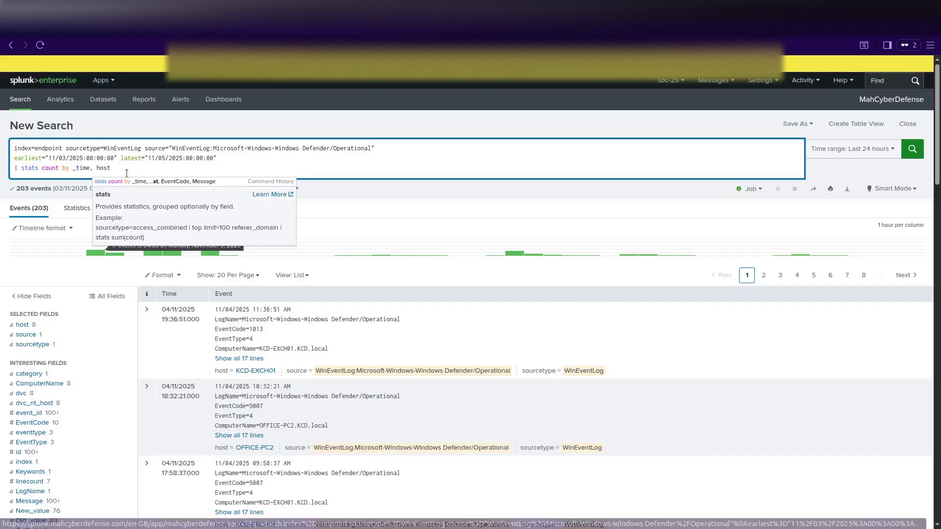
click(130, 168)
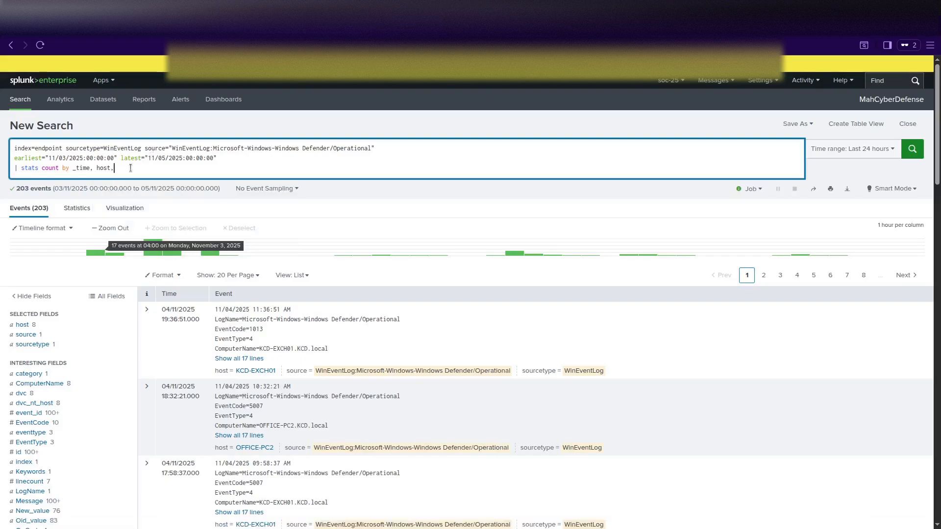
text(Even)
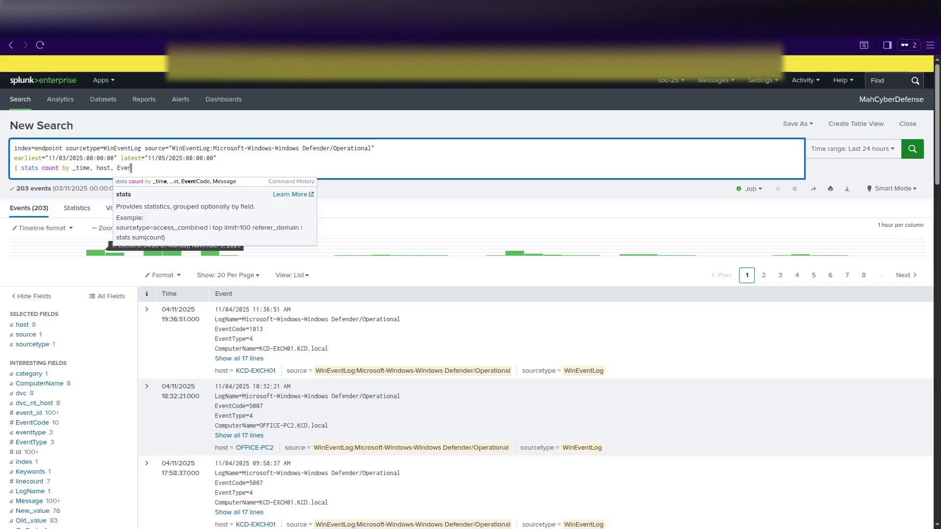
text(tCode, Message)
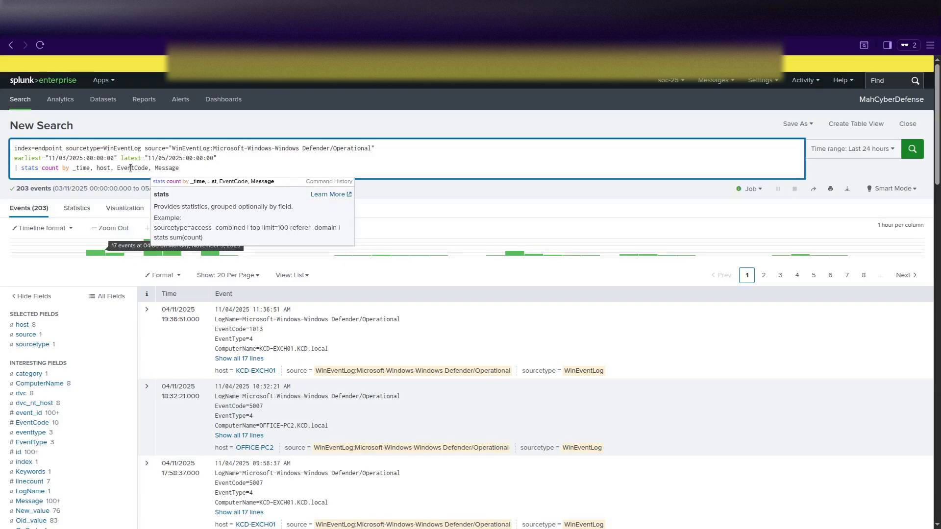
key(shift+Return)
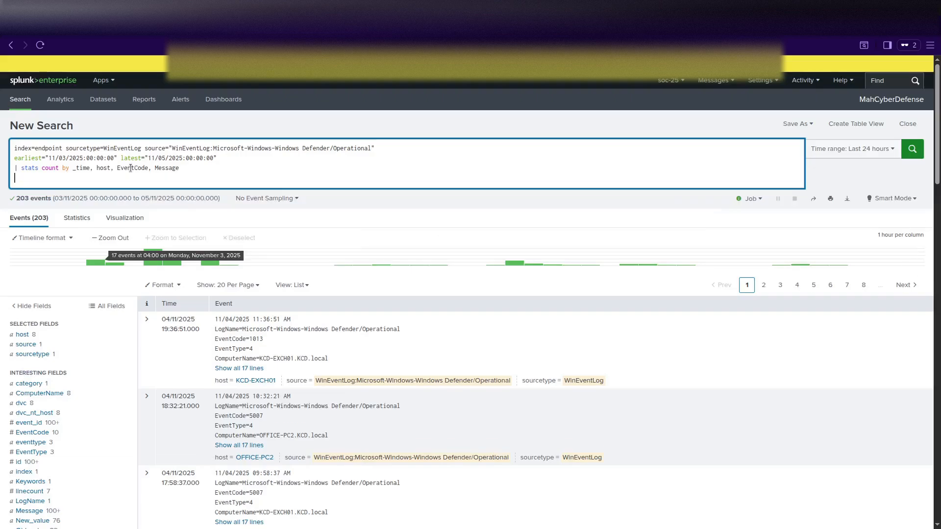
text(| sort _time)
key(Return)
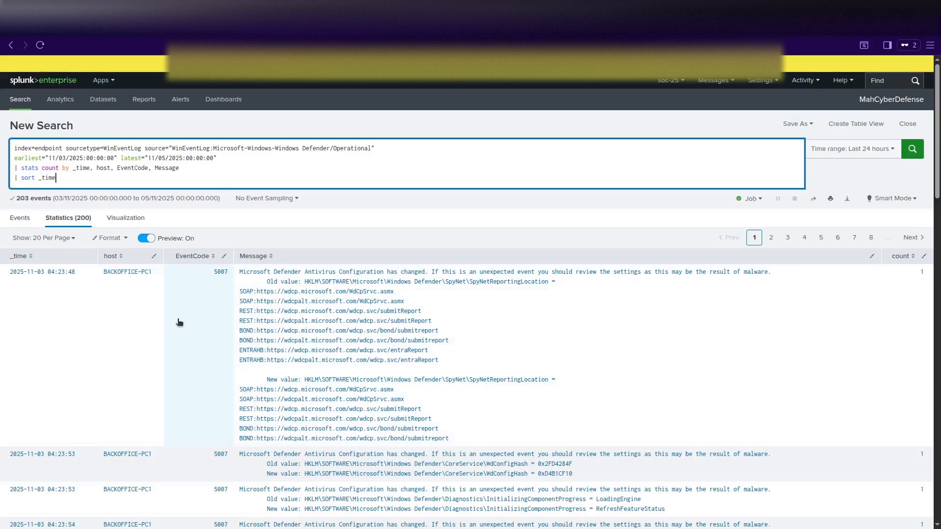
Sort the Defender table by _time ascending, so 2025-11-03 BACKOFFICE-PC1 5007 changes appear first.
scroll(179, 322, down, 2)
scroll(179, 322, up, 2)
scroll(179, 322, down, 3)
scroll(179, 322, up, 2)
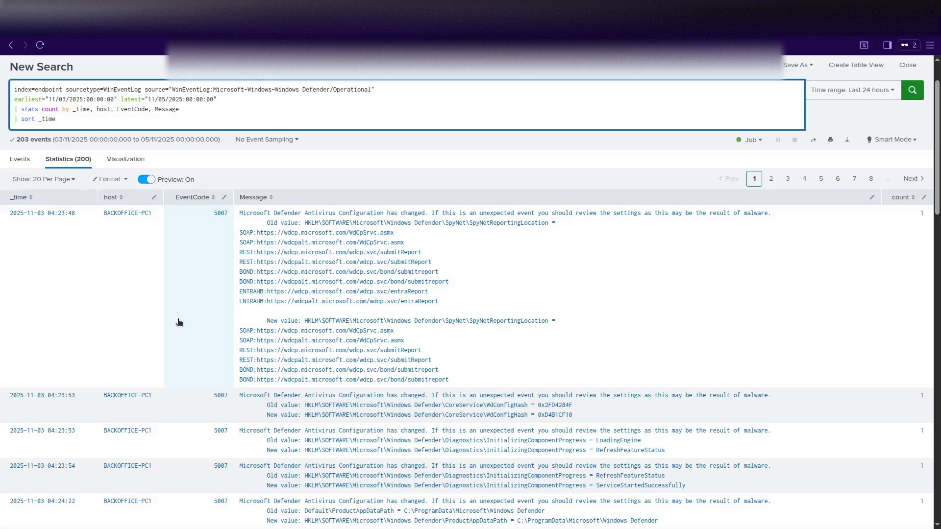
click(48, 199)
click(49, 198)
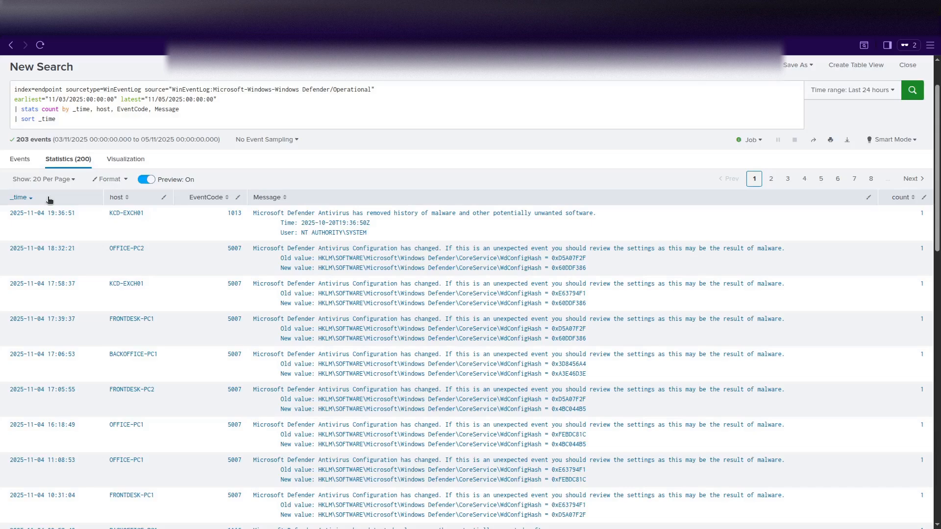
click(50, 199)
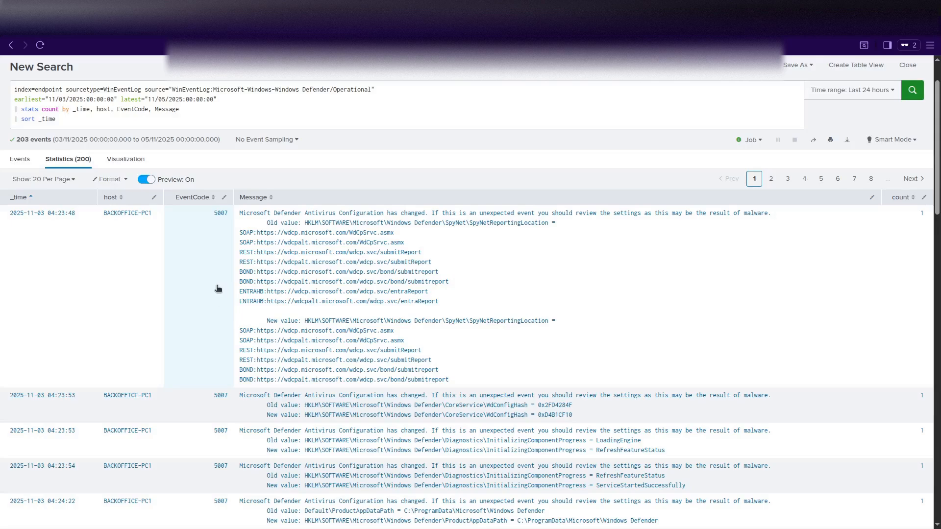
click(49, 198)
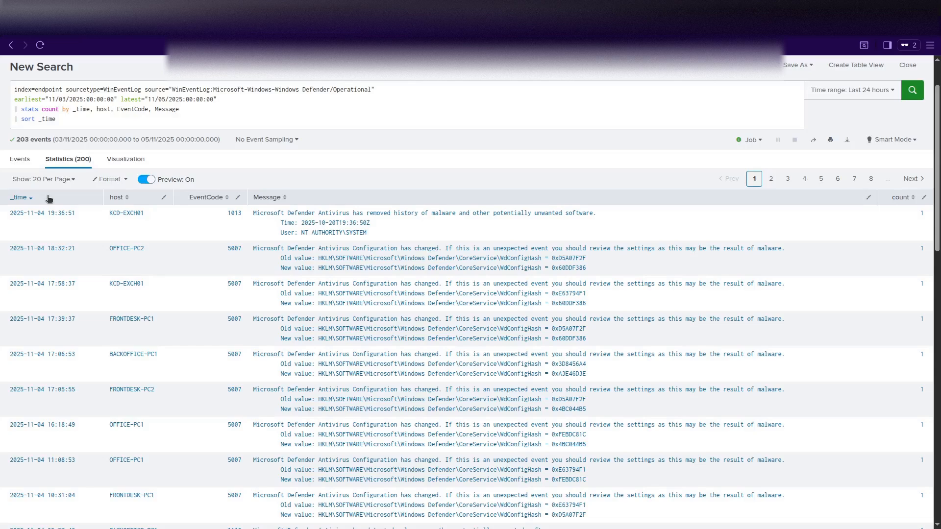
click(49, 198)
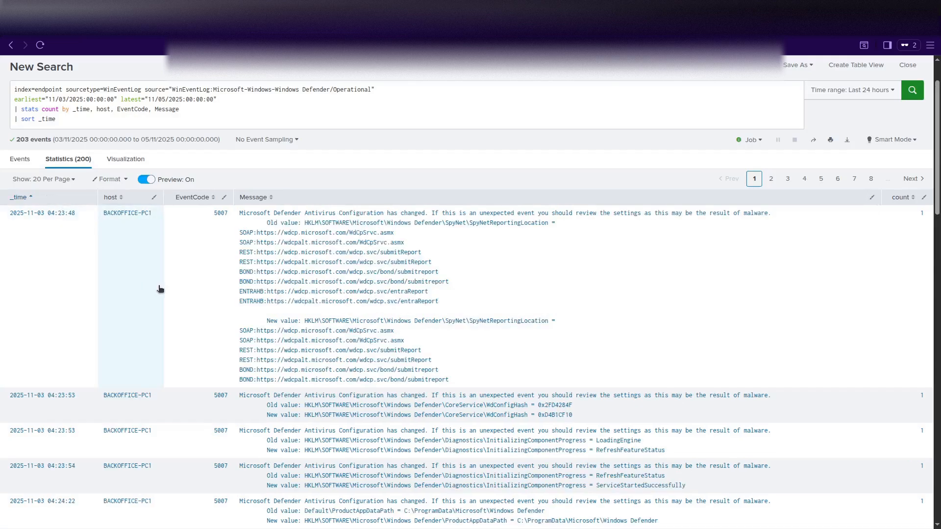
scroll(203, 302, down, 1)
scroll(202, 302, down, 2)
scroll(202, 302, down, 2)
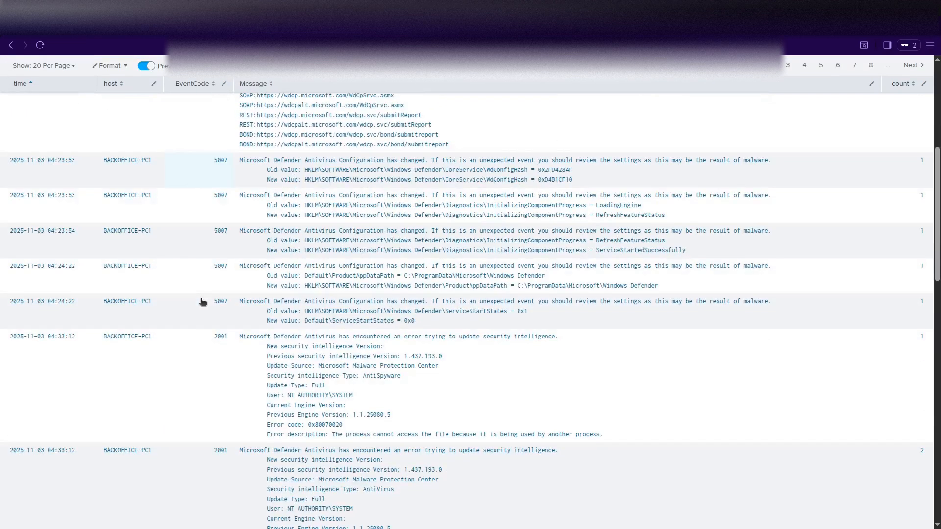
scroll(202, 302, down, 2)
scroll(203, 302, down, 2)
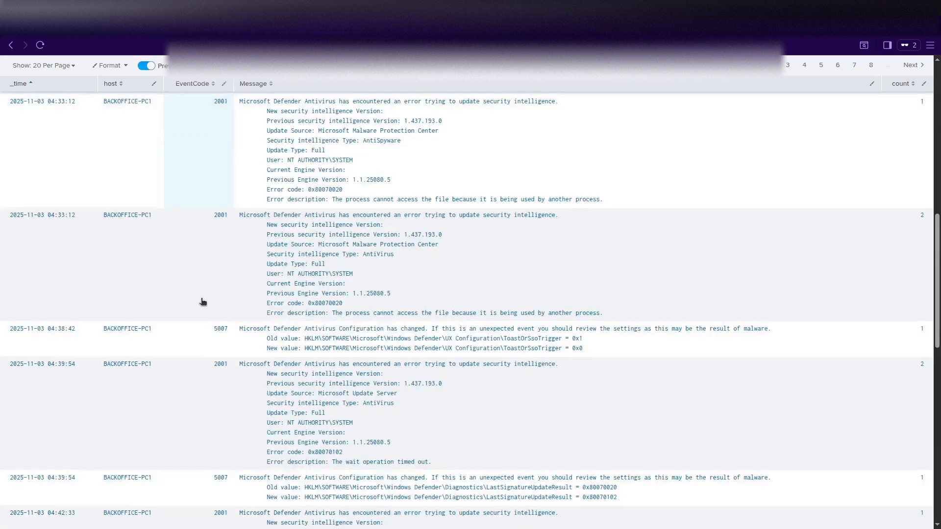
scroll(203, 302, down, 2)
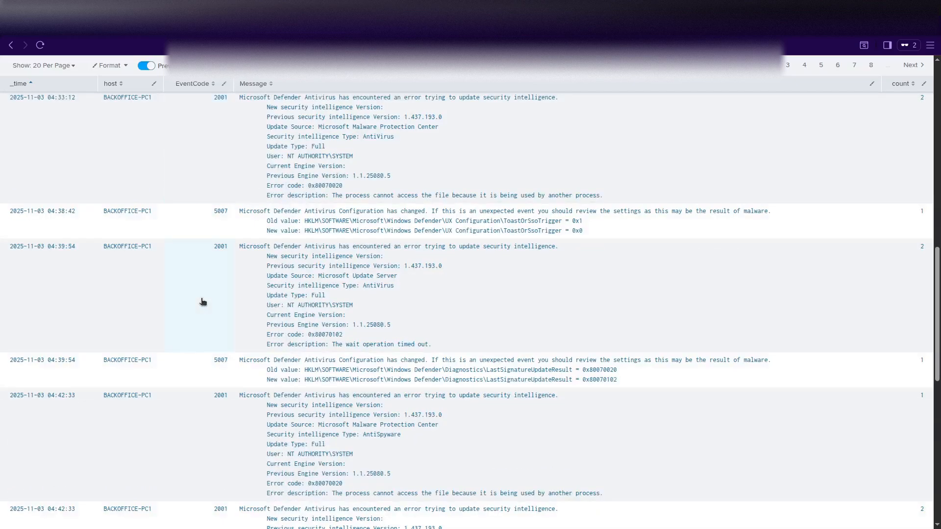
scroll(203, 302, down, 2)
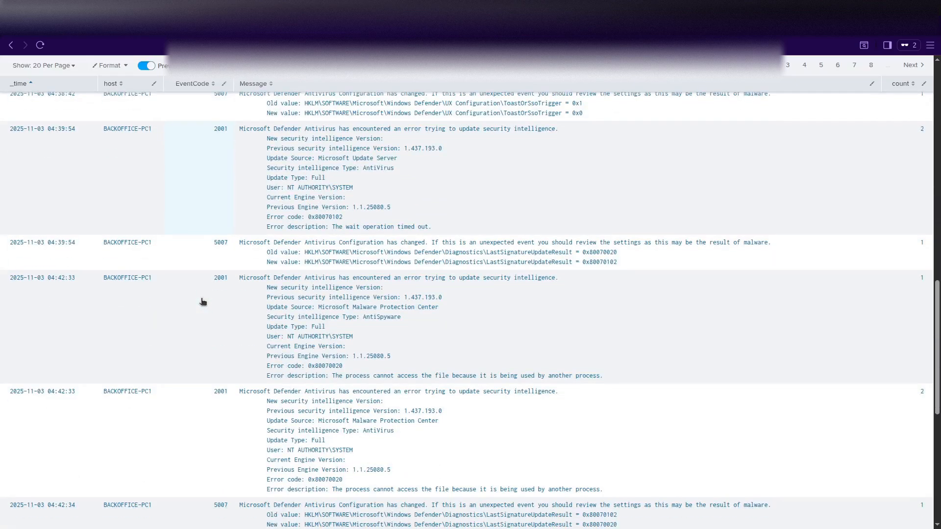
scroll(202, 301, down, 4)
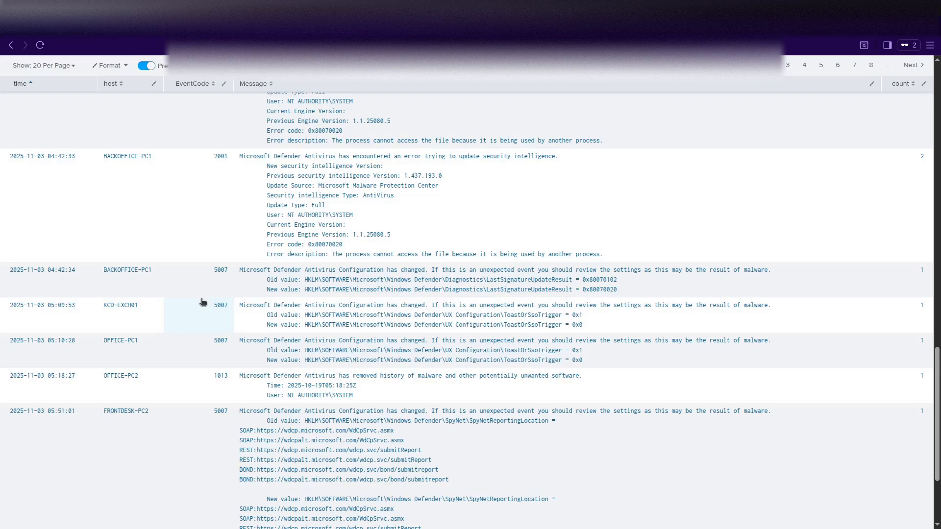
scroll(202, 302, down, 2)
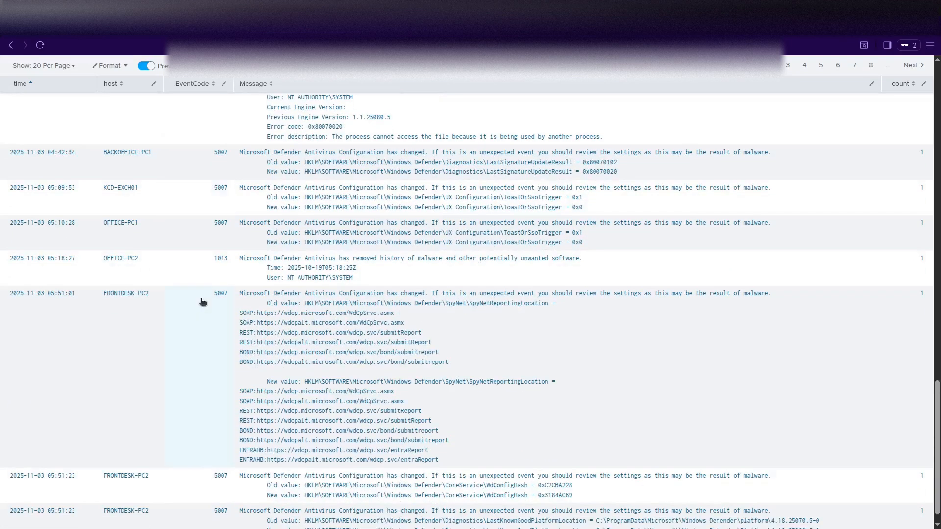
scroll(202, 302, down, 1)
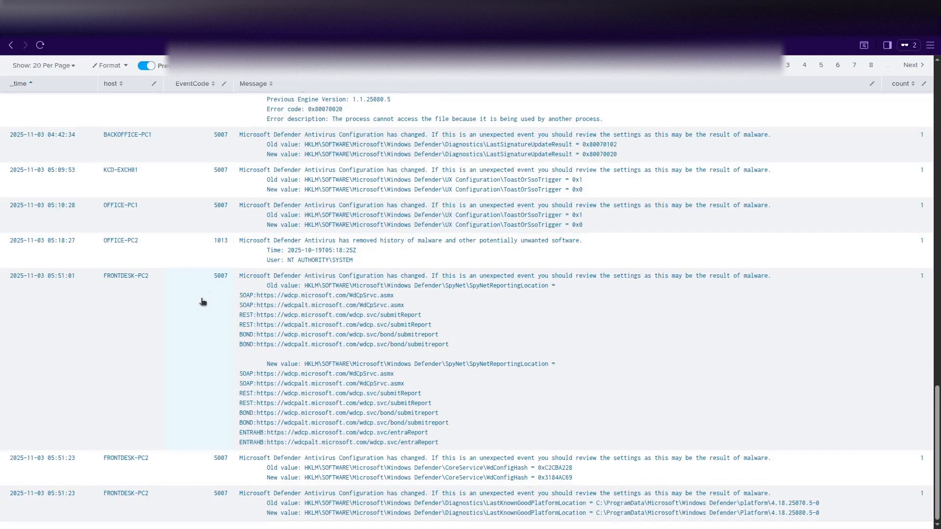
scroll(203, 302, up, 1)
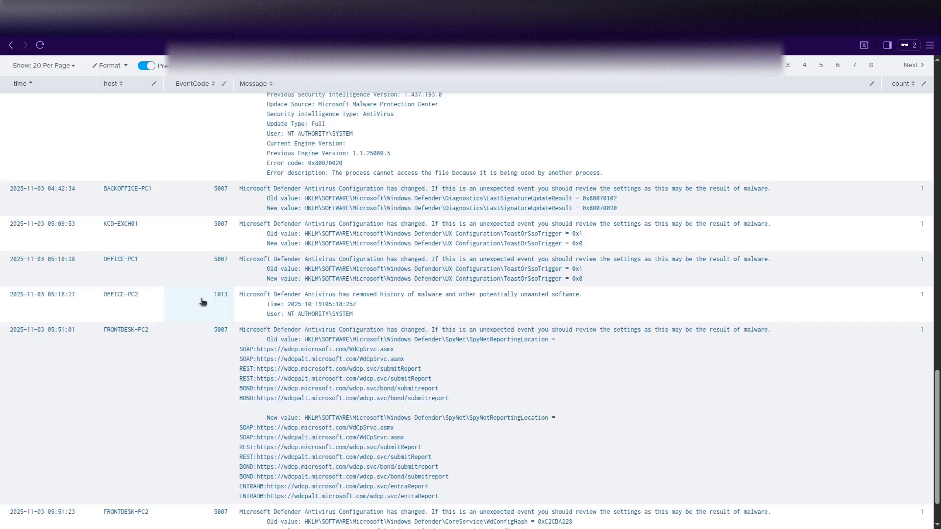
scroll(202, 302, up, 2)
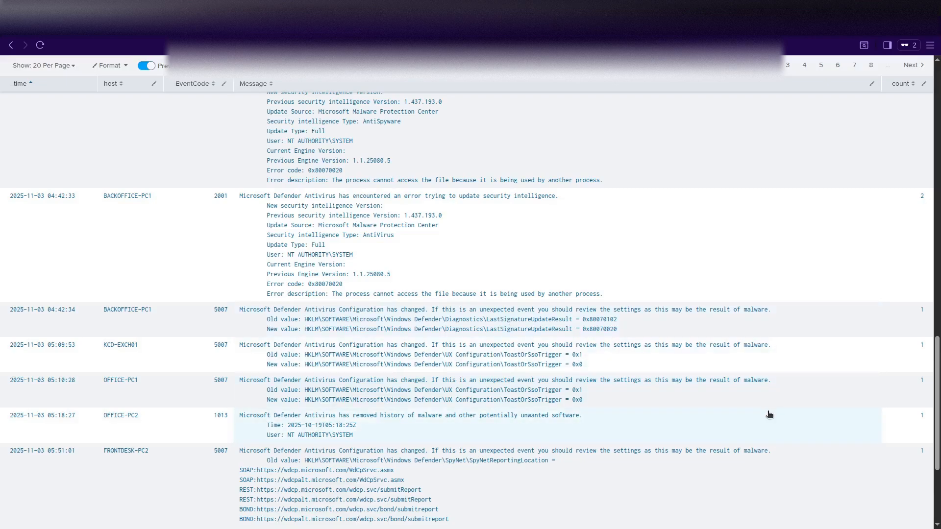
scroll(469, 338, up, 20)
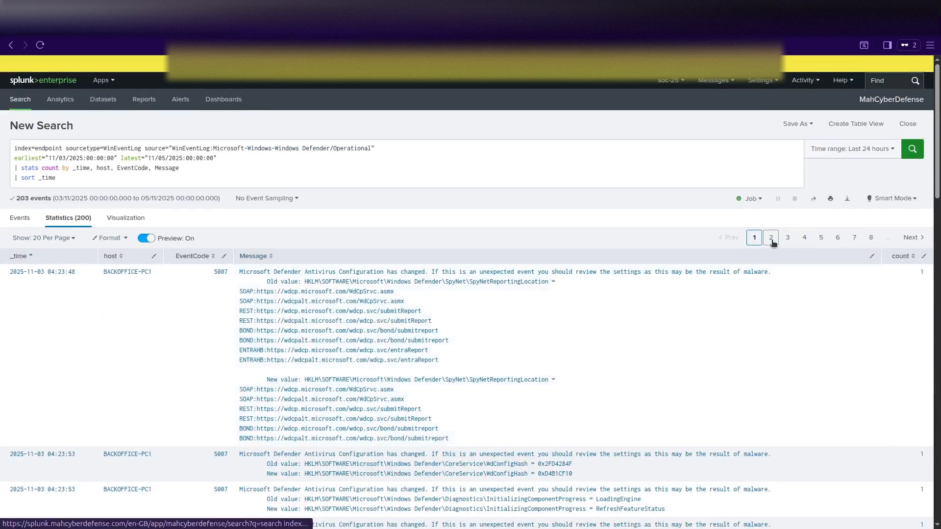
View results page 2, then rerun the search with earliest set to 11/04/2025, returning 44 events.
click(771, 240)
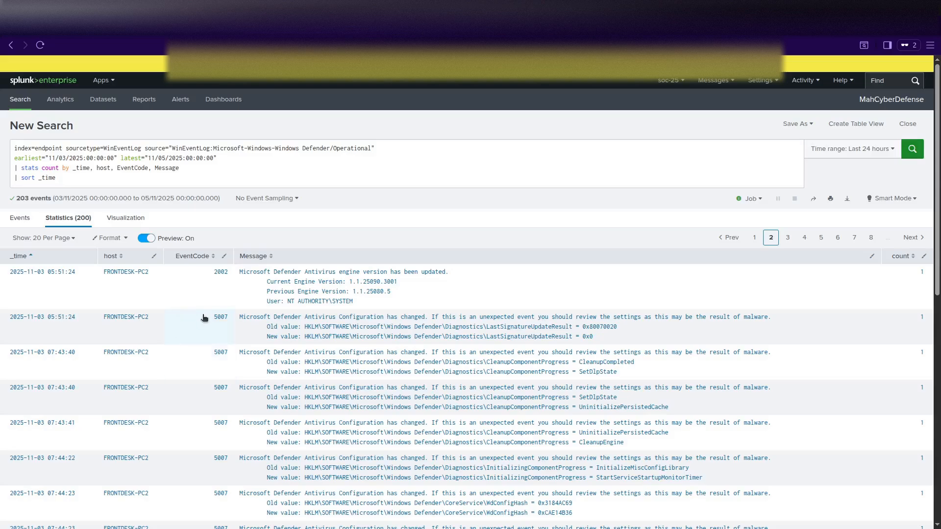
click(67, 158)
key(Return)
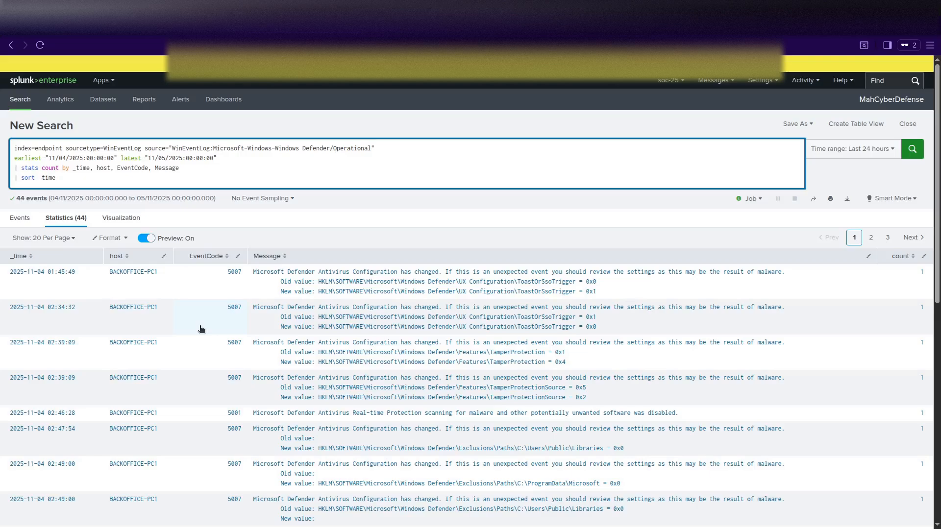
Sort the 44 events by _time ascending and scroll to BACKOFFICE-PC1's exclusion additions.
click(54, 258)
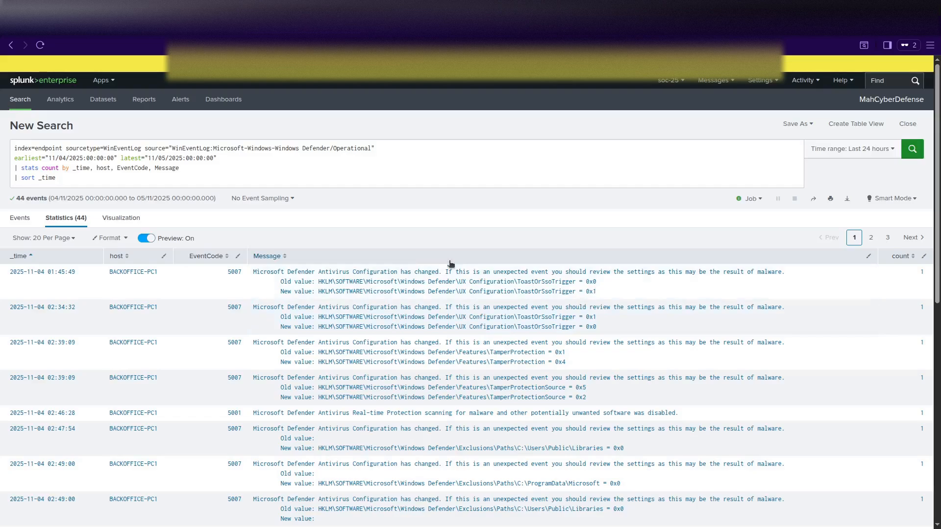
scroll(414, 384, down, 1)
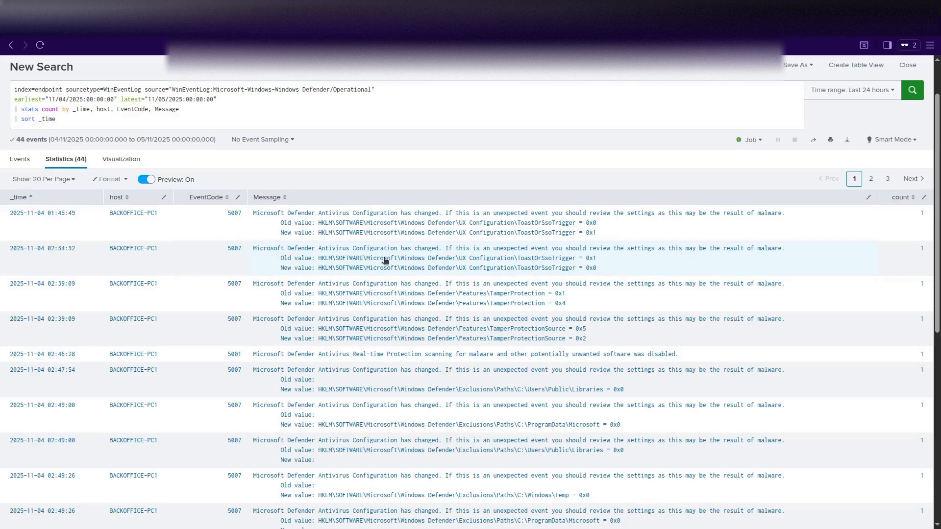
scroll(346, 248, down, 1)
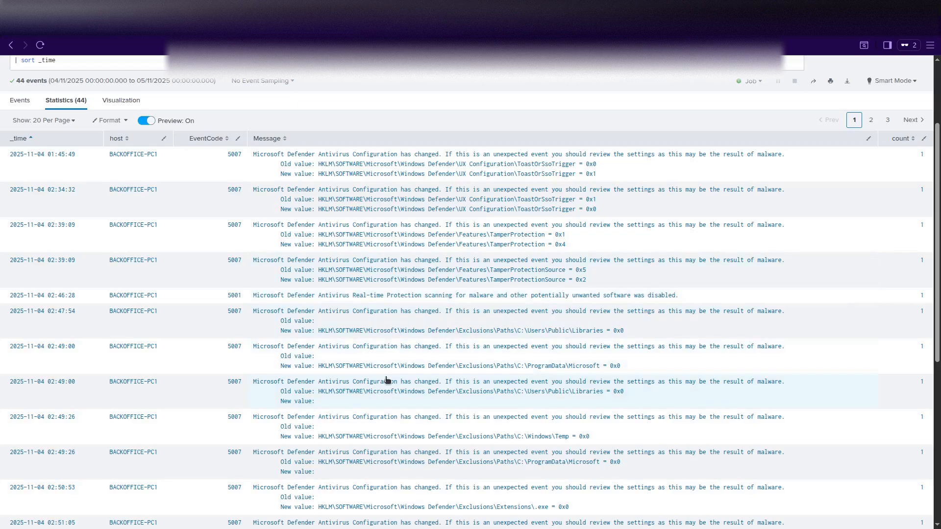
scroll(387, 380, down, 1)
scroll(387, 380, down, 1)
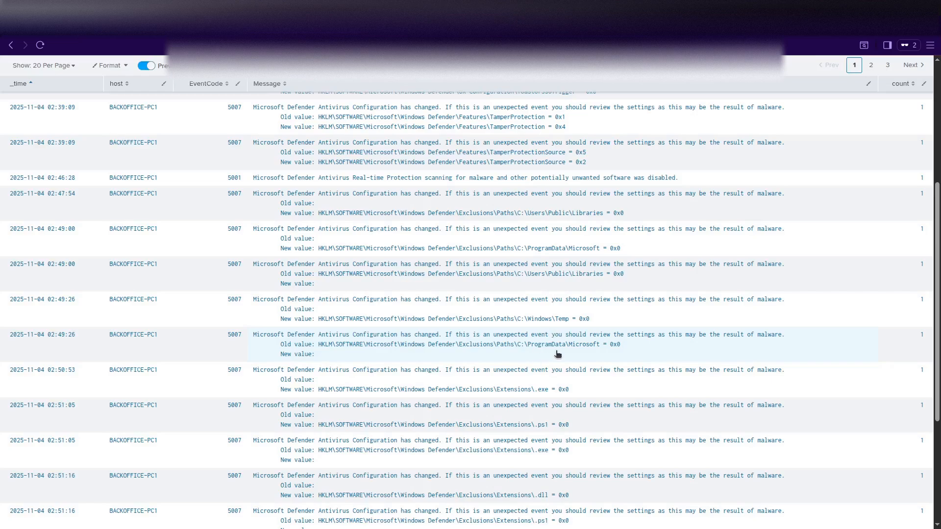
scroll(500, 393, down, 2)
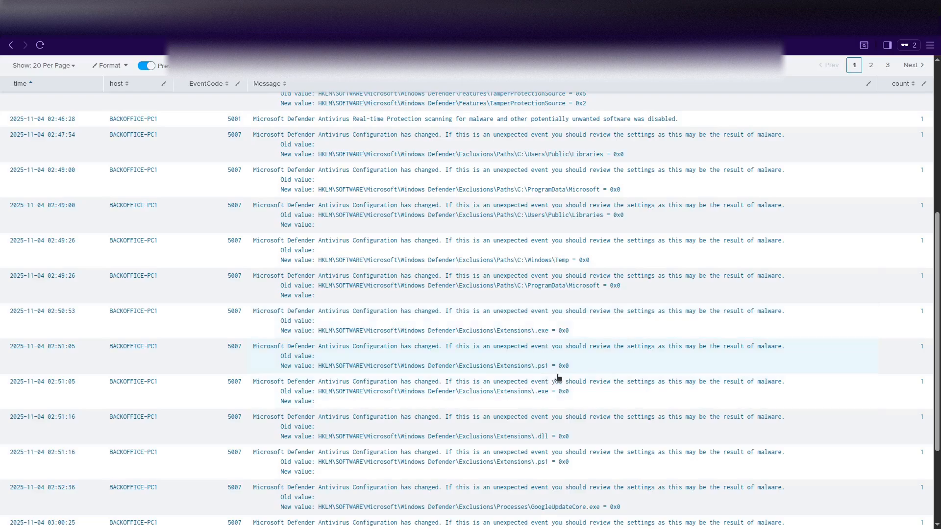
scroll(547, 399, down, 4)
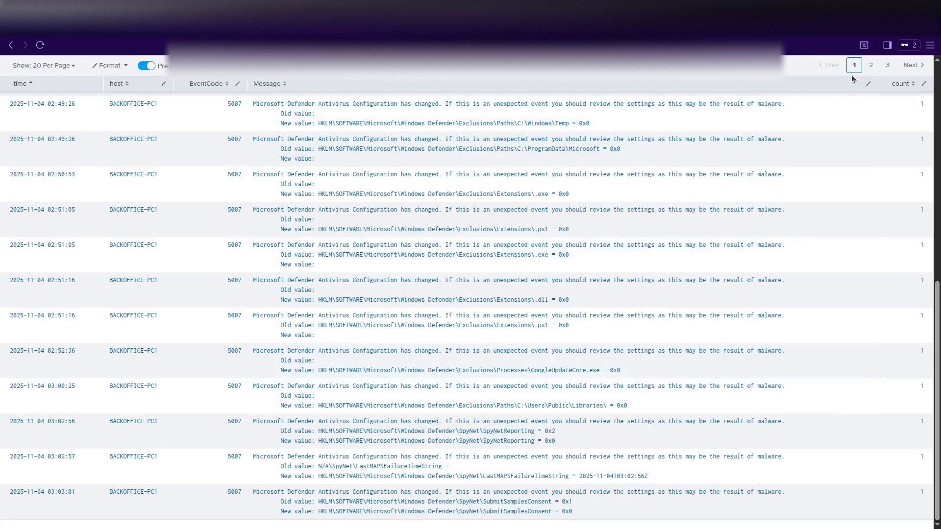
Go to results page 2 and locate KCD-FS01's 1116 detection event.
click(871, 64)
scroll(181, 391, up, 8)
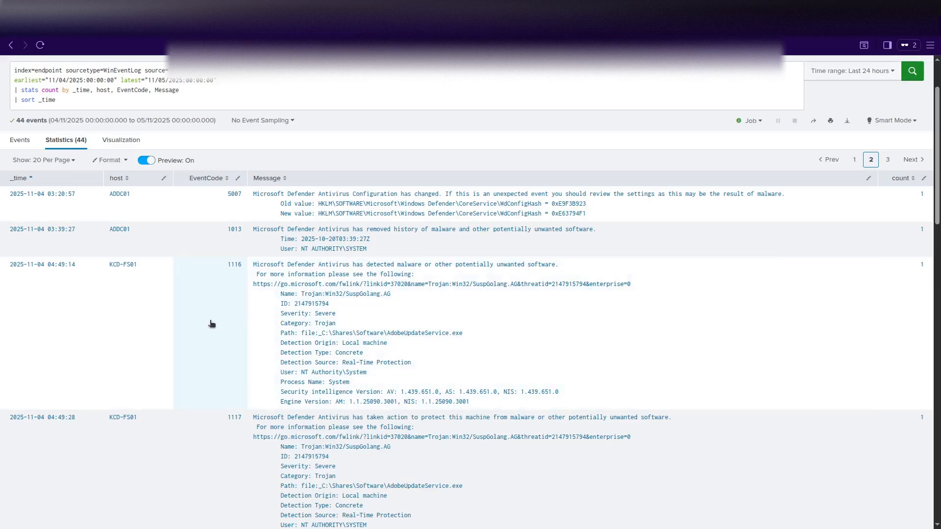
scroll(211, 324, down, 1)
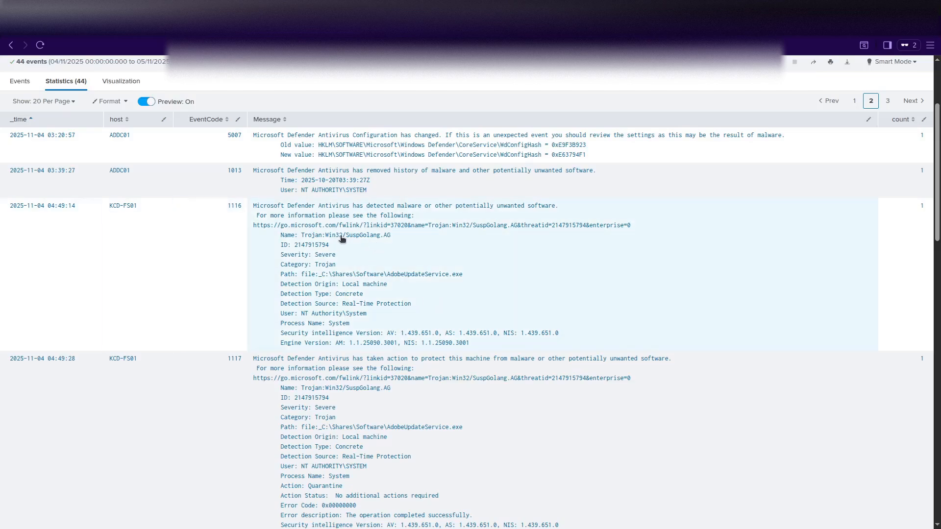
Copy the threat name Trojan:Win32/SuspGolang.AG and open a new private browser tab.
drag(302, 236, 392, 240)
key(ctrl+c)
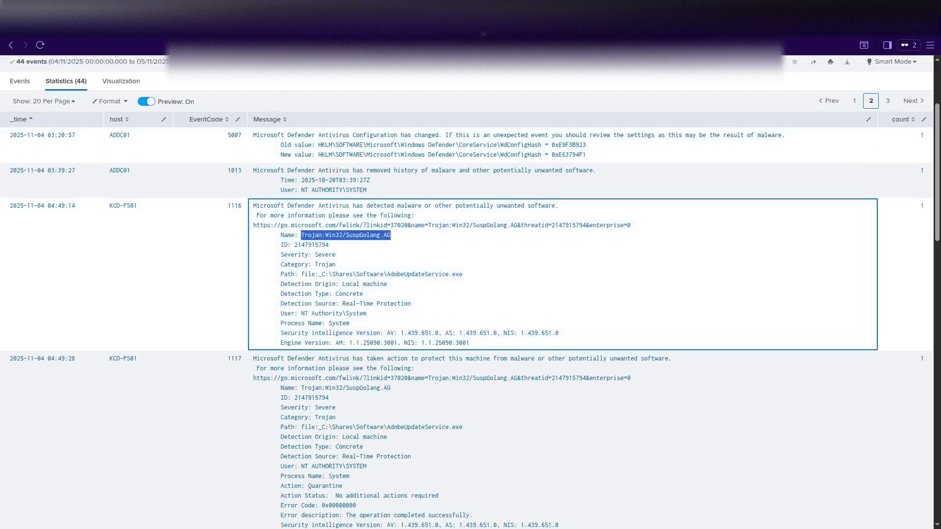
key(ctrl+t)
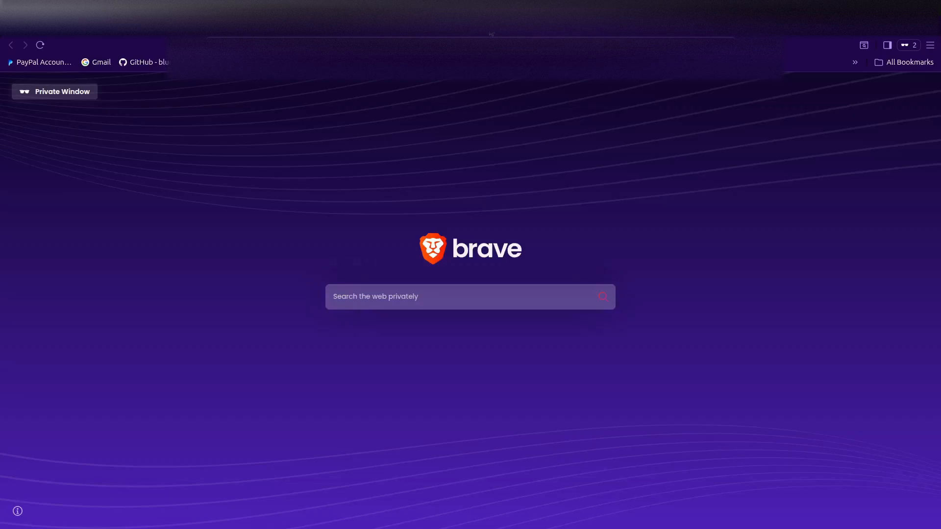
Search Brave for 'Trojan:Win32/SuspGolang.AG waht is this' and read the expanded AI answer.
click(454, 294)
key(ctrl+v)
text(waht is this)
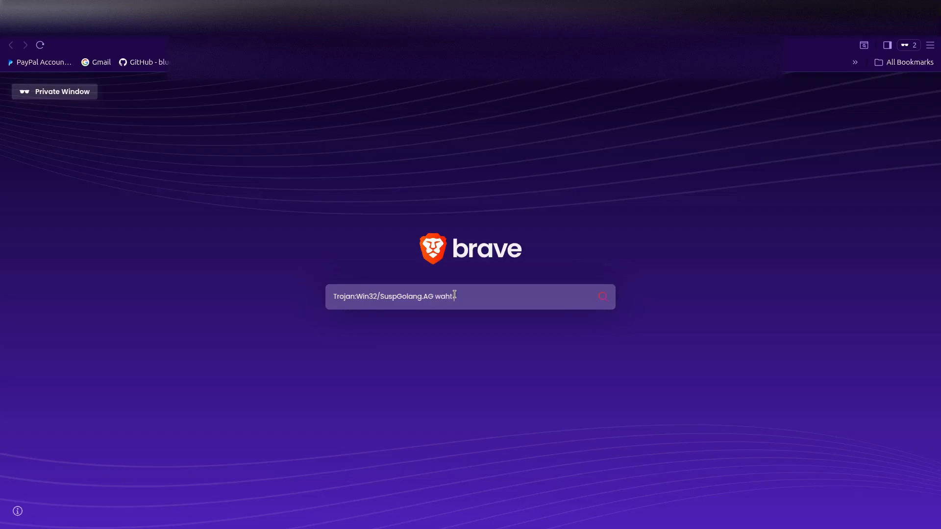
key(Return)
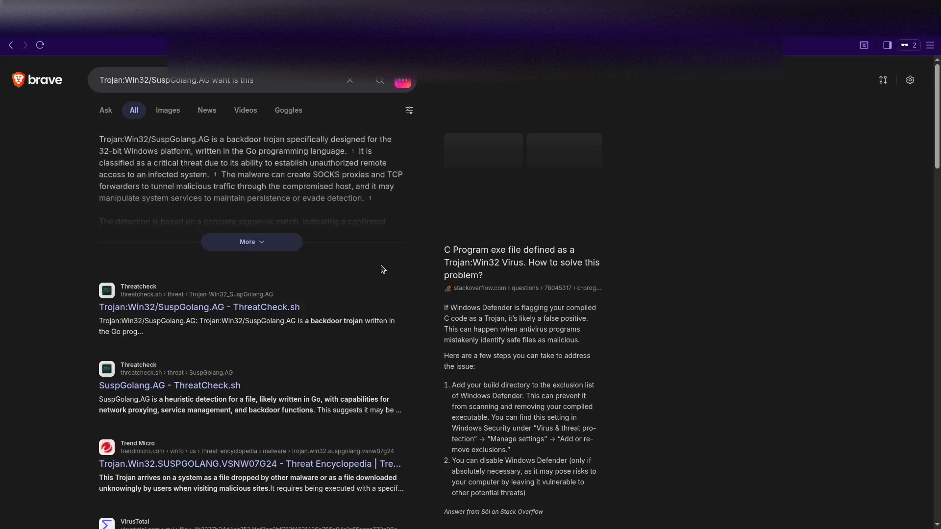
click(247, 243)
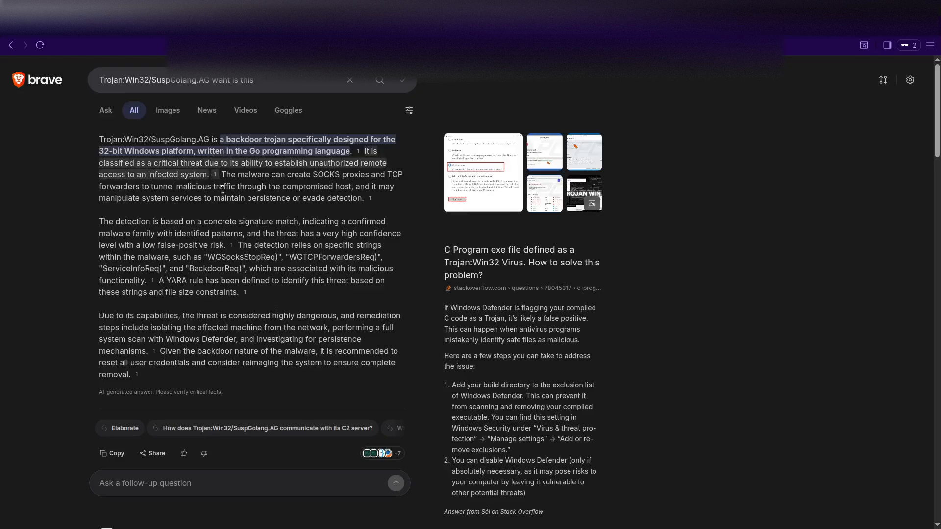
scroll(249, 324, down, 8)
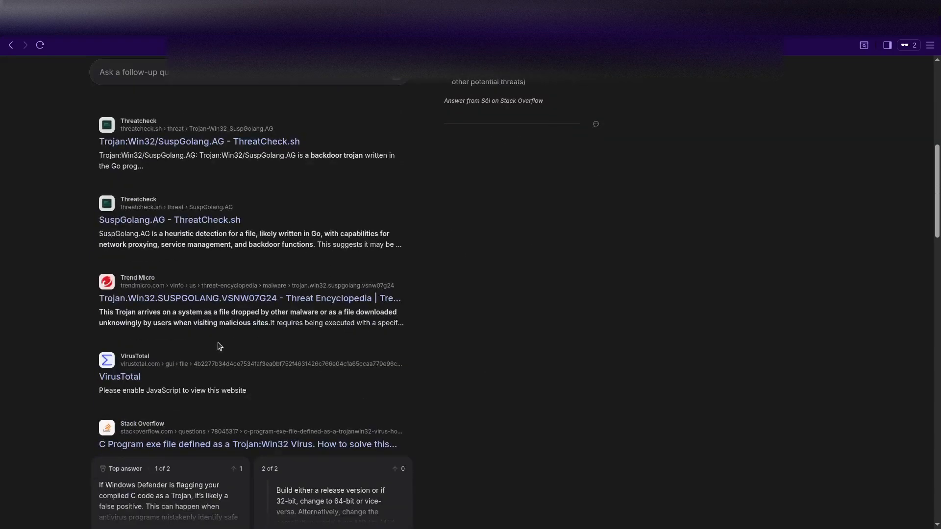
Open the VirusTotal report's Community tab and expand the first THOR YARA comment.
click(116, 380)
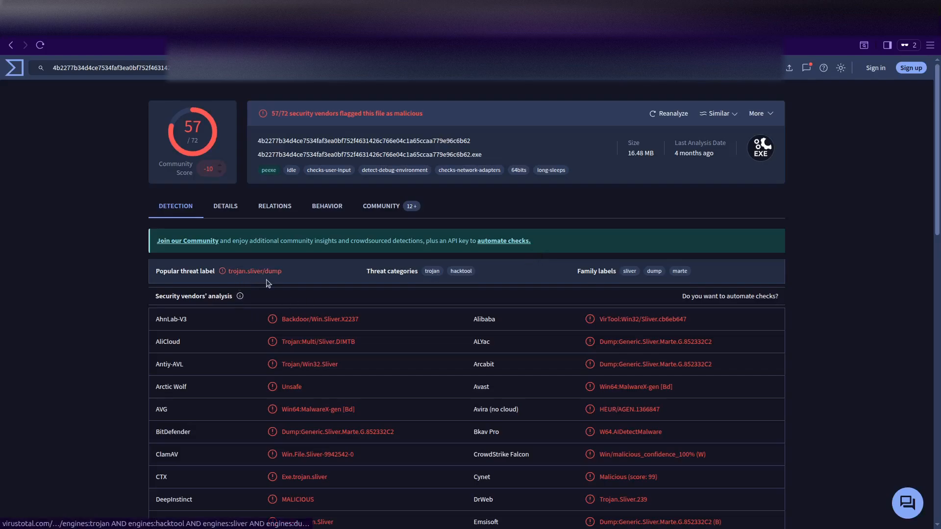
click(386, 207)
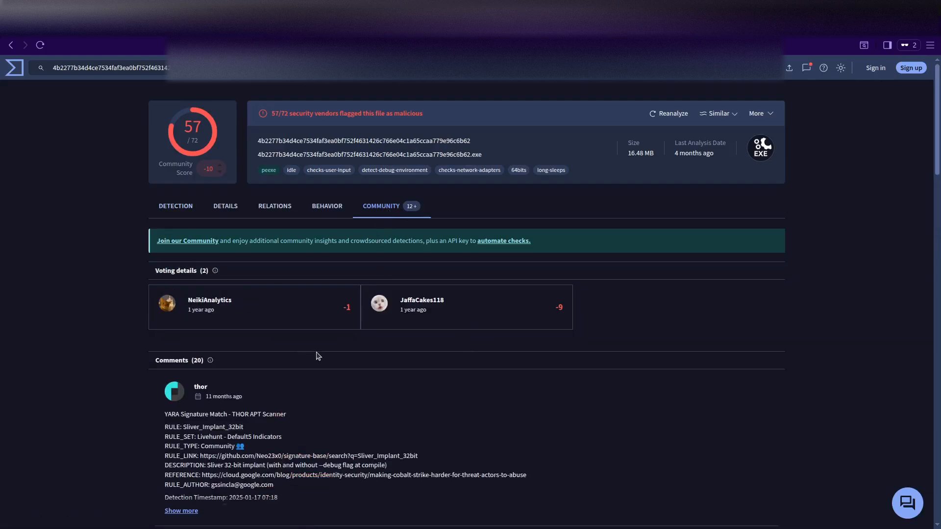
scroll(230, 319, down, 6)
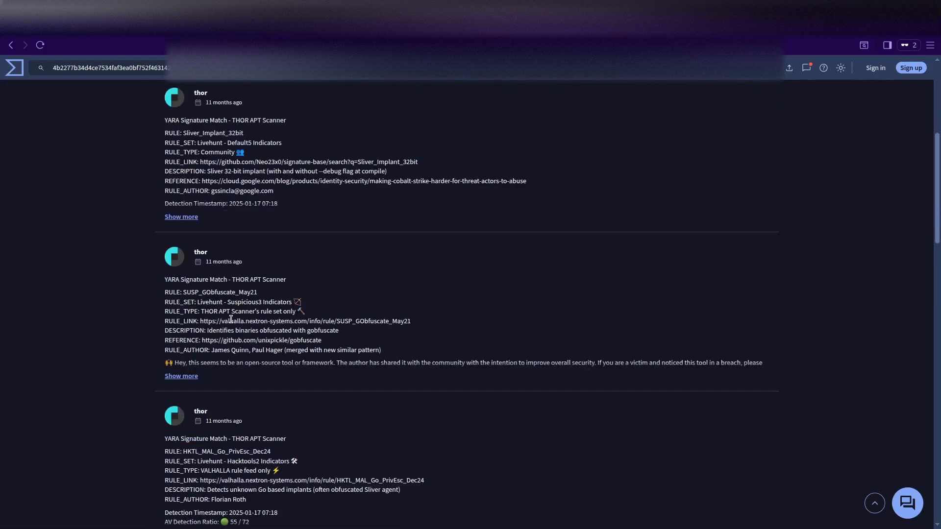
click(184, 217)
scroll(331, 352, up, 6)
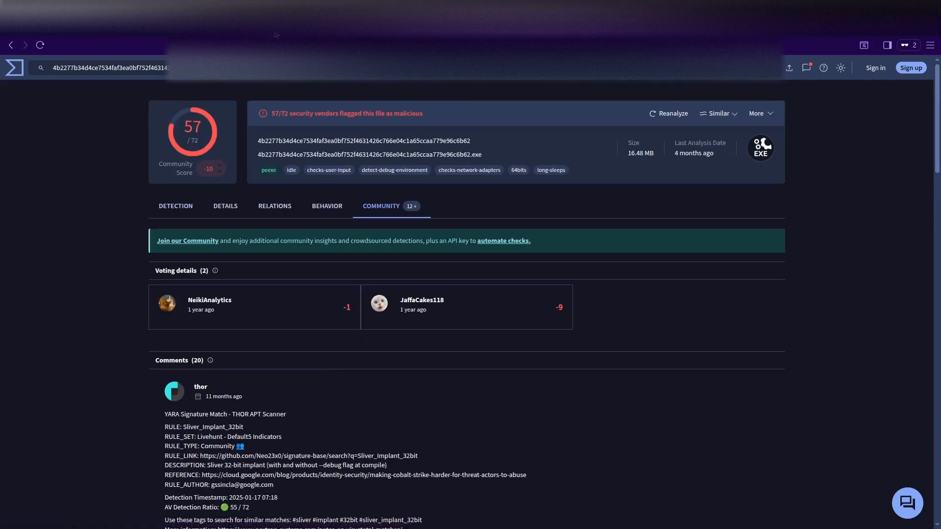
Back in Splunk, scroll the Statistics table down to BACKOFFICE-PC1's SuspGolang.AG detection in GoogleUpdateCore.exe.
click(196, 23)
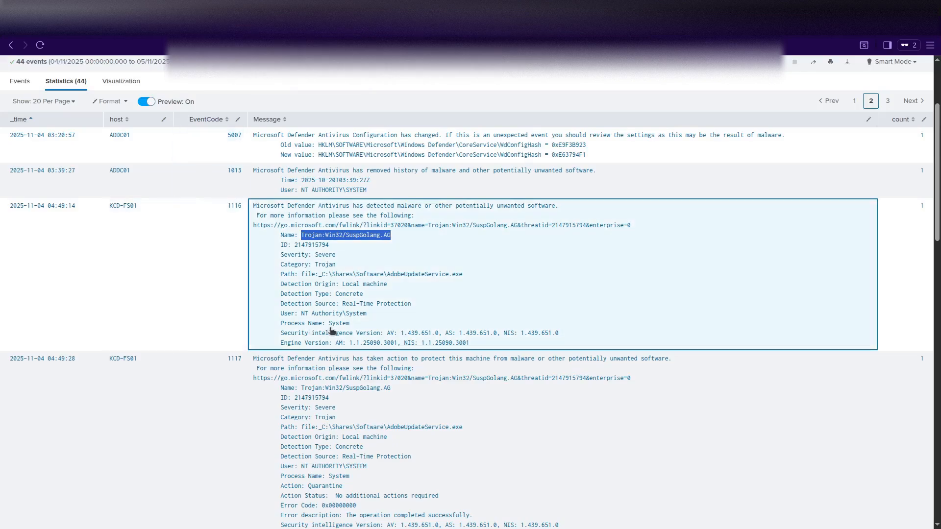
scroll(201, 392, down, 1)
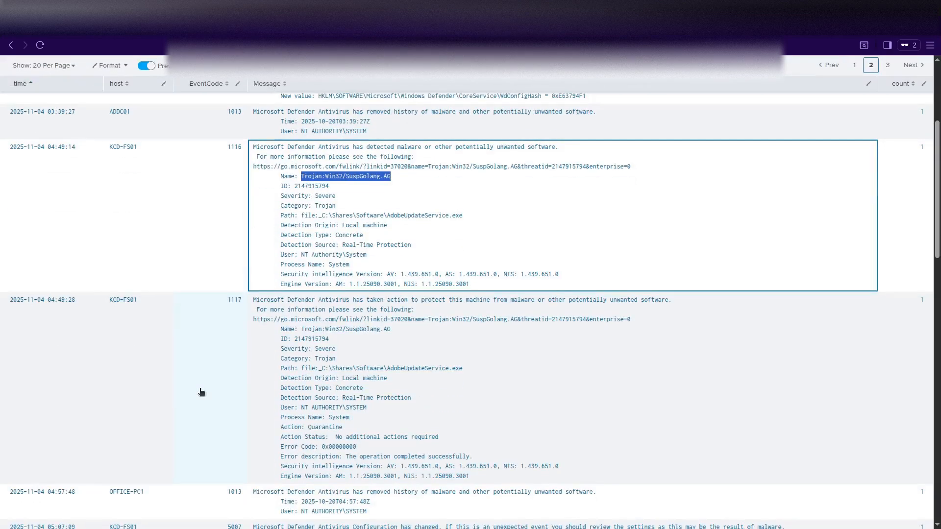
scroll(201, 392, down, 2)
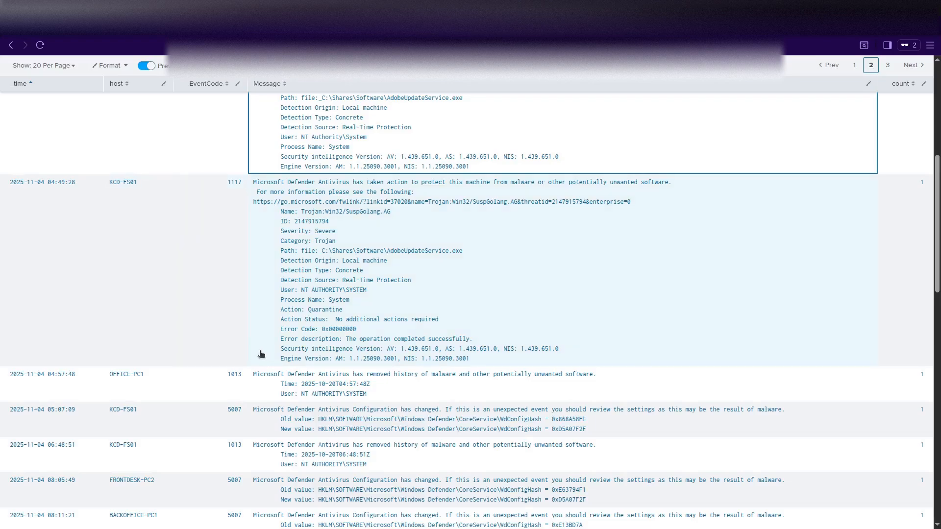
scroll(143, 299, up, 4)
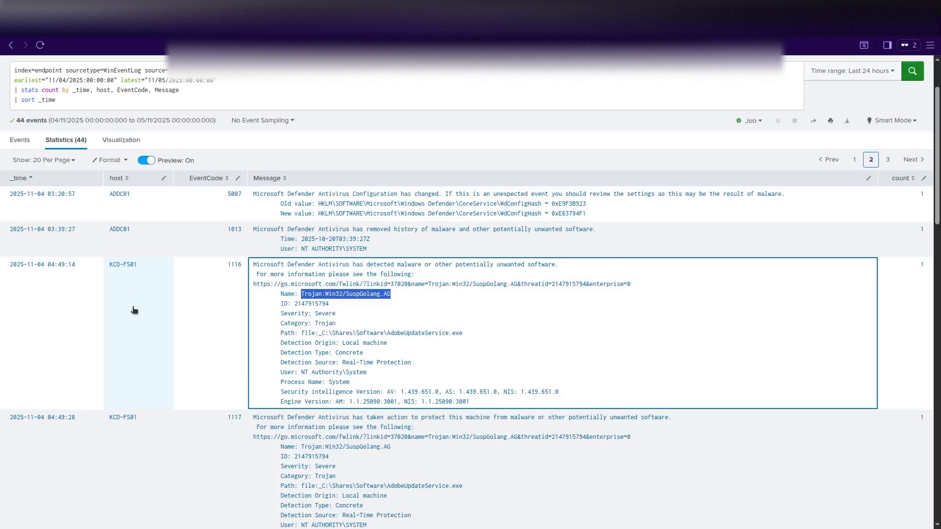
scroll(136, 345, down, 5)
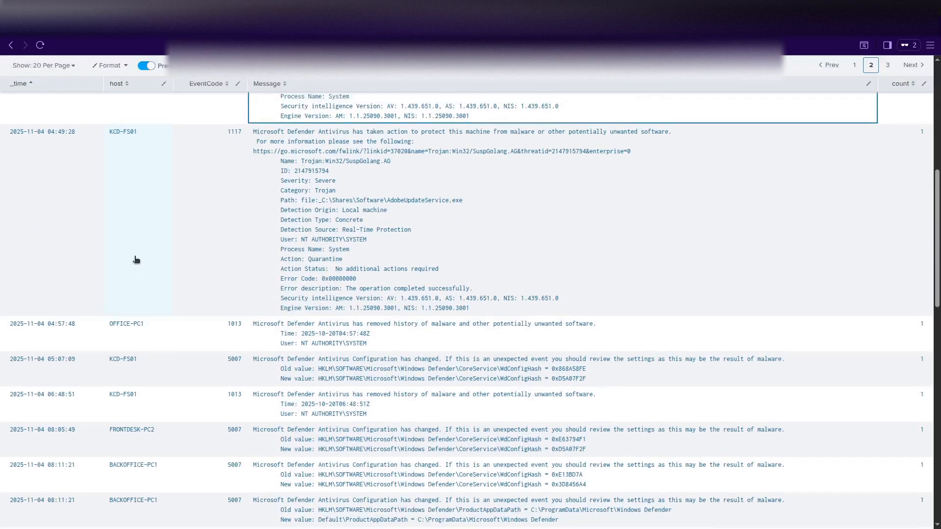
scroll(134, 258, up, 3)
scroll(136, 259, down, 5)
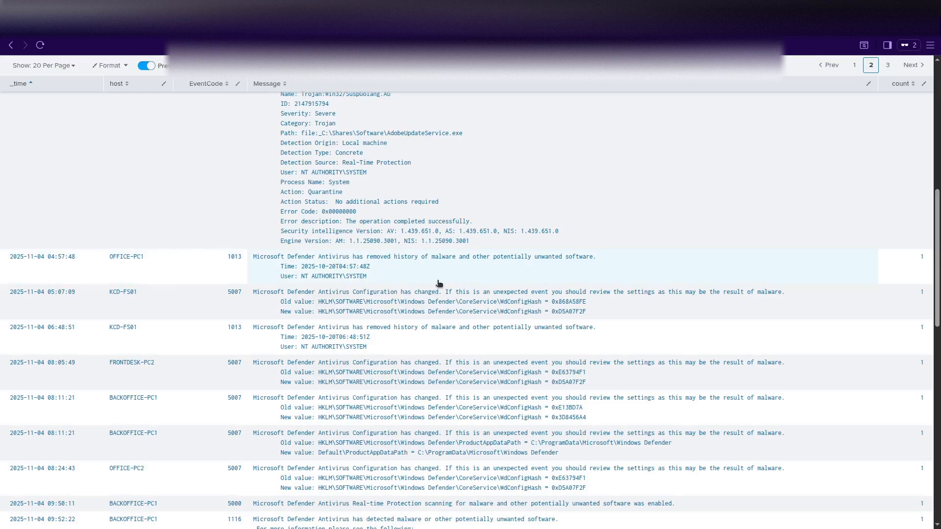
scroll(220, 291, down, 1)
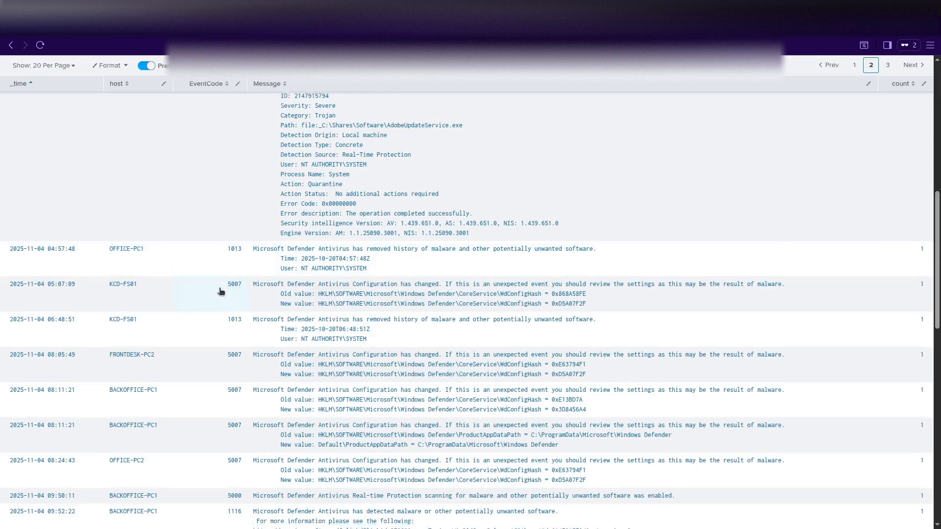
scroll(221, 291, down, 1)
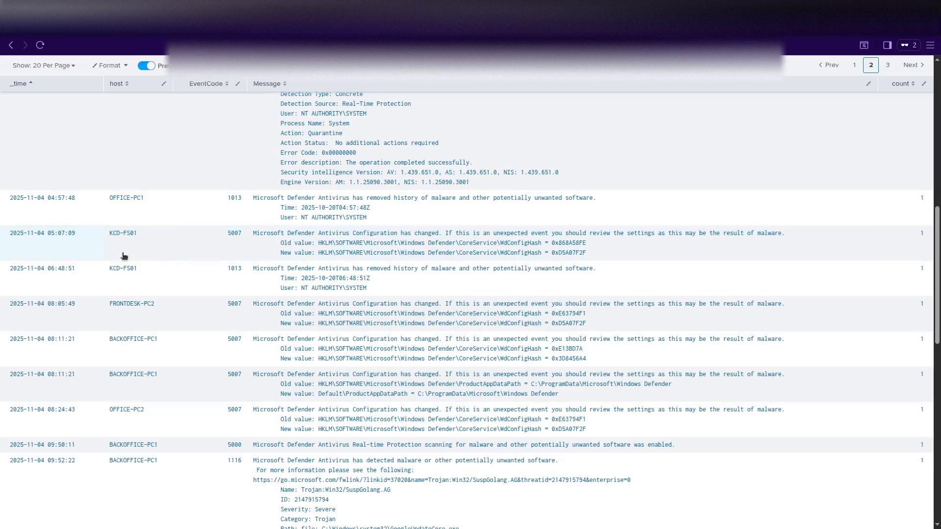
scroll(178, 266, down, 1)
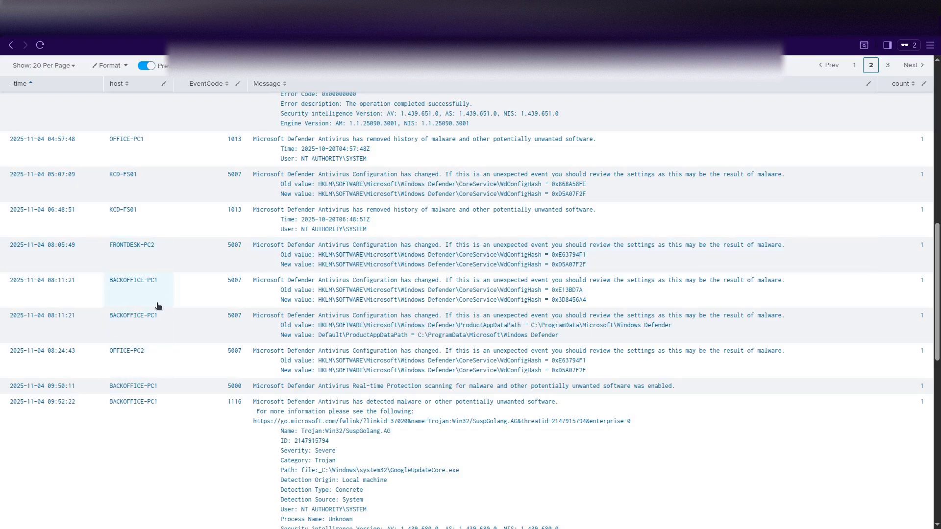
scroll(200, 330, down, 2)
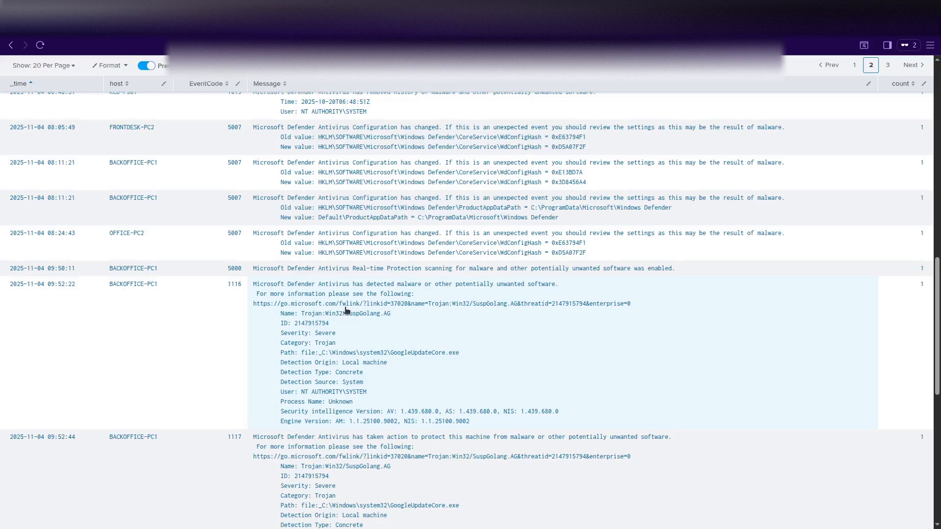
Review BACKOFFICE-PC1's 1116/1117 detection and quarantine rows, then place the cursor in the search query.
scroll(345, 309, down, 1)
scroll(316, 314, down, 2)
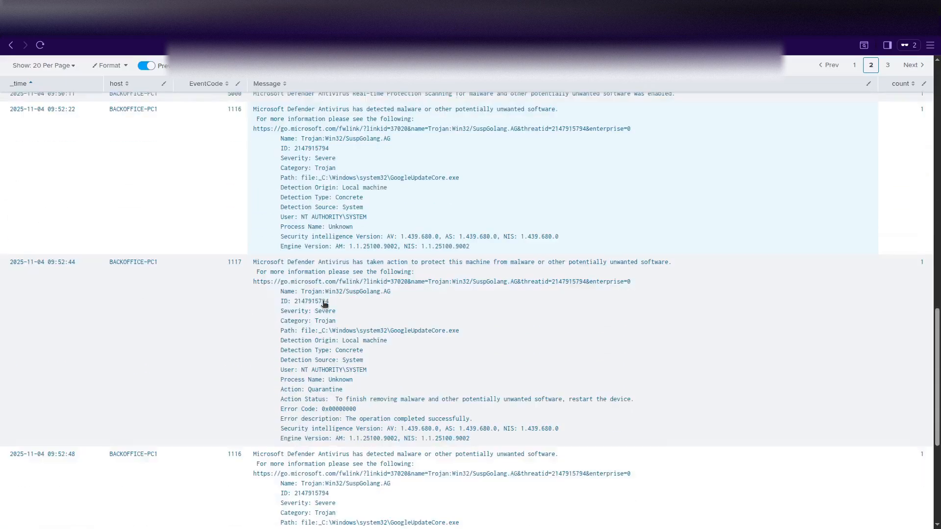
scroll(323, 304, up, 1)
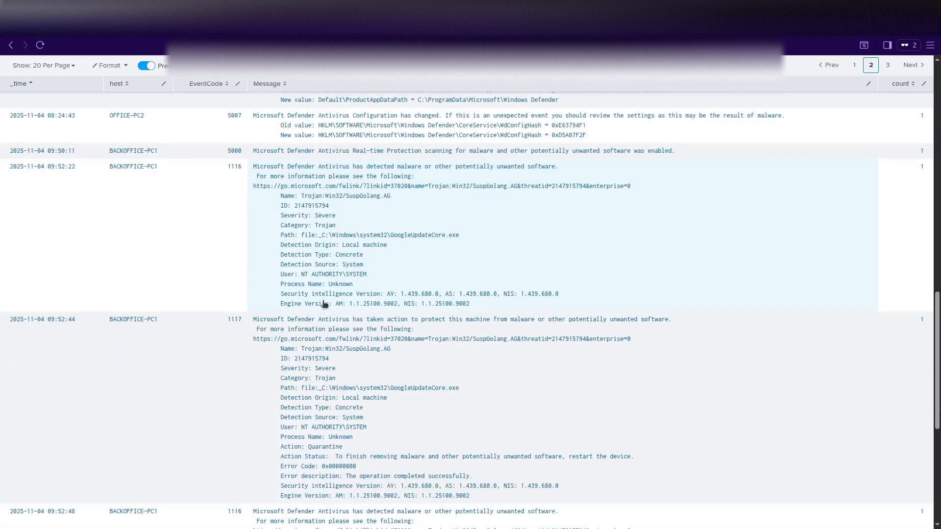
scroll(323, 303, down, 1)
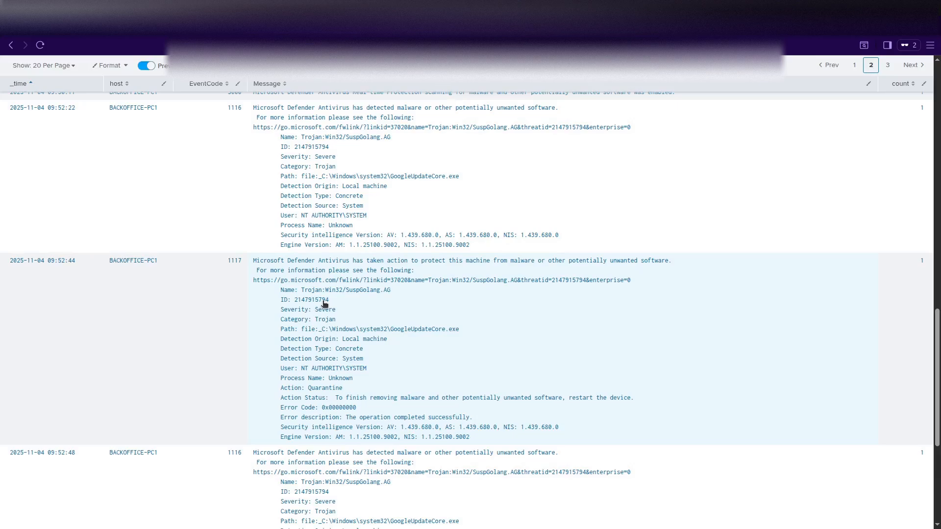
scroll(217, 305, down, 1)
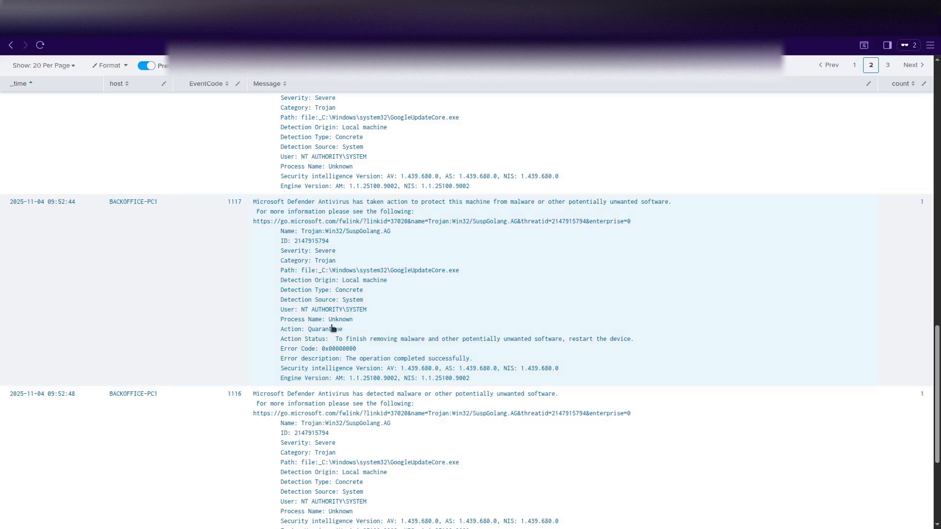
scroll(311, 319, down, 1)
scroll(311, 319, down, 2)
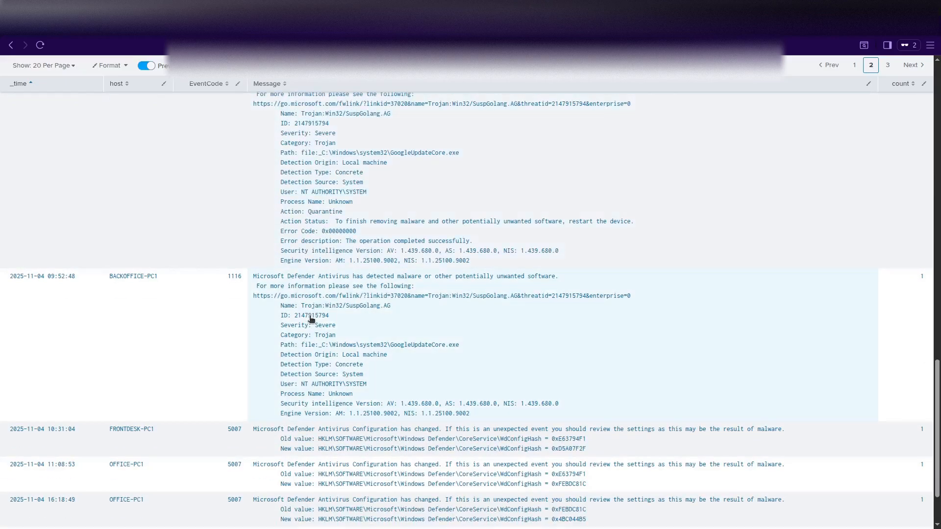
scroll(310, 319, down, 2)
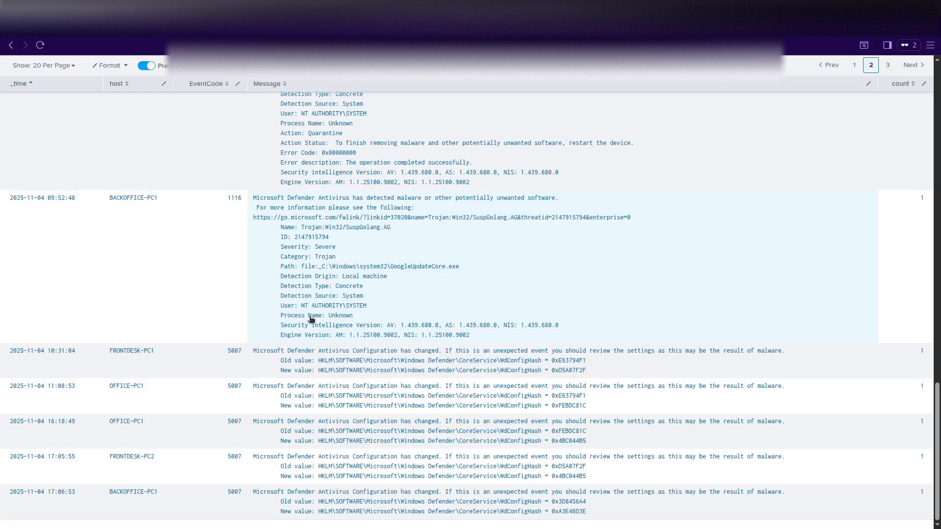
scroll(310, 319, up, 5)
scroll(310, 320, down, 5)
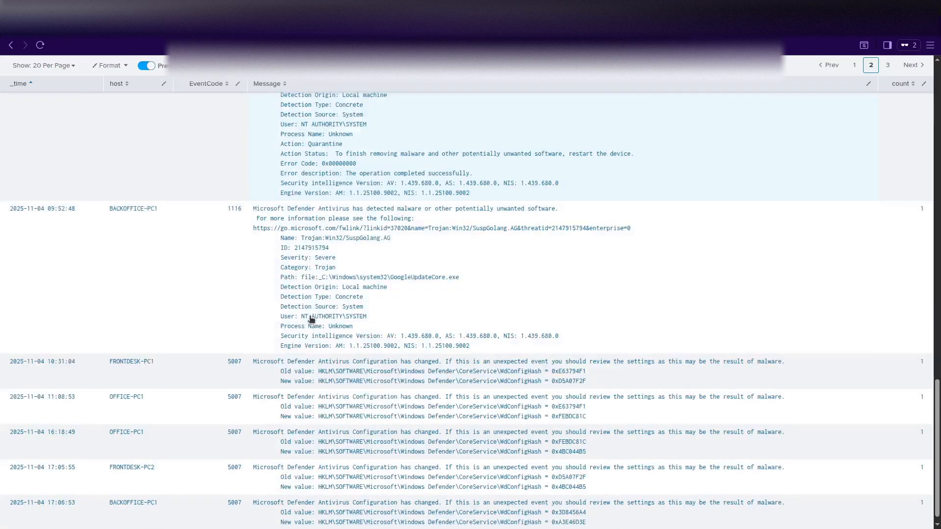
scroll(311, 319, up, 10)
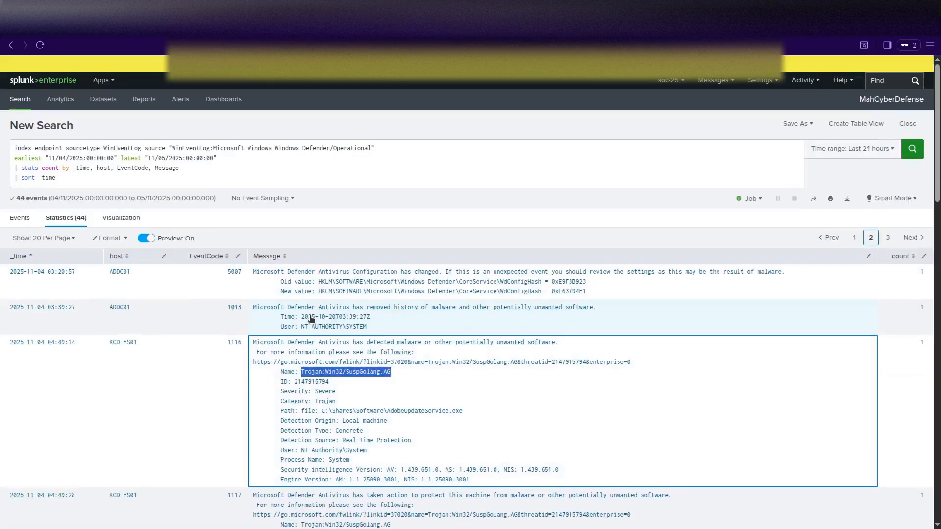
click(303, 172)
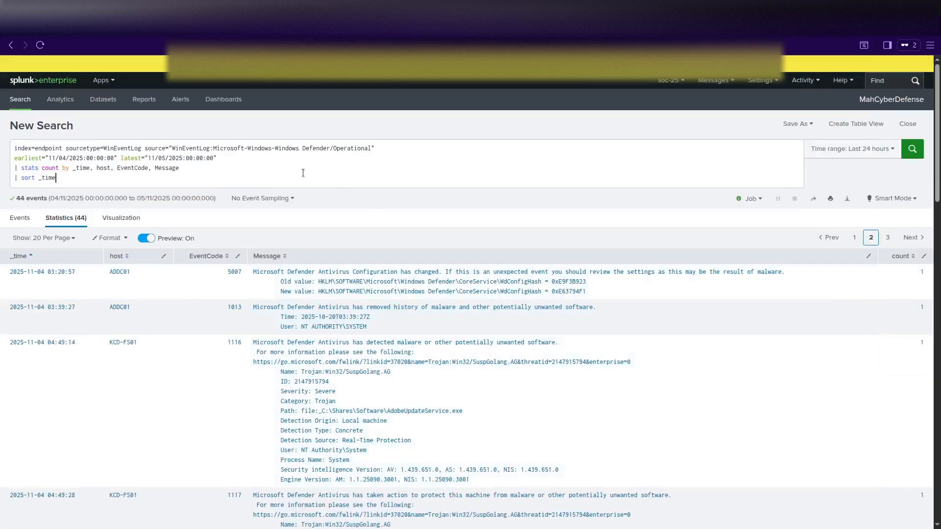
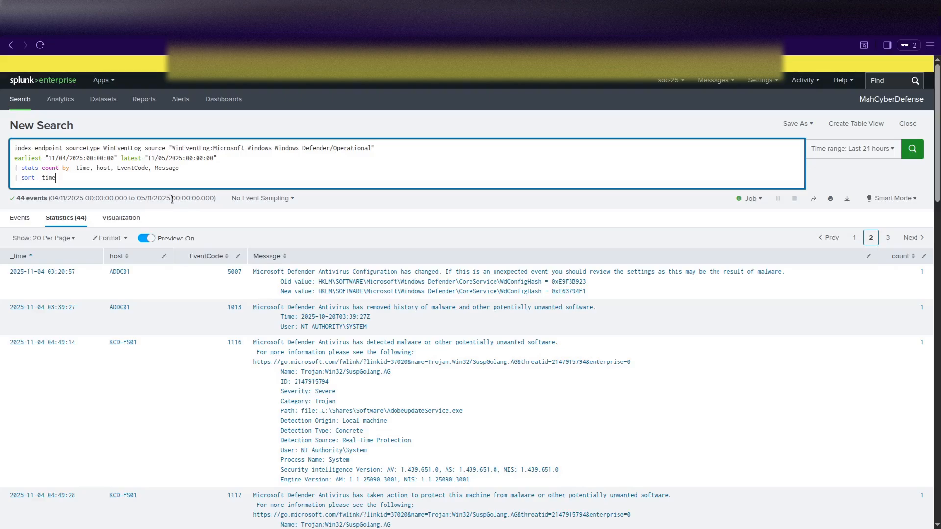
Remove the Defender source and sourcetype filters from the query and rerun it over all endpoint events.
click(20, 217)
click(195, 171)
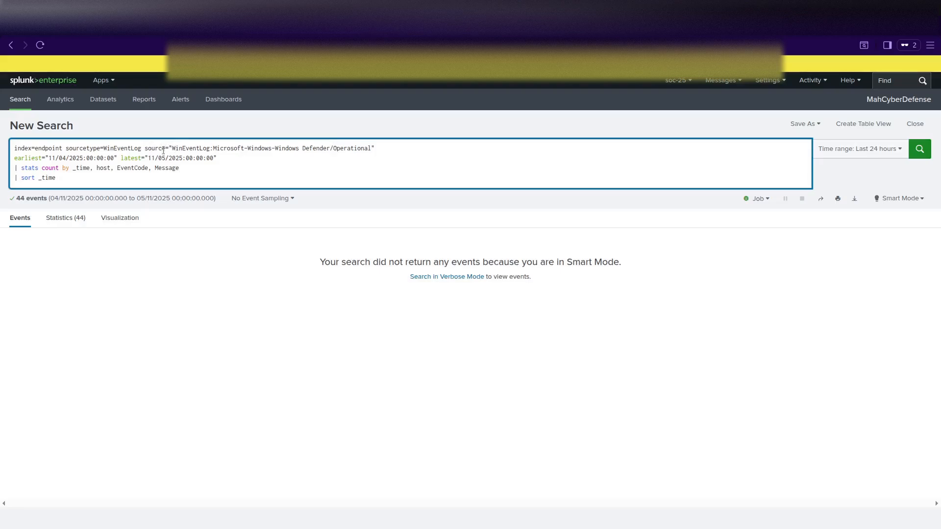
drag(145, 148, 376, 149)
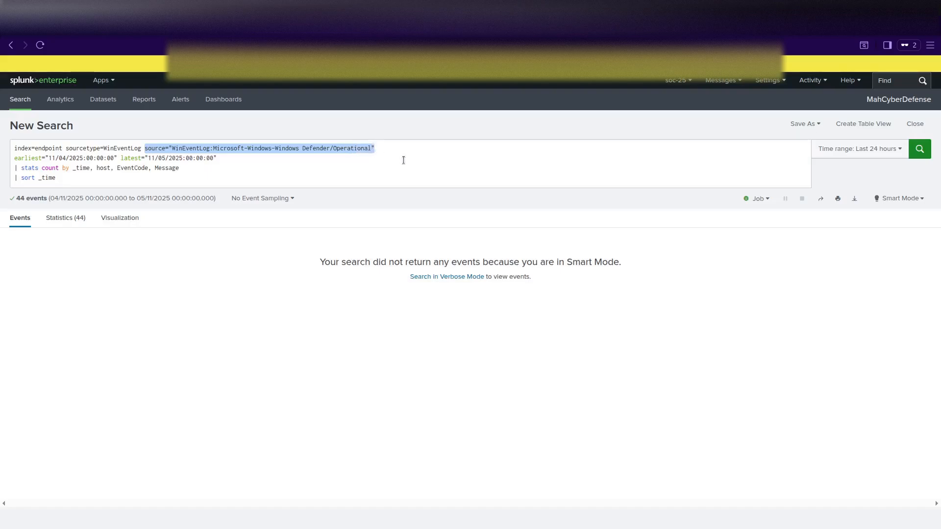
key(BackSpace)
key(BackSpace)
key(BackSpace)
key(BackSpace)
key(BackSpace)
key(BackSpace)
key(BackSpace)
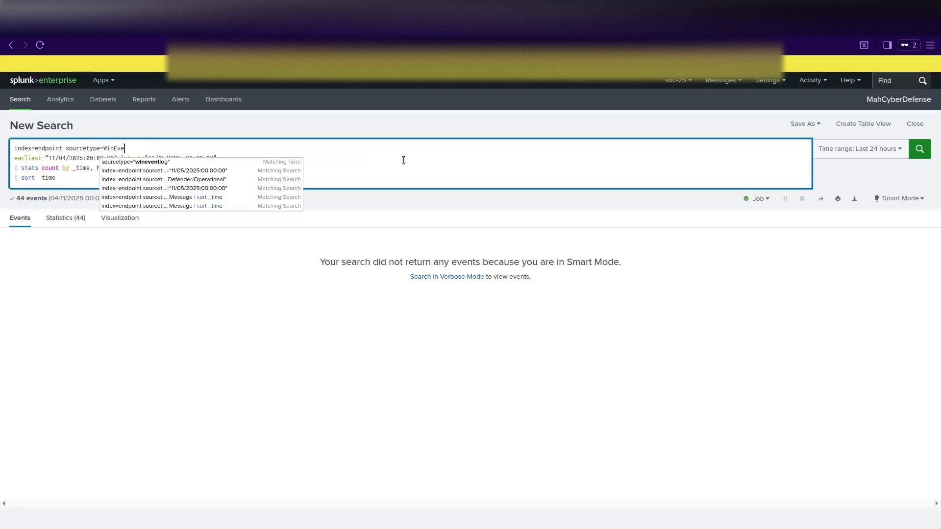
key(BackSpace)
key(BackSpace)
key(BackSpace)
key(BackSpace)
key(BackSpace)
key(BackSpace)
key(BackSpace)
key(BackSpace)
key(BackSpace)
key(BackSpace)
key(BackSpace)
key(BackSpace)
key(BackSpace)
key(BackSpace)
key(BackSpace)
key(BackSpace)
key(BackSpace)
key(BackSpace)
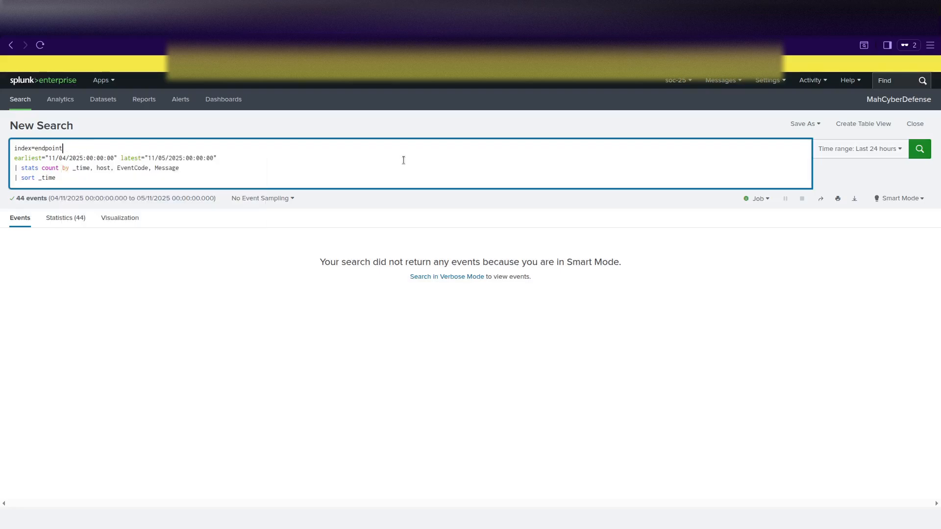
key(Return)
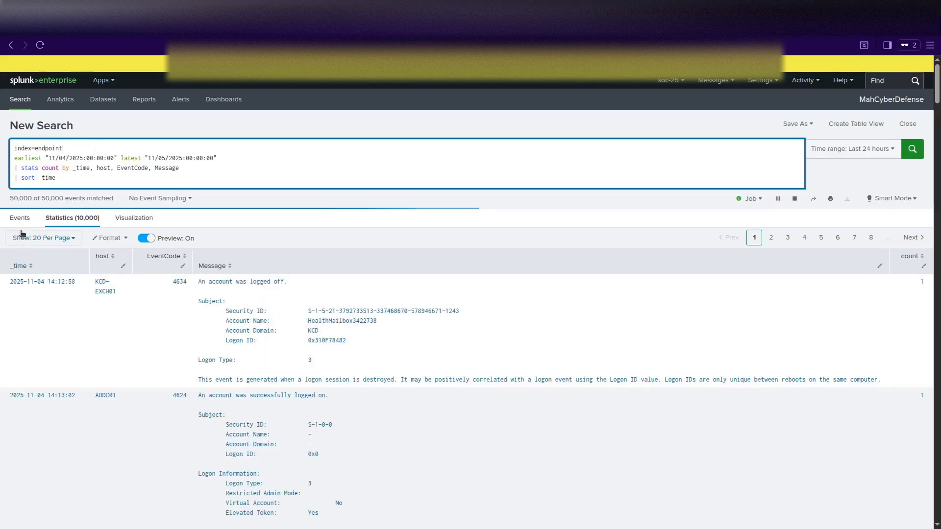
Delete the stats and sort lines to list raw events, then check the sourcetype breakdown (WinEventLog vs XmlWinEventLog).
click(19, 218)
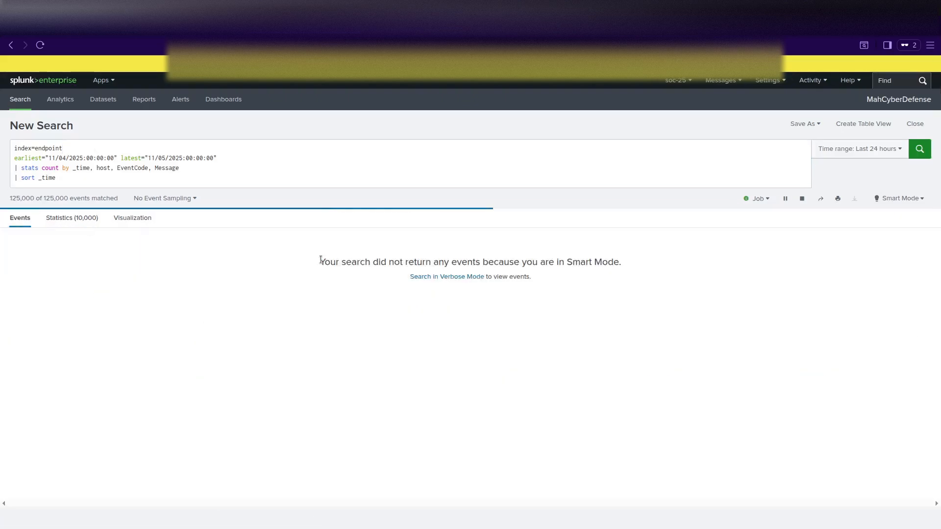
drag(90, 178, 4, 172)
key(BackSpace)
key(BackSpace)
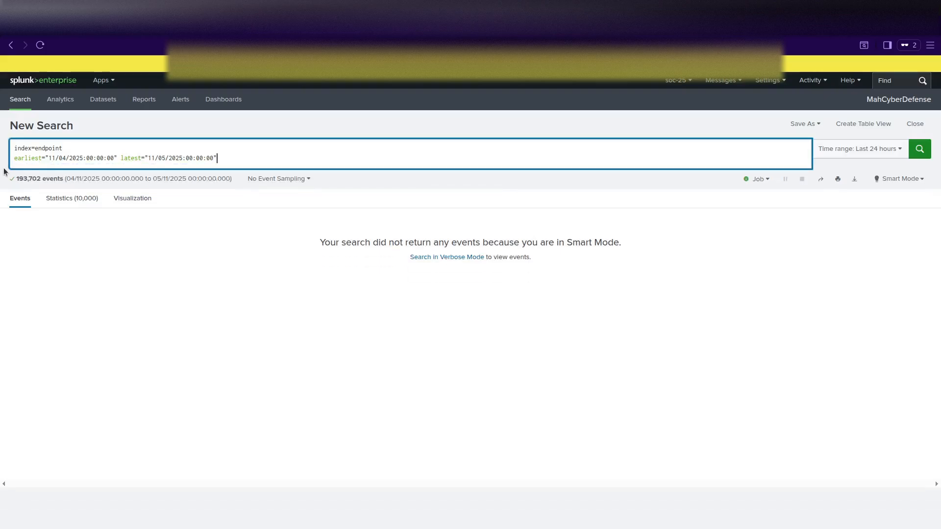
key(Return)
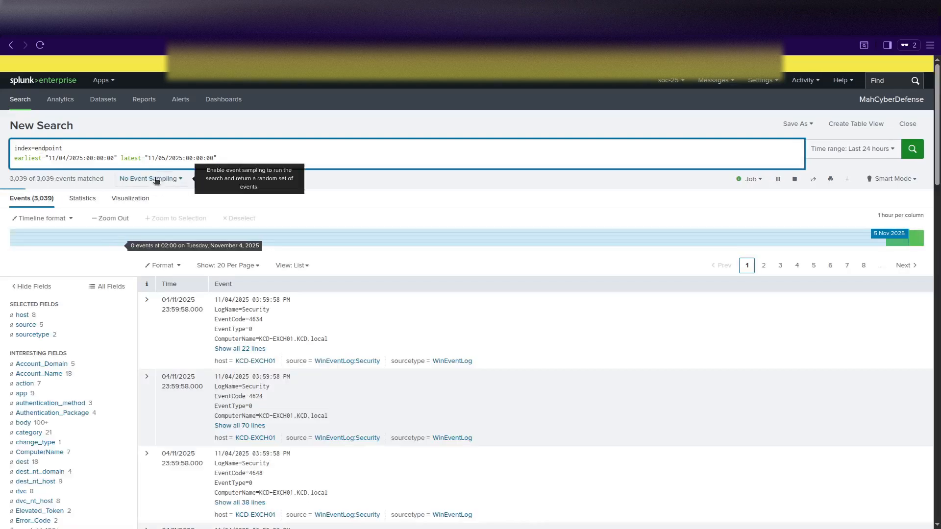
click(32, 334)
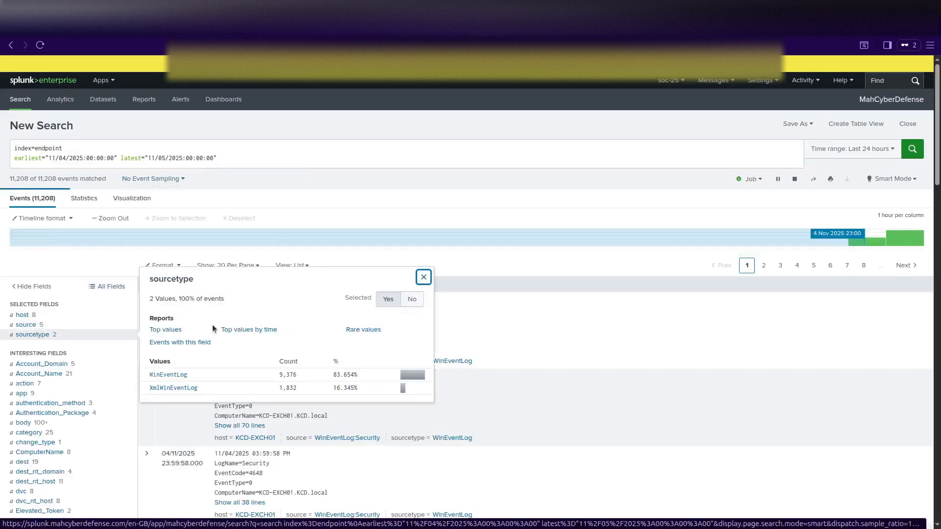
Filter to sourcetype=XmlWinEventLog without earliest/latest, confirming the Sysmon Operational source across 38,848 events.
click(188, 389)
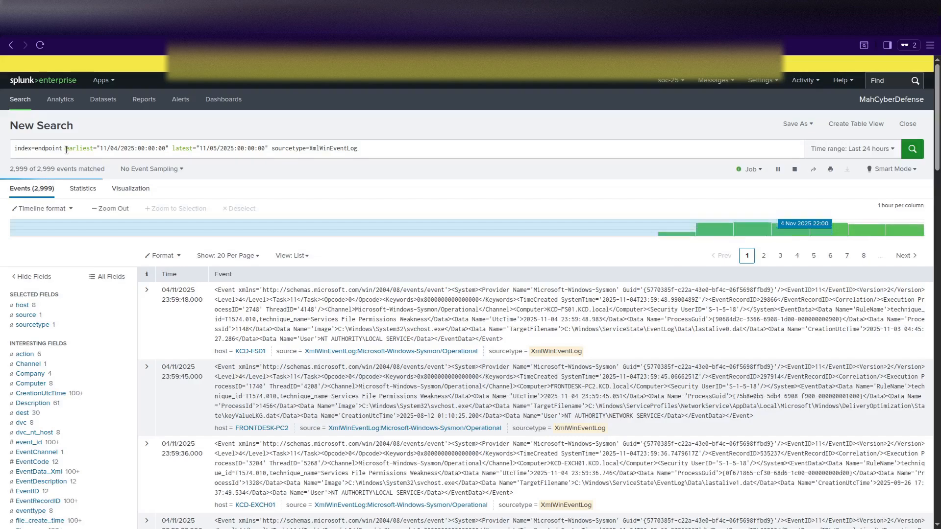
drag(66, 149, 359, 150)
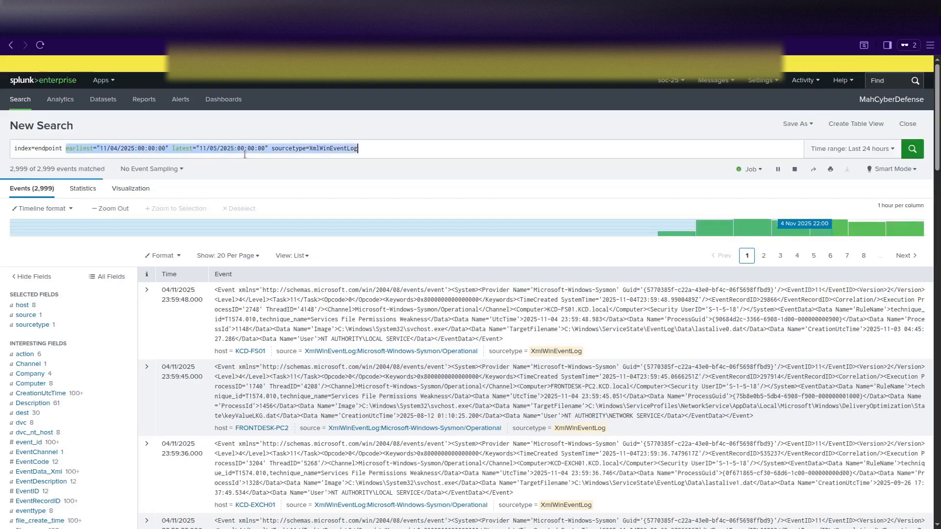
key(BackSpace)
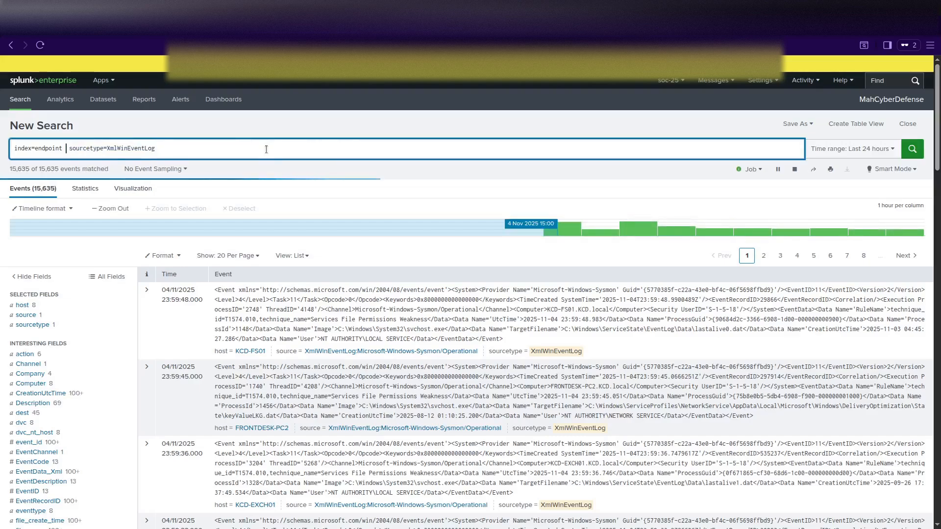
key(Delete)
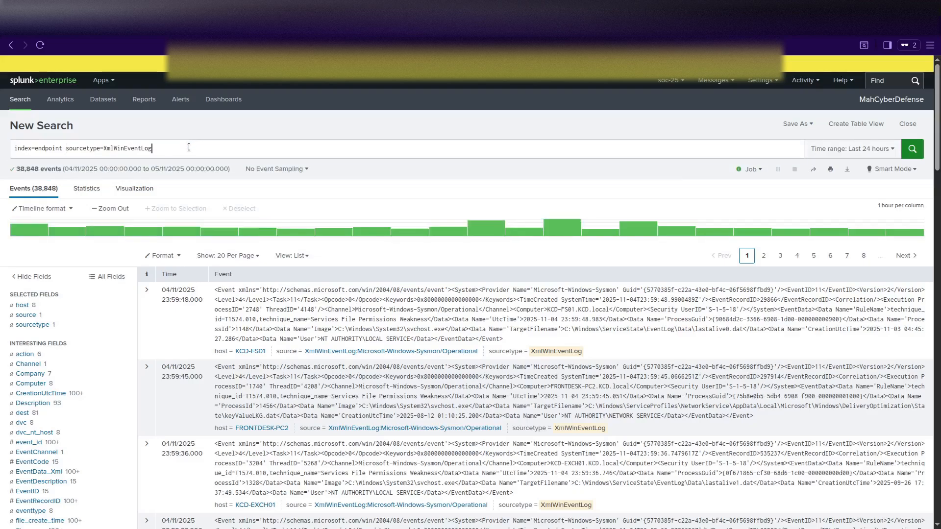
key(shift+Return)
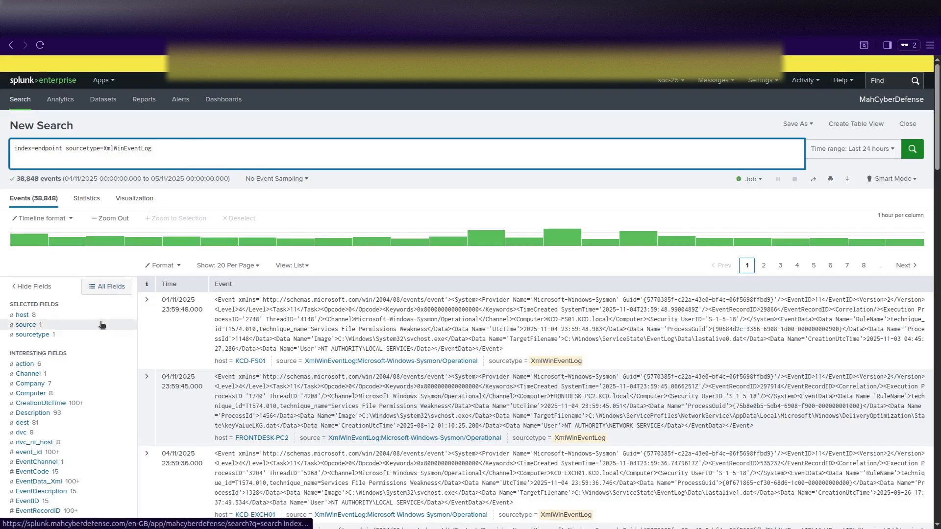
click(34, 335)
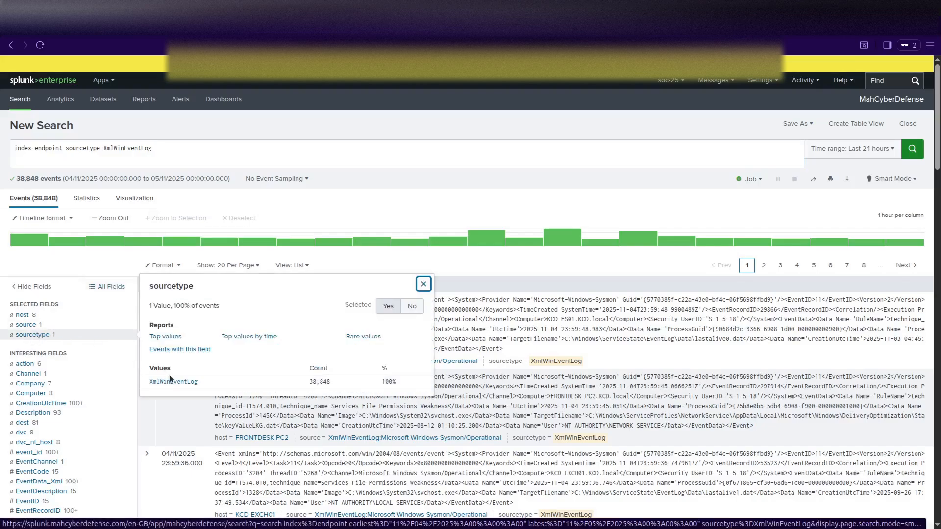
click(33, 324)
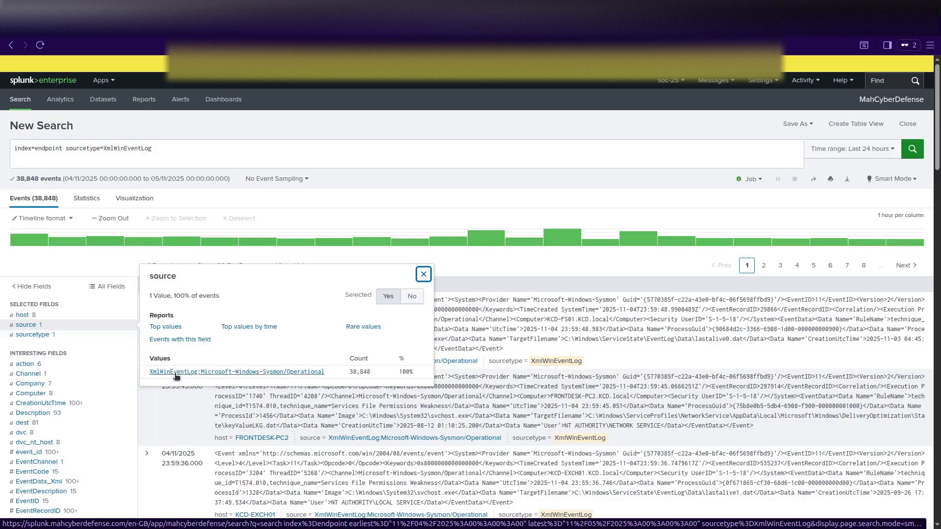
Add EventCode=1 to the query and run the search.
click(424, 274)
click(166, 148)
text(EventC)
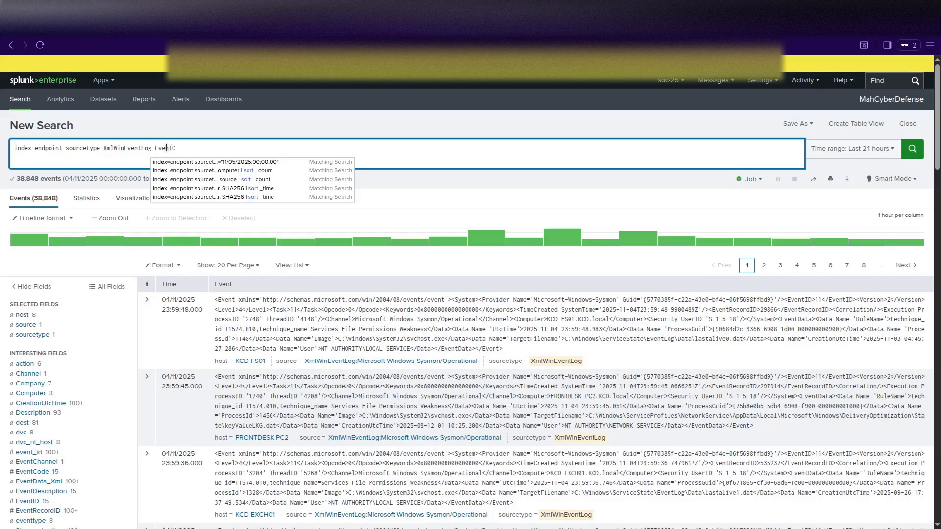
text(ode=1)
key(Return)
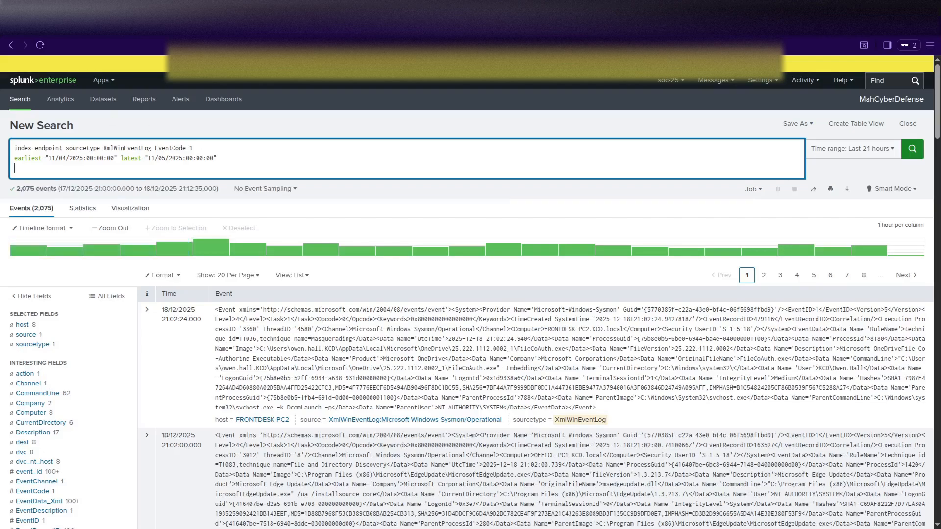
Add a Computer="BACKOFFICE-PC1" filter line, checking the host values for the exact name.
click(198, 148)
key(shift+Return)
text(Compute)
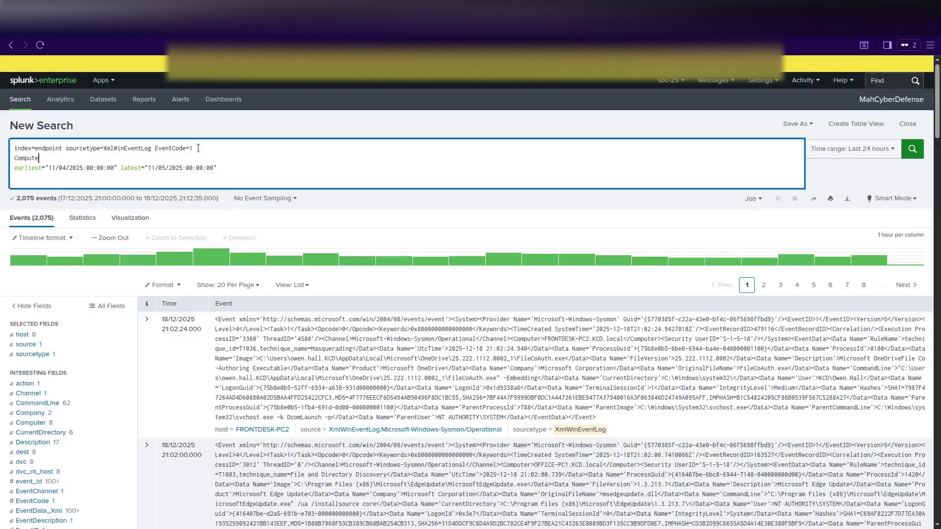
text(r="Ba)
click(22, 334)
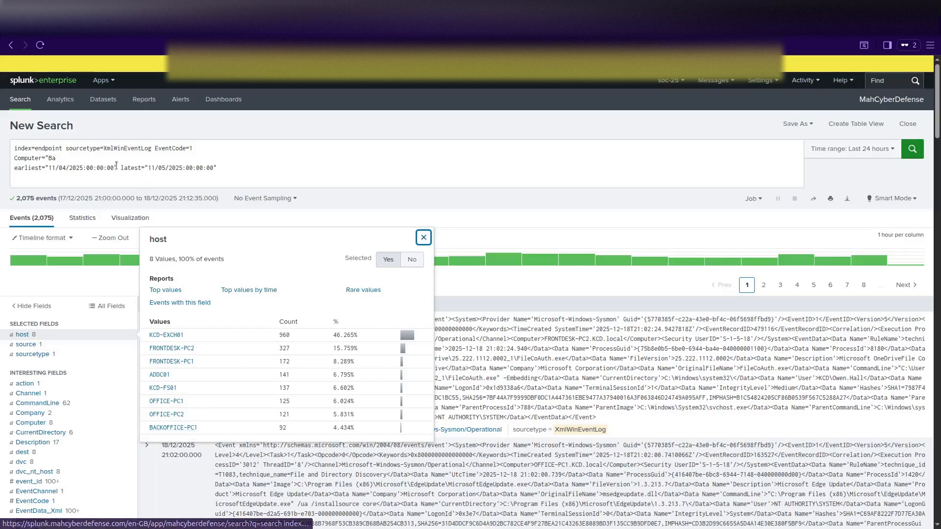
click(84, 157)
click(84, 157)
key(BackSpace)
text(ACK)
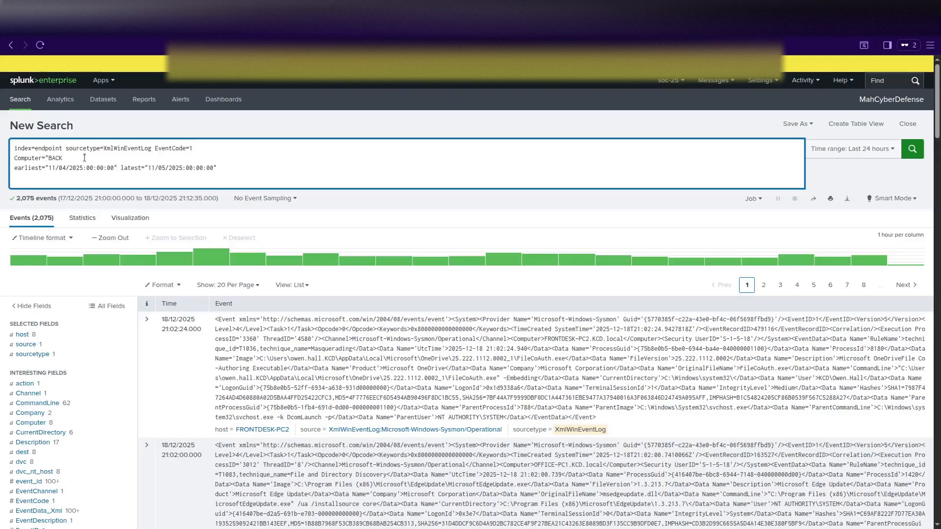
text(OFFICE-PC1)
click(23, 335)
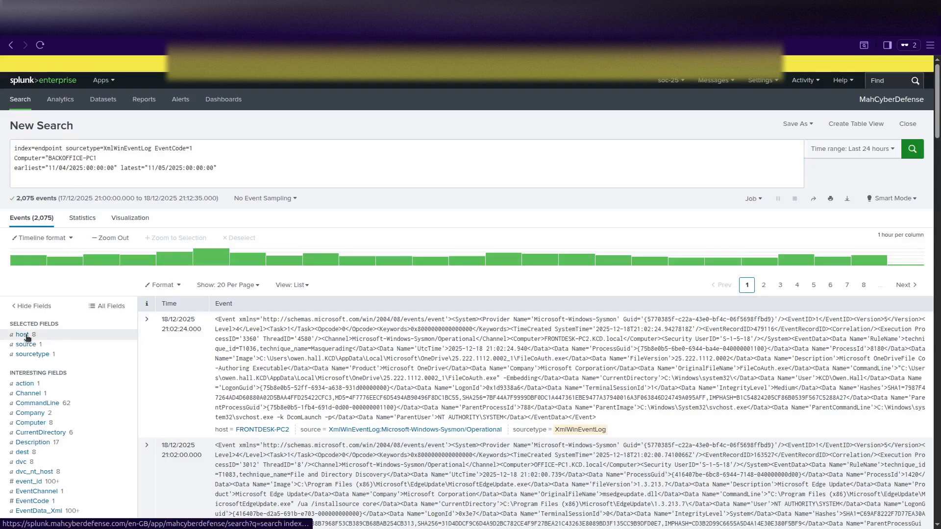
click(136, 156)
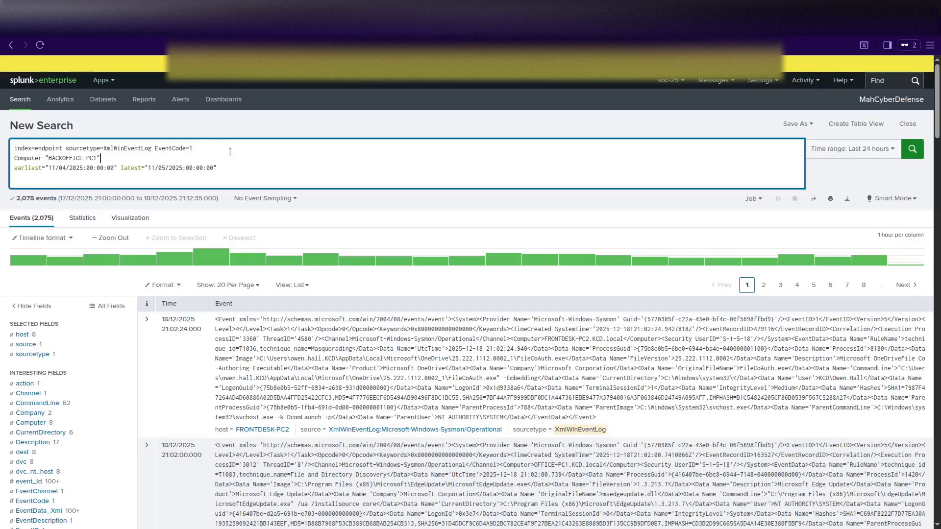
Start a '| table -time,' line after the time range line.
click(224, 167)
key(shift+Return)
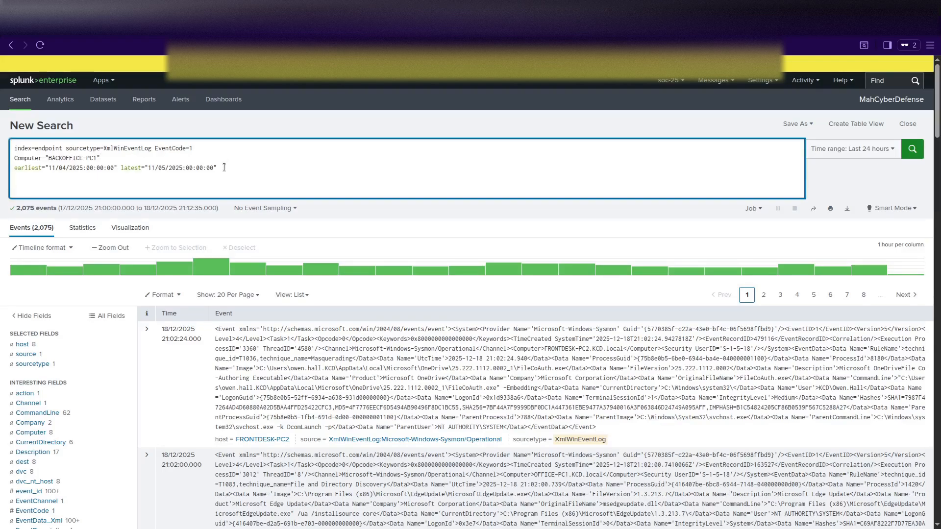
text(| table )
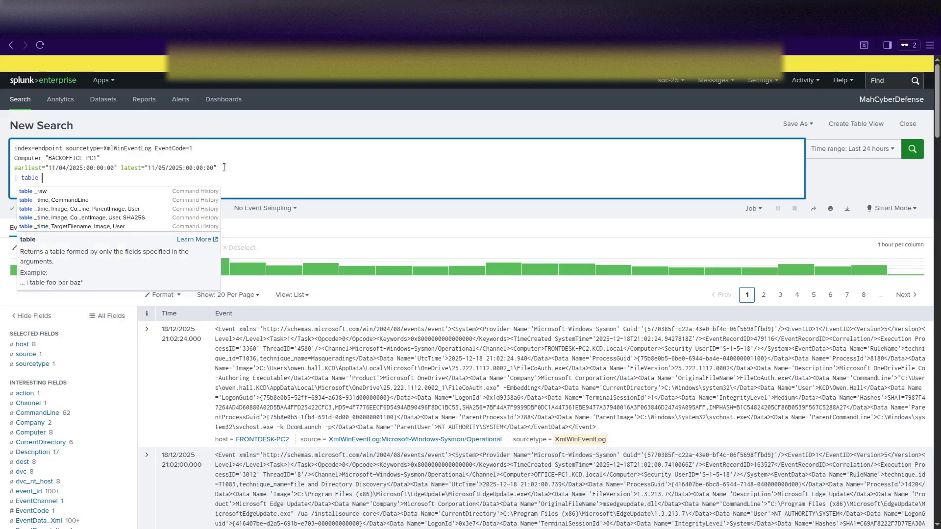
text(-time)
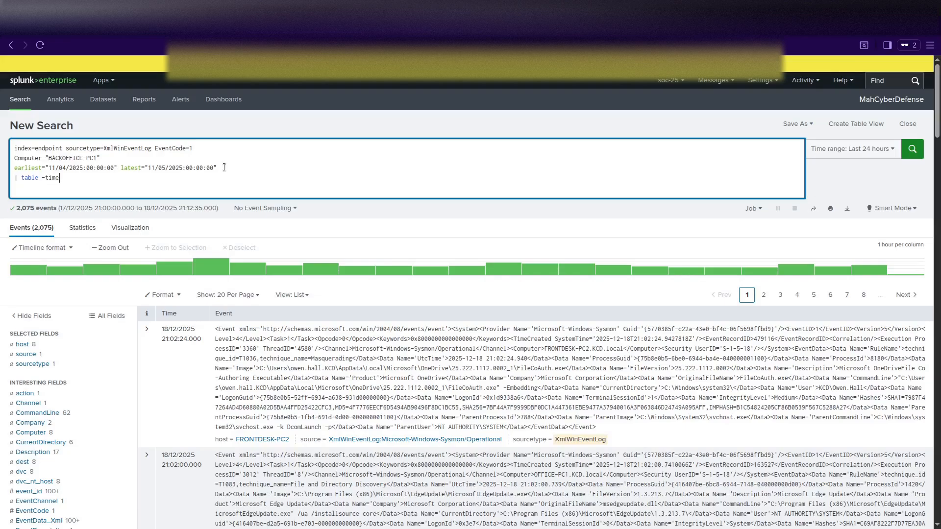
text(,)
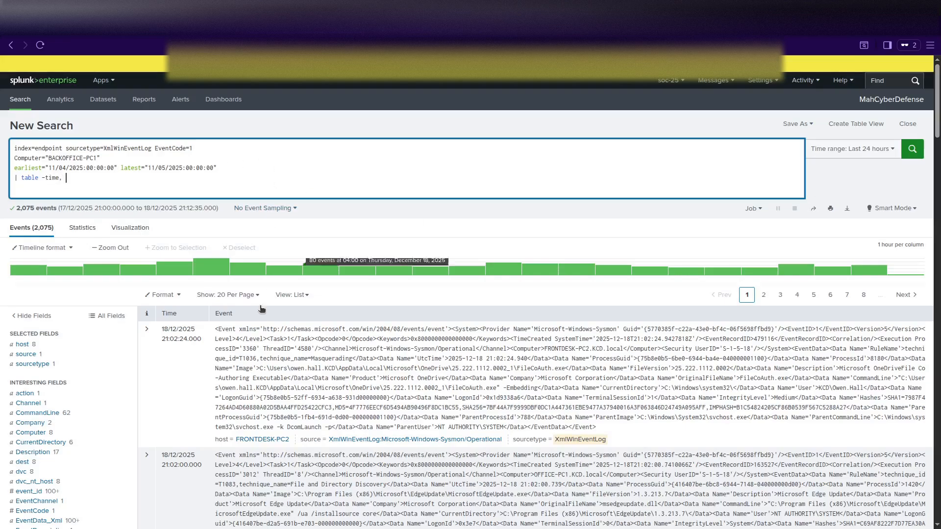
Expand the first EventCode 1 event and scroll through its field list.
scroll(93, 384, down, 3)
scroll(86, 385, down, 3)
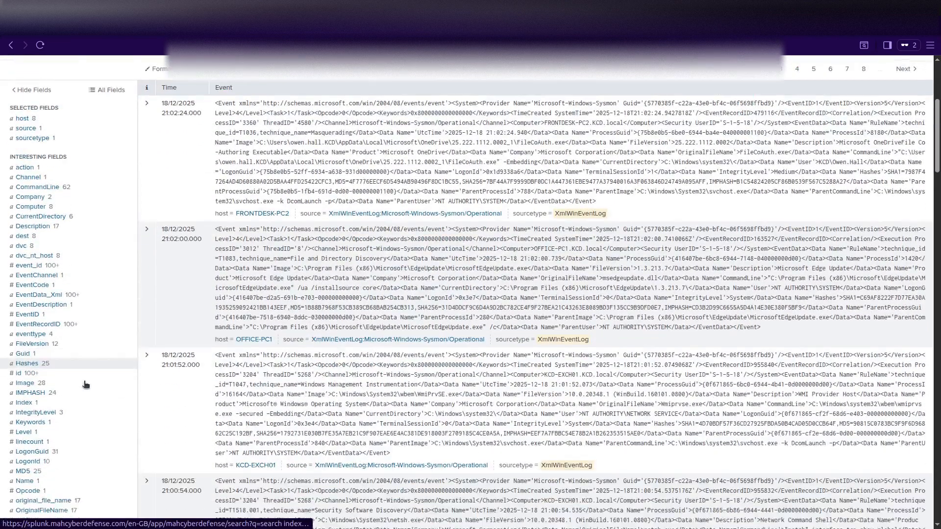
scroll(85, 385, up, 6)
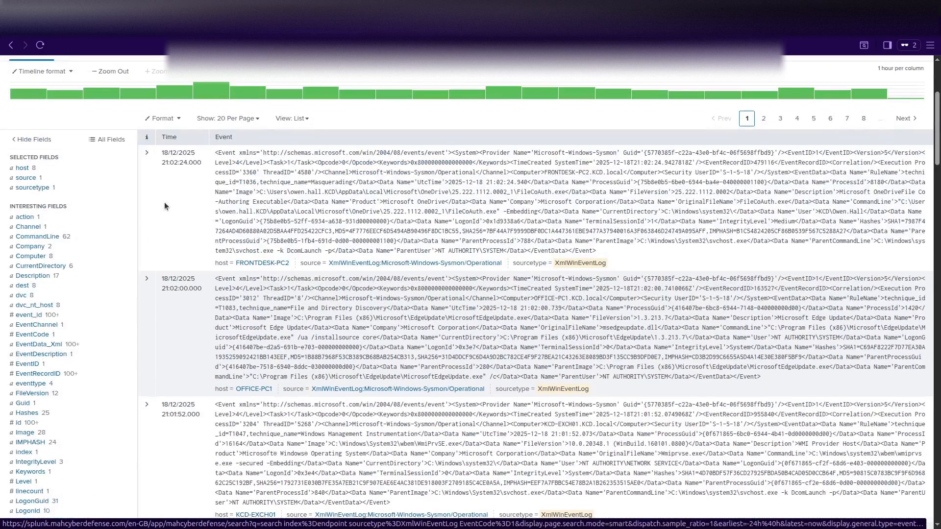
click(146, 153)
scroll(252, 408, down, 7)
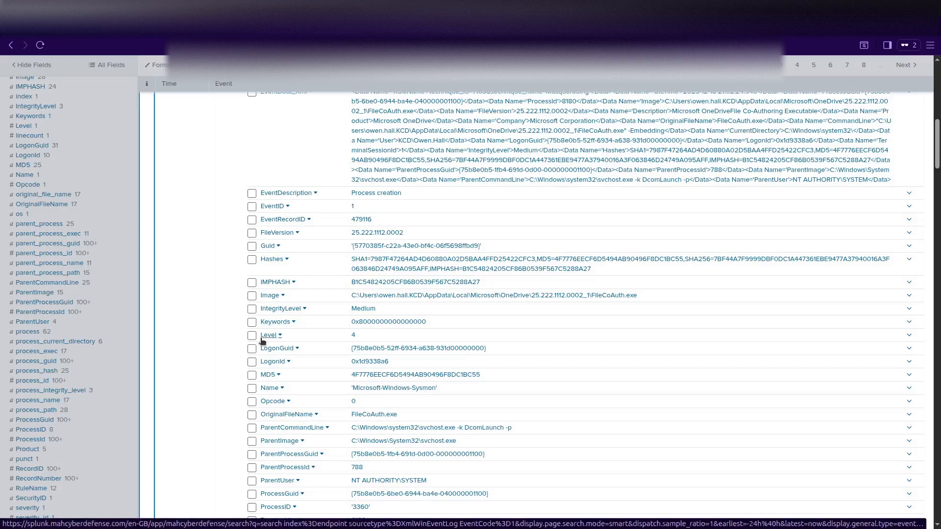
scroll(262, 342, up, 5)
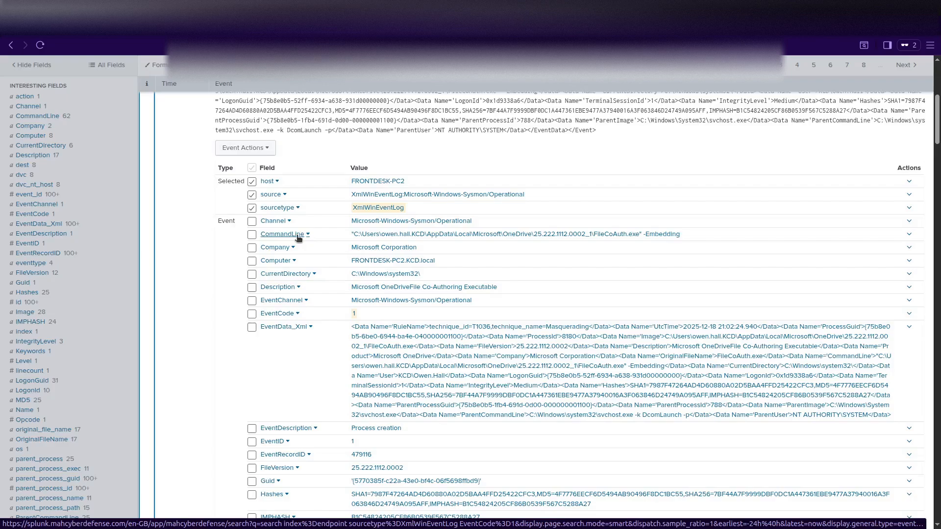
scroll(284, 361, down, 5)
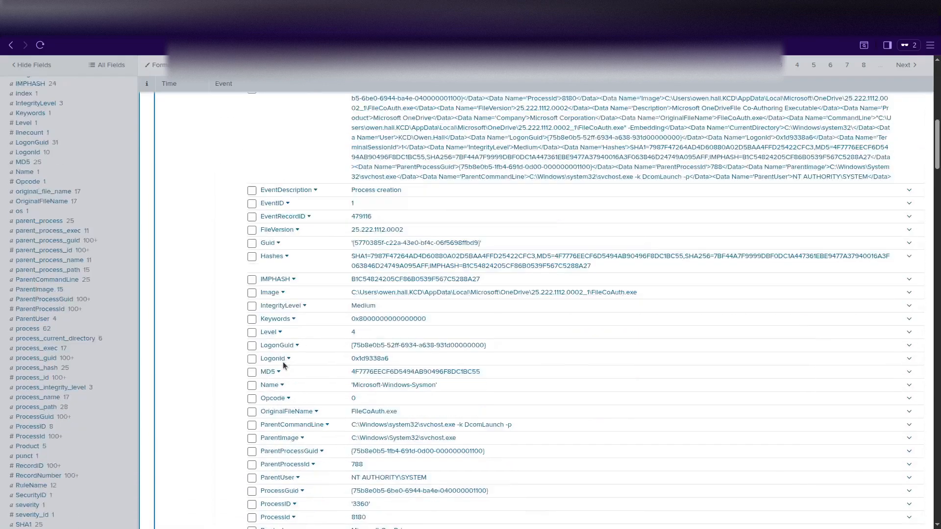
scroll(283, 362, down, 2)
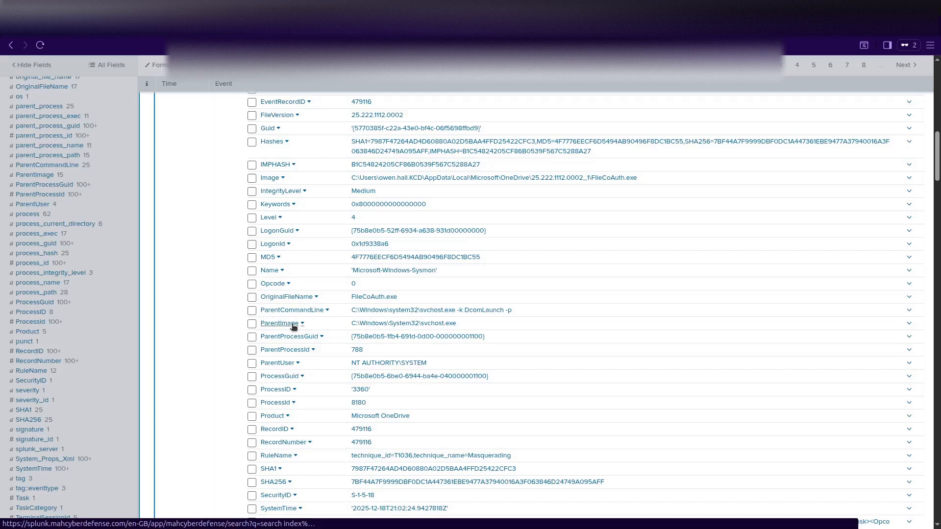
scroll(286, 434, down, 2)
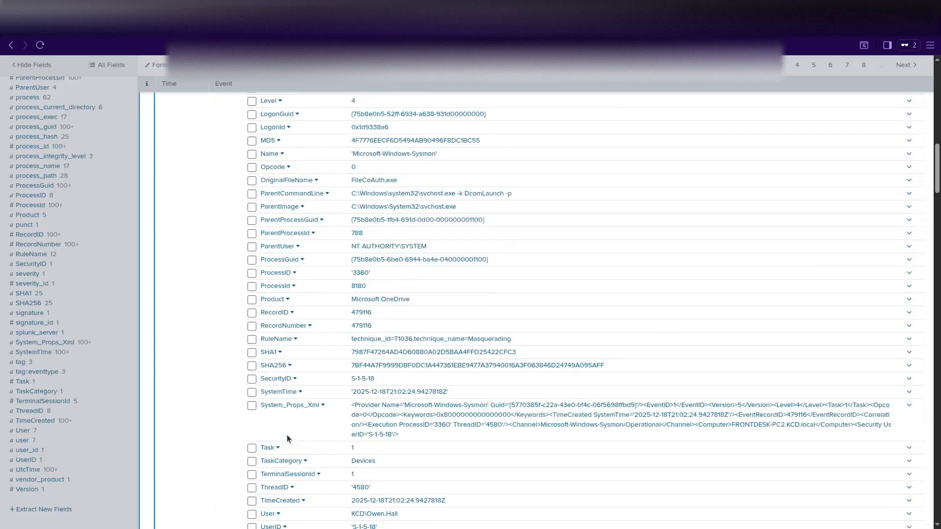
scroll(287, 434, up, 5)
scroll(287, 434, down, 6)
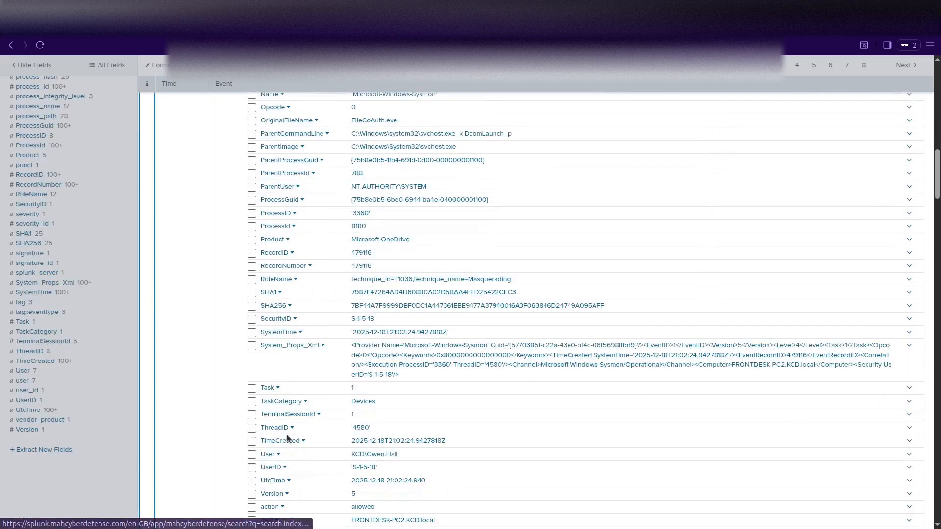
Collapse the event and add Image, CommandLine, ParentImage, User to the table line.
scroll(288, 437, up, 10)
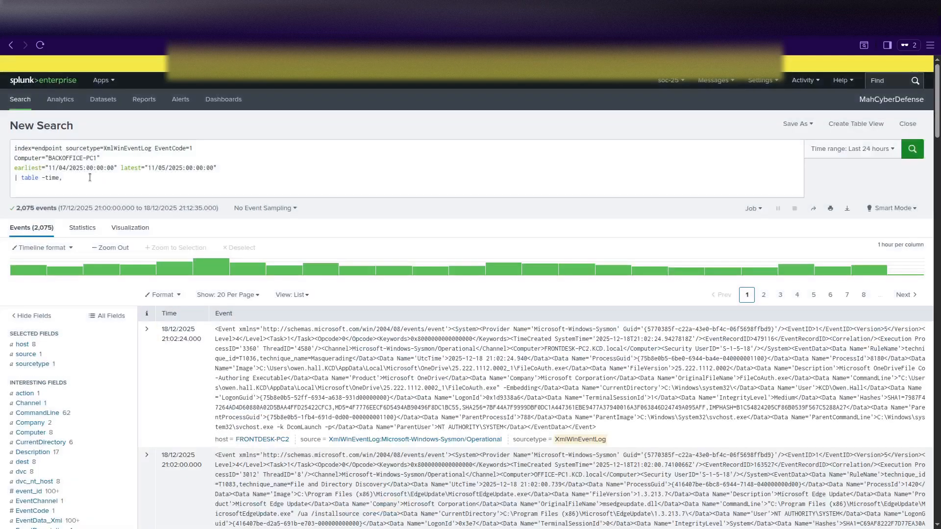
click(87, 177)
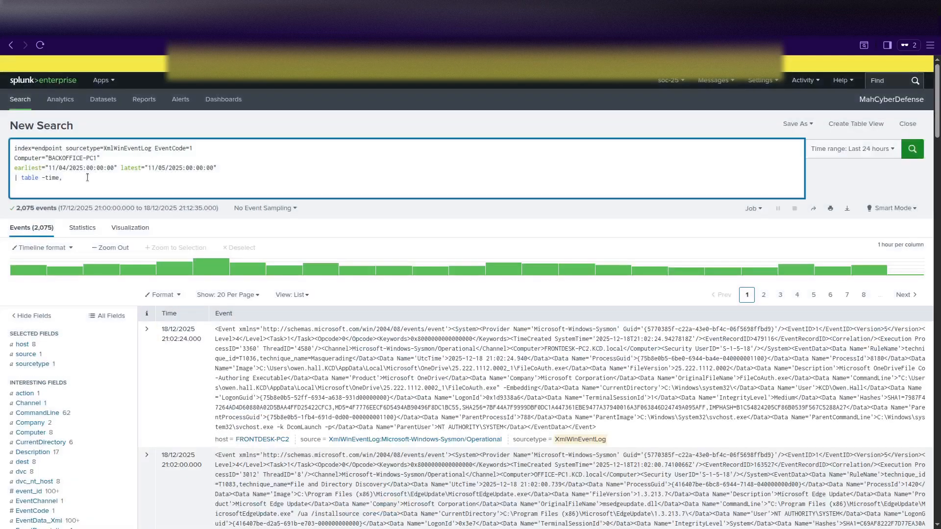
text(Image, CommandLine, ParentImage, Us)
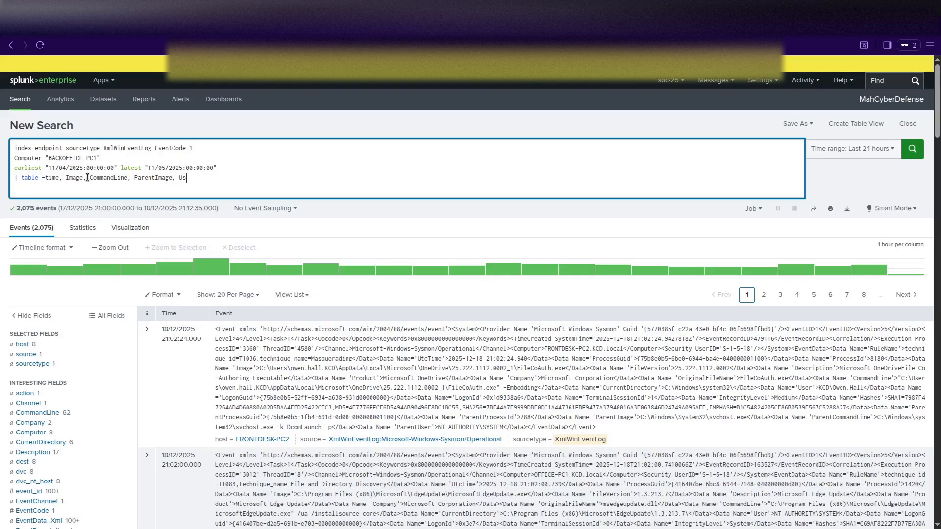
text(er)
Add a '| sort _time' line and run the search, which returns 0 events.
key(shift+Return)
text(| sort)
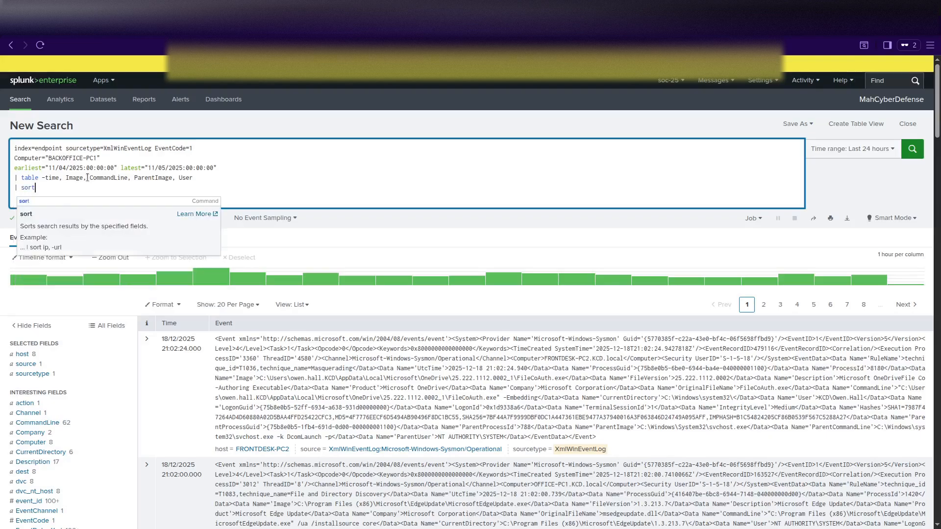
text( _time)
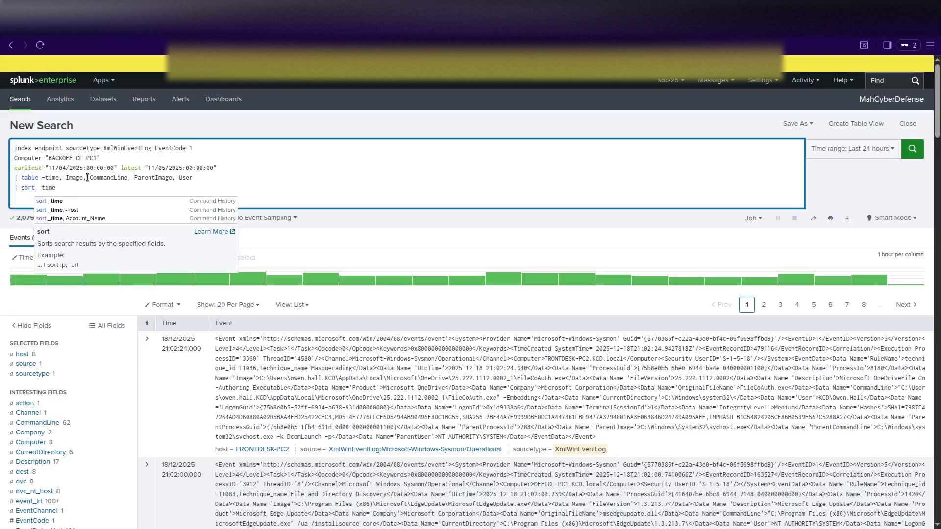
key(Return)
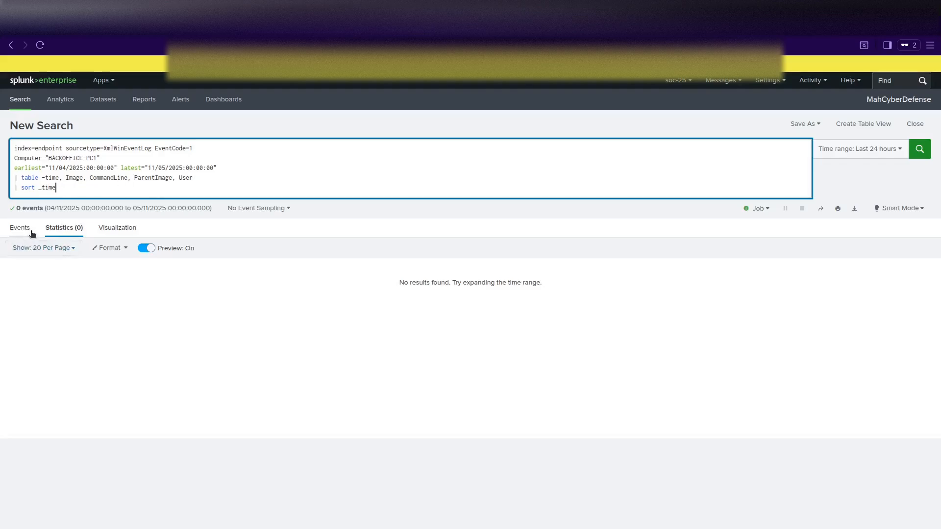
Remove CommandLine, ParentImage, User and Image from the table so only -time remains, rerunning.
click(90, 178)
drag(91, 178, 221, 175)
key(BackSpace)
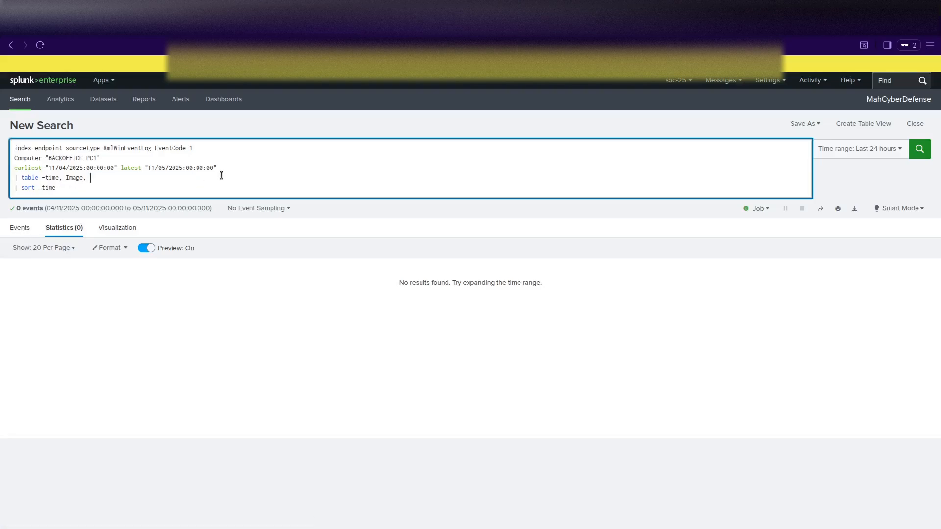
key(Return)
key(BackSpace)
key(BackSpace)
key(BackSpace)
key(BackSpace)
key(BackSpace)
key(BackSpace)
key(Return)
Prefix the computer filter with a wildcard as *BACKOFFICE-PC1 and rerun the search.
click(22, 228)
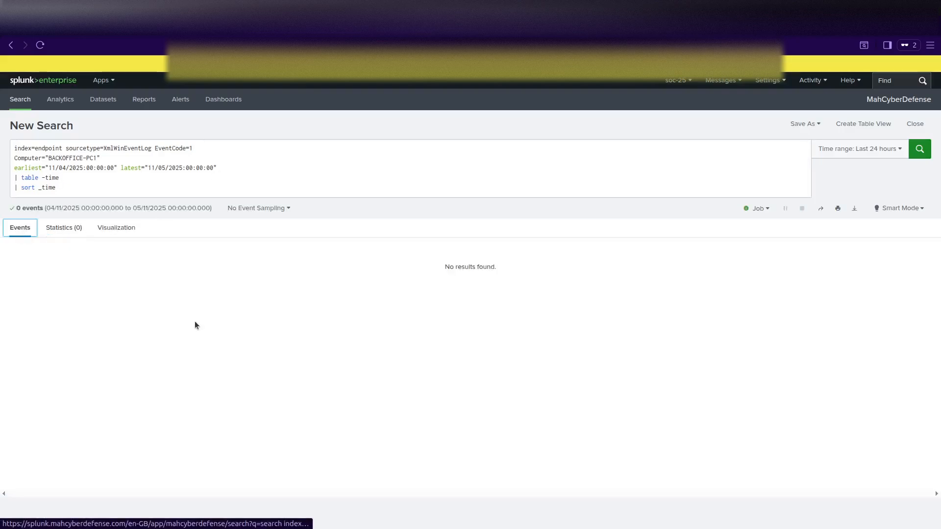
click(105, 158)
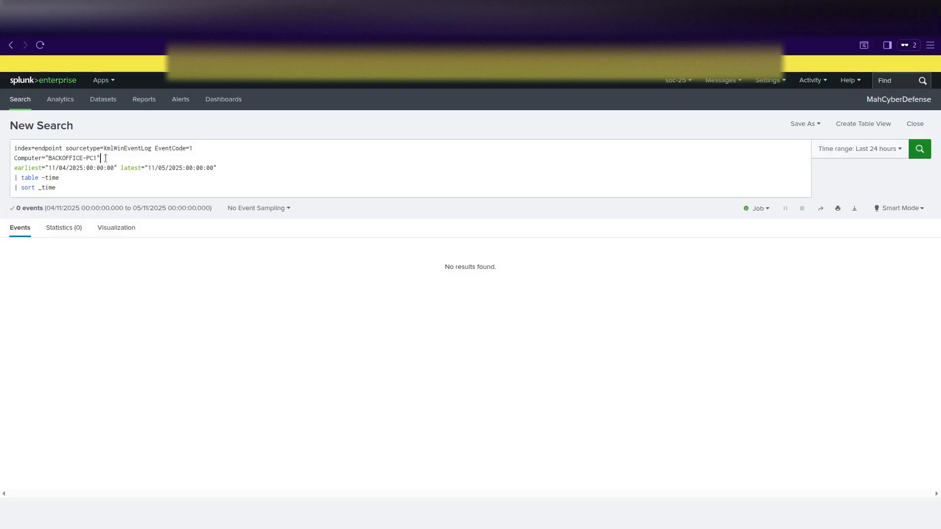
click(104, 158)
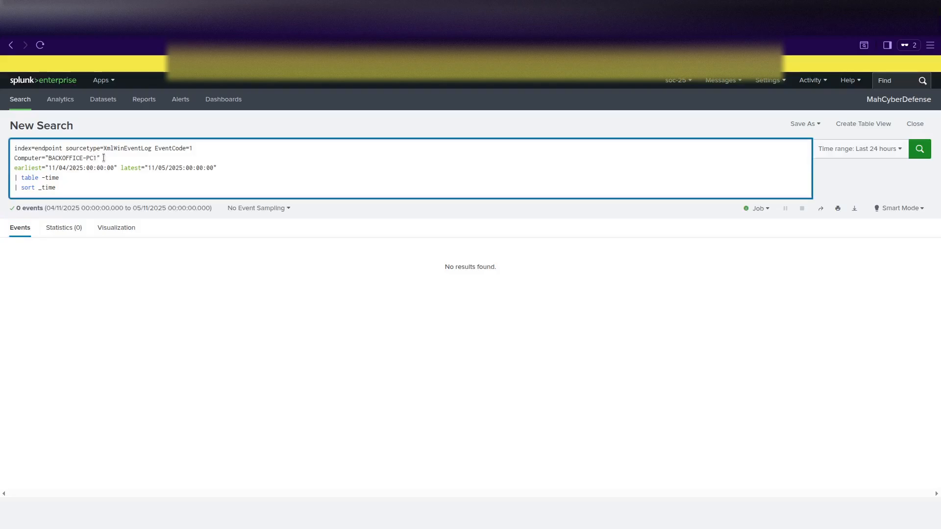
click(51, 158)
text(*)
click(100, 158)
click(76, 177)
key(Return)
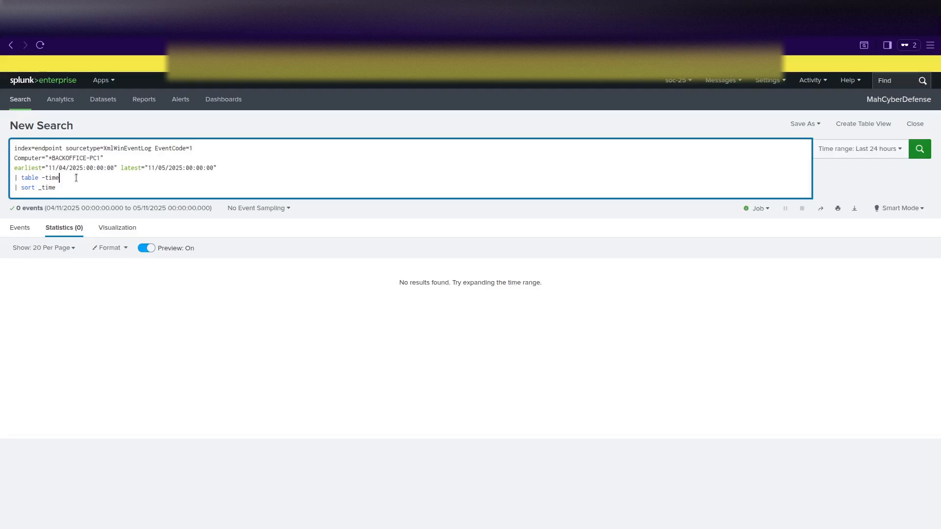
click(110, 160)
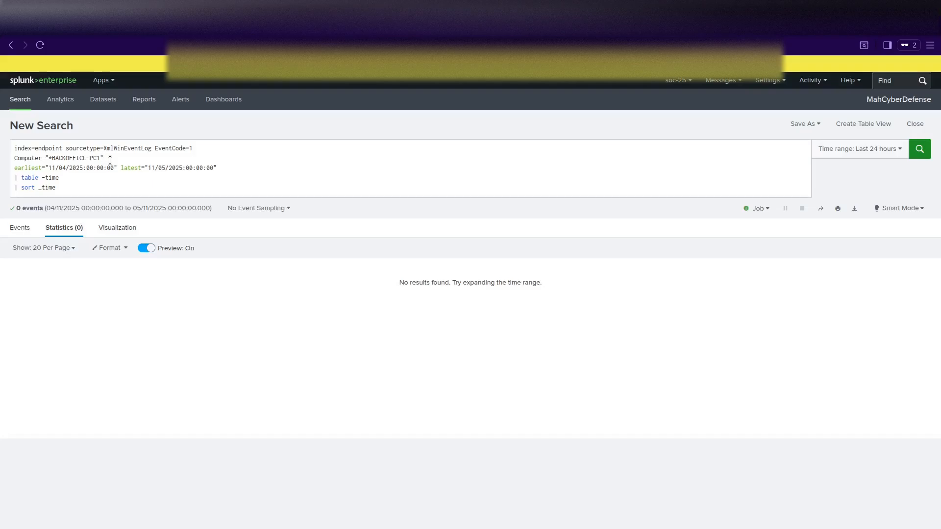
click(100, 159)
Try *BACKOFFICE-PC1*, then delete the Computer filter line entirely and rerun the search.
text(*)
key(Return)
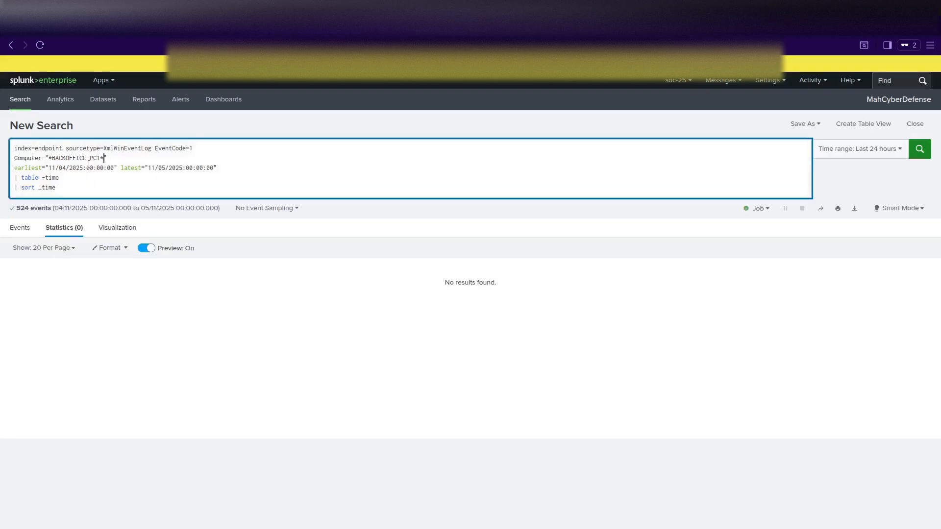
click(65, 165)
key(BackSpace)
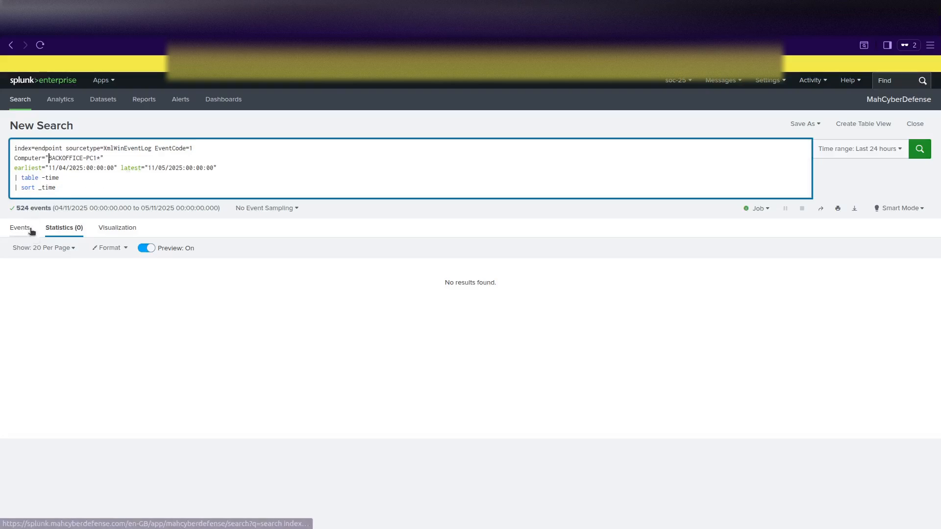
drag(105, 158, 15, 158)
key(BackSpace)
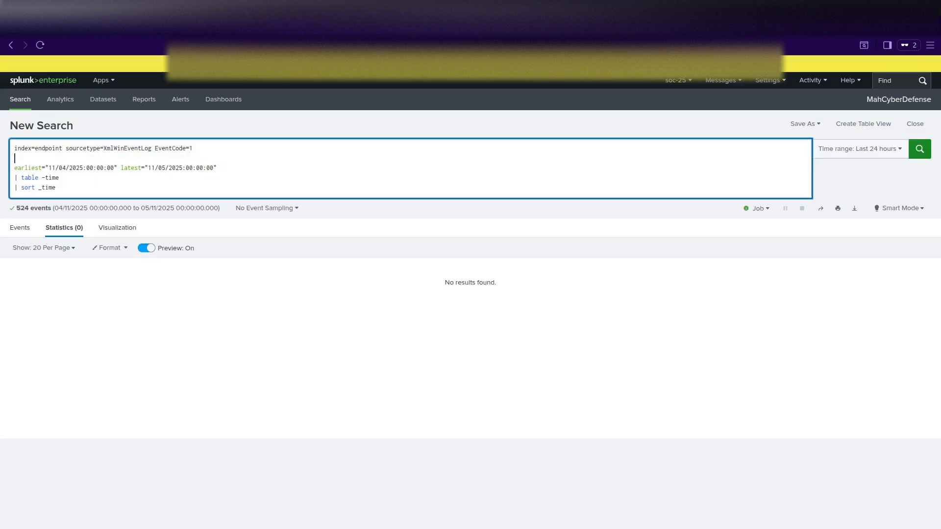
key(BackSpace)
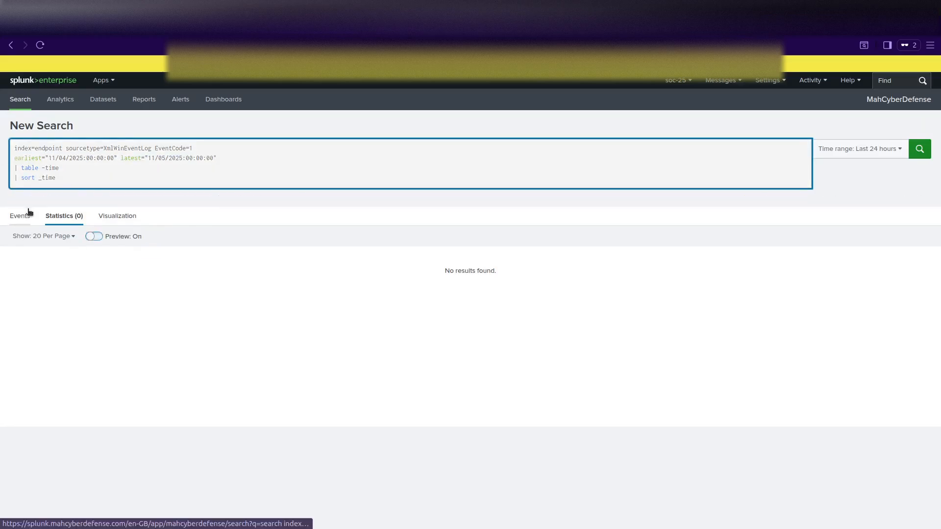
key(Return)
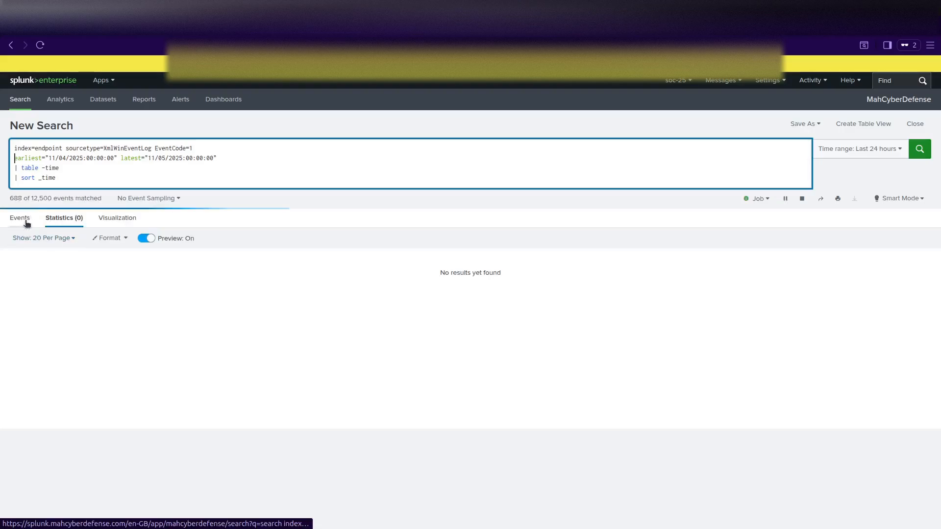
Delete the '| table' and '| sort _time' lines and rerun to list raw EventCode=1 events.
click(23, 219)
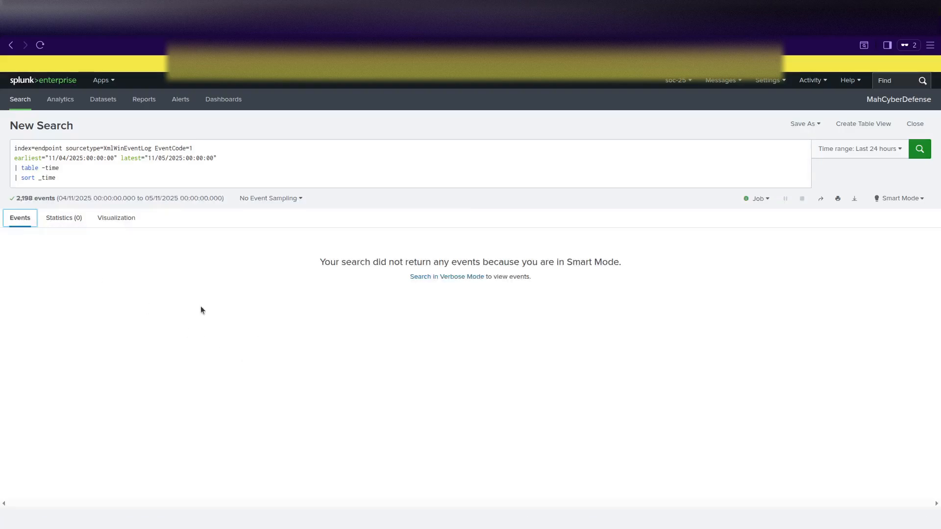
drag(57, 178, 2, 174)
key(BackSpace)
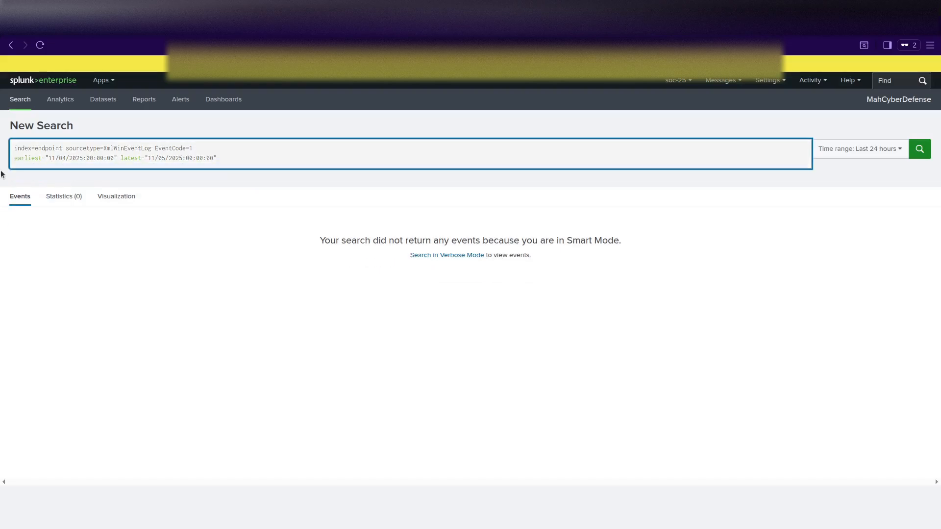
key(Return)
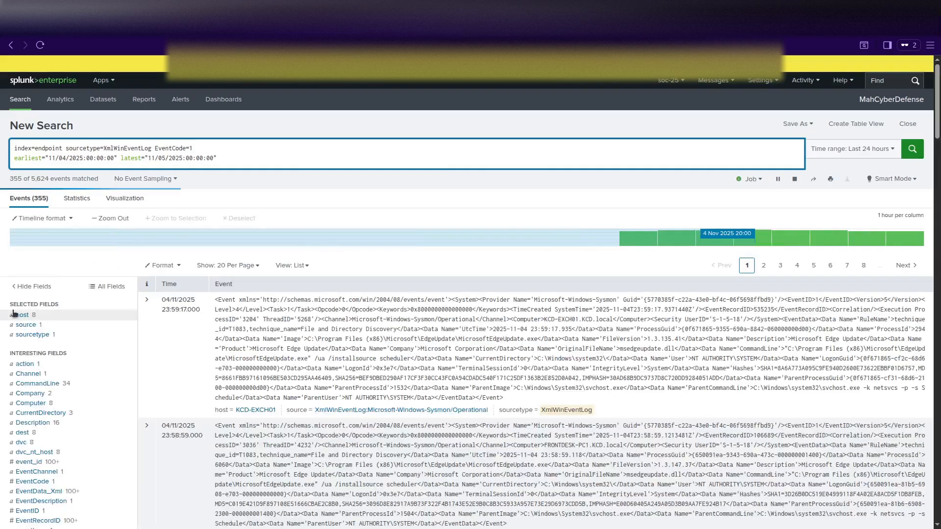
Filter on host BACKOFFICE-PC1 from the host values and cut out the earliest/latest time terms.
click(22, 315)
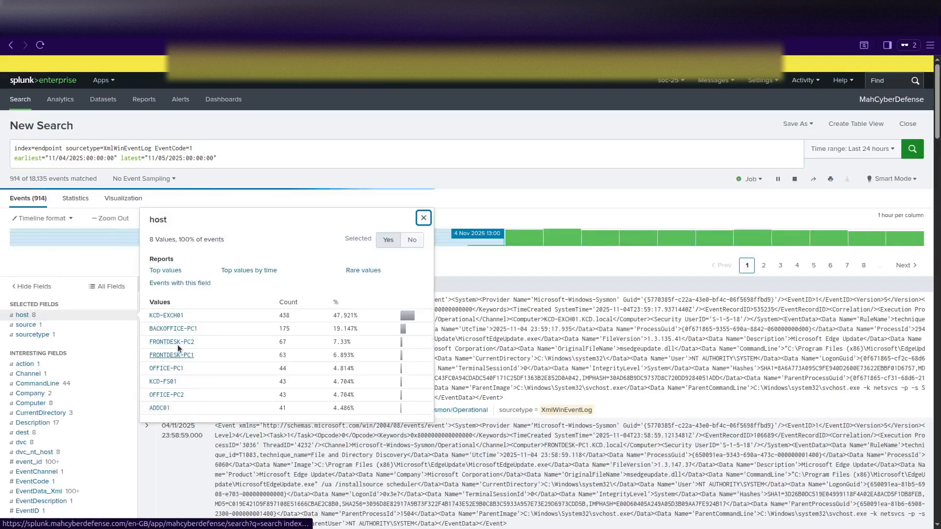
click(190, 330)
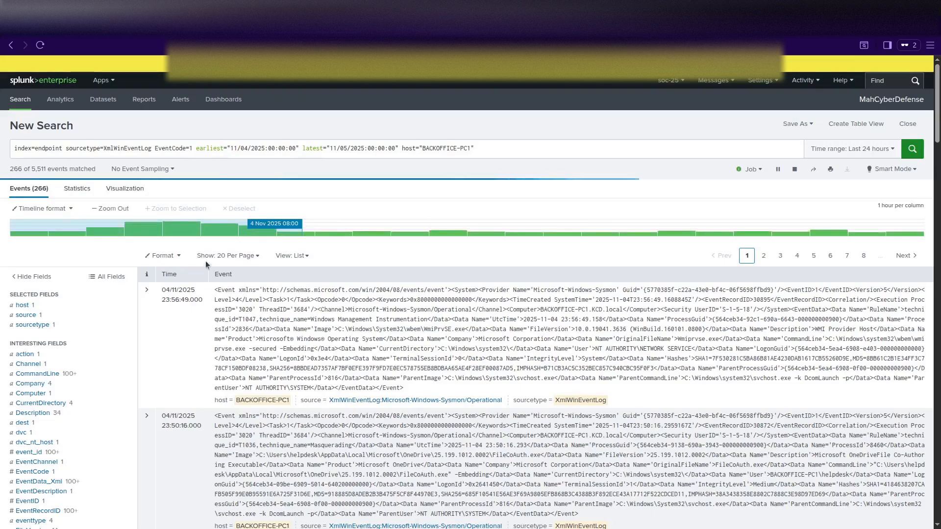
drag(196, 150, 399, 153)
key(ctrl+c)
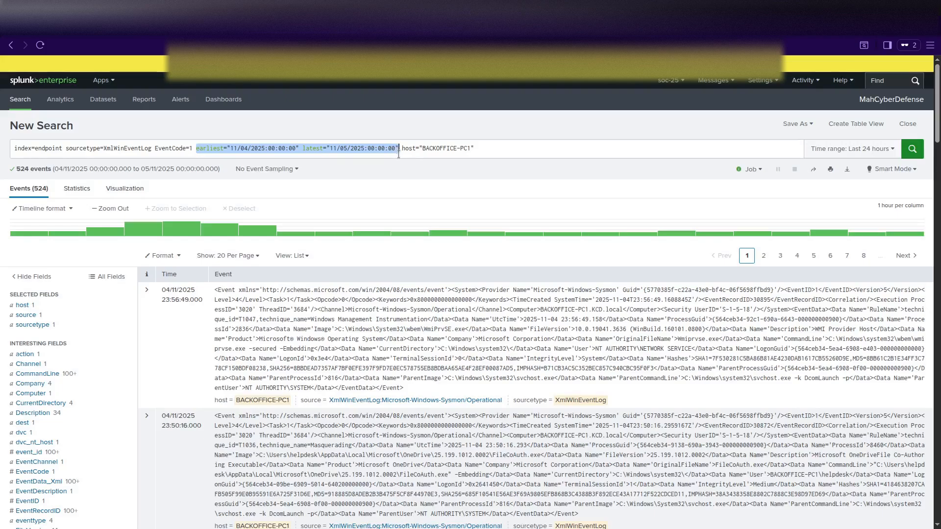
key(BackSpace)
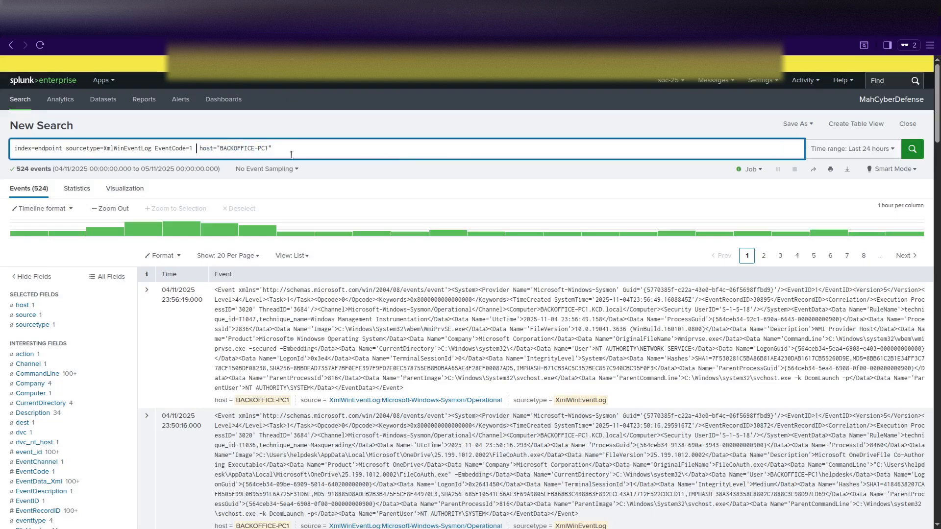
Paste the 4–5 Nov 2025 time terms and host filter on separate lines and rerun, giving 524 events.
click(281, 149)
key(shift+Return)
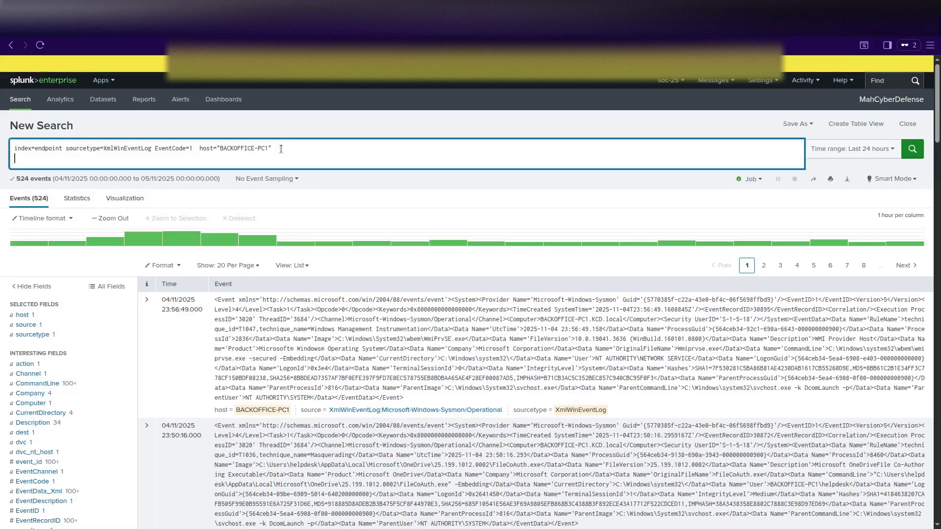
key(ctrl+v)
key(shift+Return)
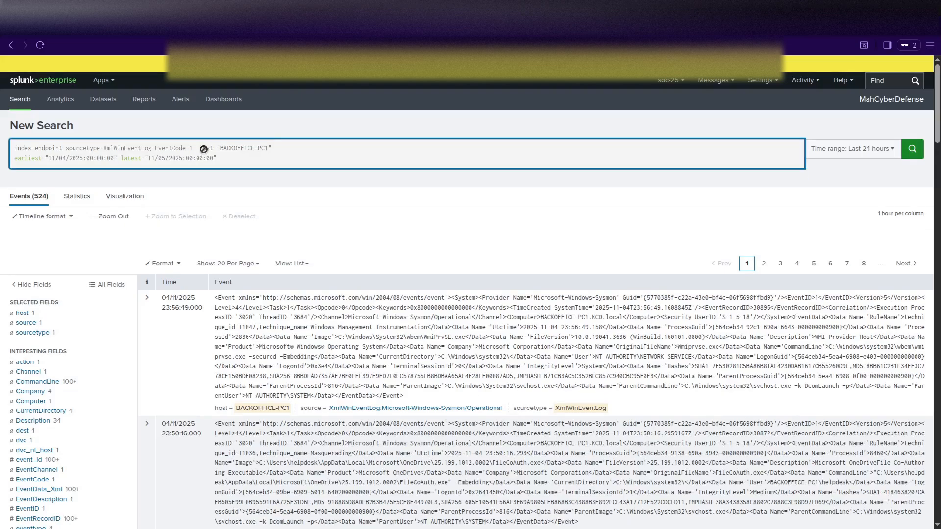
key(Return)
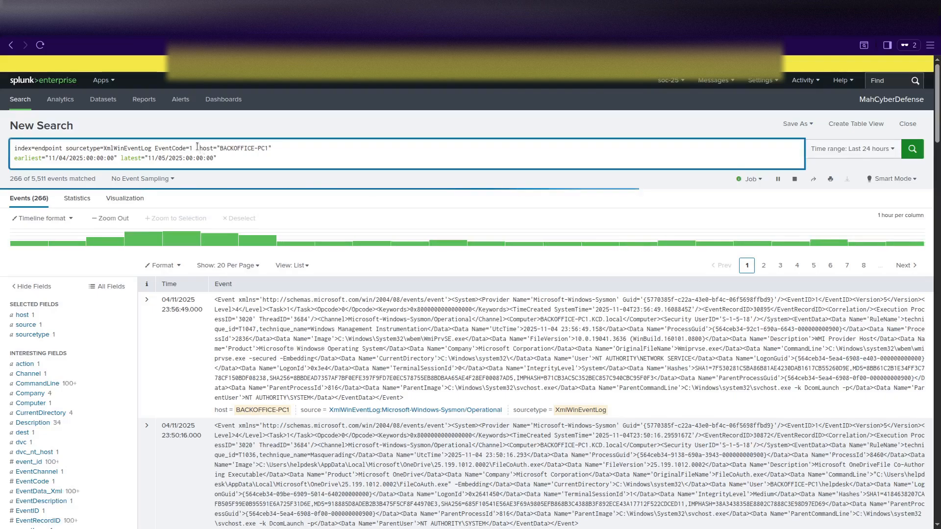
key(shift+Return)
click(229, 166)
key(Return)
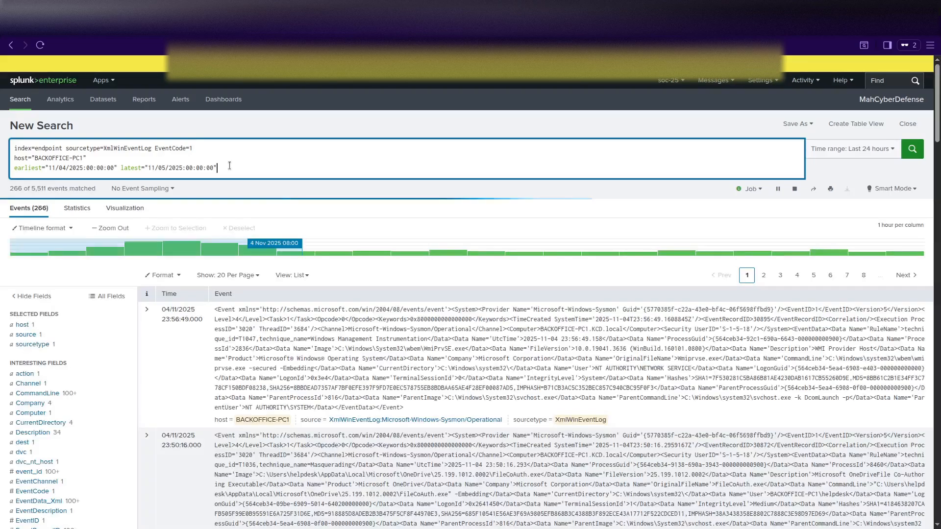
key(shift+Return)
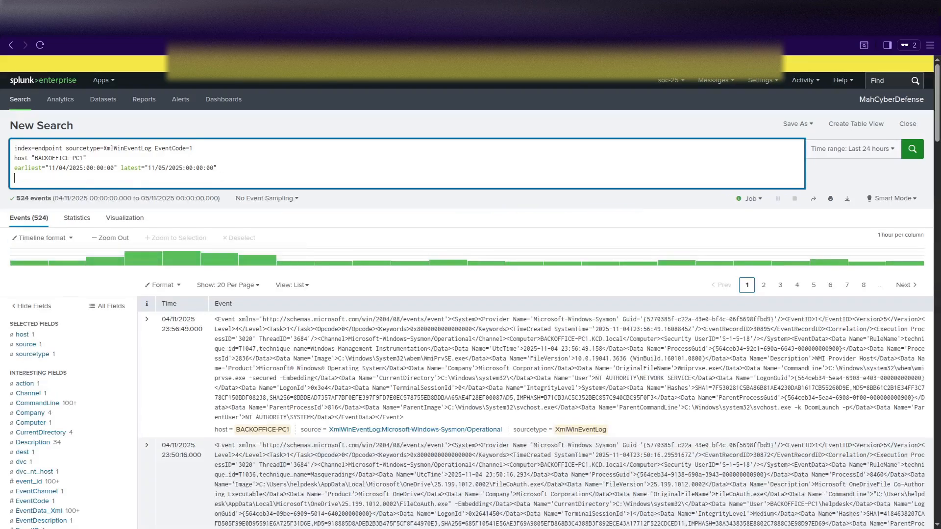
Add '| table _time, Image, CommandLine, ParentImage, User' and run it to show the Statistics table.
text(| Table)
key(BackSpace)
key(BackSpace)
key(BackSpace)
key(BackSpace)
key(BackSpace)
text(t)
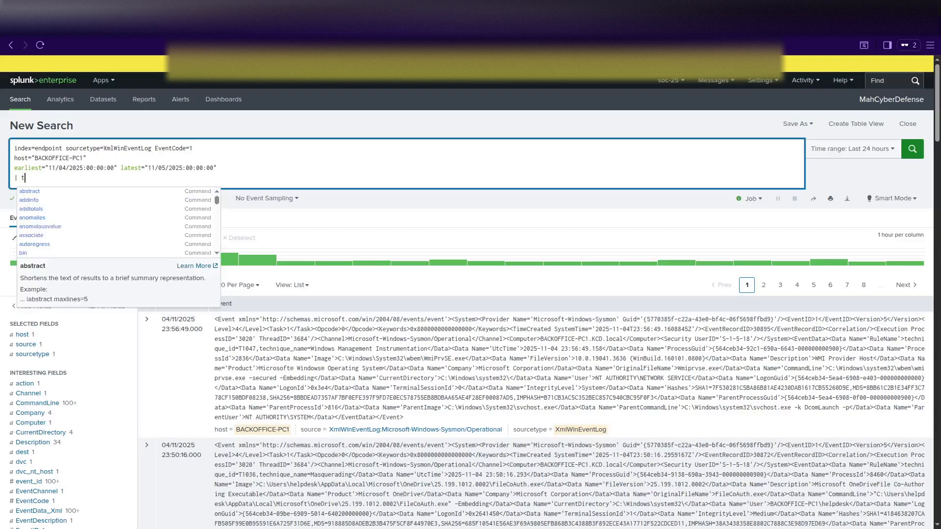
text(able)
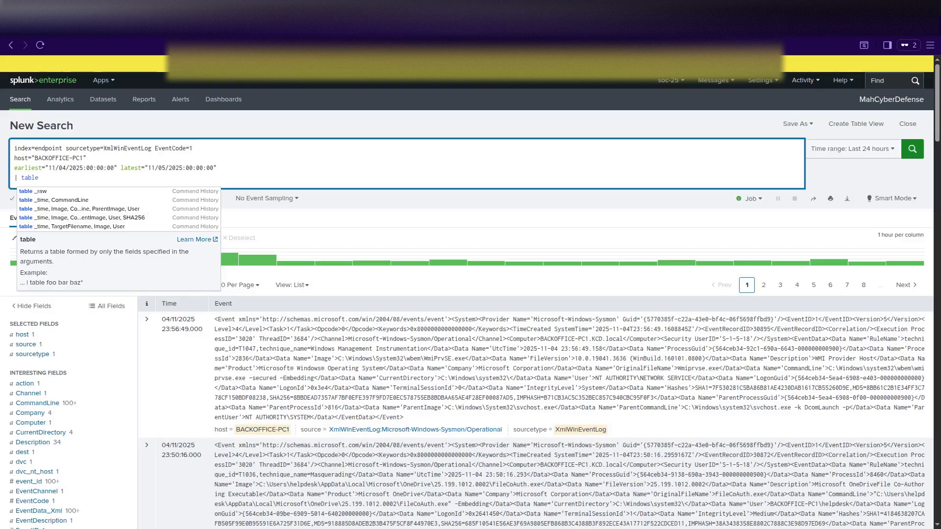
text( _time)
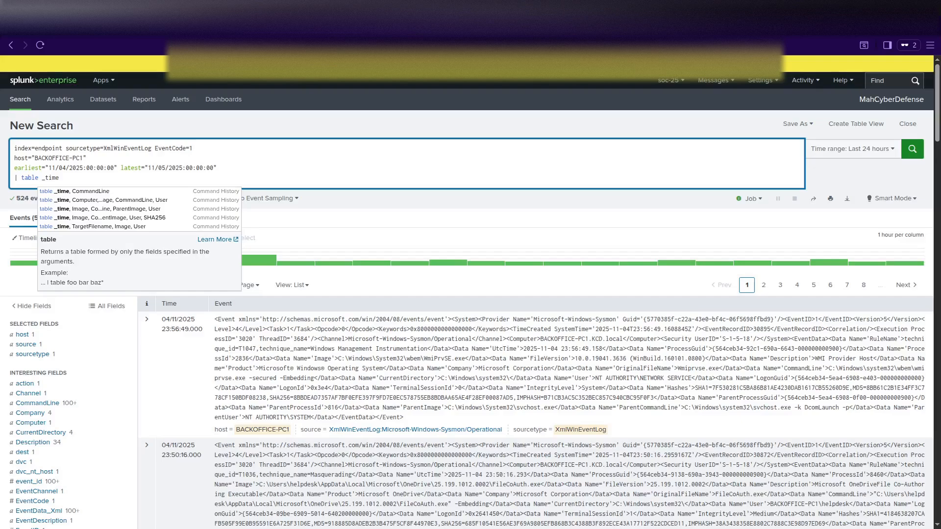
text(, Im)
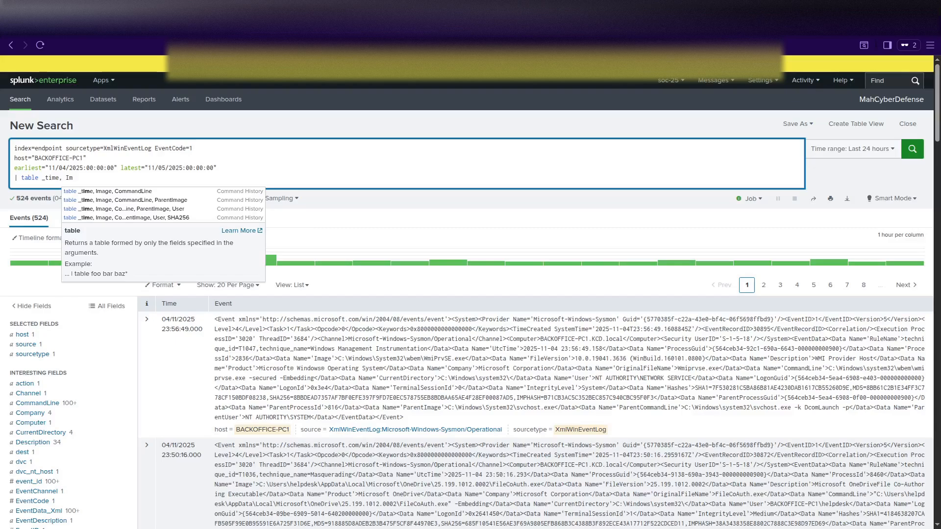
text(age, Com)
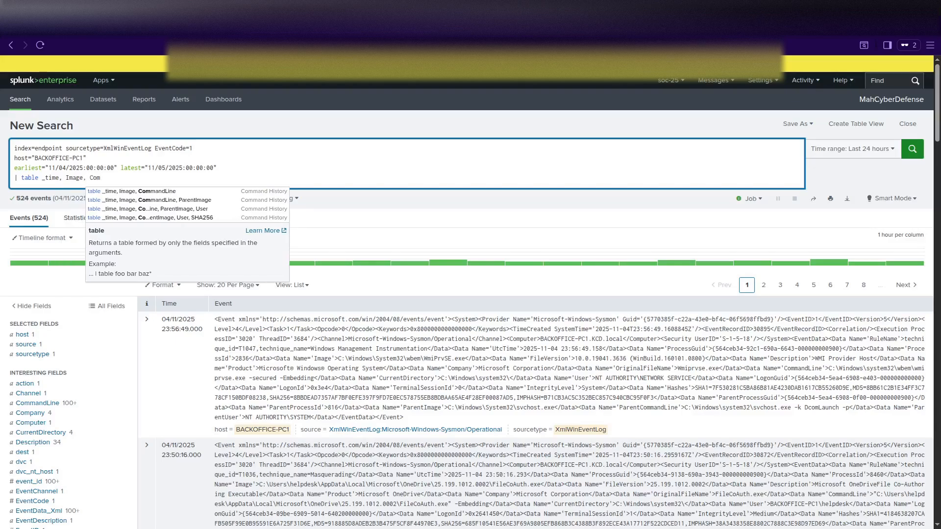
text(mandLin)
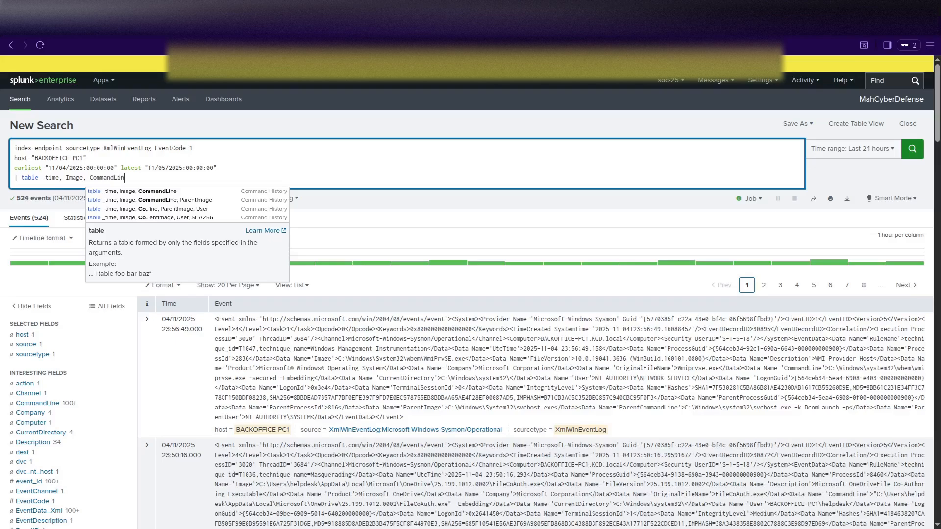
text(e, Par)
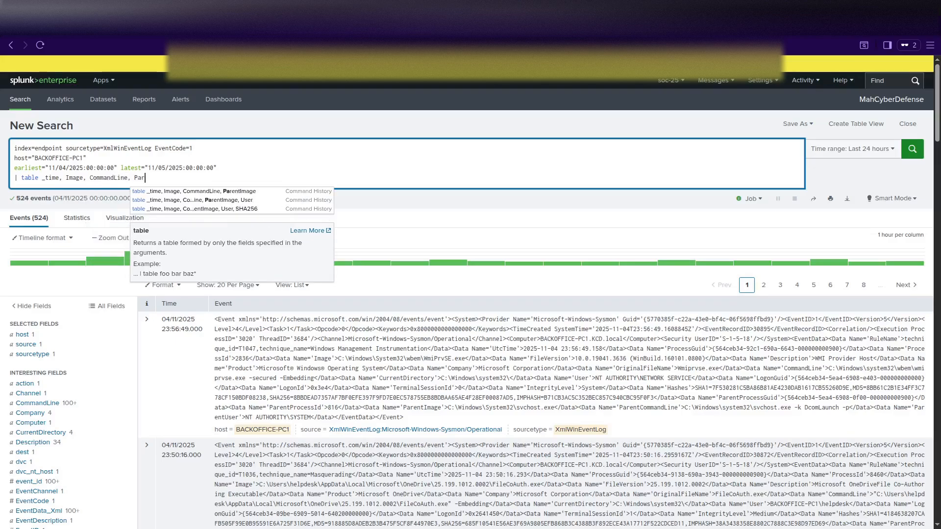
text(entImage, U)
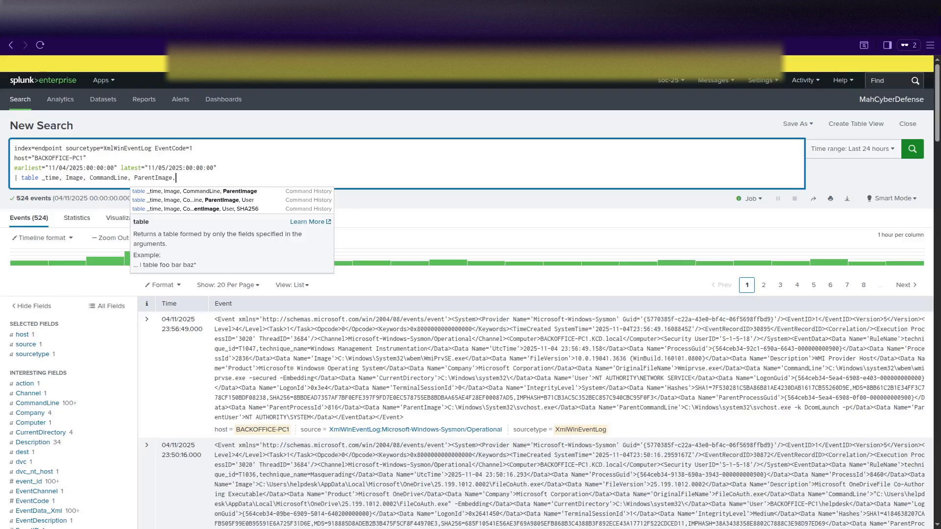
text(ser)
key(Return)
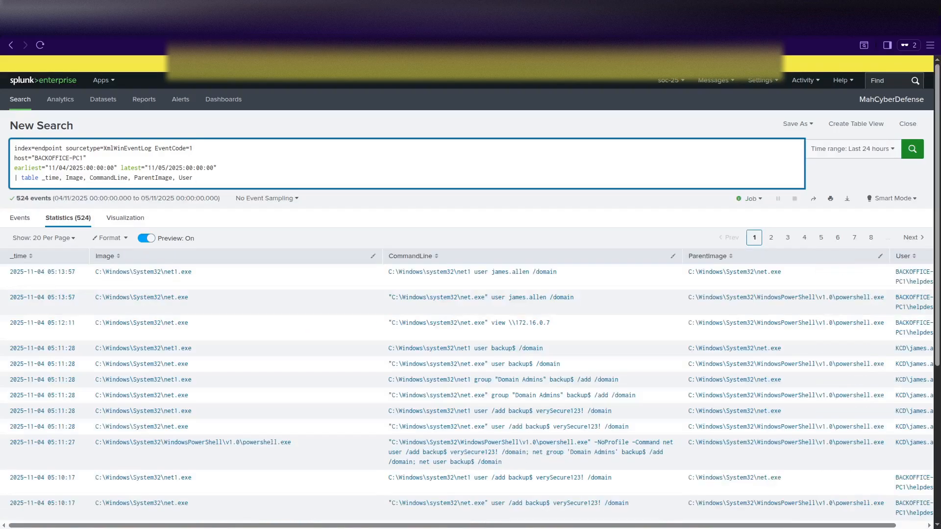
Begin a '| sort _time' line beneath the table command.
key(shift+Return)
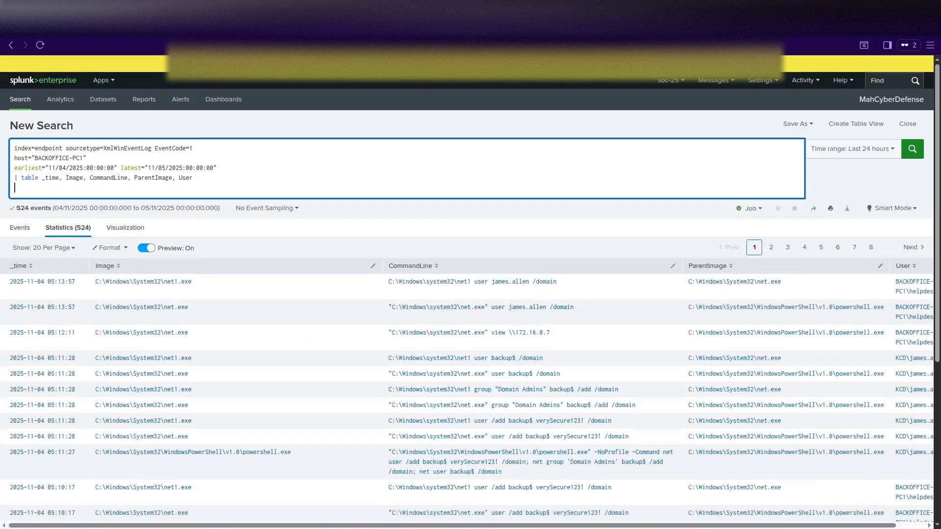
text(| Sor)
key(BackSpace)
key(BackSpace)
key(BackSpace)
text(s)
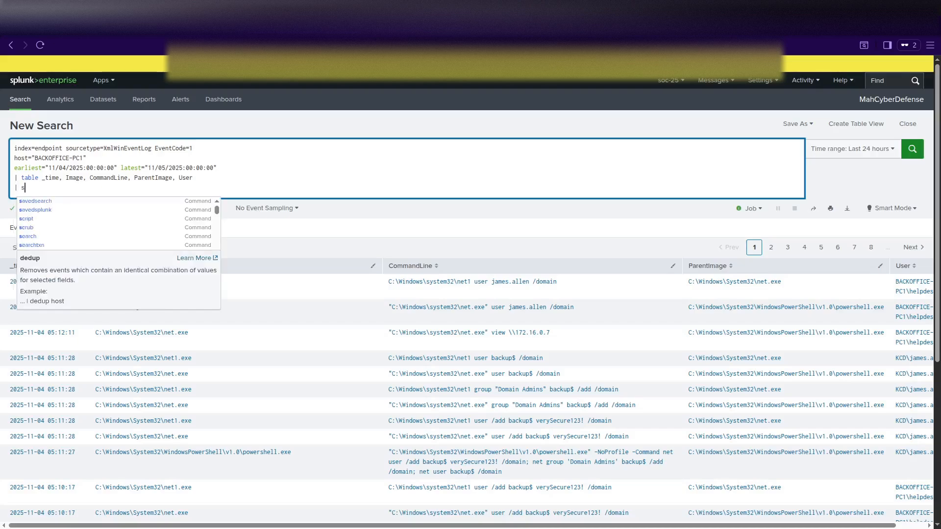
text(ort _)
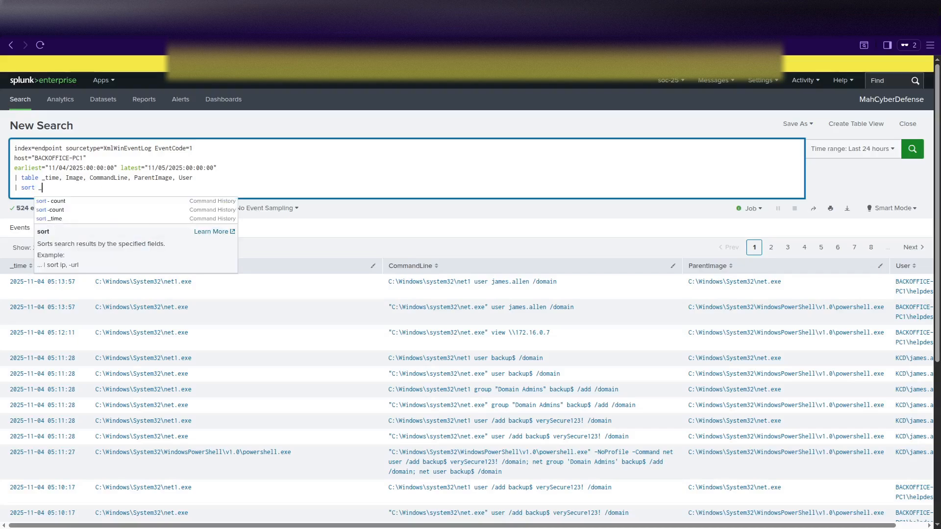
text(time)
key(Return)
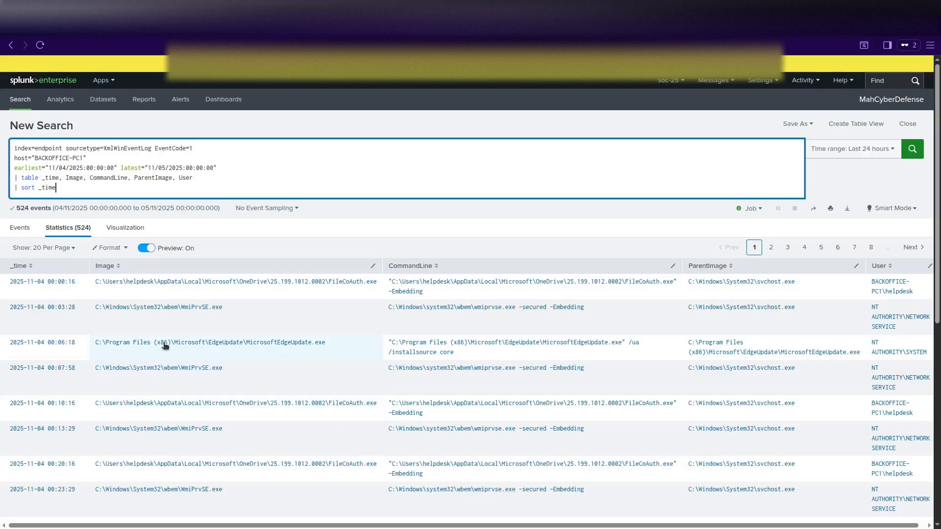
scroll(165, 346, down, 3)
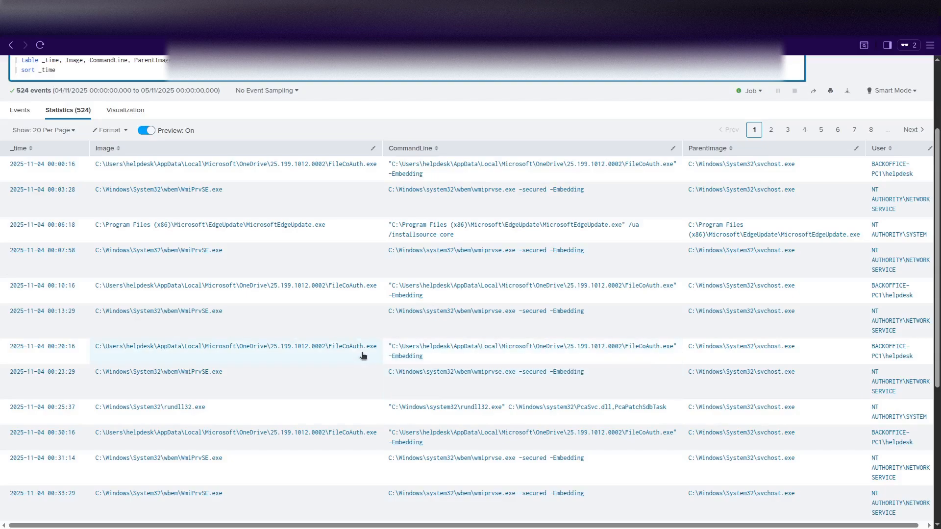
scroll(274, 340, down, 4)
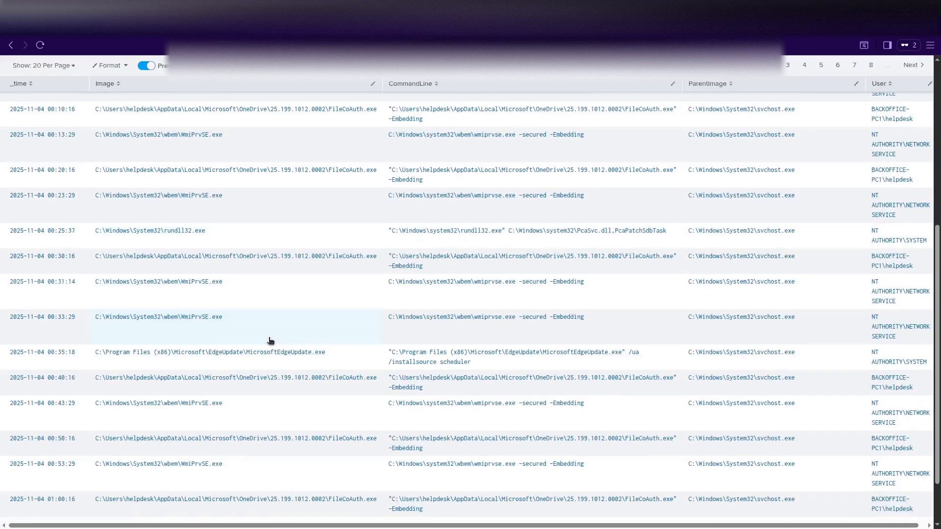
scroll(270, 341, down, 1)
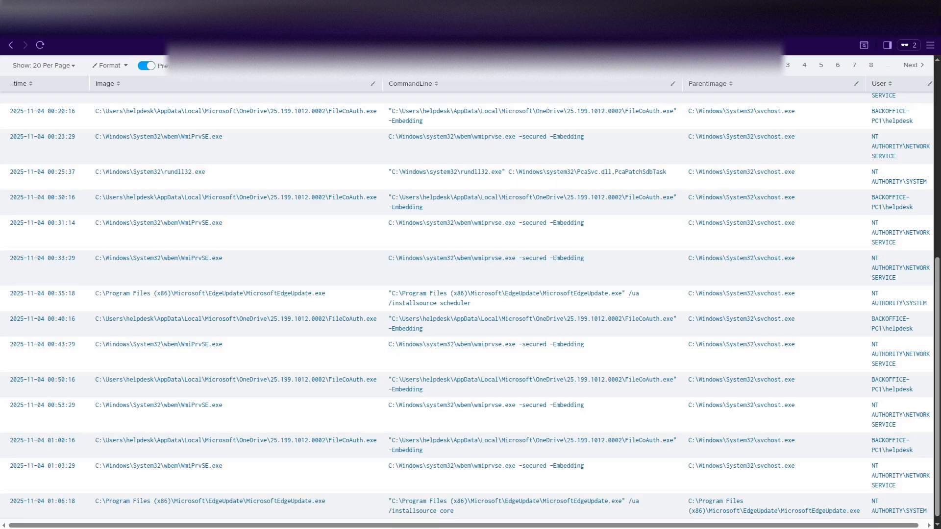
scroll(227, 361, down, 1)
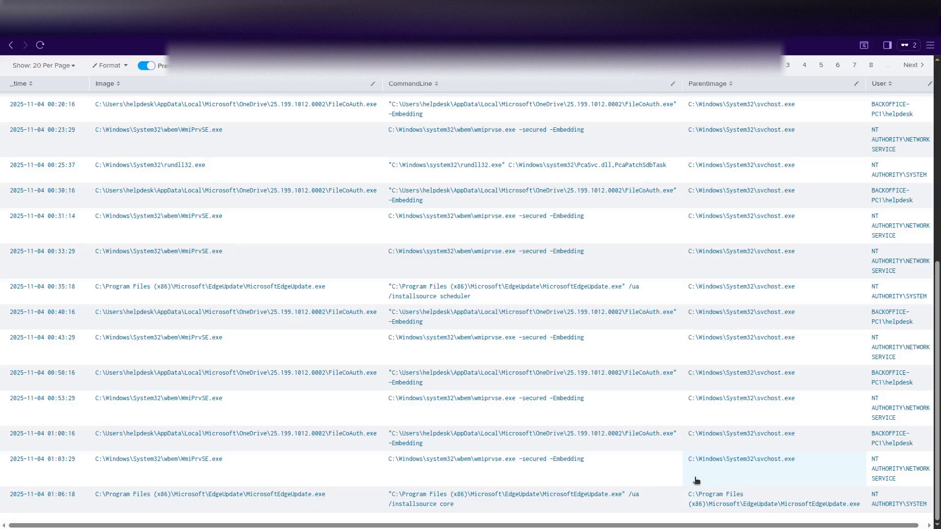
scroll(697, 480, up, 10)
Show page 2 of the time-sorted table and scroll through rows from 01:07:58 to 02:20:16.
click(771, 247)
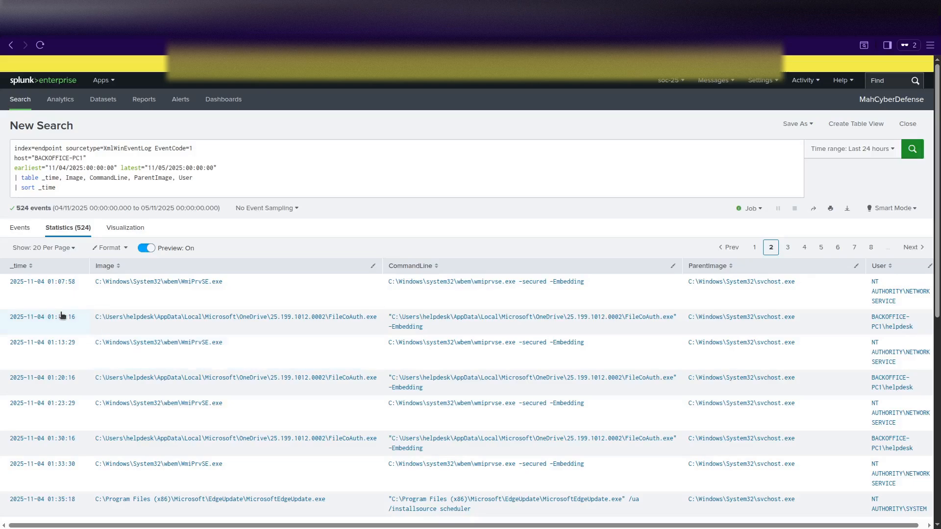
scroll(80, 302, down, 3)
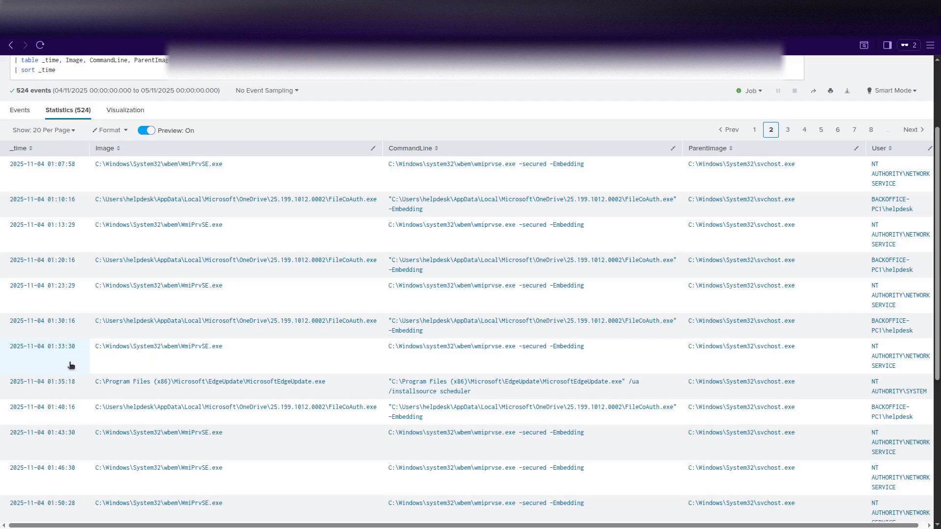
scroll(71, 365, down, 3)
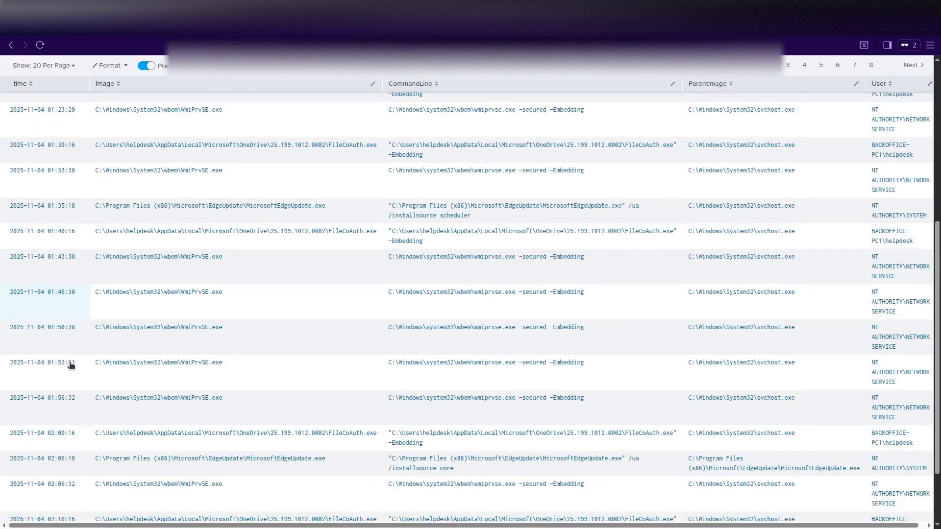
scroll(71, 365, down, 2)
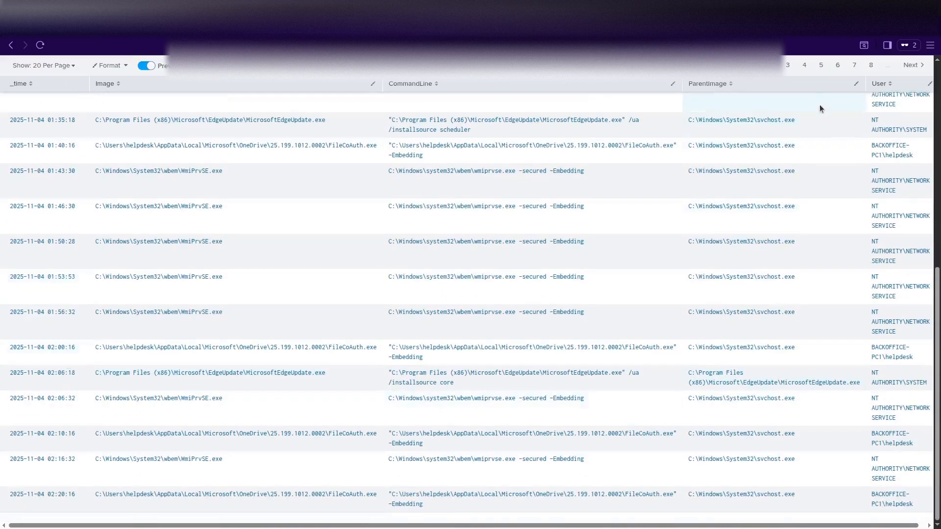
Show page 3 of the sorted table and review rows from 02:26:32, including whoami, systeminfo and findstr.
click(788, 65)
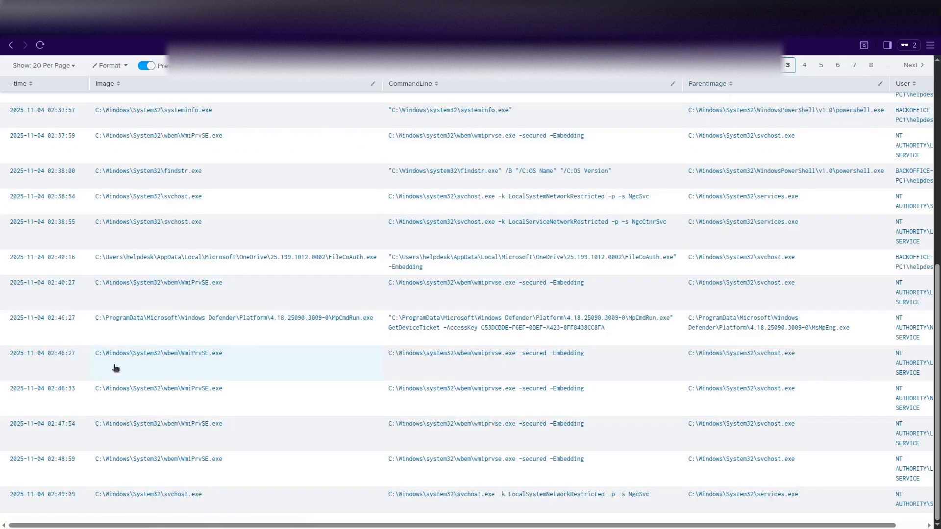
scroll(115, 366, up, 2)
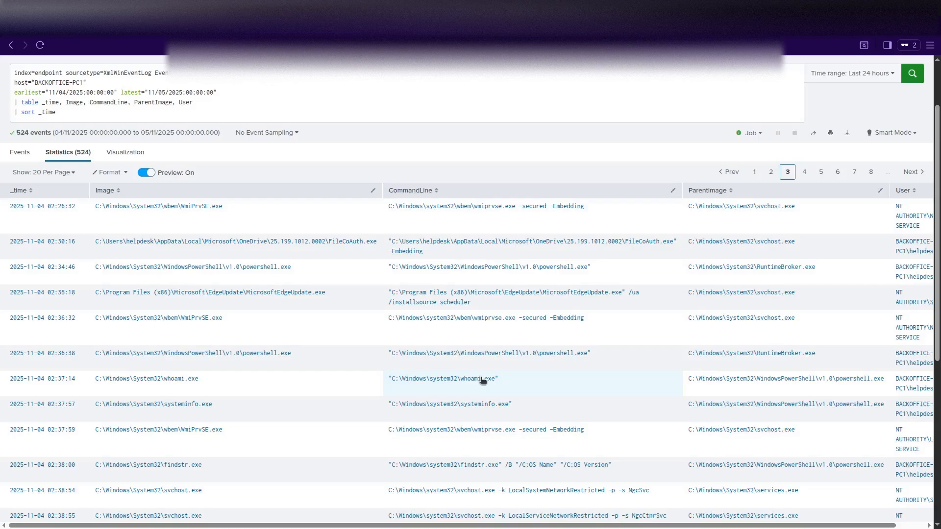
scroll(482, 381, down, 2)
scroll(473, 338, down, 2)
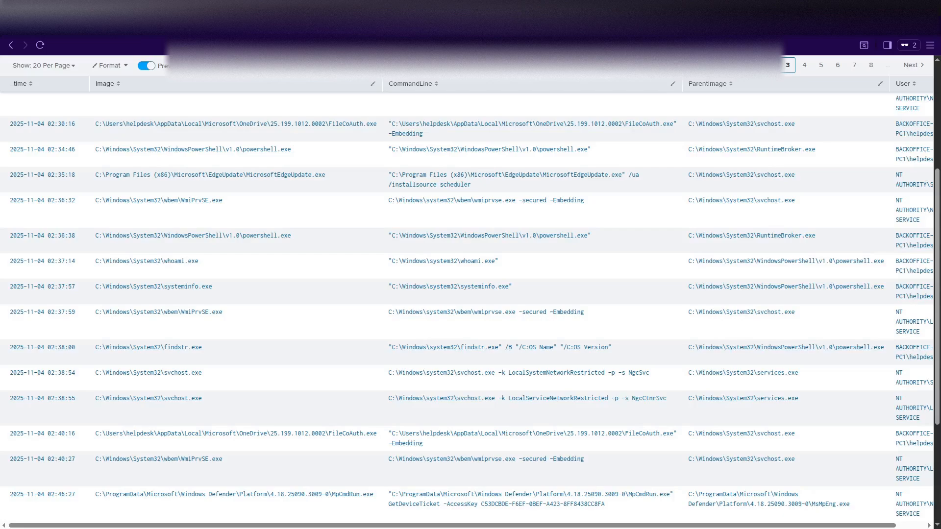
scroll(330, 381, down, 2)
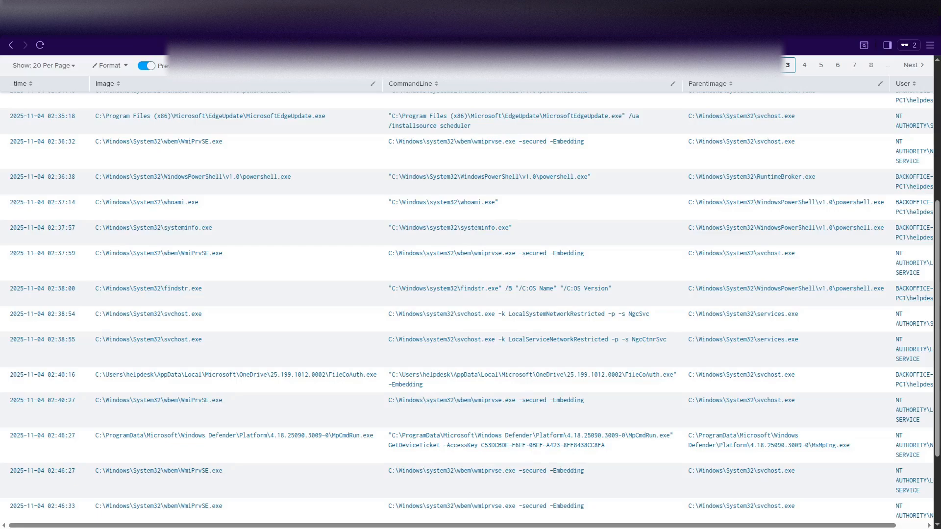
scroll(139, 177, up, 5)
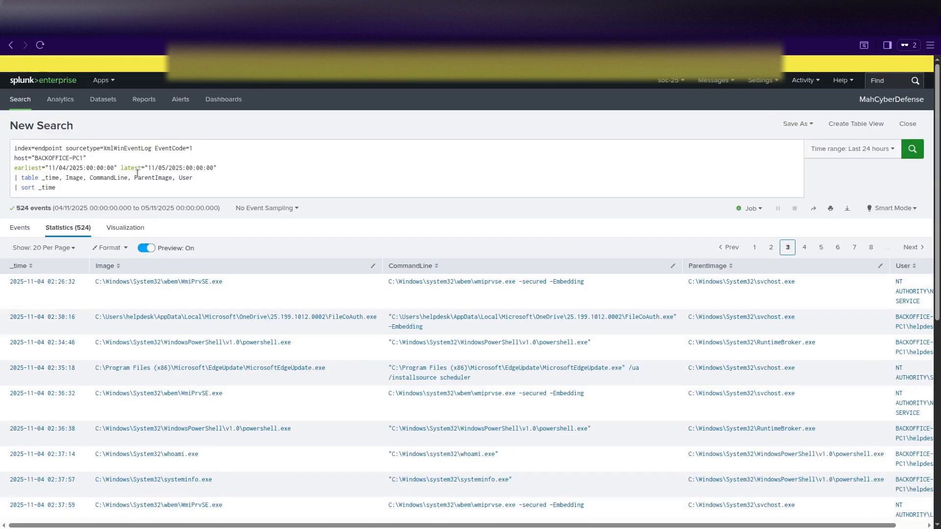
Set the query's earliest to 11/03/2025:18:00:00 and latest to 11/04/2025, returning 109 events.
click(78, 183)
key(BackSpace)
text(3)
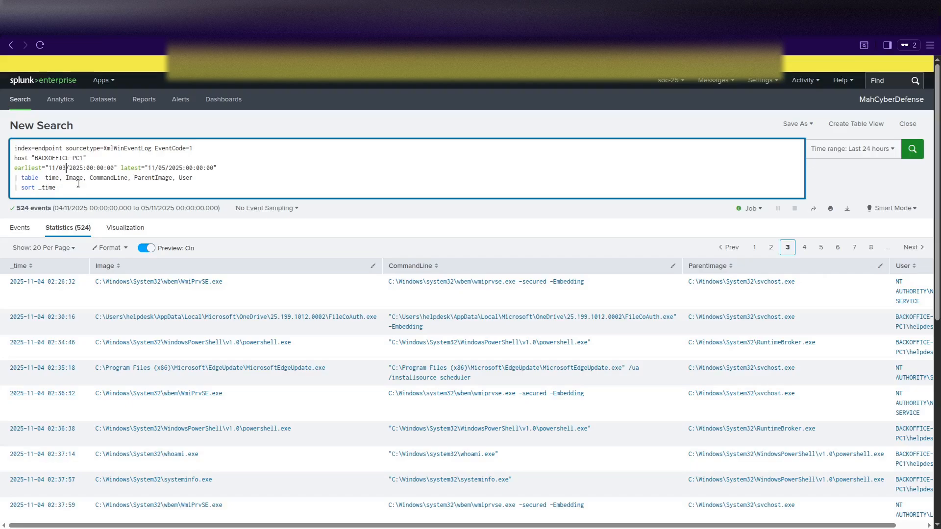
key(Return)
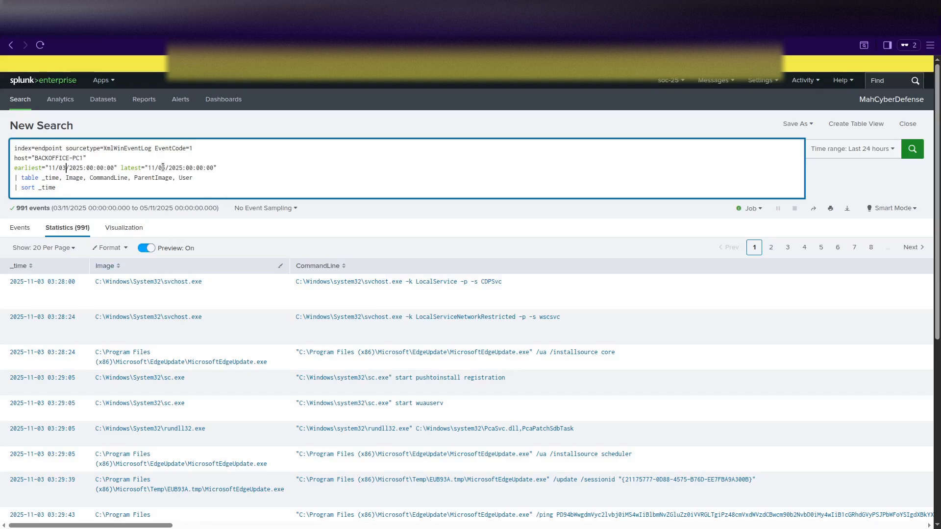
key(Right)
key(Right)
key(Right)
key(Right)
key(Right)
key(Right)
key(Right)
key(Right)
key(Right)
key(Right)
key(Right)
key(Right)
key(Right)
key(Right)
key(Right)
key(Right)
key(Right)
key(Right)
key(Right)
key(Right)
key(BackSpace)
text(4)
key(Return)
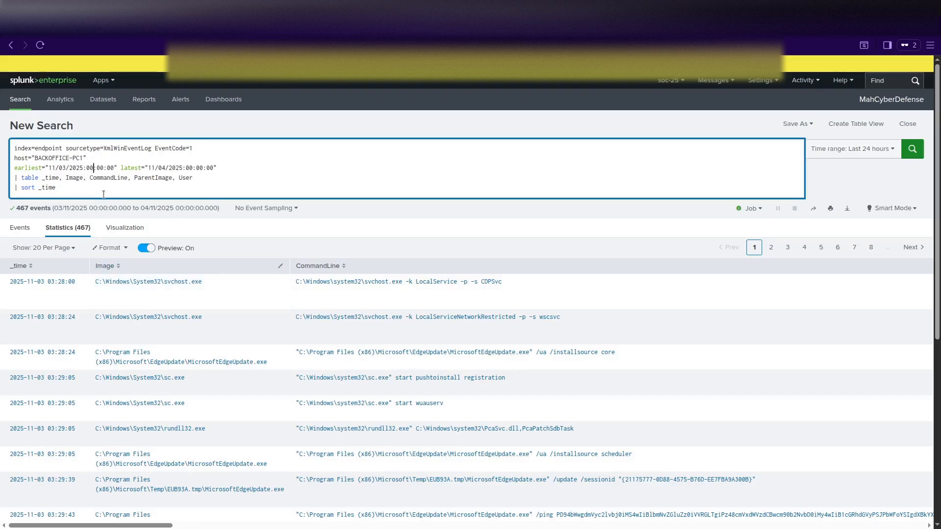
key(BackSpace)
key(BackSpace)
key(BackSpace)
text(1)
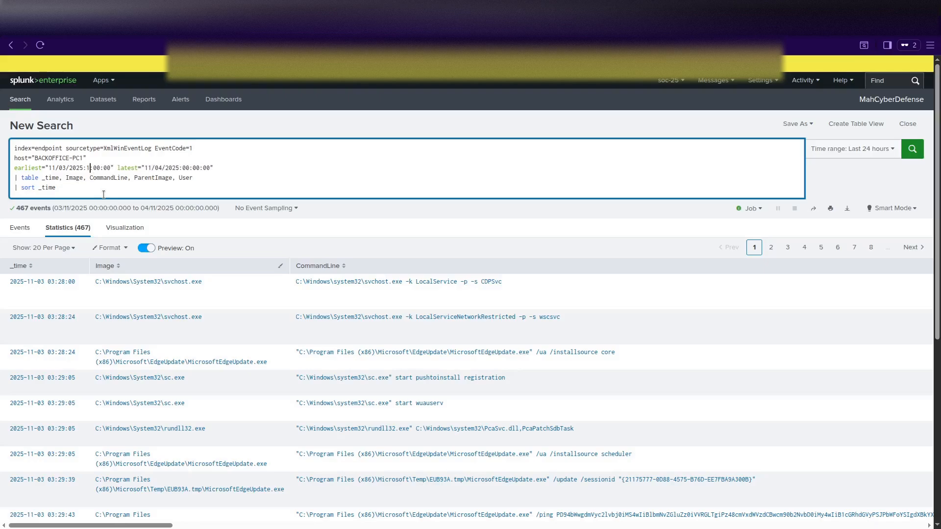
text(8)
key(Return)
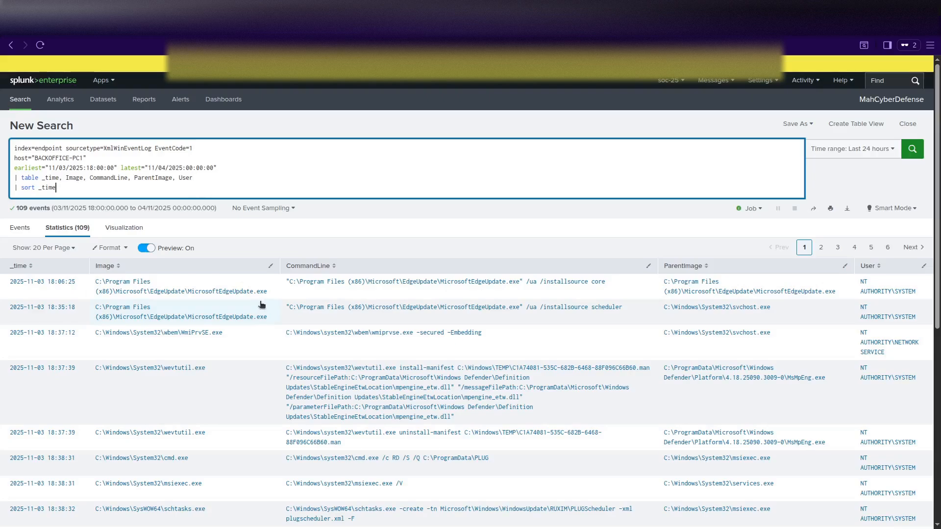
scroll(261, 304, down, 3)
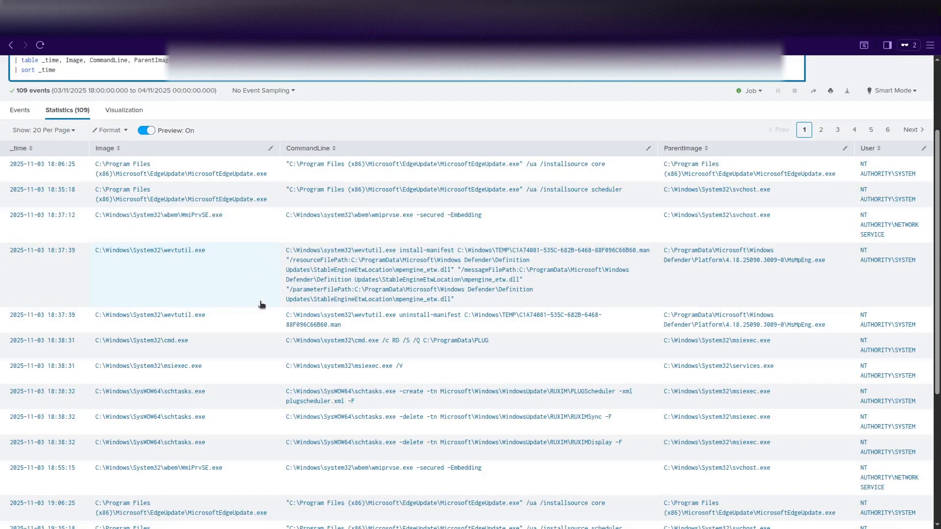
scroll(261, 305, down, 3)
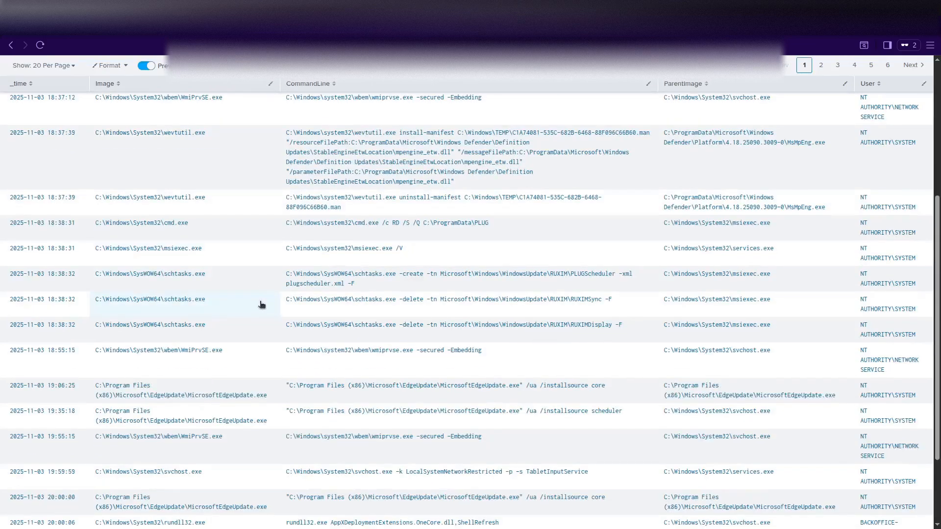
scroll(261, 304, down, 3)
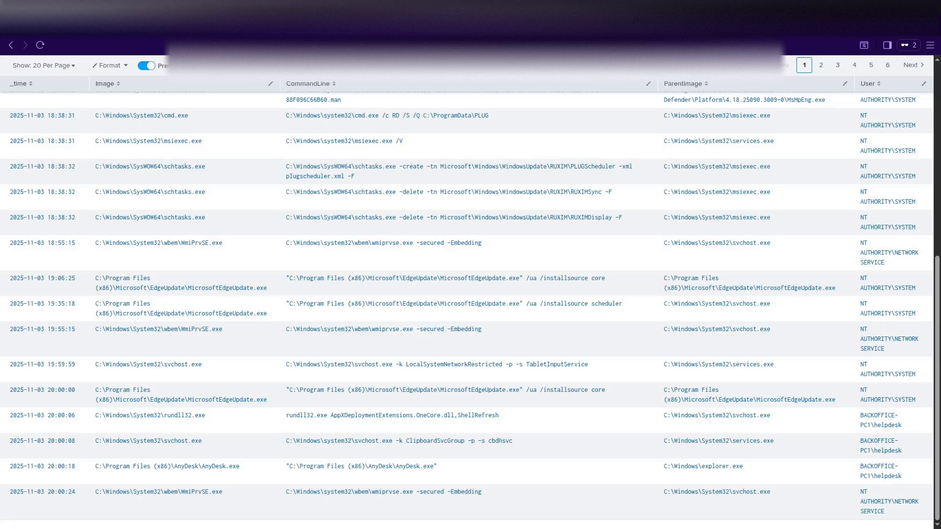
Show page 2 of the 109 events and review rows from 20:00:25, including AnyDesk.exe --control.
click(821, 64)
scroll(275, 373, up, 7)
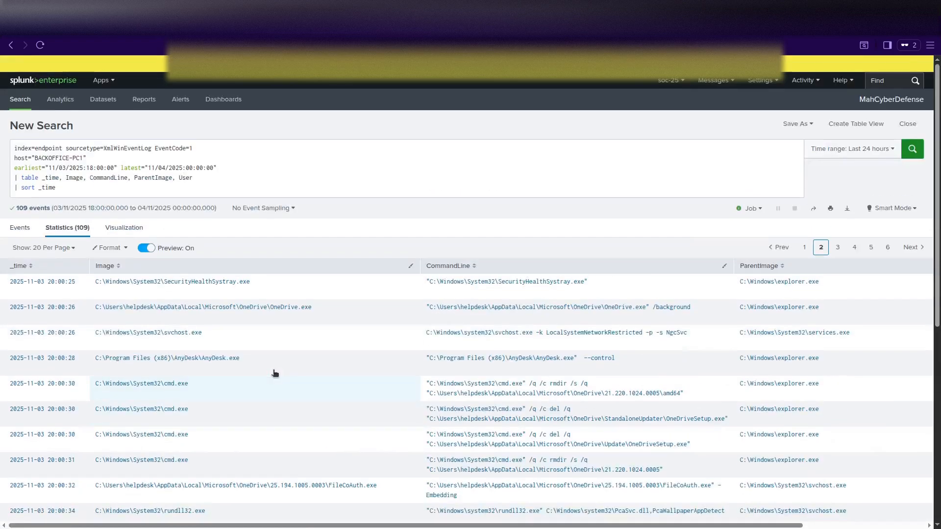
scroll(275, 374, down, 3)
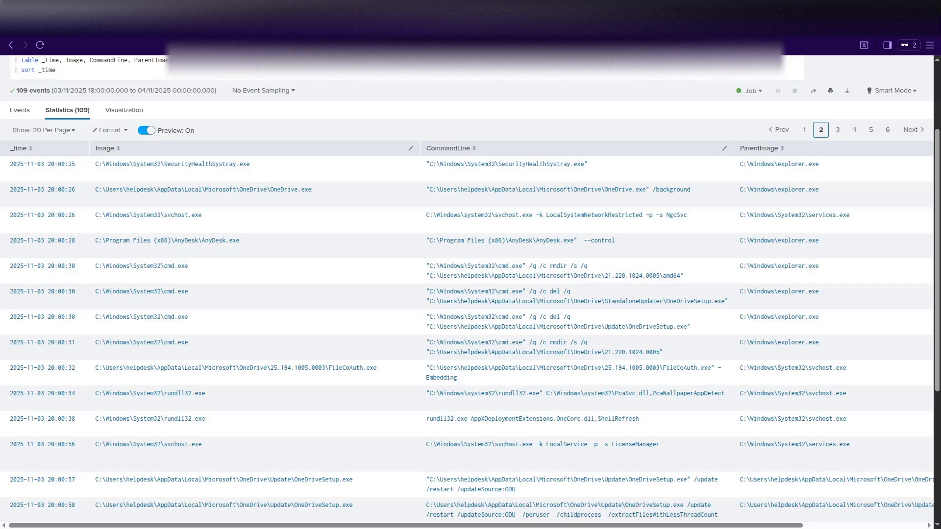
scroll(237, 284, up, 3)
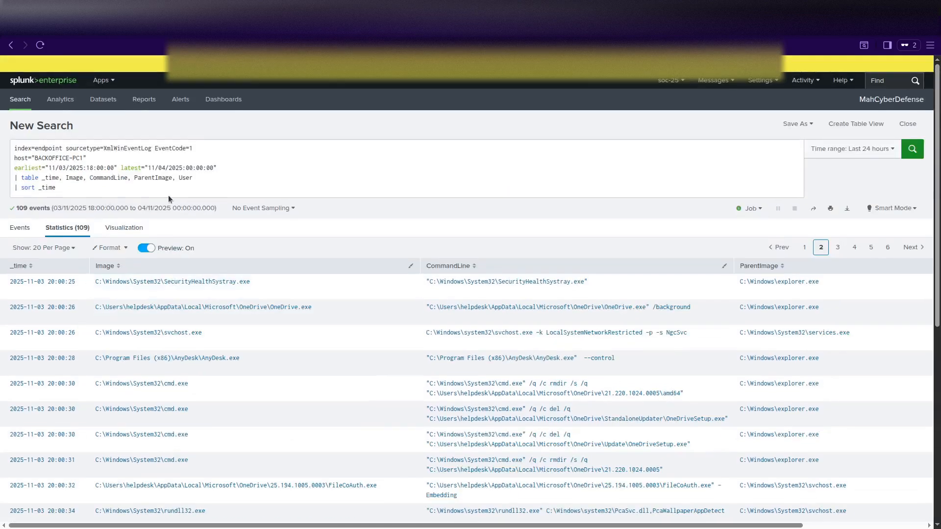
Add an Image="*AnyDesk*" line below the time range and run it, leaving two AnyDesk.exe events.
click(225, 167)
key(Return)
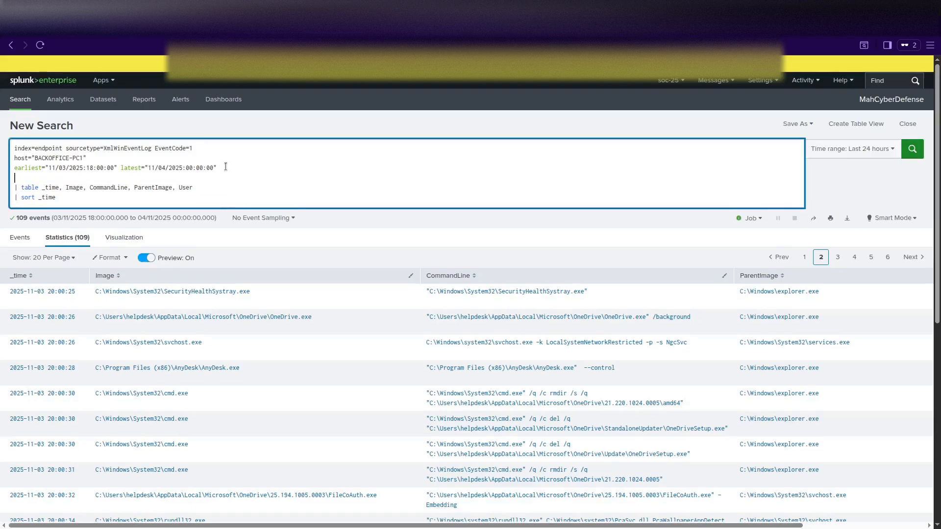
text(Image)
text(=)
text(*AnyDesk*")
key(Left)
key(Left)
key(Left)
key(Left)
key(Left)
key(Left)
key(Left)
key(Left)
text(")
key(Return)
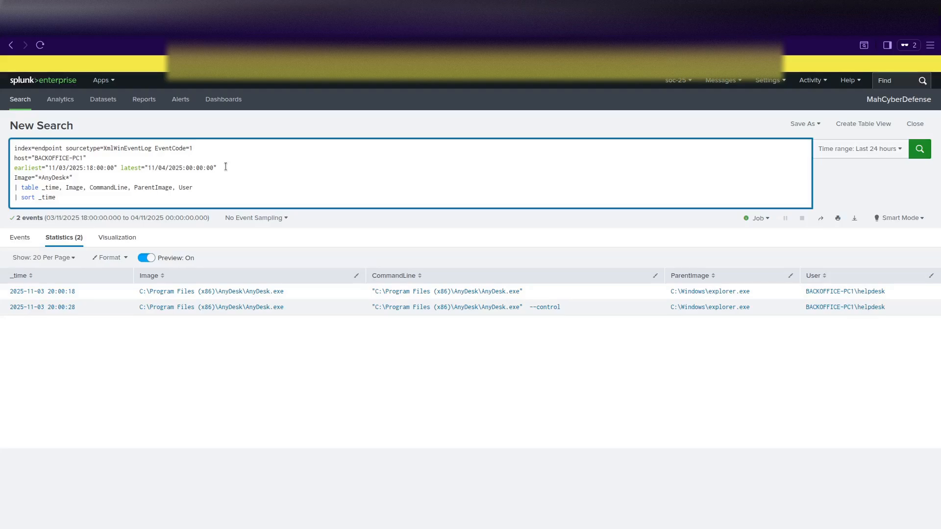
Move the AnyDesk search start to 00:00 on 3 Nov, showing 5 launches, and select the XmlWinEventLog sourcetype.
click(96, 171)
key(BackSpace)
key(BackSpace)
text(00)
key(Return)
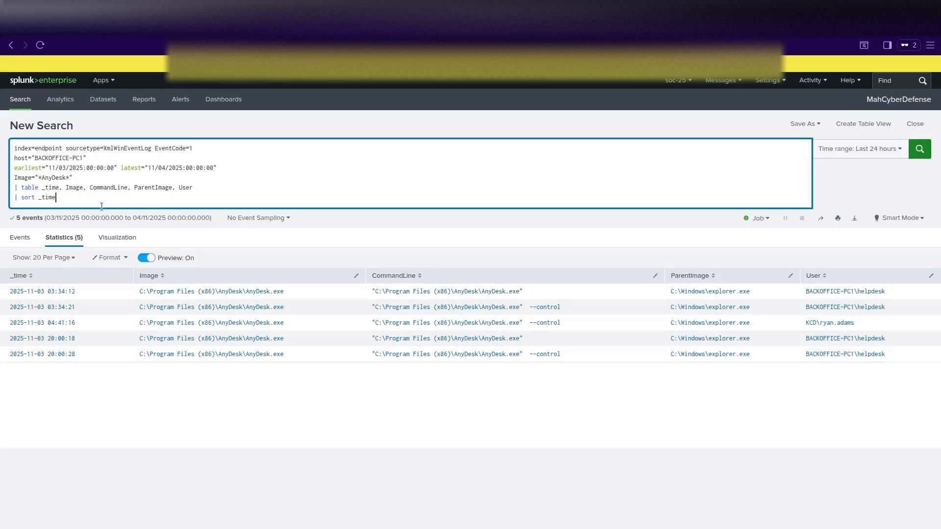
drag(73, 197, 21, 197)
drag(66, 148, 105, 150)
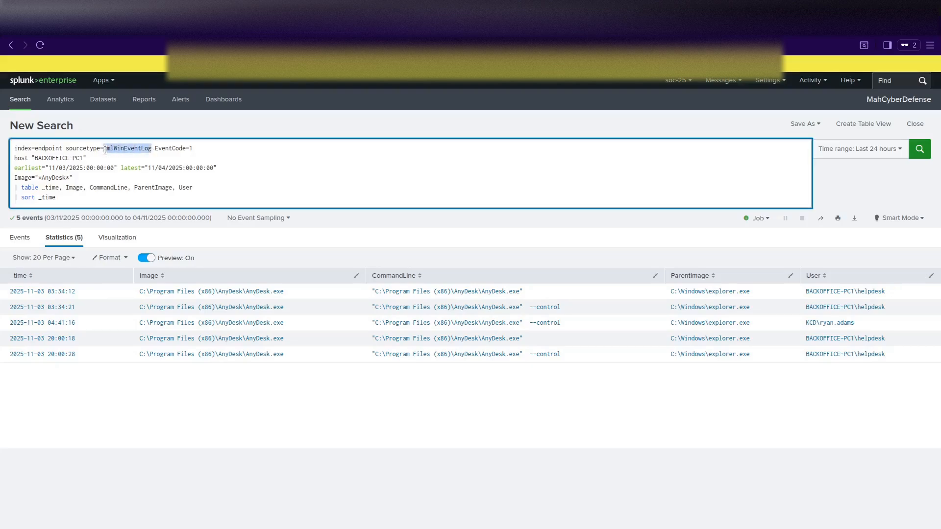
Change the sourcetype to WinEventLog, EventCode to 4624, and add an Account_Name="helpdesk" line.
text(WinE)
text(ventLo)
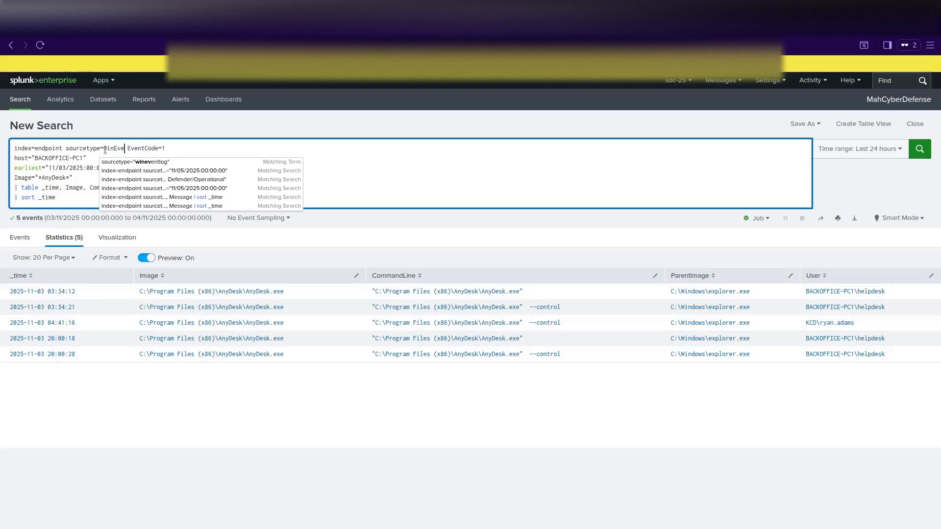
text(g)
click(203, 148)
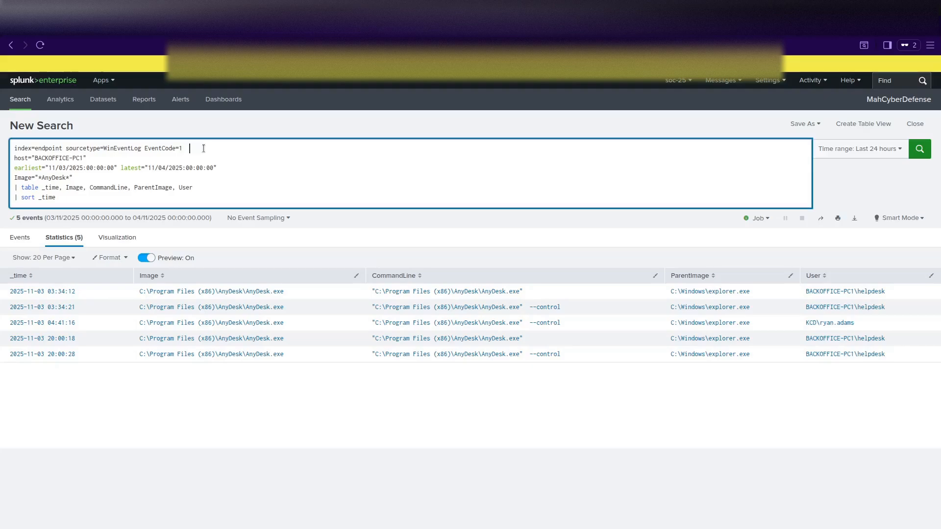
key(BackSpace)
key(BackSpace)
text(462)
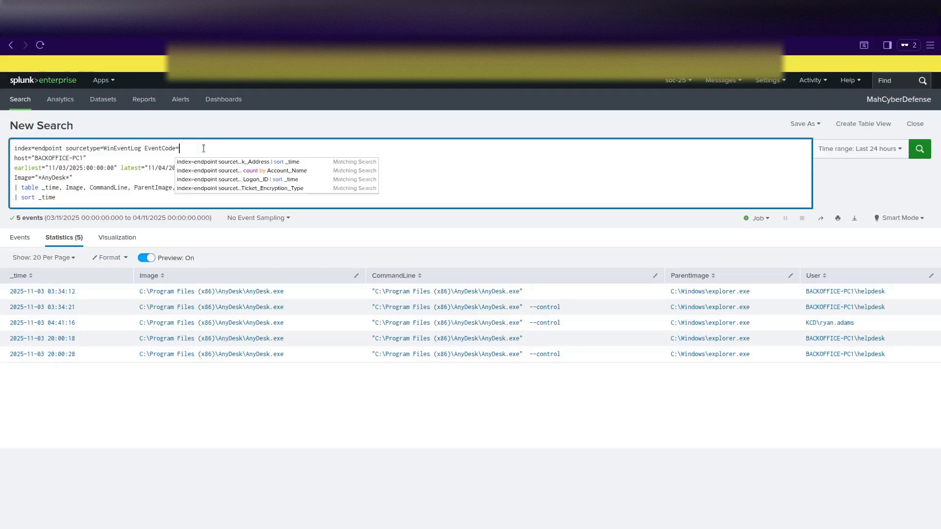
text(4)
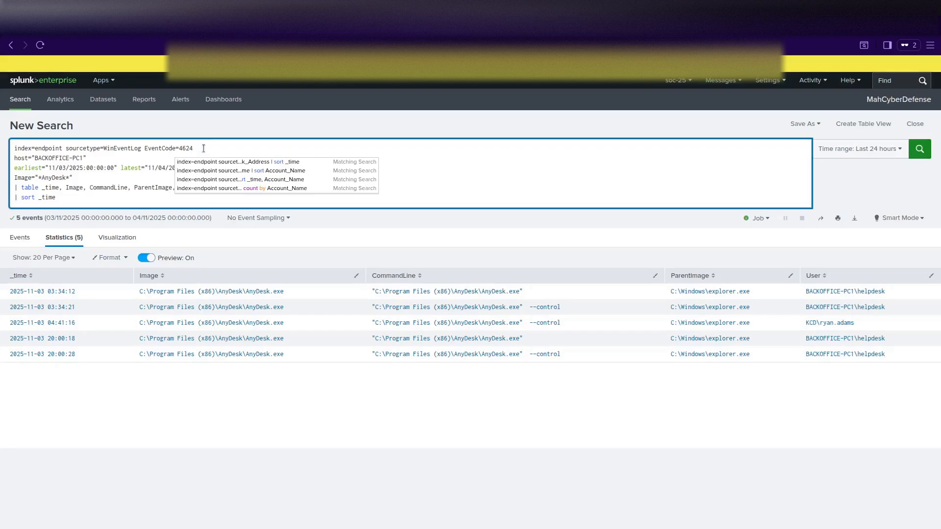
click(104, 160)
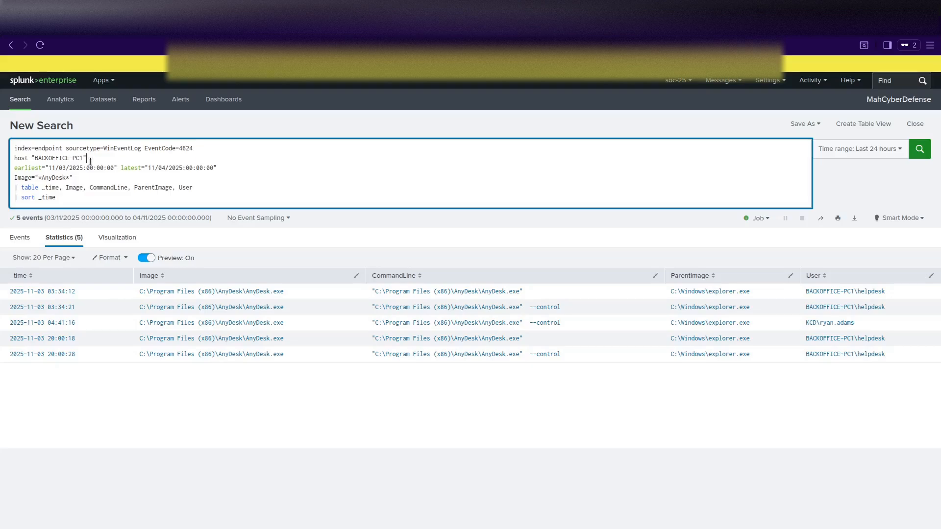
key(shift+Return)
text(Account)
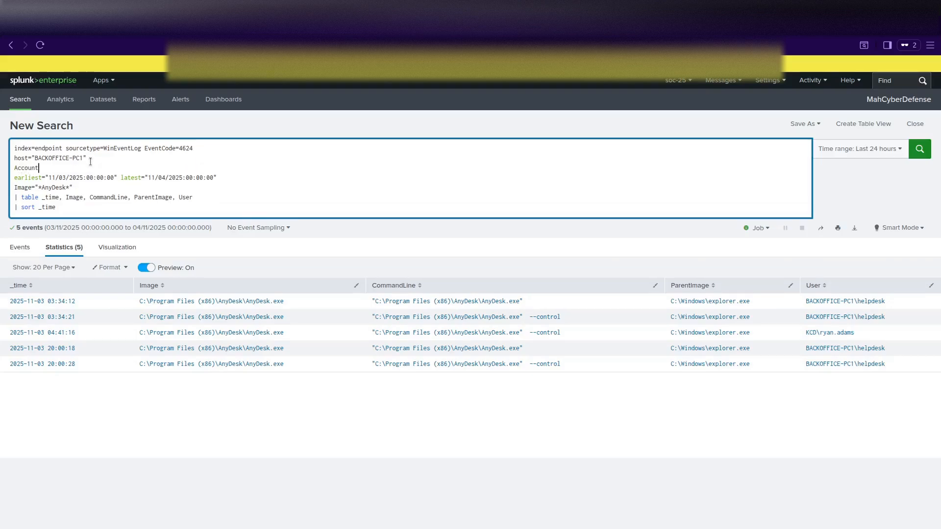
text(_Name="helpdesk")
Set the time window to start at 19:00 and end at 05:00.
click(92, 179)
key(BackSpace)
key(BackSpace)
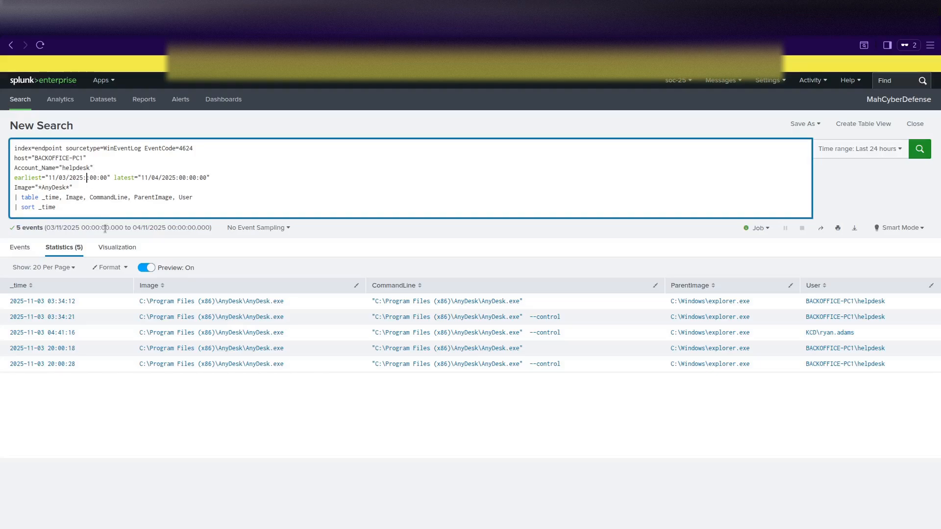
text(19)
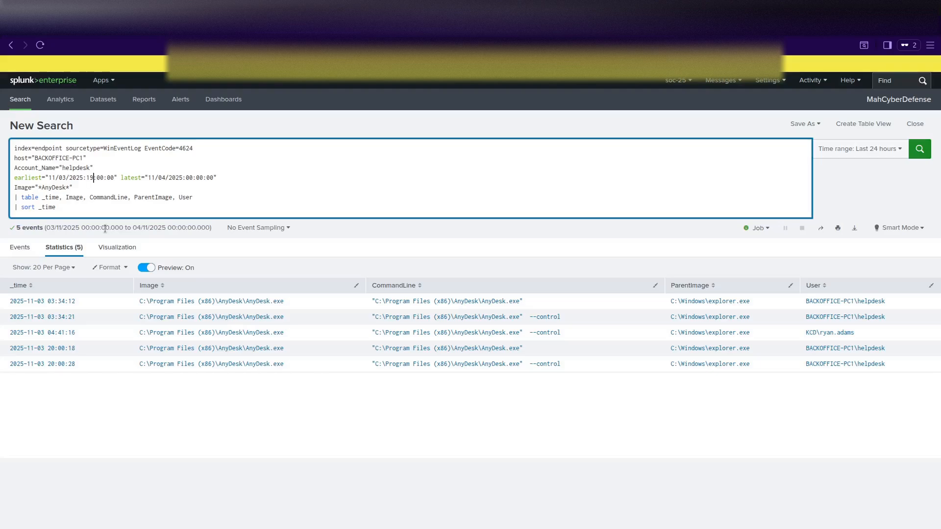
double_click(190, 178)
text(05)
Delete the table and sort lines from the query and run the search.
click(175, 186)
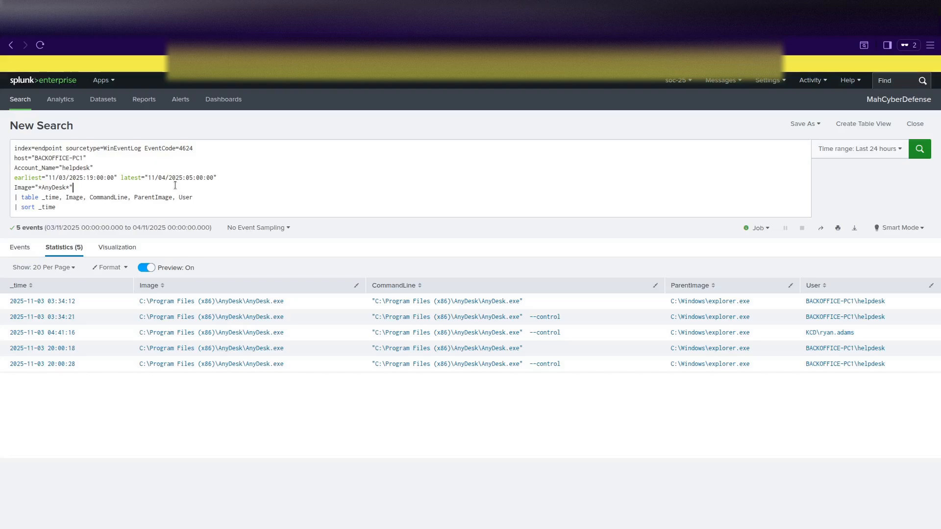
click(175, 186)
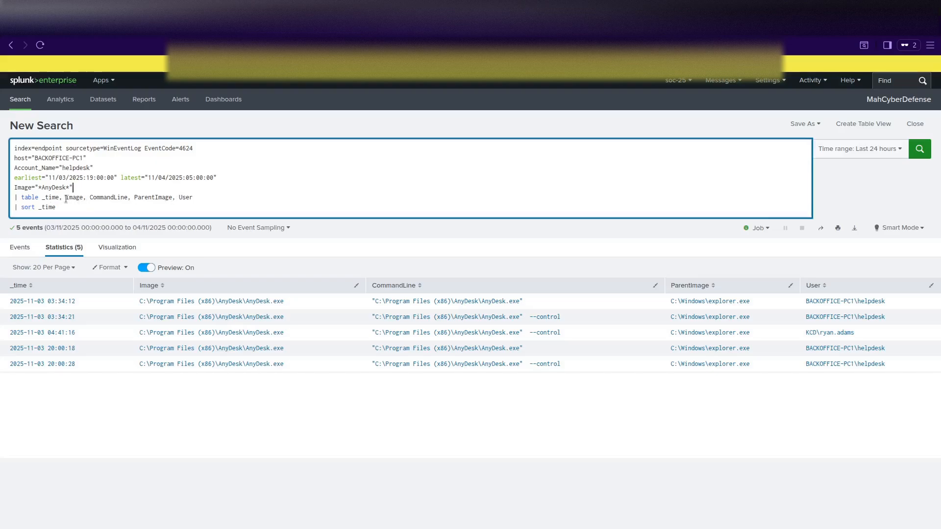
drag(65, 198, 227, 201)
key(BackSpace)
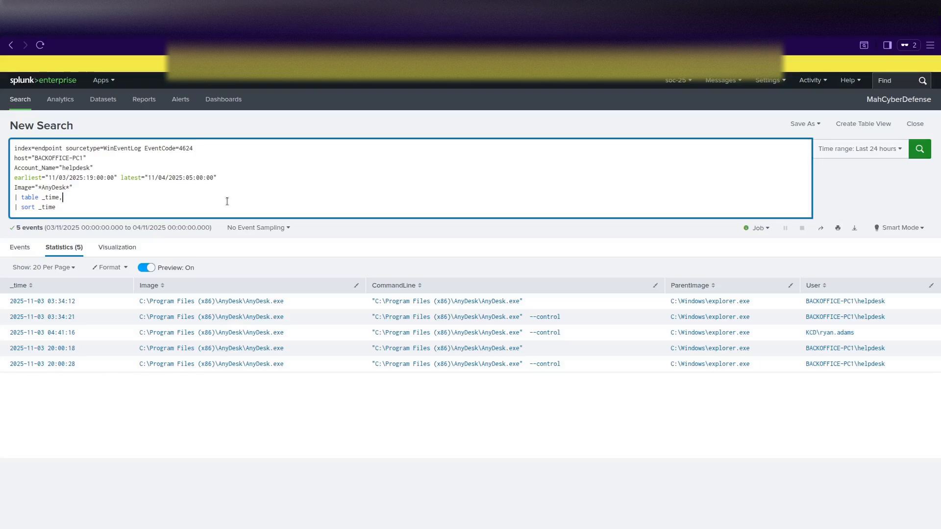
key(BackSpace)
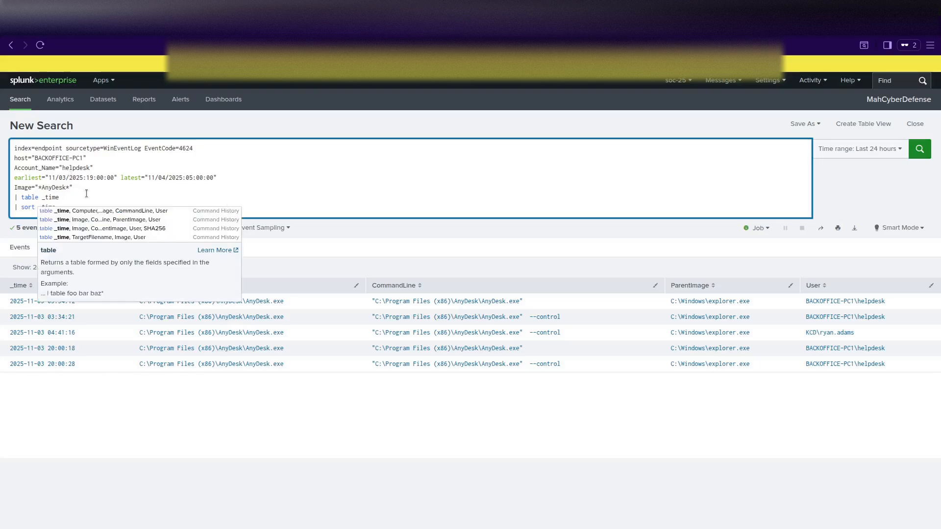
click(62, 209)
drag(62, 209, 1, 198)
key(BackSpace)
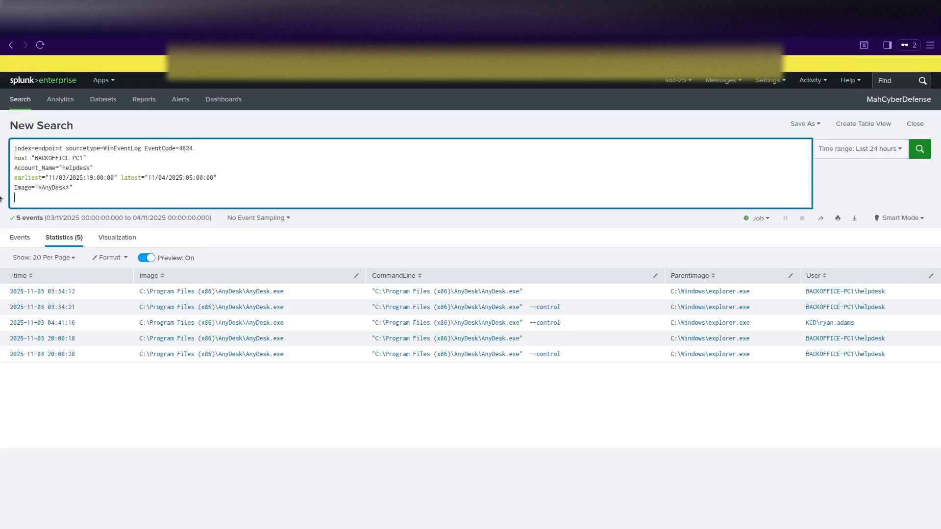
key(BackSpace)
key(Return)
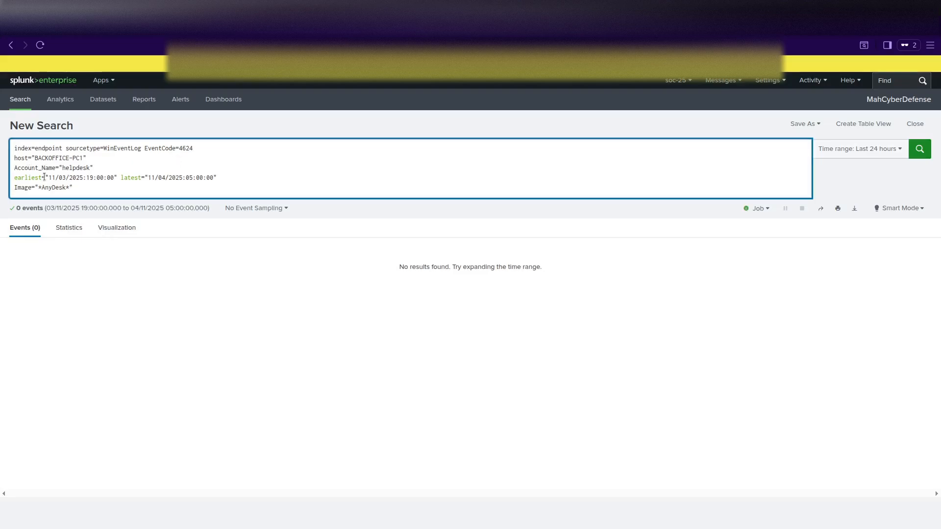
Rename host to ComputerName, then remove the ComputerName and Account_Name filter lines and rerun.
key(BackSpace)
key(BackSpace)
key(BackSpace)
key(BackSpace)
text(ComputerName)
drag(98, 168, 3, 161)
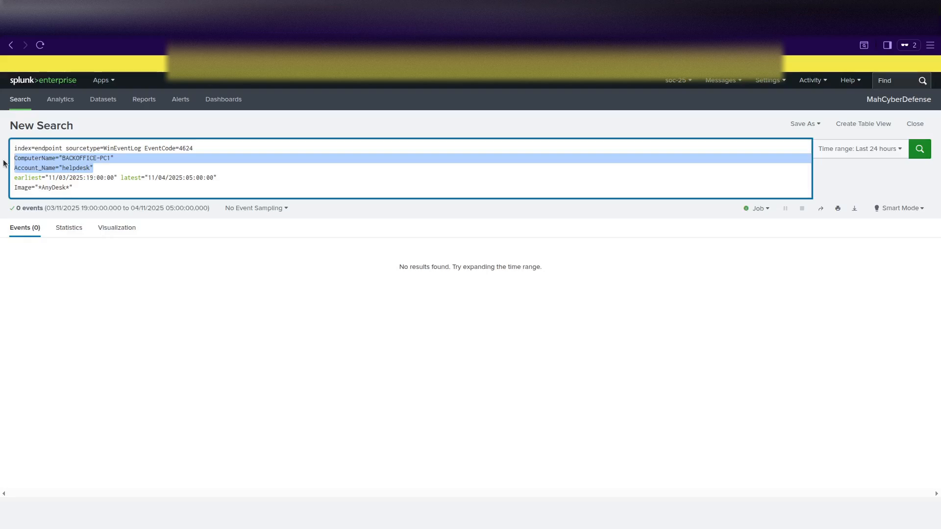
key(BackSpace)
key(Delete)
key(Return)
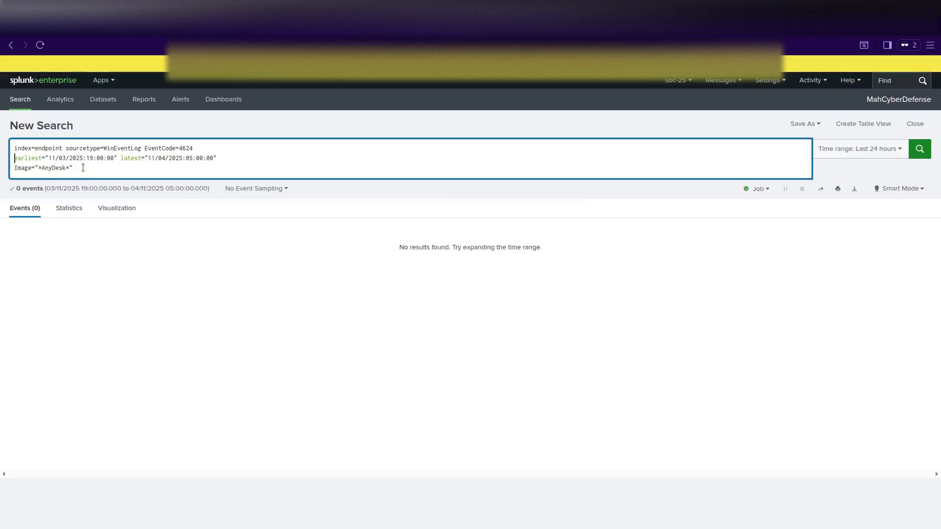
Remove the AnyDesk Image filter and rerun, returning 17,161 logon events.
drag(82, 168, 2, 171)
key(BackSpace)
key(BackSpace)
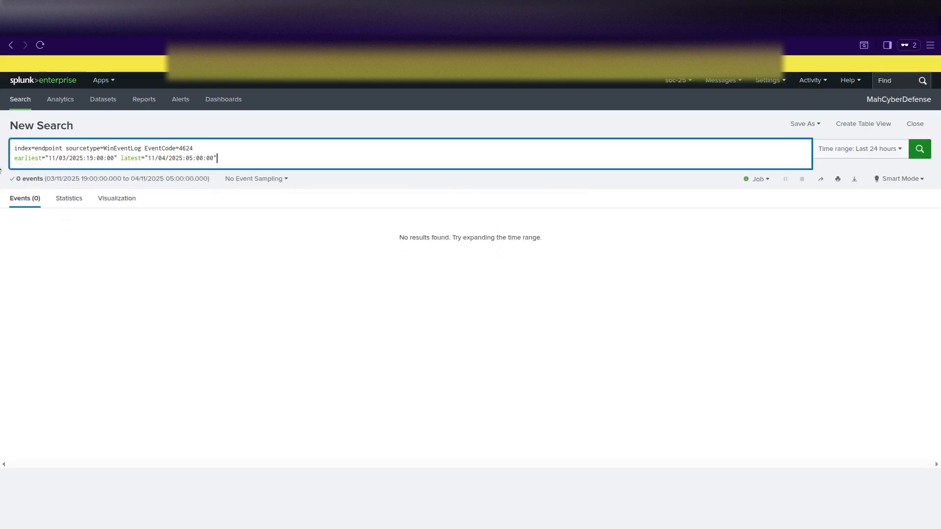
key(Return)
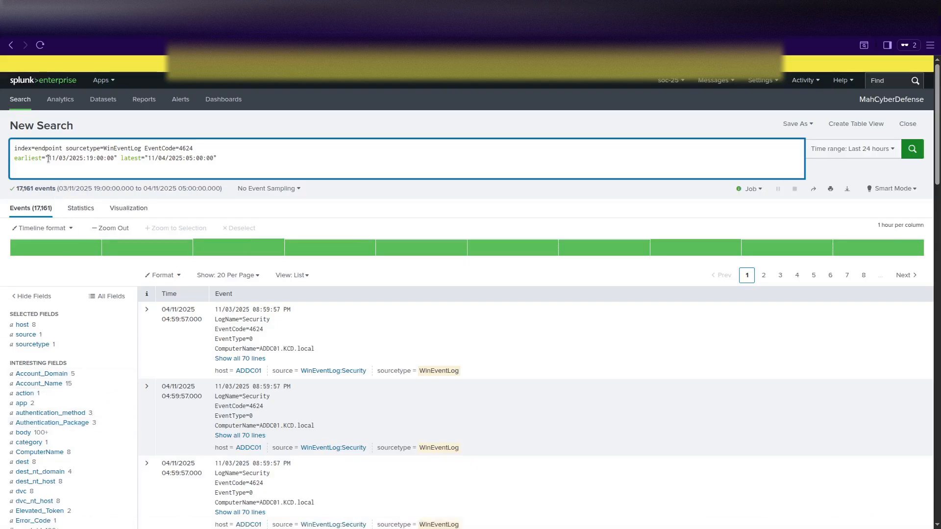
Review the first 4624 event's full field list, then show host counts (KCD-EXCH01 12,285, BACKOFFICE-PC1 103).
text(Account_Name=")
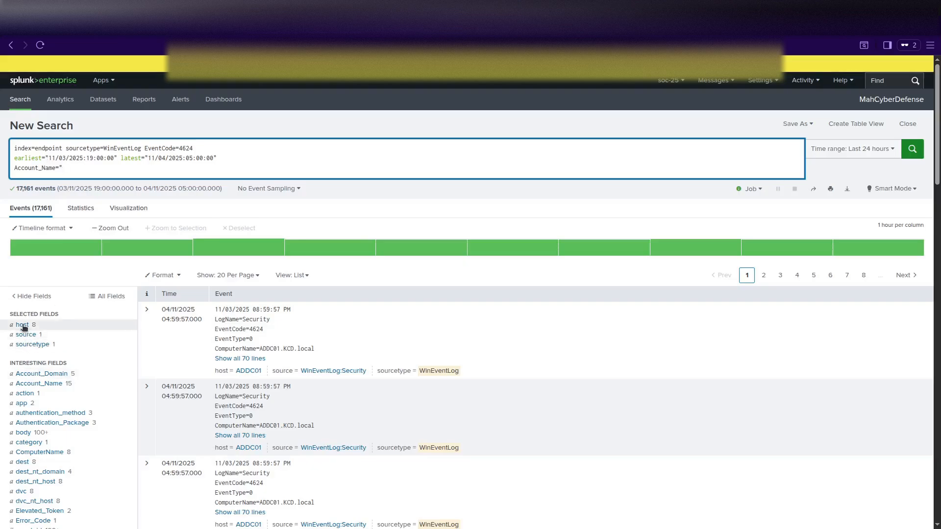
click(147, 311)
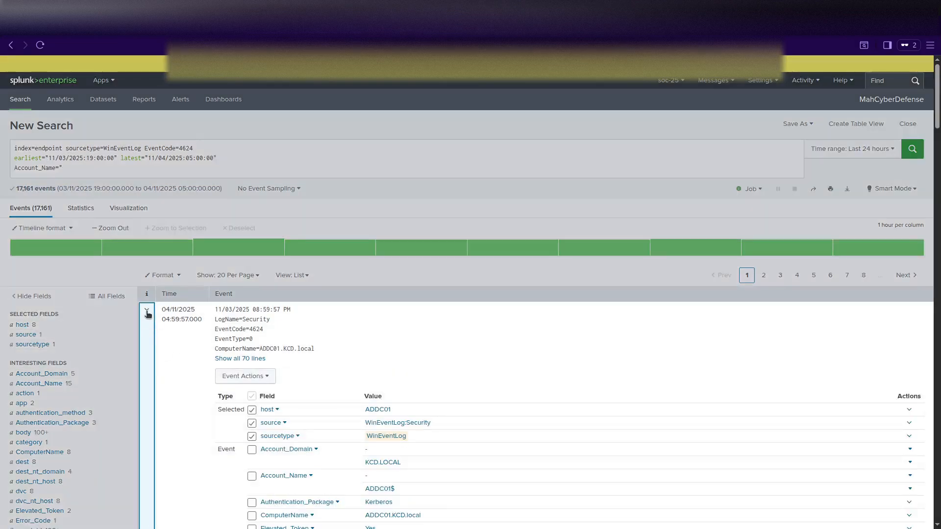
scroll(179, 401, down, 3)
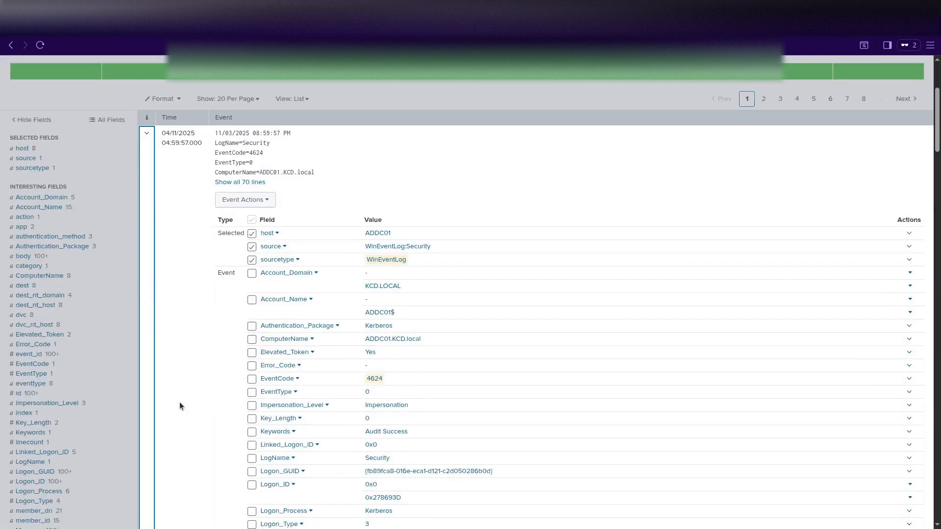
scroll(180, 403, down, 3)
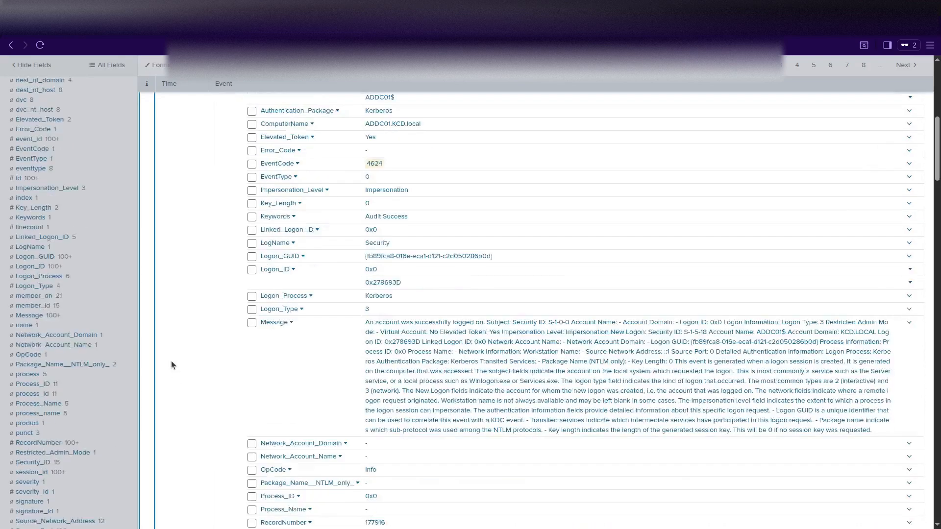
scroll(171, 363, up, 2)
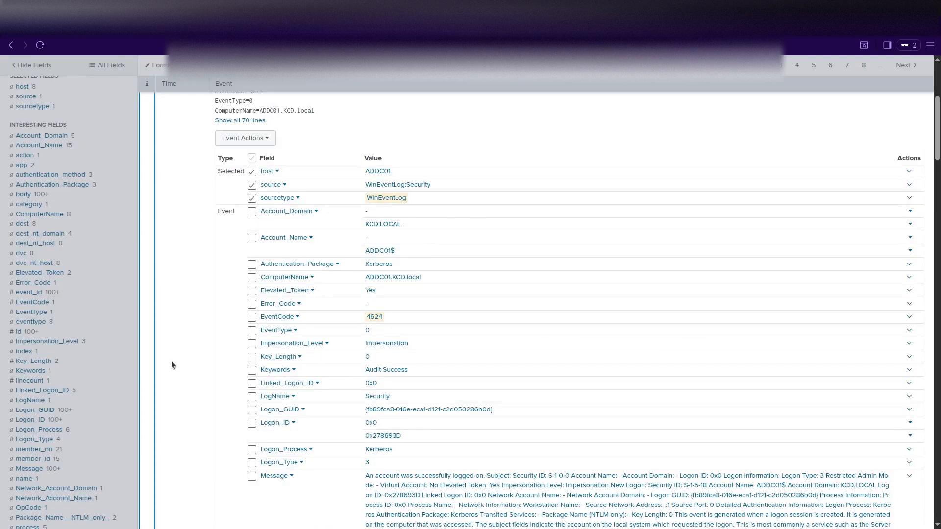
scroll(172, 361, up, 1)
scroll(172, 360, down, 6)
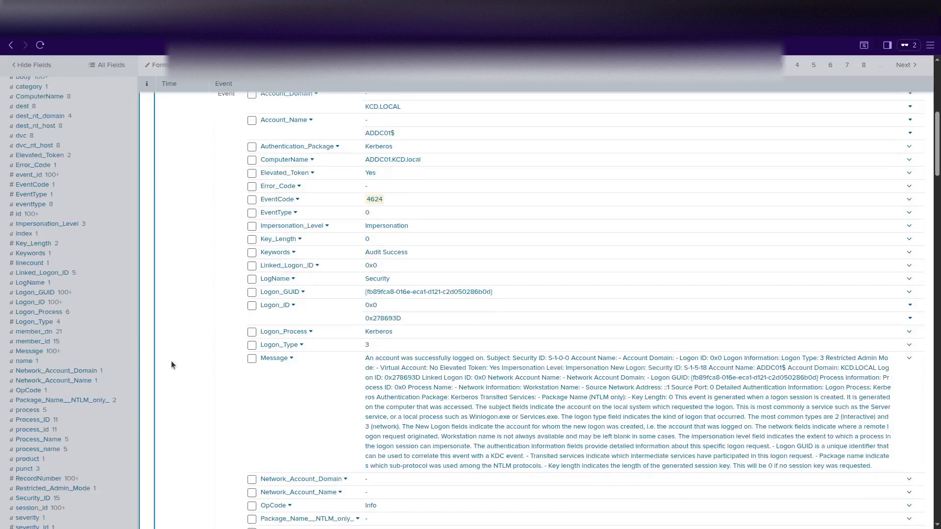
scroll(172, 365, down, 1)
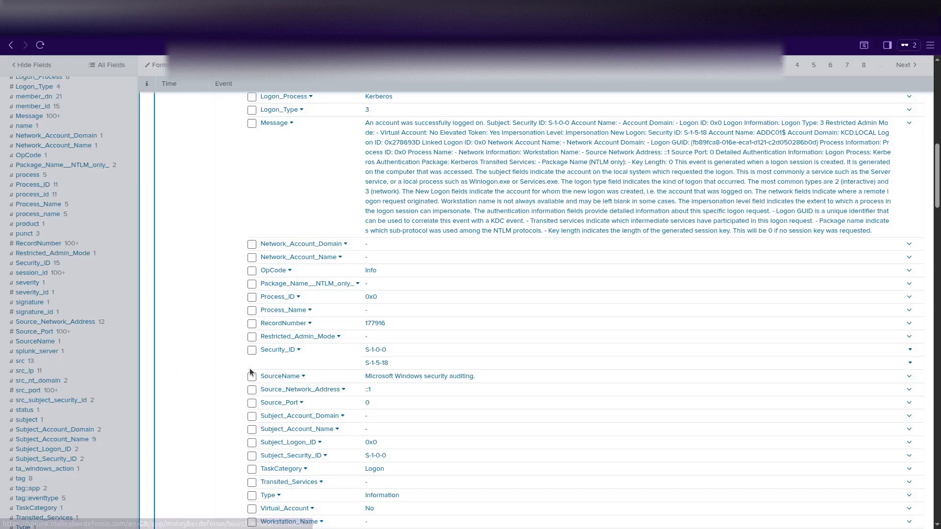
scroll(208, 363, up, 7)
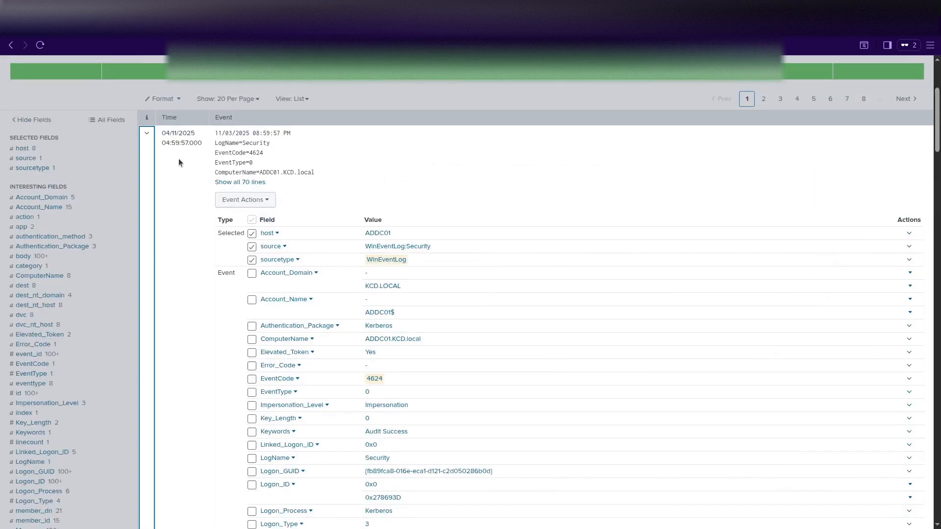
click(147, 133)
click(23, 148)
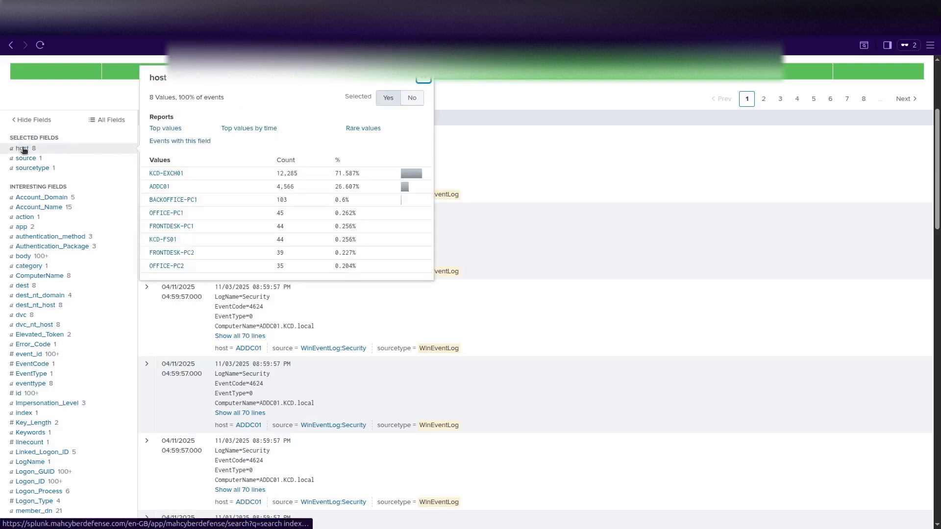
Filter to host="BACKOFFICE-PC1", placing it on its own line above the time range, returning 103 events.
click(173, 200)
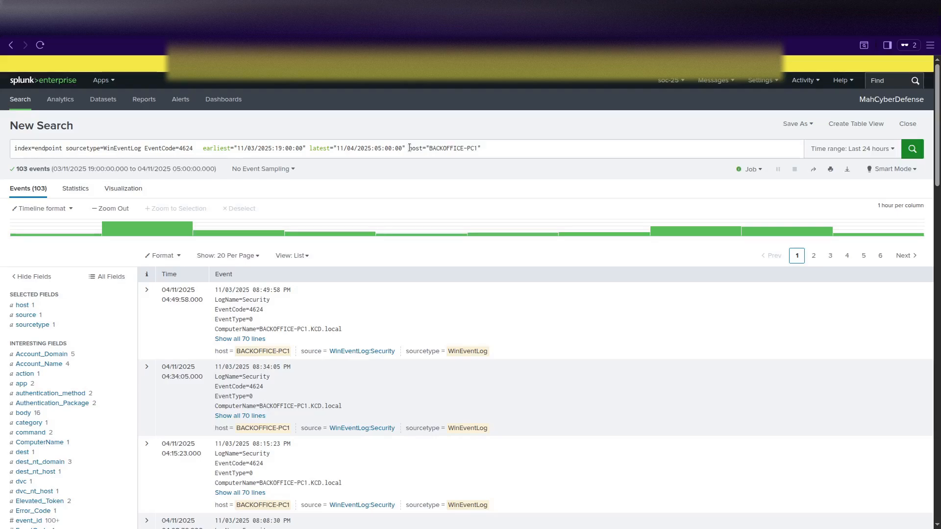
drag(410, 148, 486, 150)
key(ctrl+c)
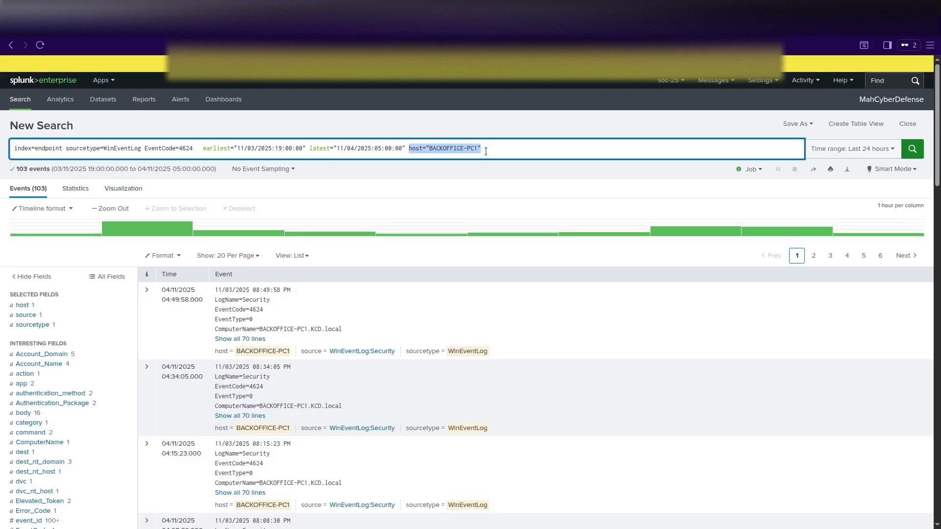
key(BackSpace)
click(203, 148)
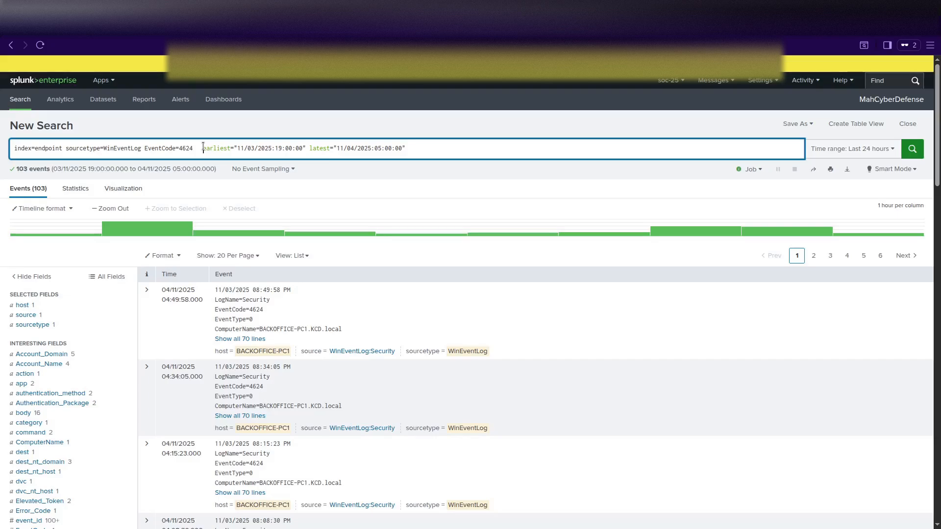
key(shift+Return)
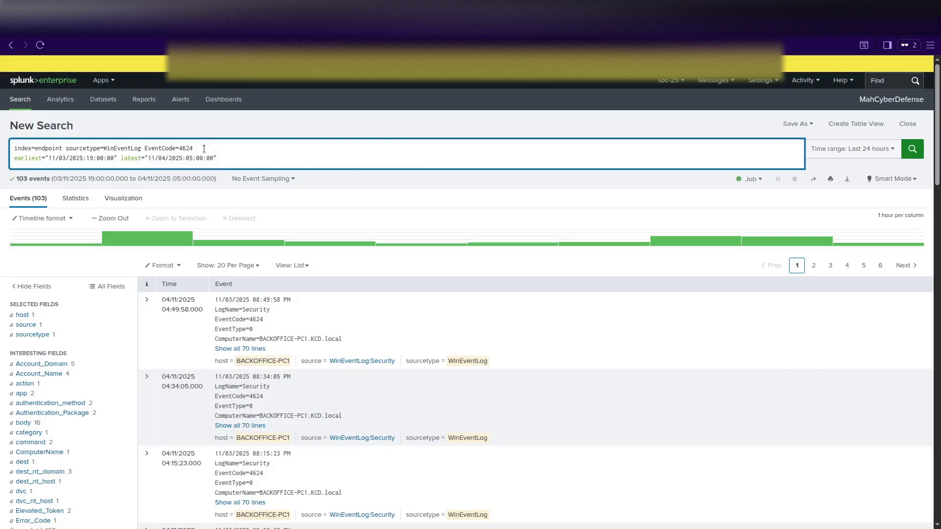
click(205, 148)
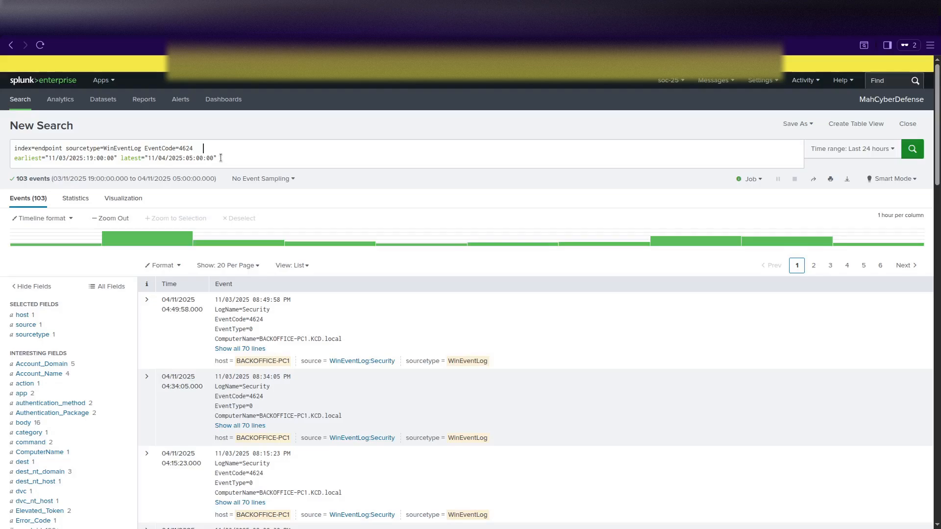
click(204, 148)
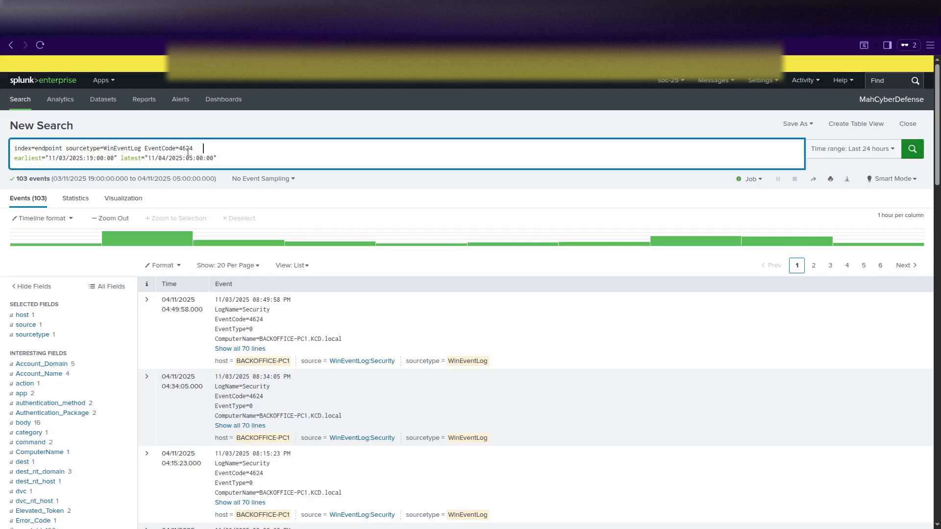
key(shift+Return)
key(ctrl+v)
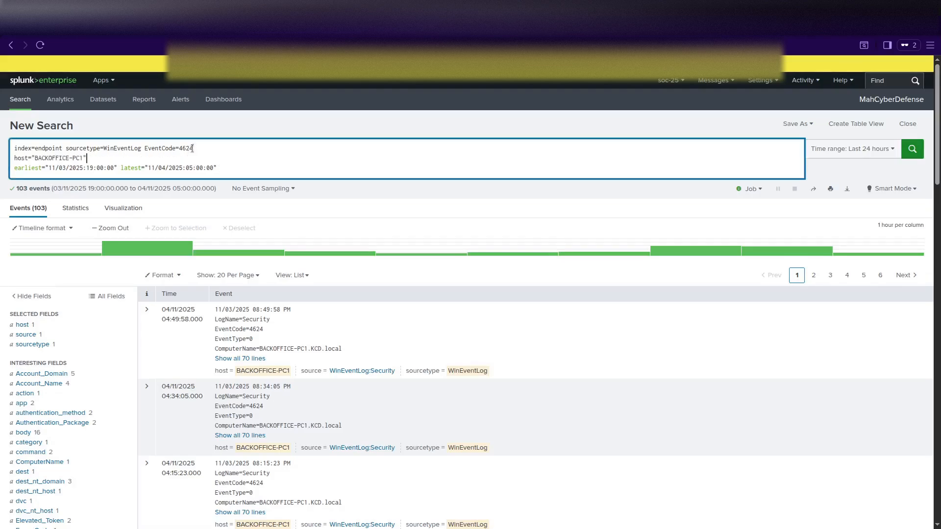
key(Return)
mouse_move(152, 251)
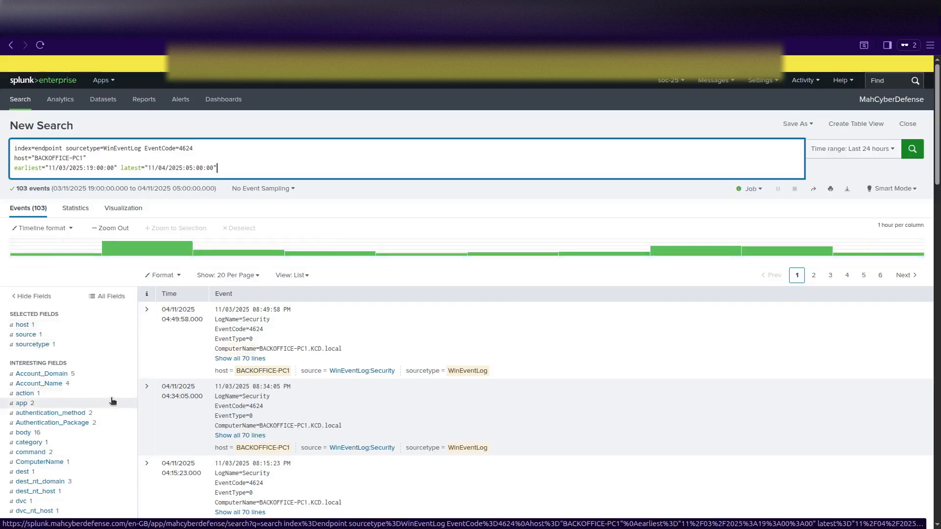
Check the Account_Name values in the first logon event and copy the Account_Name field name.
click(39, 383)
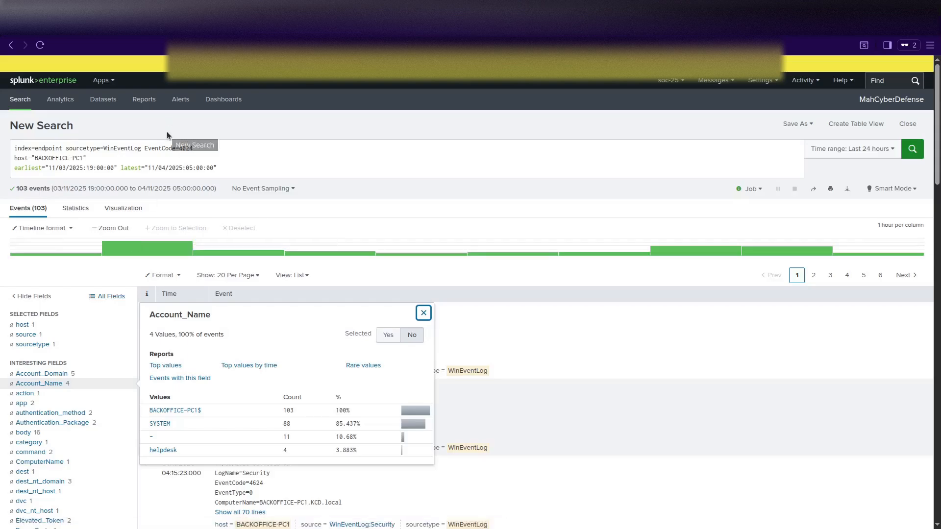
click(104, 158)
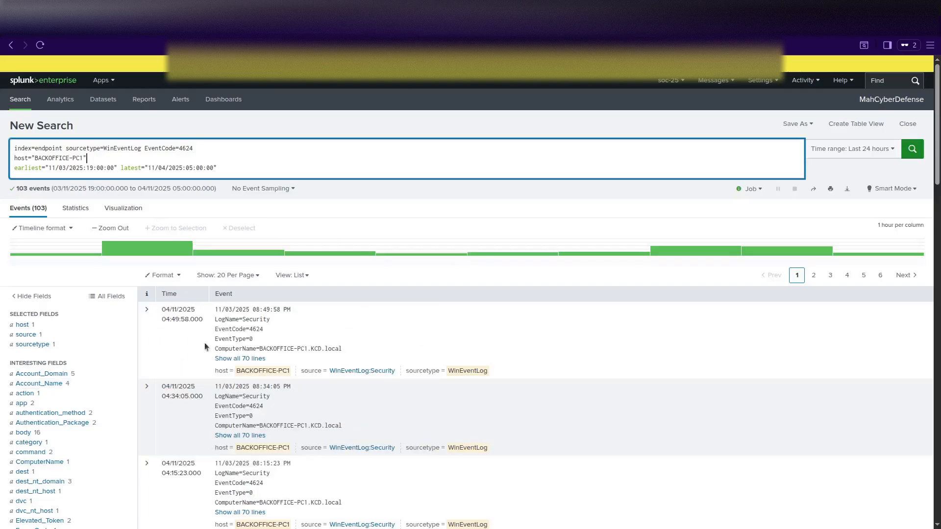
click(148, 314)
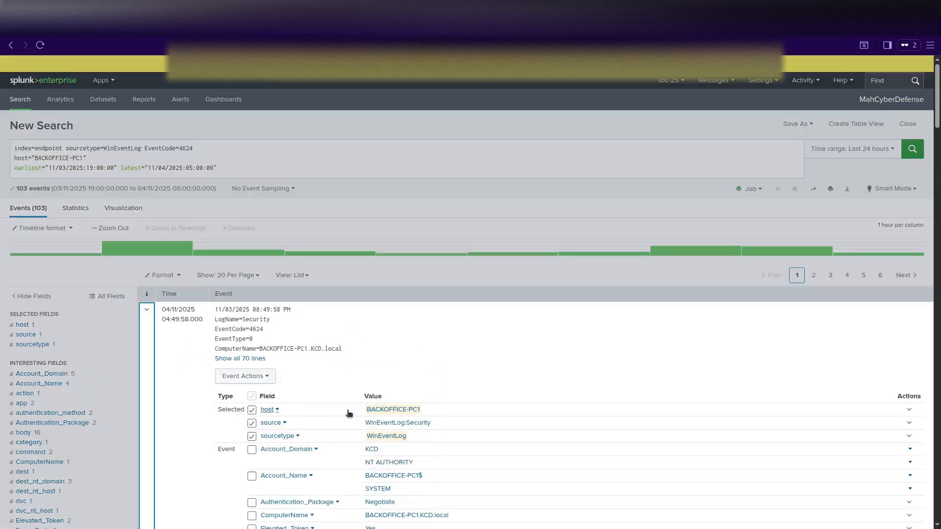
scroll(288, 363, down, 2)
click(284, 359)
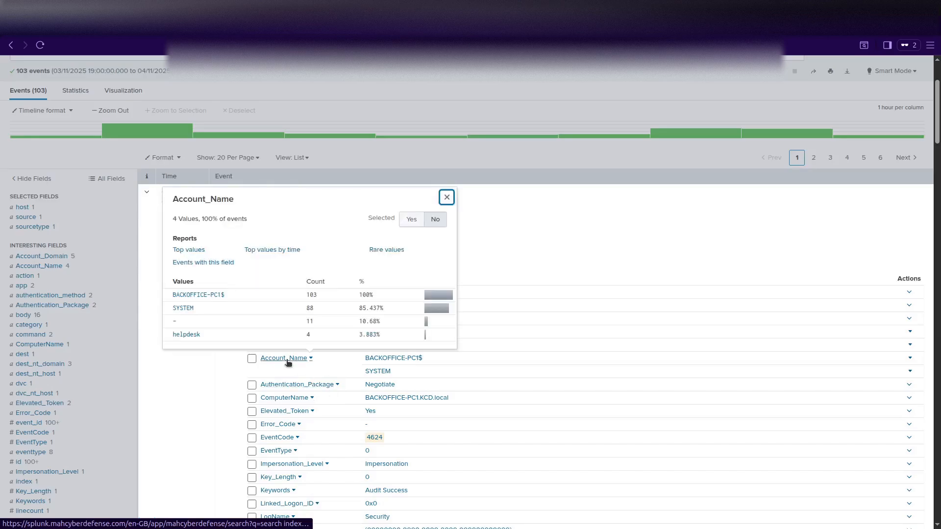
drag(175, 198, 234, 199)
key(ctrl+c)
scroll(123, 122, up, 2)
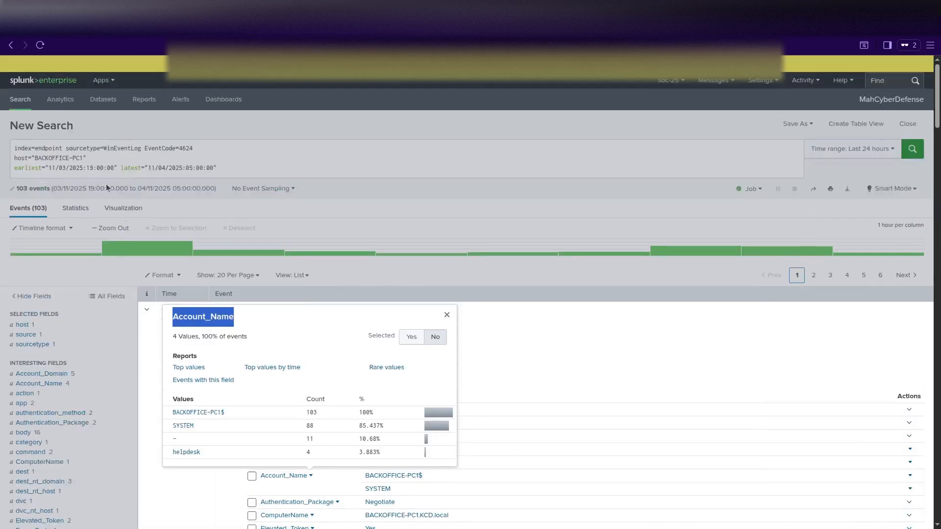
click(100, 158)
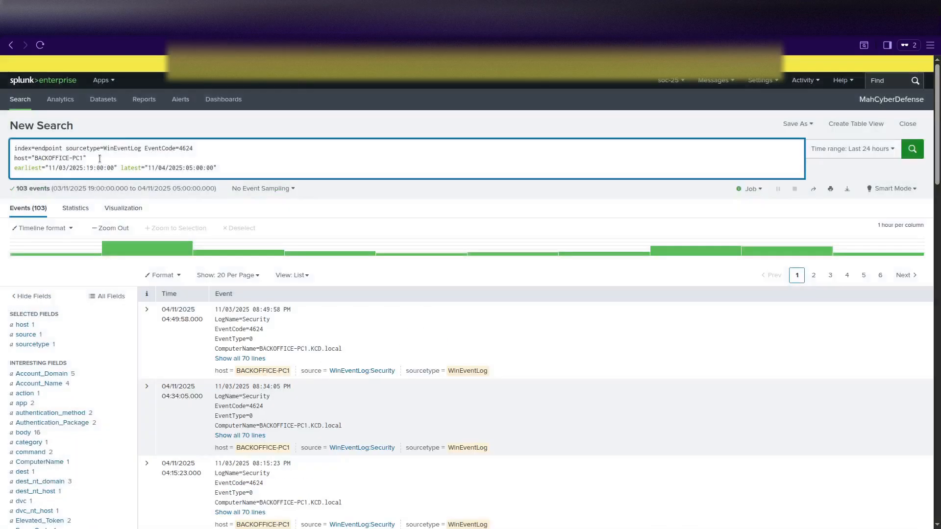
Add a new line Account_Name="helpdesk" to the search and run it, leaving 4 events.
key(shift+Return)
key(ctrl+v)
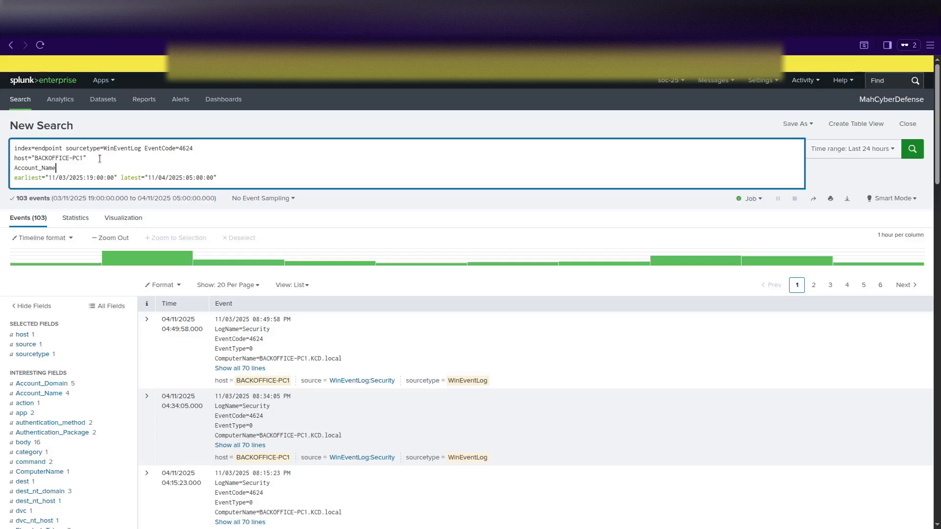
text(=")
click(147, 319)
scroll(329, 437, down, 2)
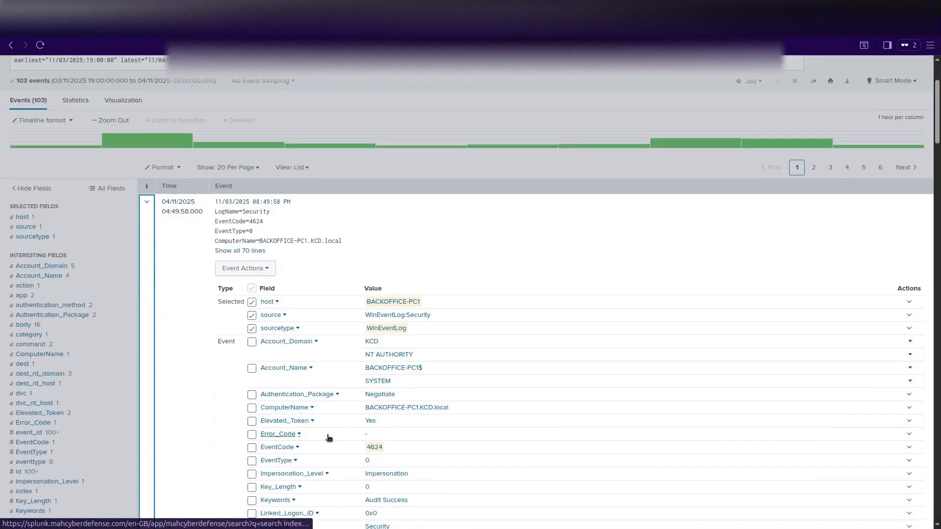
scroll(327, 438, up, 2)
click(90, 180)
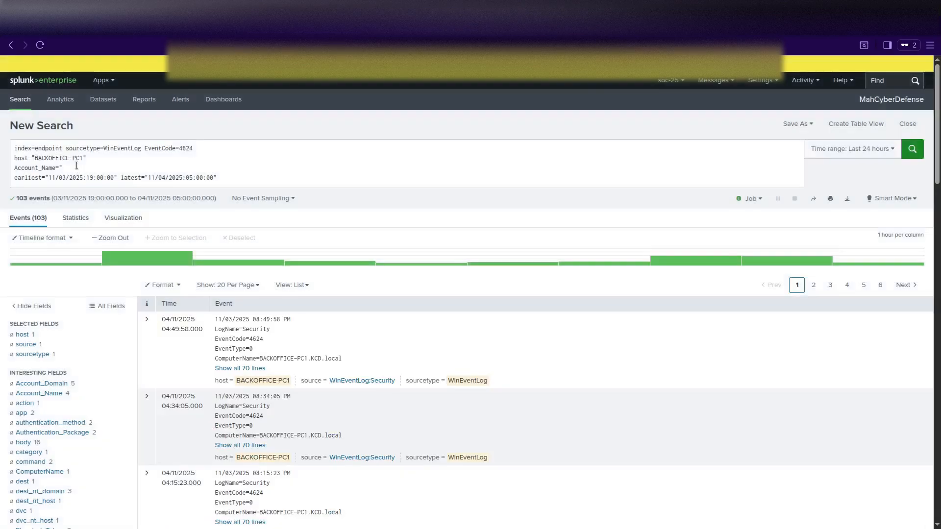
click(71, 168)
text(helpdesk")
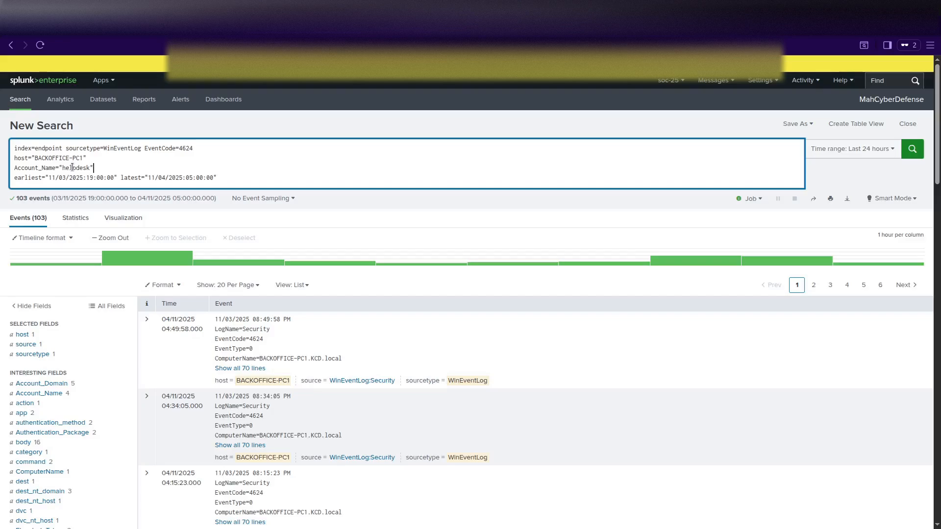
key(Return)
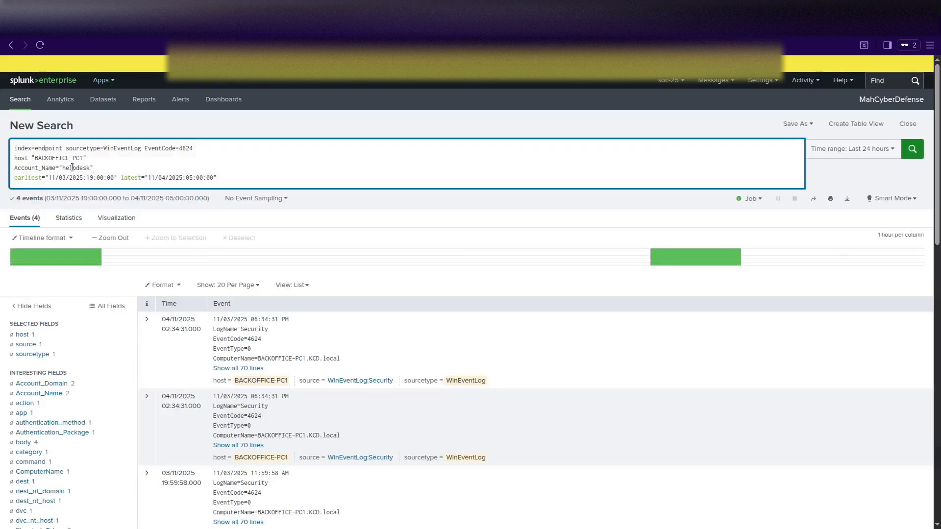
click(222, 178)
key(shift+Return)
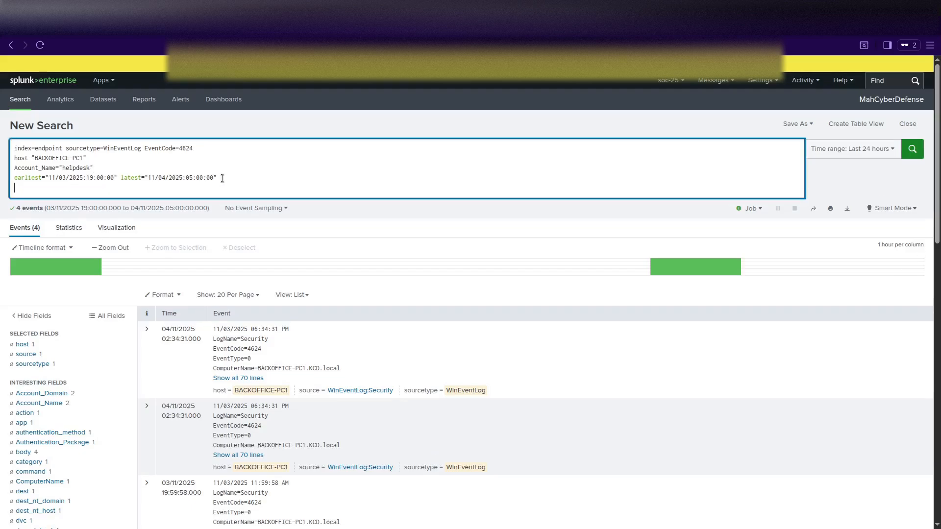
text(| table)
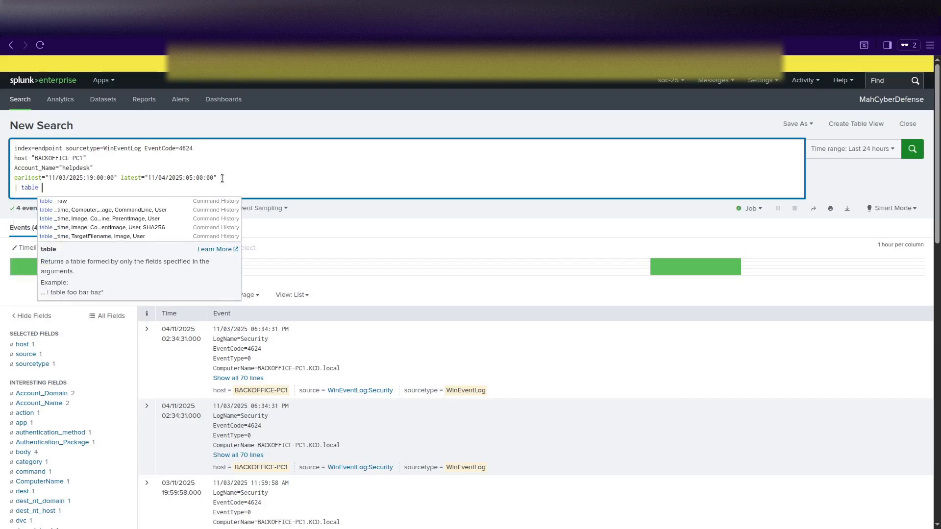
text( _time,)
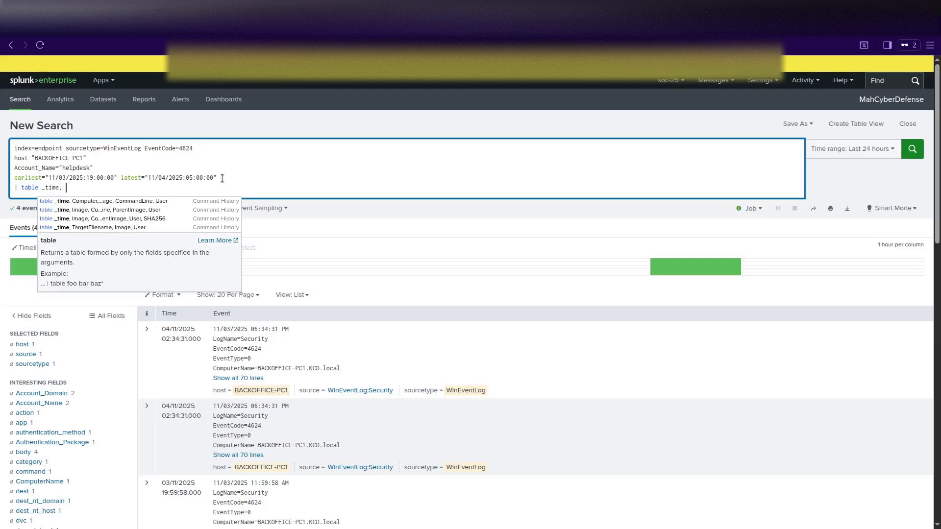
scroll(73, 412, down, 4)
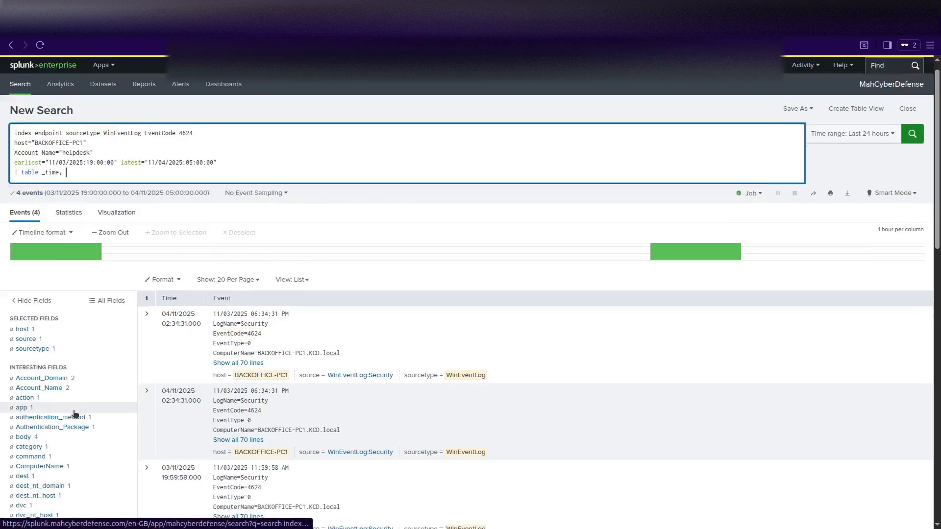
click(147, 154)
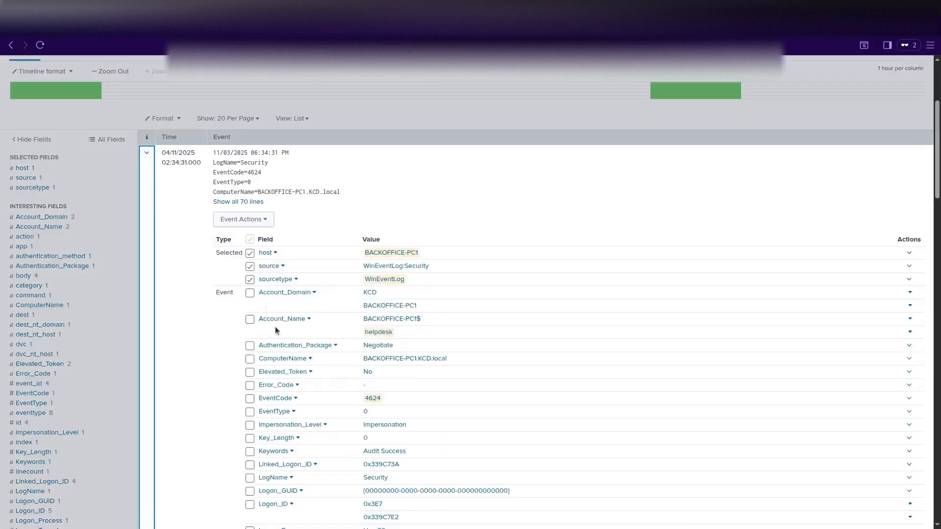
scroll(329, 378, down, 2)
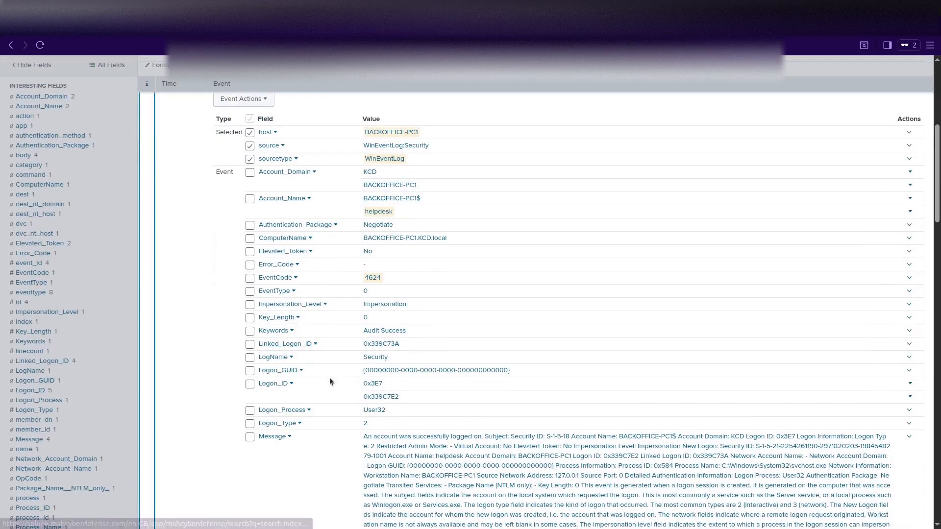
scroll(329, 378, down, 2)
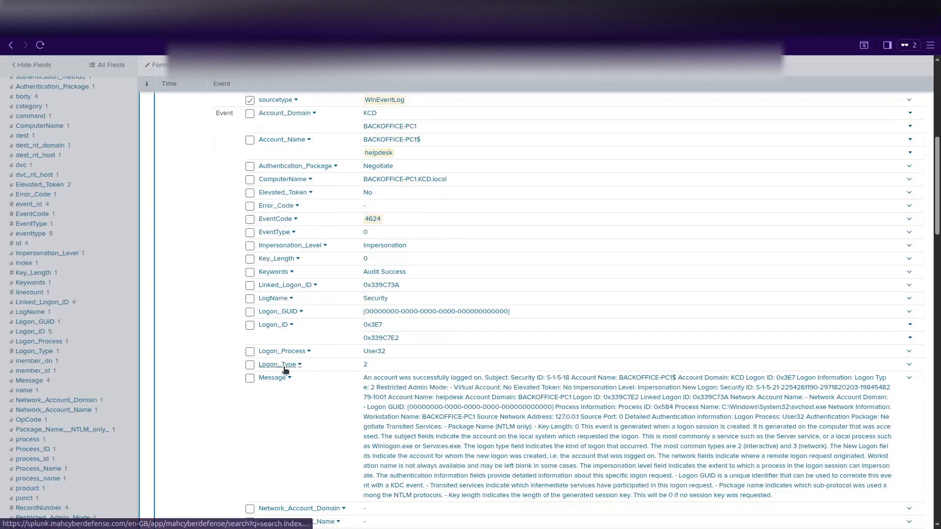
scroll(275, 377, up, 7)
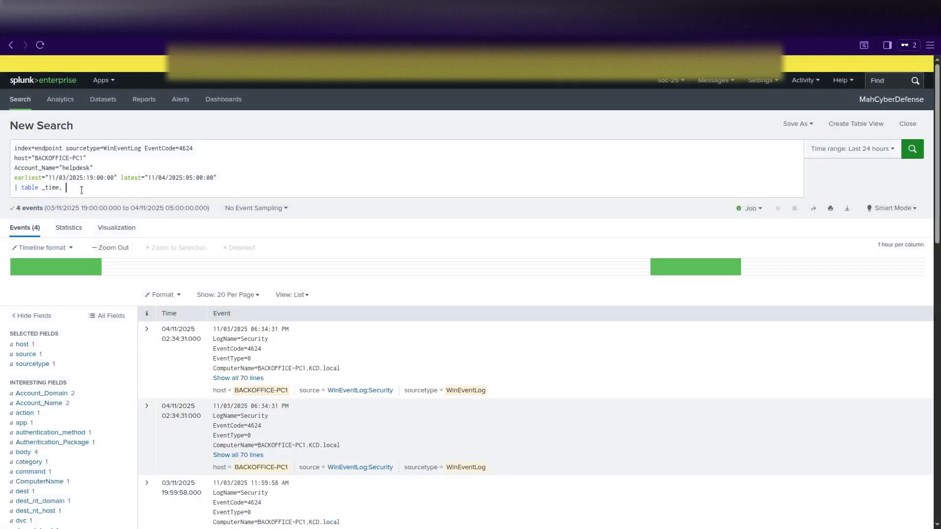
click(81, 190)
text(L)
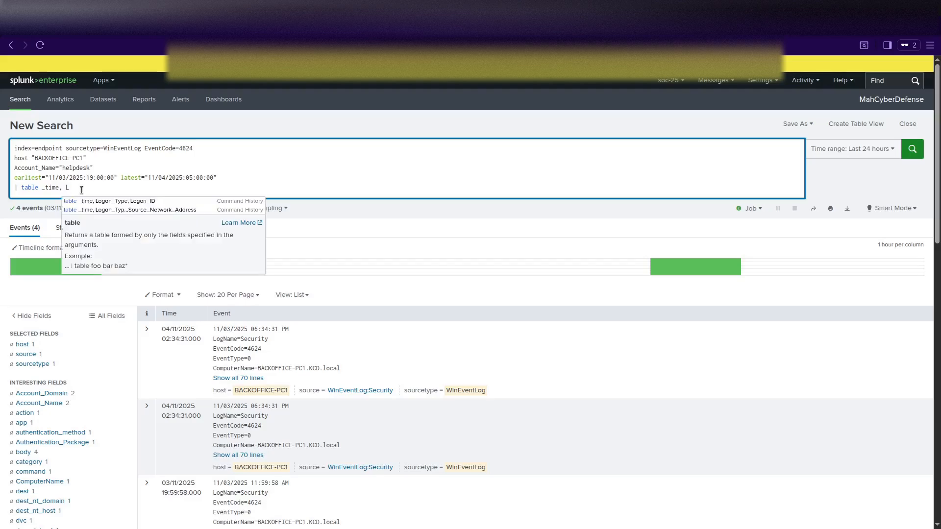
text(ogon_Type,)
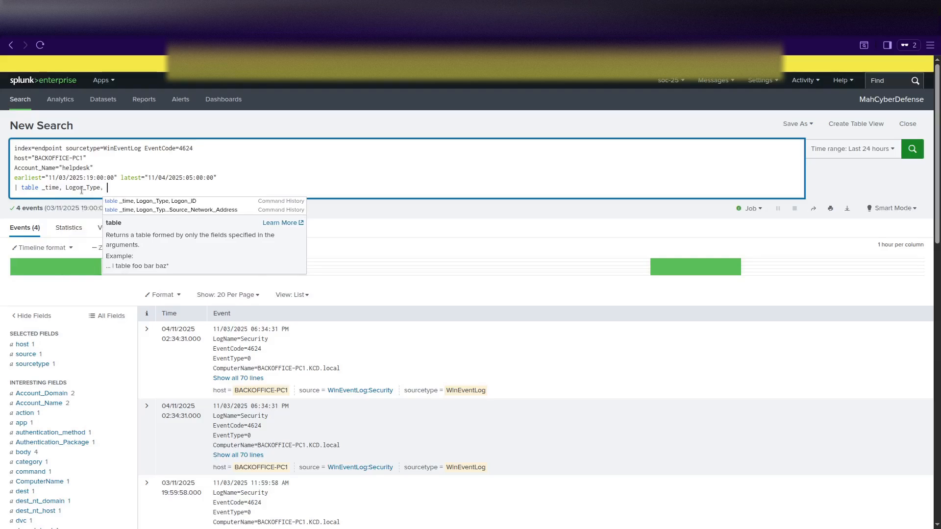
click(146, 327)
scroll(304, 372, down, 8)
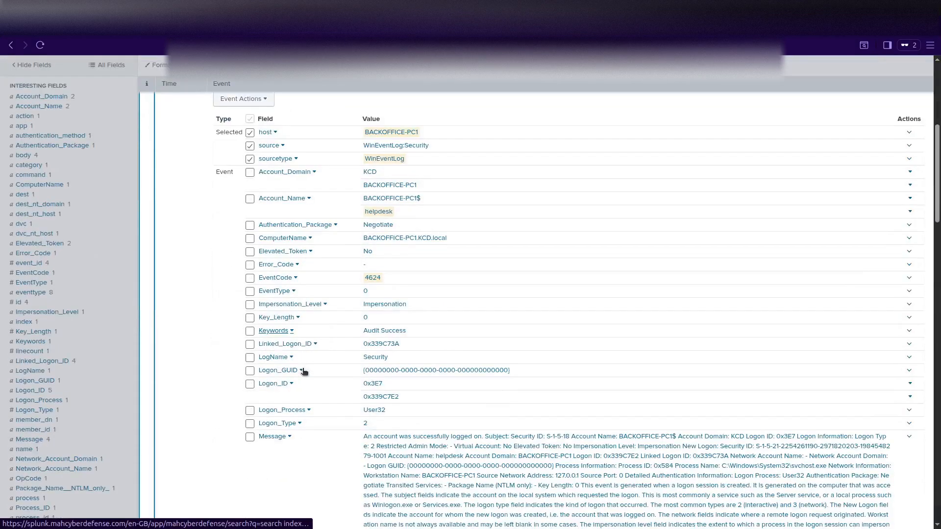
scroll(304, 375, down, 5)
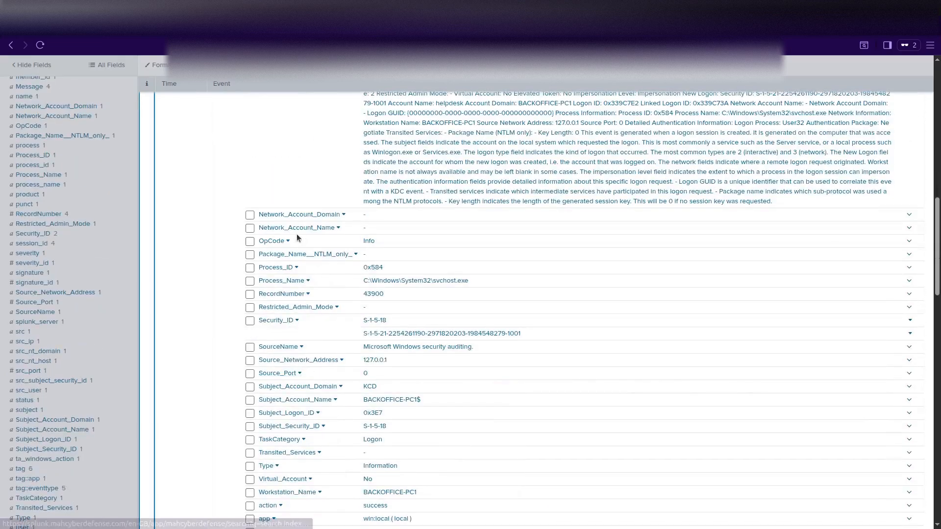
scroll(324, 348, down, 1)
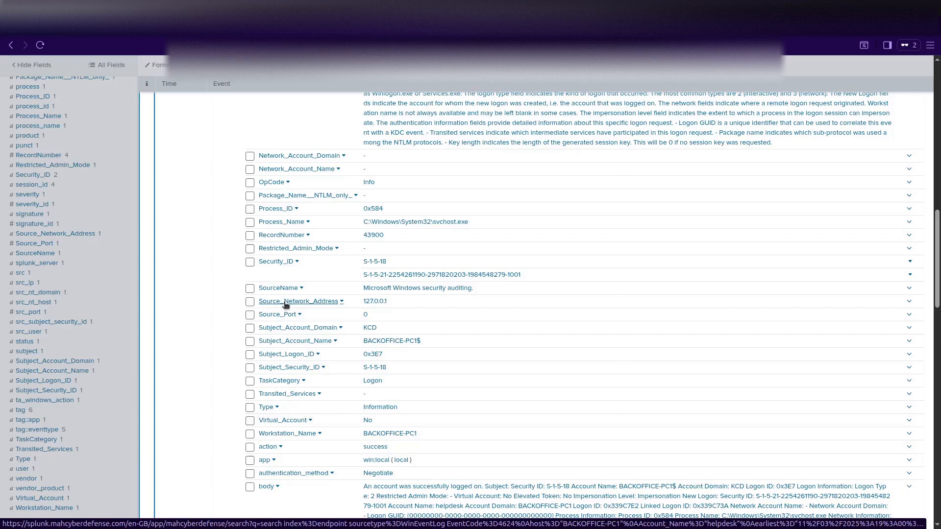
click(286, 305)
drag(172, 325, 256, 330)
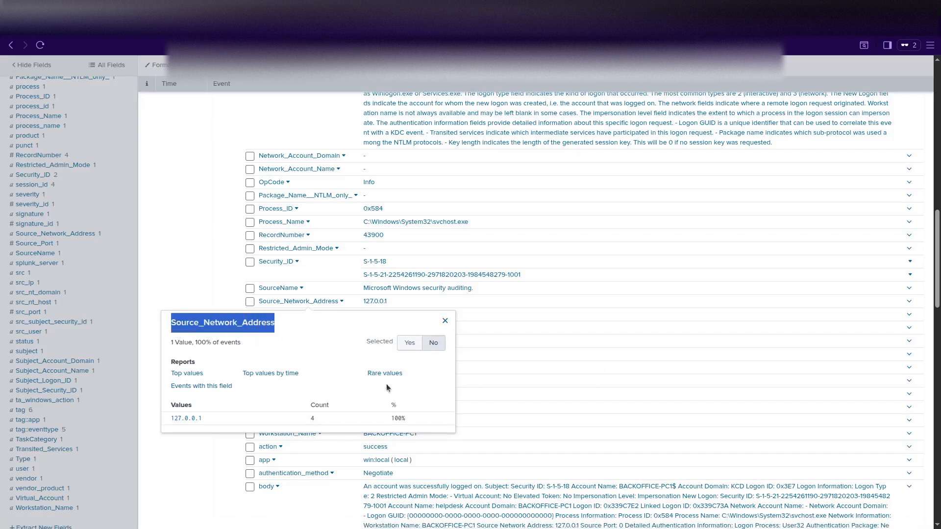
scroll(386, 384, up, 15)
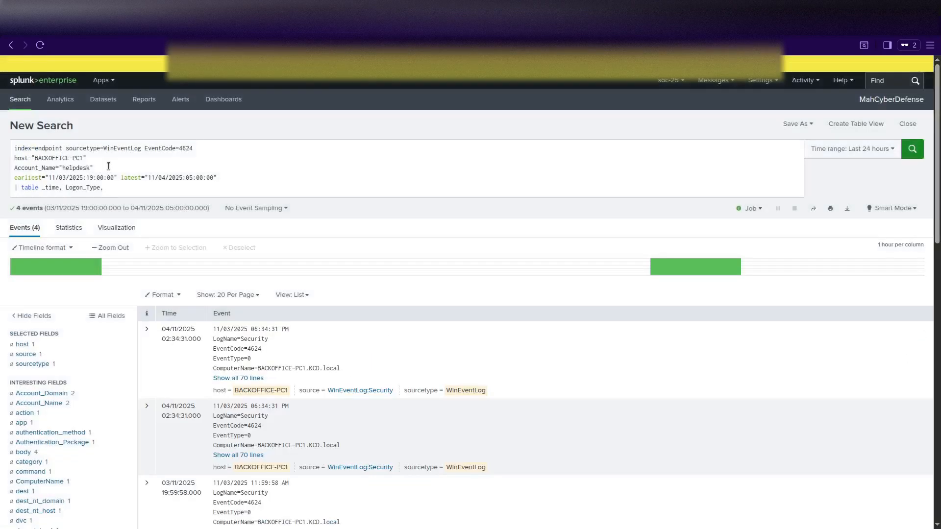
Add Source_Network_Address after Logon_Type in the table command's field list.
click(113, 189)
text(Source_Network_Address)
text(,)
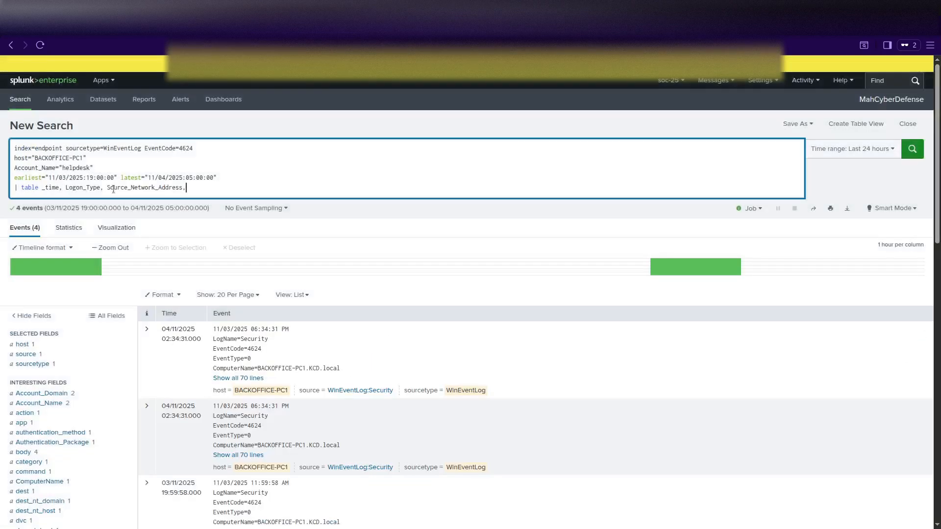
Copy Logon_ID from the first event's field summary and append it to the table list.
scroll(204, 348, down, 3)
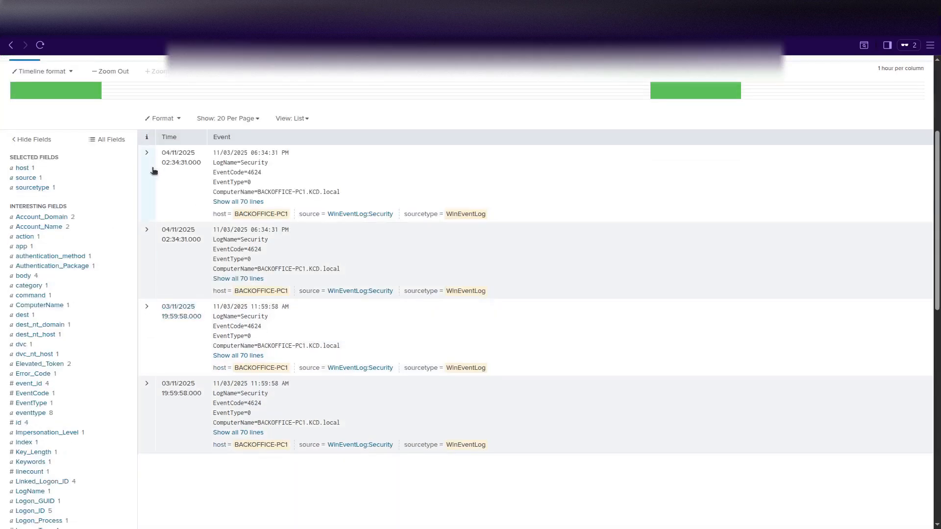
click(147, 164)
scroll(333, 350, down, 4)
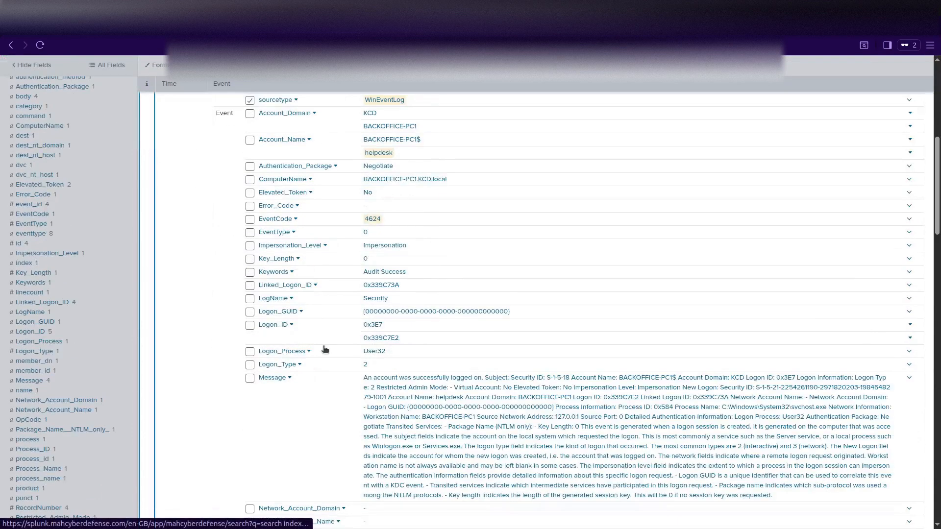
click(273, 325)
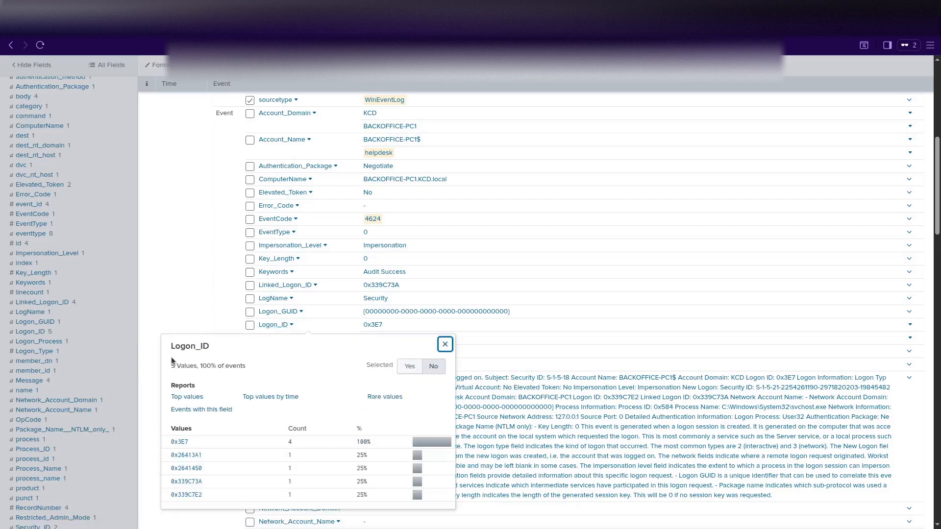
drag(211, 346, 179, 347)
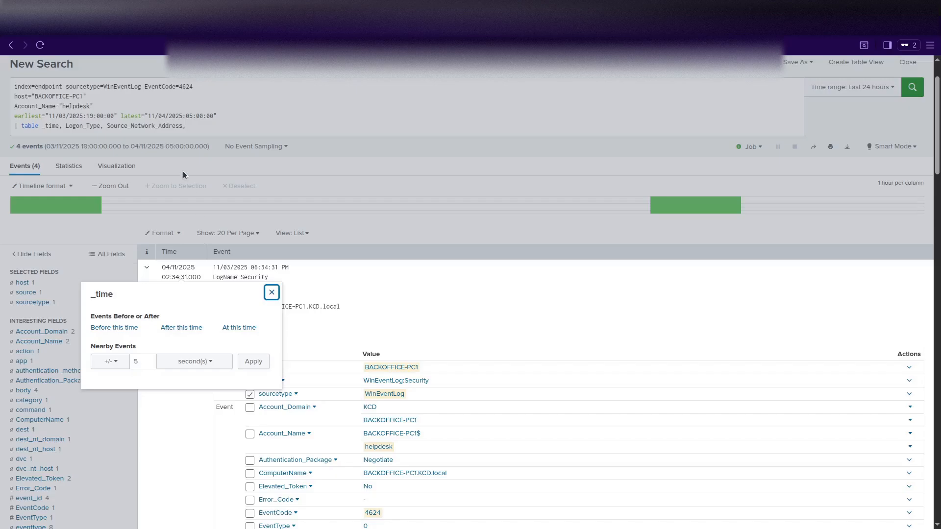
scroll(183, 171, up, 2)
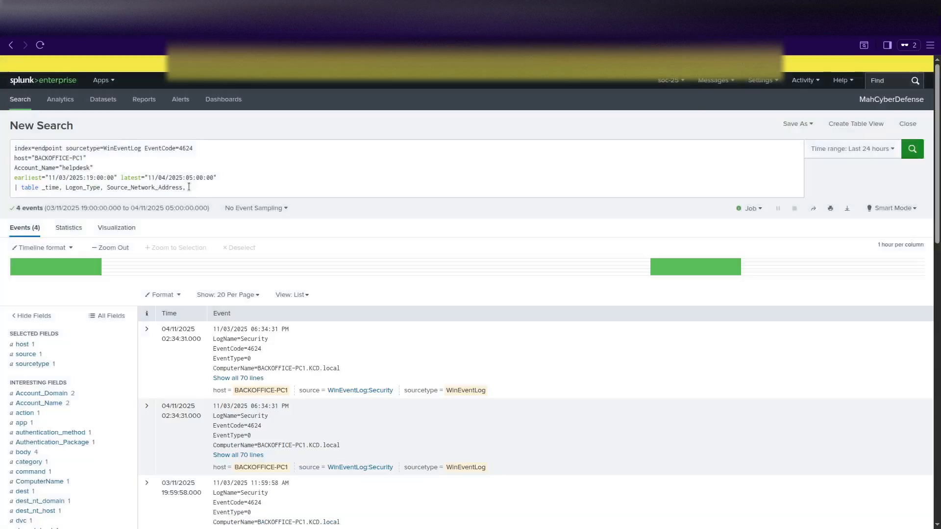
click(189, 188)
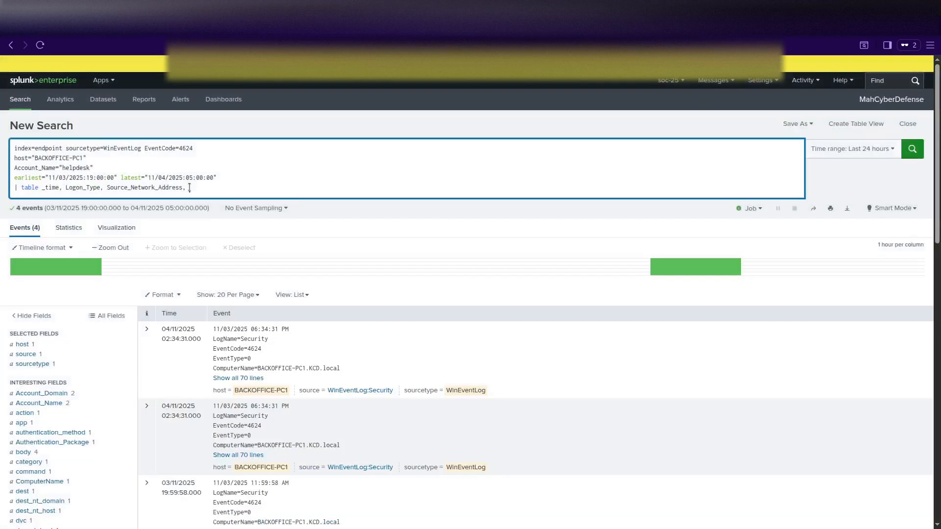
text(Logon_ID)
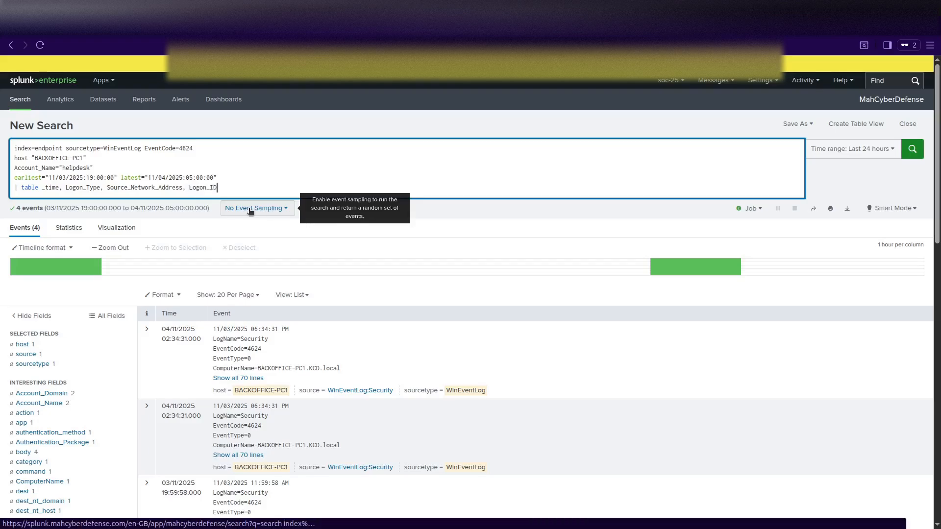
Review the first event's fields again and return to the end of the query.
click(147, 329)
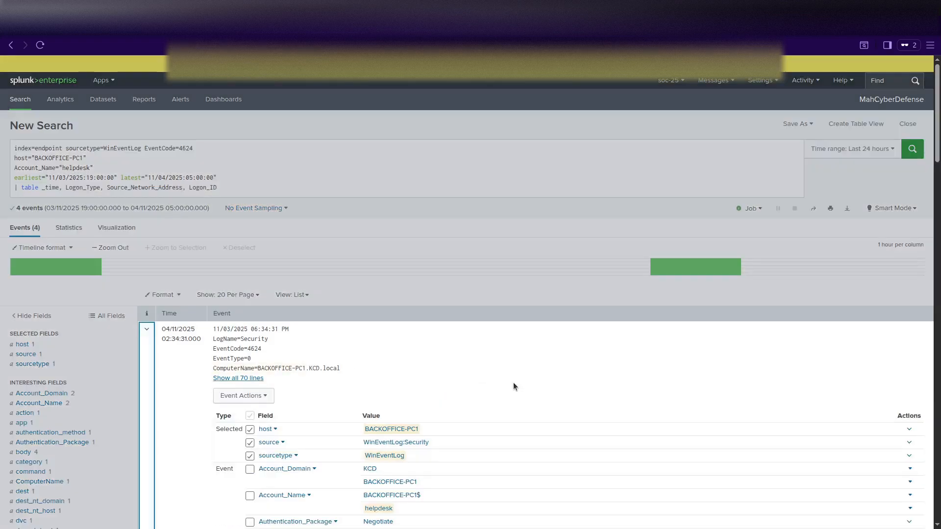
scroll(513, 386, down, 3)
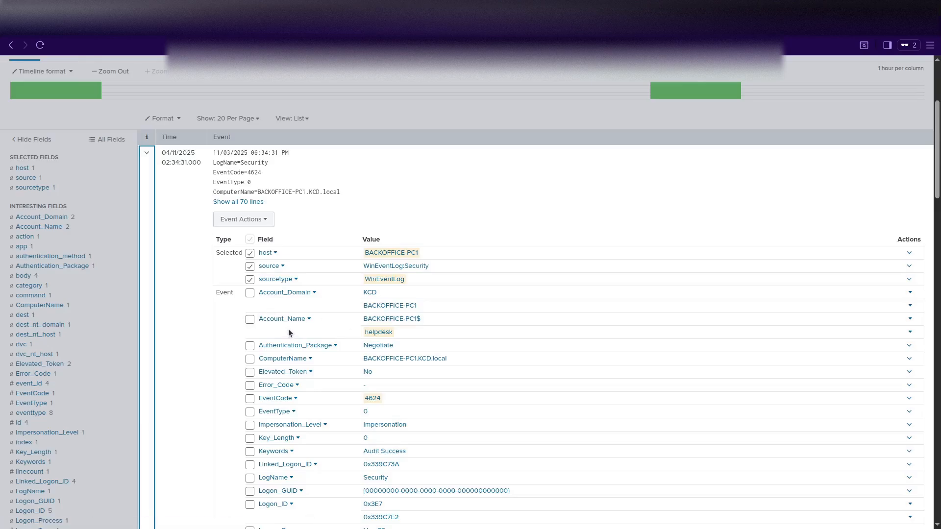
scroll(384, 390, down, 2)
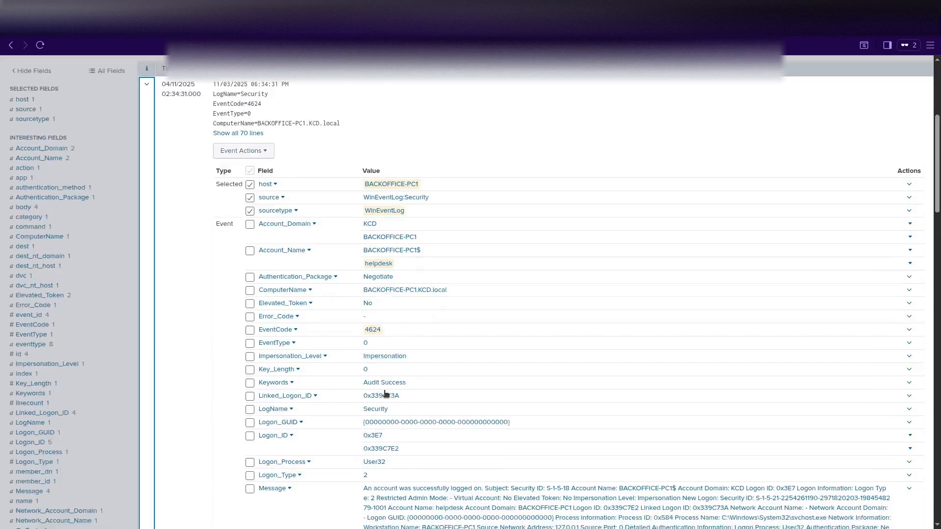
scroll(383, 390, up, 5)
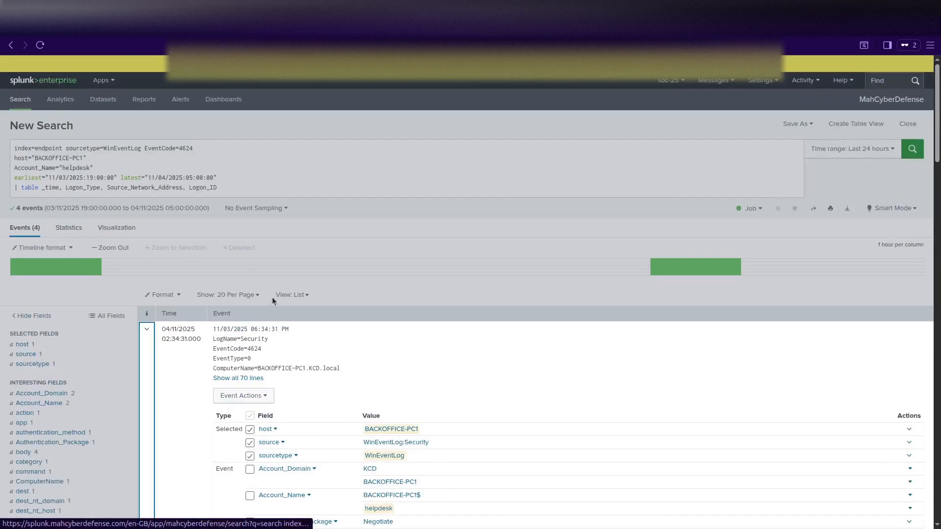
click(232, 187)
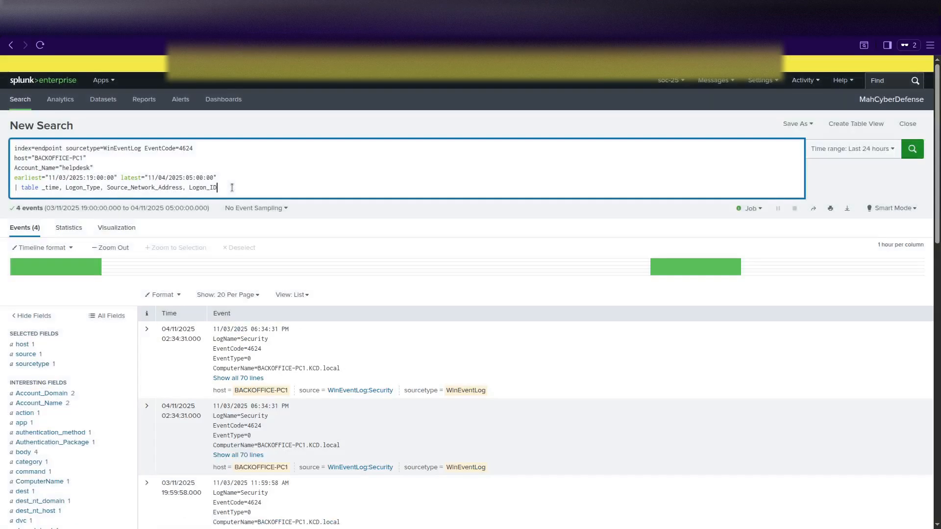
Append '| sort _time' on a new line and run the search, tabling the 4 helpdesk logons by time.
key(shift+Return)
text(|)
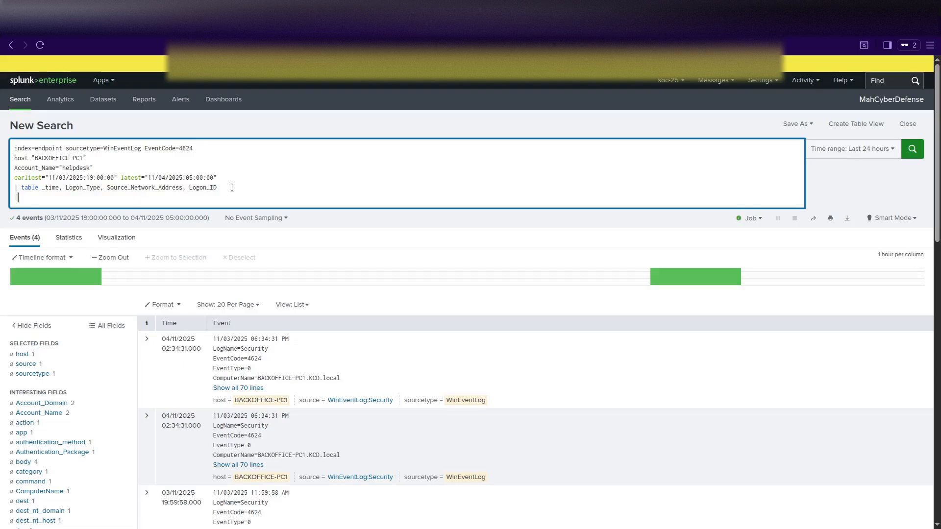
text( sort )
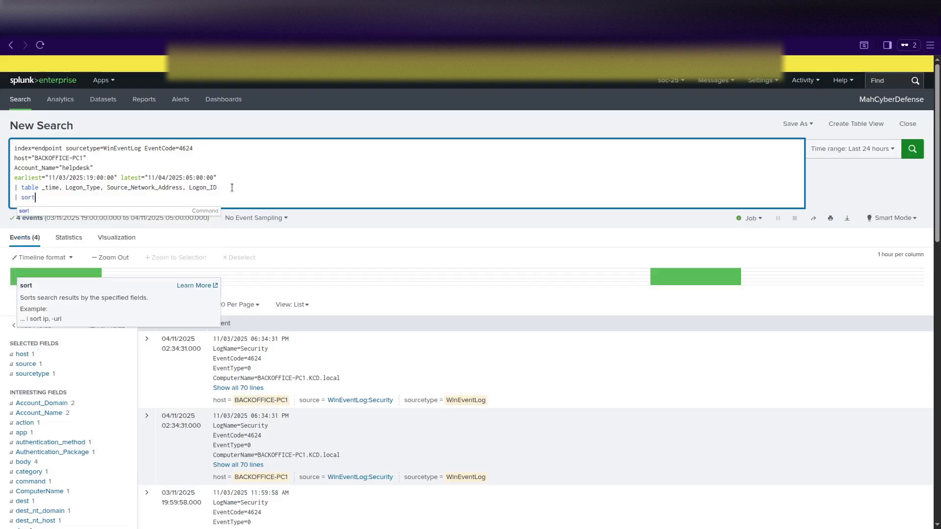
text(_time)
key(Return)
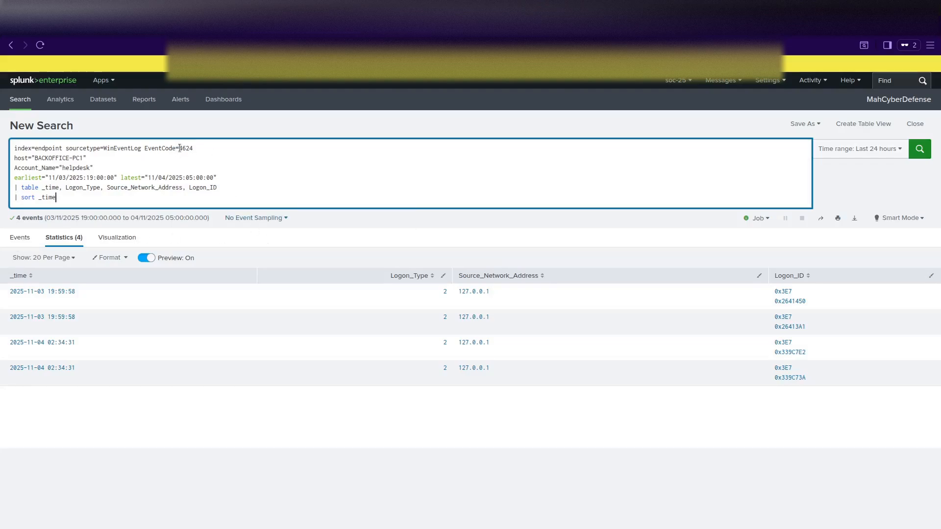
Replace EventCode 4624 with 4634 and rerun, returning 2 helpdesk logoff events.
drag(179, 148, 199, 149)
text(4634)
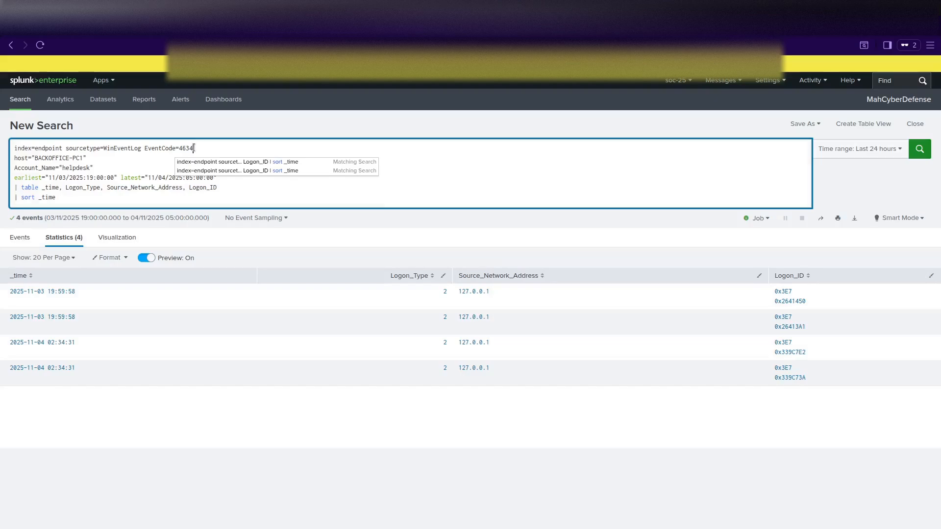
key(Return)
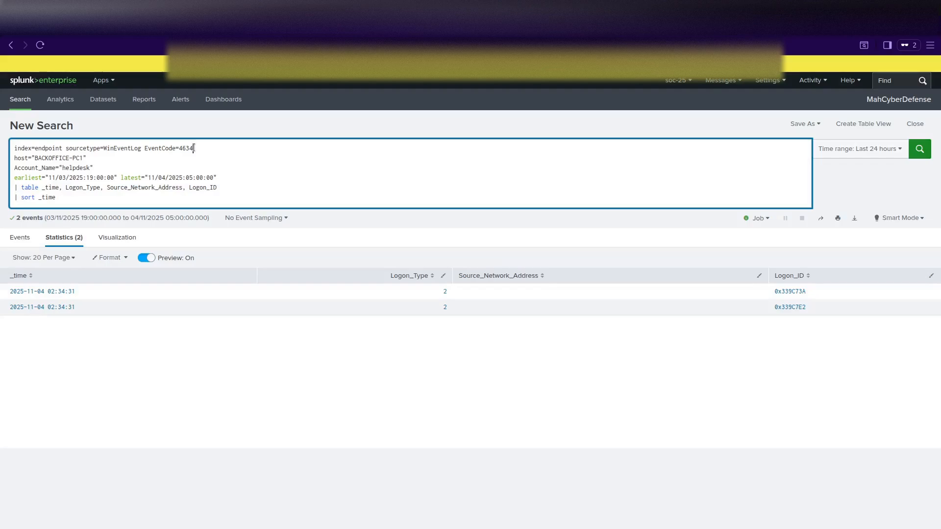
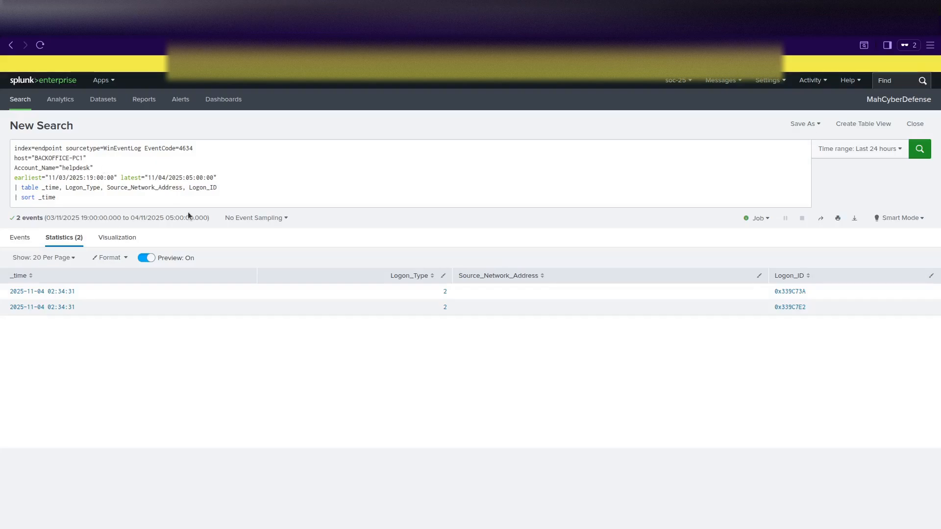
Paste the EventCode=1 process-creation table query, change earliest to 02:40:00 and run it, returning 38 events.
key(ctrl+a)
text(index=endpoint sourcetype=XmlWinEventLog EventCode=1 Computer="BACKOFFICE-PC1.KCD.local" earliest="11/04/2025:02:50:00" latest="11/04/2025:03:30:00" | table _time, Image, CommandLine, ParentImage, User | sort _time)
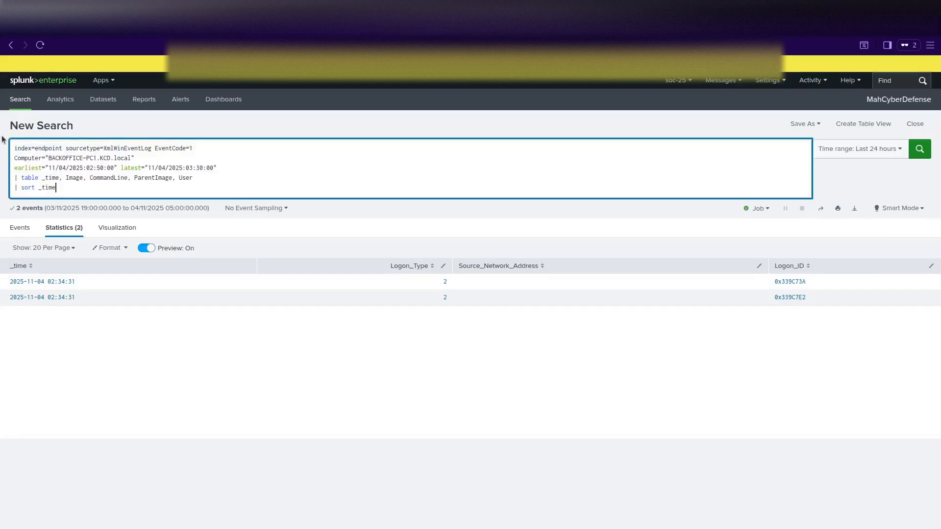
click(151, 188)
click(101, 168)
click(111, 172)
key(BackSpace)
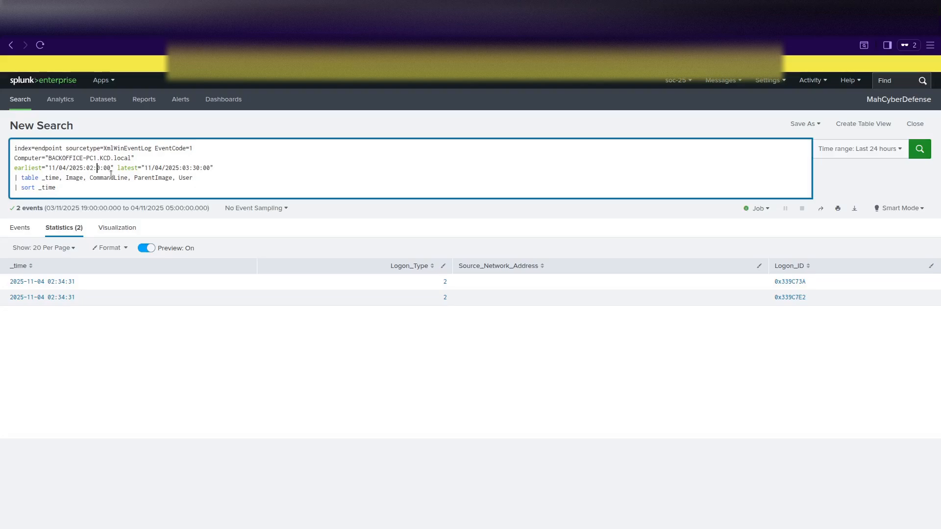
text(4)
key(Return)
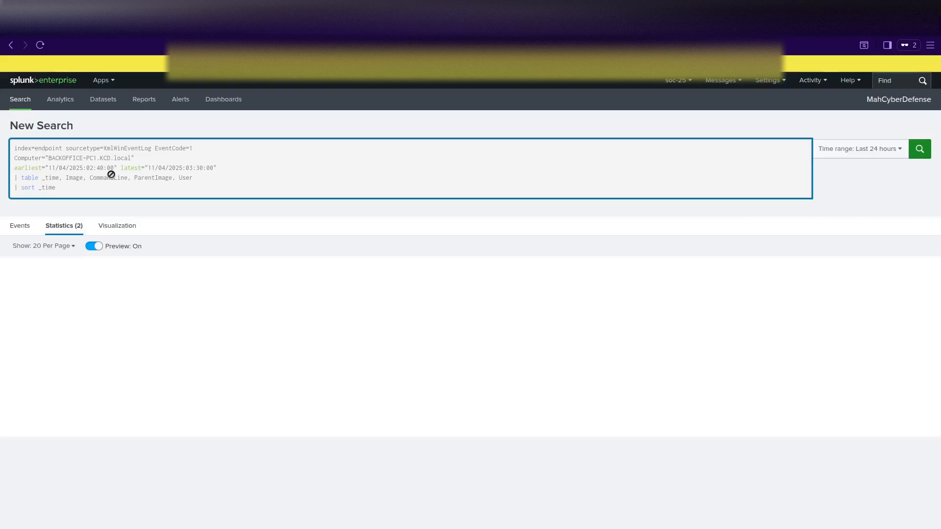
click(101, 167)
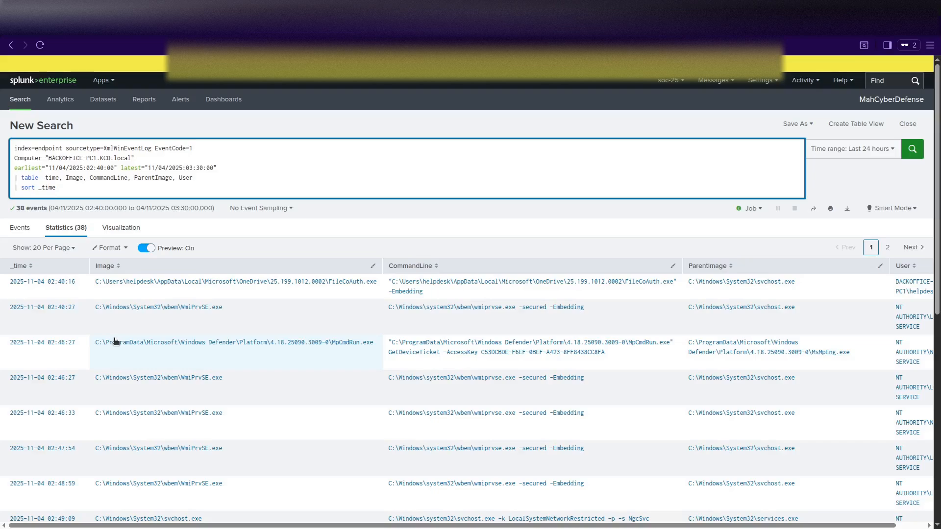
Scroll to the certutil download command line and copy its IP address 64.226.121.55.
scroll(115, 342, down, 1)
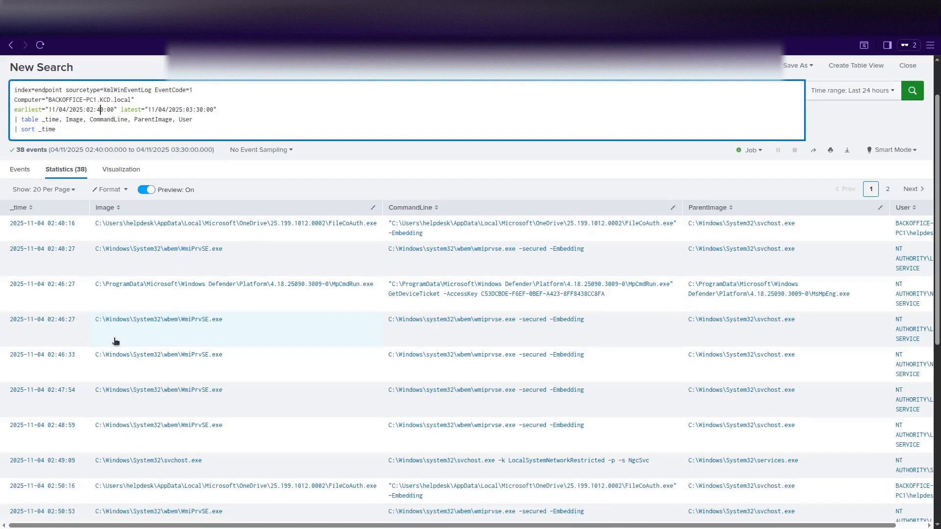
scroll(116, 342, down, 3)
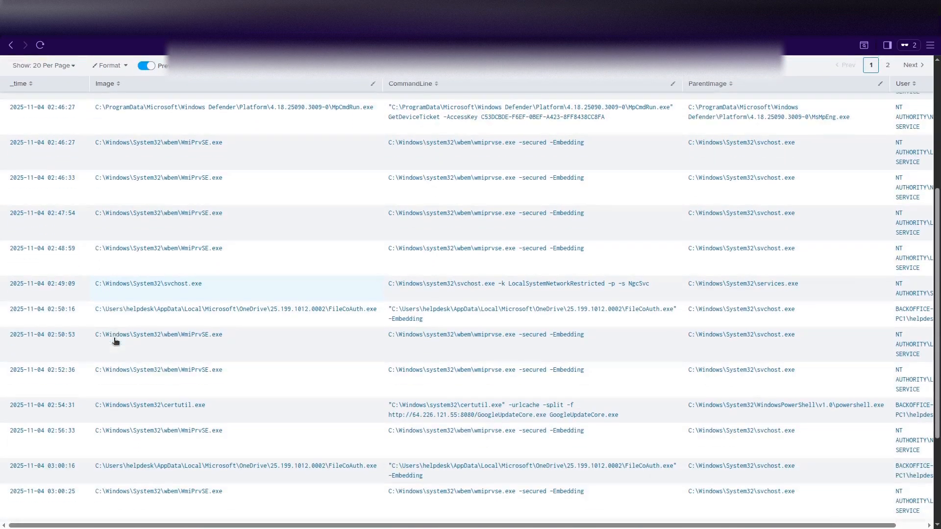
scroll(116, 342, down, 2)
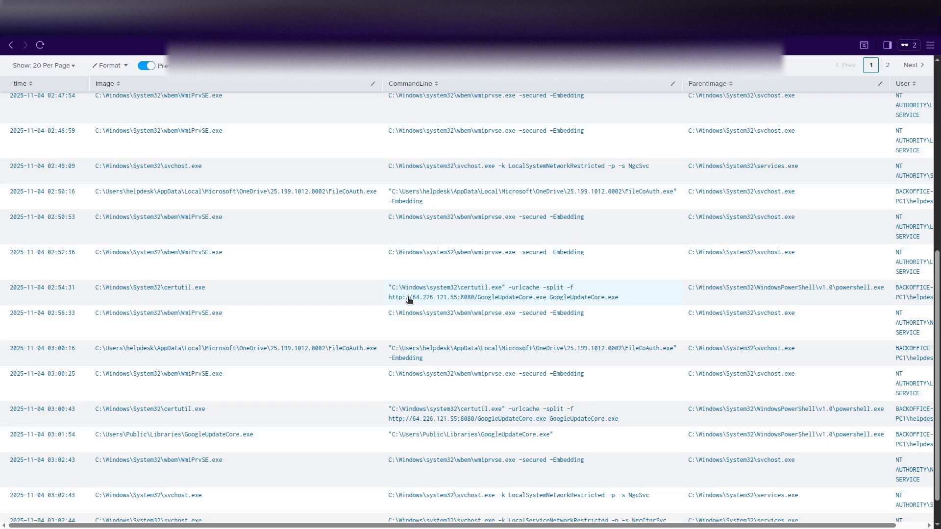
drag(412, 301, 459, 304)
key(ctrl+c)
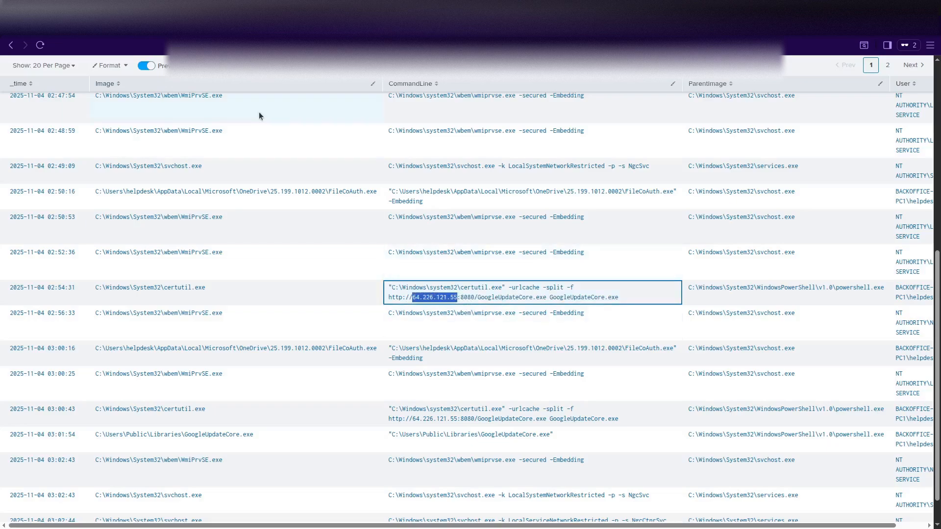
Search VirusTotal for 64.226.121.55 in place of the previous hash.
click(573, 24)
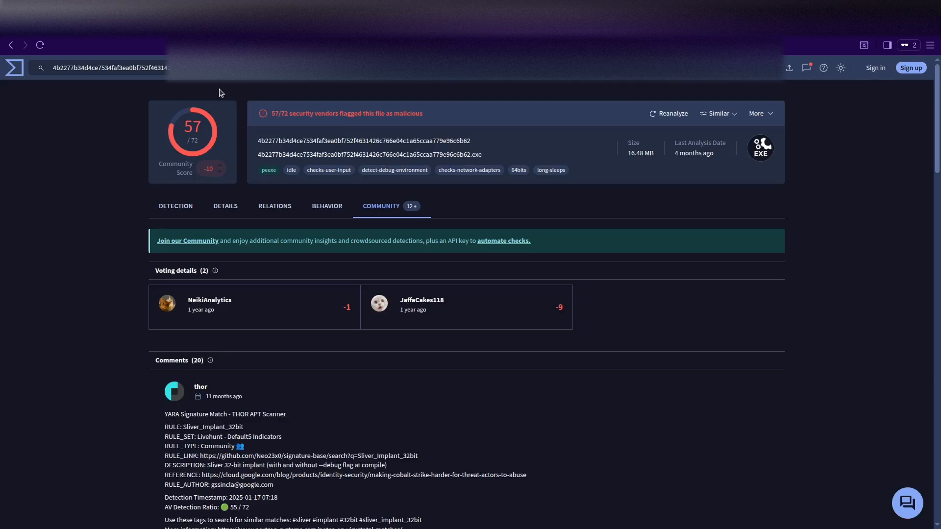
key(ctrl+a)
key(ctrl+v)
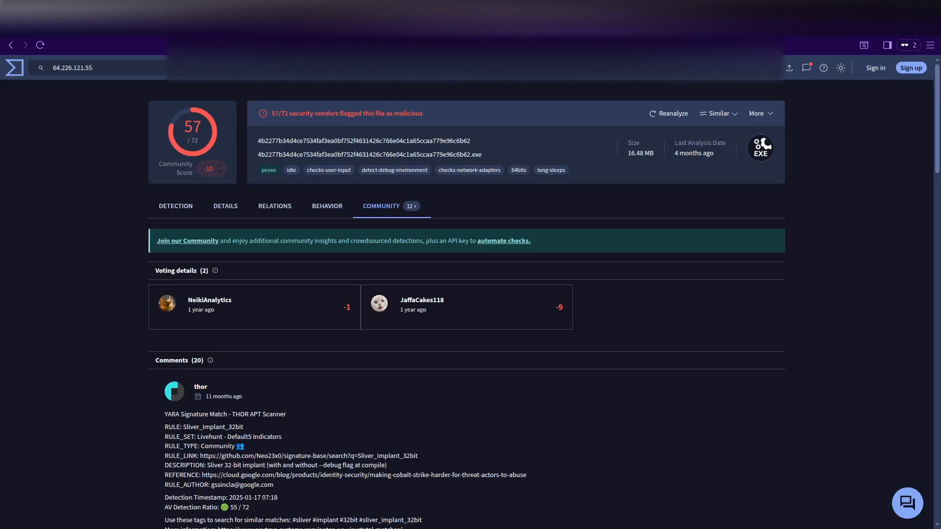
key(Return)
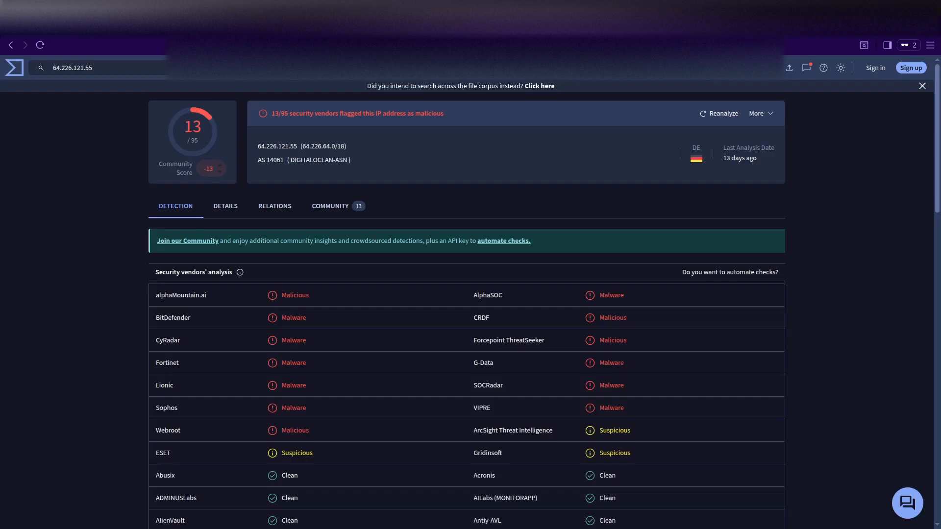
Review the IP's community comments and 13/95 malicious detections, then open a new private window.
click(335, 207)
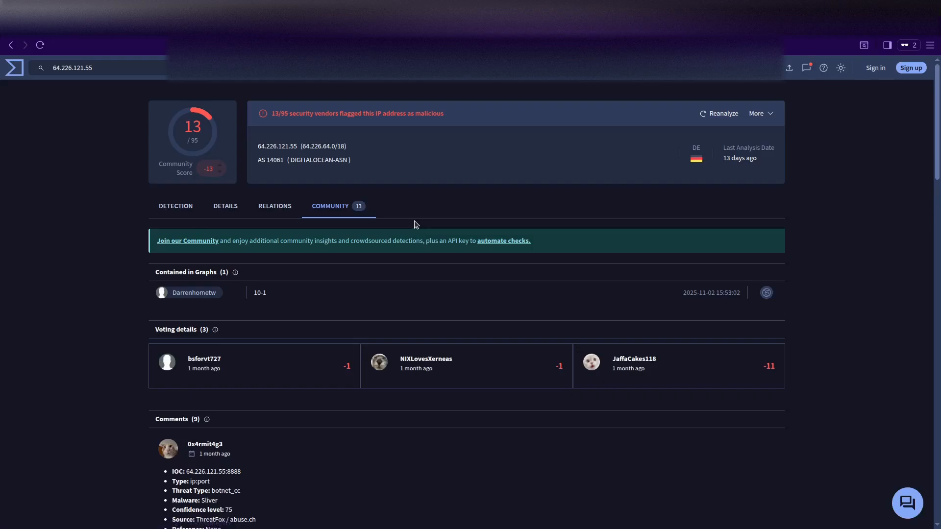
scroll(199, 214, down, 2)
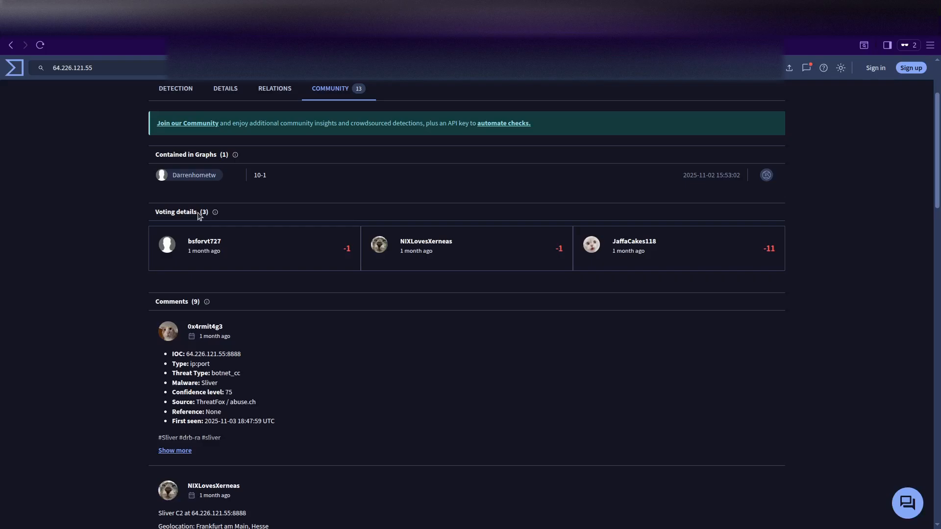
scroll(199, 215, up, 2)
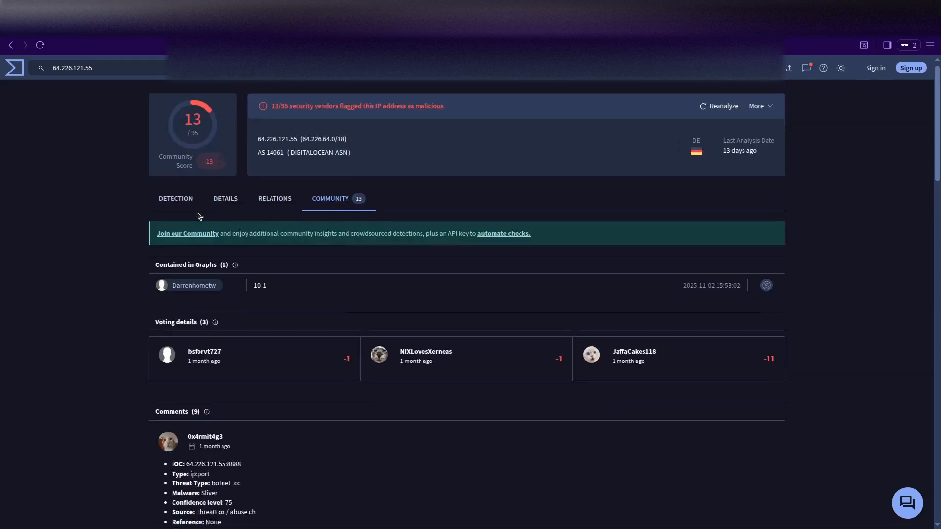
click(175, 204)
scroll(290, 262, down, 3)
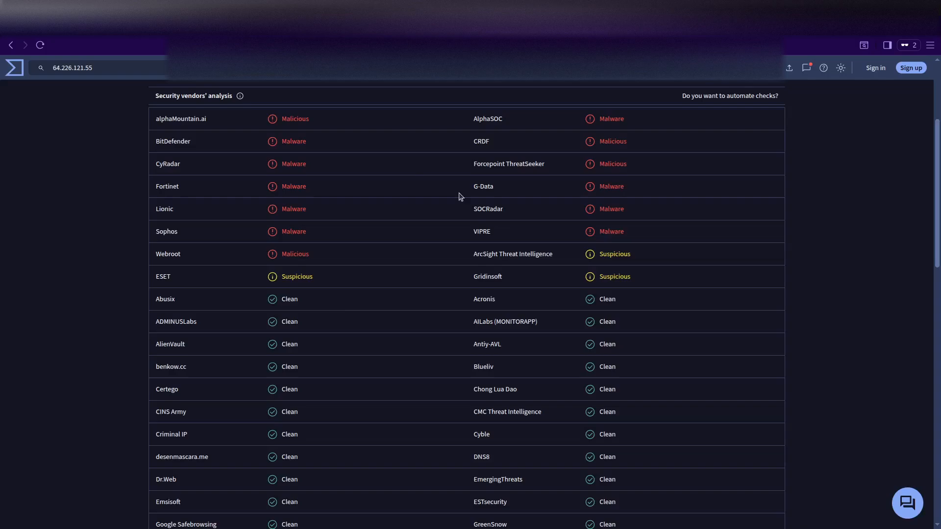
scroll(315, 269, up, 3)
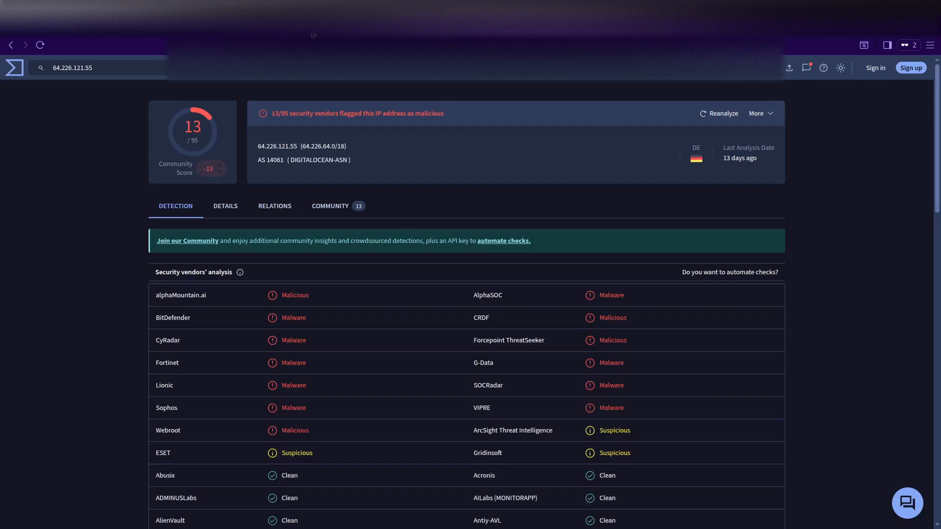
key(ctrl+shift+n)
Check 64.226.121.55 on AbuseIPDB (4 reports, 0% confidence, DigitalOcean Frankfurt) and go back to Splunk.
text(a)
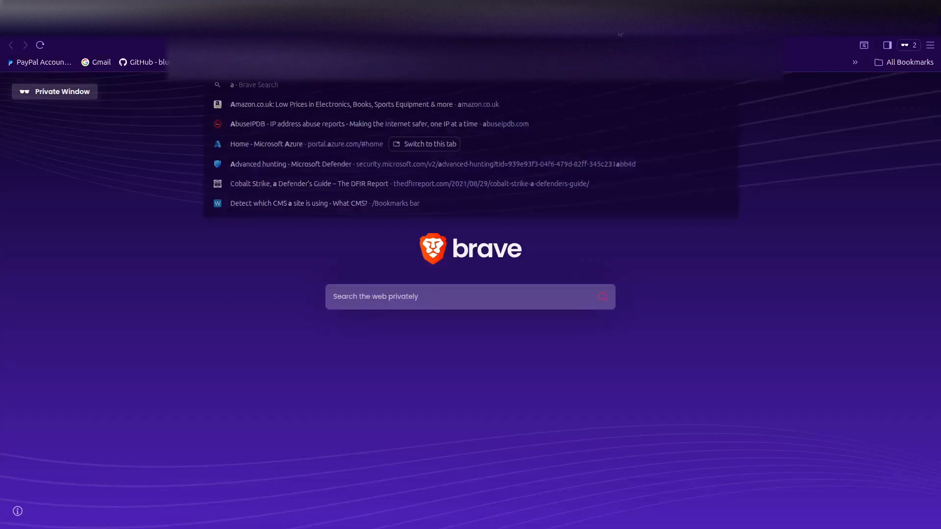
text(buse)
key(Return)
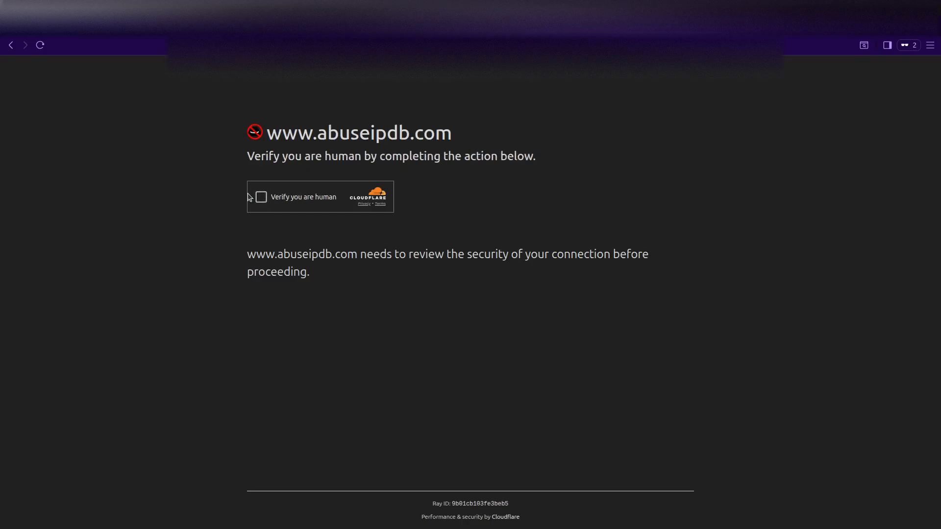
click(261, 197)
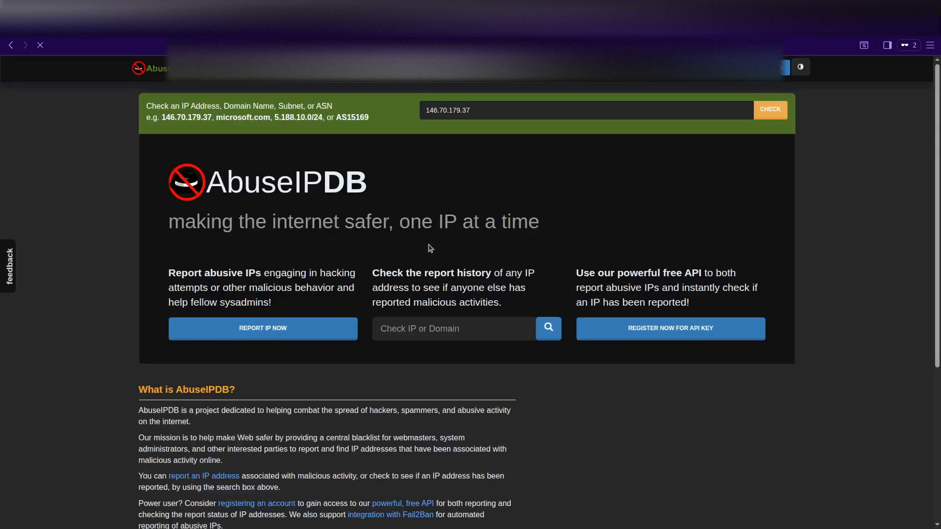
click(469, 112)
key(ctrl+v)
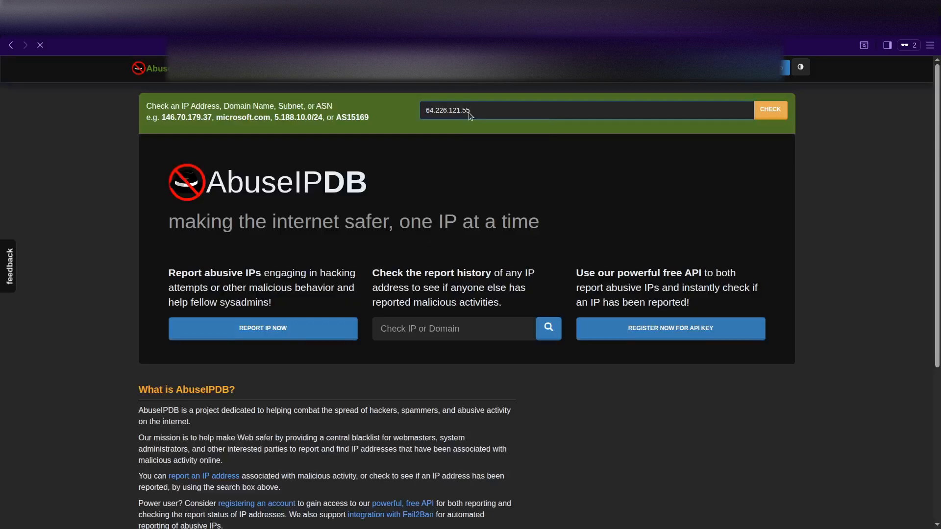
key(Return)
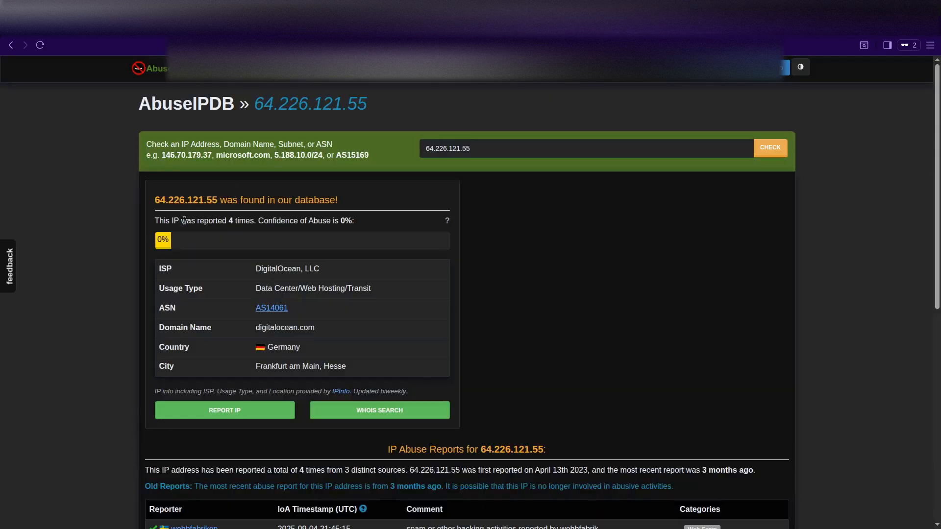
scroll(506, 284, down, 5)
scroll(505, 283, up, 5)
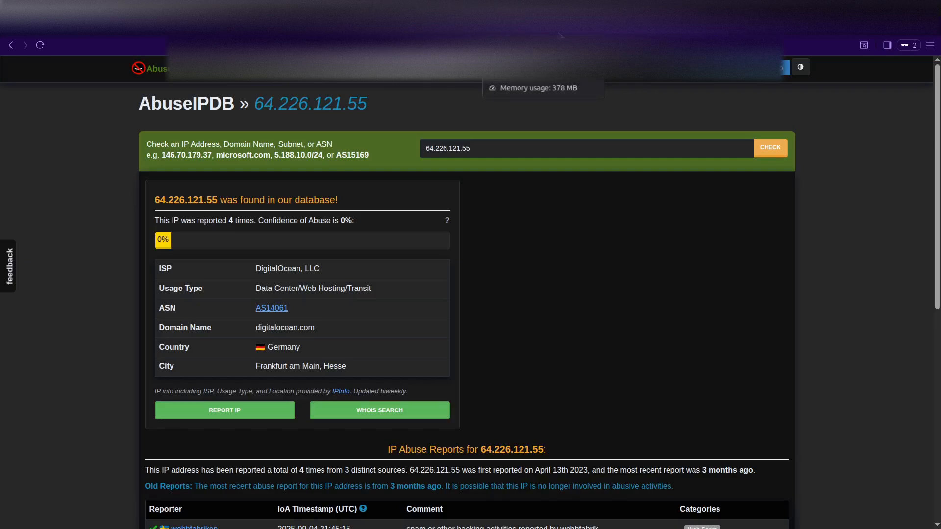
click(288, 35)
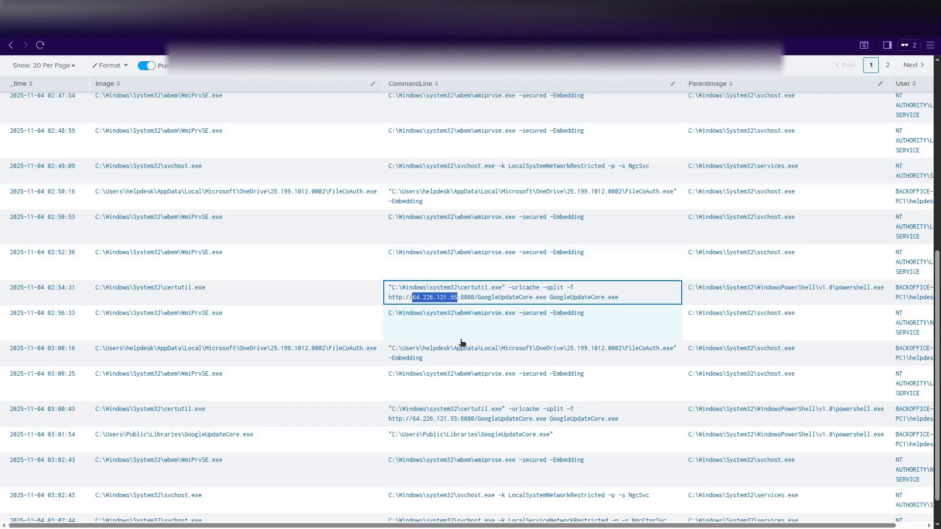
Review page 2 of the process results: the 03:19:28 PowerShell launch, whoami /all and net localgroup administrators.
scroll(462, 343, down, 1)
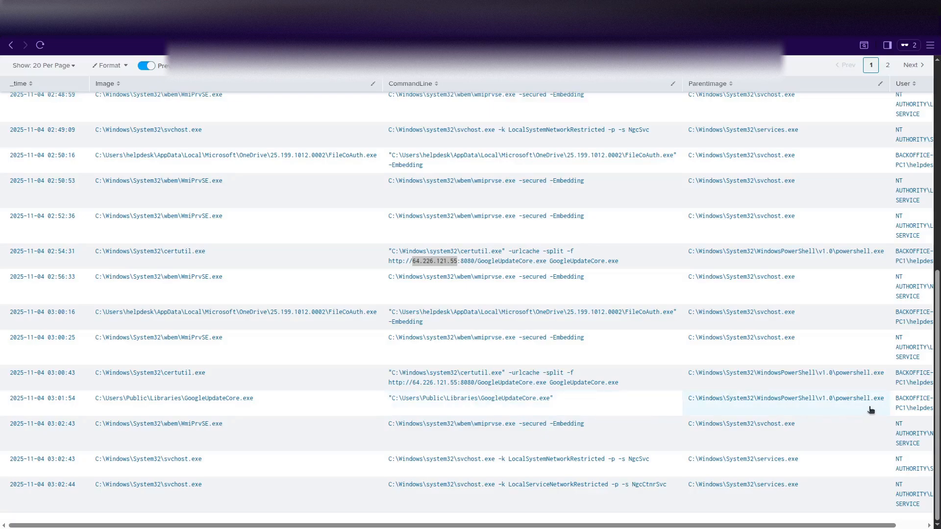
click(887, 66)
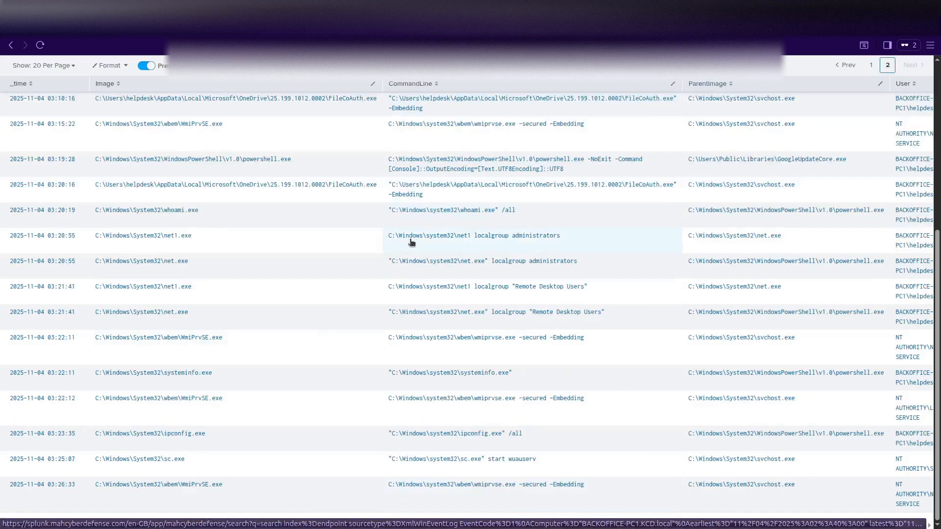
scroll(267, 251, up, 3)
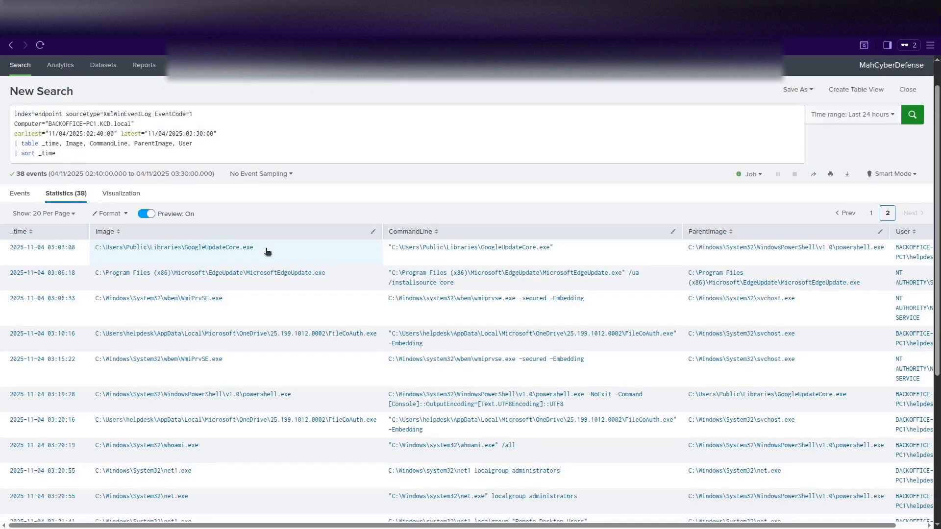
scroll(462, 258, down, 1)
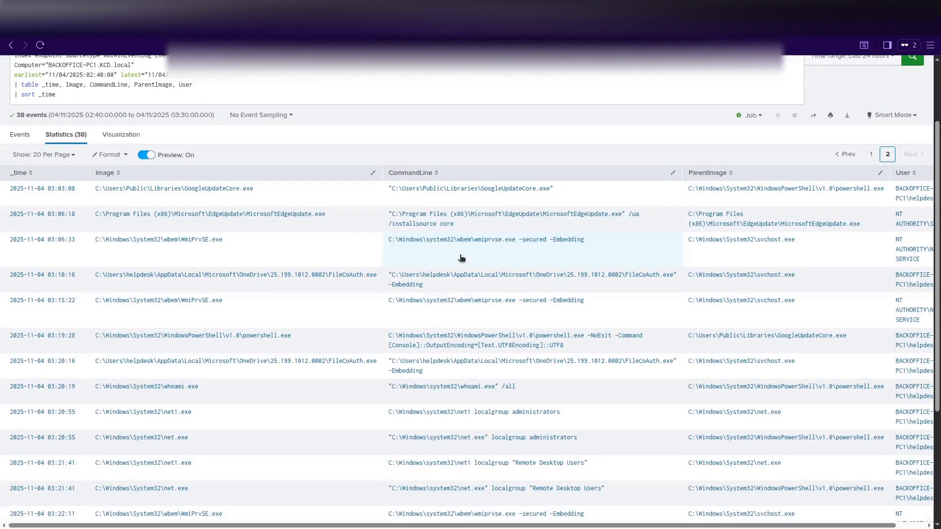
scroll(461, 259, down, 2)
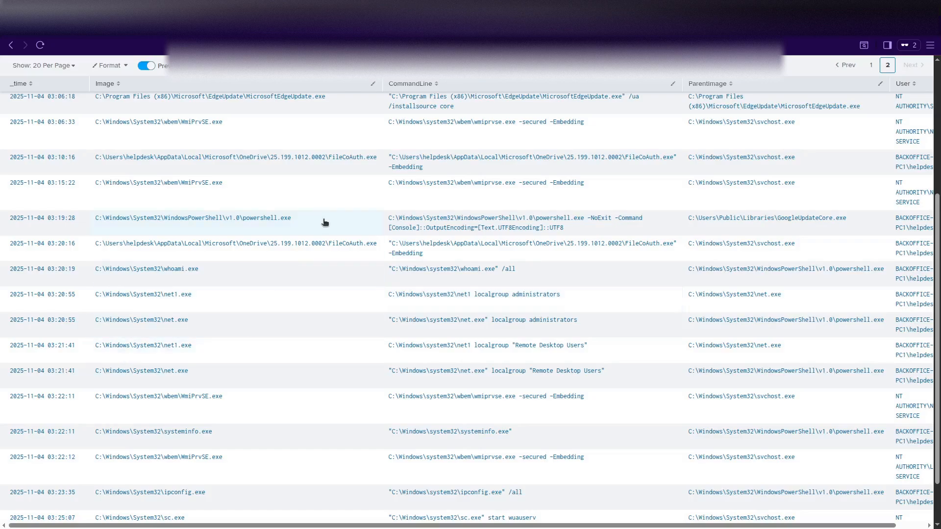
scroll(323, 222, up, 3)
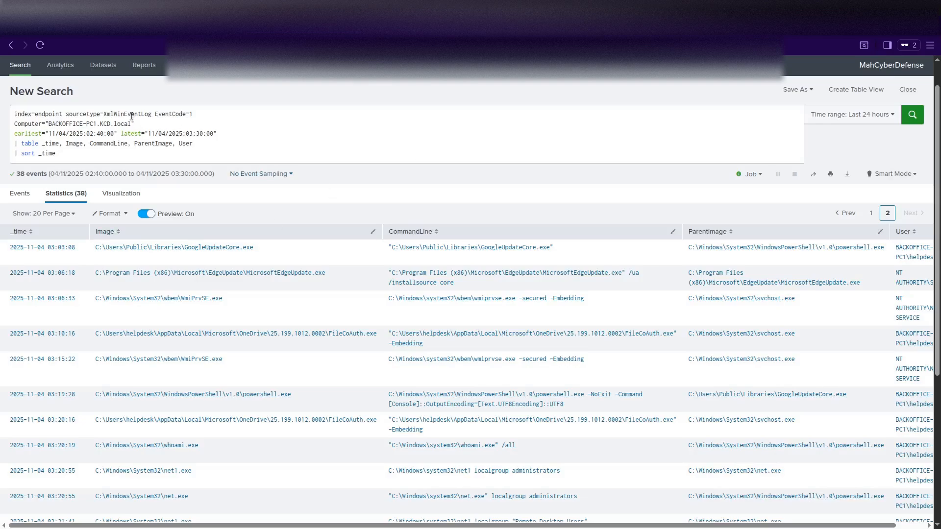
Replace the query with index=network from 02:50 to 03:10 on 11/04/2025 and run it, returning 6,300 events.
drag(56, 152, 1, 129)
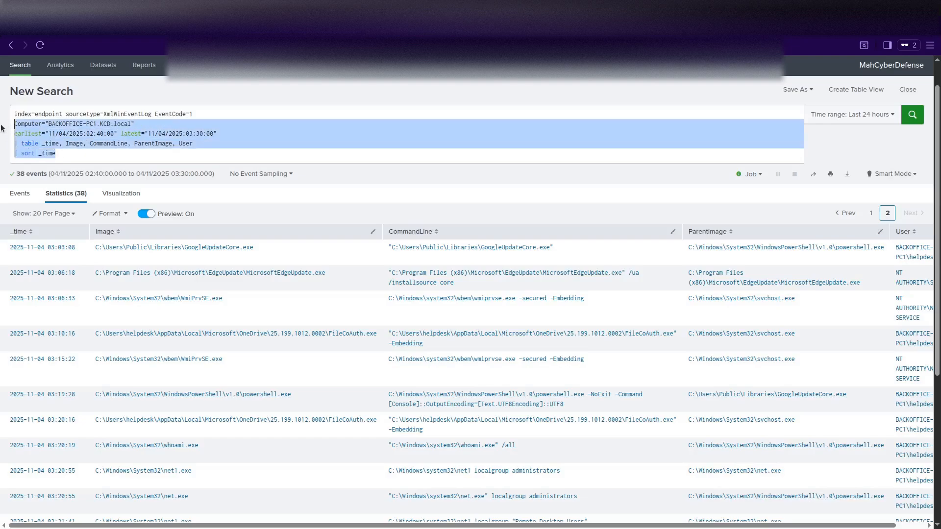
key(BackSpace)
key(BackSpace)
key(BackSpace)
key(BackSpace)
key(BackSpace)
key(BackSpace)
key(BackSpace)
key(BackSpace)
key(BackSpace)
key(BackSpace)
key(BackSpace)
key(BackSpace)
key(BackSpace)
key(BackSpace)
key(BackSpace)
key(BackSpace)
key(BackSpace)
key(BackSpace)
key(BackSpace)
key(BackSpace)
key(BackSpace)
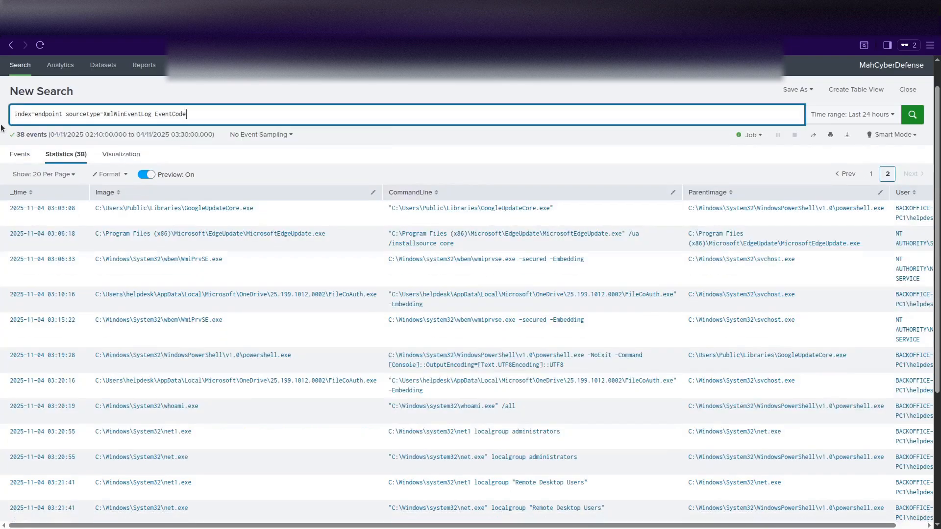
key(BackSpace)
key(BackSpace)
key(BackSpace)
key(BackSpace)
key(BackSpace)
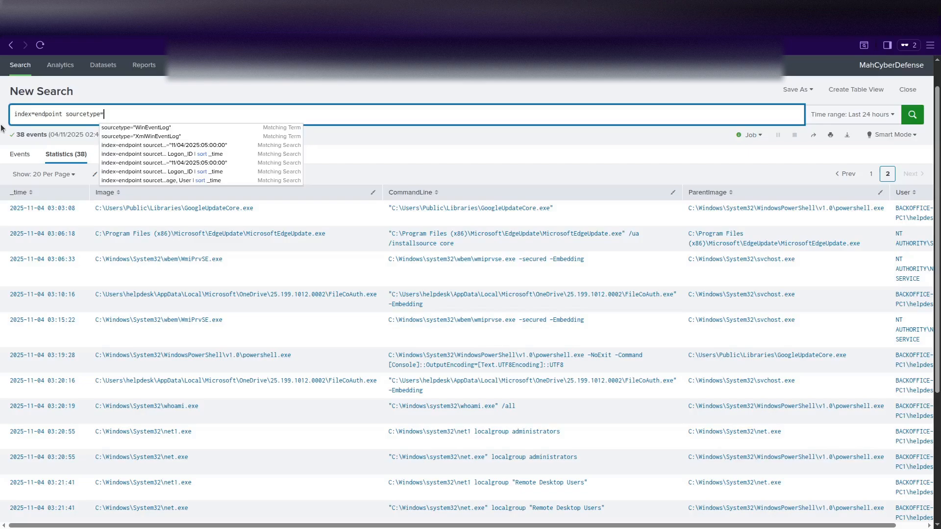
key(BackSpace)
key(BackSpace)
key(BackSpace)
key(BackSpace)
key(BackSpace)
key(BackSpace)
key(BackSpace)
key(BackSpace)
key(BackSpace)
key(BackSpace)
key(BackSpace)
key(BackSpace)
key(BackSpace)
key(BackSpace)
key(BackSpace)
key(BackSpace)
key(BackSpace)
key(BackSpace)
key(BackSpace)
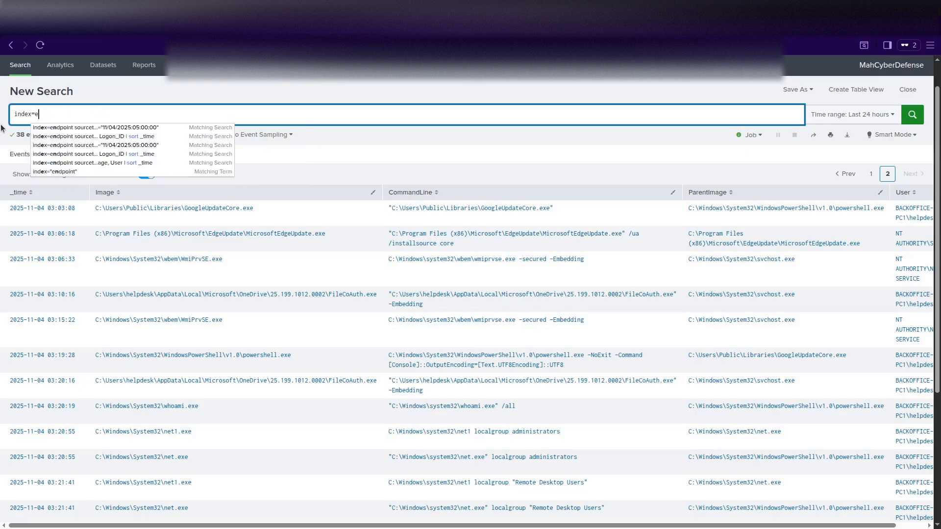
key(BackSpace)
text(network)
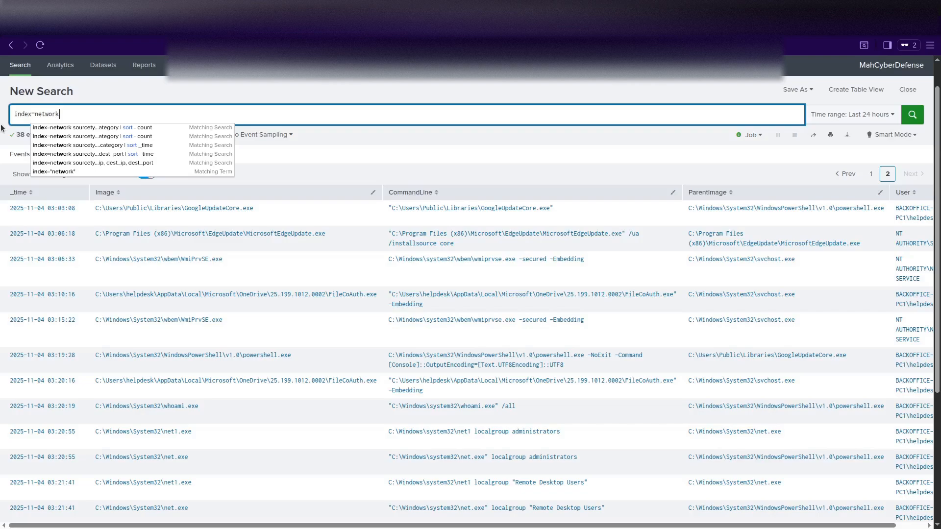
key(alt+Tab)
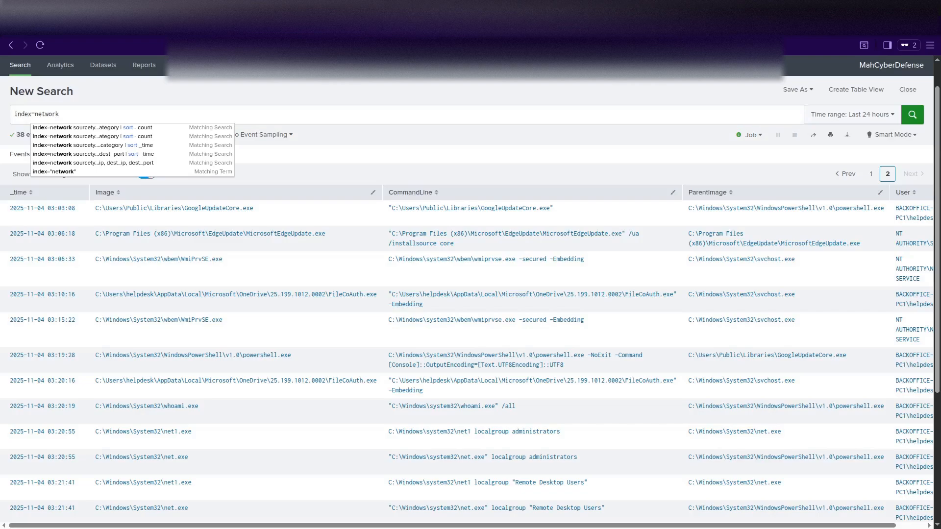
click(63, 116)
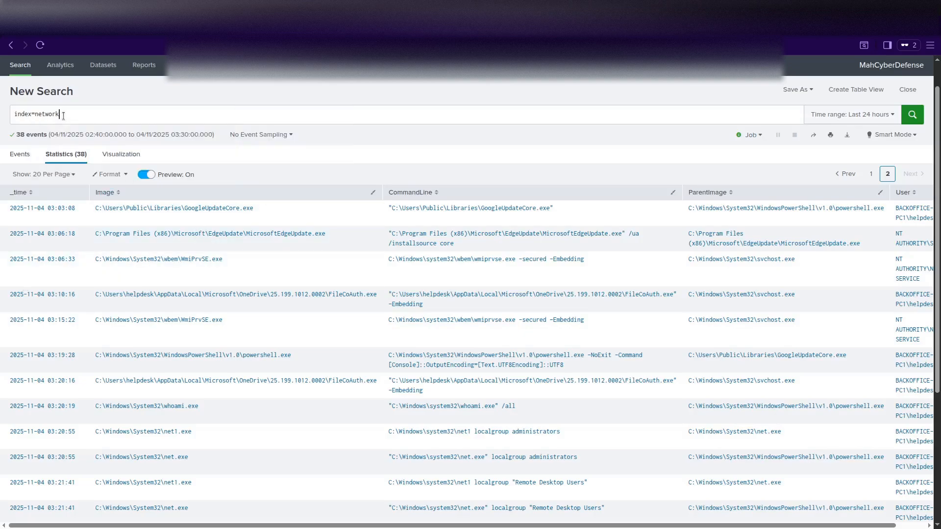
key(shift+Return)
text(earliest="11/04/2025:02:50:00" latest="11/04/2025:03:10:00")
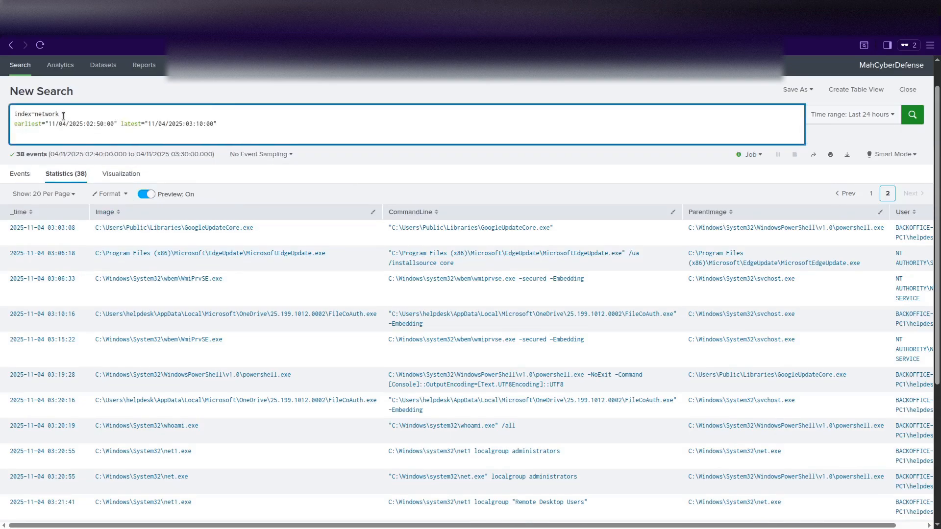
key(Return)
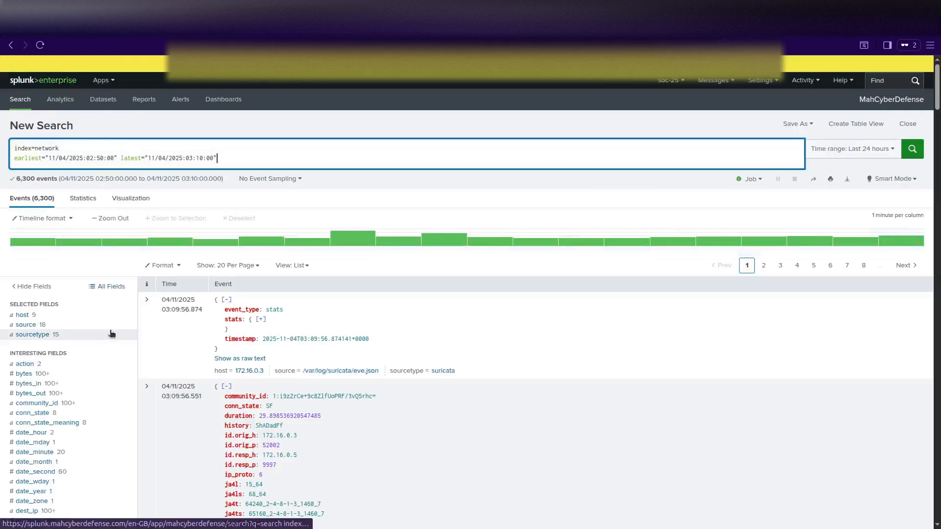
Inspect the host field's values and expand the second network event's fields.
click(31, 316)
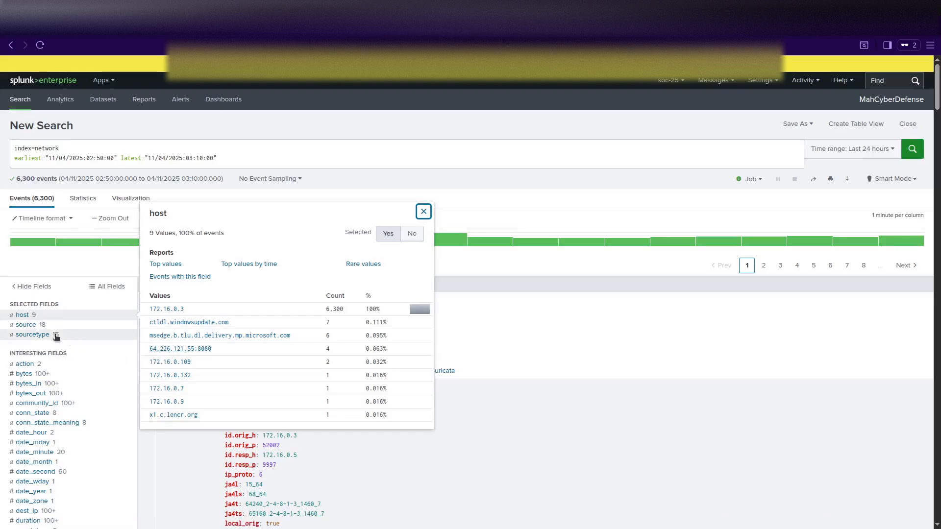
key(Escape)
click(309, 159)
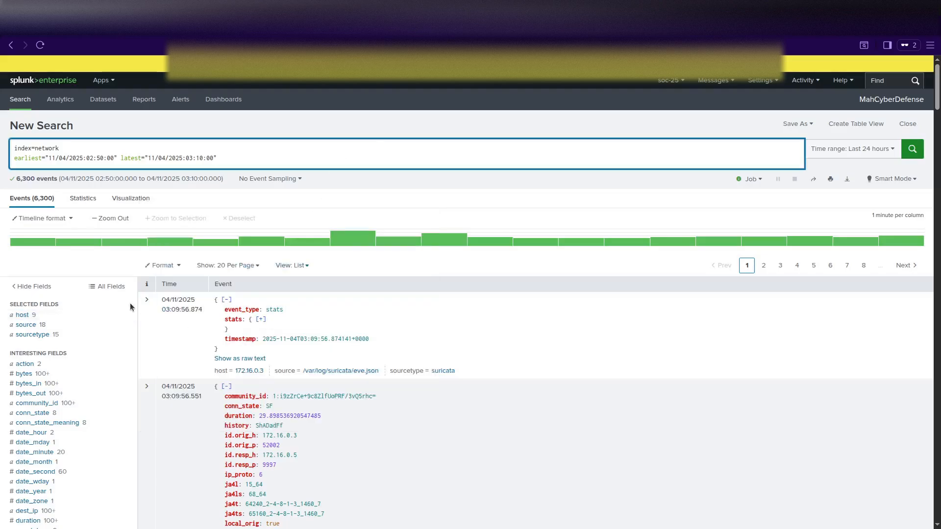
click(146, 388)
scroll(358, 428, down, 10)
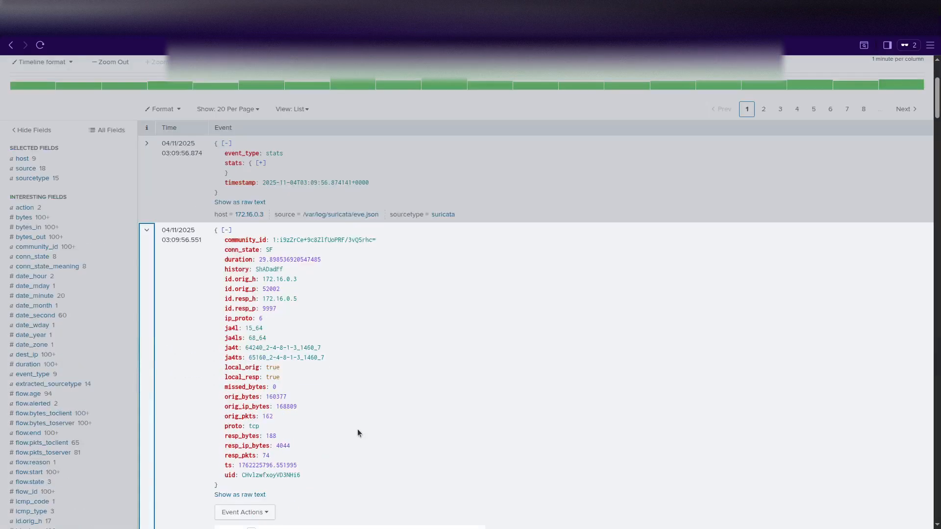
scroll(358, 431, up, 2)
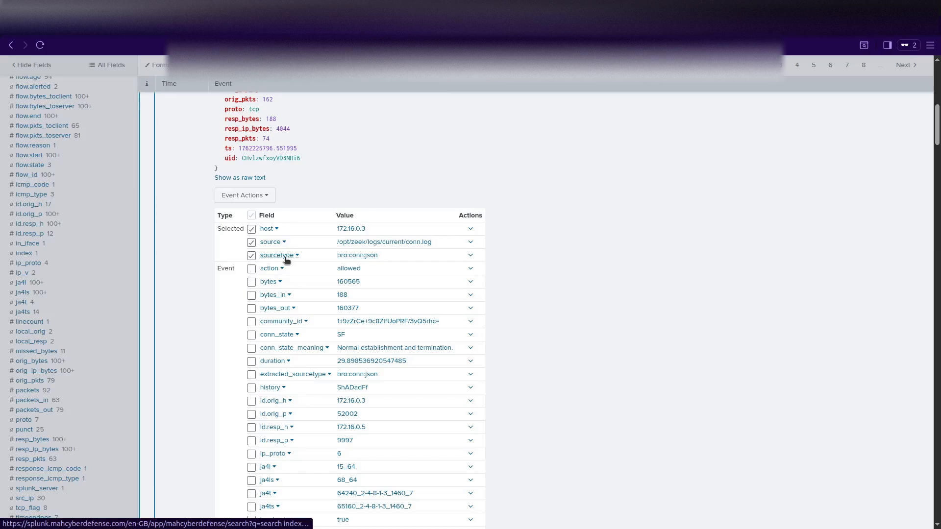
Review the sourcetype value breakdown and insert 'sourcetype' after index=network in the query.
click(287, 259)
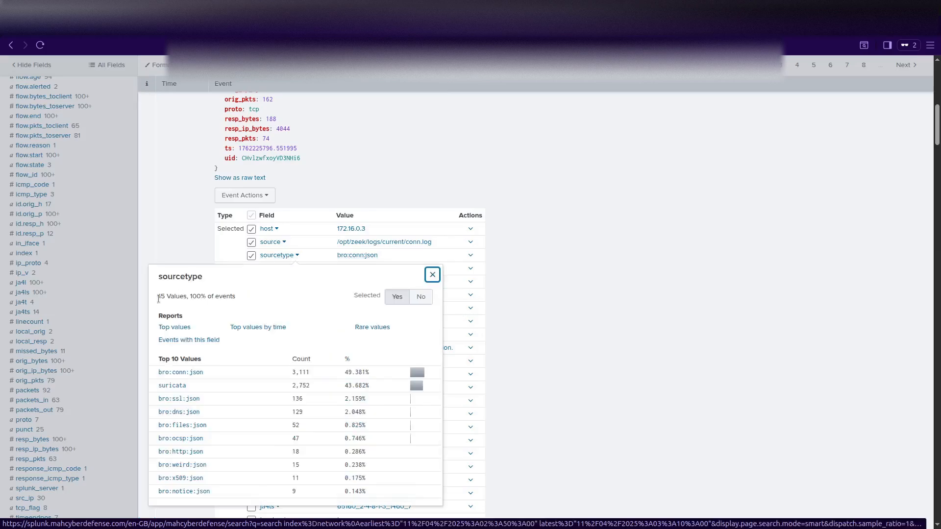
double_click(200, 277)
key(ctrl+c)
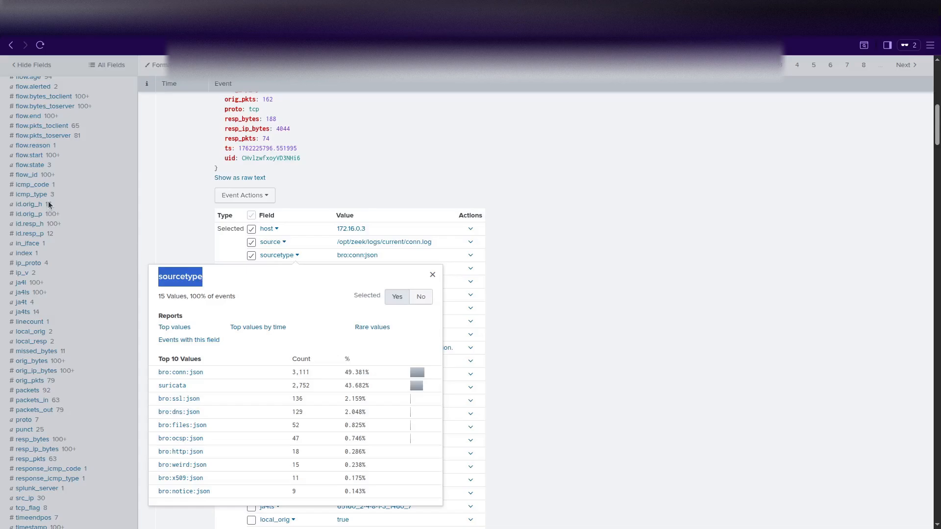
scroll(49, 206, up, 10)
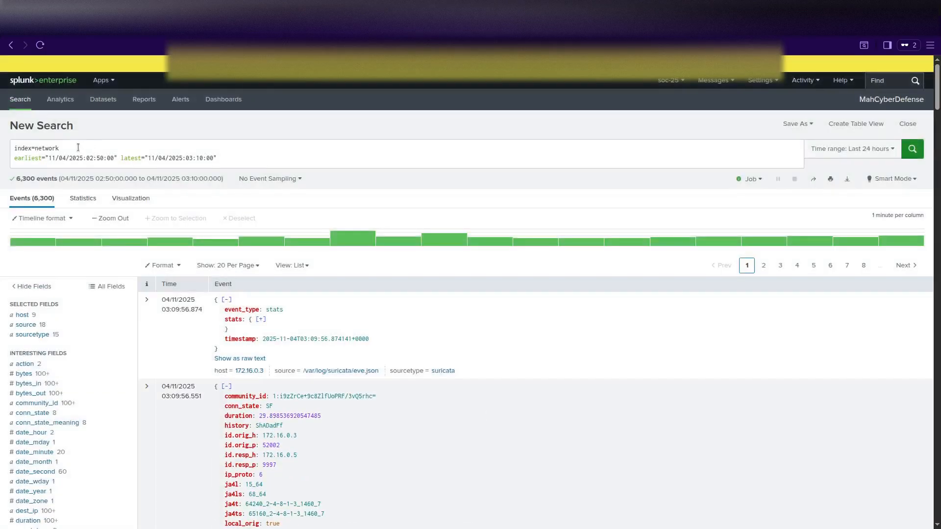
click(93, 151)
key(ctrl+v)
scroll(221, 368, down, 8)
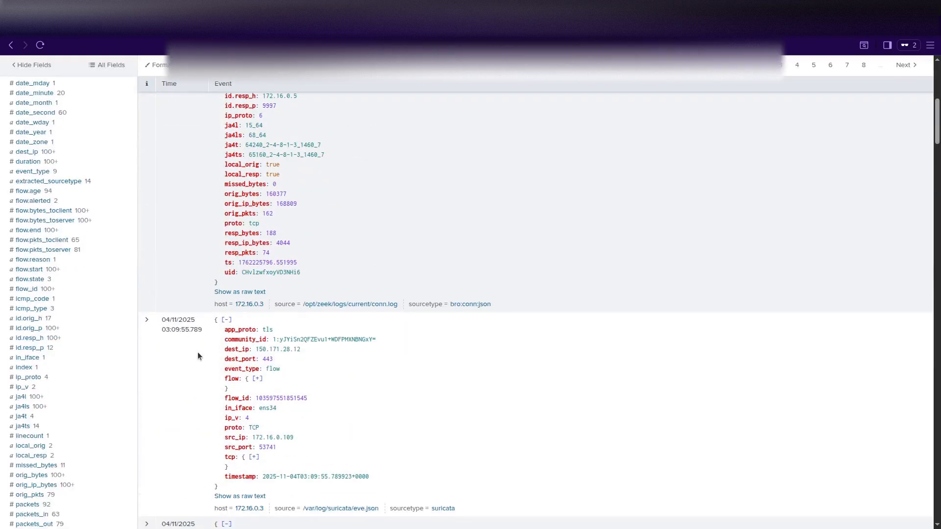
scroll(198, 352, up, 10)
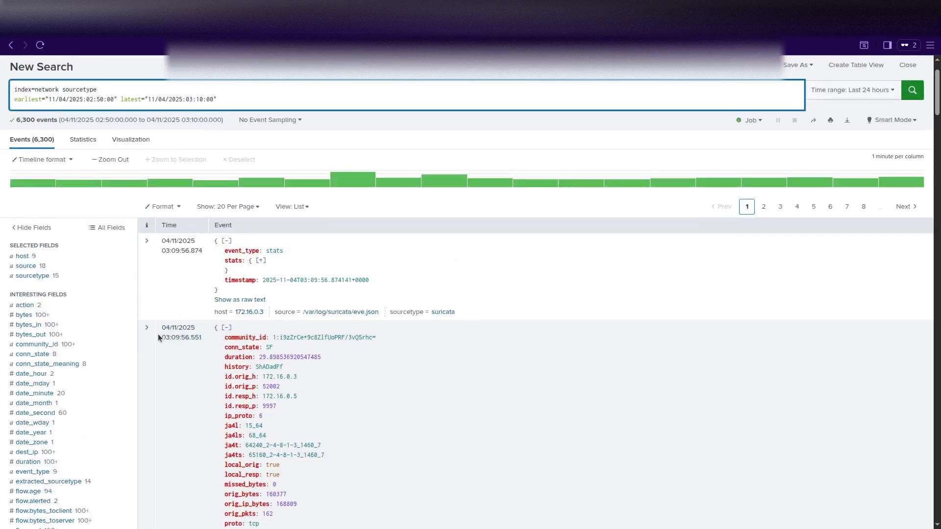
Expand the second event again and select its bro:conn:json sourcetype value.
click(147, 330)
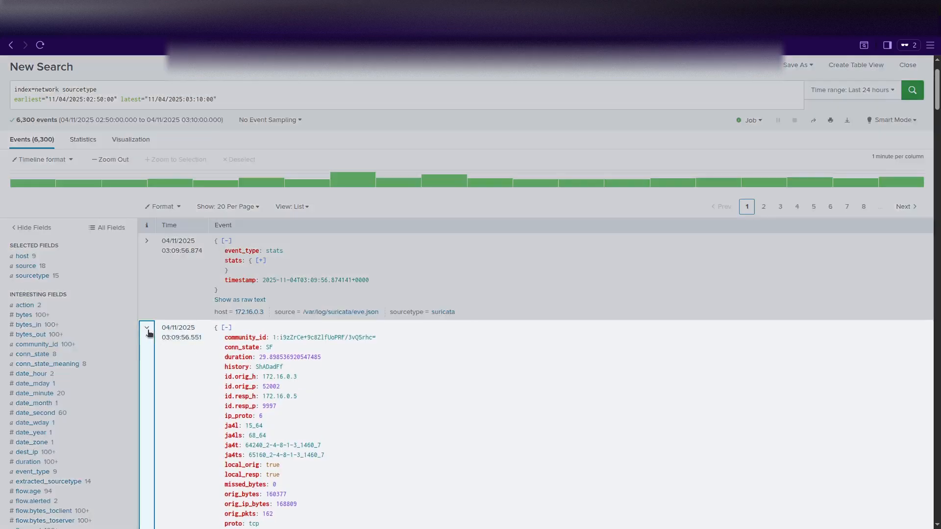
scroll(246, 351, down, 8)
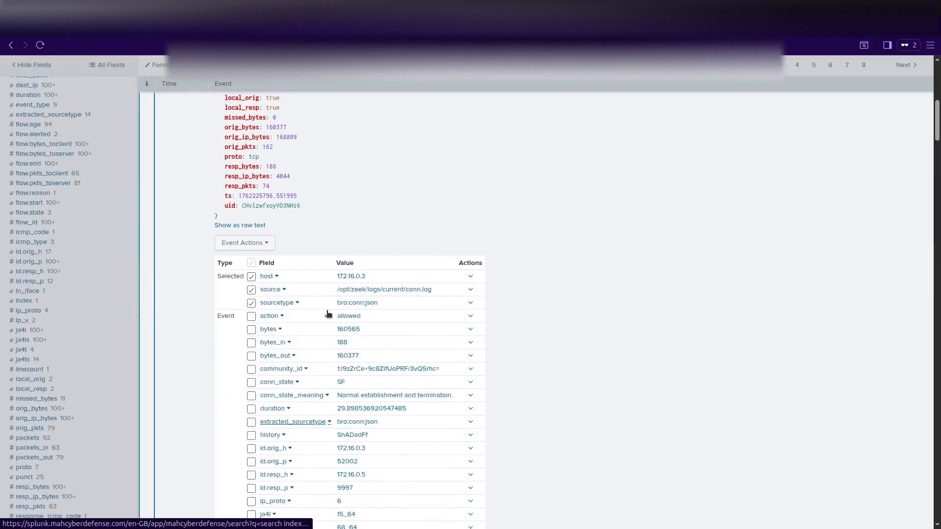
scroll(353, 316, up, 1)
click(375, 319)
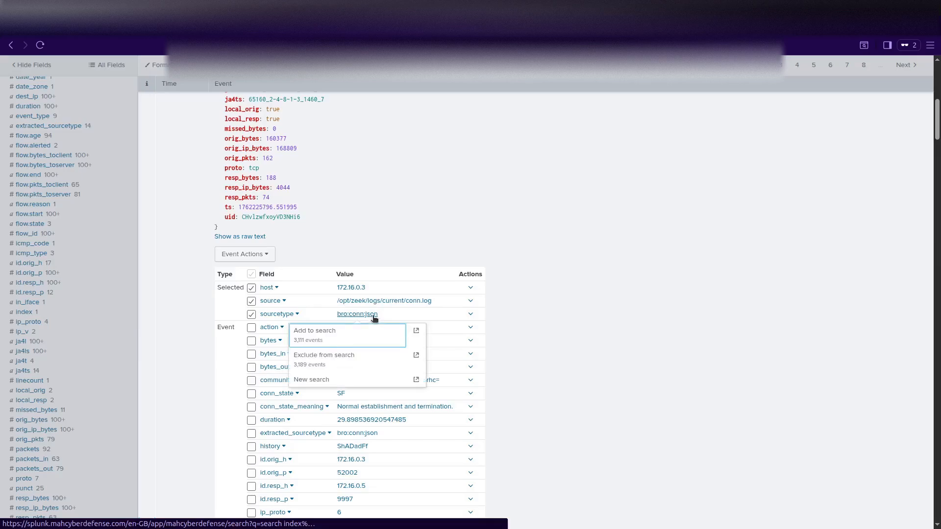
drag(404, 314, 337, 314)
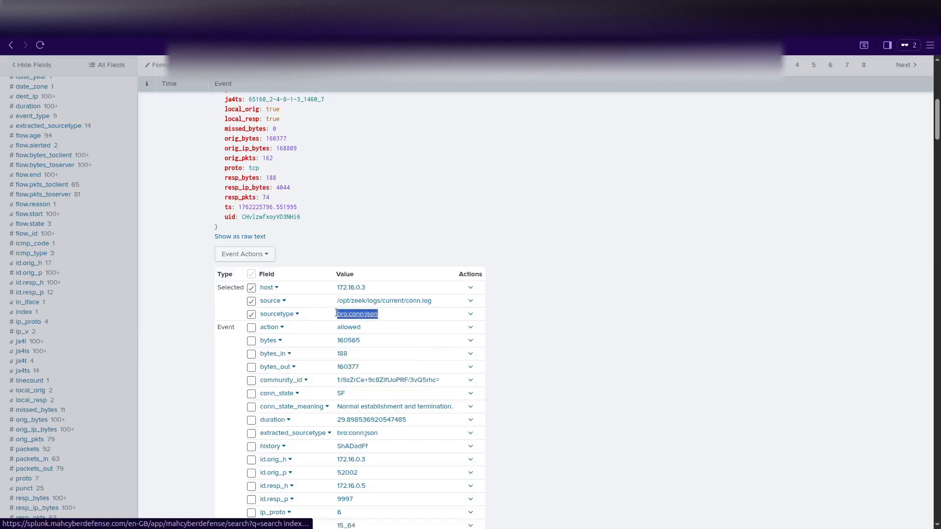
scroll(201, 376, up, 8)
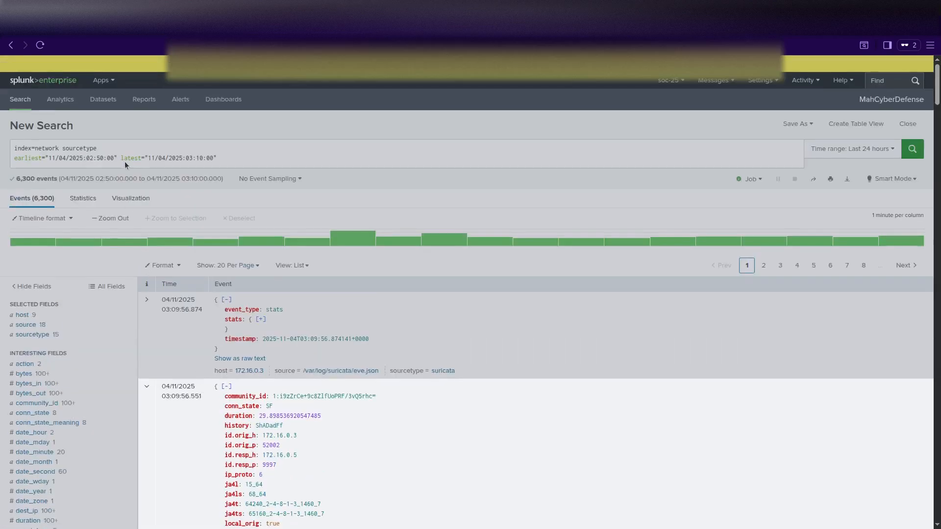
Complete the filter as sourcetype="bro:conn:json" and rerun, cutting the results to 3,111 connection events.
click(111, 147)
click(108, 148)
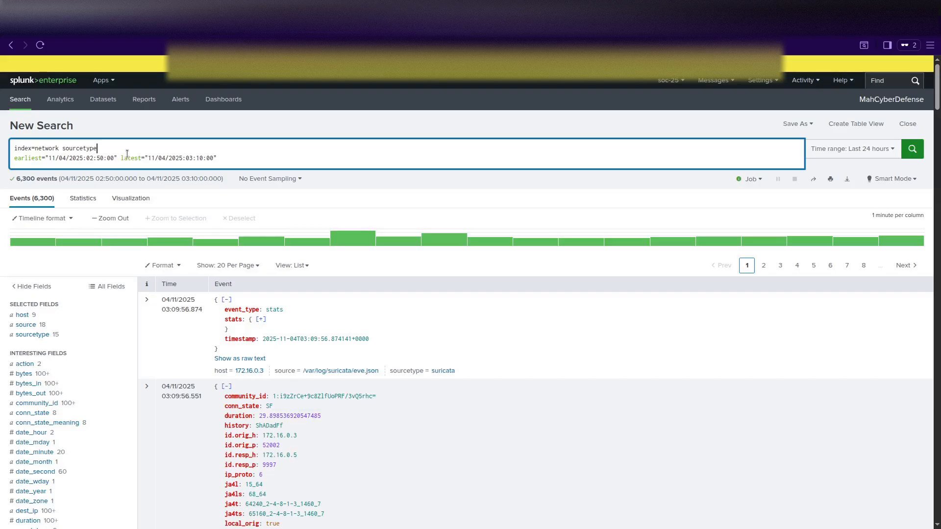
text(="bro:conn:json)
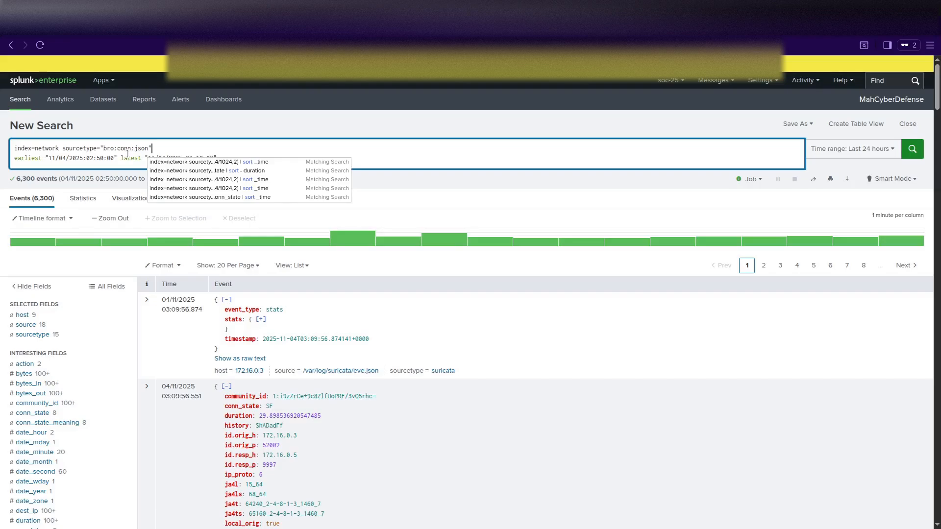
click(249, 155)
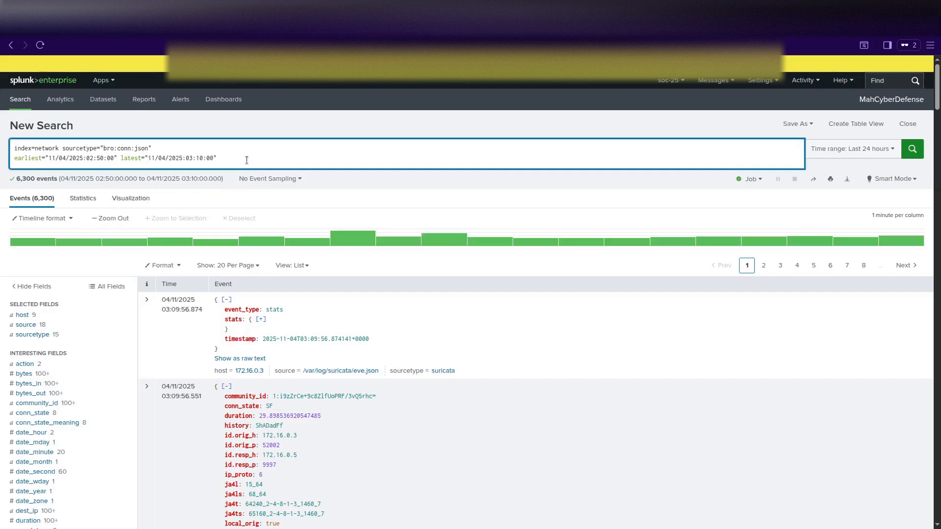
key(Return)
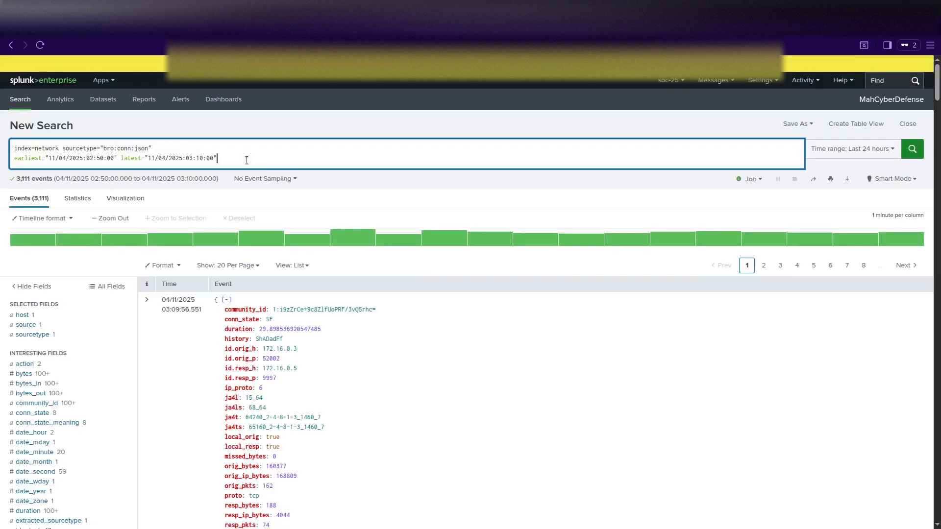
key(shift+Return)
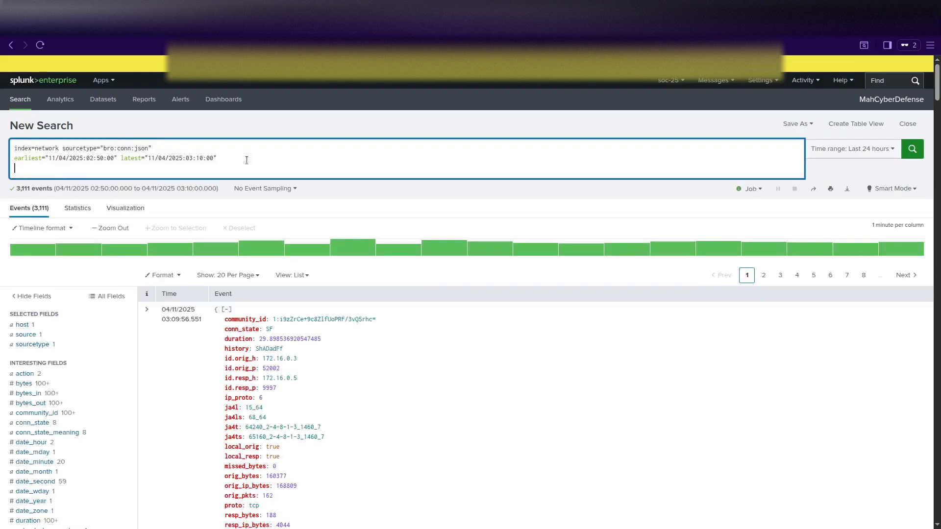
click(147, 309)
scroll(308, 371, down, 5)
scroll(308, 374, down, 2)
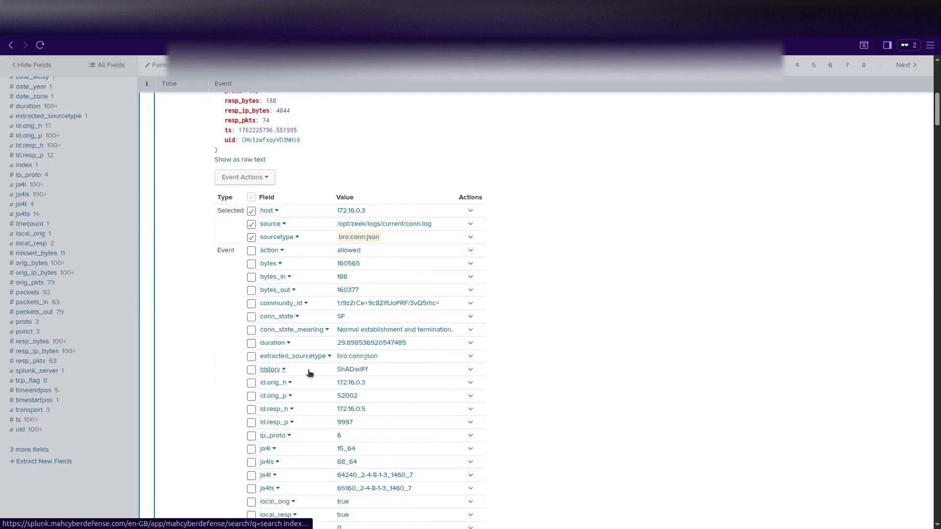
scroll(308, 374, down, 2)
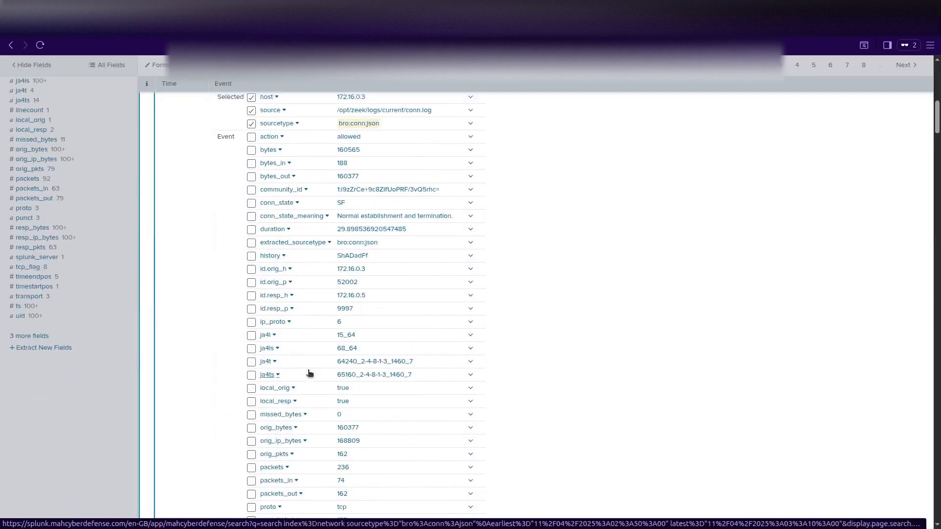
scroll(308, 374, up, 1)
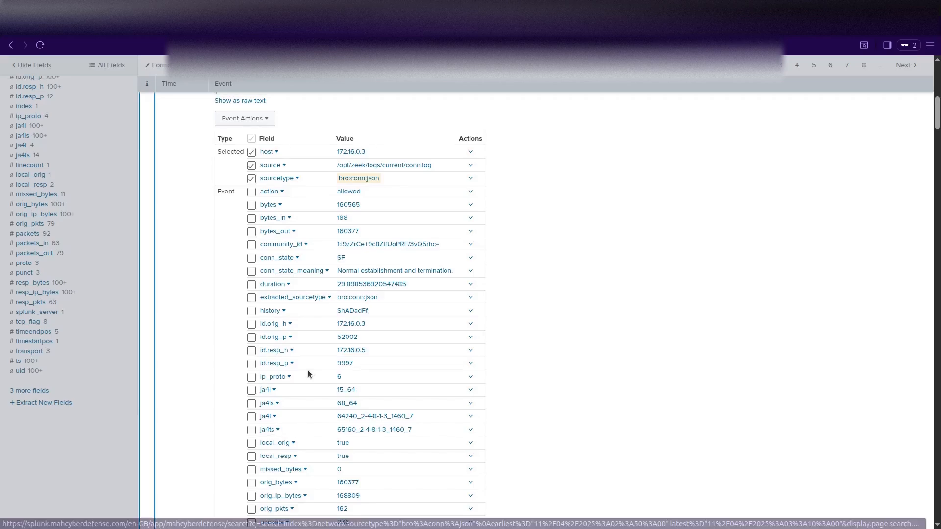
click(271, 324)
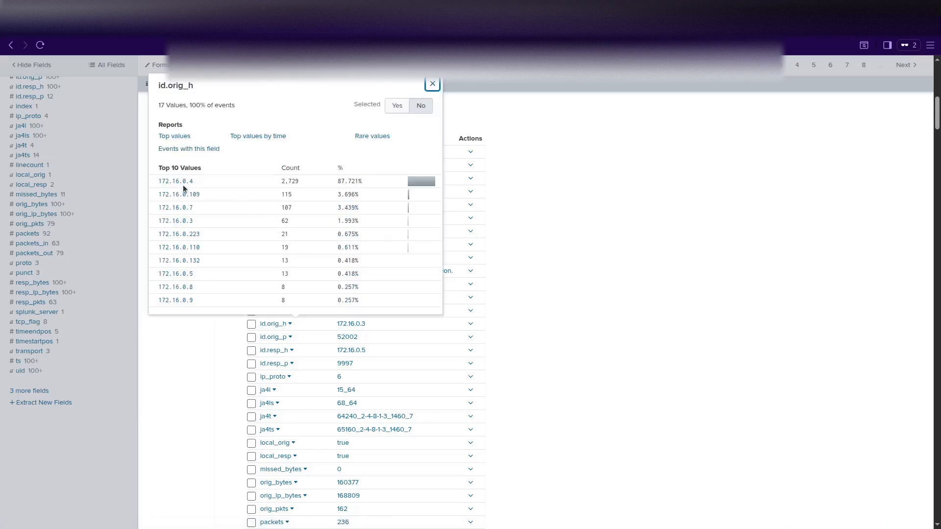
drag(158, 86, 196, 96)
click(521, 122)
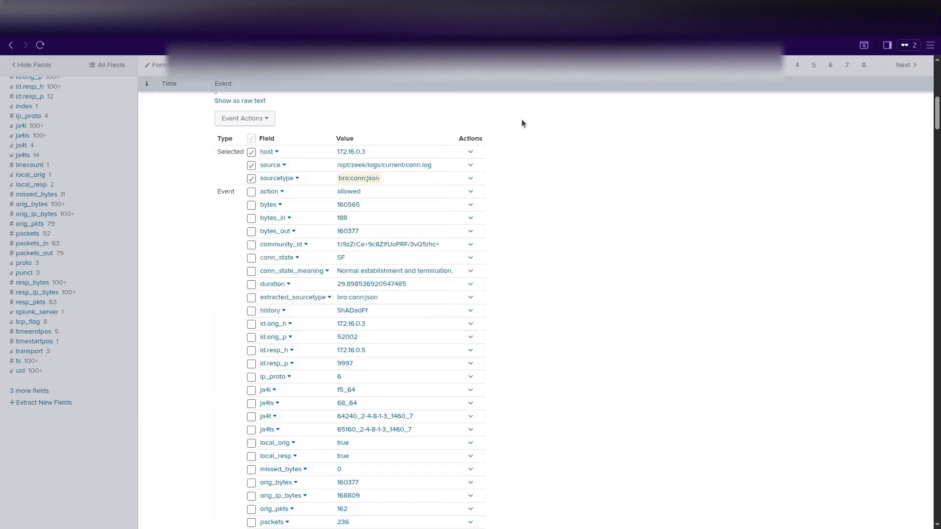
scroll(117, 284, up, 10)
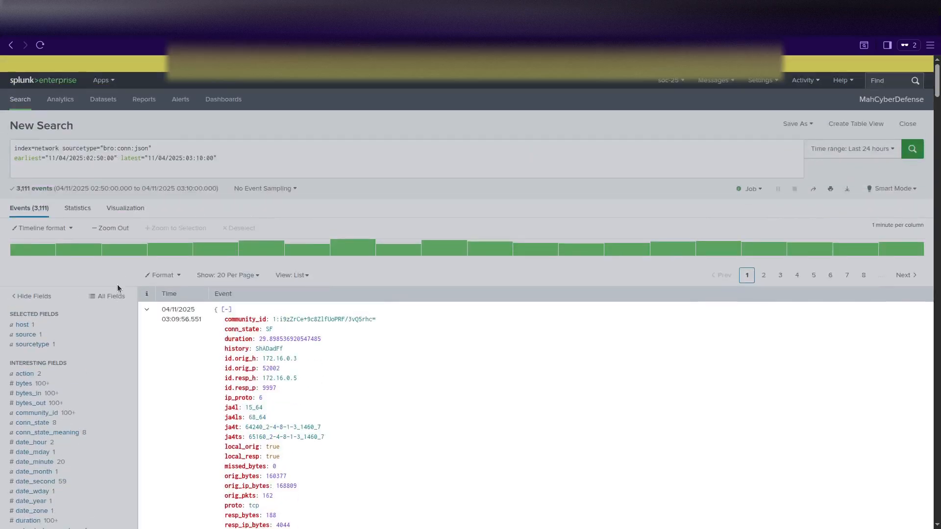
scroll(228, 318, down, 10)
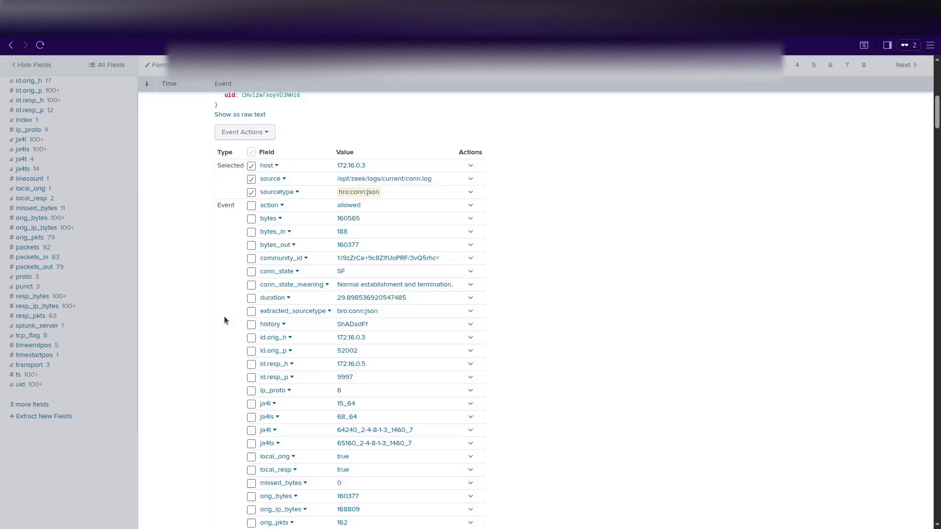
scroll(225, 321, down, 1)
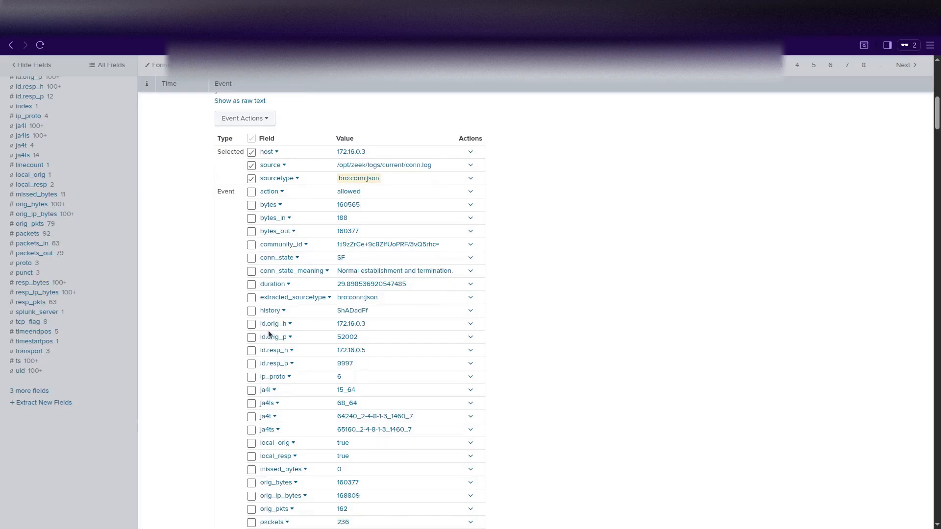
scroll(268, 331, down, 2)
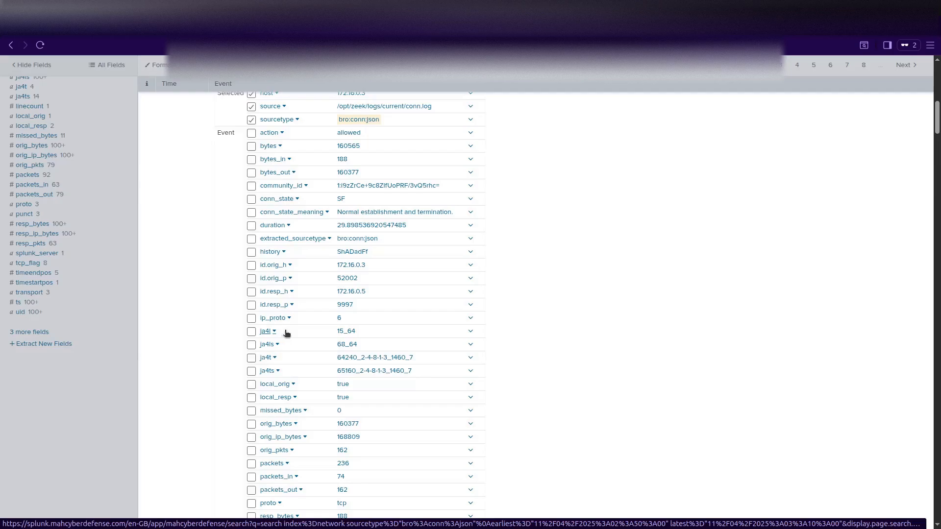
click(470, 292)
click(471, 292)
click(283, 292)
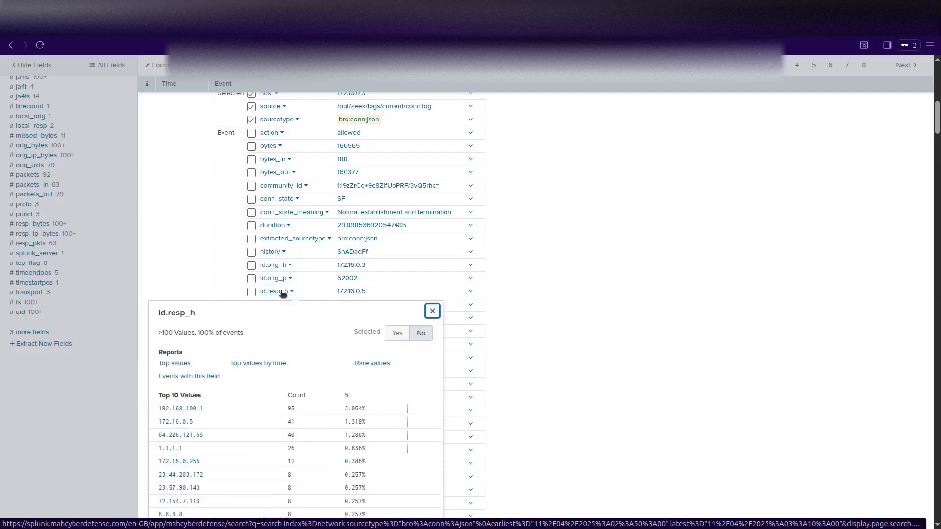
scroll(232, 406, down, 4)
scroll(232, 406, up, 1)
scroll(232, 406, up, 1)
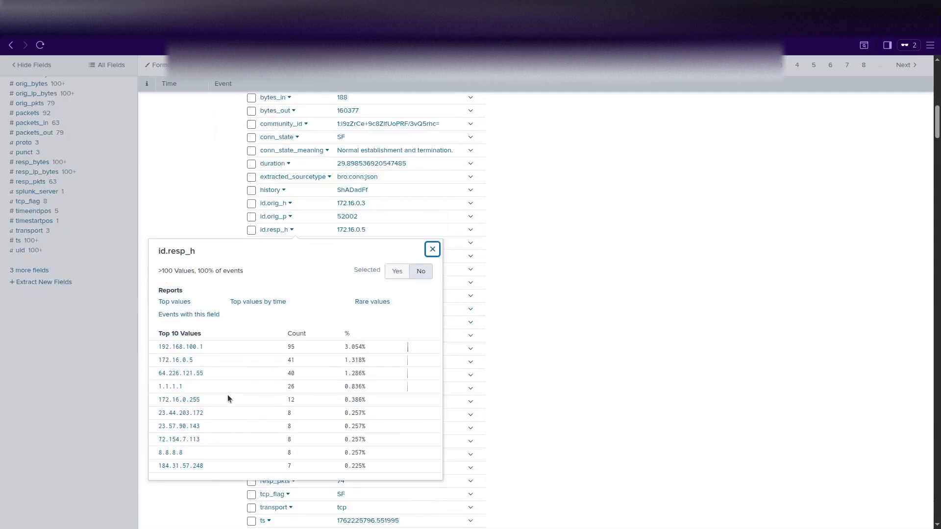
scroll(228, 395, up, 1)
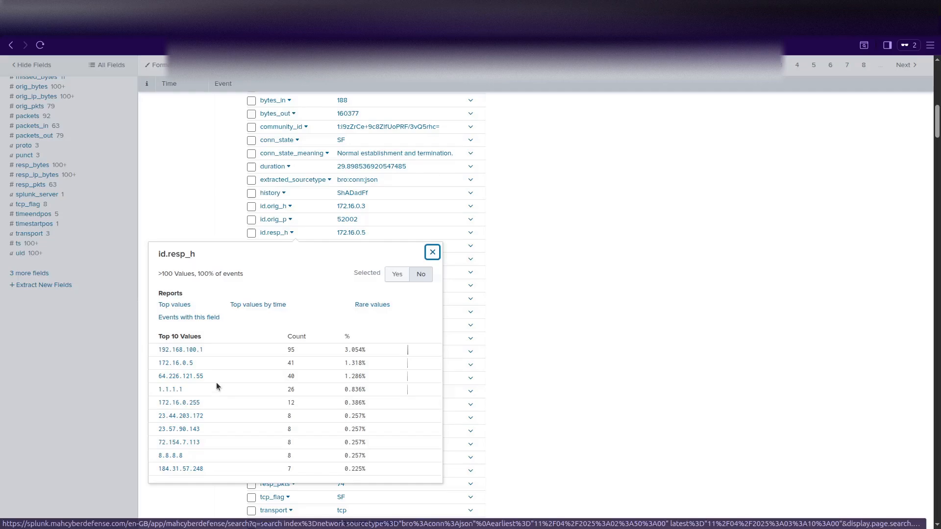
scroll(204, 377, up, 10)
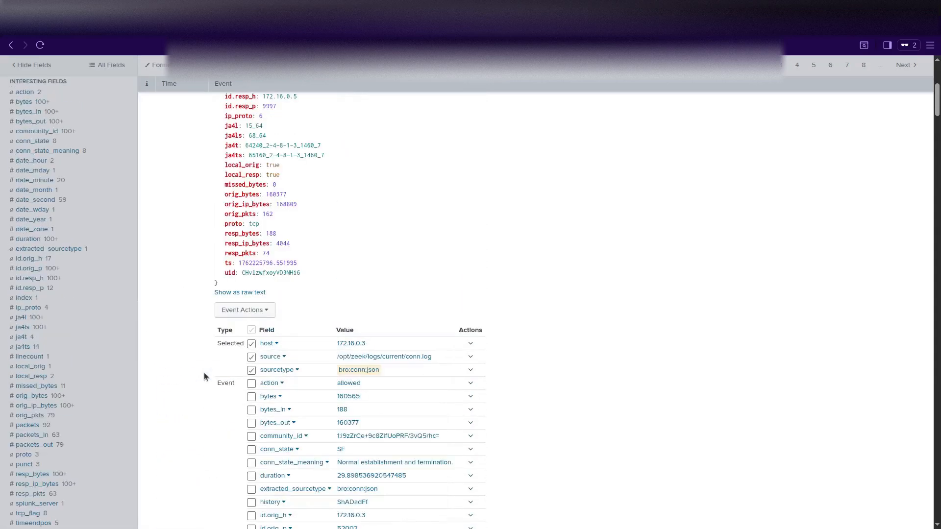
scroll(205, 370, up, 2)
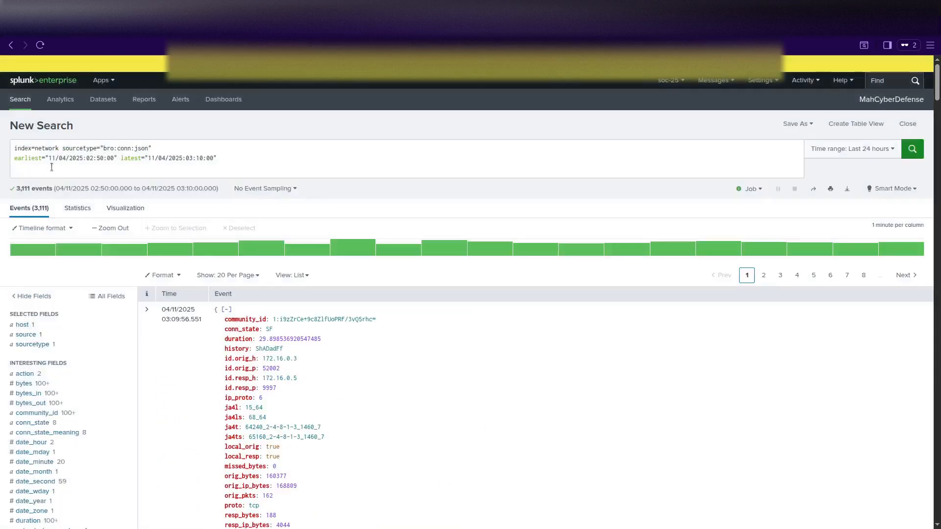
Type the source filter "id.orig_h"="172.16.0.109" on the query's third line.
click(52, 167)
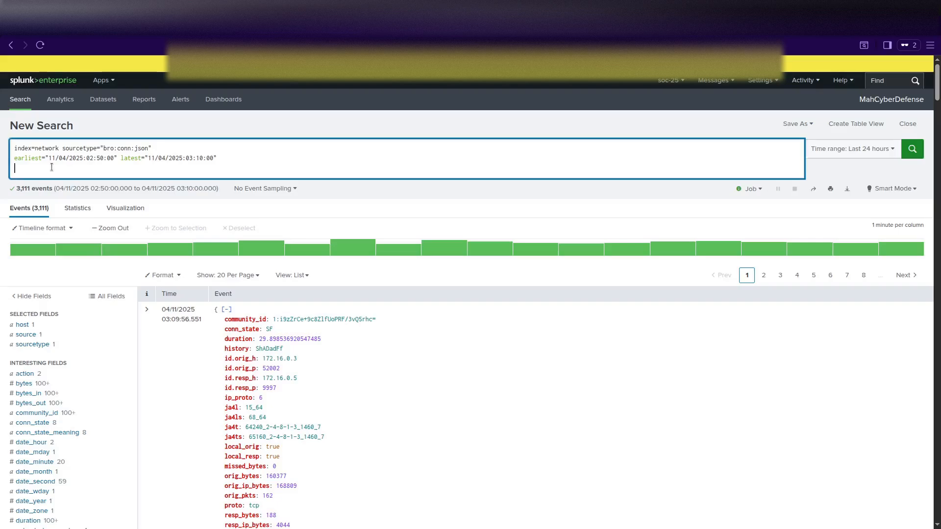
text("id.orig_h)
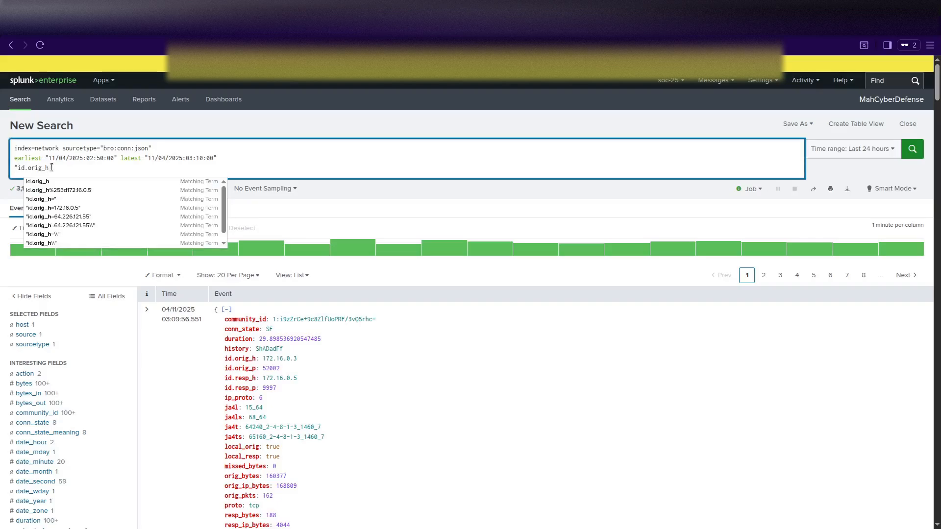
text(")
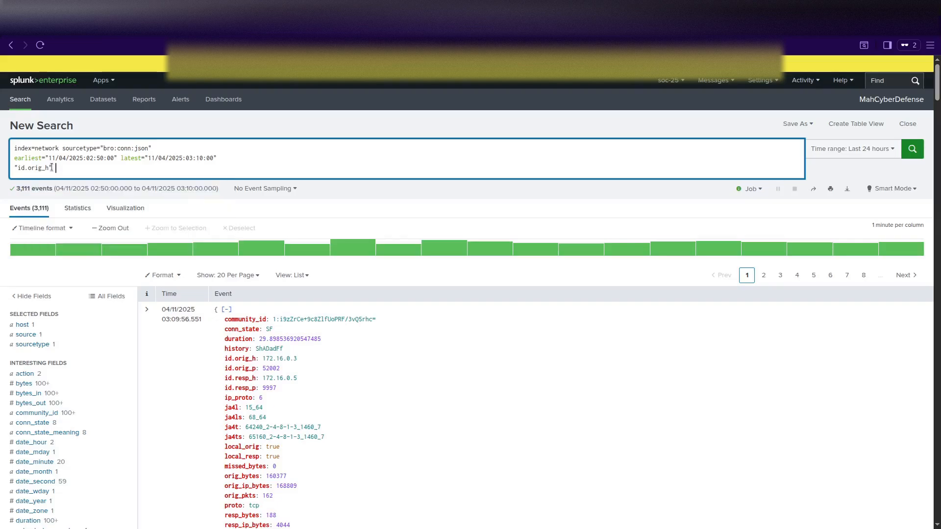
text(="172.16.0.109")
click(144, 332)
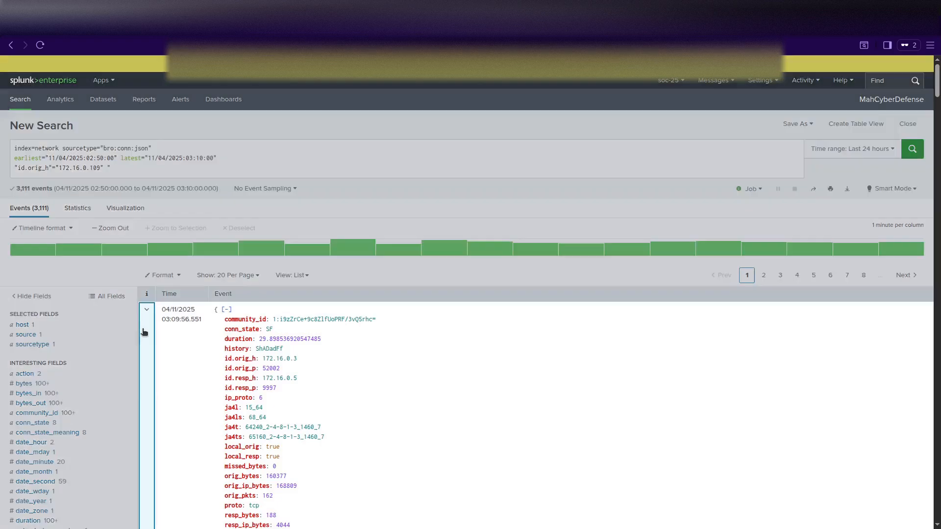
scroll(238, 349, down, 8)
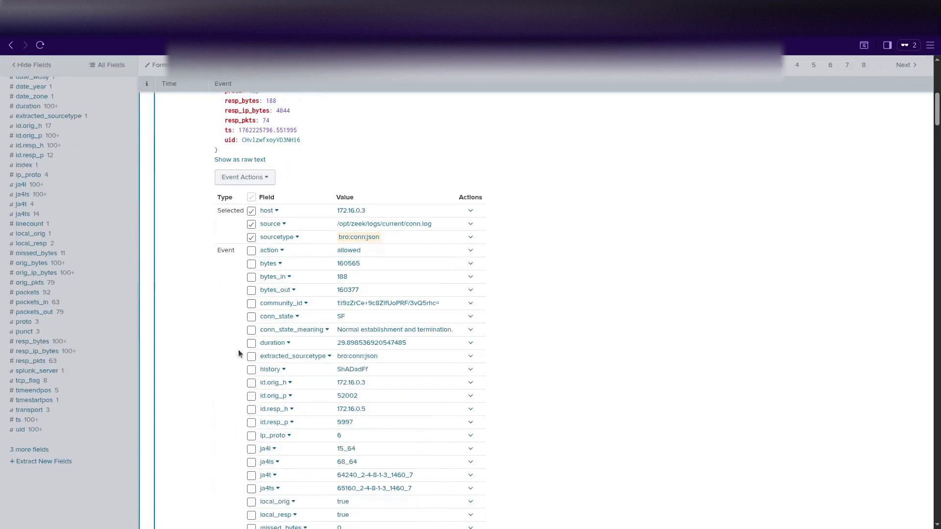
scroll(238, 349, down, 3)
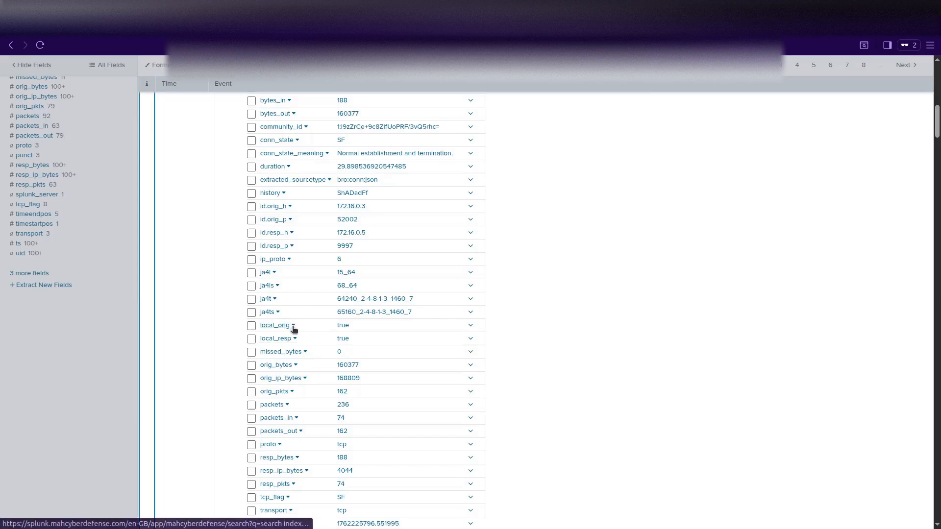
Check the top id.resp_h destination values and the host field's values in the results.
click(280, 234)
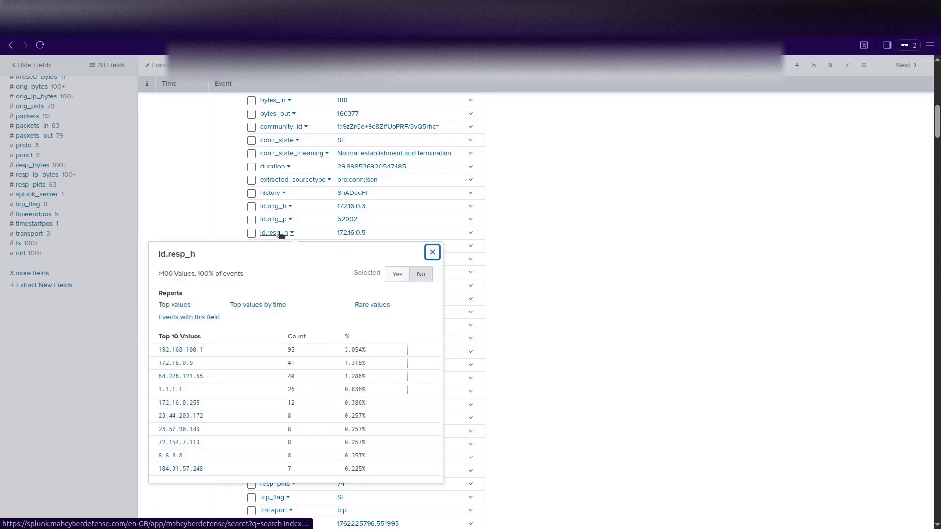
drag(155, 259, 205, 264)
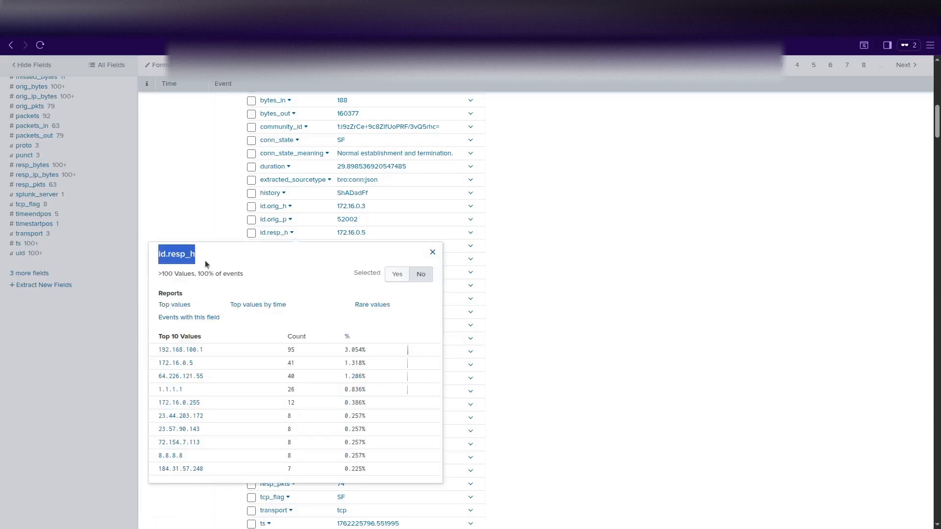
click(552, 285)
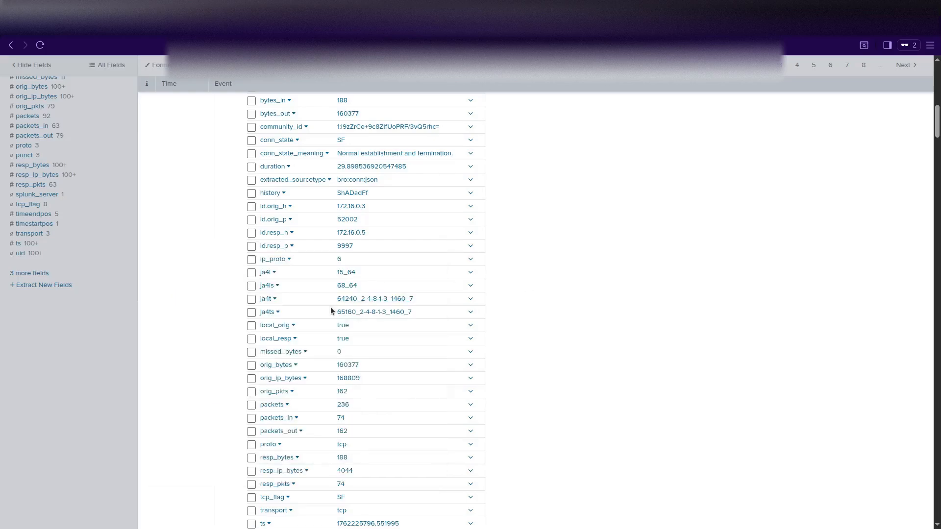
scroll(315, 355, up, 15)
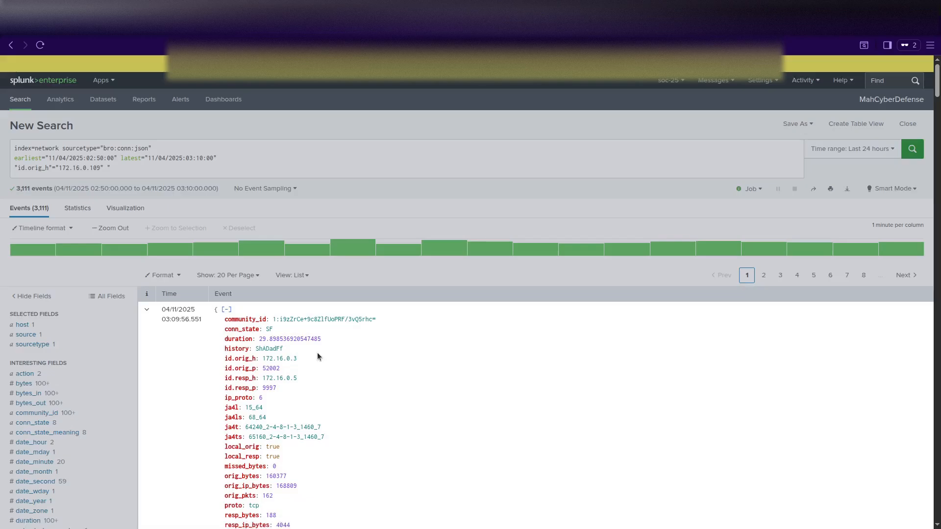
scroll(316, 352, down, 3)
scroll(317, 352, up, 1)
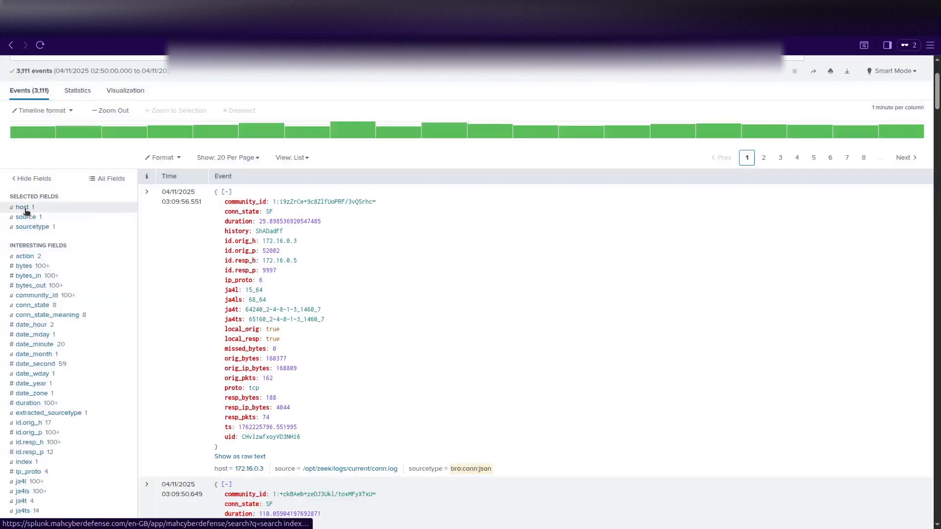
click(23, 207)
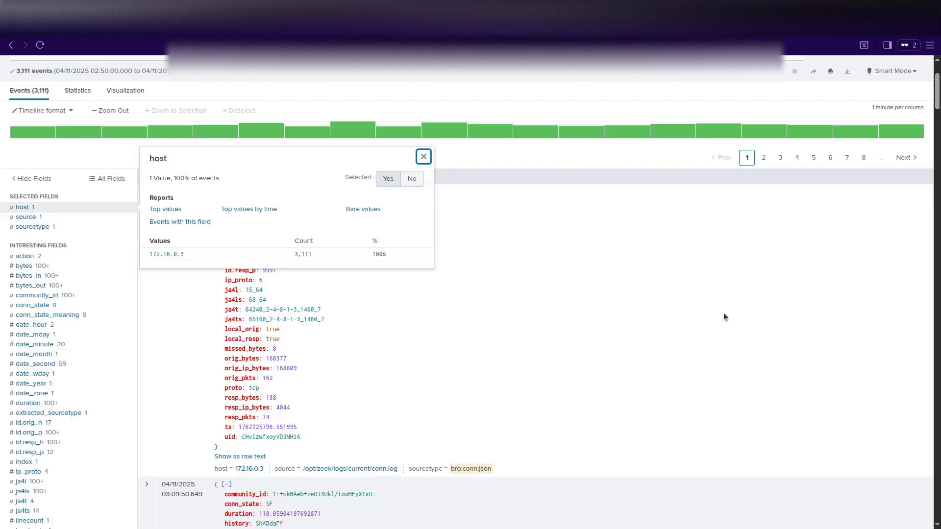
click(423, 156)
scroll(220, 128, up, 3)
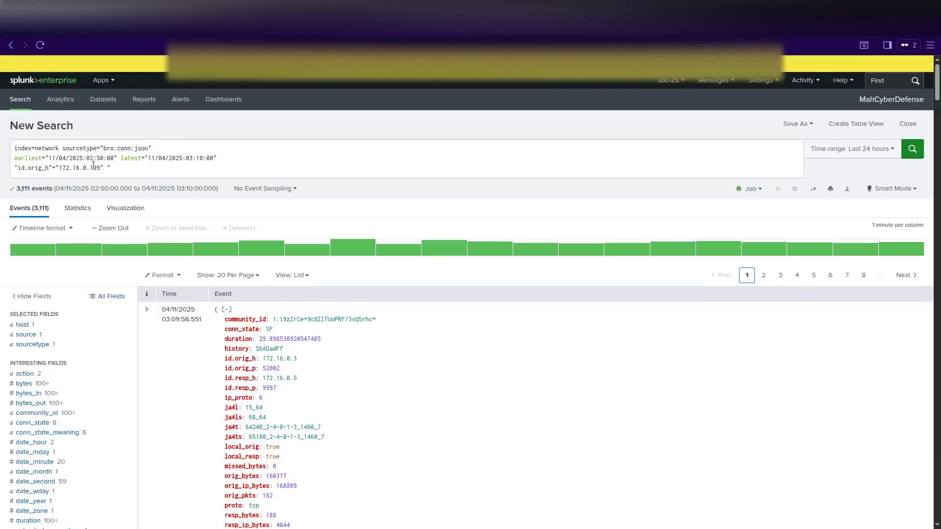
Append the destination filter "id.resp_h"="64.226.121.55 to the query, removing the duplicate equals sign.
click(115, 169)
text("id.resp_h)
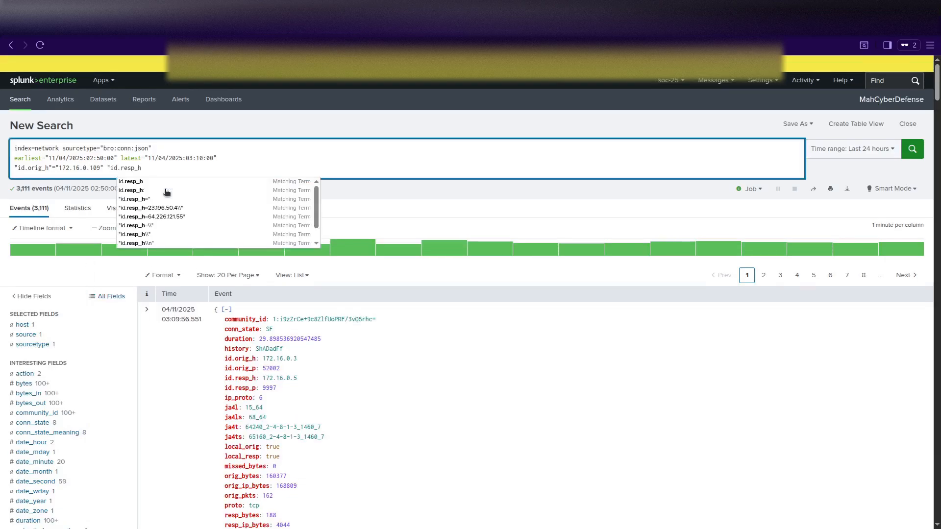
text(=")
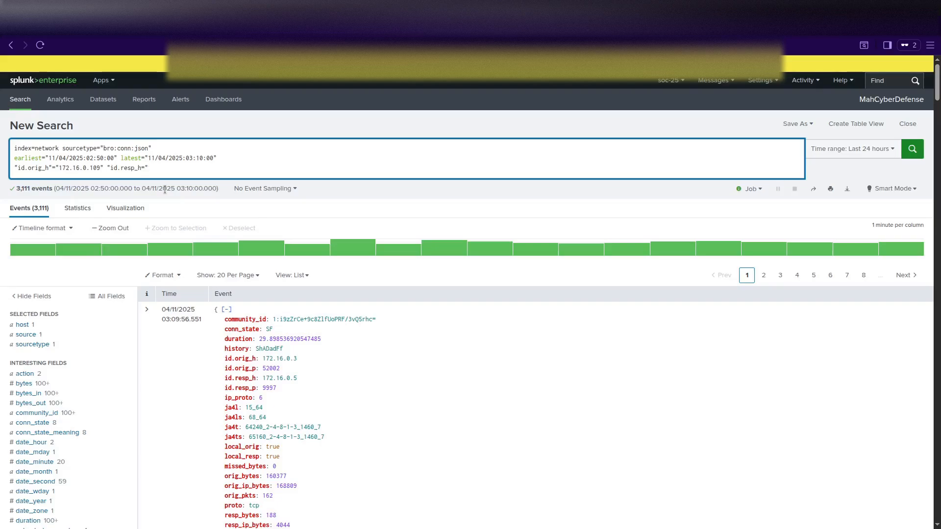
key(BackSpace)
key(BackSpace)
text(")
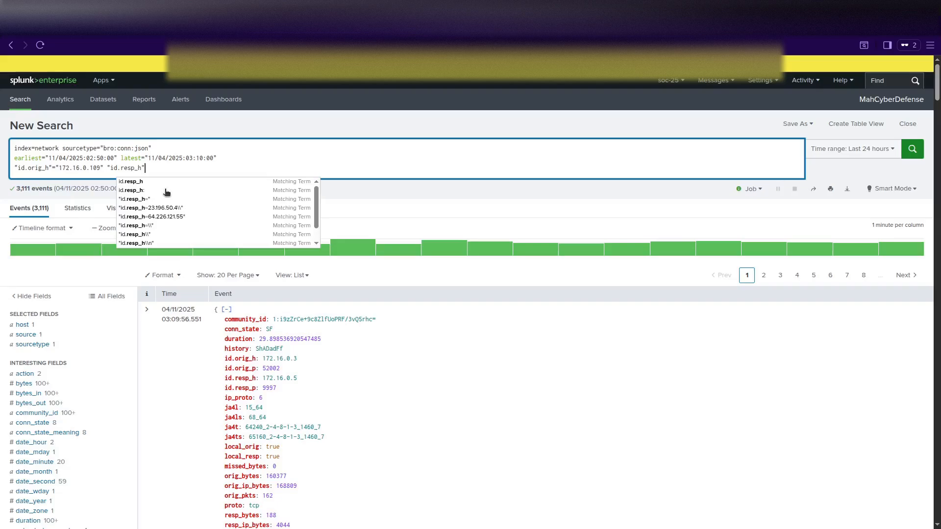
text(=")
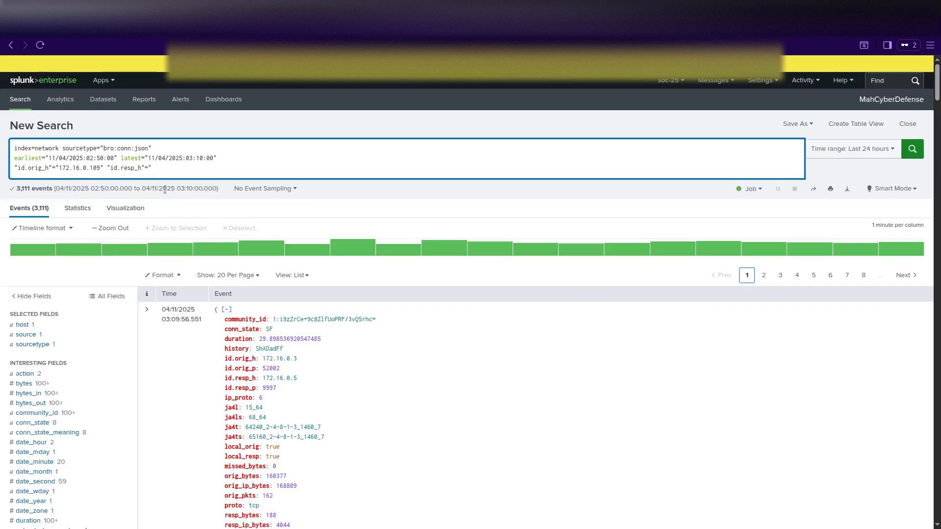
text(64.226.121.55)
Close the quote after 64.226.121.55 and rerun the search, leaving 40 connections from 172.16.0.109.
drag(151, 169, 198, 172)
click(214, 172)
text(")
scroll(107, 361, down, 5)
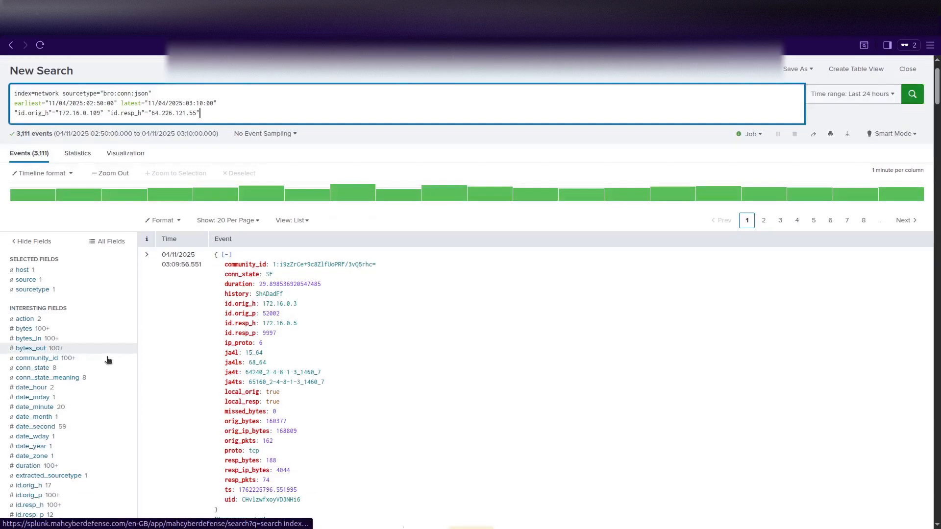
scroll(107, 360, up, 4)
scroll(107, 360, up, 1)
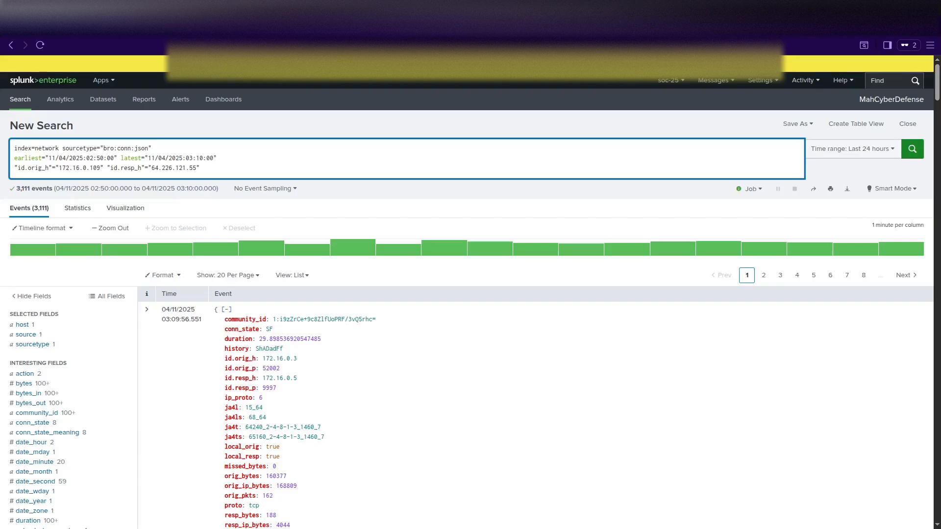
click(166, 287)
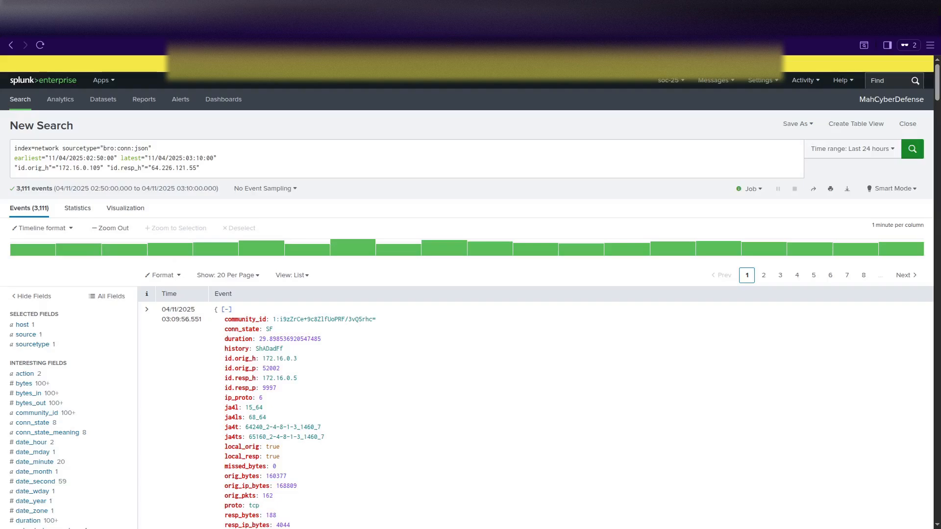
click(220, 173)
key(Return)
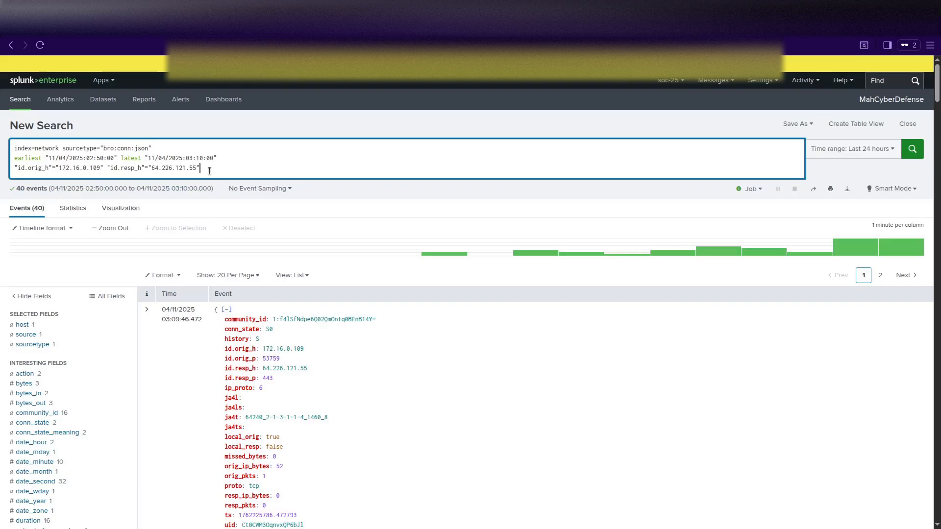
key(shift+Return)
text(|)
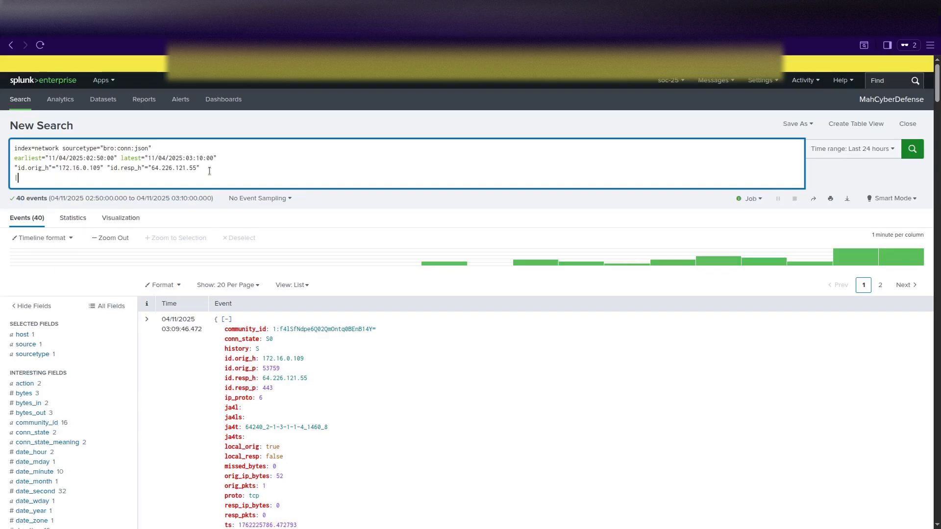
text( tabl)
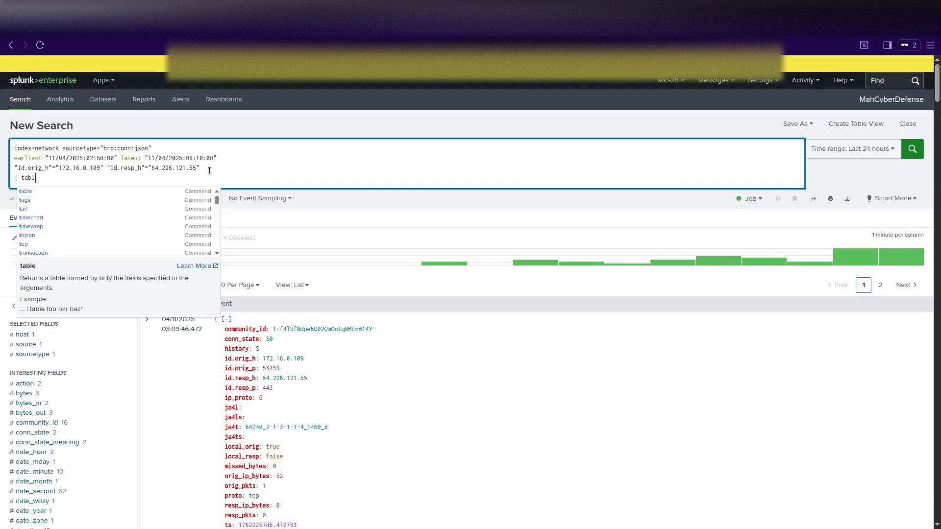
text(e _)
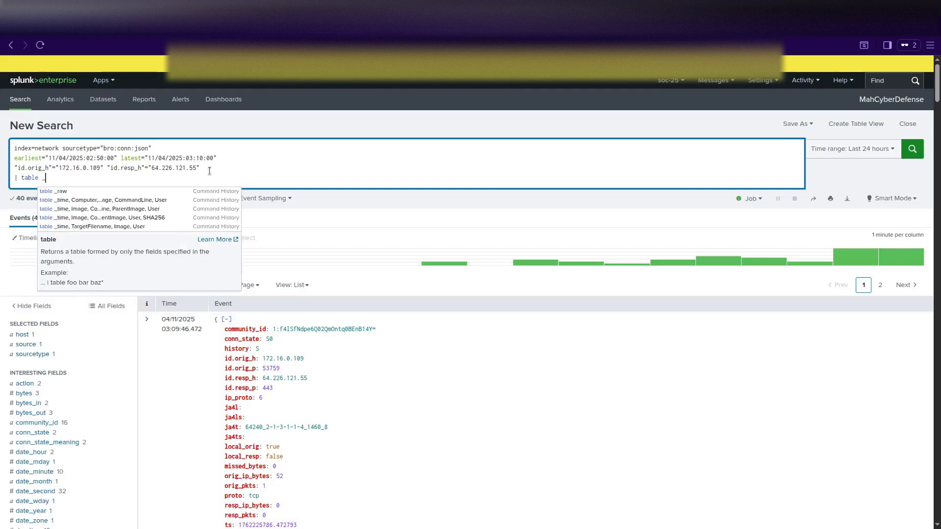
text(time,)
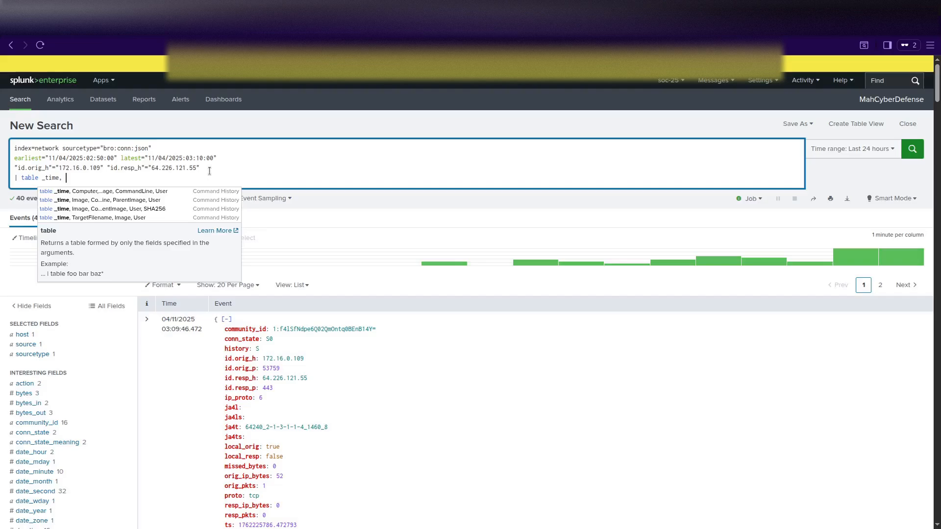
scroll(186, 251, down, 3)
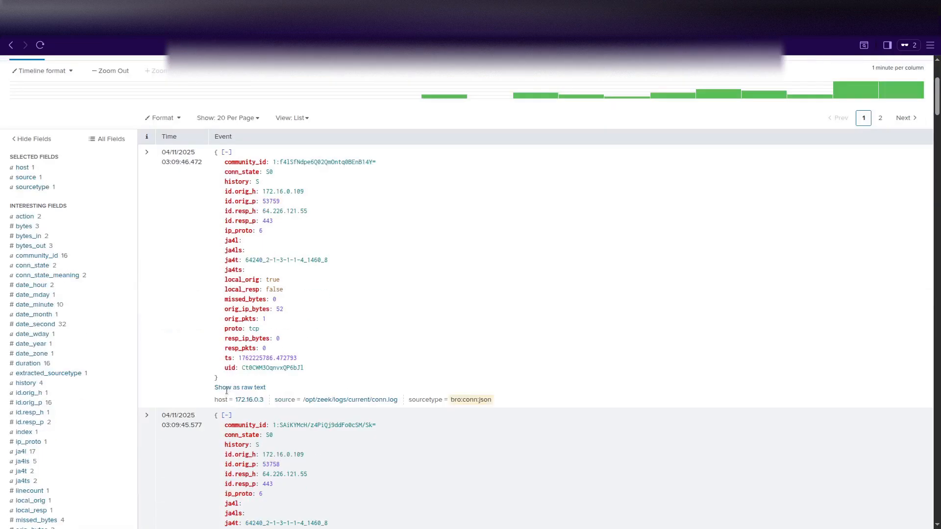
click(147, 147)
scroll(246, 334, down, 4)
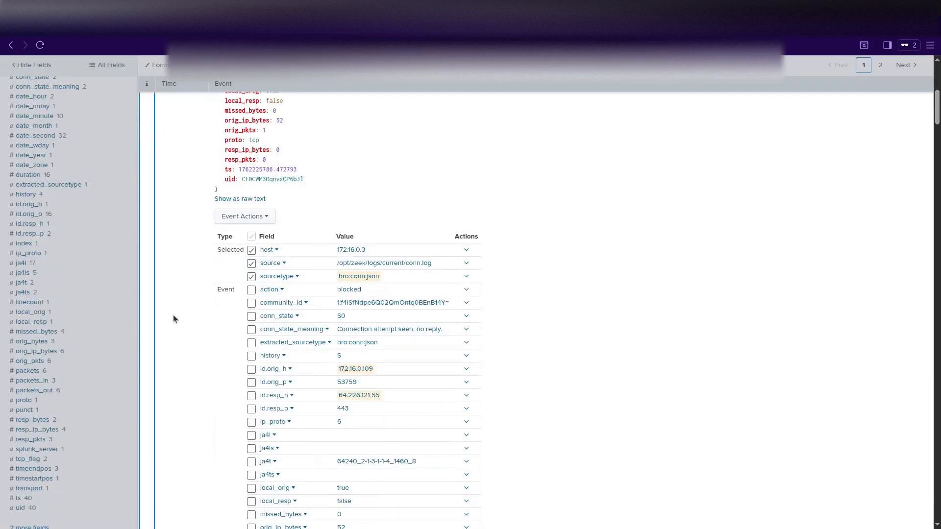
scroll(174, 319, down, 1)
scroll(174, 319, down, 2)
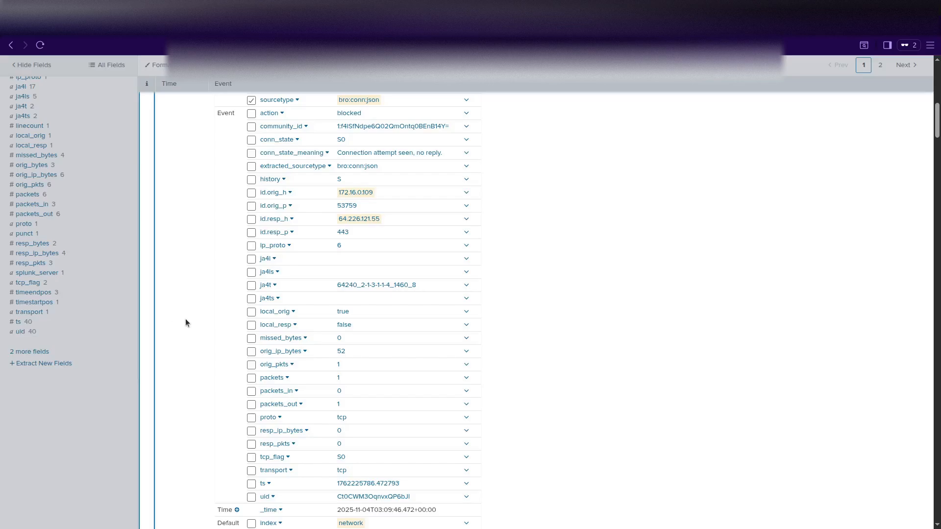
scroll(199, 320, down, 2)
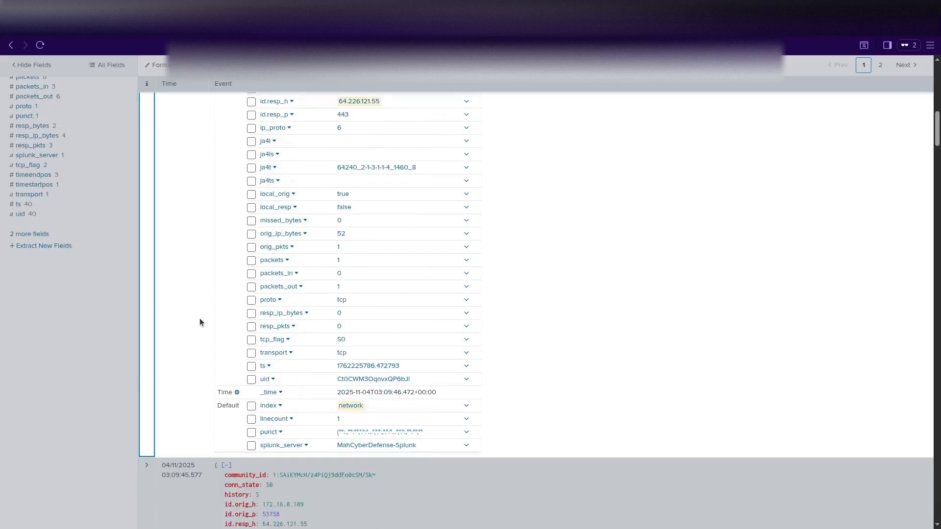
scroll(199, 323, up, 4)
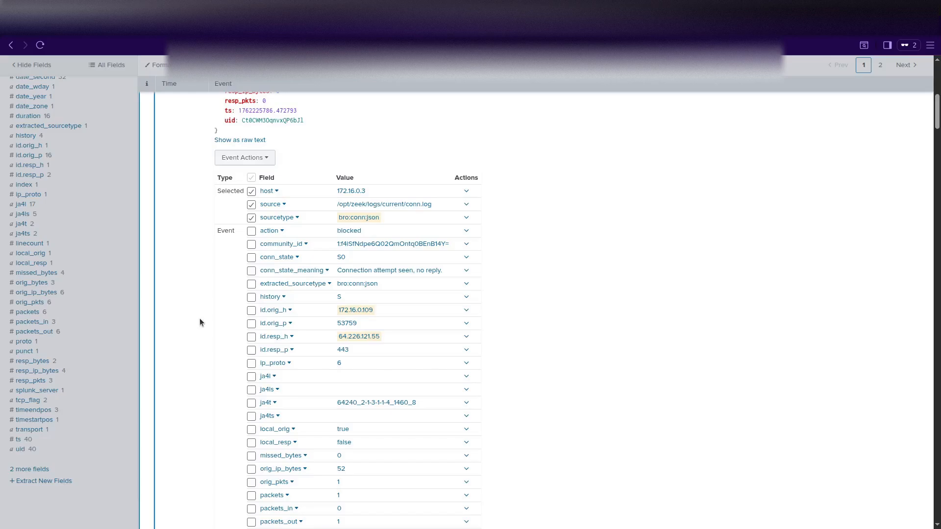
scroll(200, 322, down, 3)
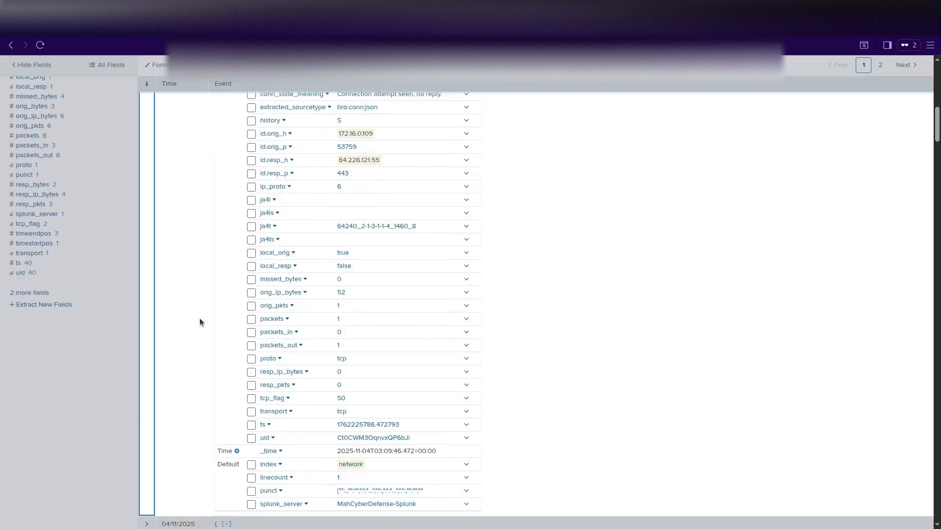
scroll(200, 322, down, 1)
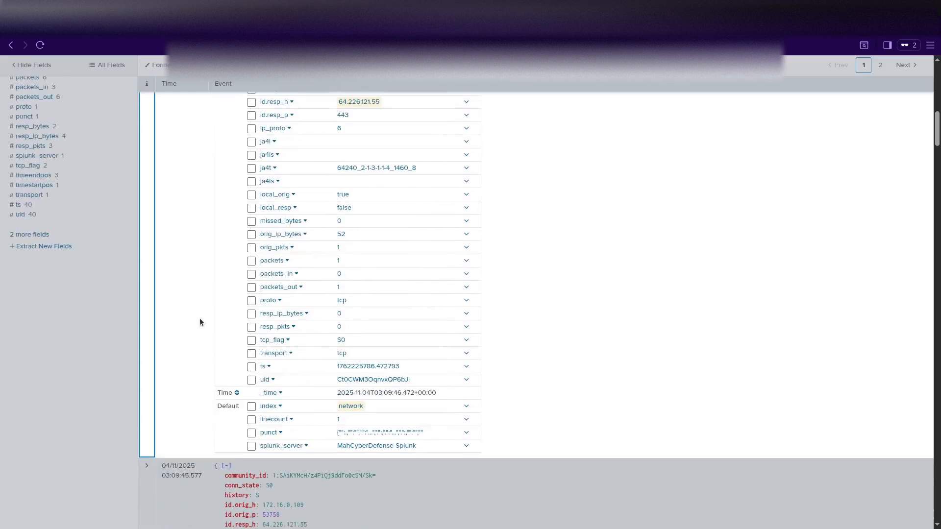
scroll(199, 322, up, 4)
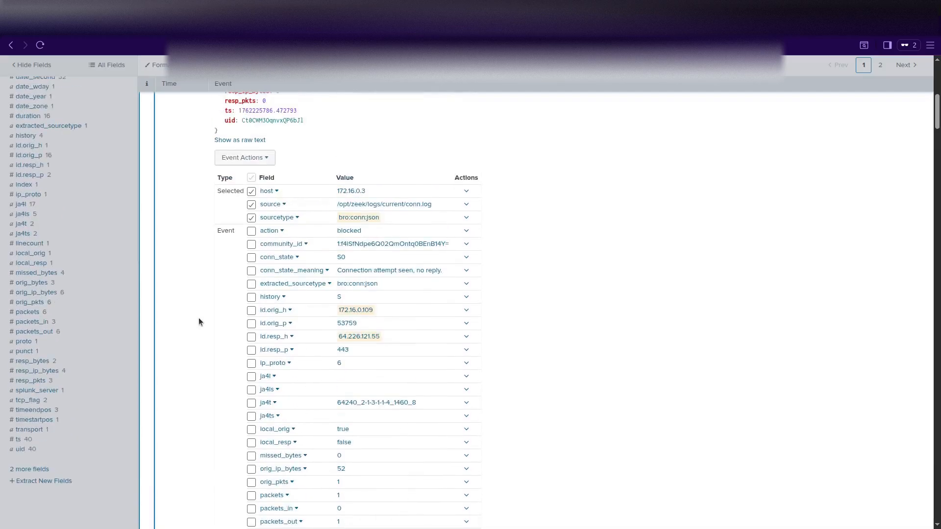
scroll(199, 319, up, 4)
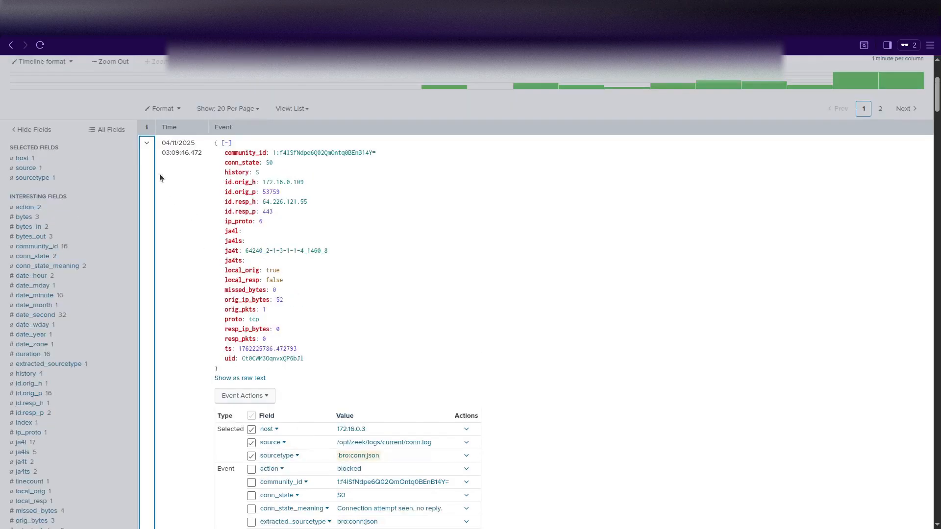
click(147, 143)
scroll(86, 349, down, 6)
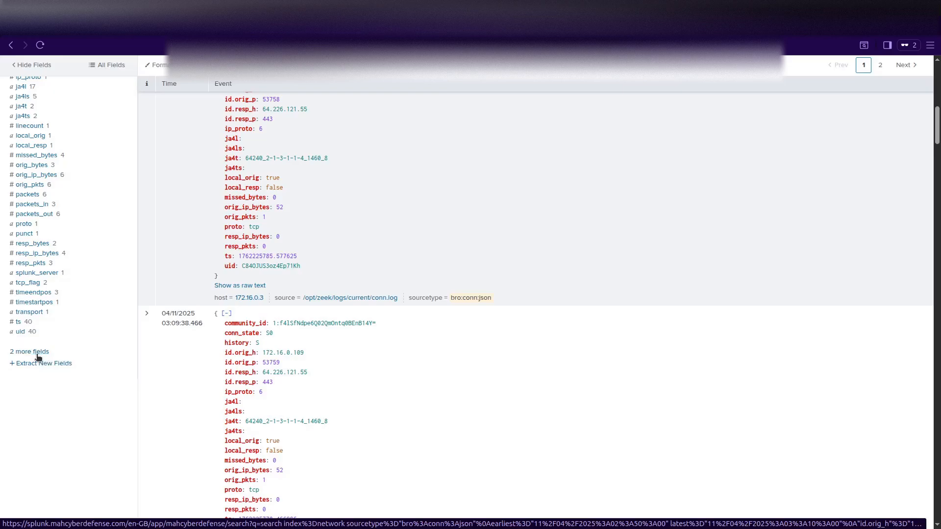
Add id.orig_h and id.resp_h to the selected fields.
click(38, 352)
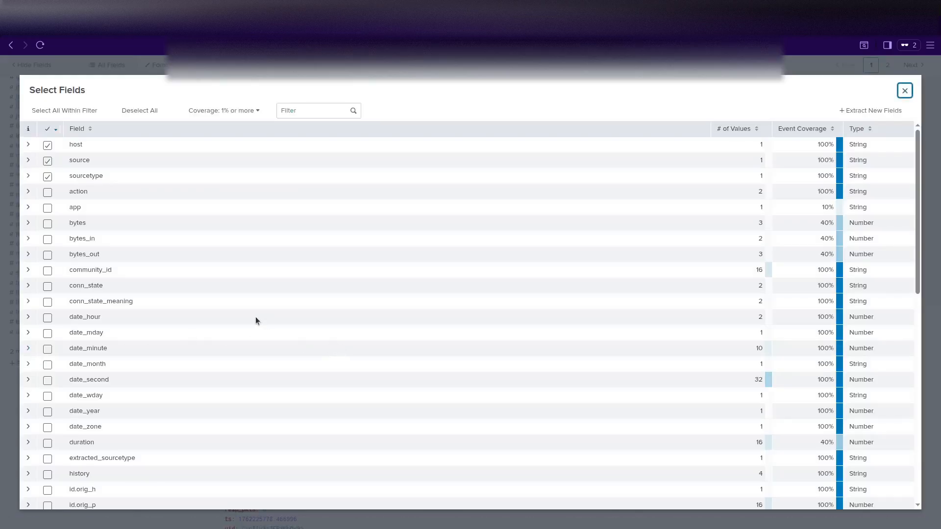
scroll(255, 319, down, 3)
scroll(255, 318, down, 4)
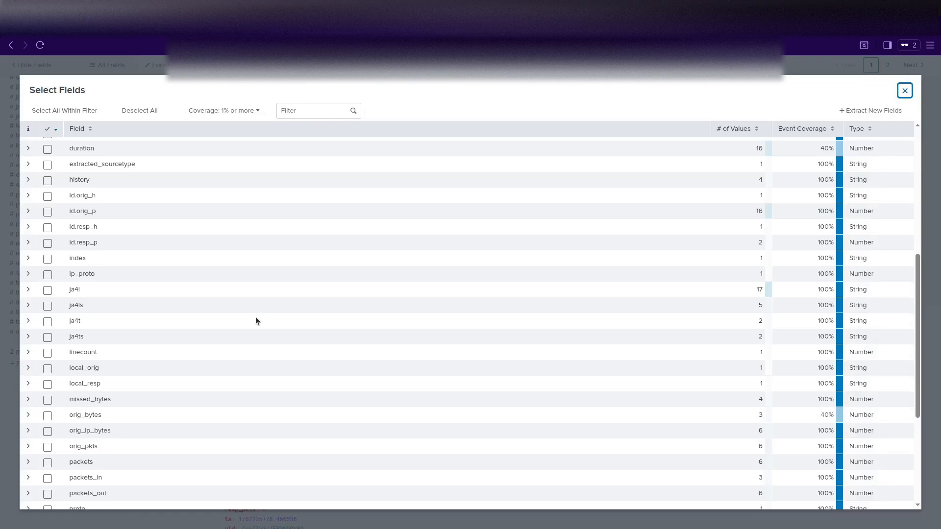
scroll(255, 318, up, 3)
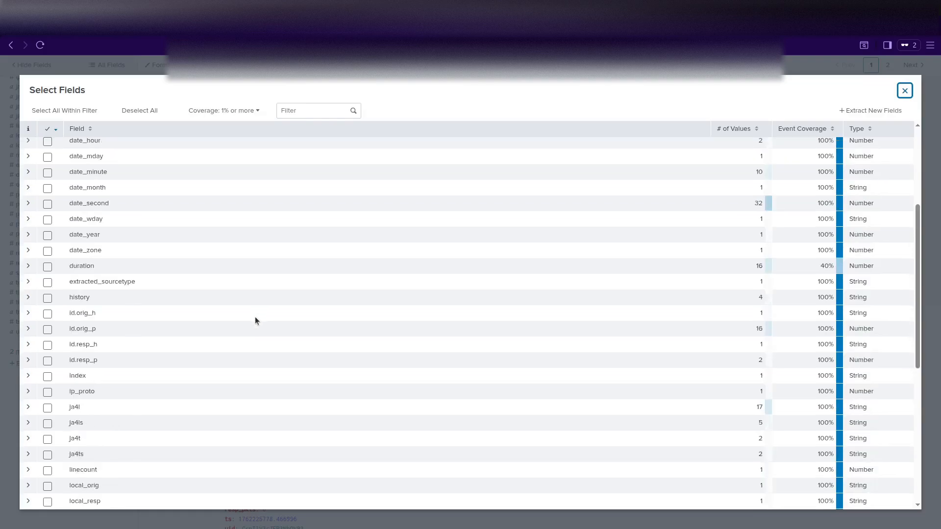
click(47, 314)
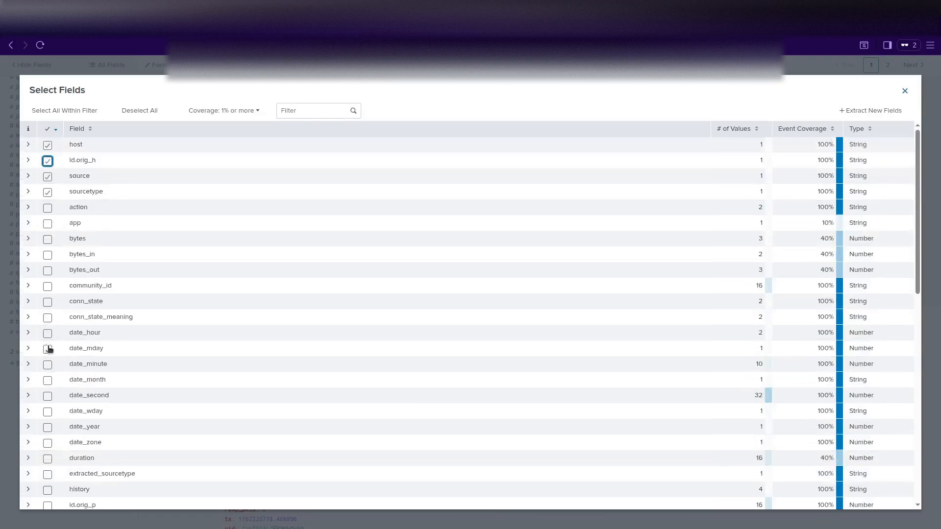
scroll(49, 349, down, 2)
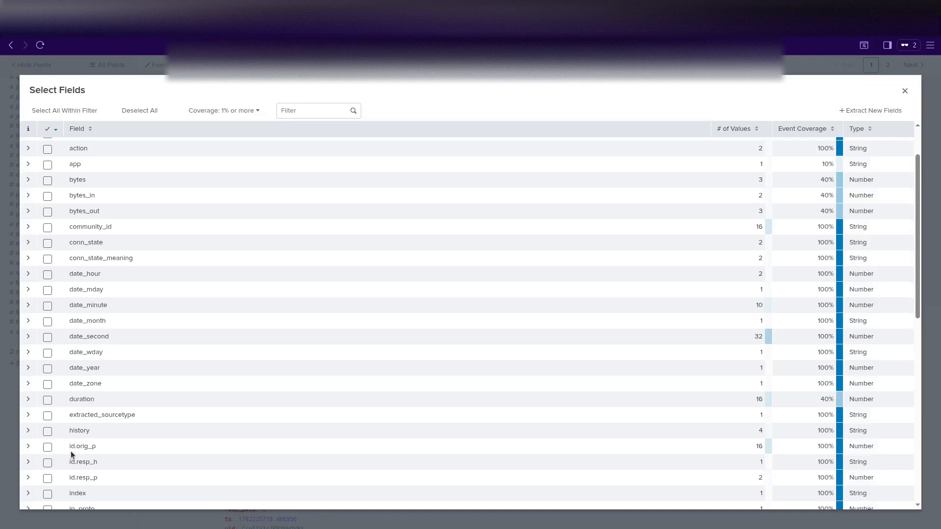
click(48, 464)
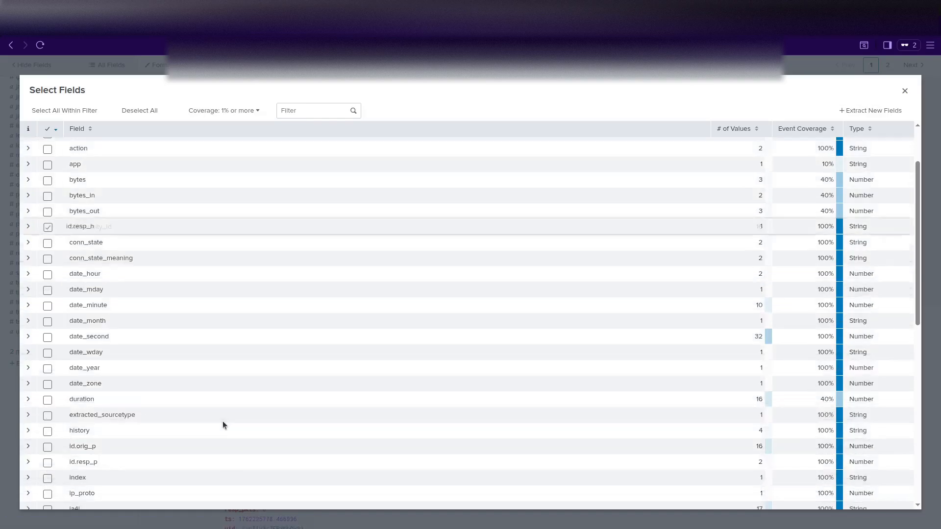
Preview the action field's blocked and allowed values, then close the Select Fields dialog.
scroll(144, 392, down, 4)
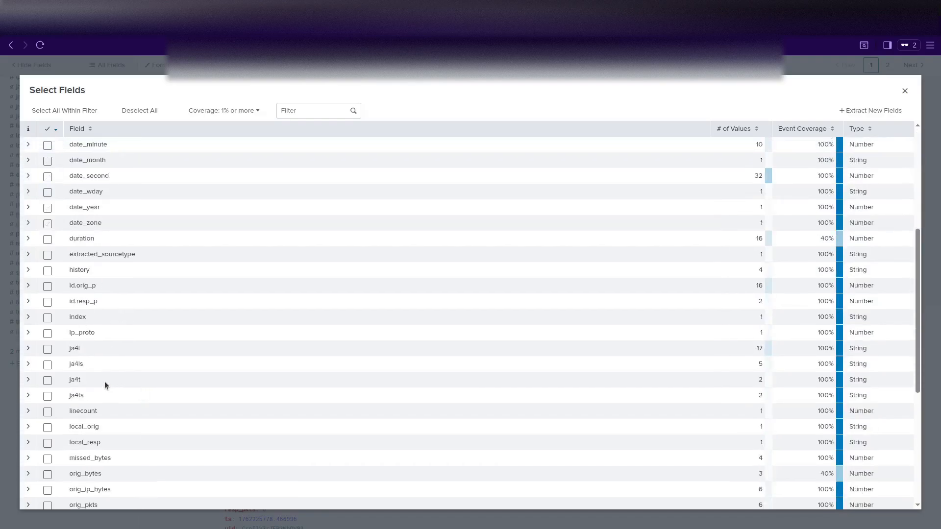
scroll(103, 382, down, 2)
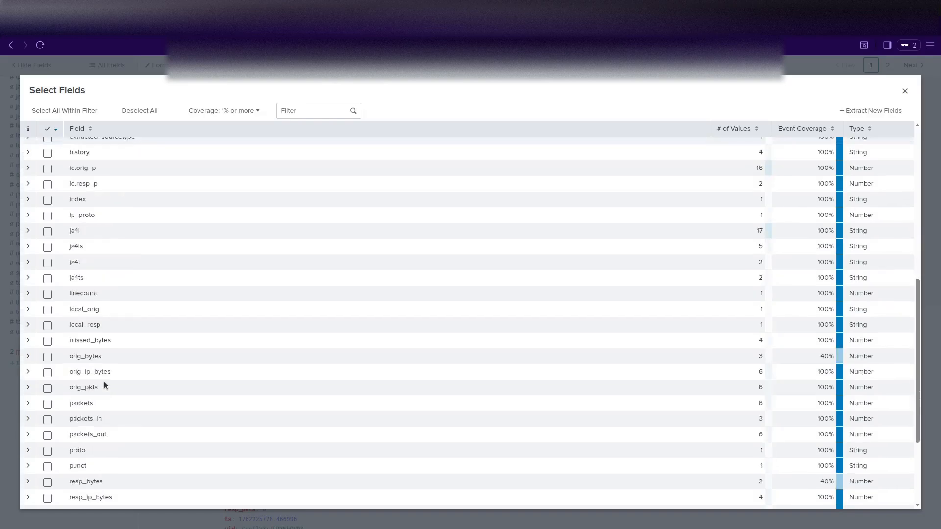
scroll(104, 381, down, 3)
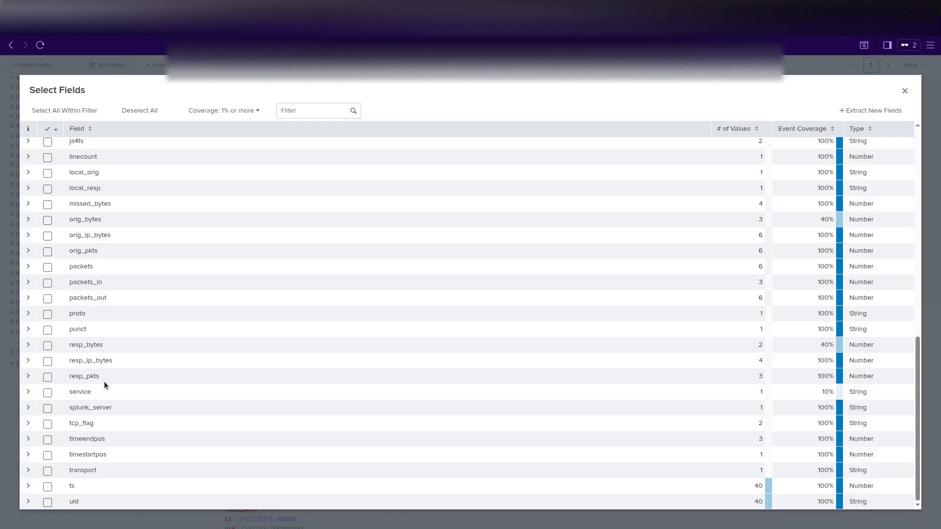
scroll(104, 381, up, 10)
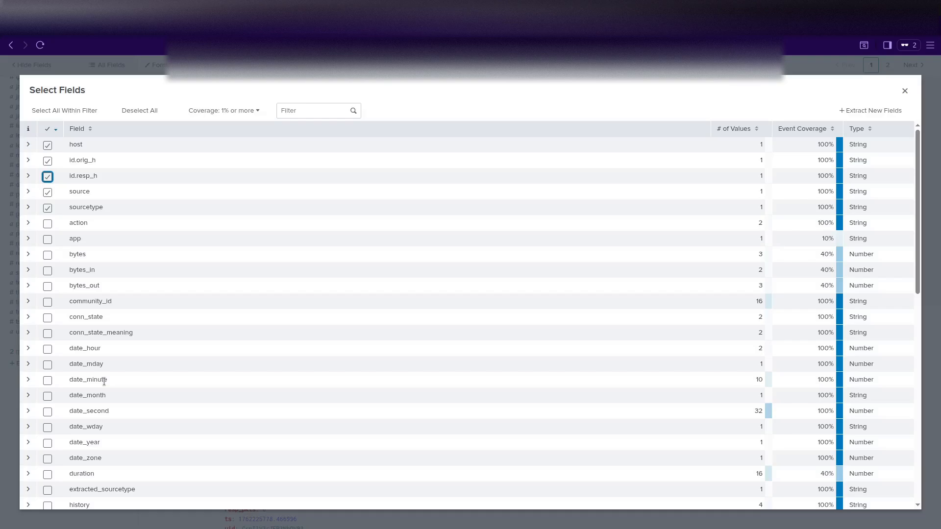
click(27, 223)
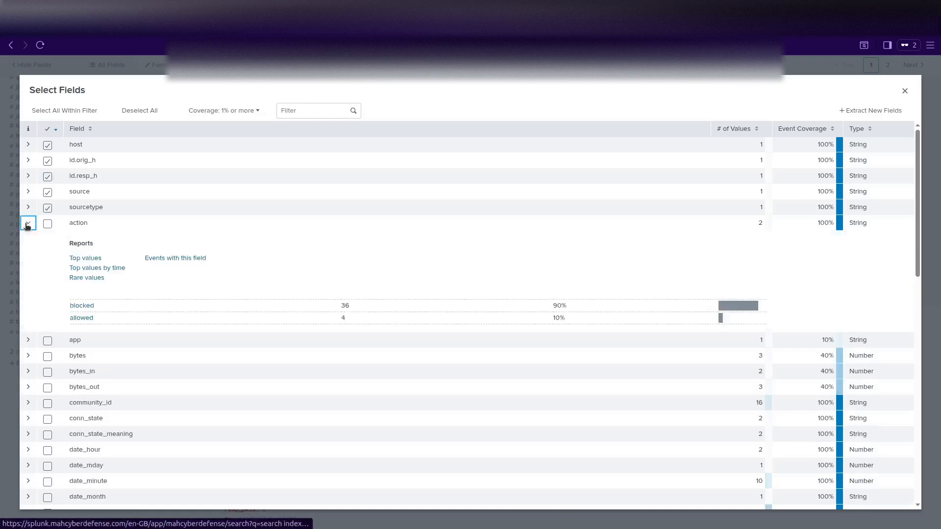
click(28, 223)
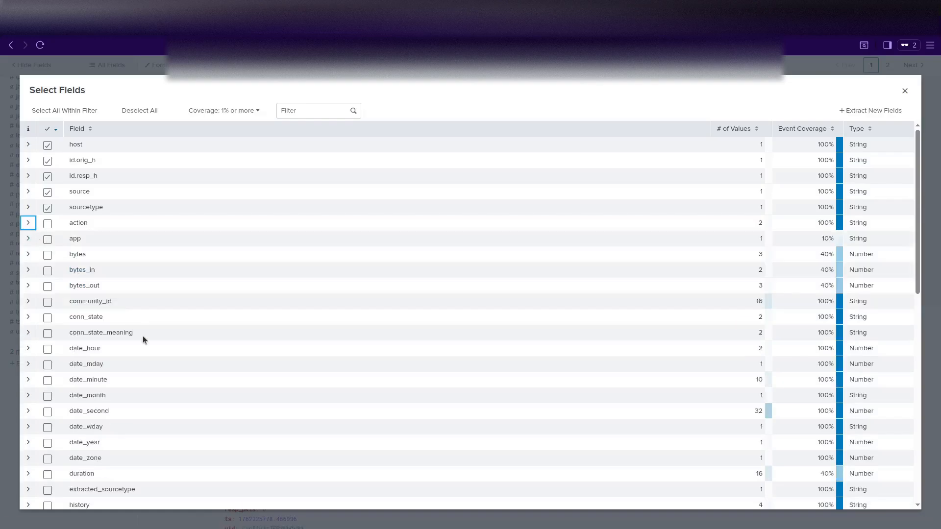
scroll(143, 336, down, 1)
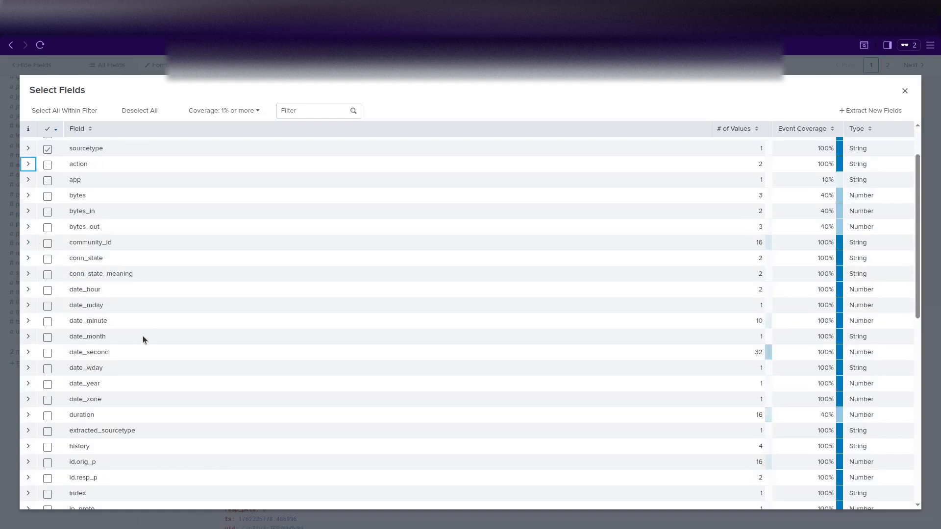
scroll(142, 336, down, 3)
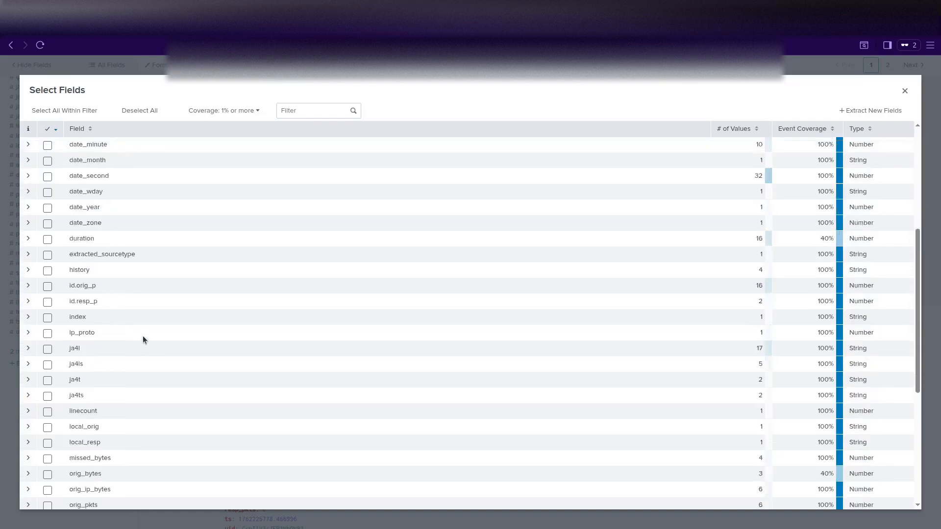
scroll(143, 336, down, 3)
scroll(143, 336, down, 1)
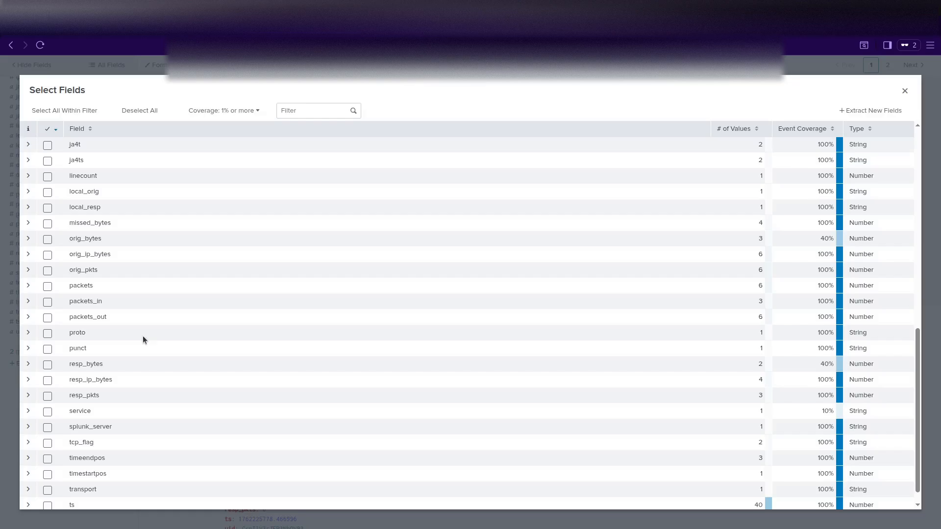
scroll(143, 336, up, 12)
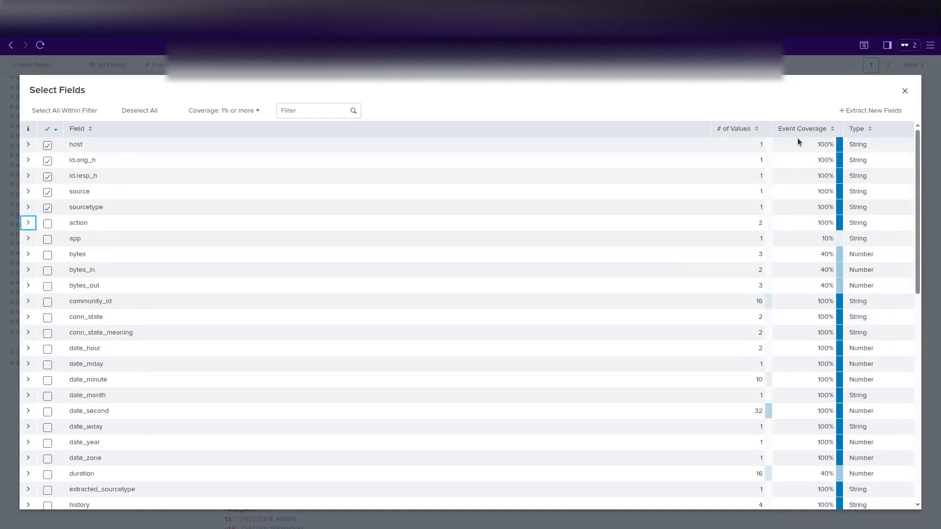
click(905, 91)
scroll(125, 383, up, 5)
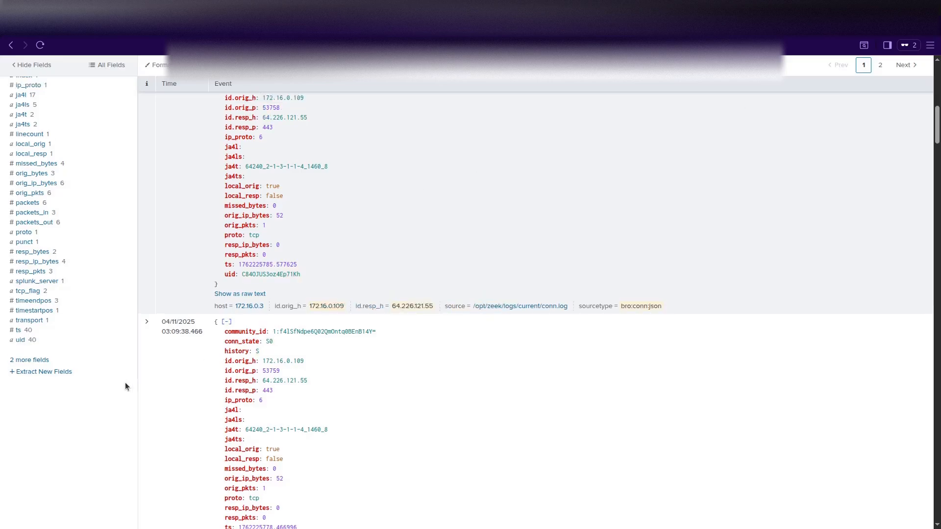
scroll(126, 385, up, 3)
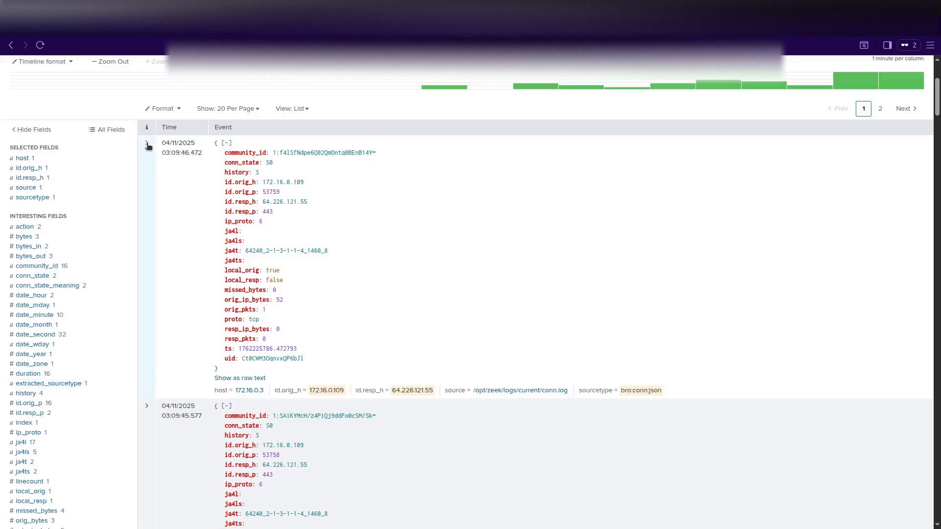
click(148, 377)
scroll(277, 376, down, 4)
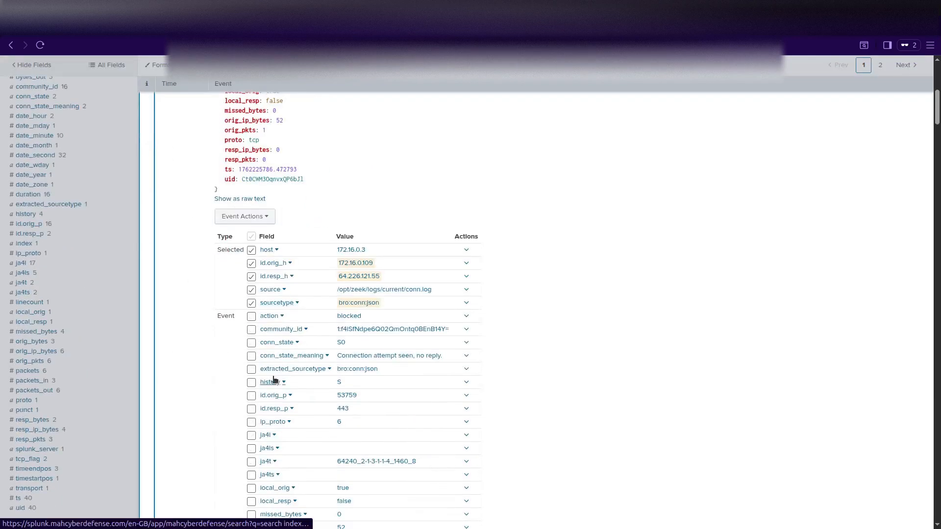
scroll(223, 365, down, 4)
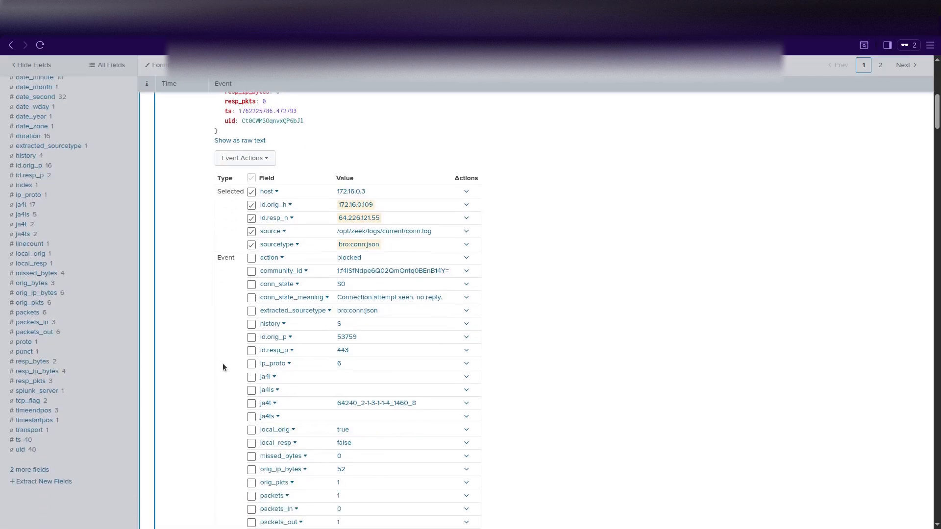
scroll(223, 365, down, 3)
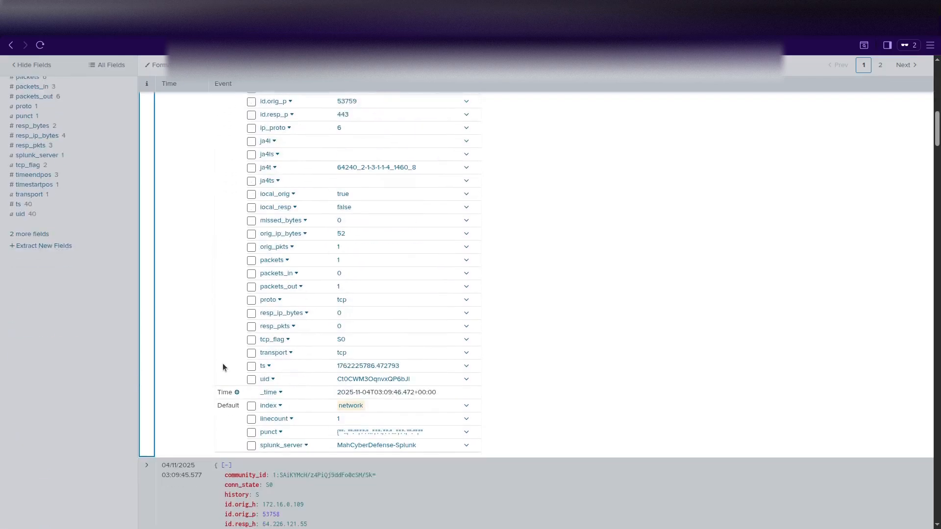
scroll(222, 363, up, 9)
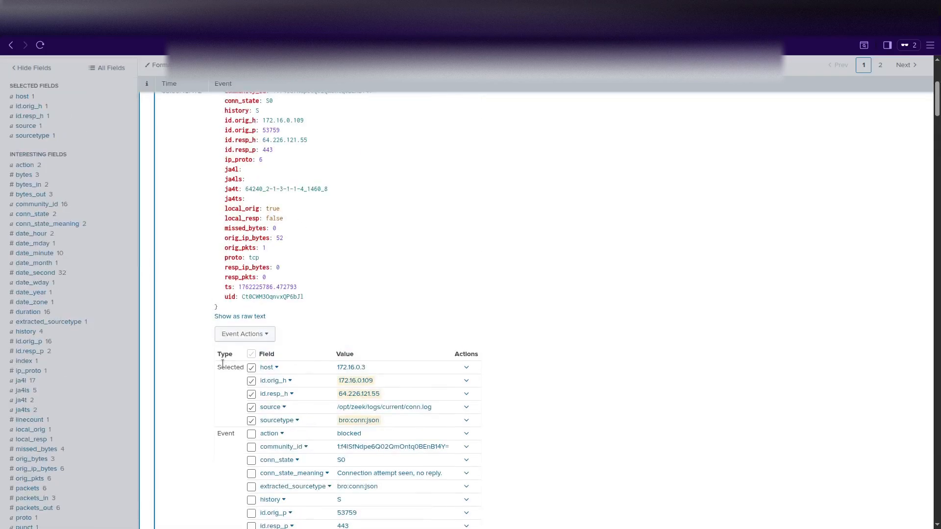
scroll(223, 364, up, 4)
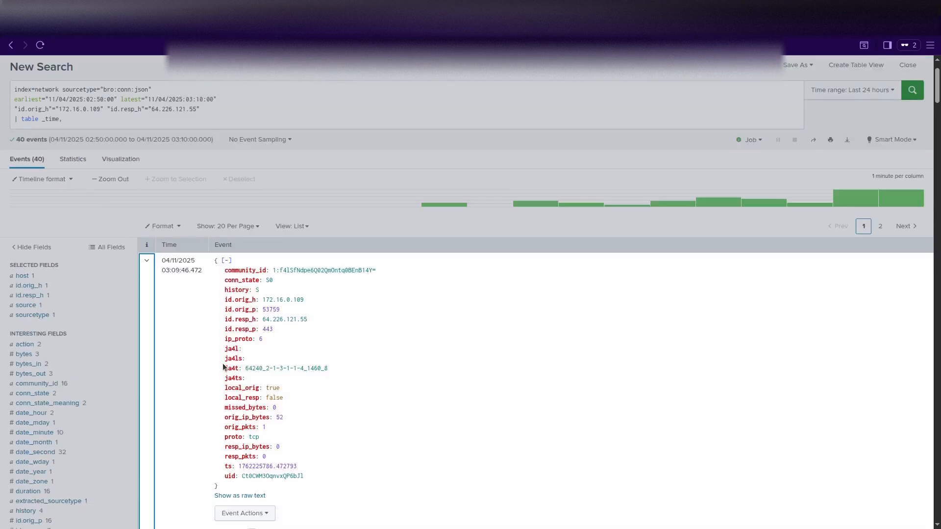
scroll(208, 359, down, 4)
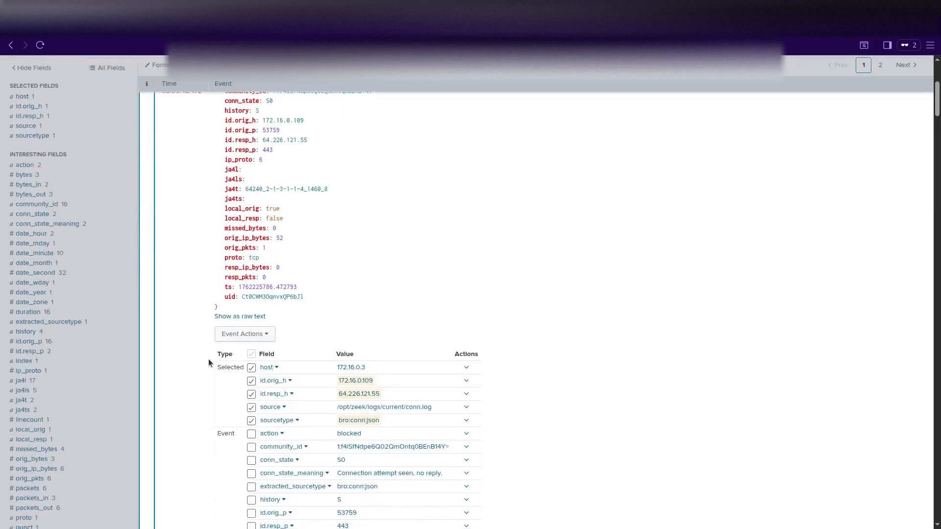
scroll(208, 359, down, 5)
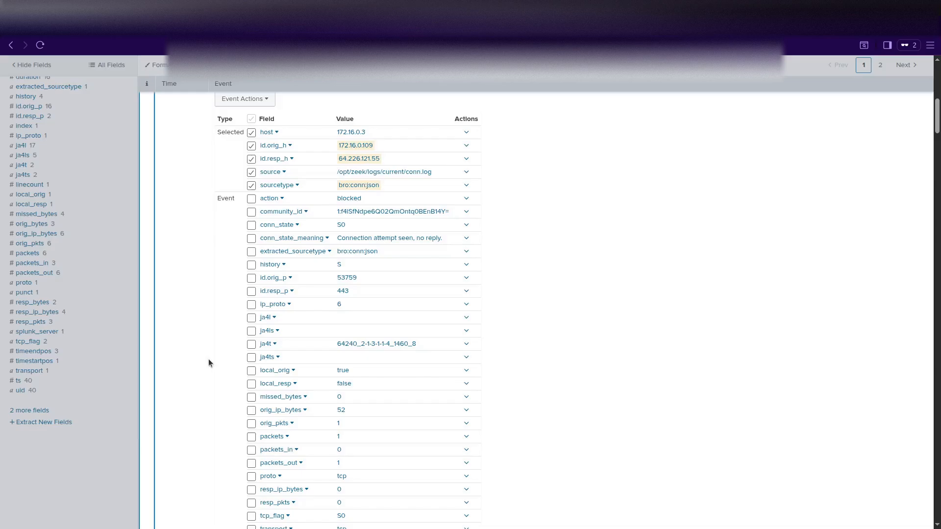
scroll(209, 362, down, 4)
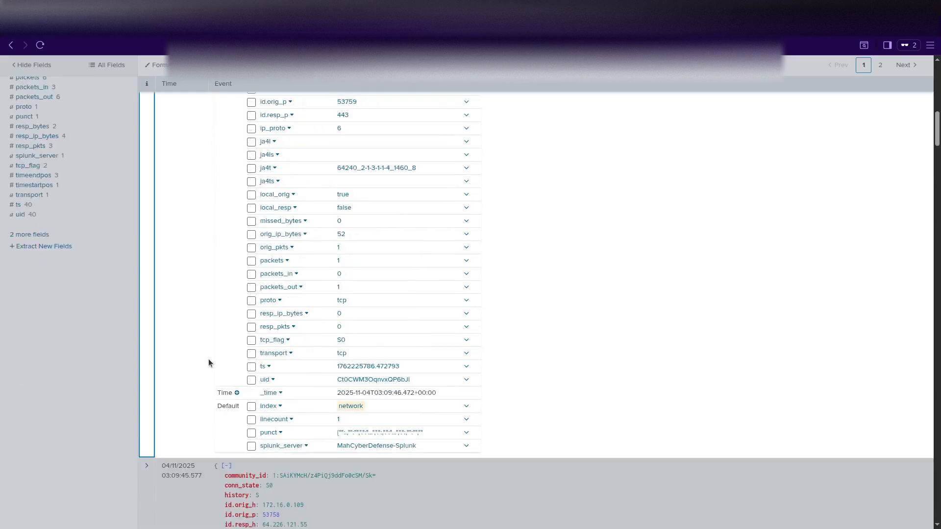
scroll(209, 361, down, 8)
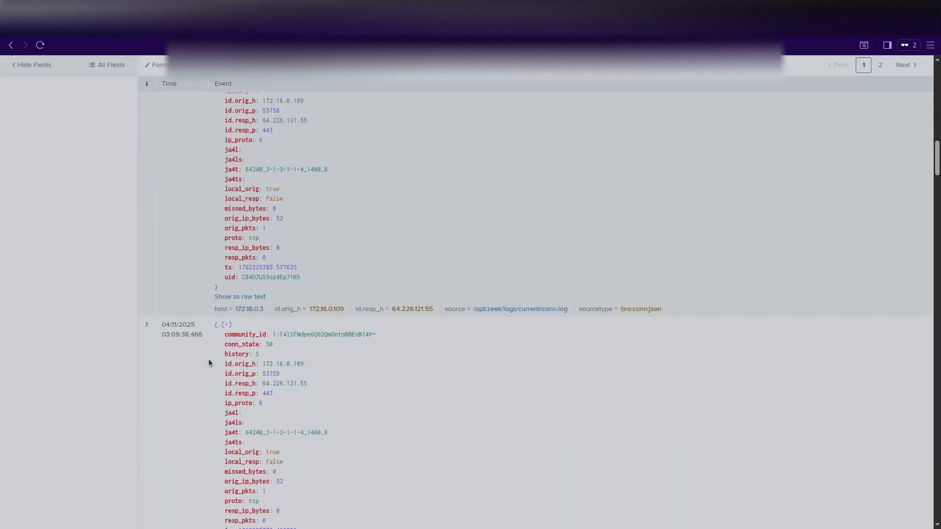
scroll(208, 359, up, 15)
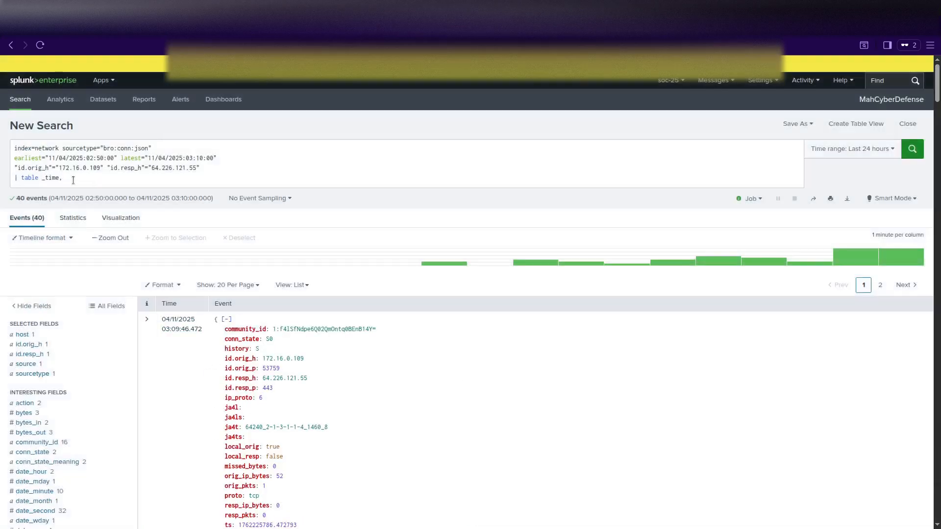
Delete the unfinished '| table _time,' line and rerun the search to list the 40 events.
click(73, 180)
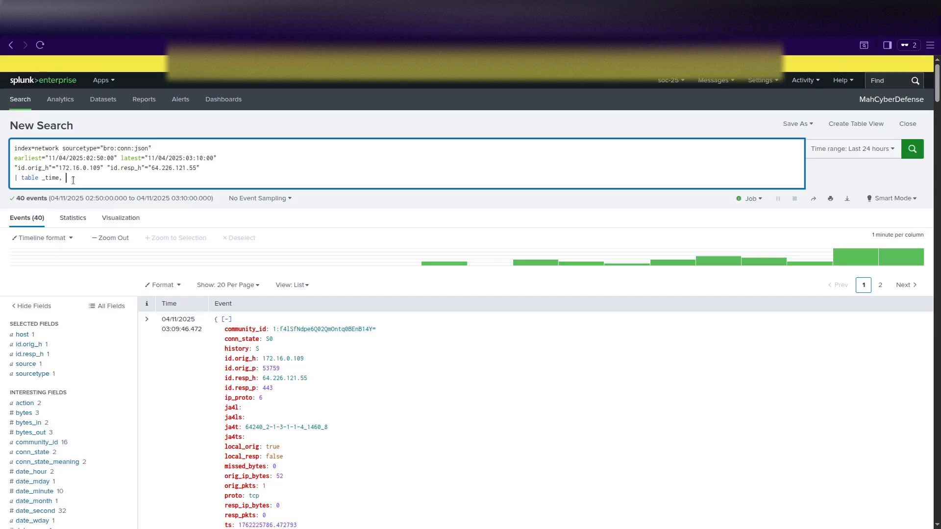
key(BackSpace)
key(Return)
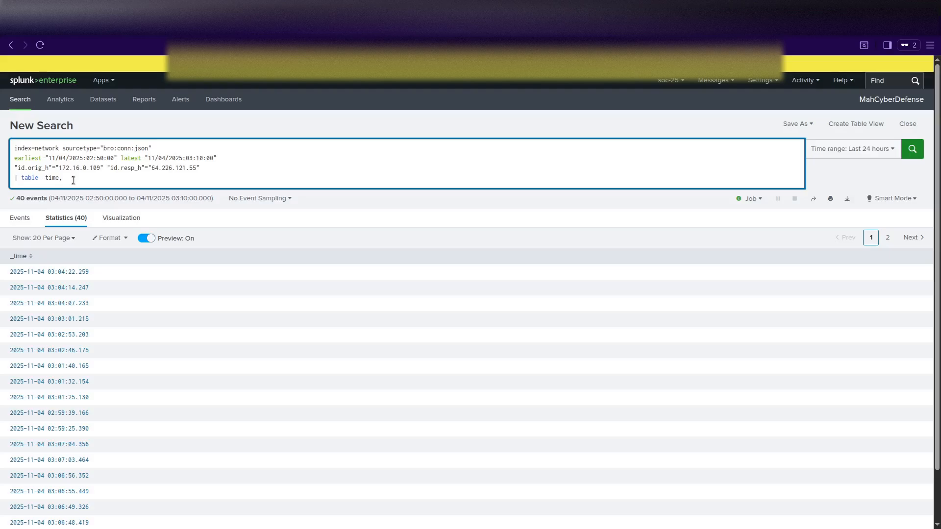
drag(73, 180, 14, 180)
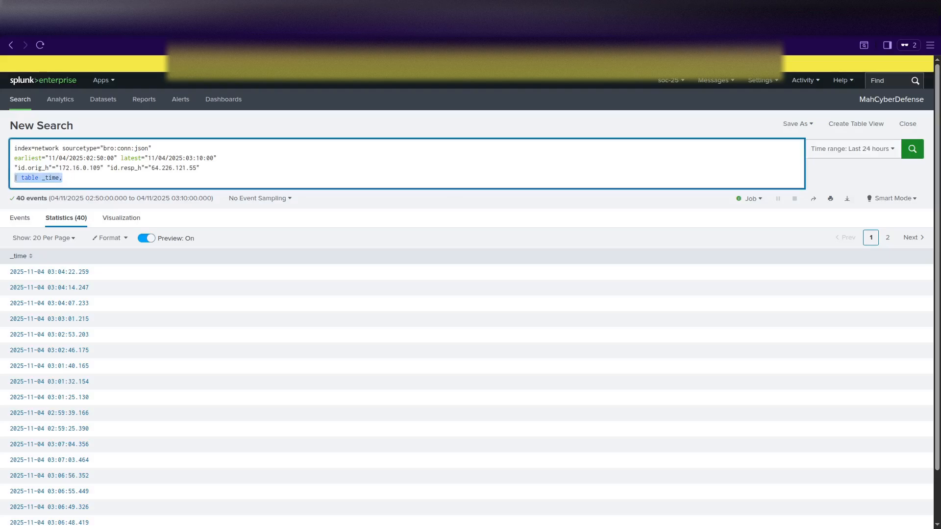
key(BackSpace)
key(BackSpace)
key(Return)
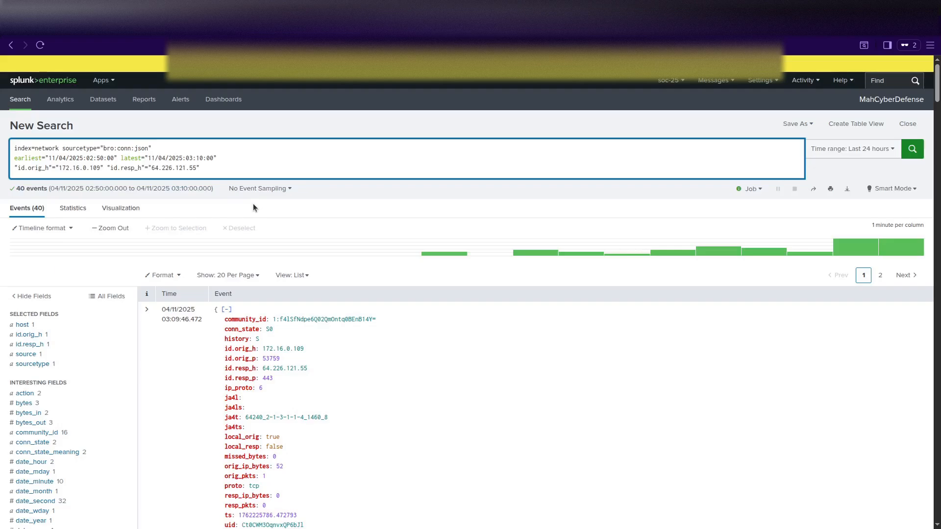
scroll(96, 374, down, 3)
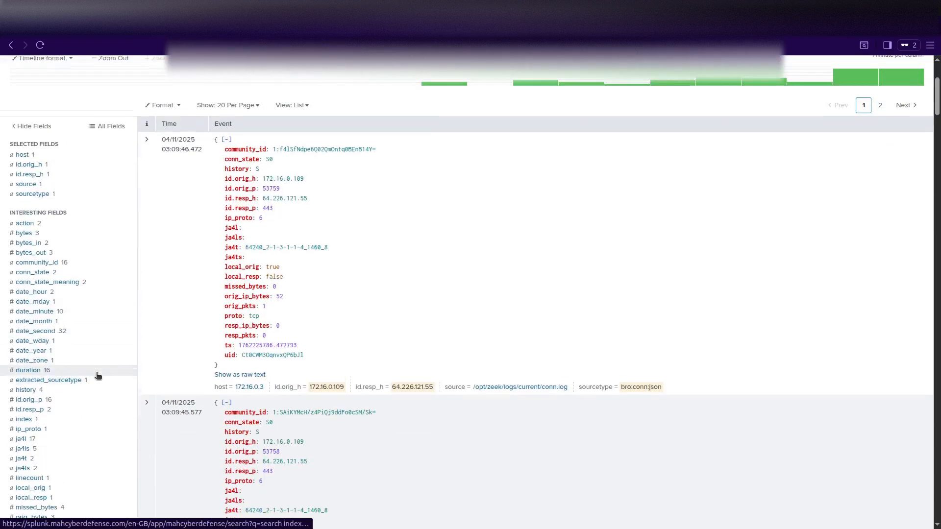
scroll(98, 375, down, 2)
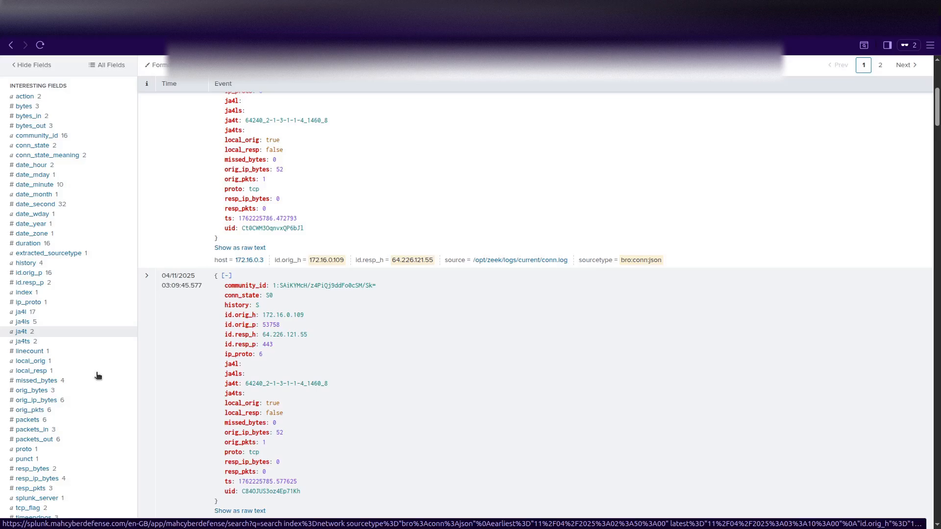
scroll(98, 376, down, 1)
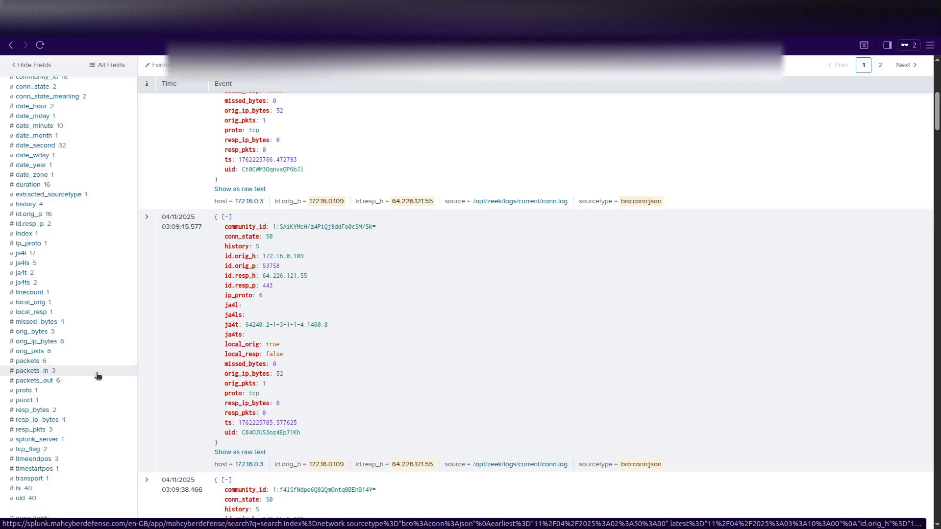
click(240, 189)
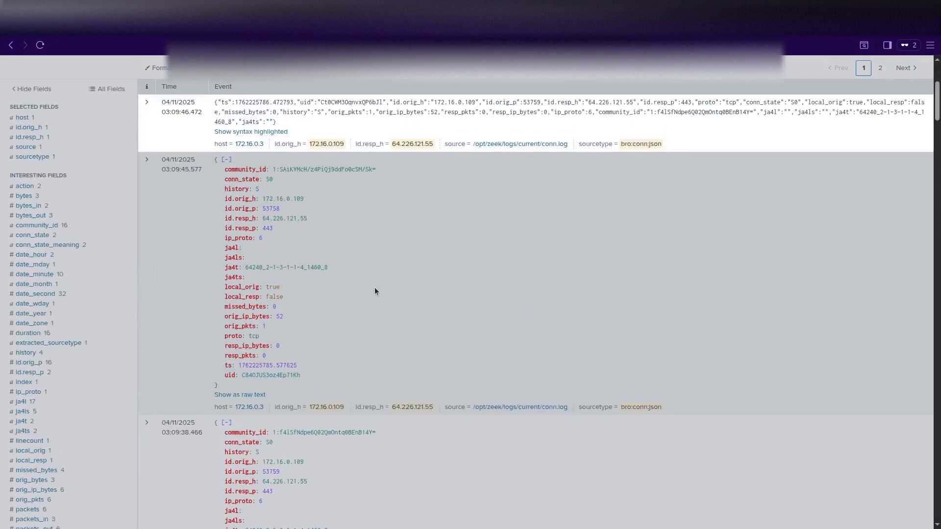
scroll(326, 304, up, 2)
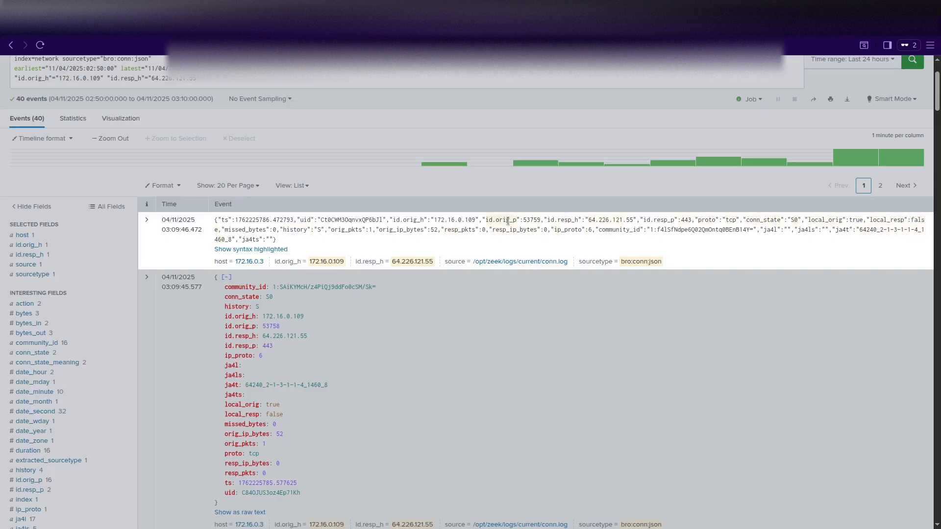
click(248, 250)
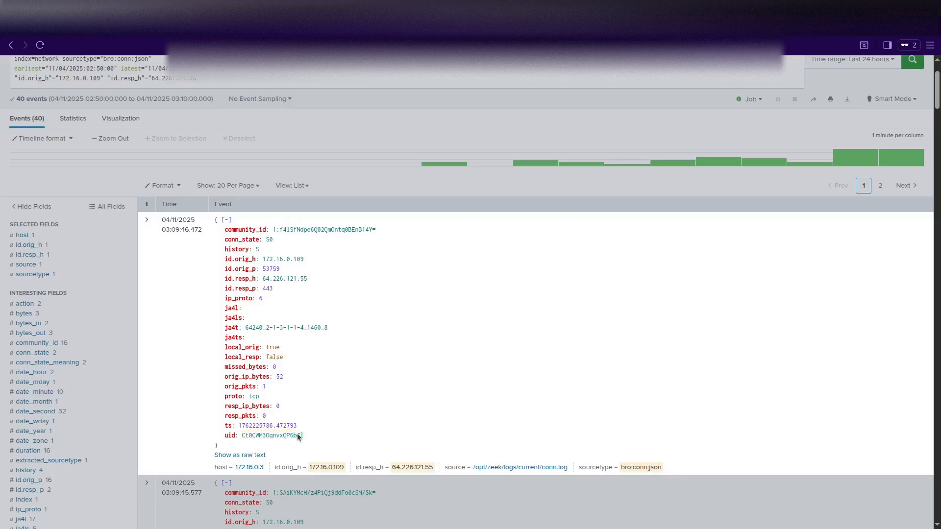
scroll(317, 430, down, 3)
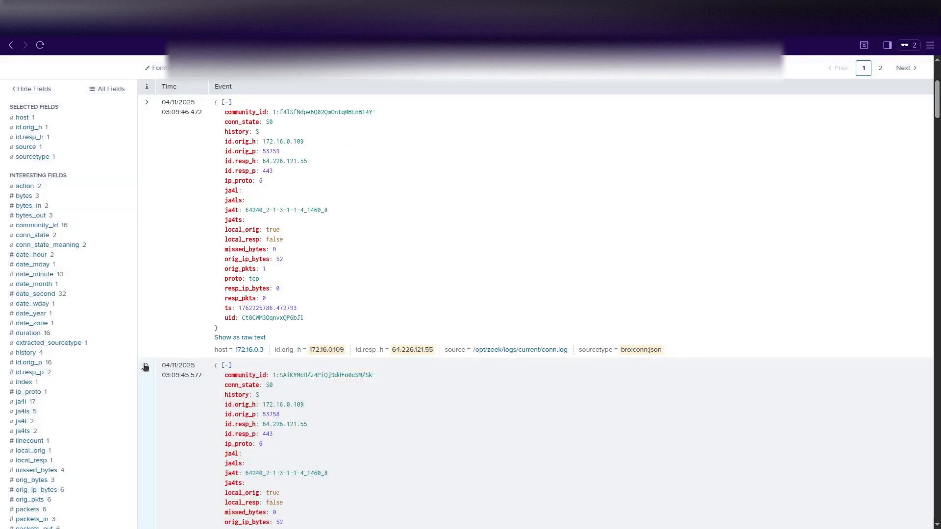
click(145, 367)
scroll(331, 399, down, 5)
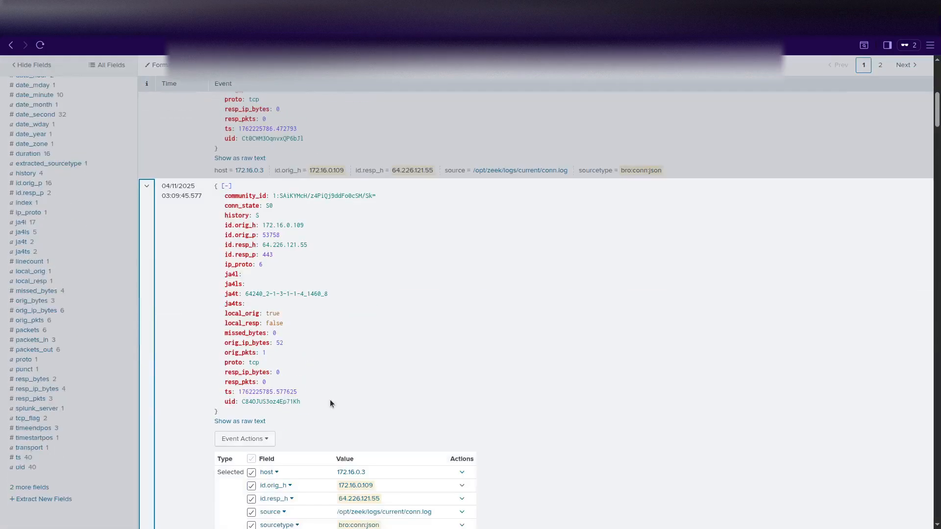
scroll(320, 398, up, 4)
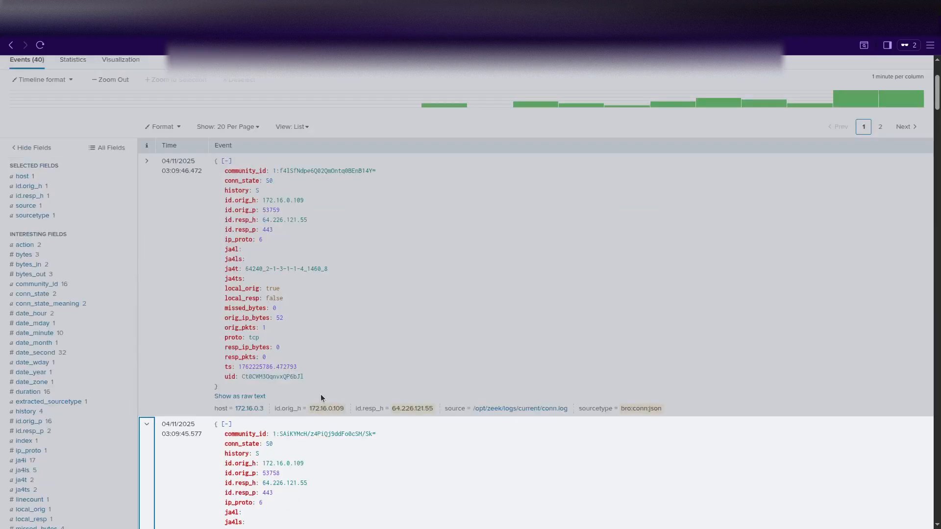
scroll(320, 398, down, 5)
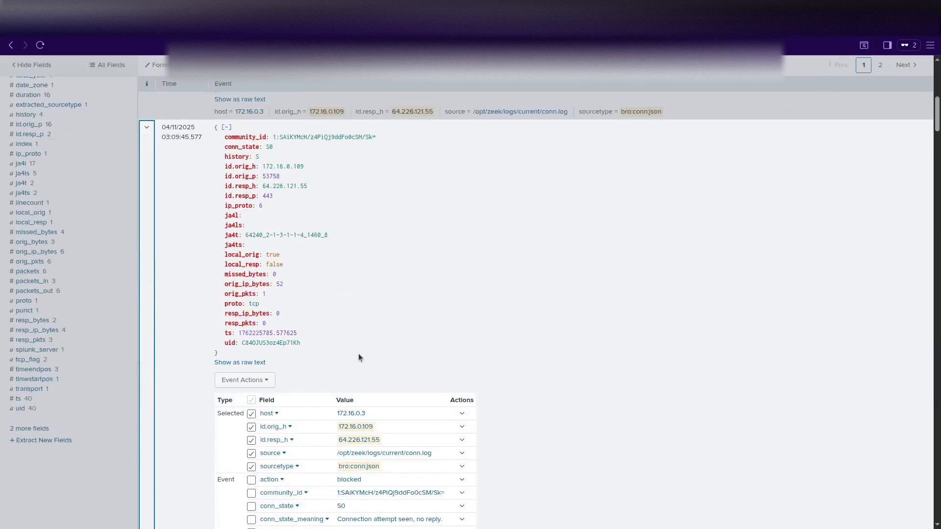
scroll(358, 357, down, 2)
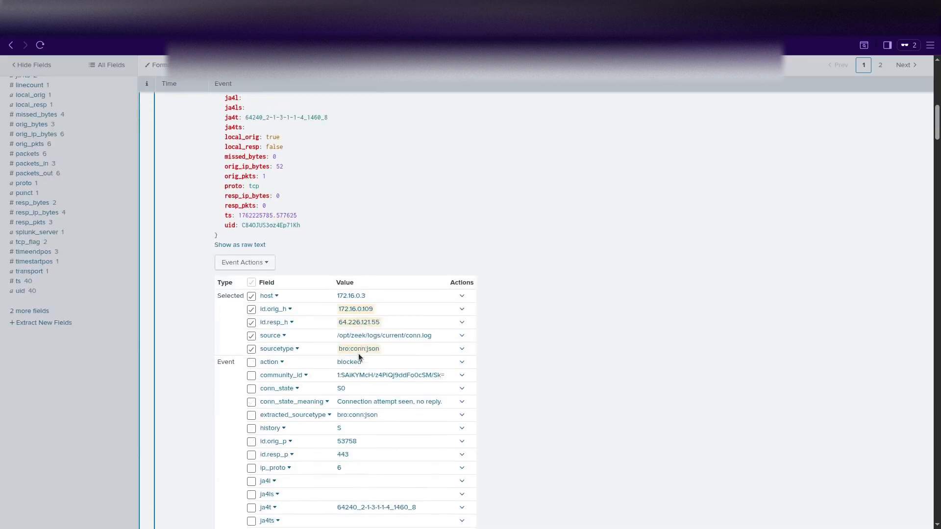
scroll(359, 356, down, 1)
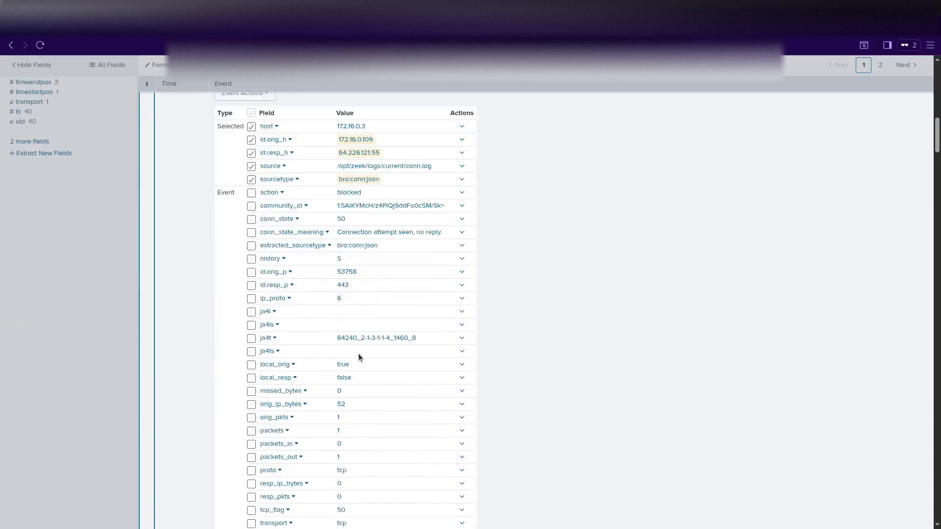
scroll(359, 356, down, 4)
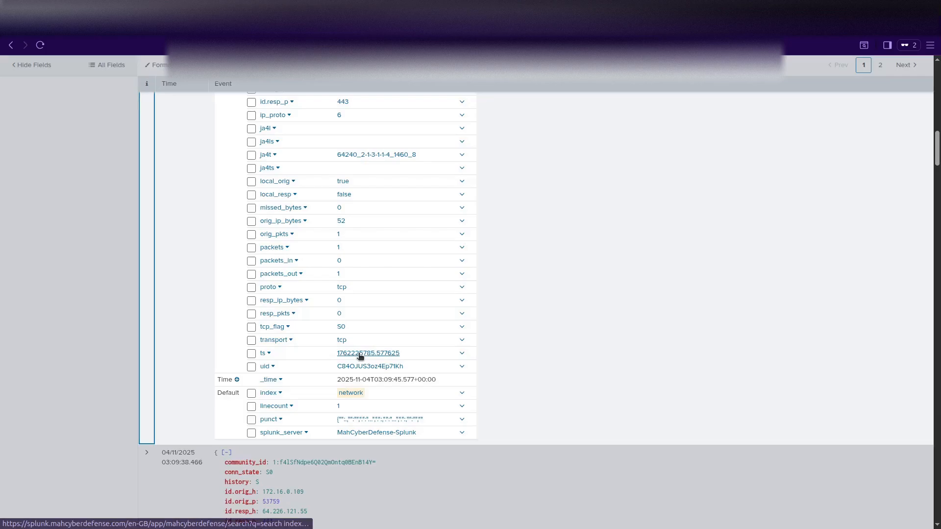
scroll(359, 356, up, 15)
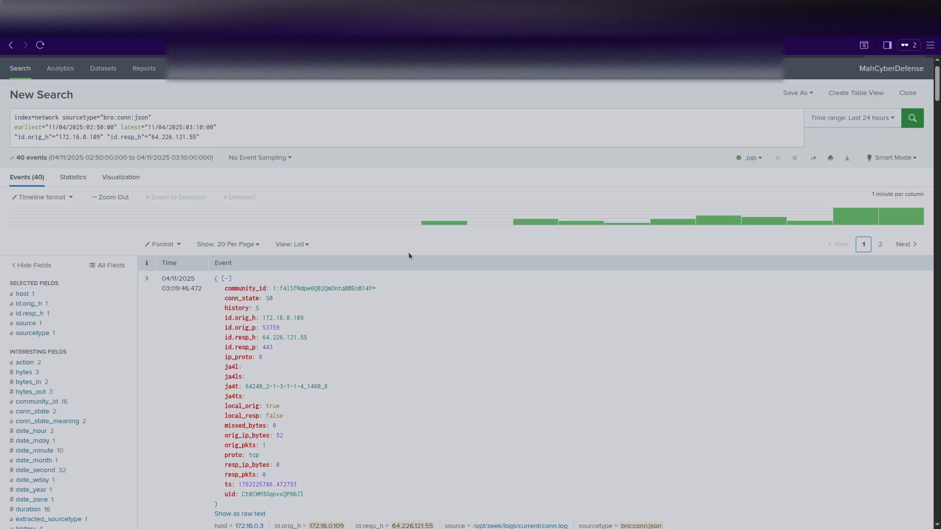
scroll(92, 368, down, 4)
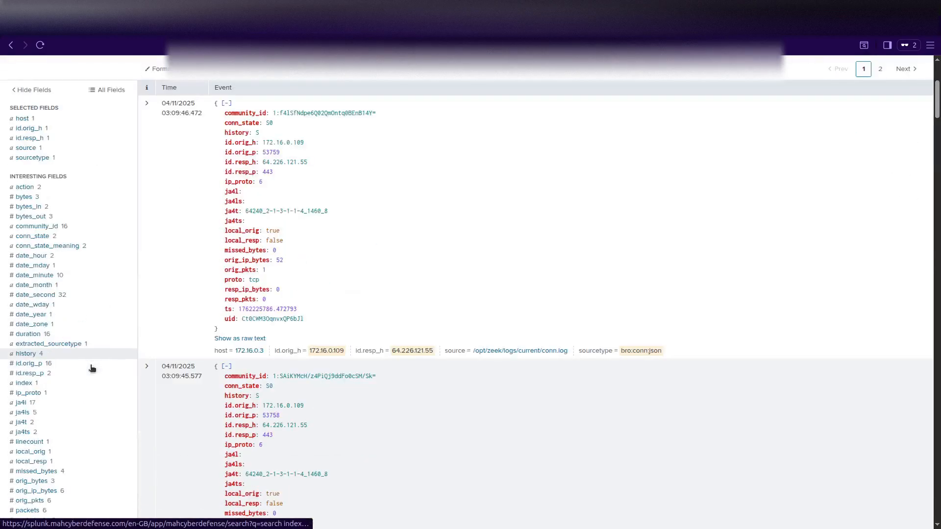
scroll(92, 368, down, 4)
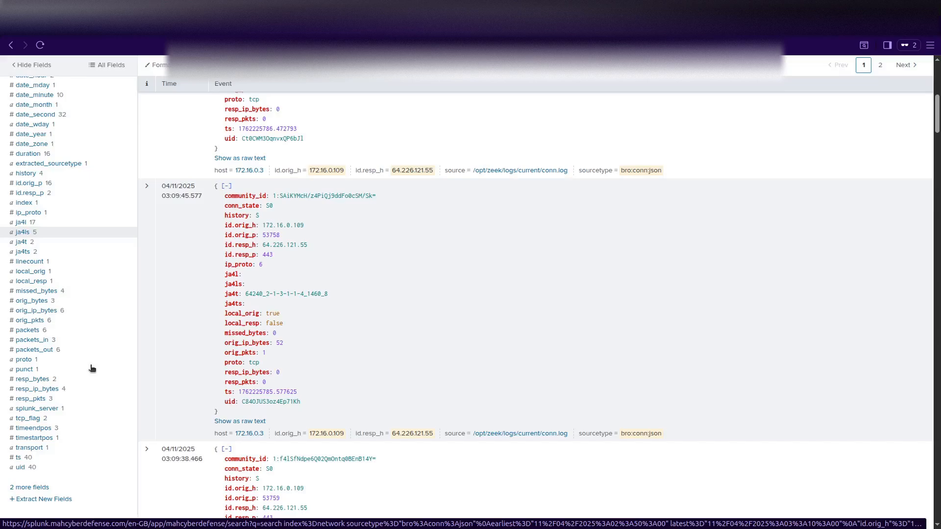
scroll(93, 368, down, 4)
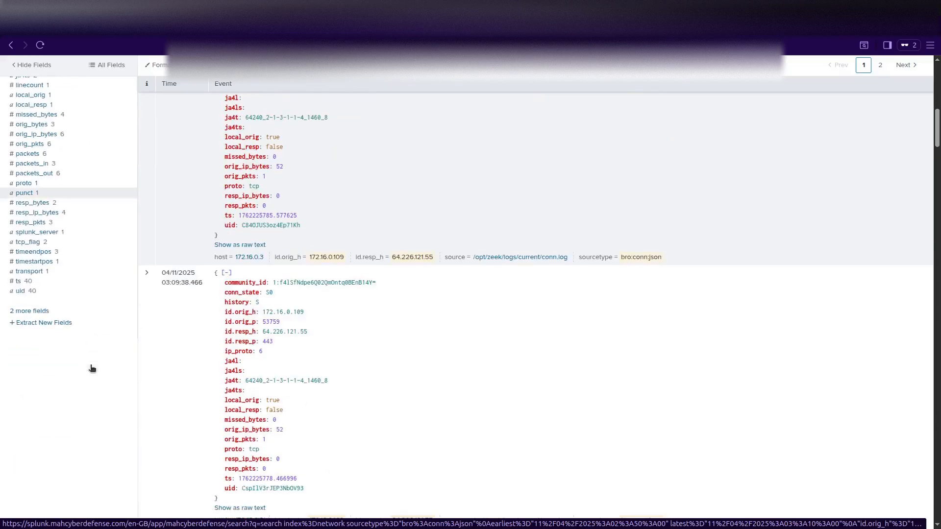
Try the field extractor on these events, then go back to the 40-event connection search.
click(34, 324)
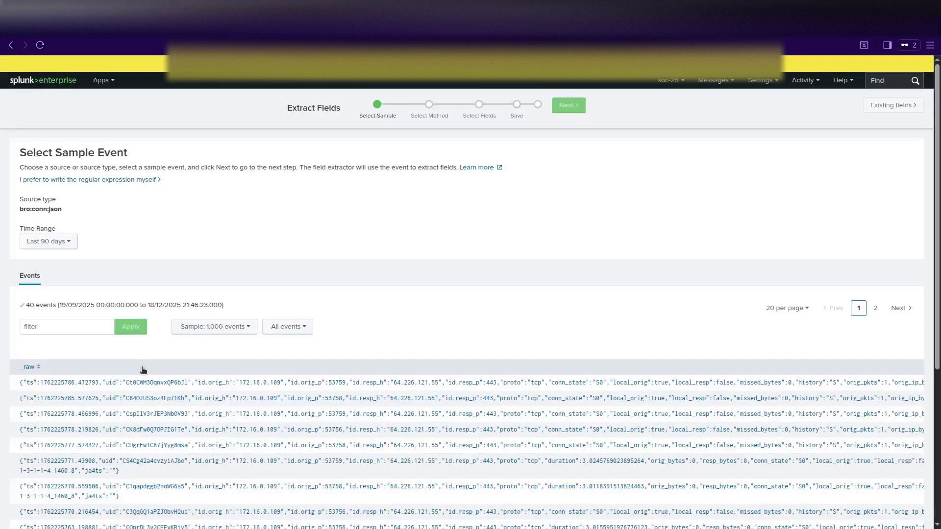
scroll(143, 370, down, 3)
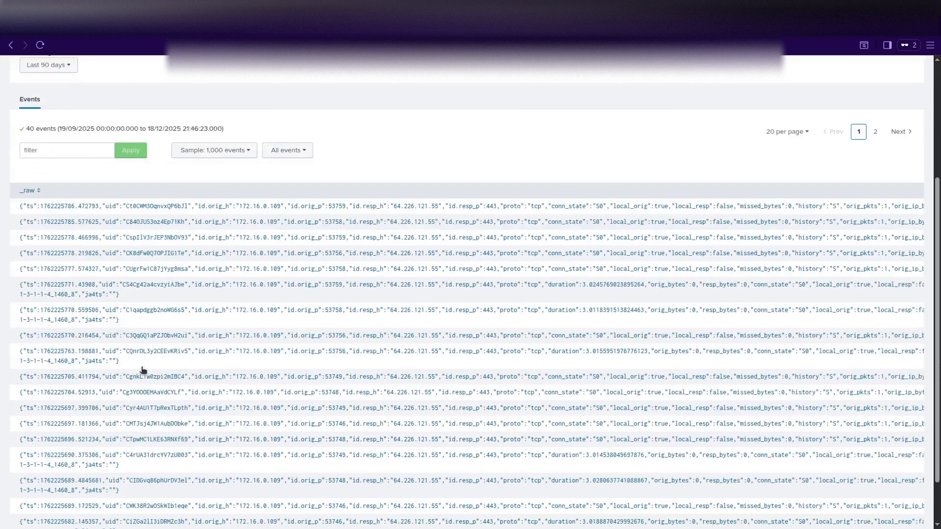
scroll(143, 370, down, 1)
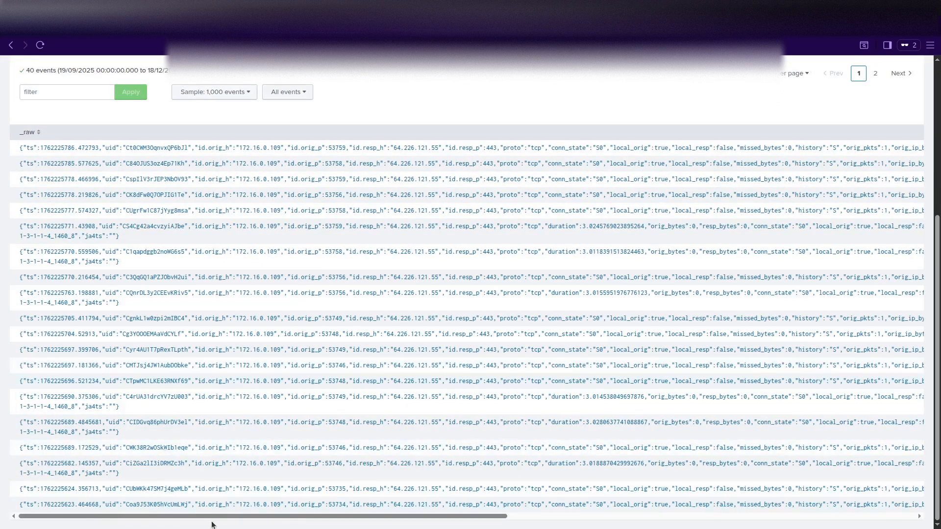
drag(213, 517, 686, 522)
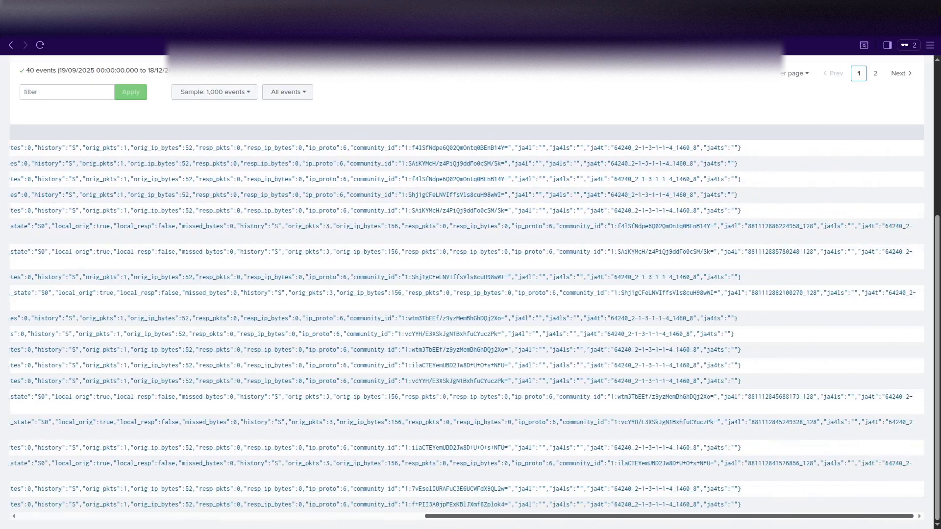
drag(621, 524, 622, 524)
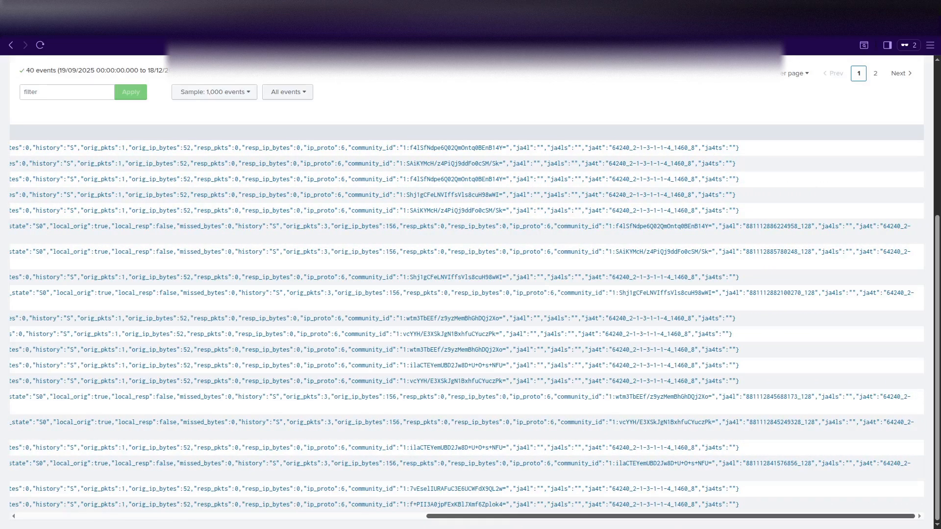
drag(665, 522, 235, 521)
scroll(151, 420, up, 5)
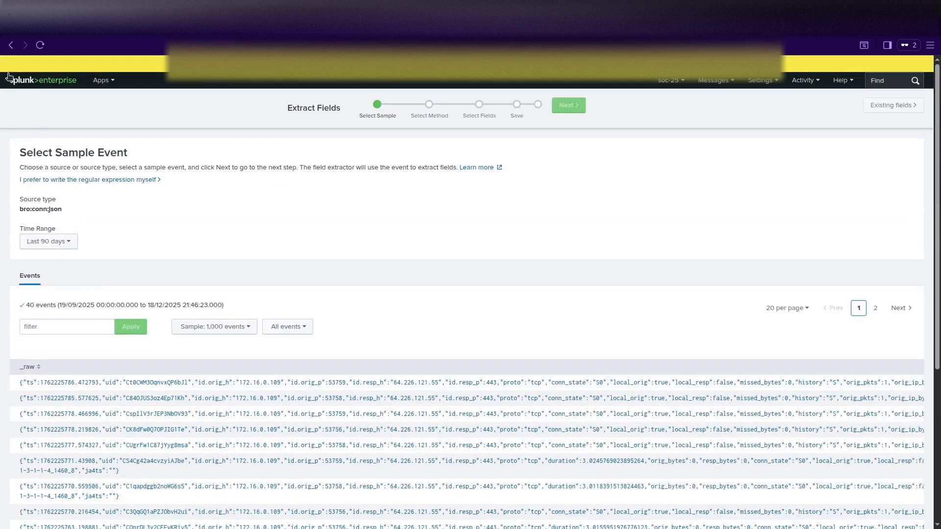
click(40, 46)
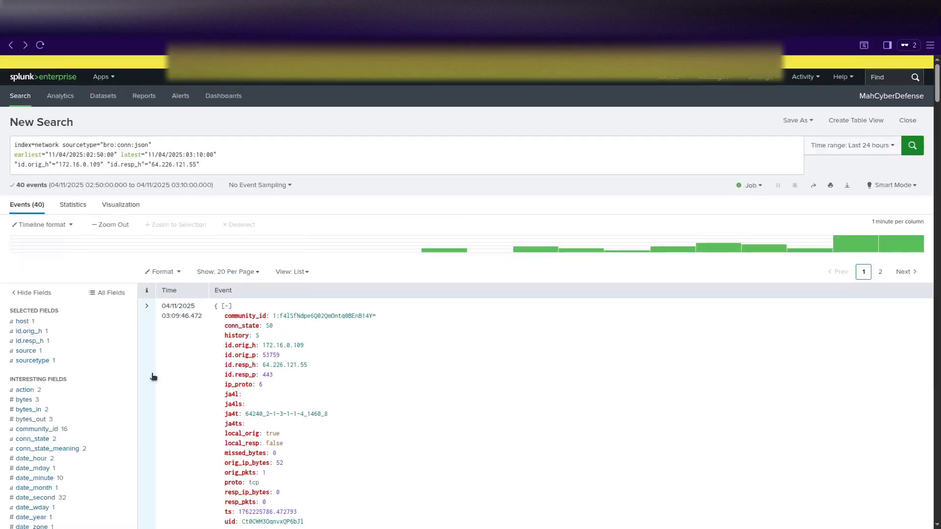
Change the sourcetype to bro:http:json and rerun the search, returning 4 HTTP events.
scroll(153, 377, down, 2)
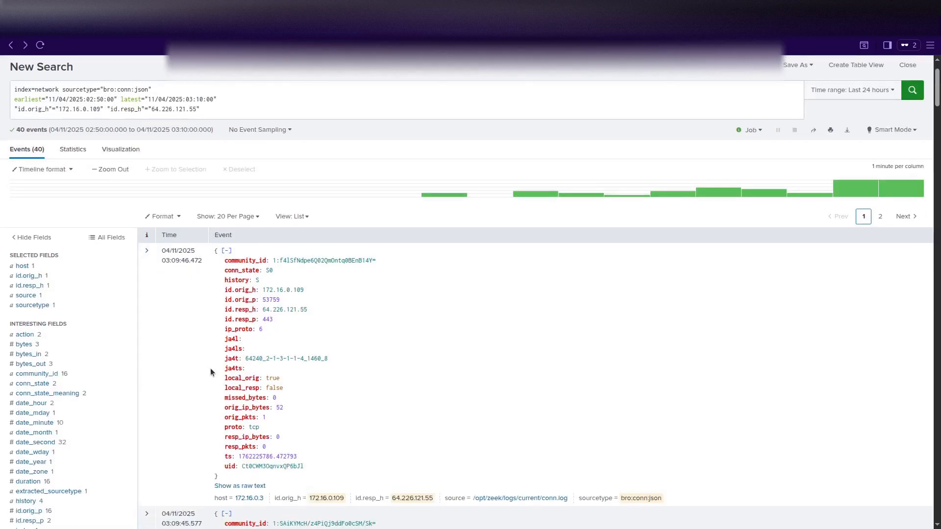
scroll(210, 368, down, 4)
scroll(211, 369, down, 6)
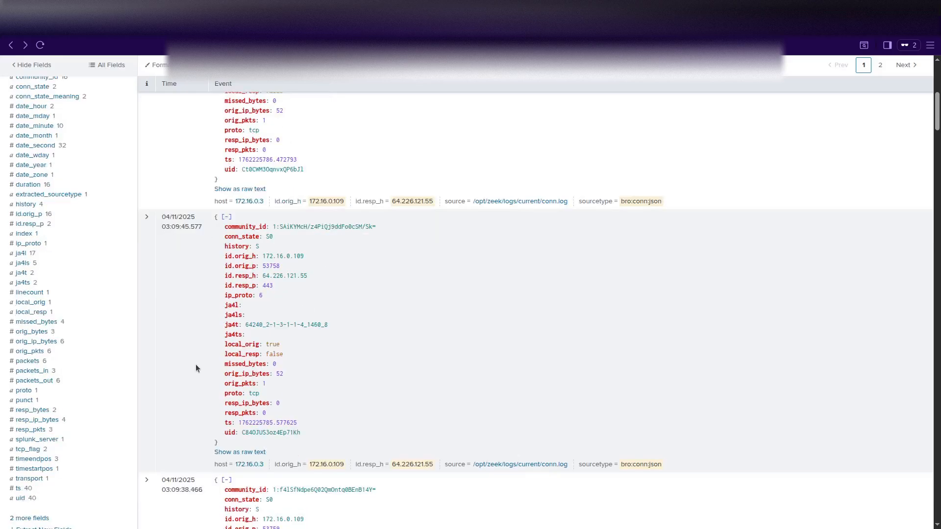
scroll(104, 355, up, 12)
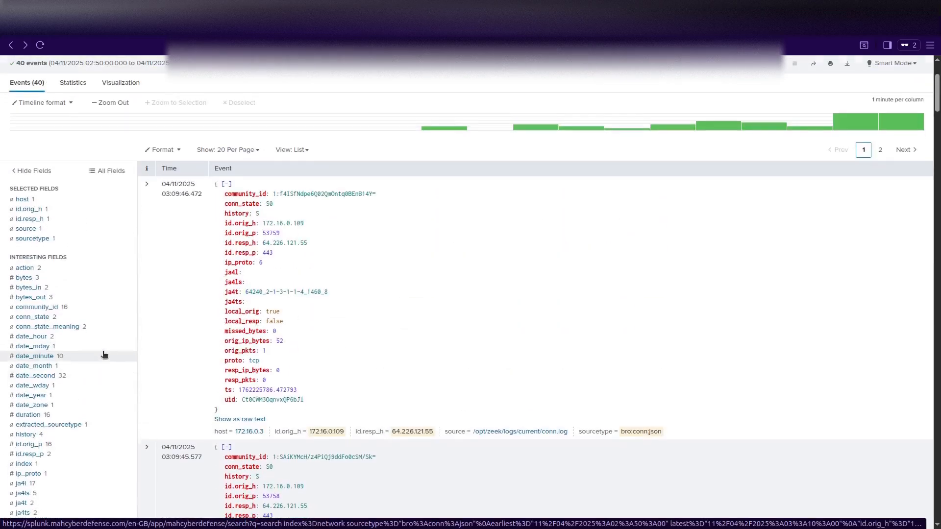
scroll(105, 354, down, 15)
scroll(104, 354, down, 1)
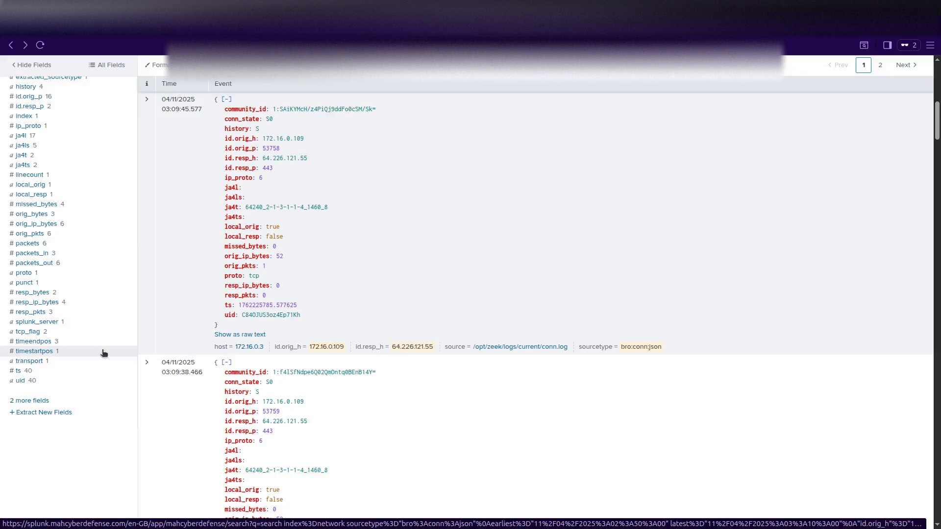
scroll(103, 353, up, 9)
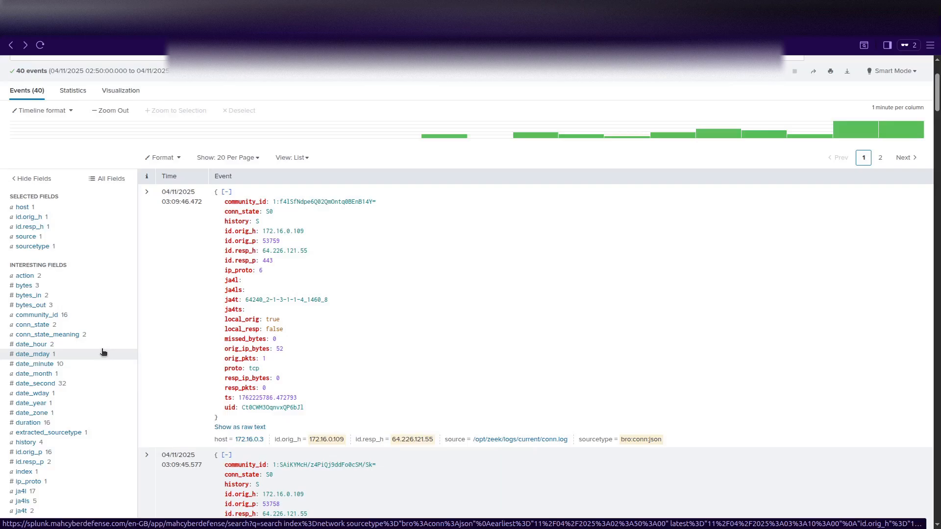
scroll(102, 352, up, 3)
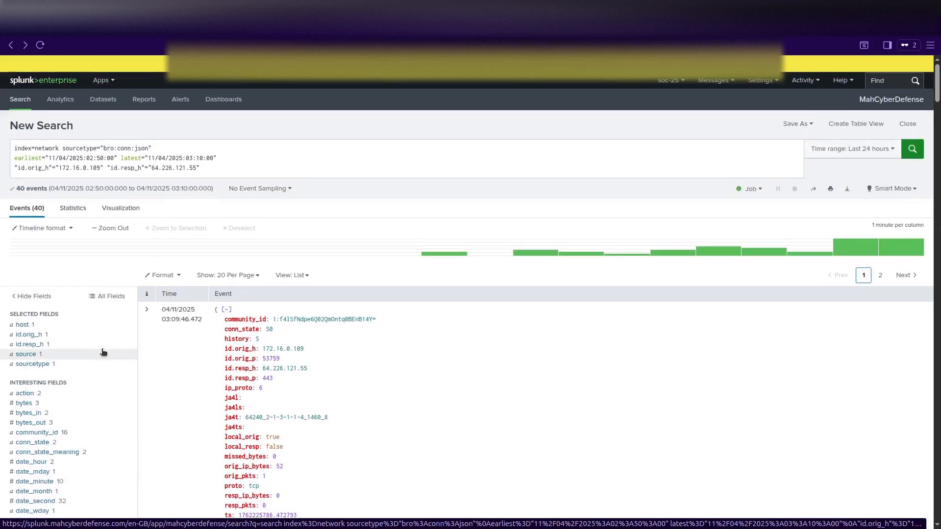
click(131, 148)
key(BackSpace)
key(BackSpace)
key(BackSpace)
key(BackSpace)
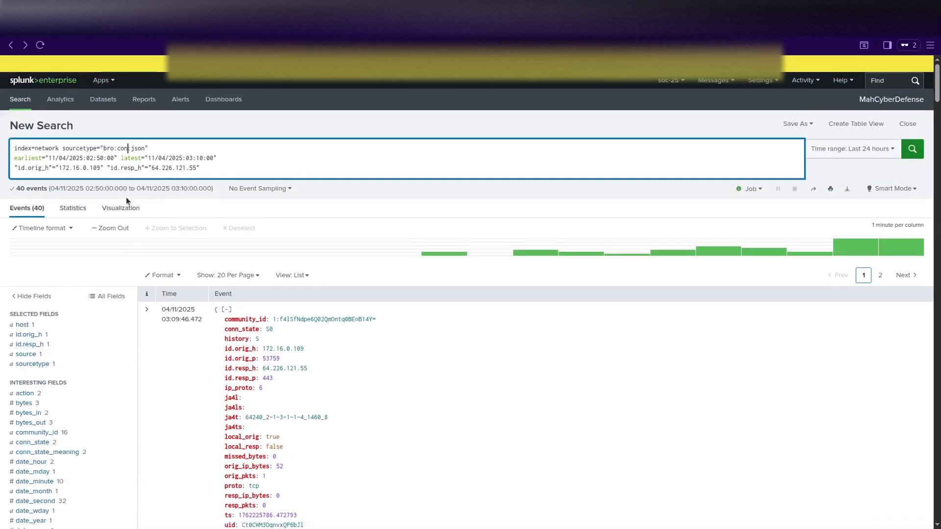
text(http)
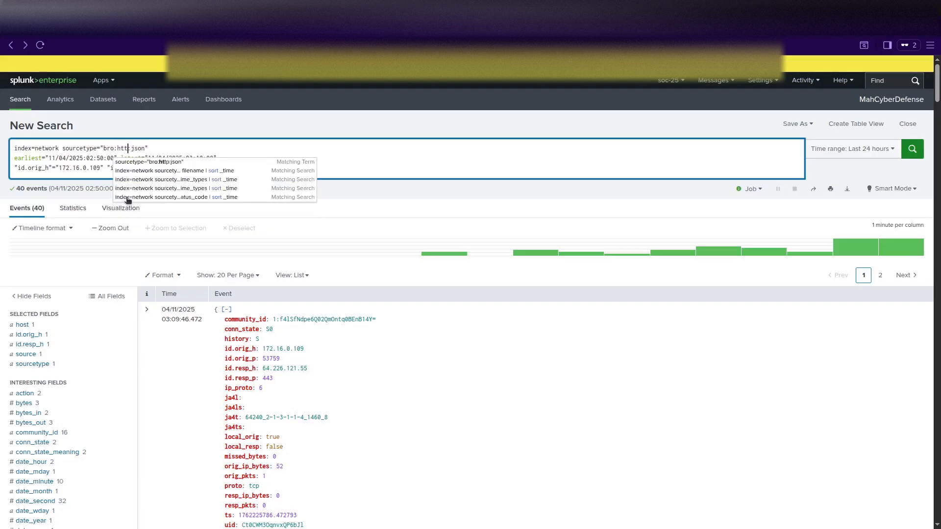
key(Return)
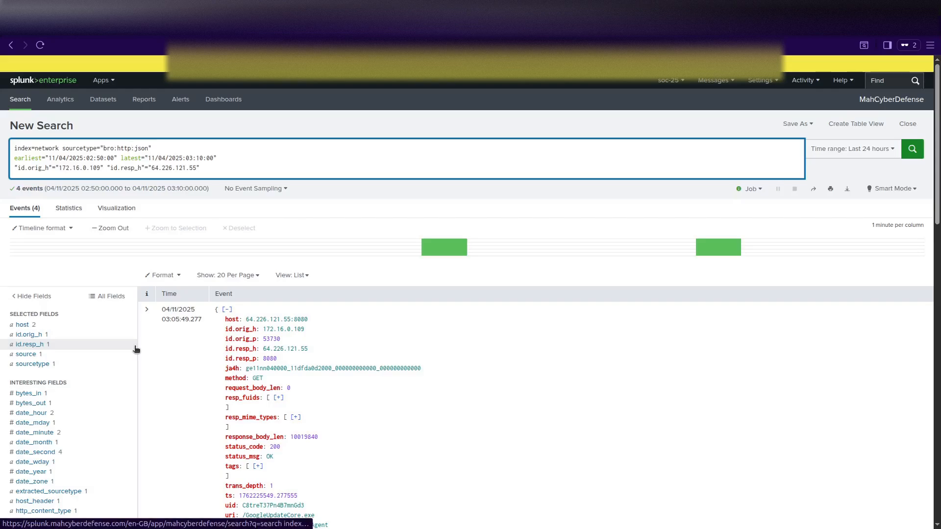
Expand the first event to review its CertUtil GET of /GoogleUpdateCore.exe from 64.226.121.55:8080.
scroll(129, 343, down, 2)
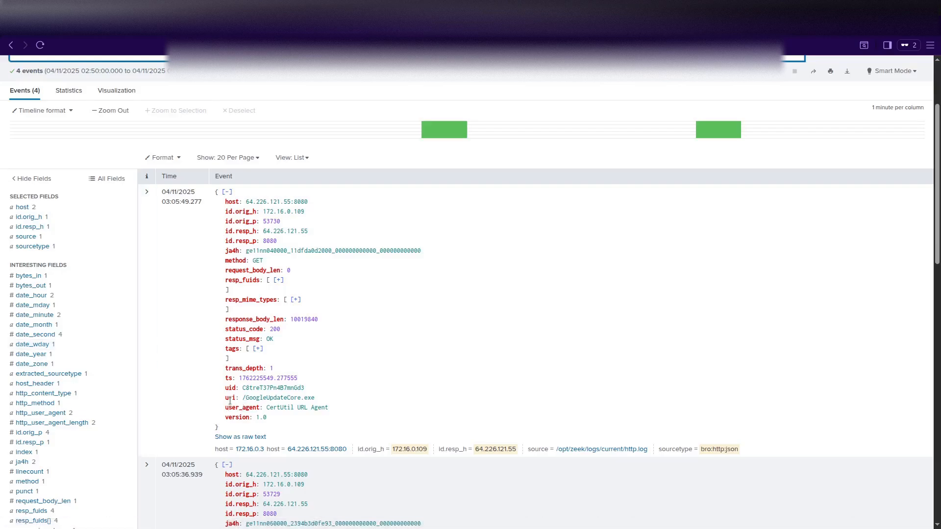
click(146, 192)
scroll(212, 334, down, 4)
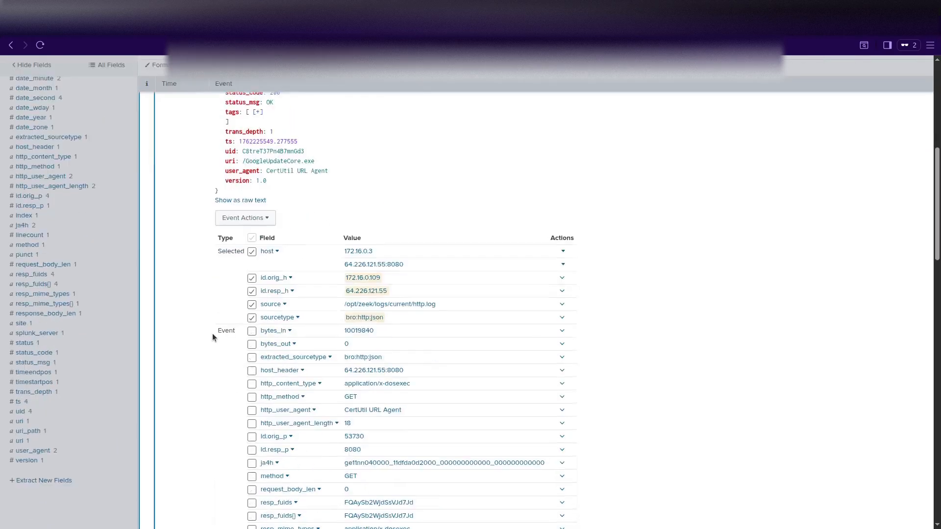
scroll(213, 337, down, 3)
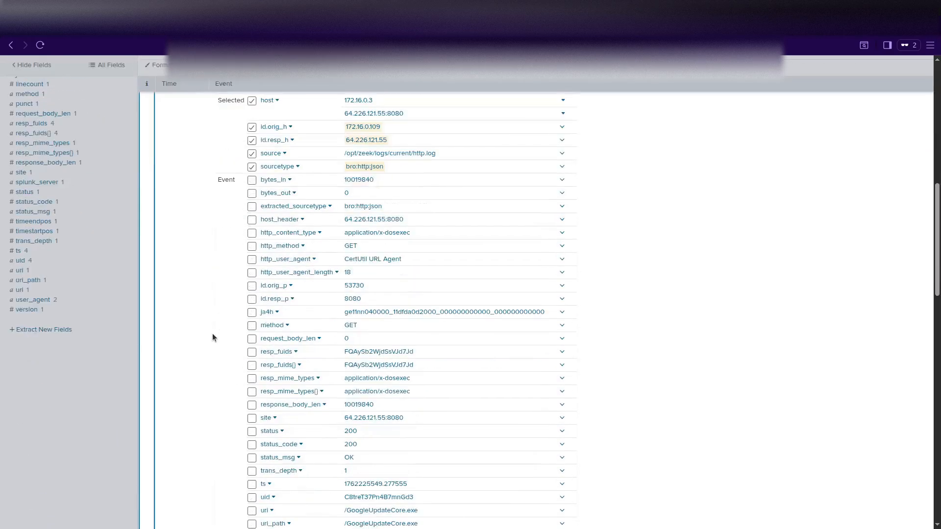
scroll(213, 336, down, 3)
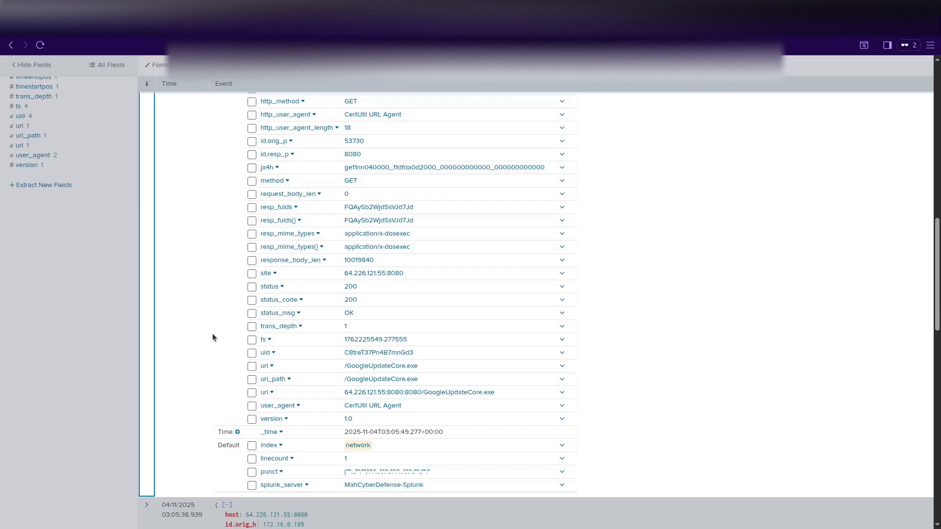
scroll(212, 338, up, 11)
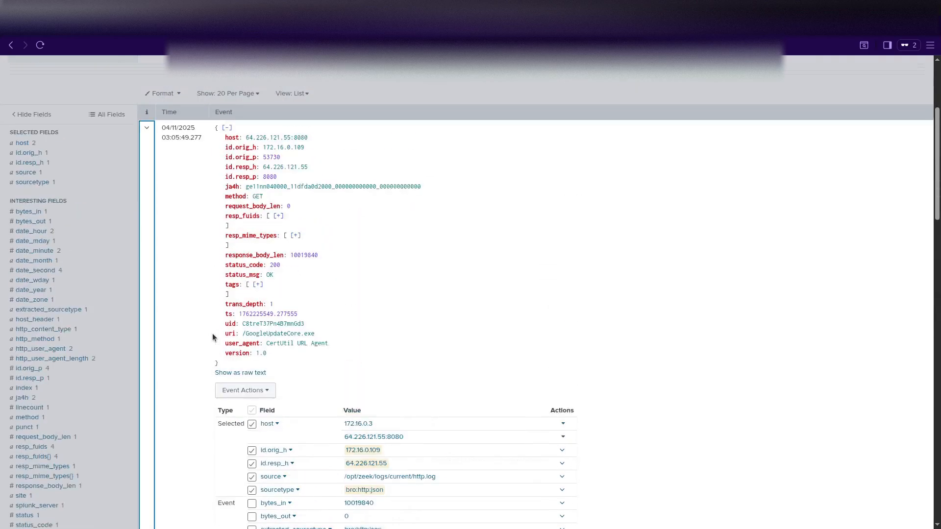
scroll(213, 337, up, 1)
scroll(212, 337, down, 7)
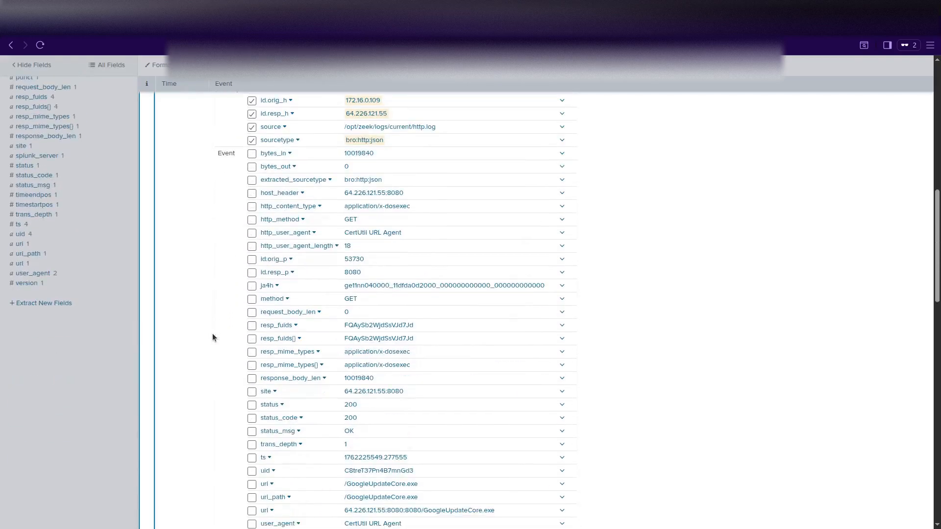
scroll(212, 337, down, 2)
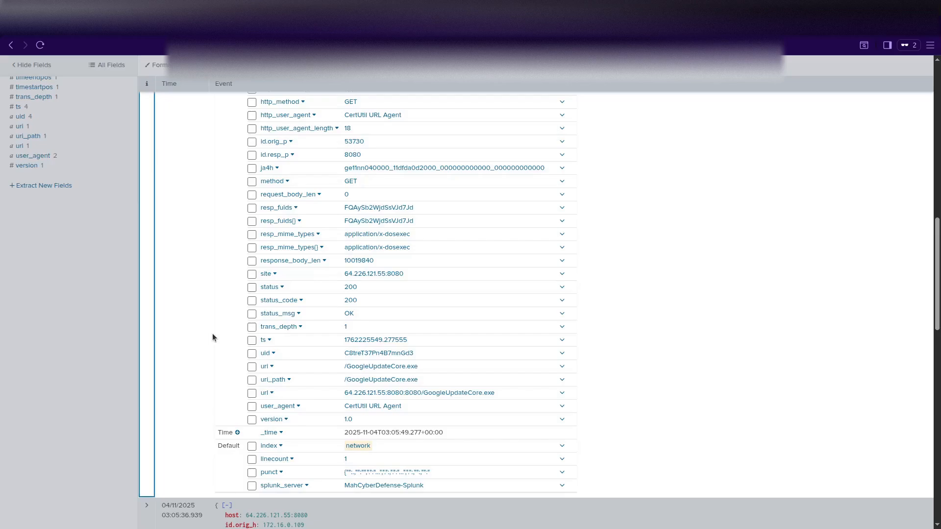
scroll(213, 338, up, 6)
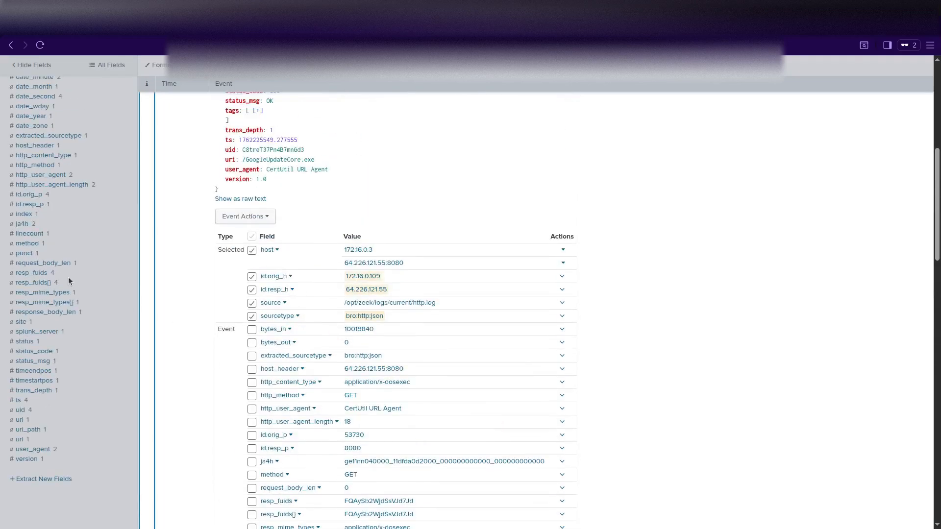
scroll(180, 283, up, 7)
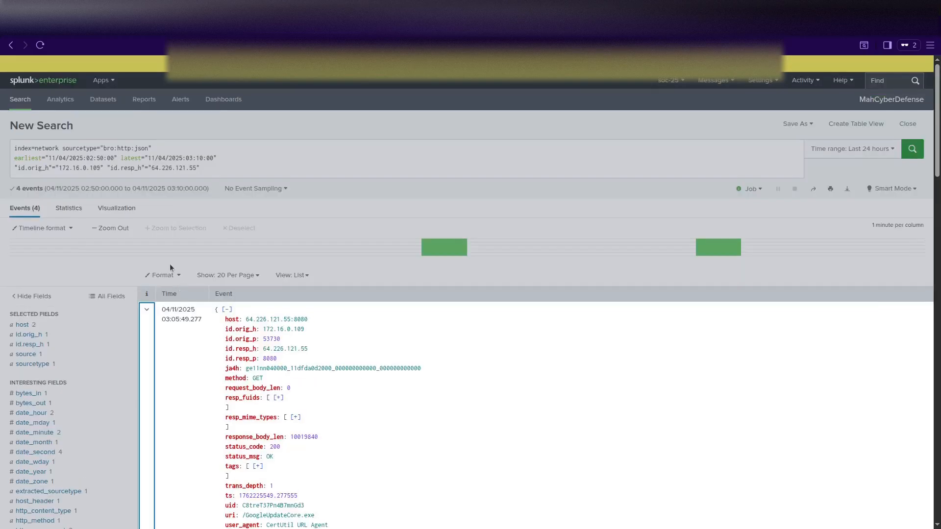
Append '| table _time, Method, uri, user_agent, status_code' on a new line and run it.
click(202, 167)
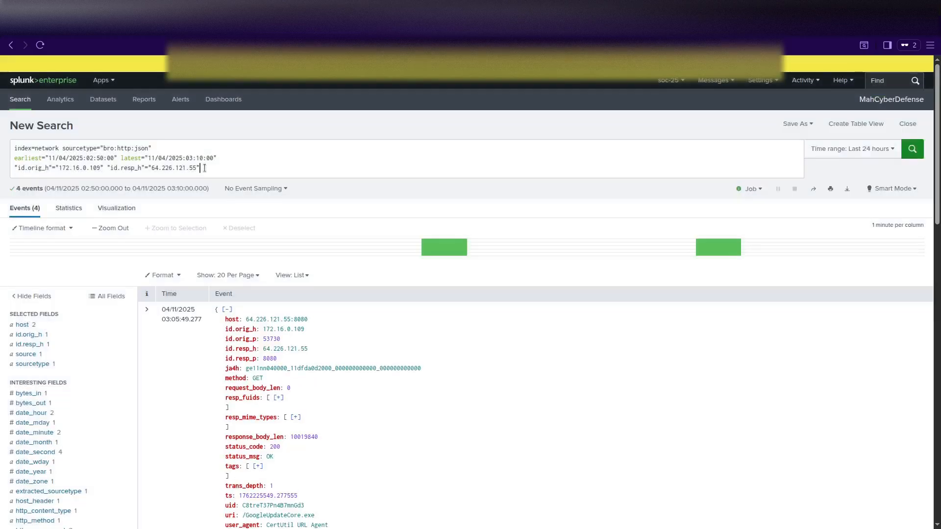
key(shift+Return)
text(|)
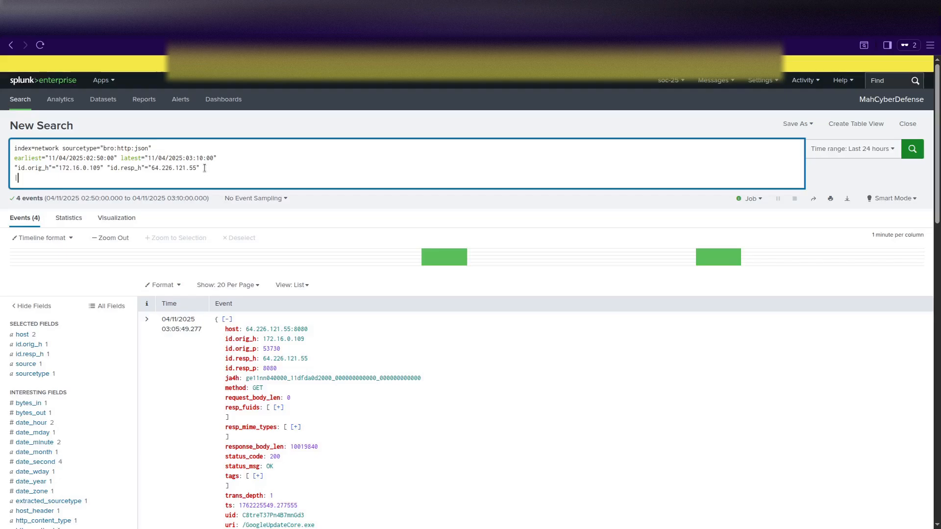
text( table)
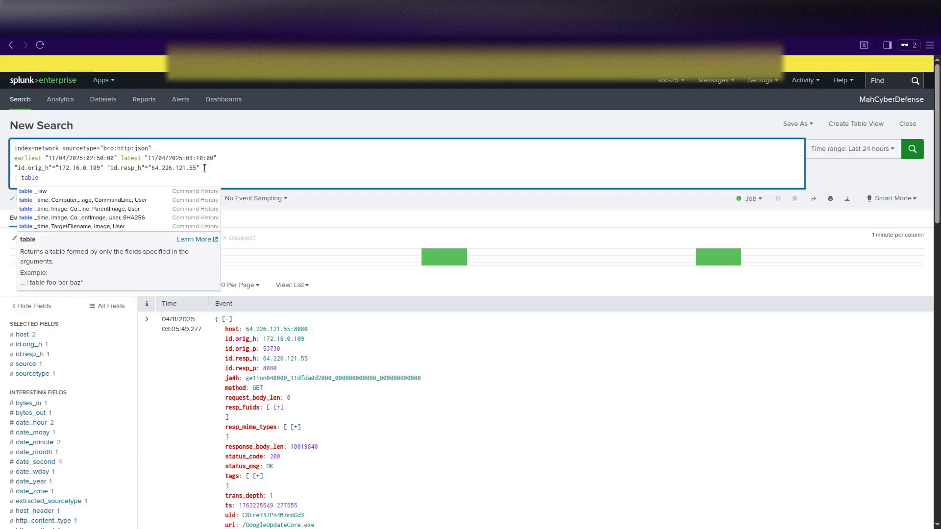
text( _time)
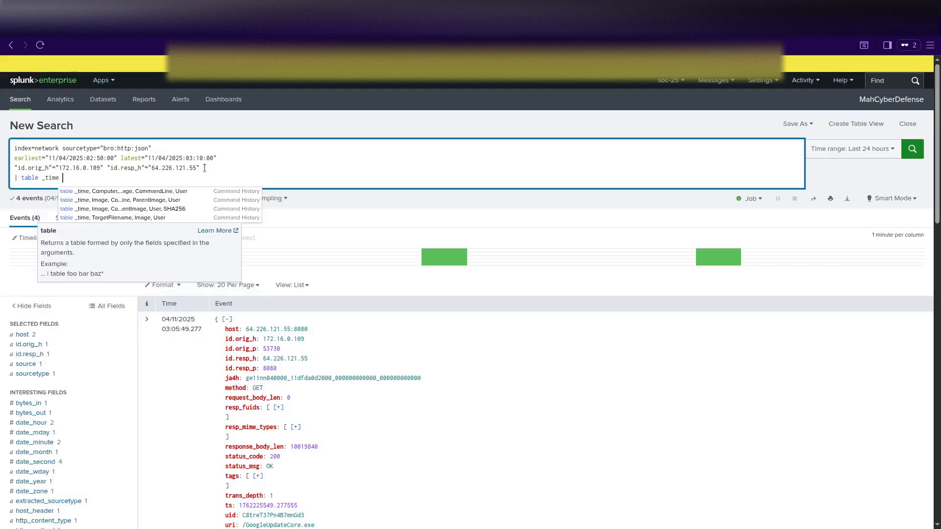
key(BackSpace)
text(, )
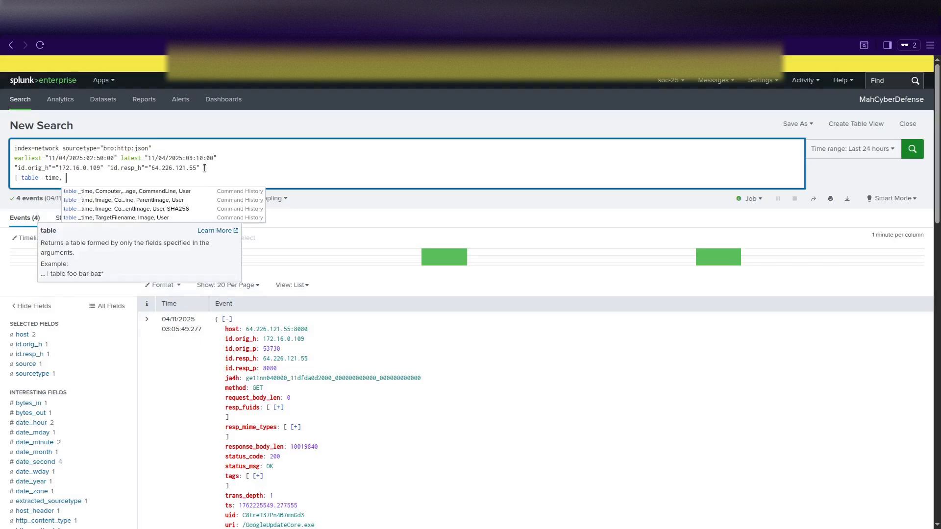
text(Method,)
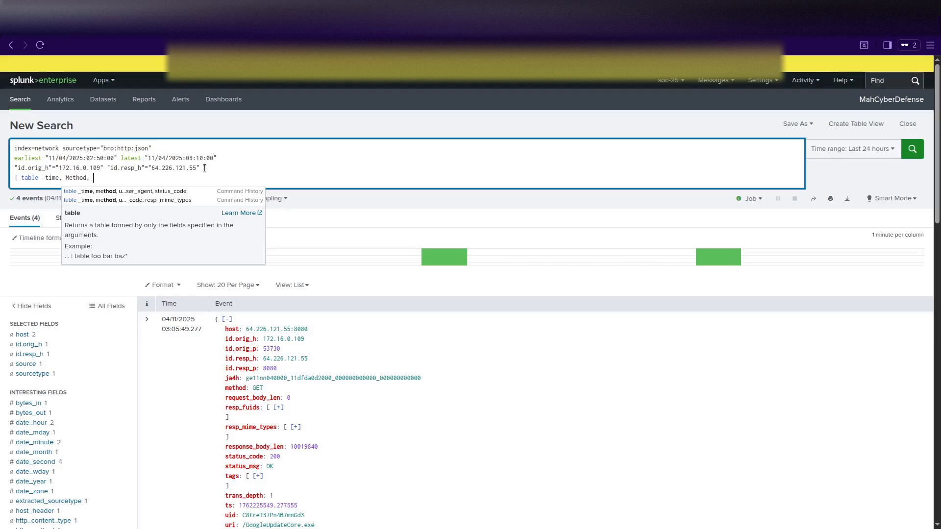
text( uri,)
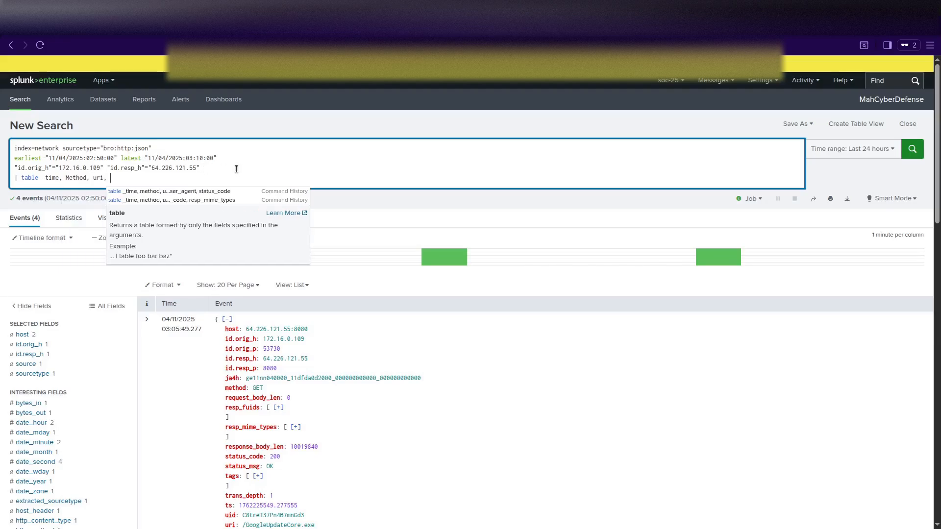
text( user_agent, )
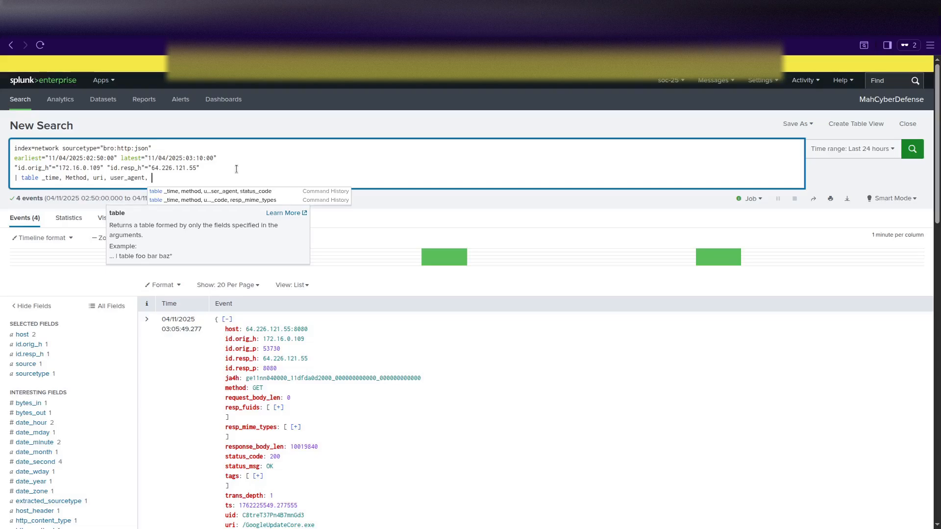
text(stat)
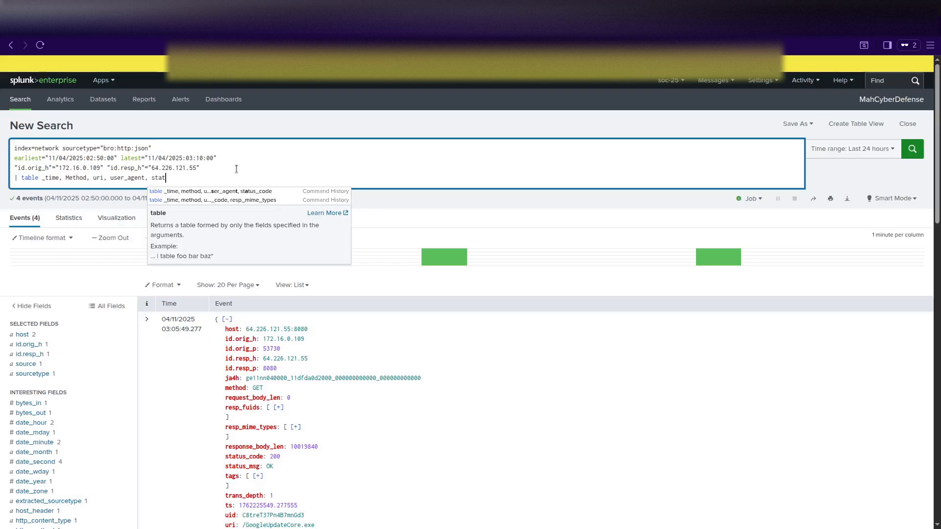
text(us_code,)
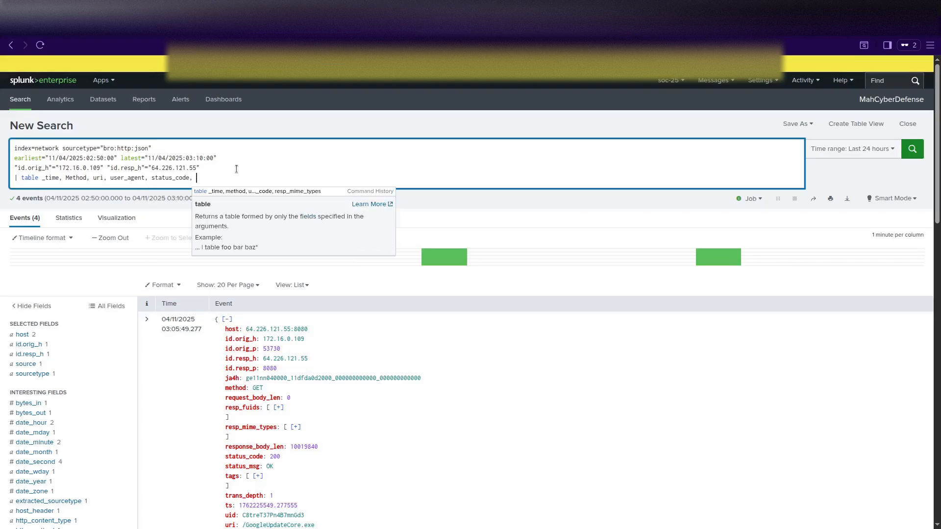
key(BackSpace)
key(BackSpace)
key(Return)
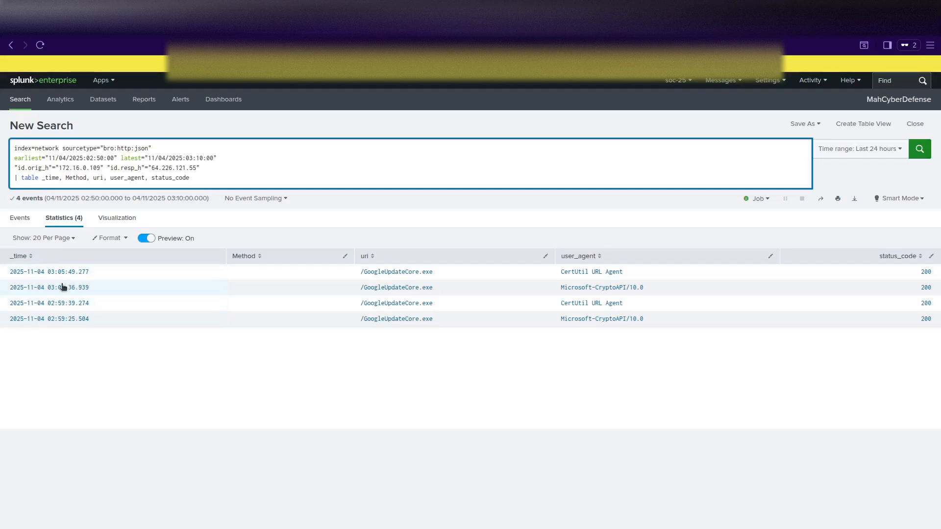
Sort the table by time, then delete the entire HTTP query from the search box.
click(55, 258)
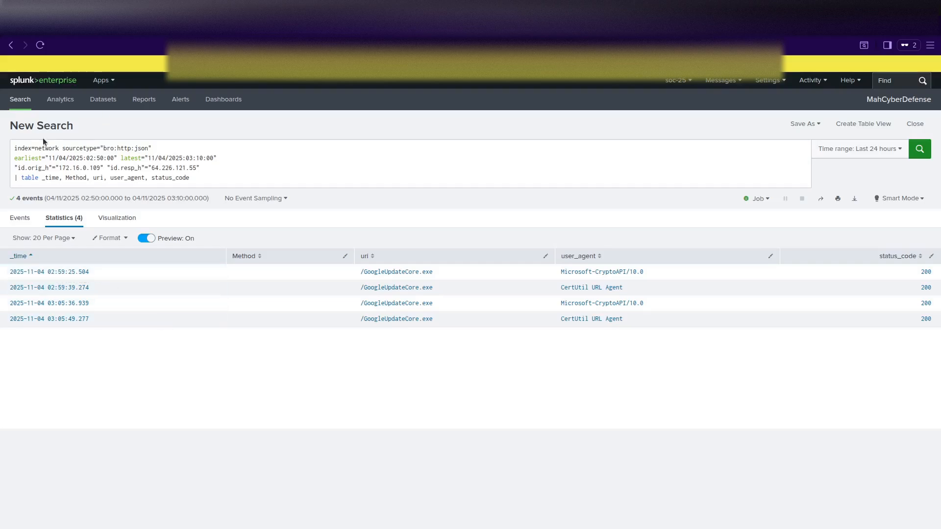
click(207, 180)
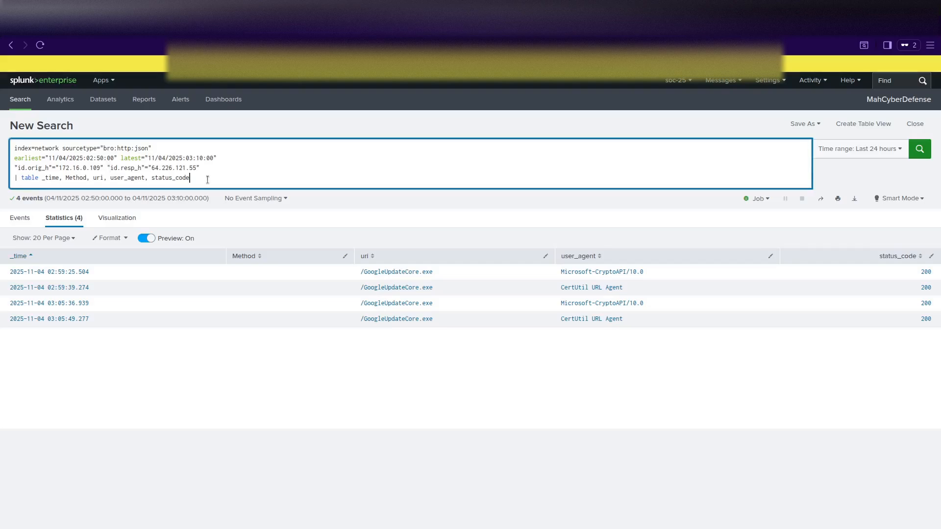
text(,)
key(BackSpace)
key(BackSpace)
key(BackSpace)
key(BackSpace)
key(BackSpace)
key(BackSpace)
key(BackSpace)
key(BackSpace)
key(BackSpace)
key(BackSpace)
key(BackSpace)
key(BackSpace)
key(BackSpace)
key(BackSpace)
key(BackSpace)
key(BackSpace)
key(BackSpace)
key(BackSpace)
key(BackSpace)
key(BackSpace)
key(BackSpace)
key(BackSpace)
key(BackSpace)
key(BackSpace)
key(BackSpace)
key(BackSpace)
key(BackSpace)
key(BackSpace)
key(BackSpace)
key(BackSpace)
key(BackSpace)
key(BackSpace)
key(BackSpace)
key(BackSpace)
key(BackSpace)
key(BackSpace)
key(BackSpace)
key(BackSpace)
key(BackSpace)
key(BackSpace)
key(BackSpace)
key(BackSpace)
key(BackSpace)
key(BackSpace)
key(BackSpace)
key(BackSpace)
key(BackSpace)
key(BackSpace)
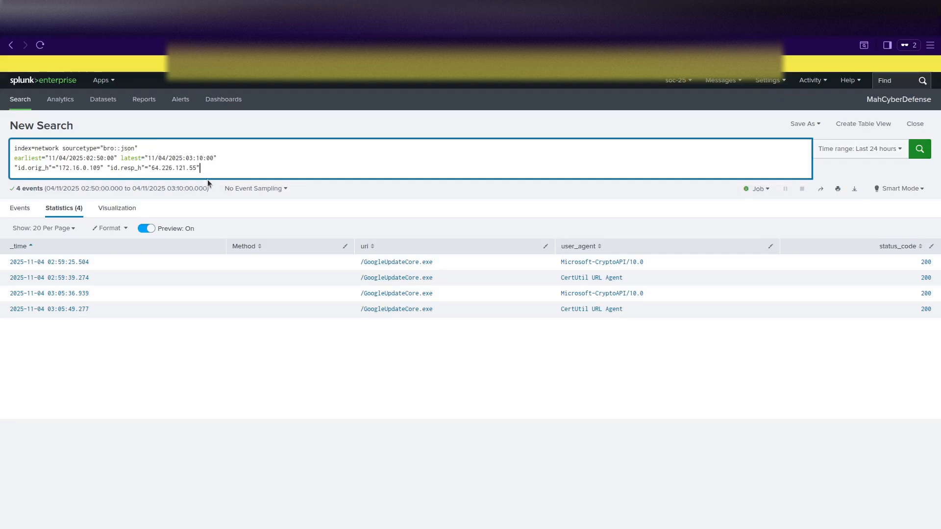
key(ctrl+a)
key(BackSpace)
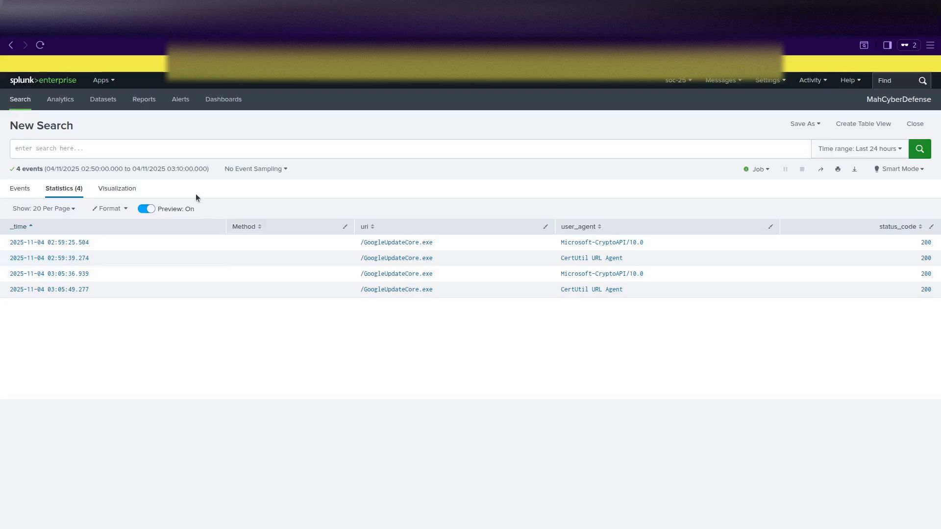
Paste and run the index=endpoint EventCode=1 query tabling _time, Image, CommandLine, ParentImage, User, sorted by _time.
text(index=endpoint sourcetype=XmlWinEventLog EventCode=1 Computer="BACKOFFICE-PC1.KCD.local" earliest="11/04/2025:02:50:00" latest="11/04/2025:03:30:00" | table _time, Image, CommandLine, ParentImage, User | sort _time)
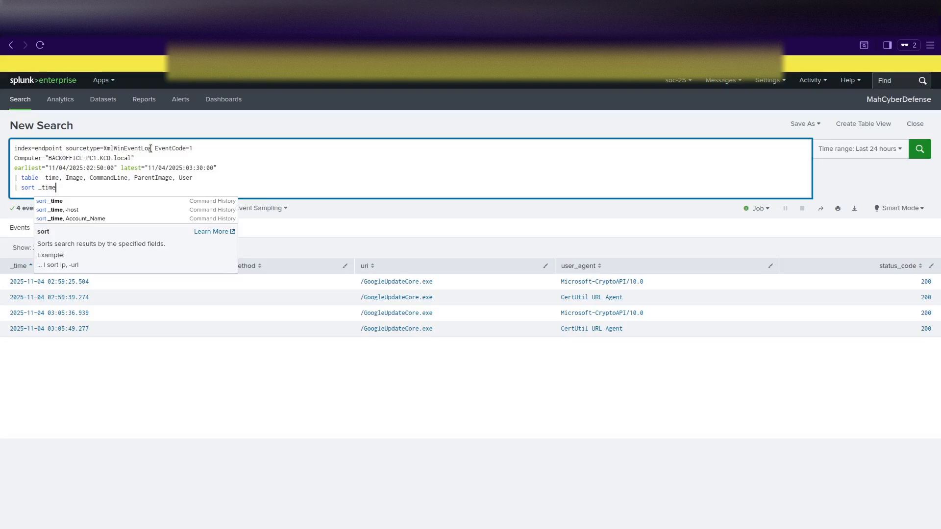
key(Return)
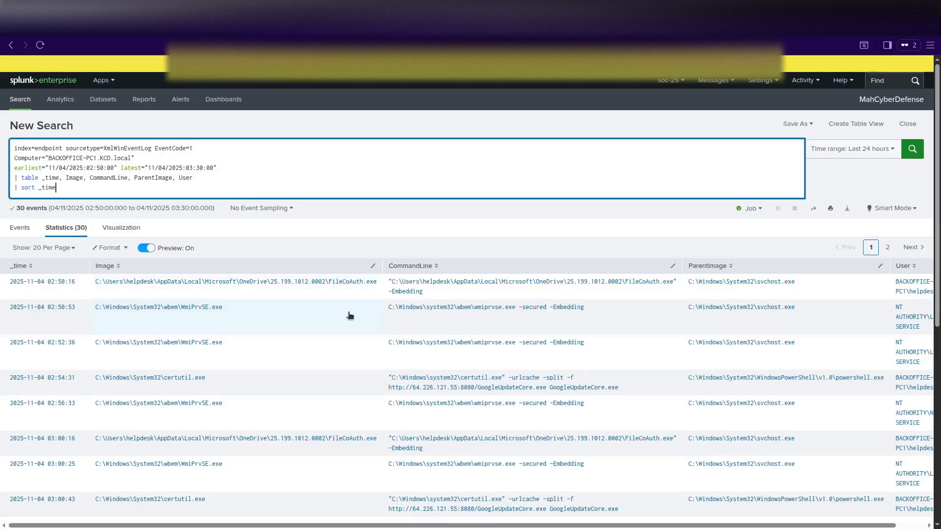
Select the CommandLine text of the 03:19:28 powershell.exe row spawned by GoogleUpdateCore.exe.
scroll(349, 315, down, 5)
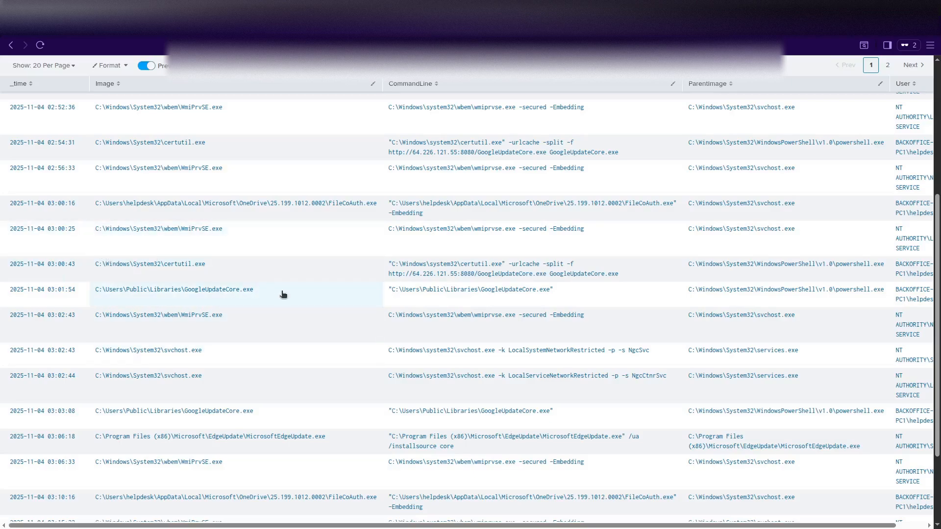
scroll(247, 300, down, 1)
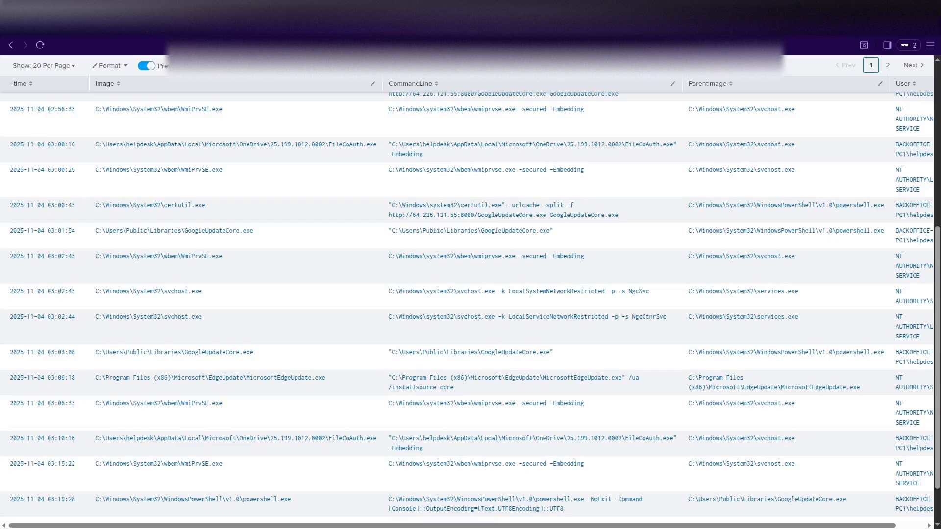
scroll(315, 302, up, 6)
scroll(315, 302, down, 7)
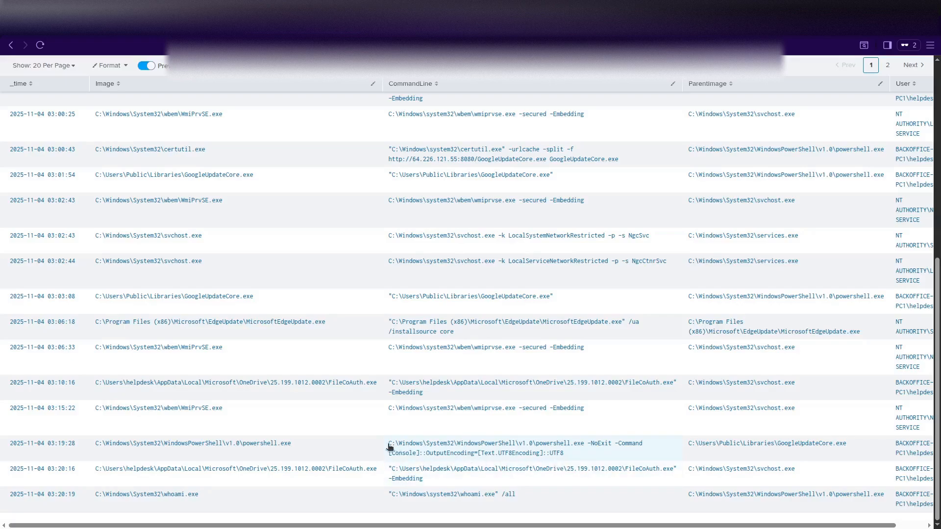
drag(389, 444, 566, 457)
key(ctrl+c)
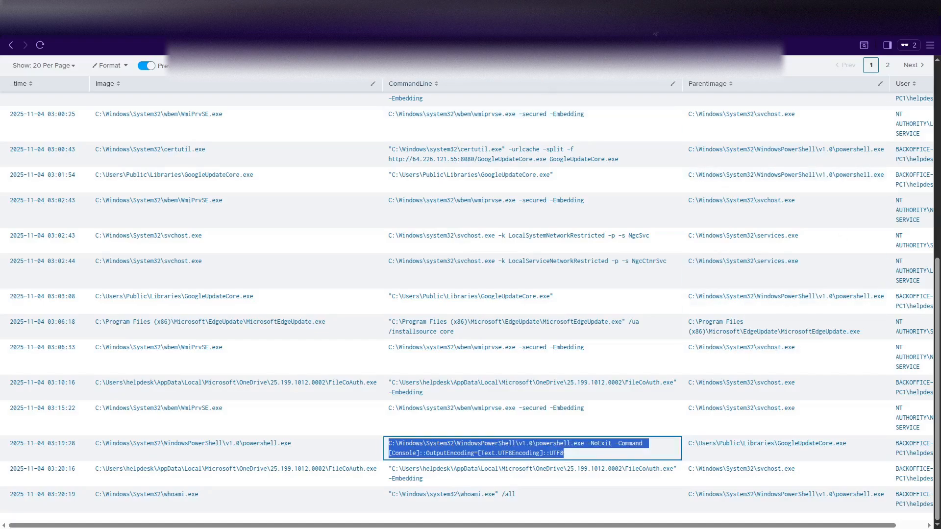
Search Brave for the copied PowerShell command in a new private tab.
click(739, 32)
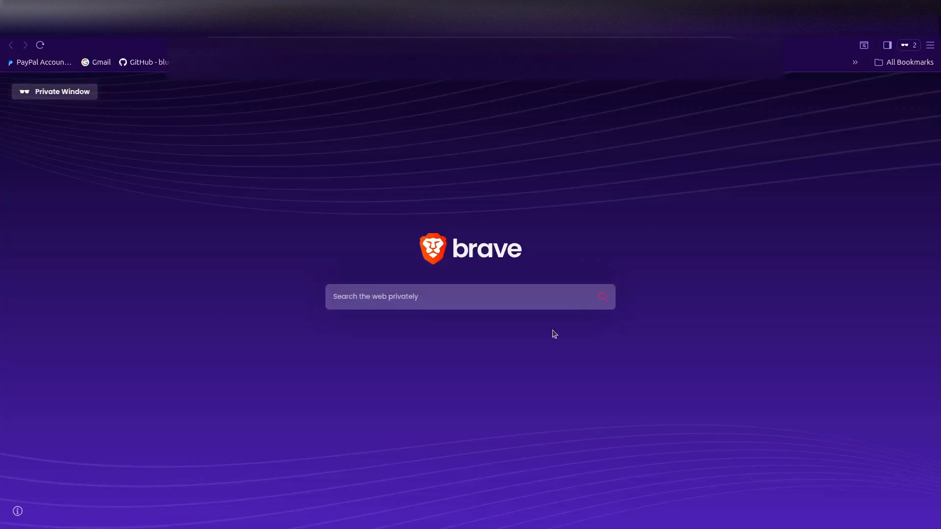
click(422, 290)
key(ctrl+v)
key(Return)
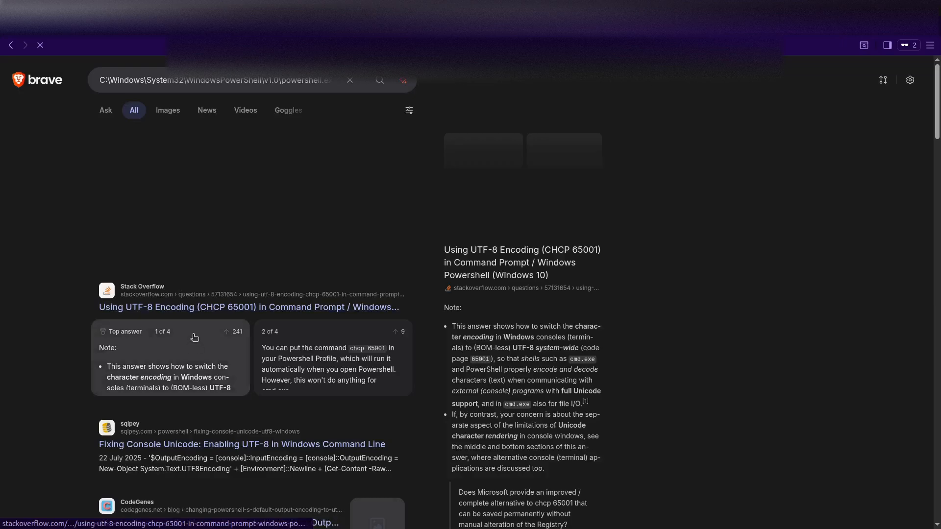
scroll(194, 337, down, 2)
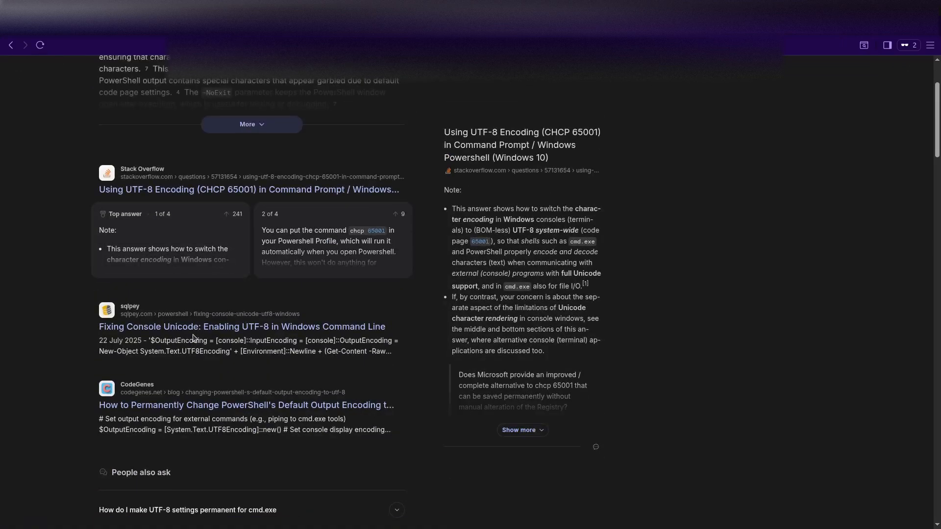
scroll(194, 337, up, 2)
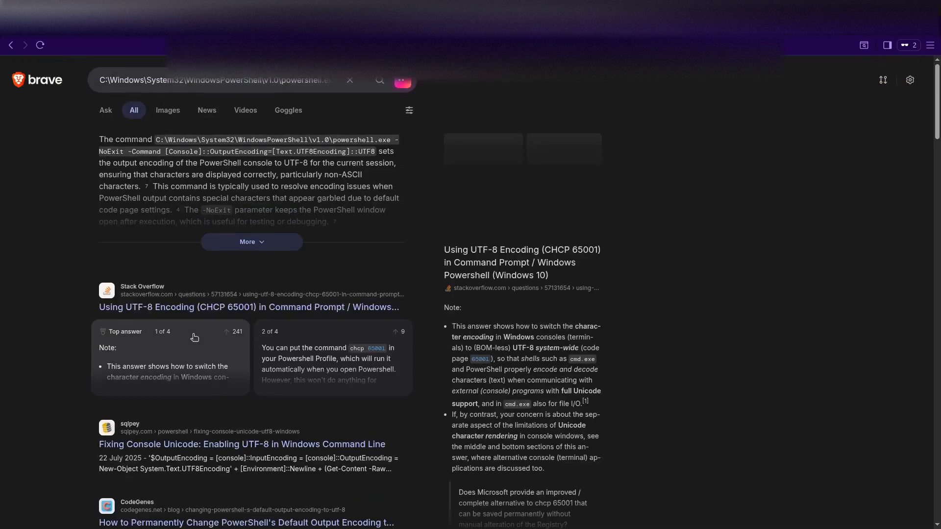
Read the expanded AI explanation of the command, check Splunk, and open another private tab.
click(225, 245)
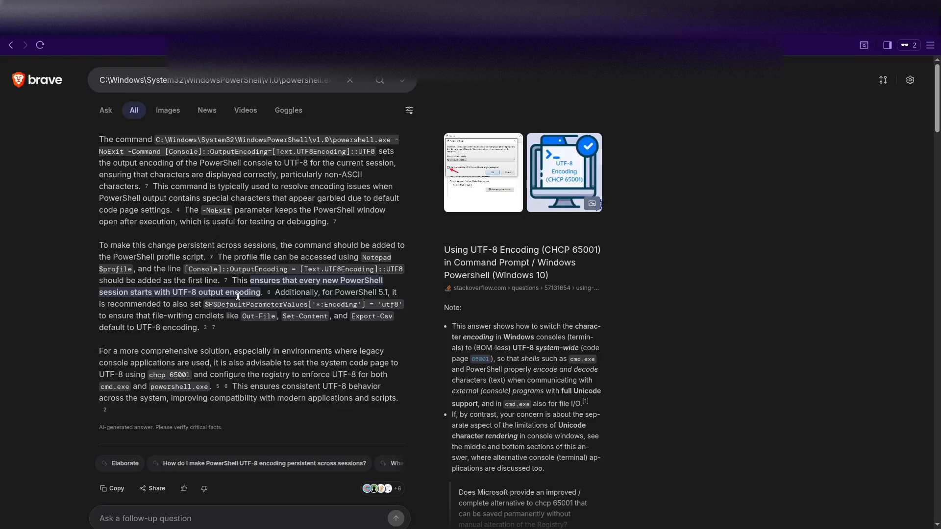
scroll(237, 296, down, 1)
scroll(237, 296, down, 5)
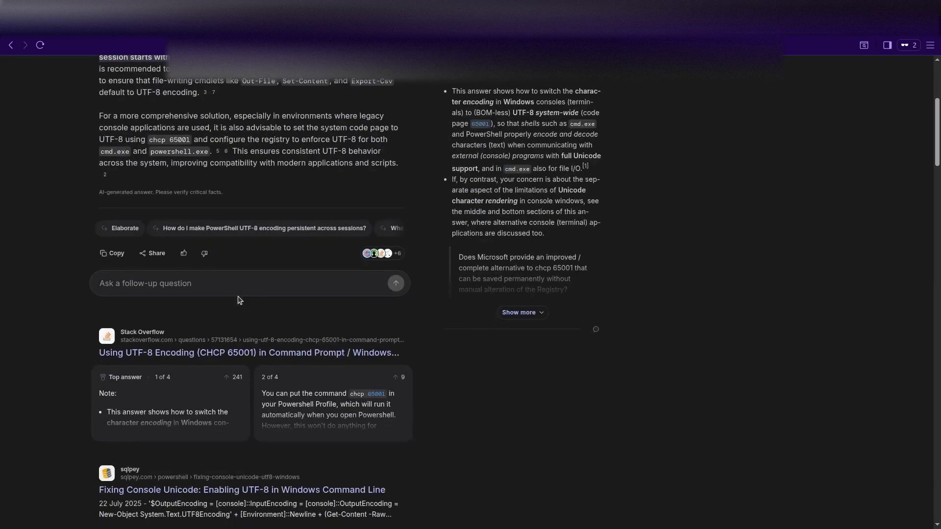
scroll(239, 299, down, 1)
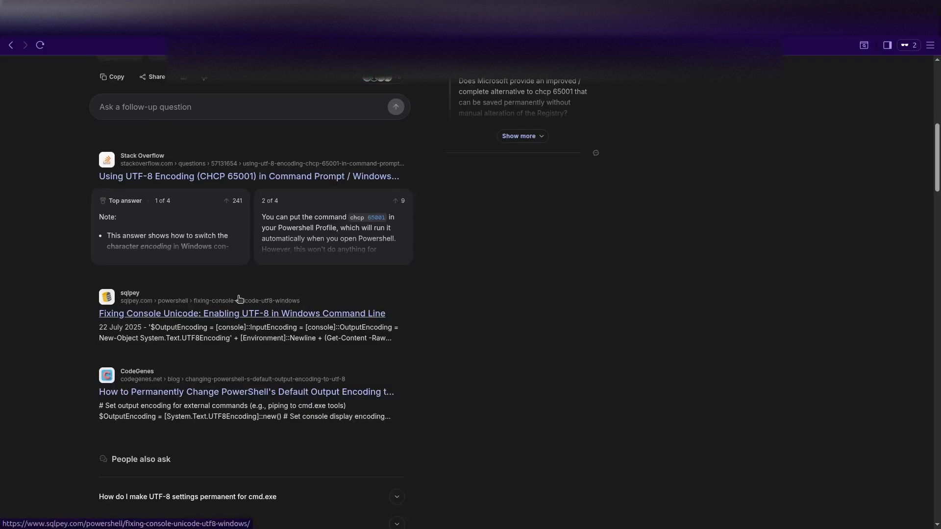
scroll(239, 299, up, 7)
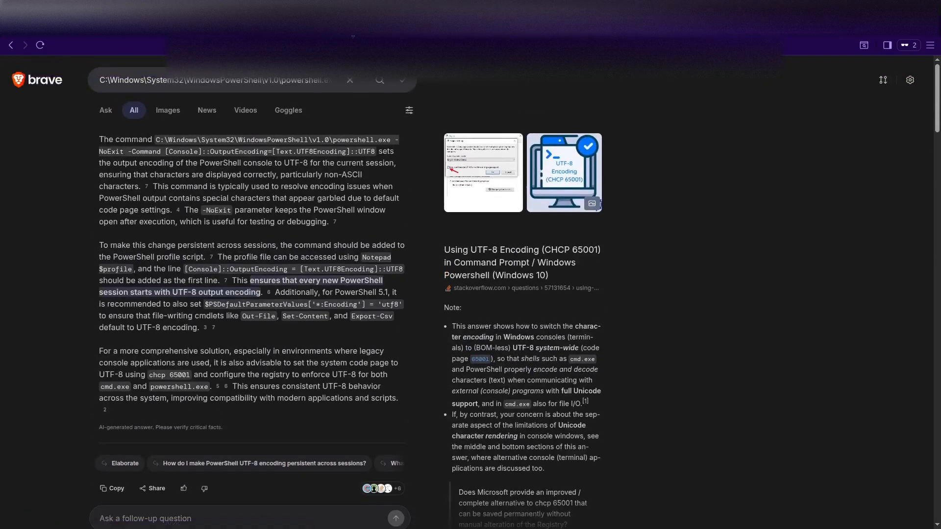
click(283, 34)
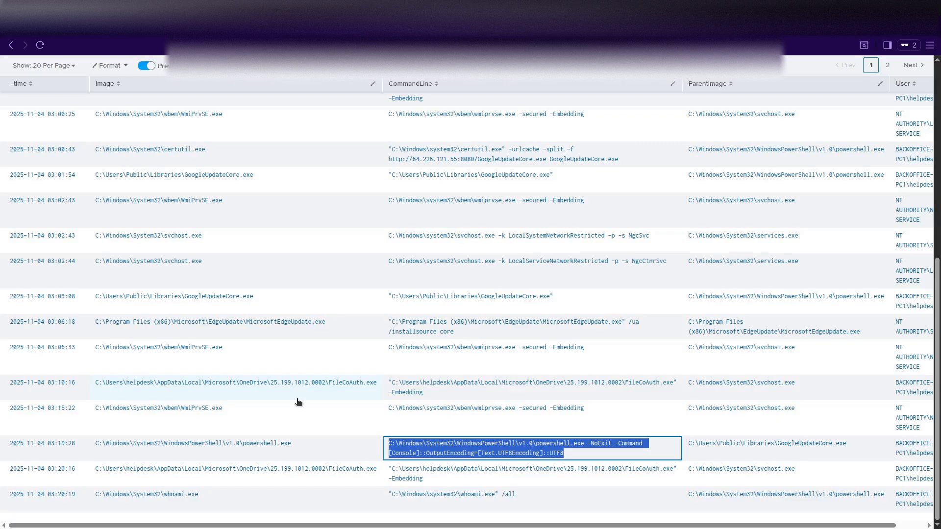
click(854, 31)
Go to ChatGPT and pass the Cloudflare human verification check.
text(chat)
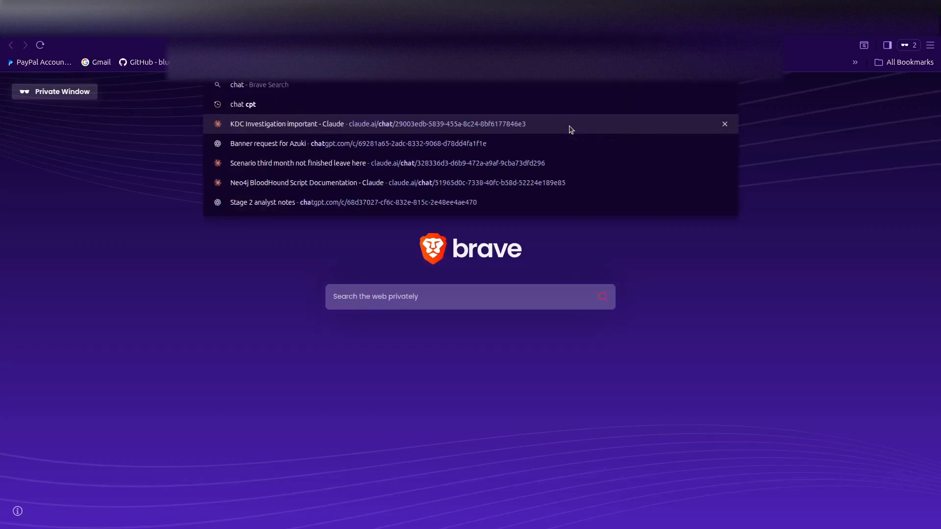
key(Return)
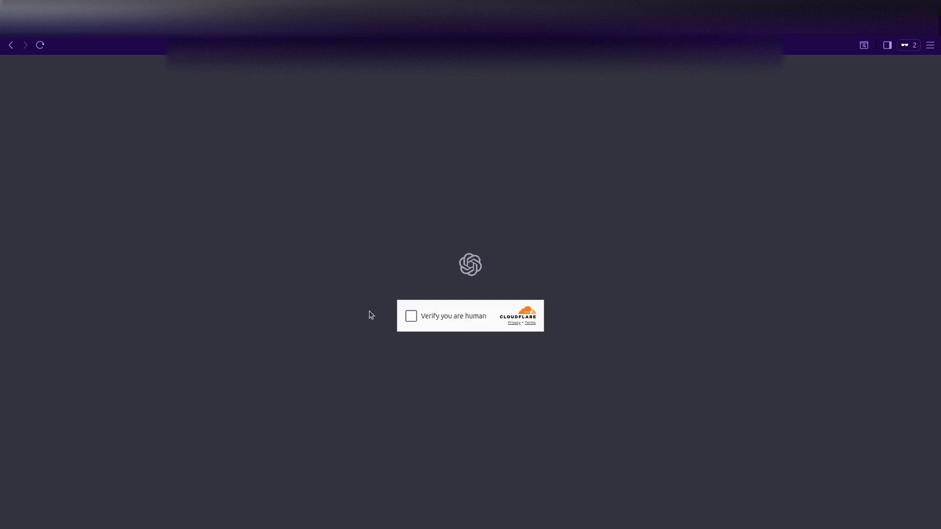
click(411, 317)
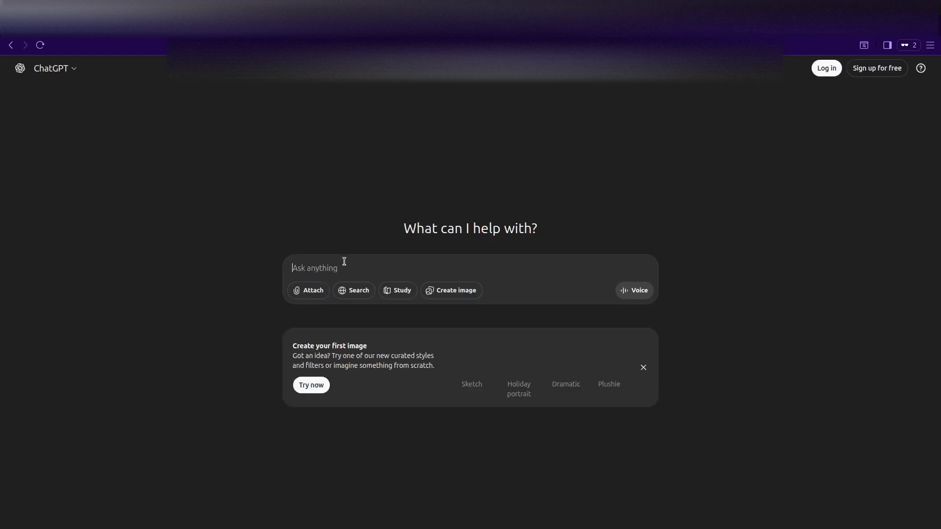
Paste the PowerShell UTF8 encoding command and ask 'what is this and is this a sign of abuse'.
key(ctrl+v)
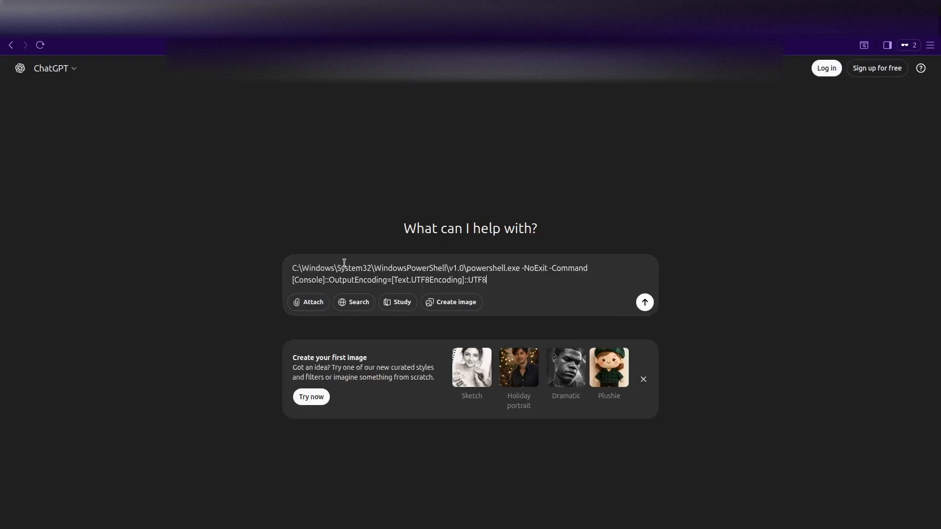
text(what is this and is this a sign )
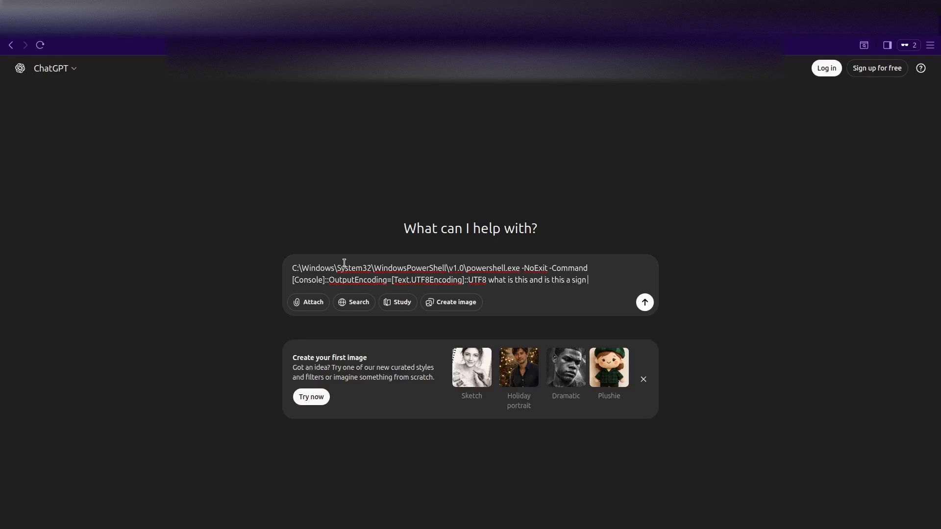
text(of abuse)
key(Return)
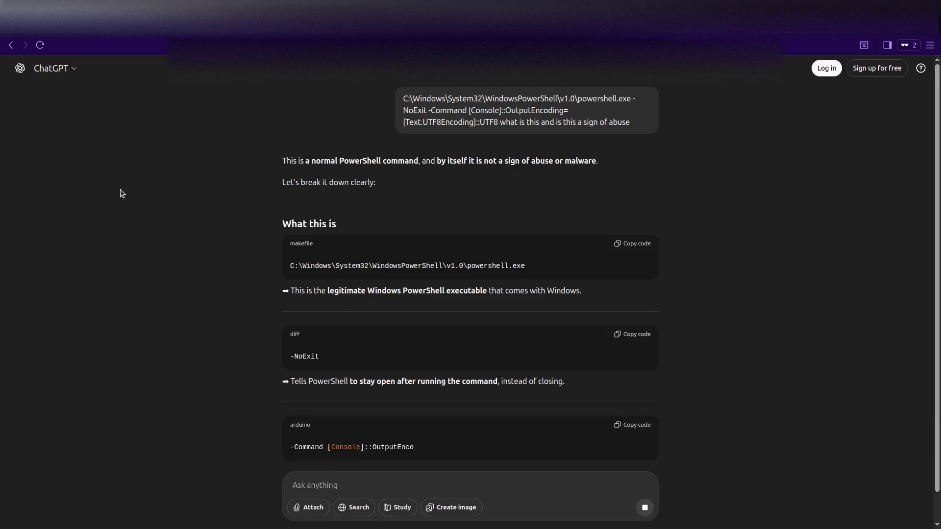
Read ChatGPT's reply judging the command normal and safe, then return to the Splunk tab.
scroll(179, 219, down, 2)
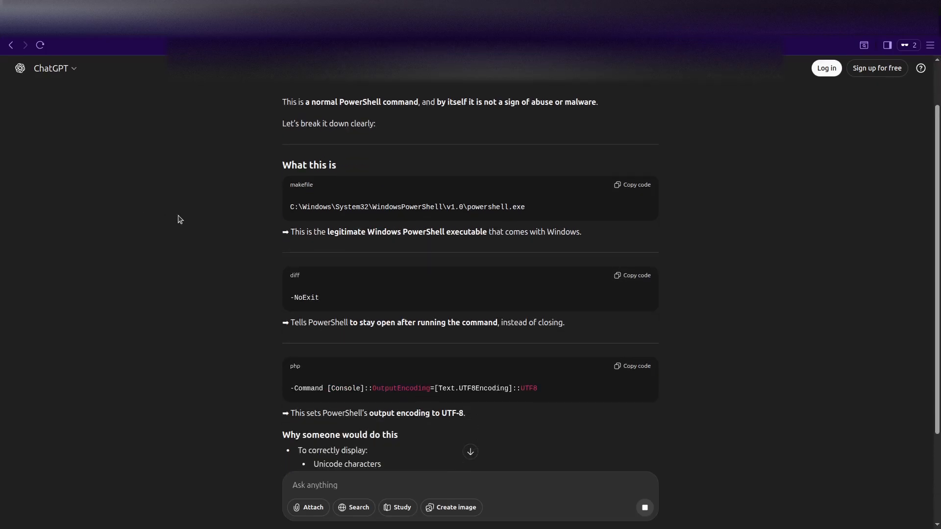
scroll(180, 219, down, 3)
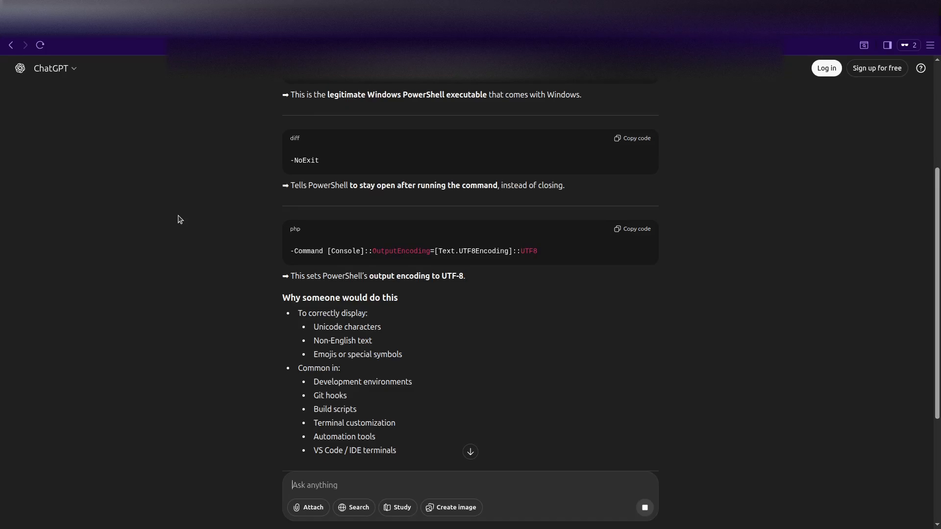
scroll(180, 220, down, 5)
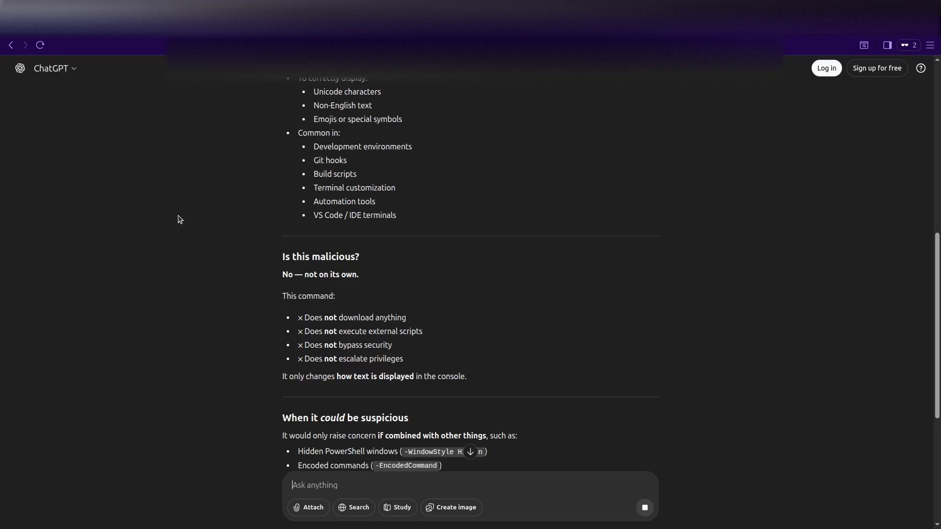
scroll(180, 220, down, 2)
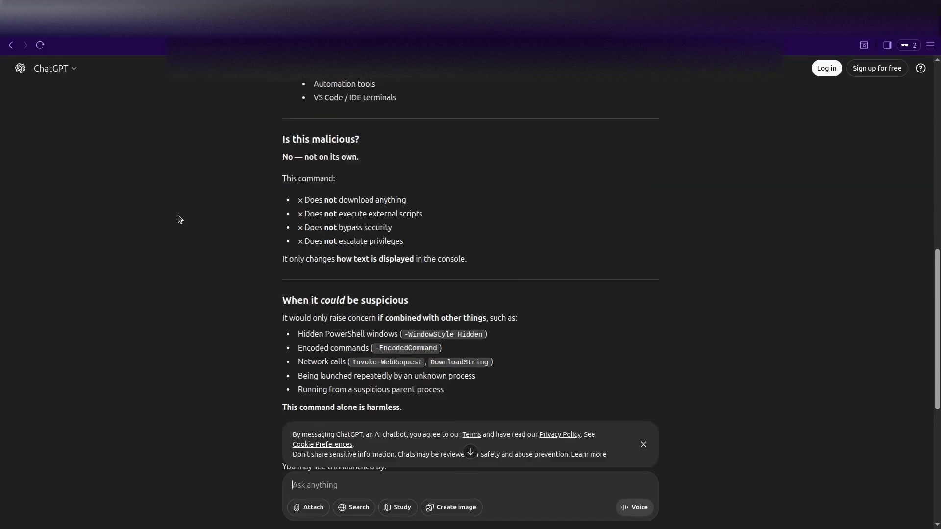
scroll(180, 220, down, 2)
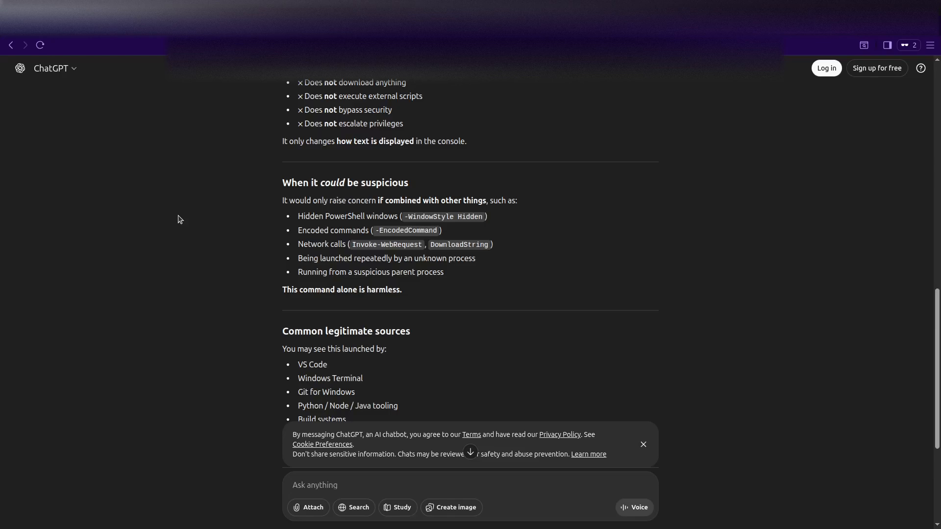
scroll(180, 220, down, 2)
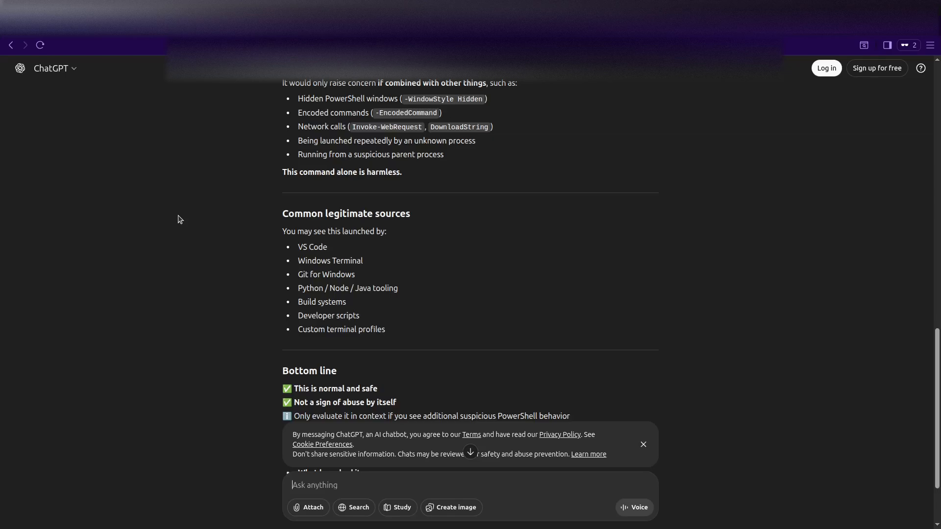
scroll(180, 219, down, 2)
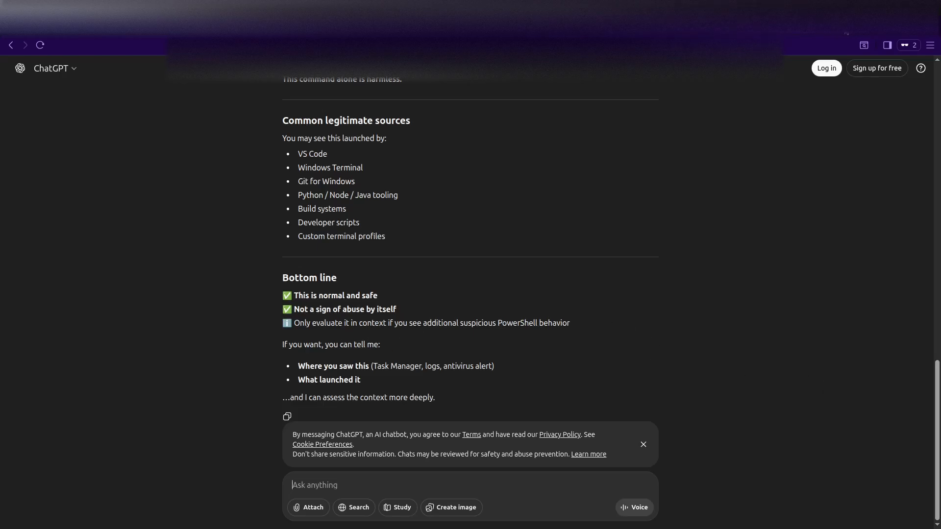
click(844, 27)
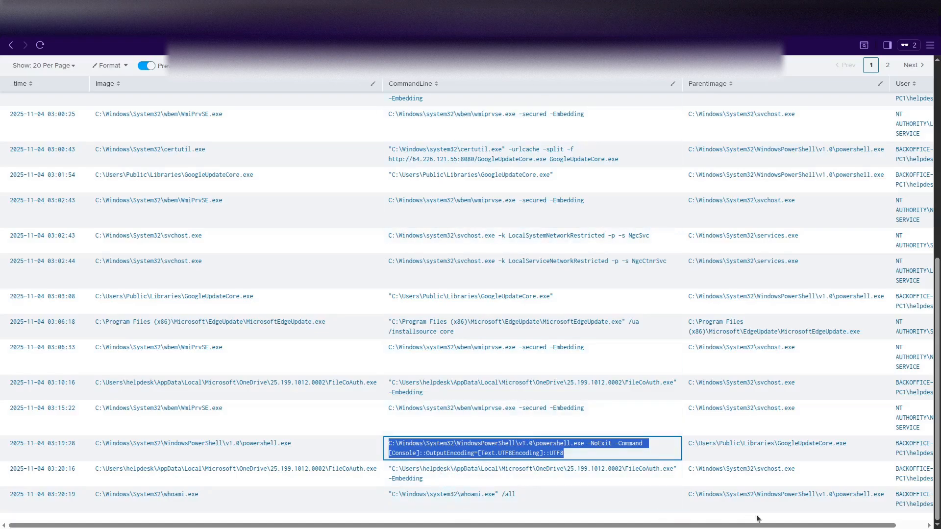
Review the 30-event BACKOFFICE-PC1 process table and inspect the powershell CommandLine value.
drag(864, 526, 894, 526)
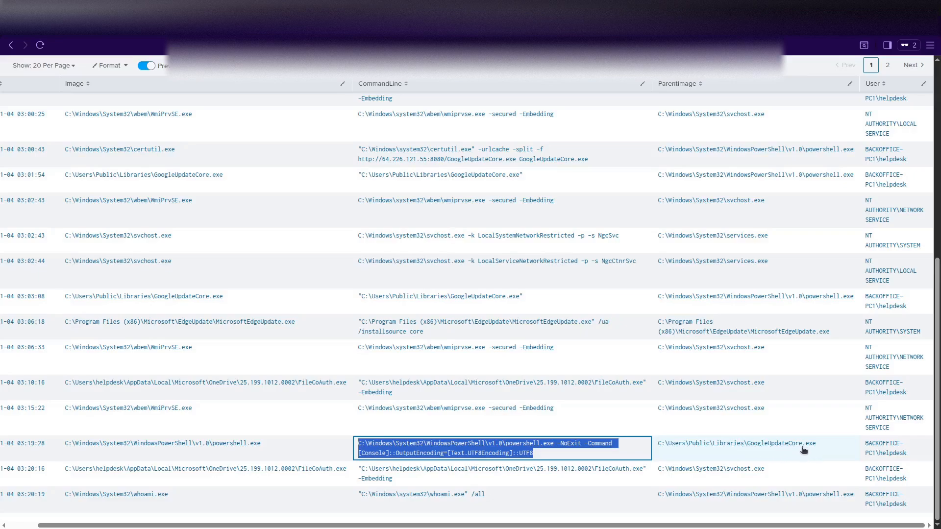
click(546, 457)
click(507, 496)
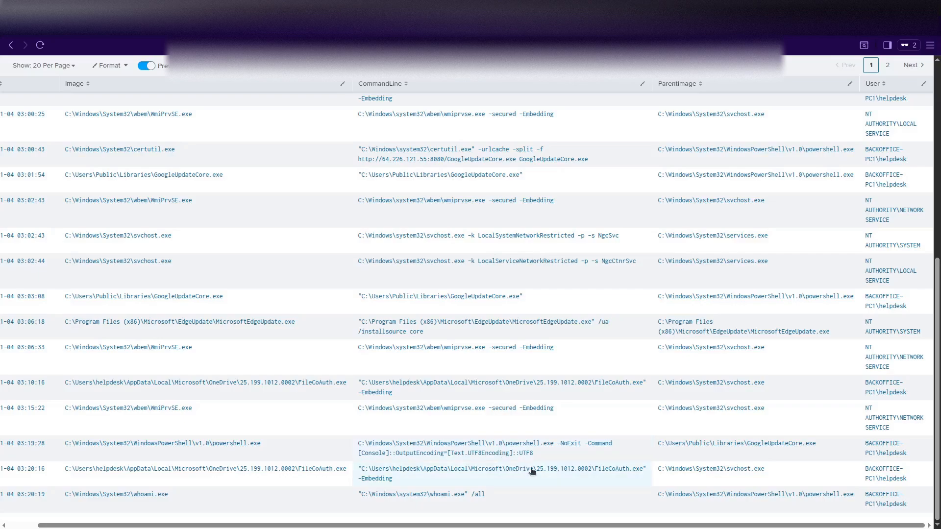
scroll(520, 463, up, 3)
scroll(532, 470, down, 3)
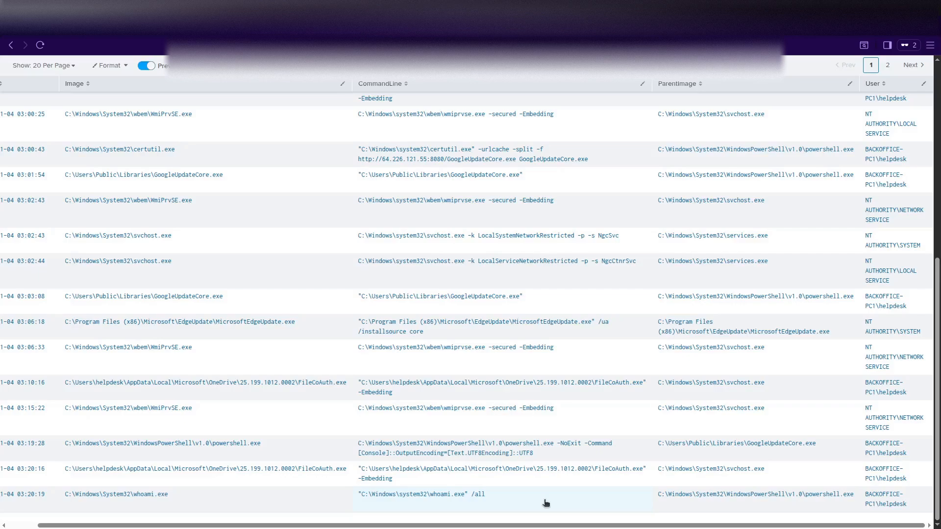
scroll(546, 503, up, 7)
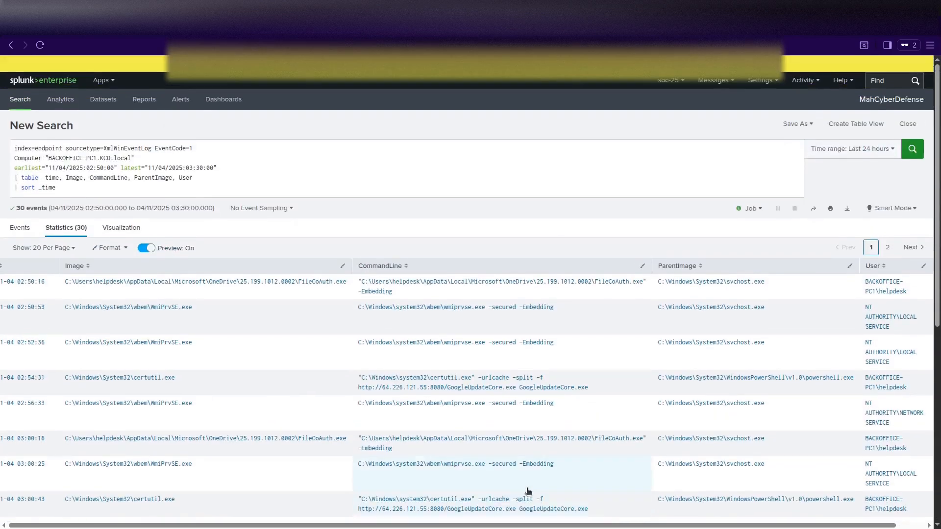
Delete the '| table' and '| sort _time' lines from the endpoint search query.
click(88, 191)
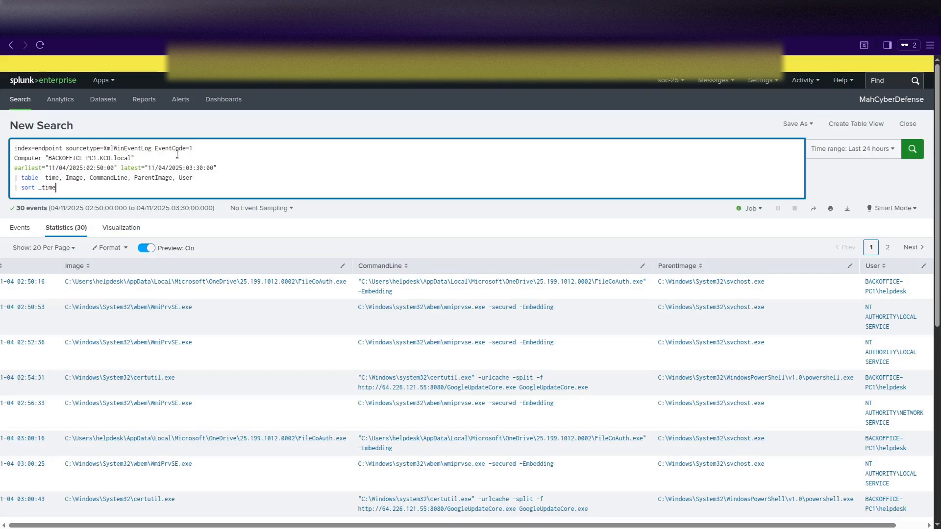
drag(73, 189, 2, 180)
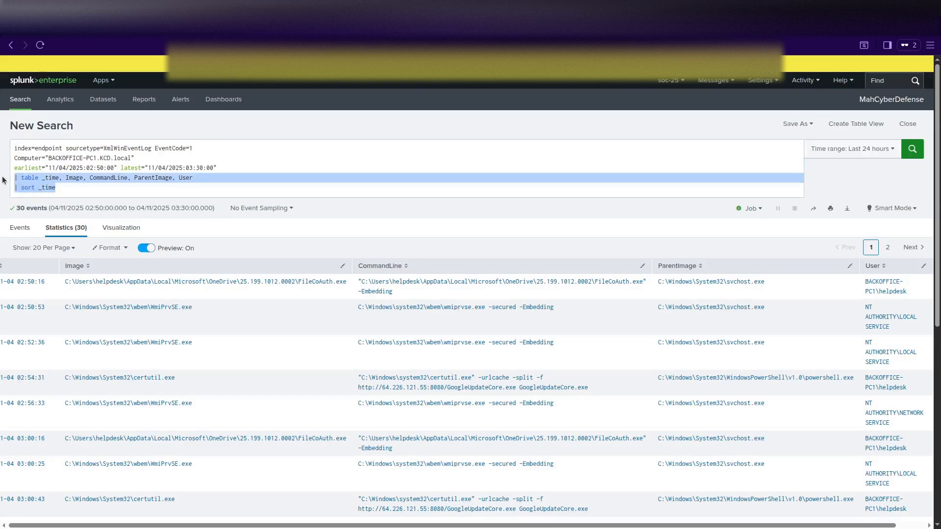
key(BackSpace)
key(BackSpace)
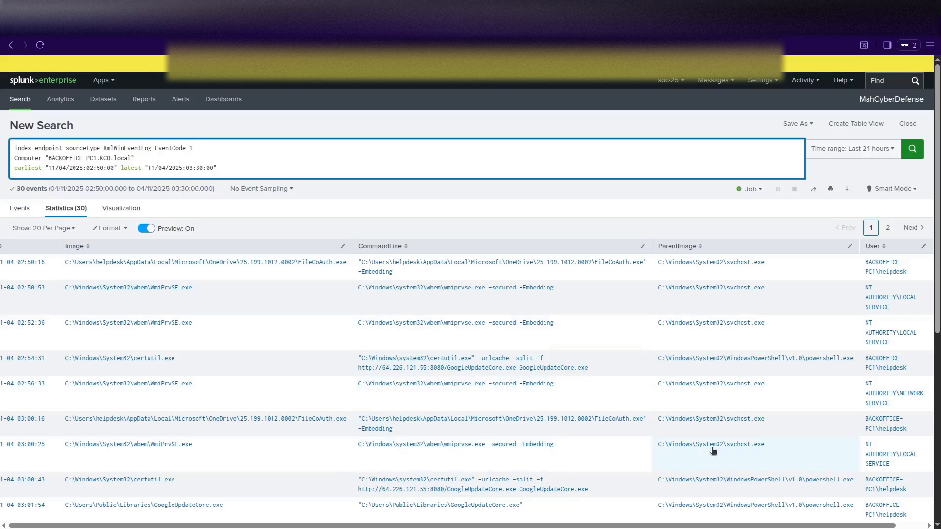
Copy GoogleUpdateCore.exe from the parent process value and add a new empty query line.
scroll(761, 464, down, 3)
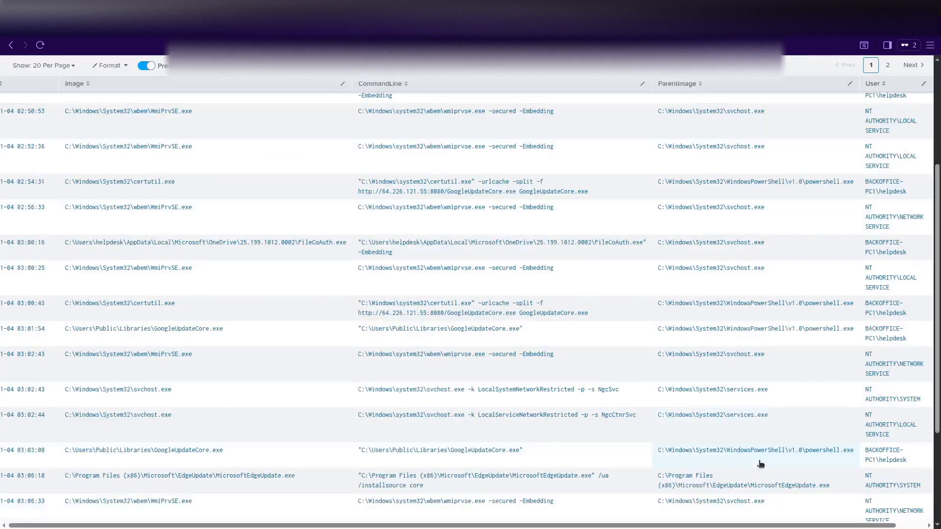
scroll(760, 464, down, 3)
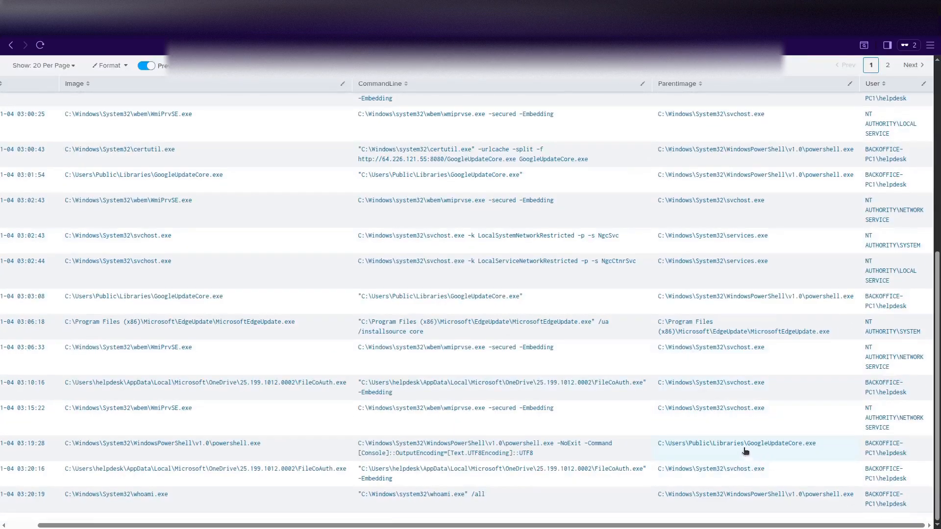
drag(747, 447, 820, 450)
key(ctrl+c)
scroll(284, 302, up, 6)
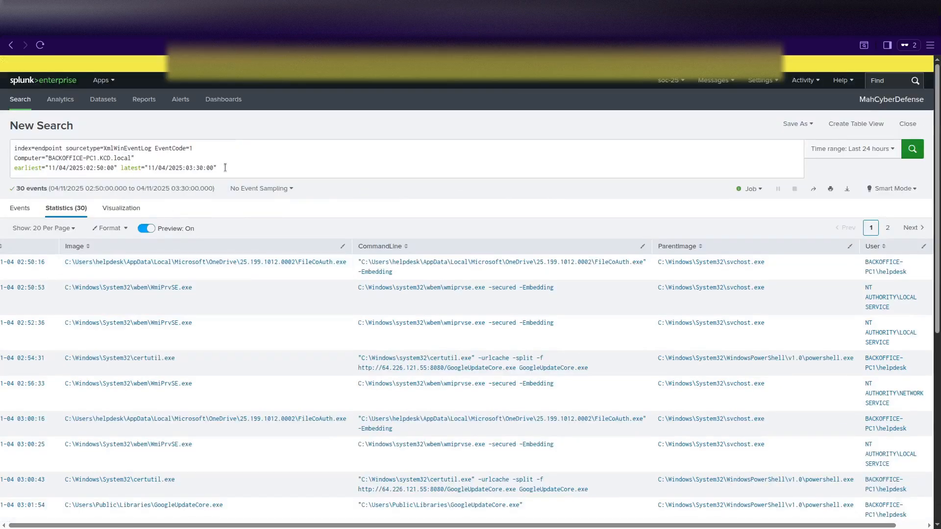
click(229, 165)
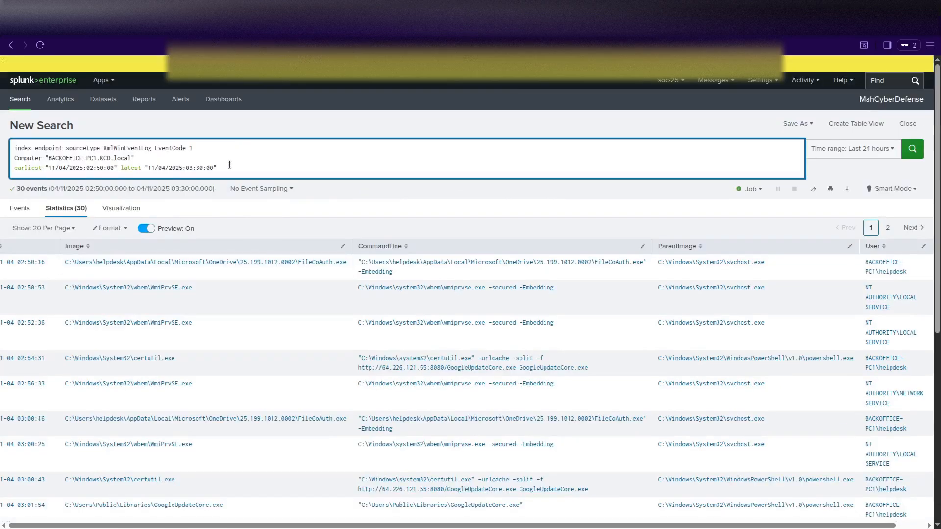
key(shift+Return)
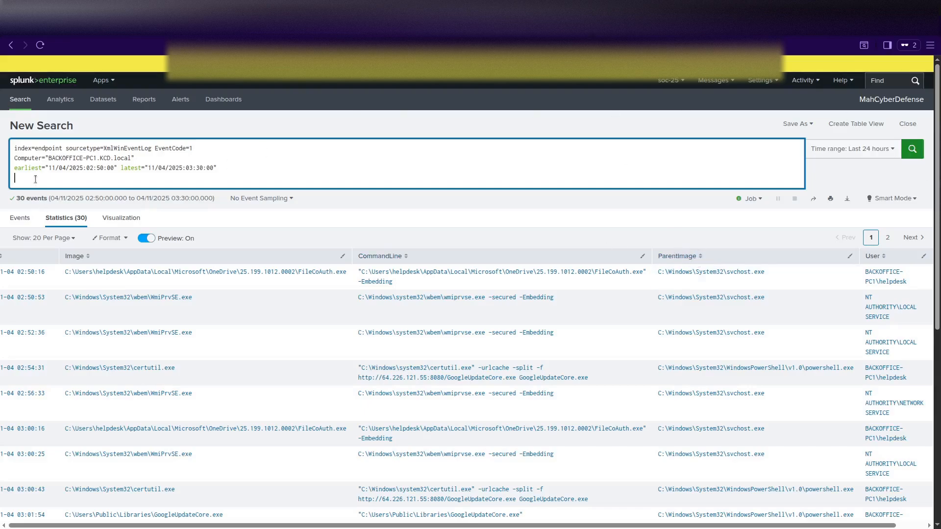
Filter the search with ParentImage="*GoogleUpdateCore.exe" and run it.
text(ParentImage="*)
key(ctrl+v)
key(Return)
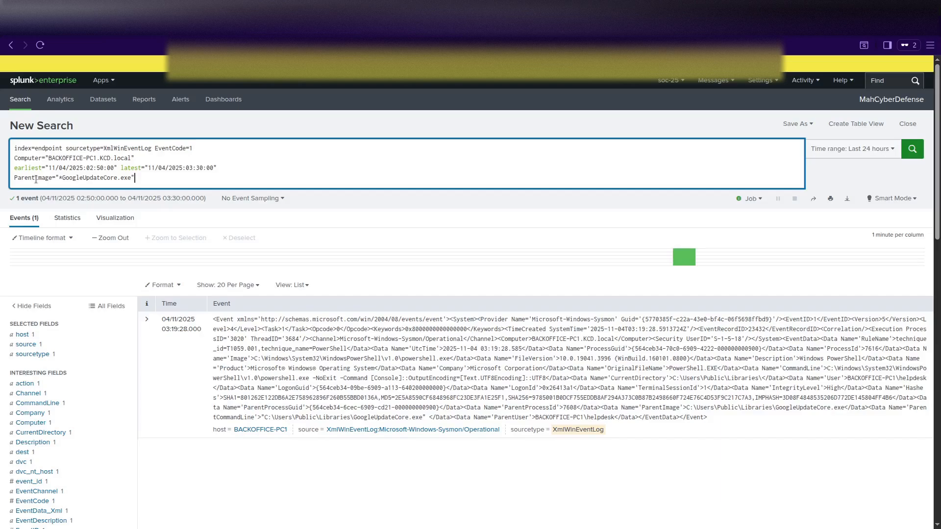
Add a table line showing _time, Image, CommandLine and User, and rerun the search.
key(shift+Return)
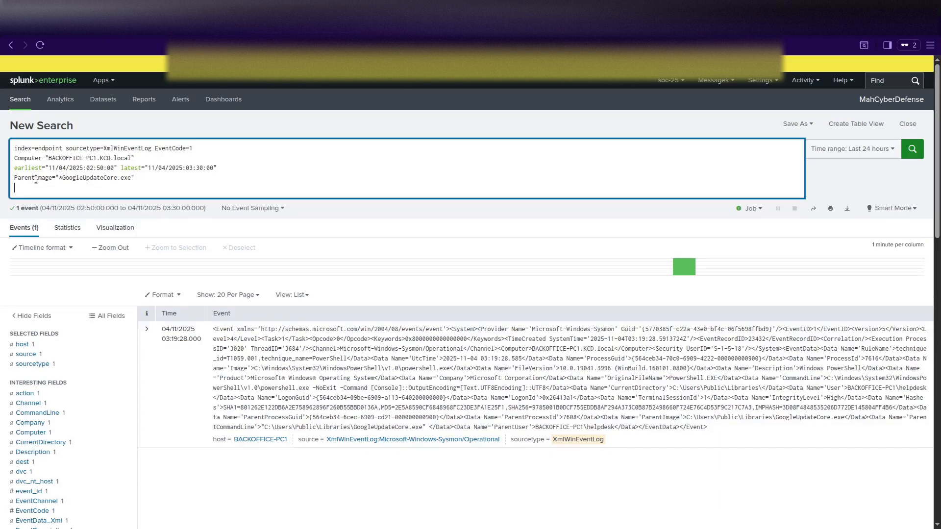
text(table)
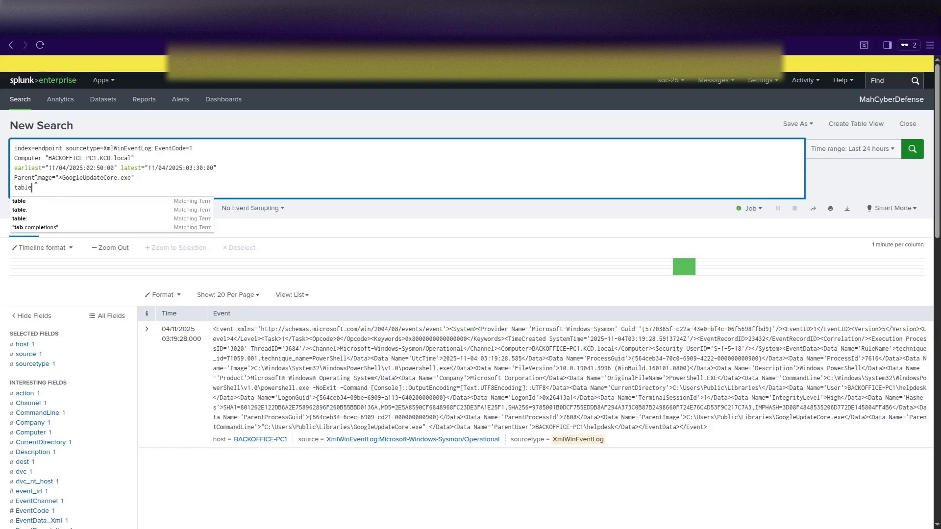
key(BackSpace)
key(BackSpace)
key(BackSpace)
key(BackSpace)
key(BackSpace)
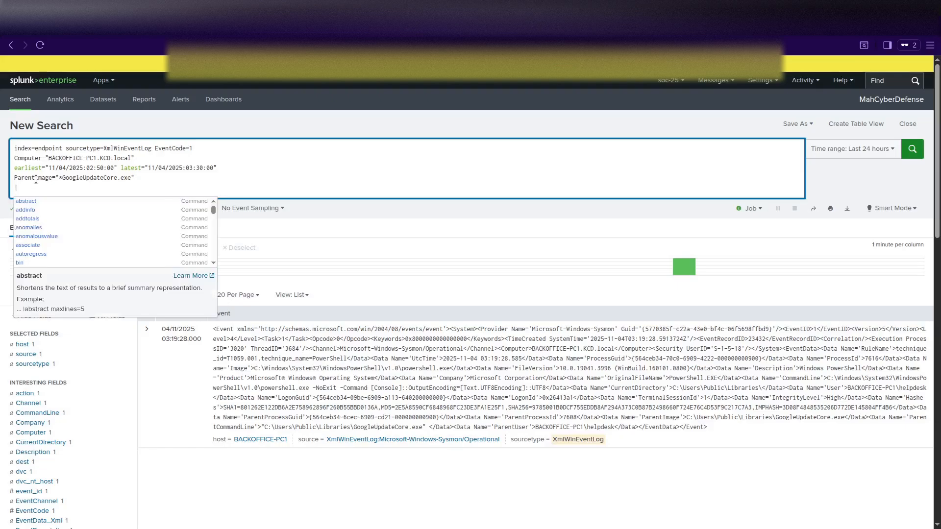
text(table)
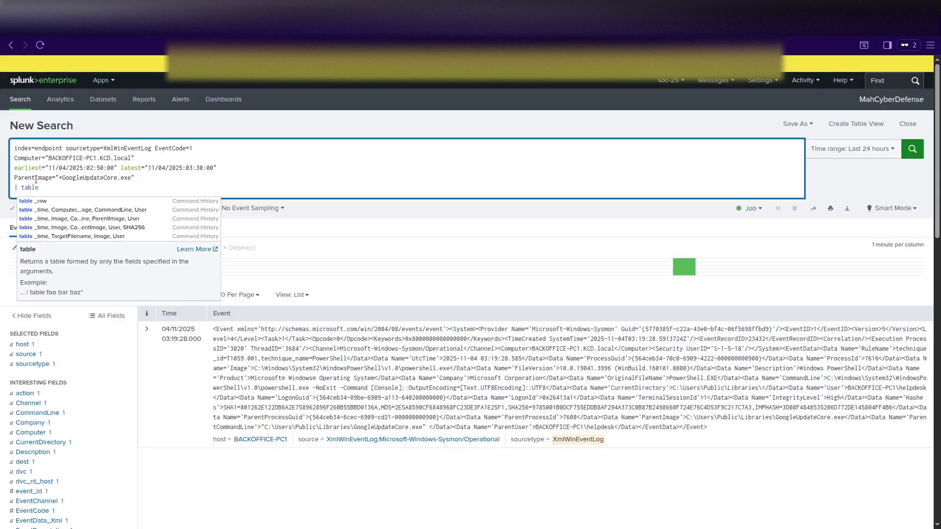
text( _tim)
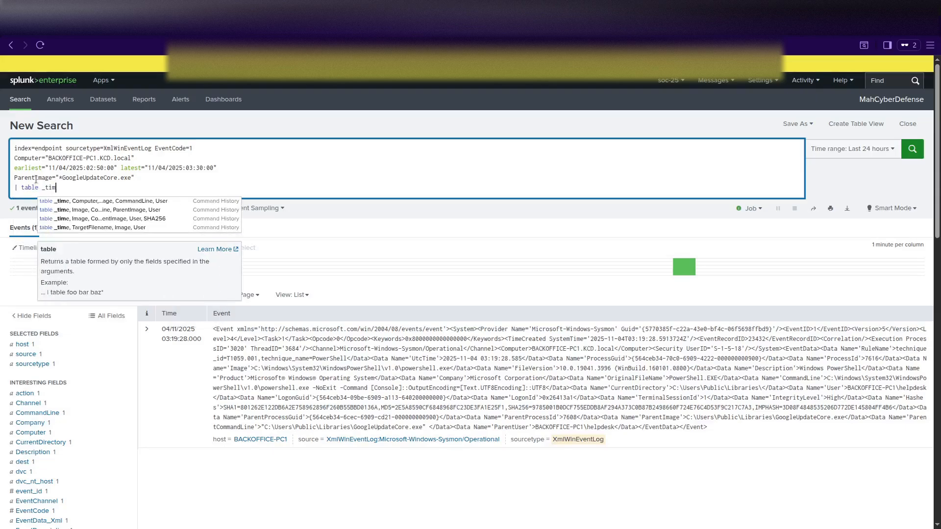
text(e, Image)
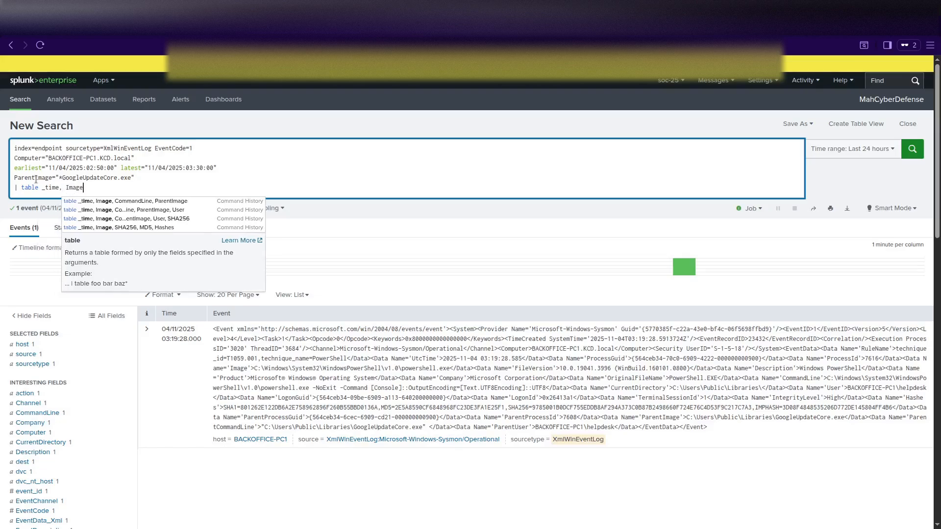
text(, Command)
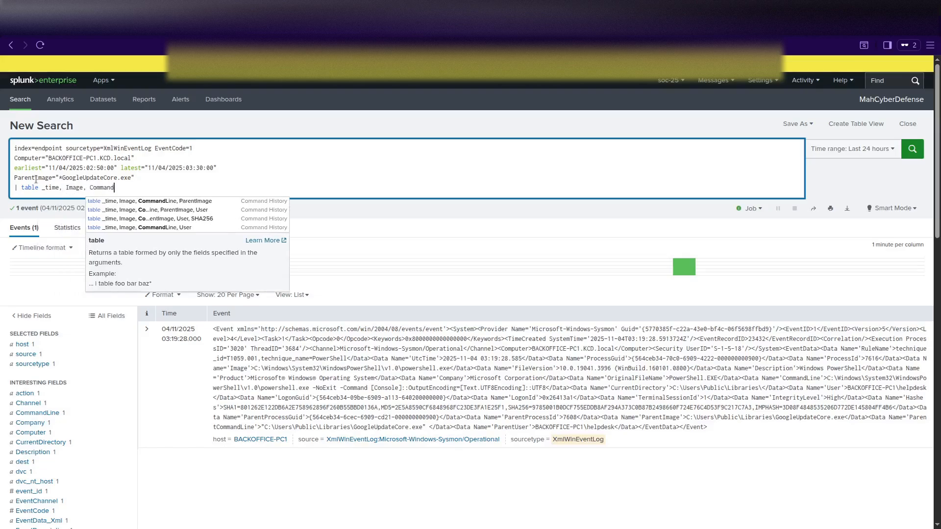
text(Line, )
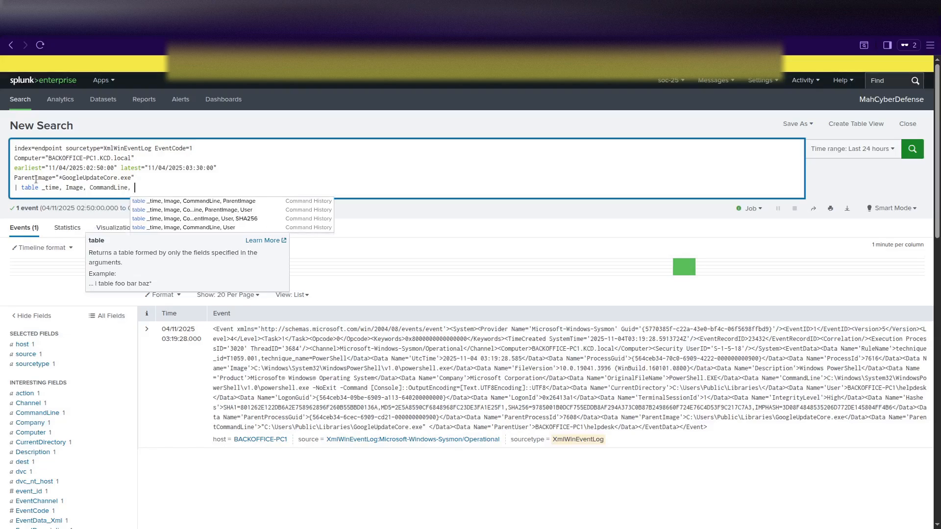
text(User)
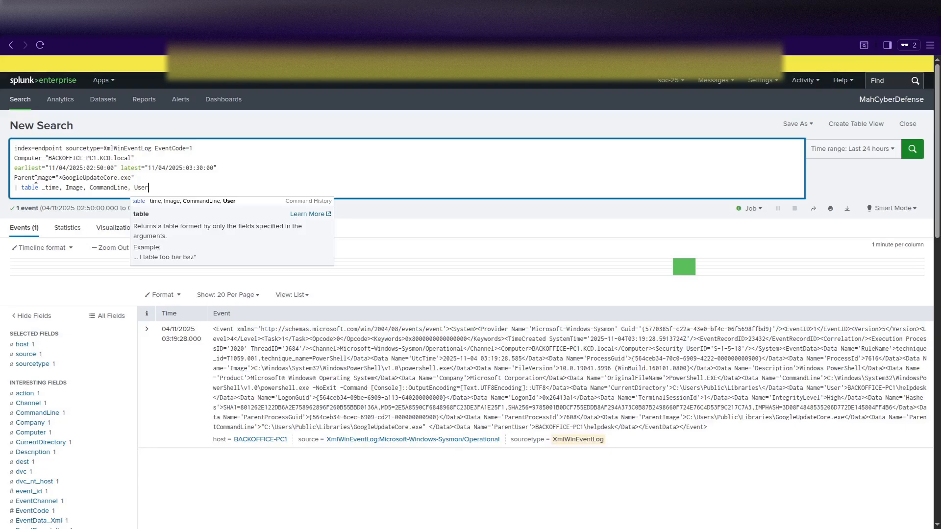
key(Return)
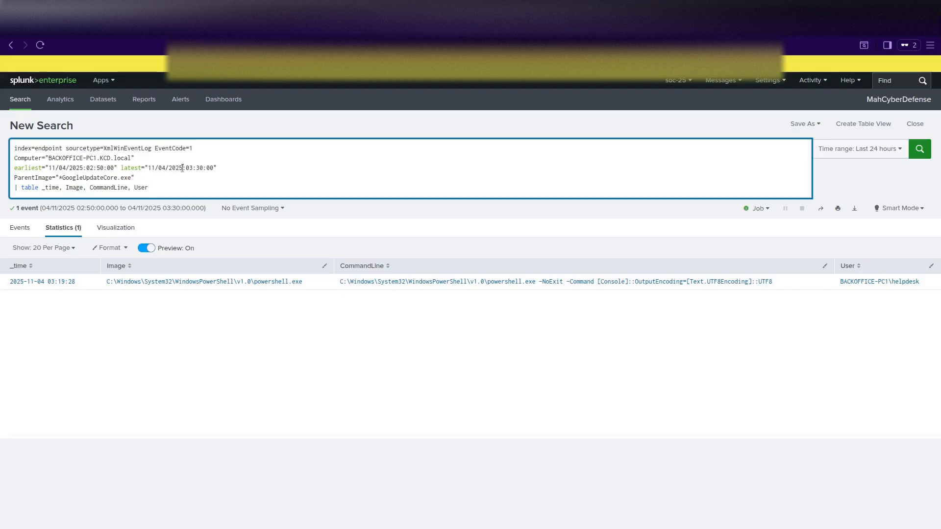
Extend the latest time limit to 11/04/2025:05:30:00 and rerun the search.
key(alt+Tab)
key(alt+Tab)
key(BackSpace)
text(5)
key(Return)
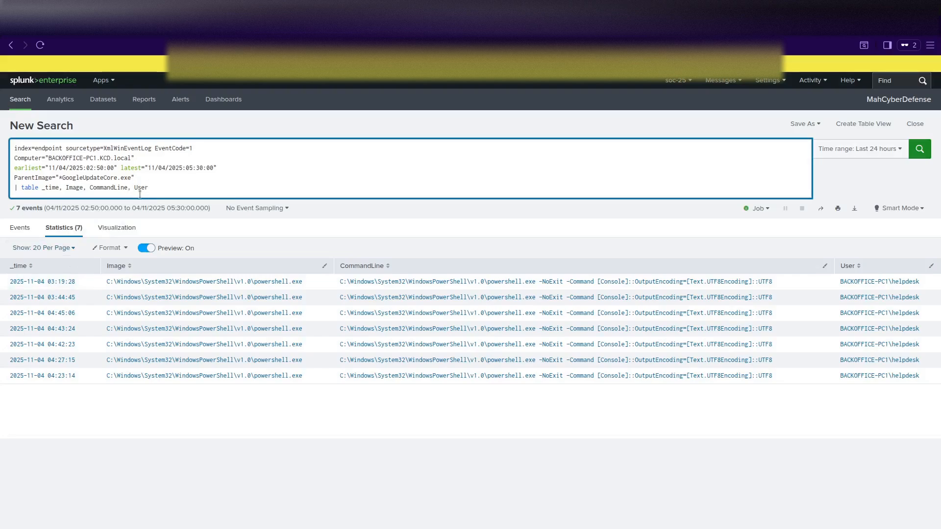
Add a '| sort _time' line so the seven PowerShell launches are ordered by time.
key(shift+Return)
text(|)
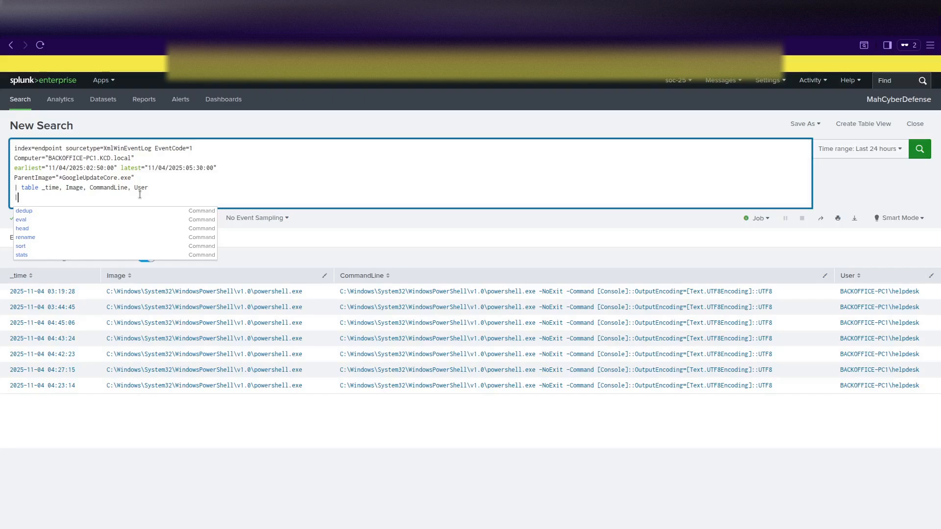
text( sort _)
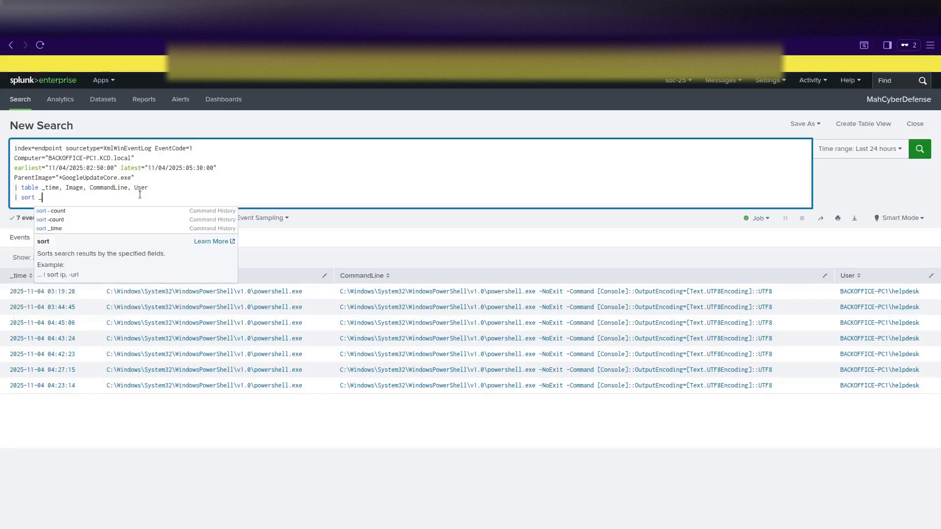
text(time)
key(Return)
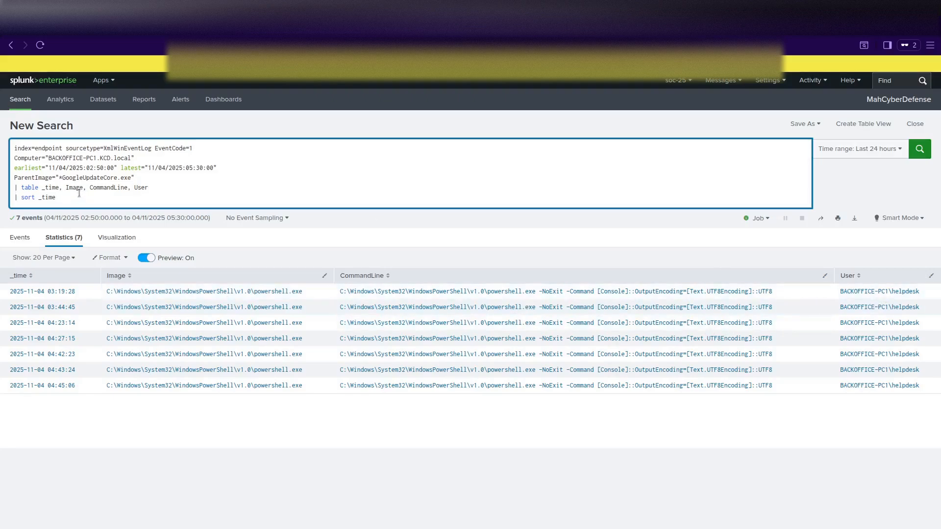
drag(73, 179, 137, 179)
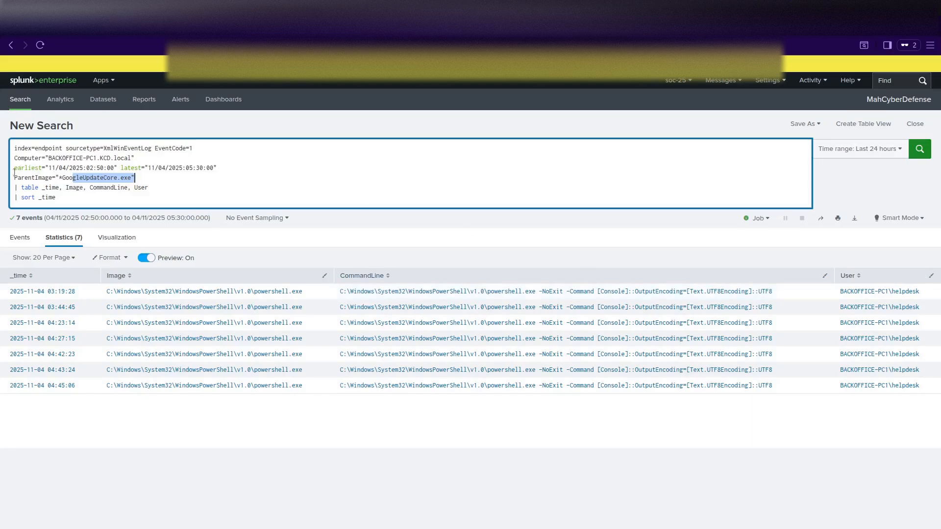
click(99, 179)
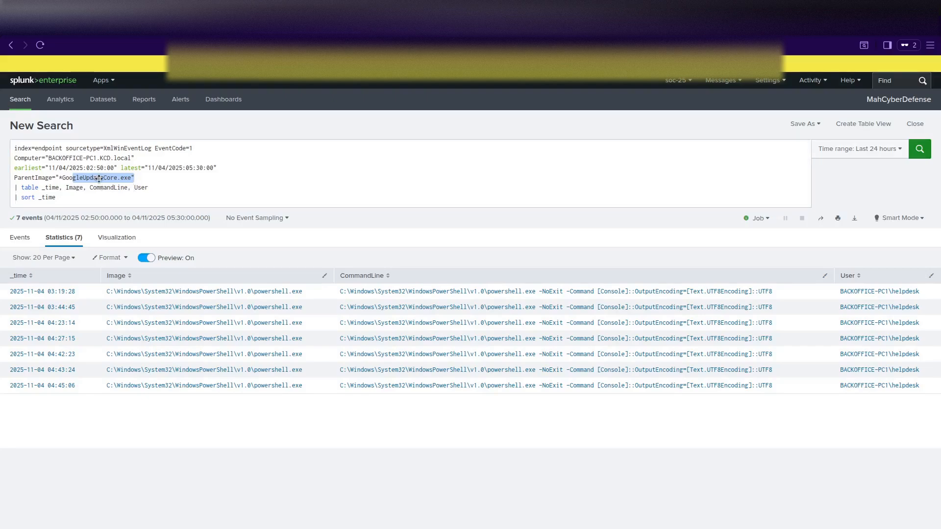
click(154, 181)
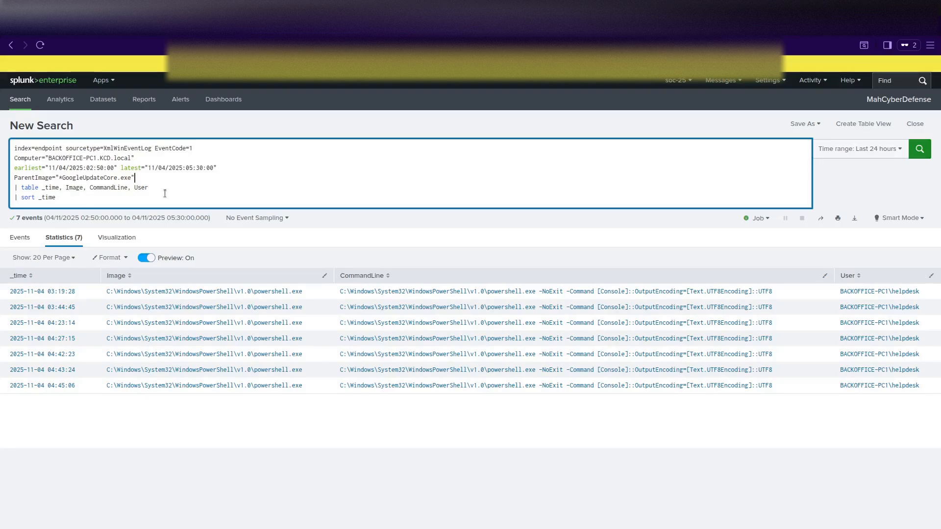
click(165, 195)
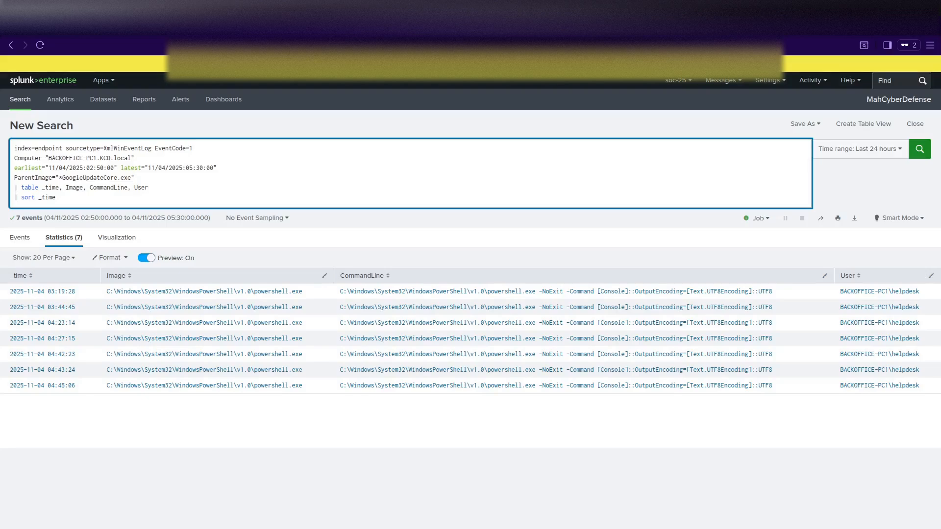
Change EventCode=1 to EventCode=3 and delete the table and sort lines from the query.
click(199, 147)
key(BackSpace)
text(3)
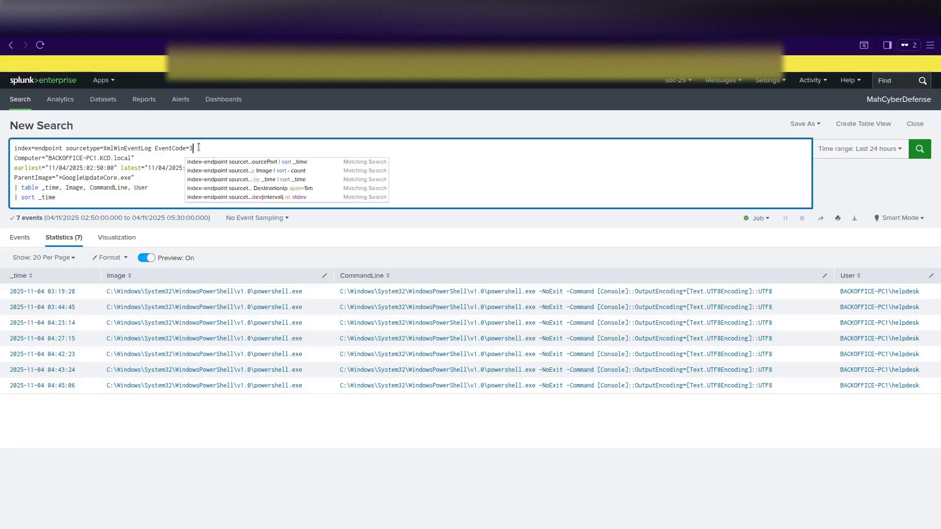
click(156, 190)
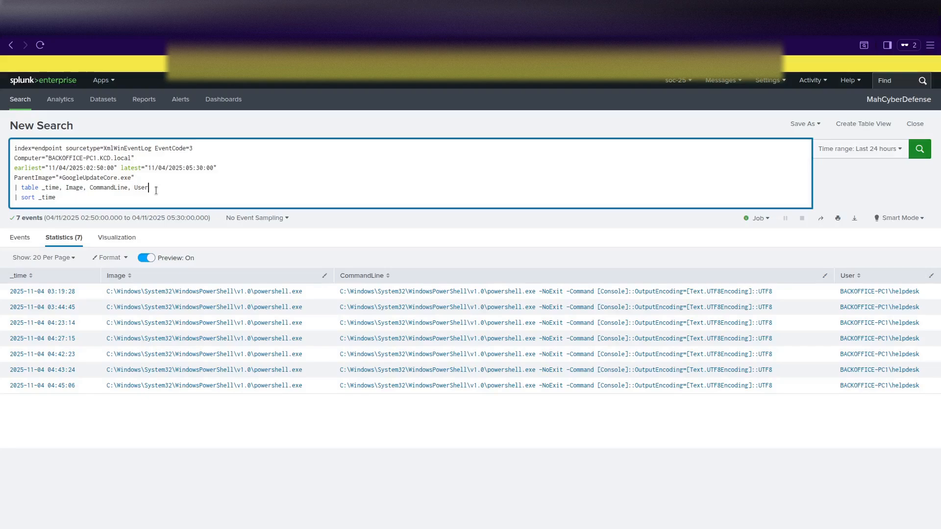
drag(98, 198, 10, 191)
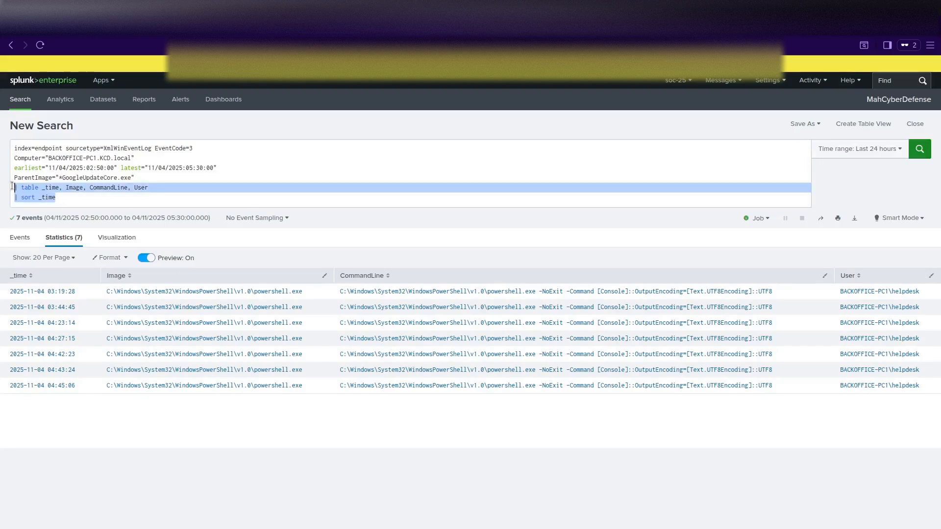
key(BackSpace)
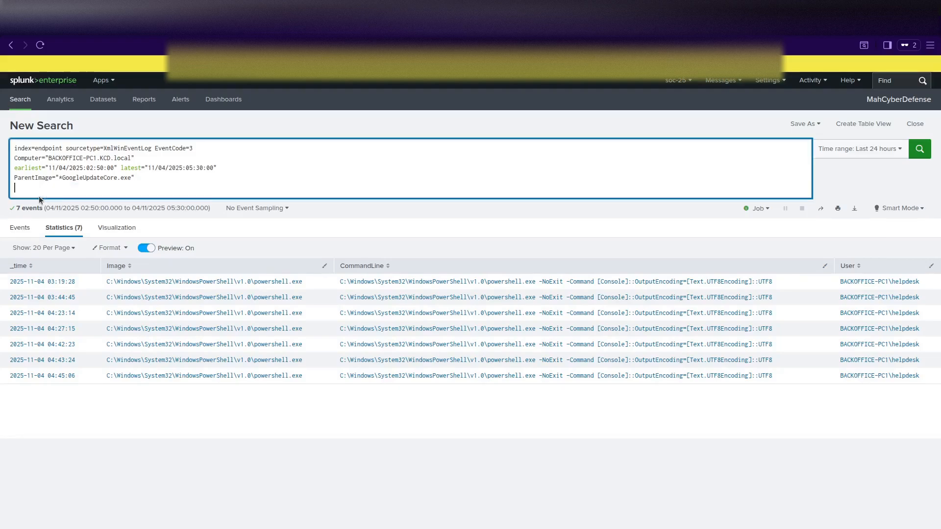
key(BackSpace)
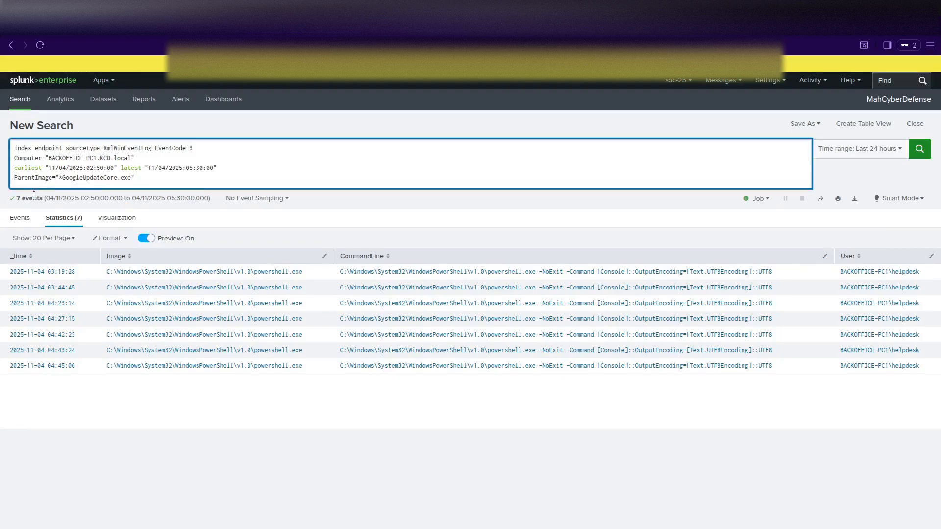
Rename the ParentImage filter to Image and rerun, returning 225 GoogleUpdateCore.exe network events.
click(36, 177)
key(BackSpace)
key(BackSpace)
key(BackSpace)
key(BackSpace)
key(BackSpace)
key(BackSpace)
click(139, 179)
key(Return)
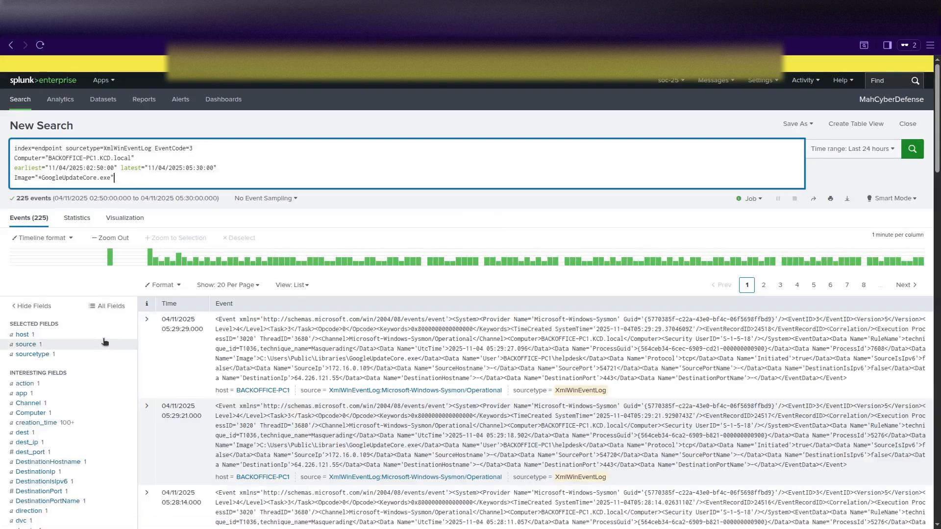
Start a new '| table _time,' line at the end of the search query.
scroll(104, 342, down, 3)
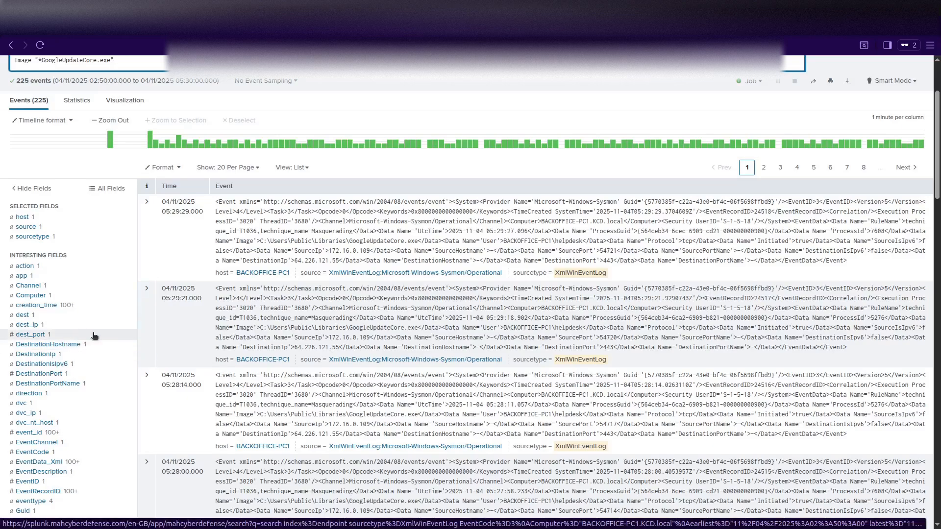
scroll(95, 336, up, 3)
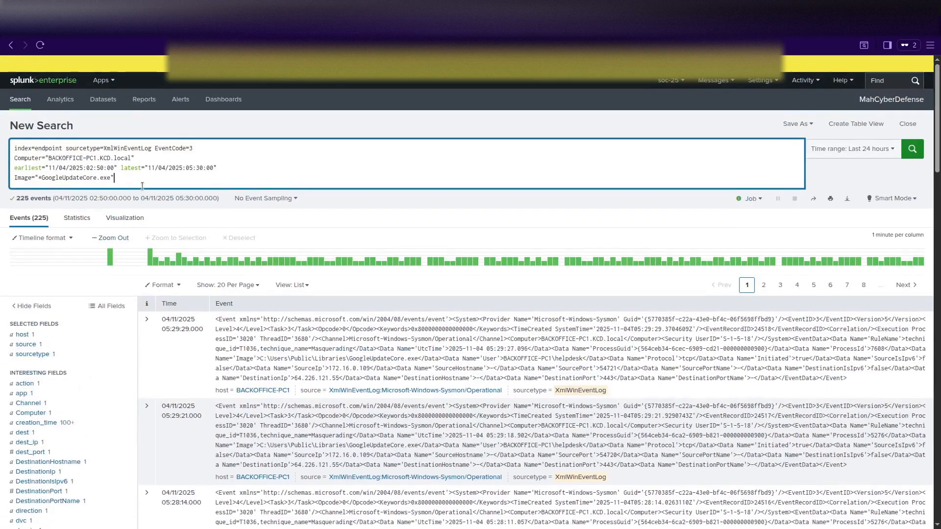
key(shift+Return)
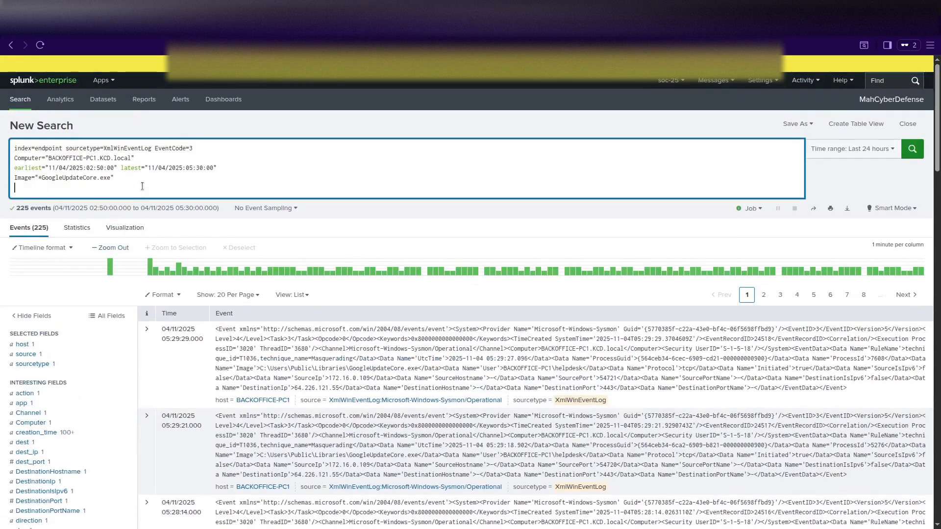
text(| )
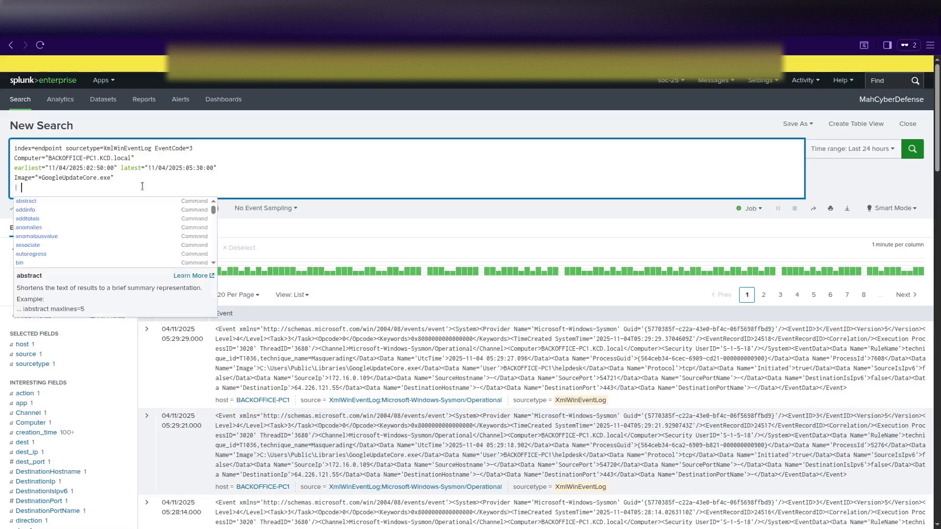
text(table _)
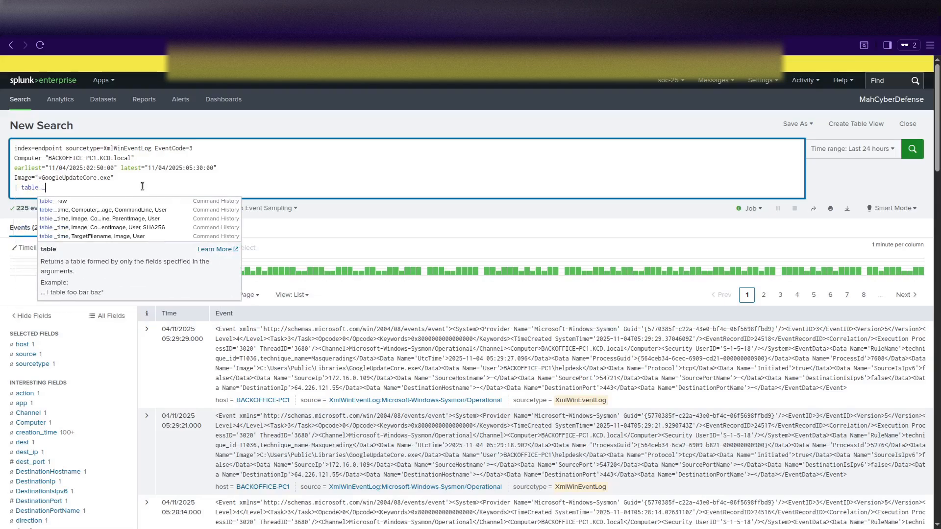
text(time, De)
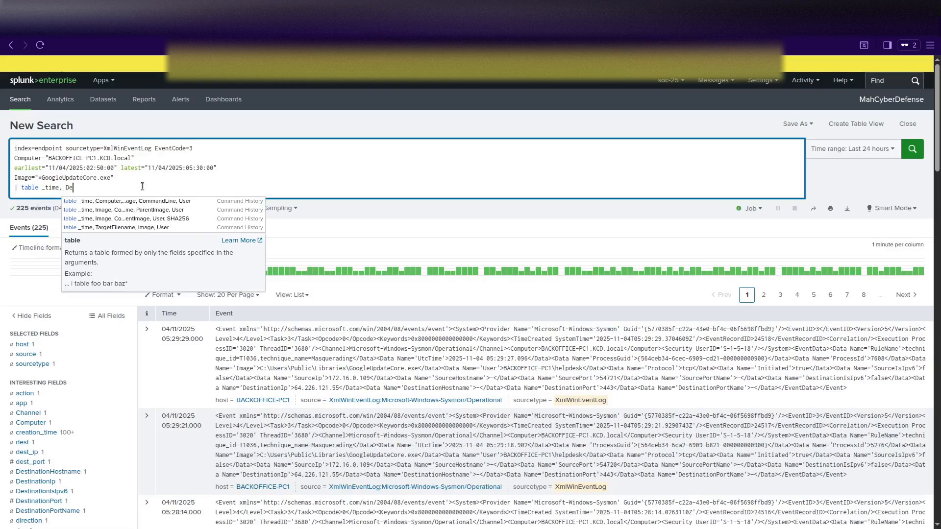
key(BackSpace)
key(BackSpace)
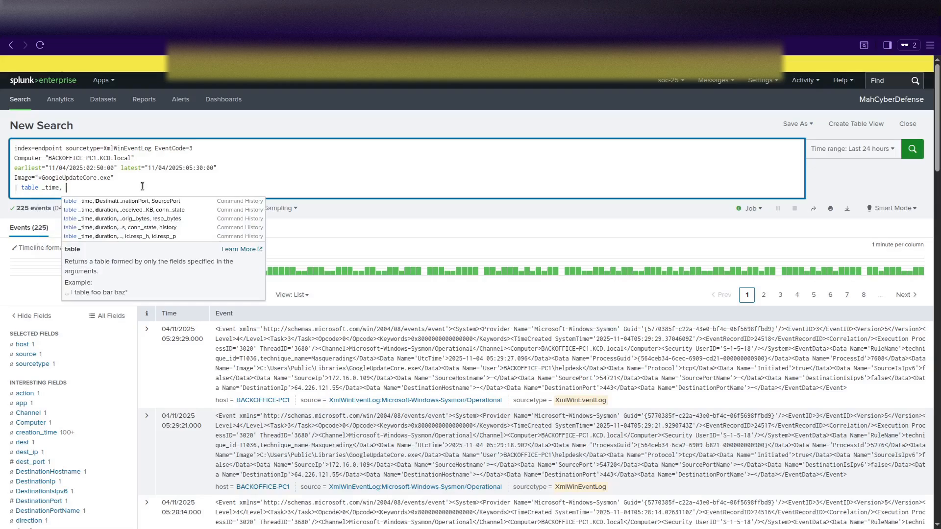
scroll(133, 372, down, 2)
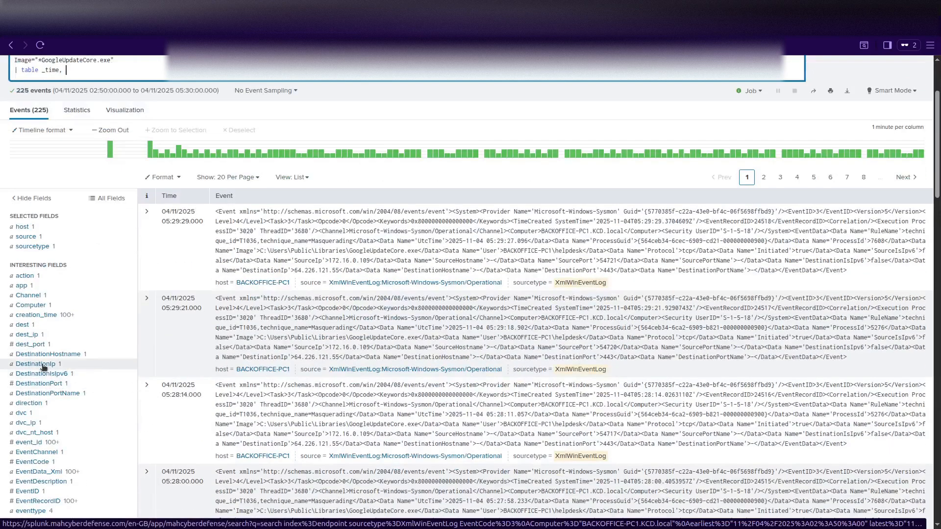
Expand the first event's fields and check the dest summary: only 64.226.121.55 across all 225 events.
click(146, 211)
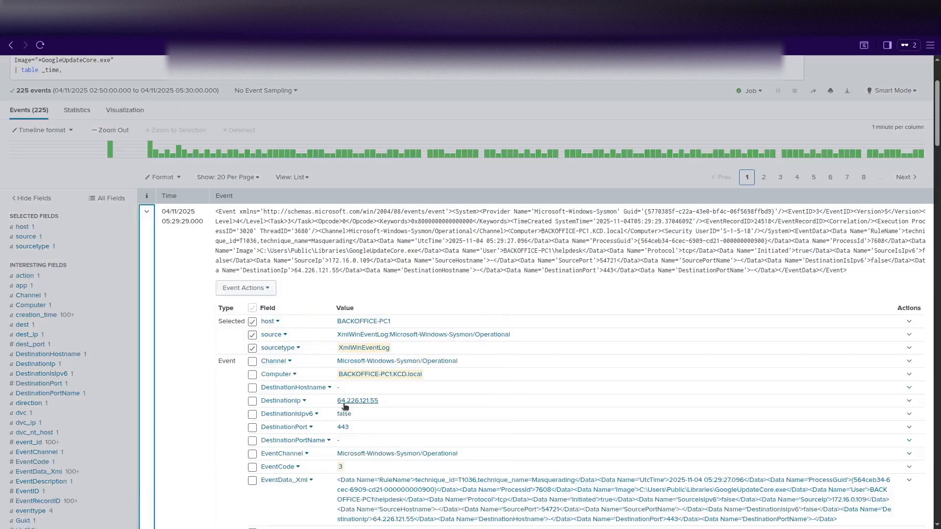
scroll(343, 405, down, 2)
scroll(340, 404, down, 7)
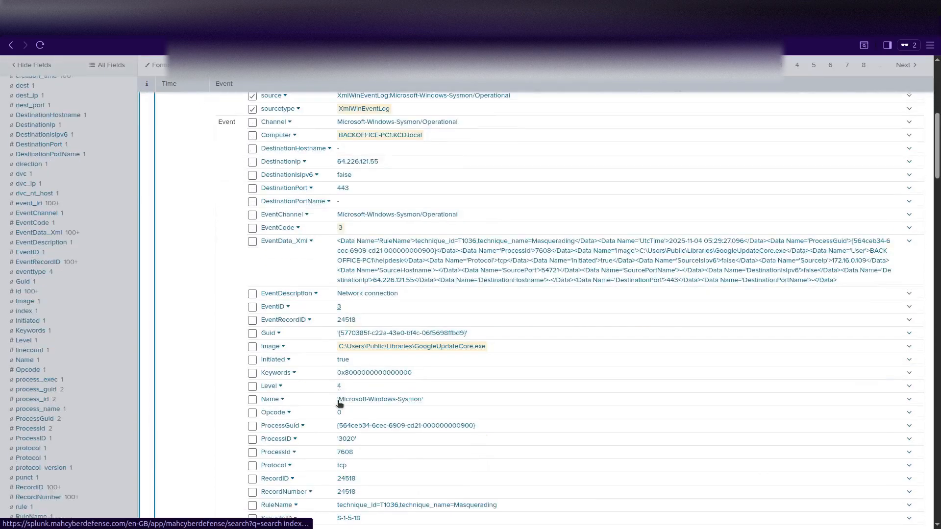
scroll(340, 403, down, 4)
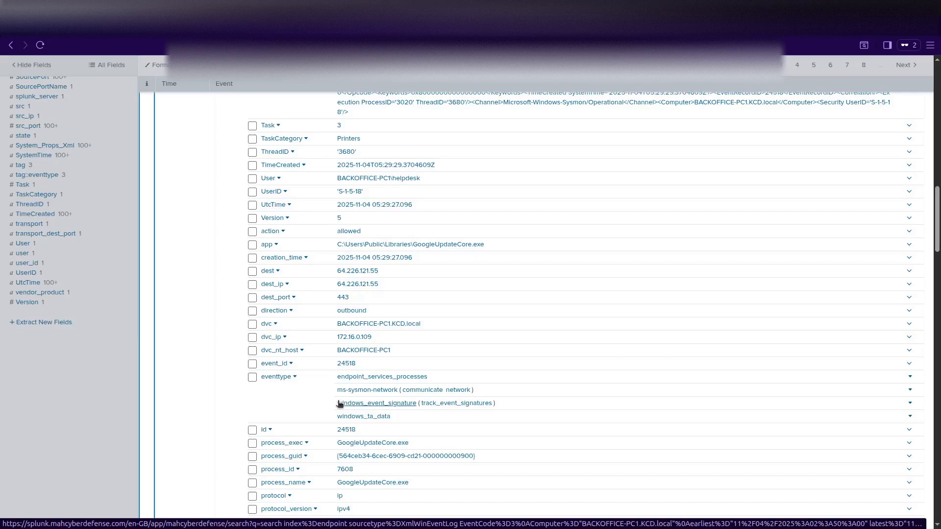
scroll(307, 401, up, 4)
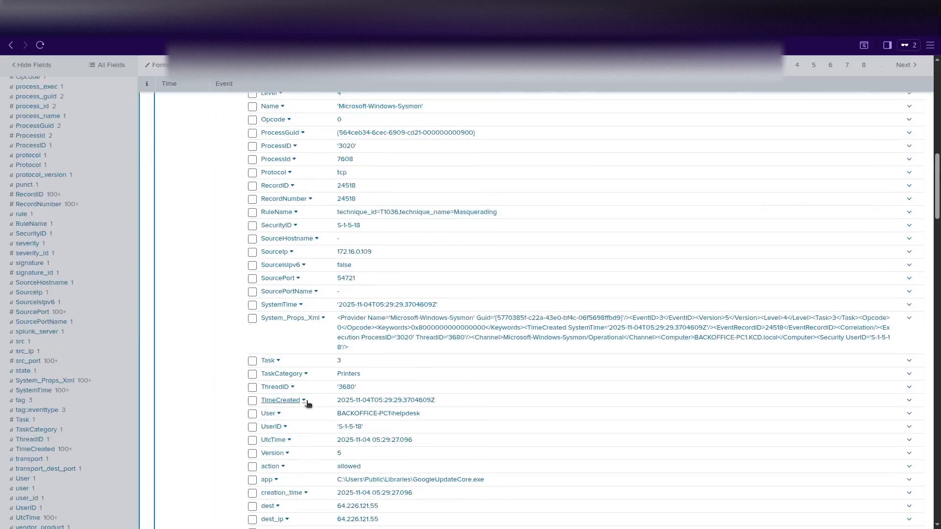
scroll(306, 401, up, 2)
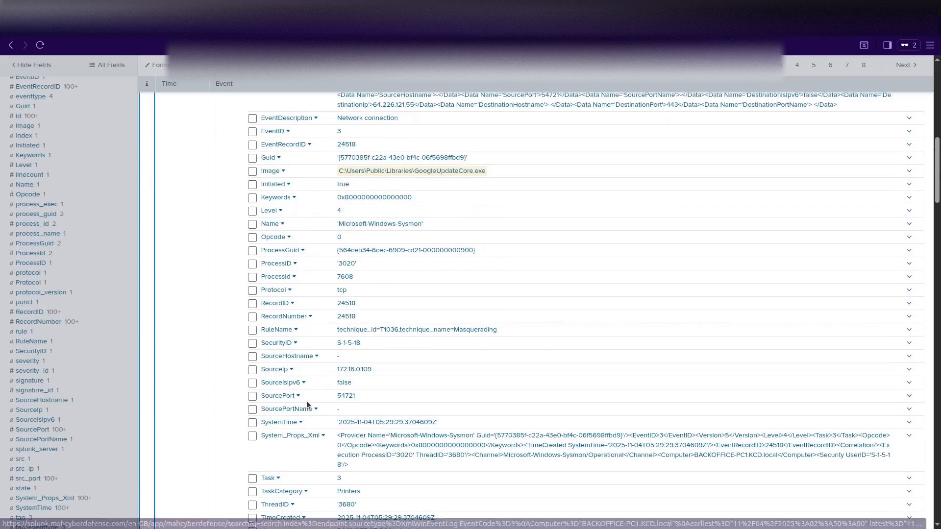
scroll(306, 401, down, 7)
scroll(307, 401, down, 2)
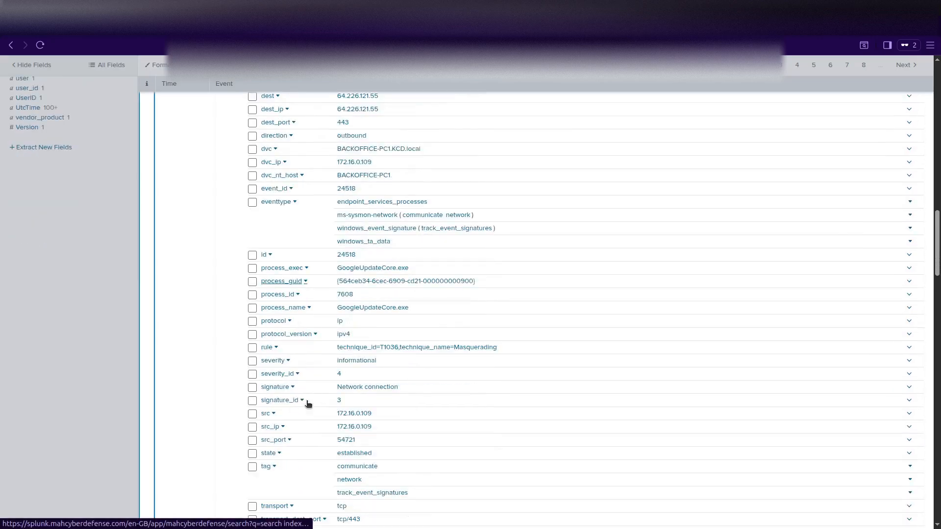
scroll(307, 403, down, 3)
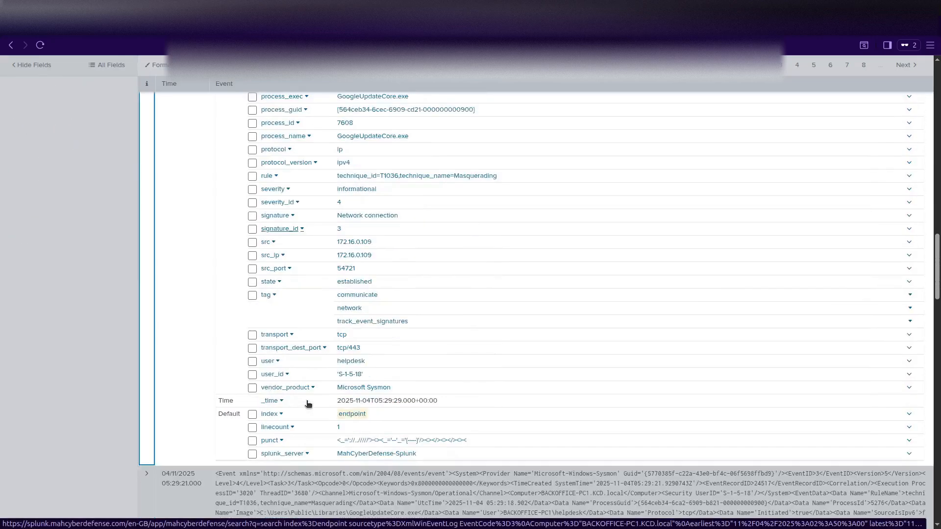
scroll(307, 402, up, 8)
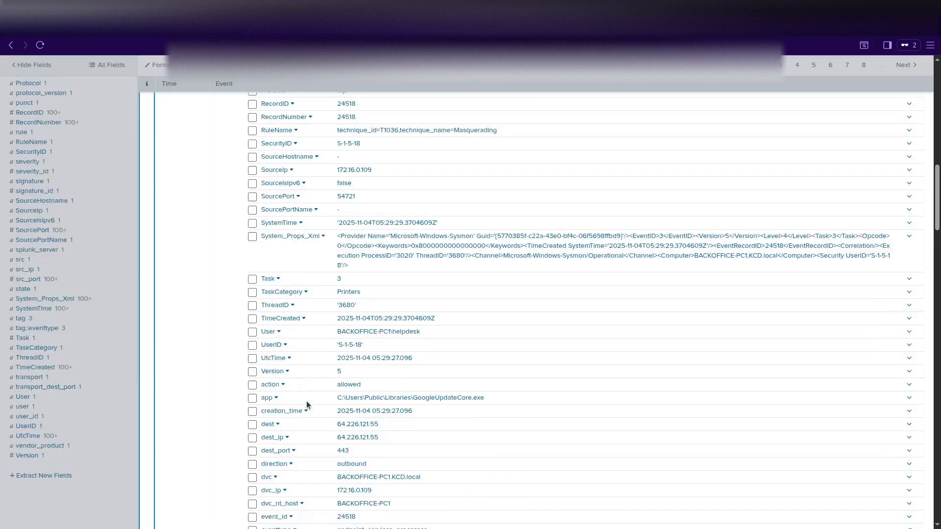
scroll(307, 405, up, 1)
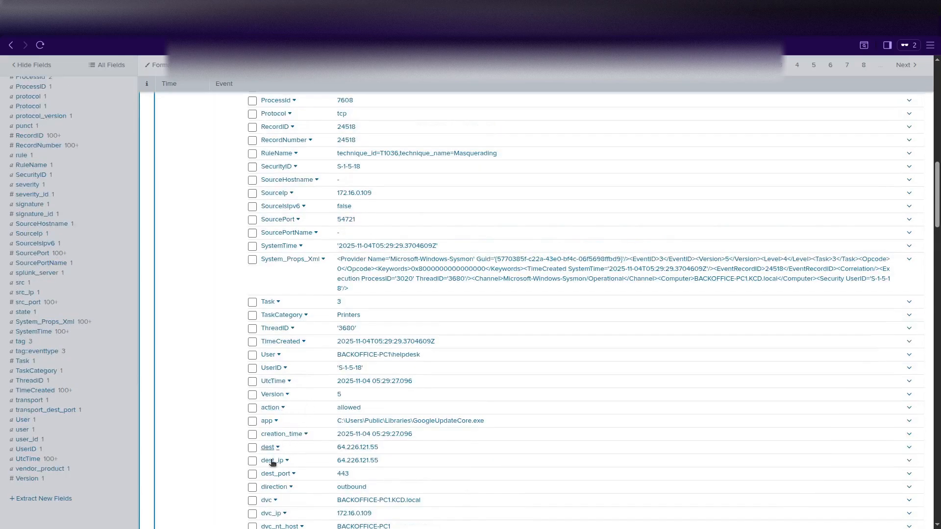
click(271, 448)
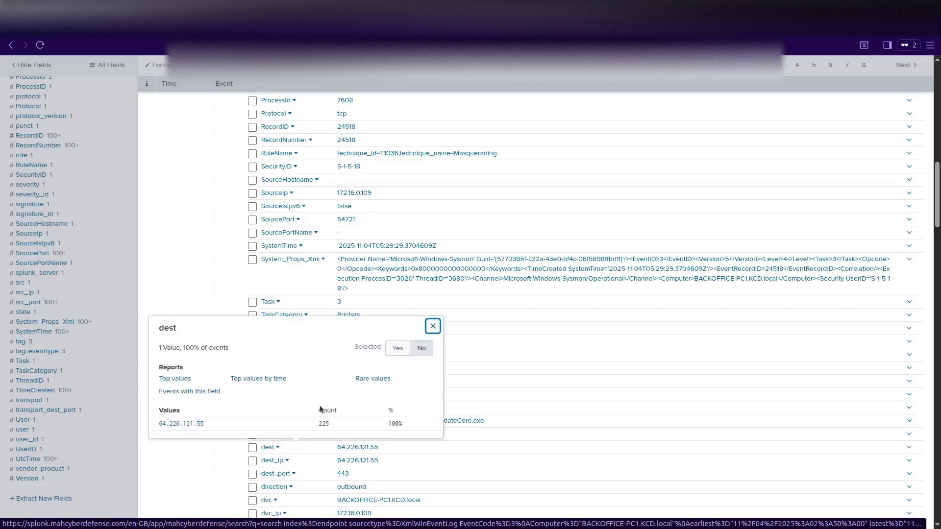
drag(158, 327, 186, 329)
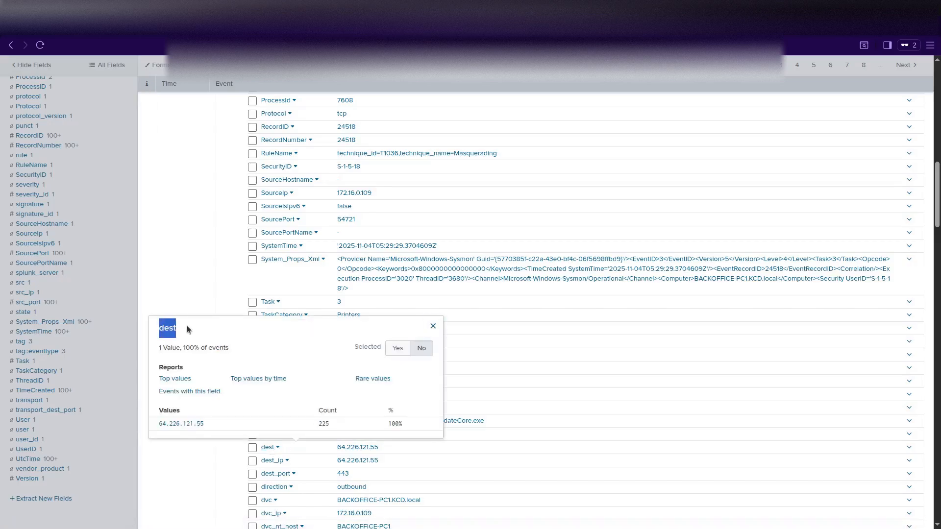
scroll(187, 325, up, 15)
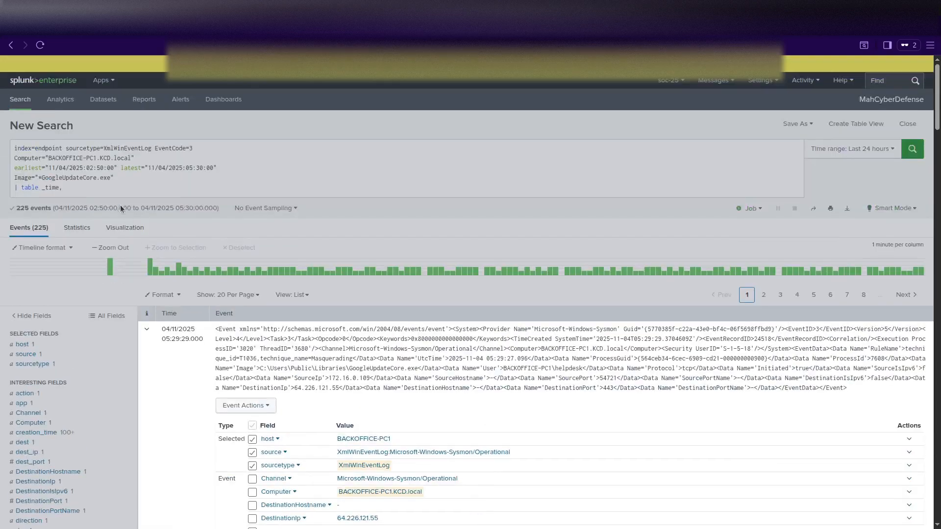
Table _time and dest, rerun the search, then return to the events view.
click(103, 188)
text(dest)
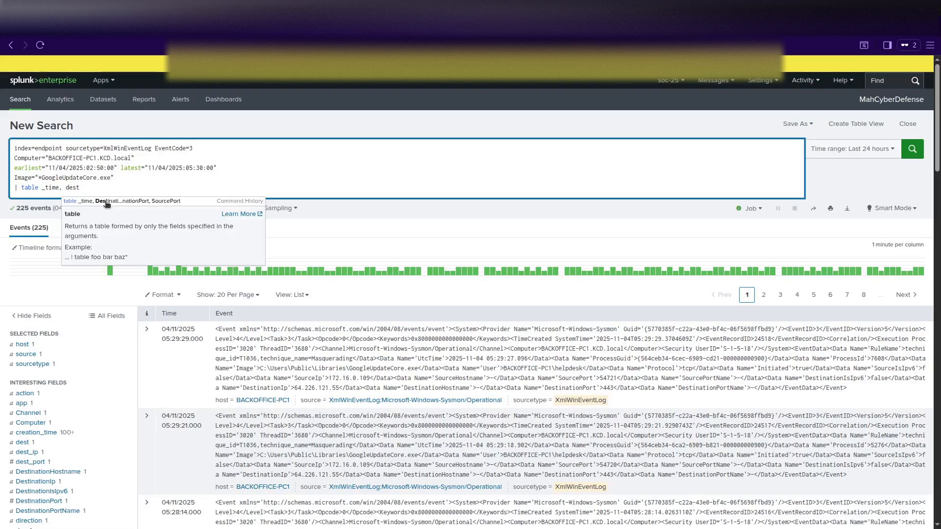
key(Return)
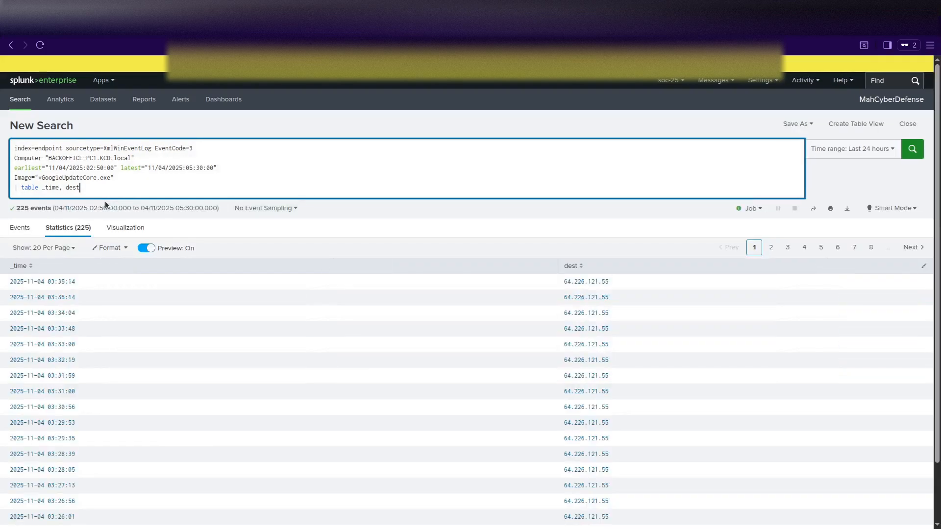
text(,)
click(21, 228)
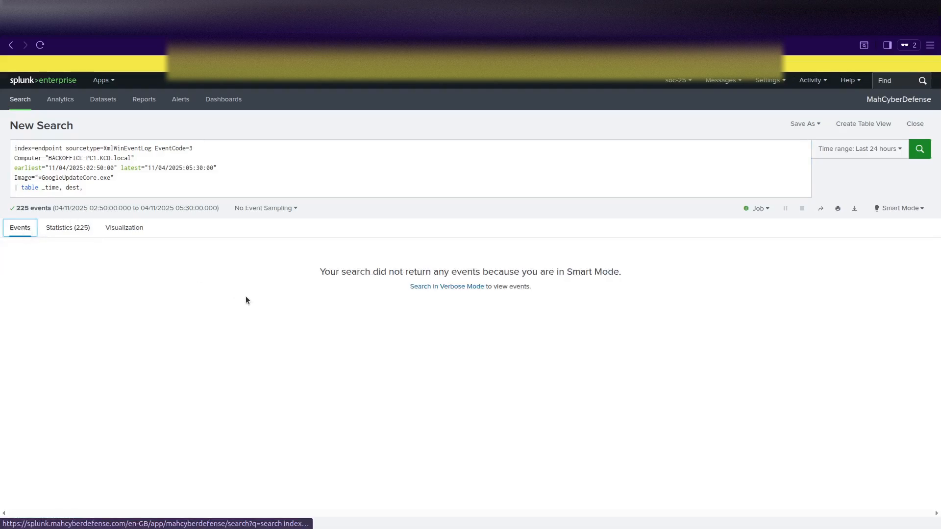
Delete the table line and rerun the search to list raw events again.
click(94, 189)
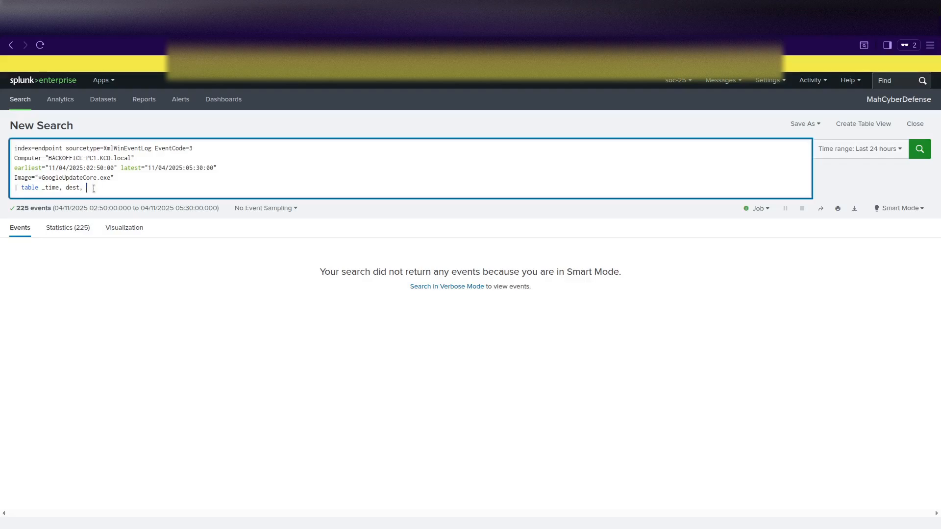
key(BackSpace)
key(BackSpace)
key(BackSpace)
key(BackSpace)
key(BackSpace)
key(BackSpace)
key(BackSpace)
key(BackSpace)
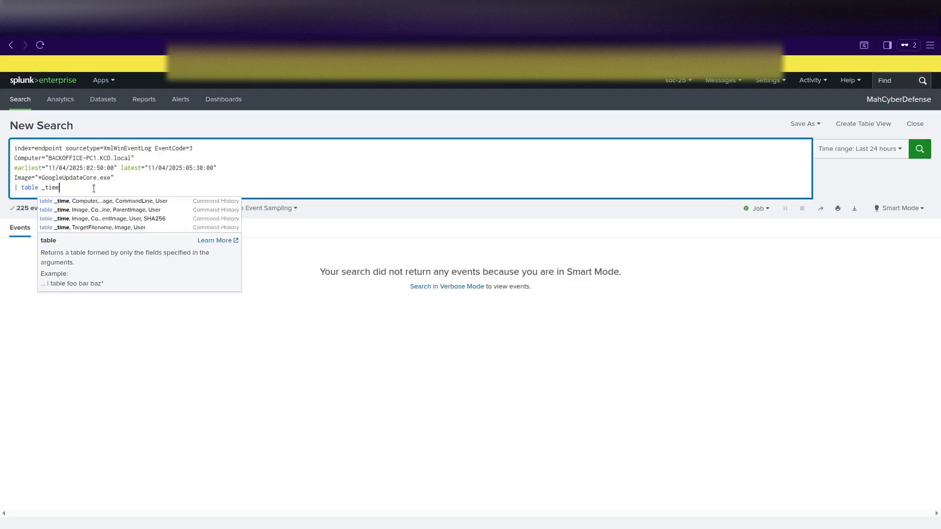
key(BackSpace)
key(BackSpace)
key(BackSpace)
key(BackSpace)
key(BackSpace)
key(BackSpace)
key(BackSpace)
key(BackSpace)
key(BackSpace)
key(BackSpace)
key(BackSpace)
key(BackSpace)
key(BackSpace)
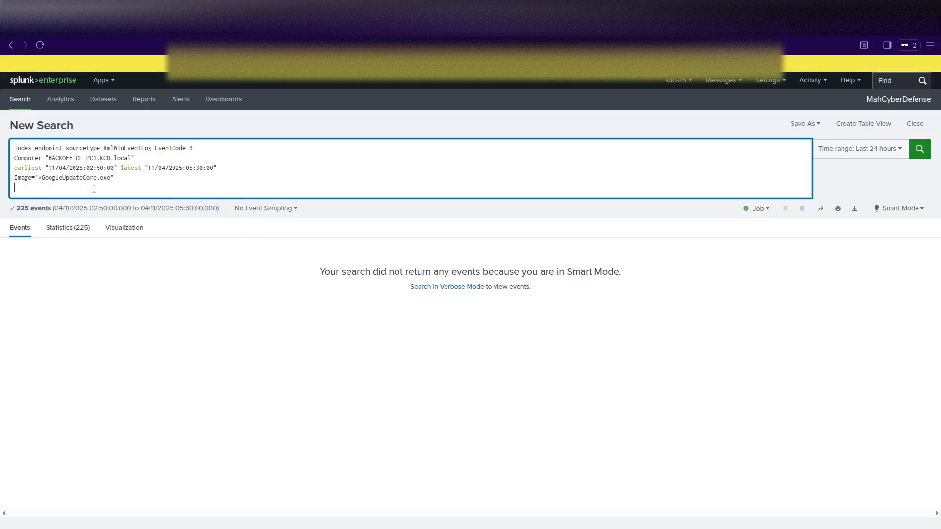
key(BackSpace)
key(Return)
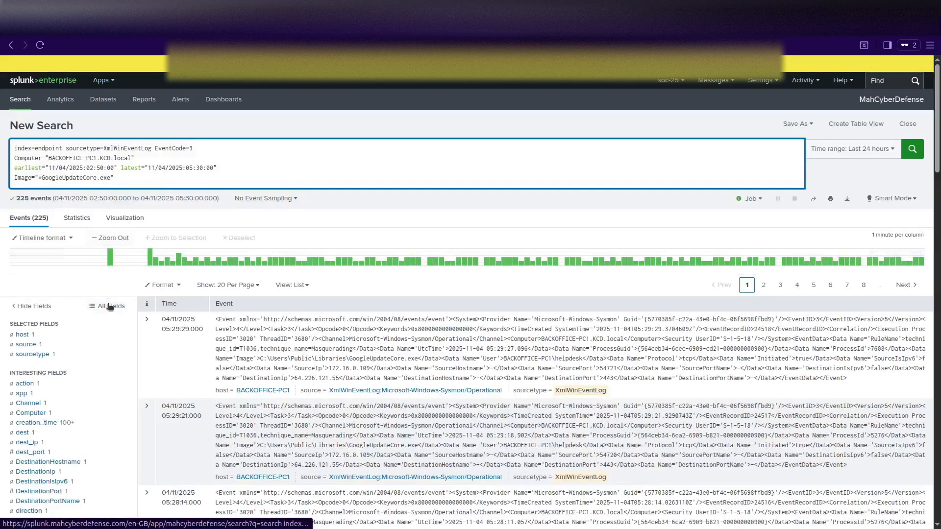
scroll(92, 360, down, 3)
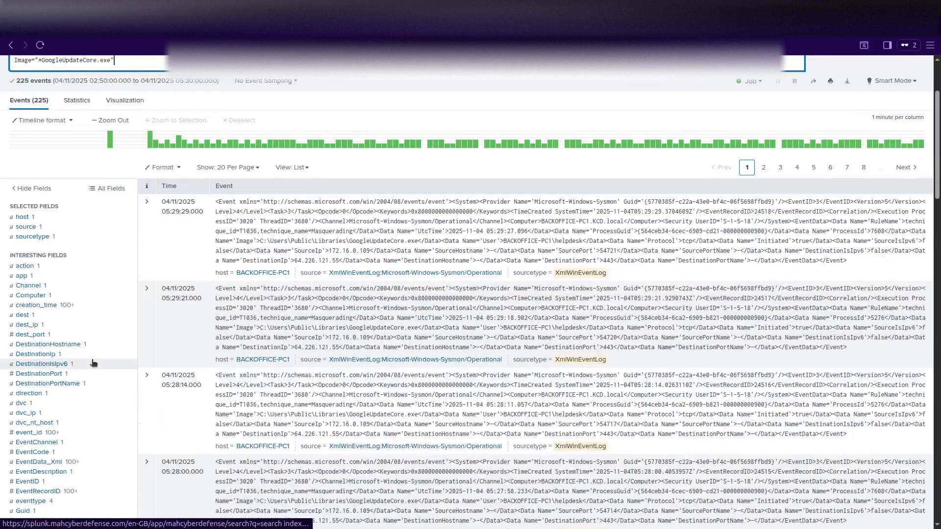
Confirm DestinationIp holds only 64.226.121.55, then begin a '|table _time, DestinationIp,' line.
click(46, 355)
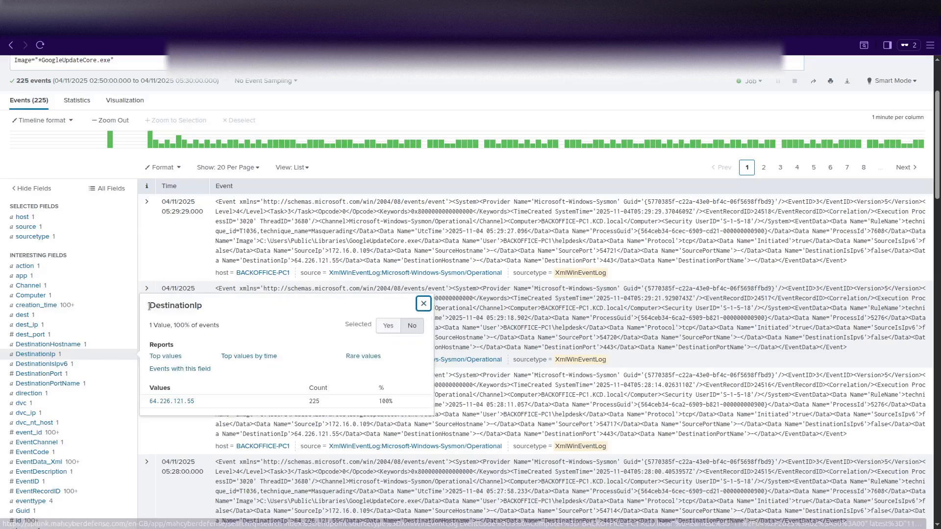
drag(149, 306, 200, 307)
scroll(128, 118, up, 3)
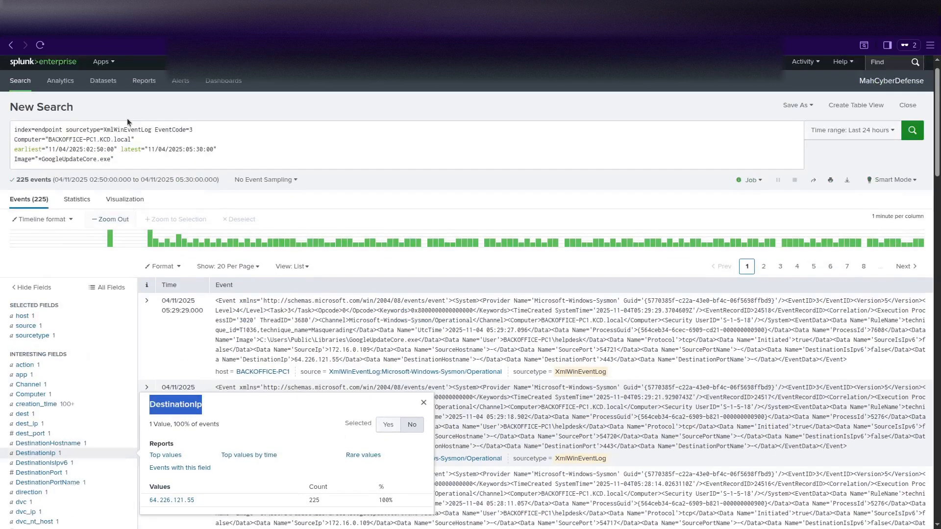
key(Escape)
click(126, 176)
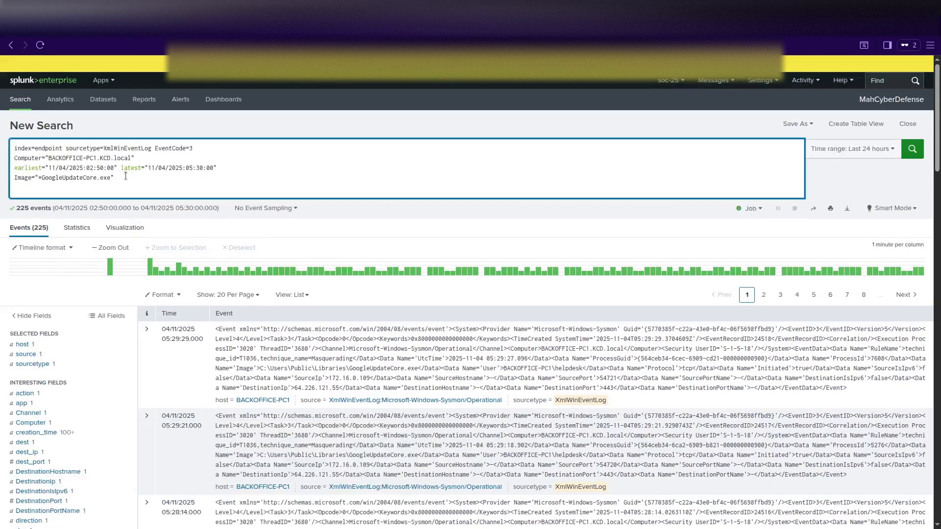
text(|t)
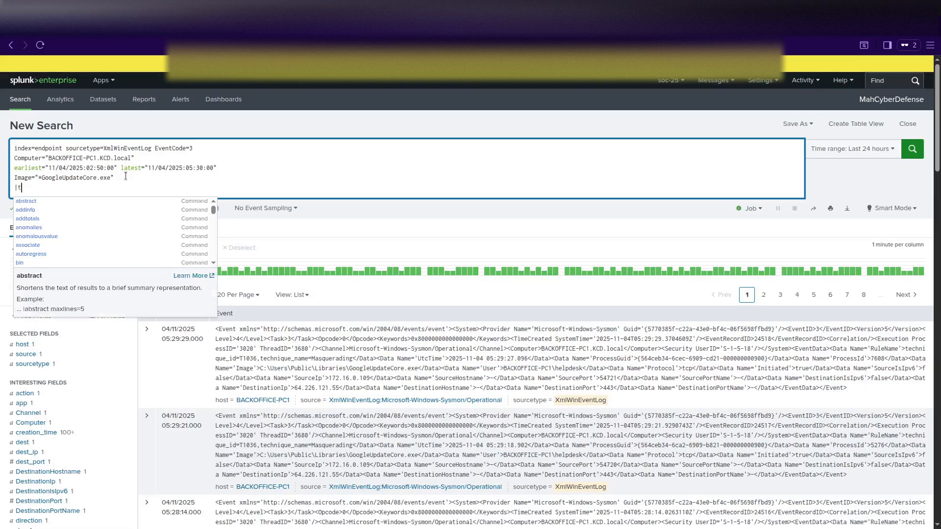
text(able )
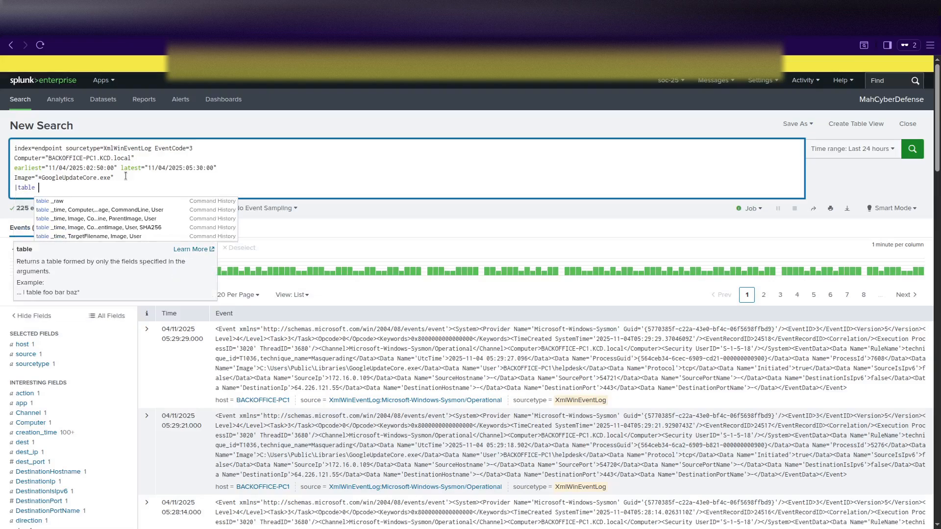
text(_time, )
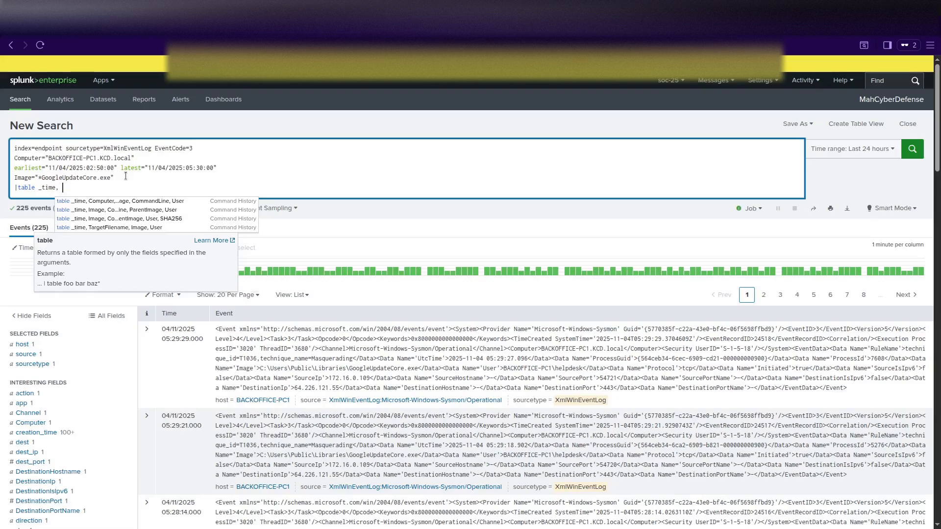
text(DestinationIp,)
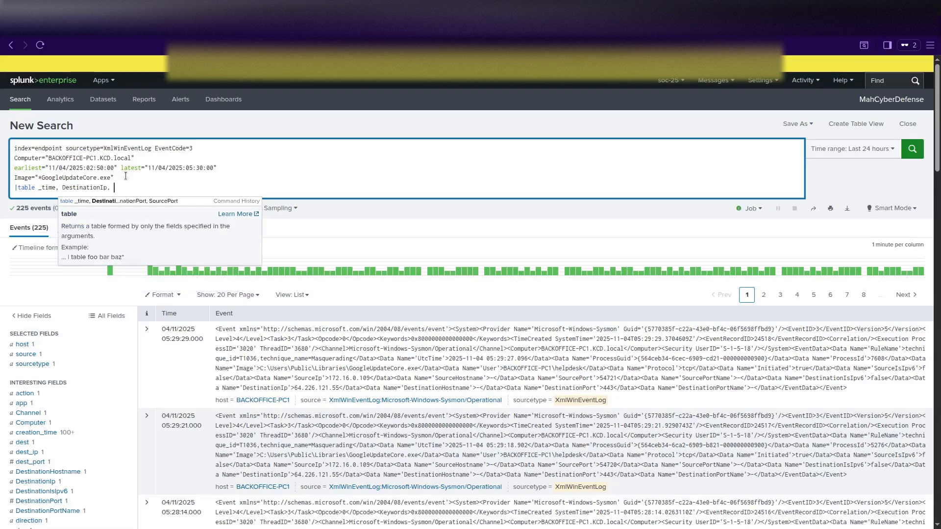
Add DestinationPort to the table, append '| sort -time', and run the search.
scroll(82, 333, down, 3)
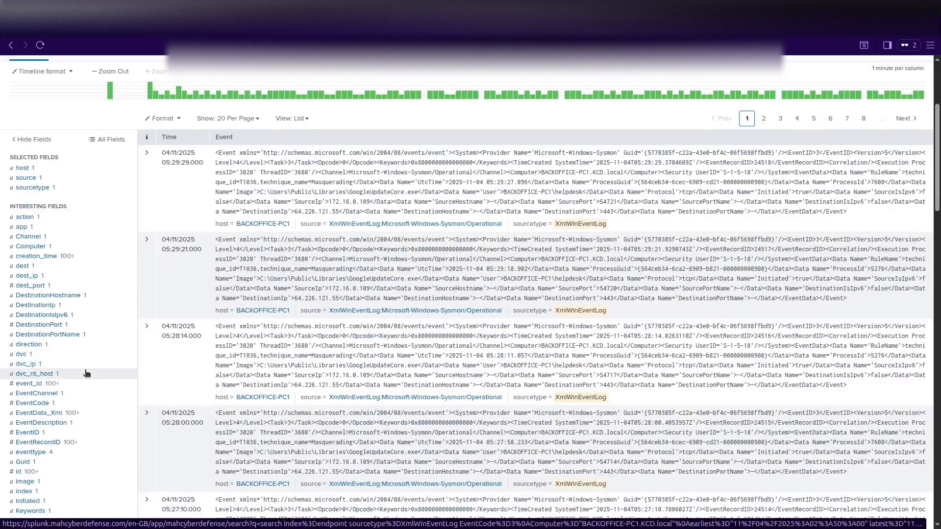
scroll(87, 373, down, 3)
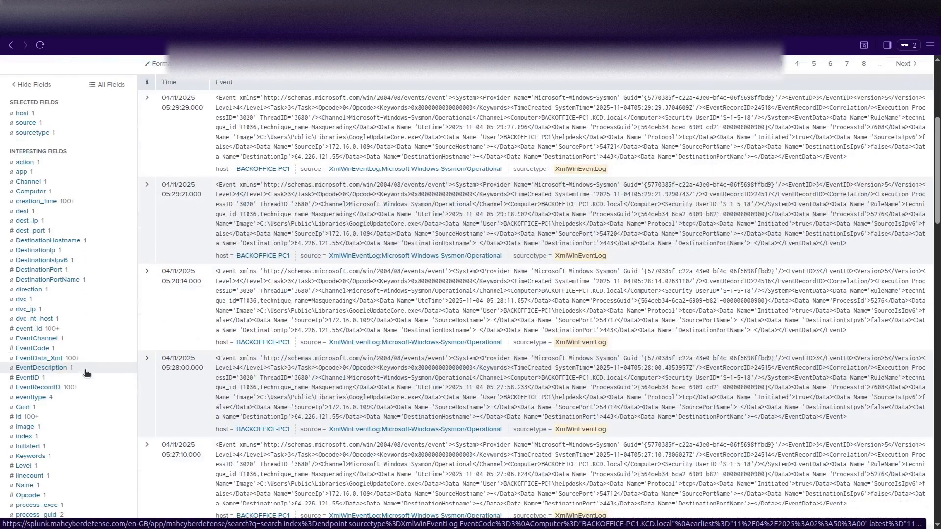
scroll(86, 374, up, 3)
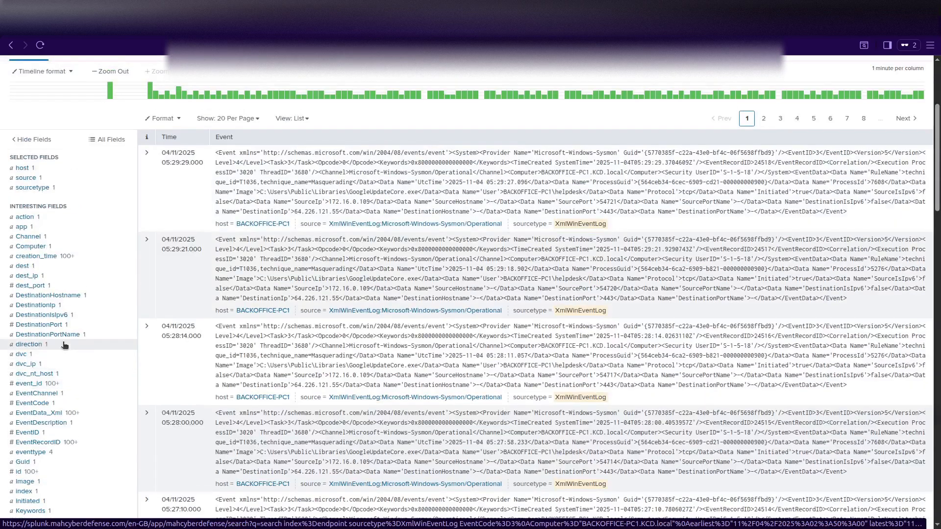
click(49, 325)
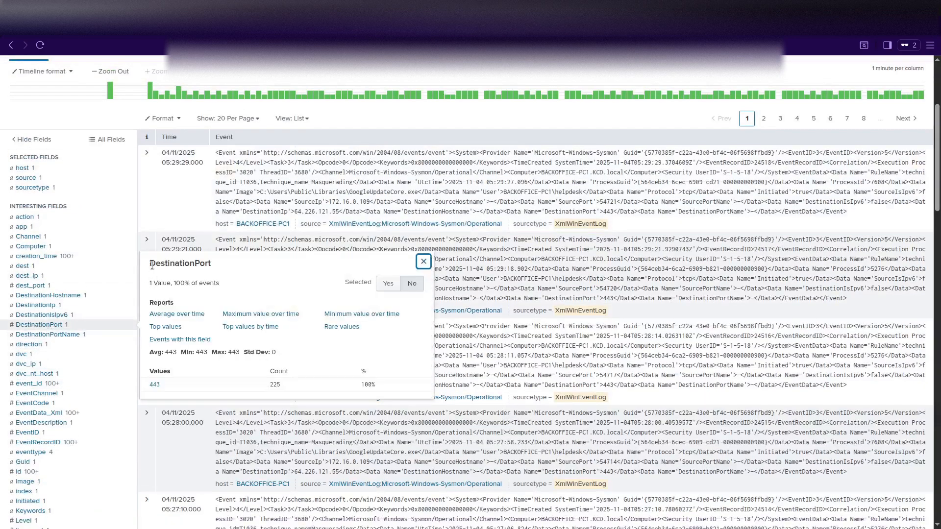
drag(151, 265, 212, 269)
key(ctrl+c)
scroll(212, 269, up, 3)
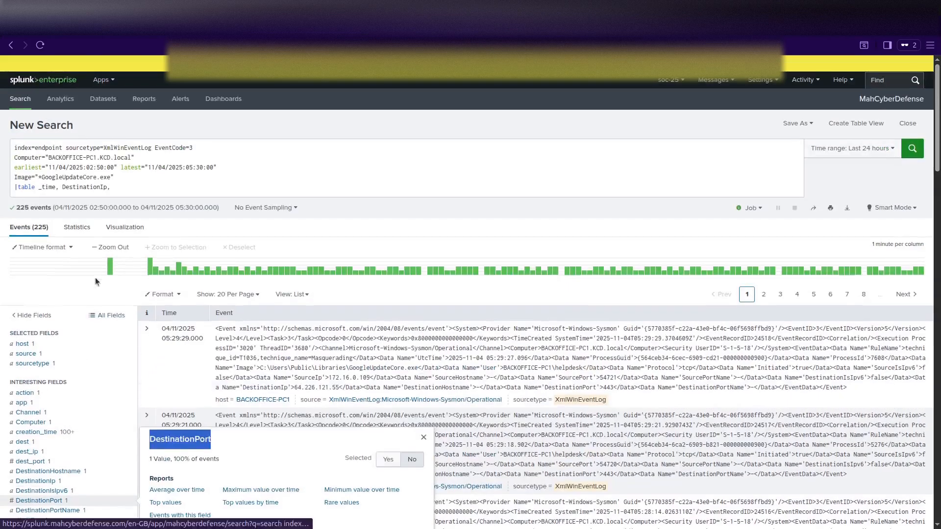
click(117, 188)
key(ctrl+v)
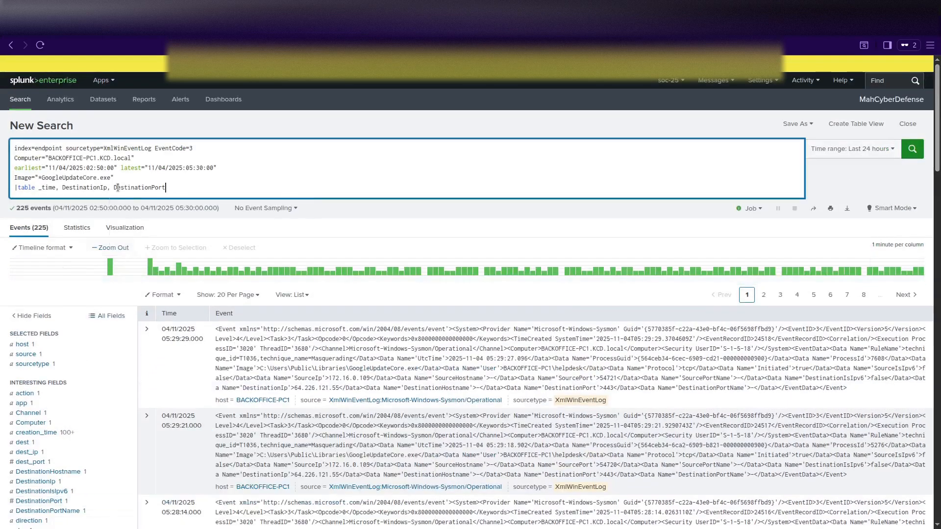
key(shift+Return)
text(| sort )
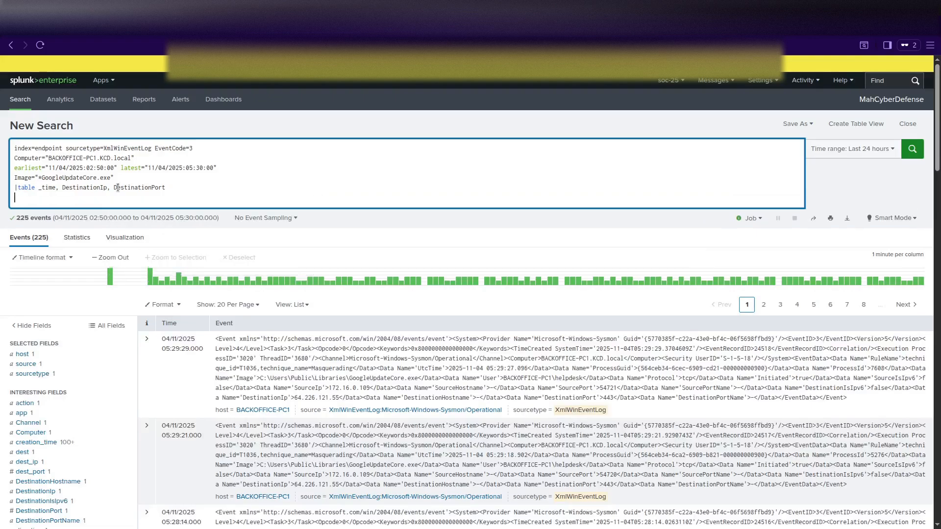
text(-)
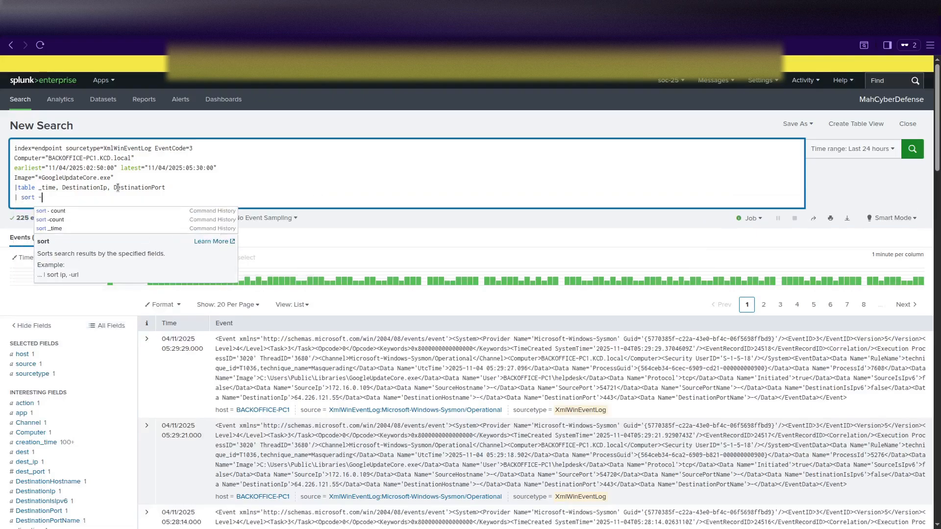
text(time)
key(Return)
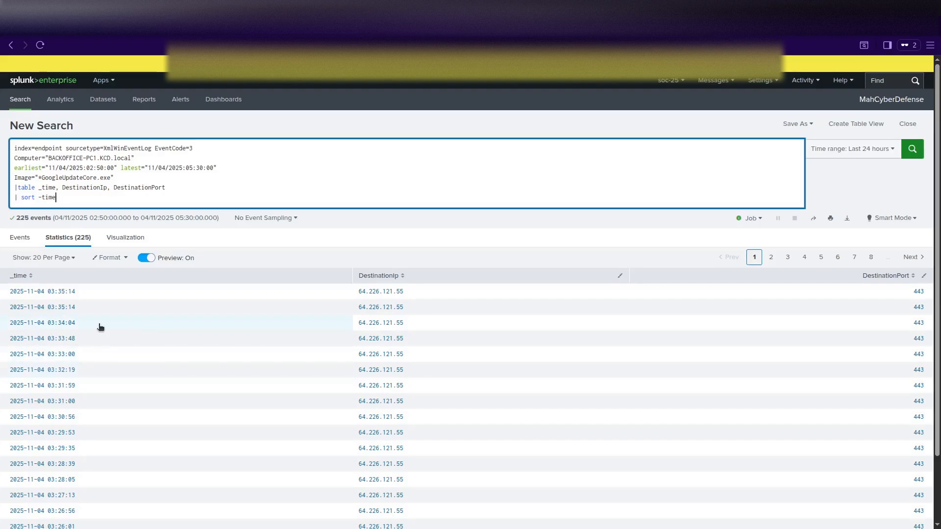
scroll(100, 327, down, 2)
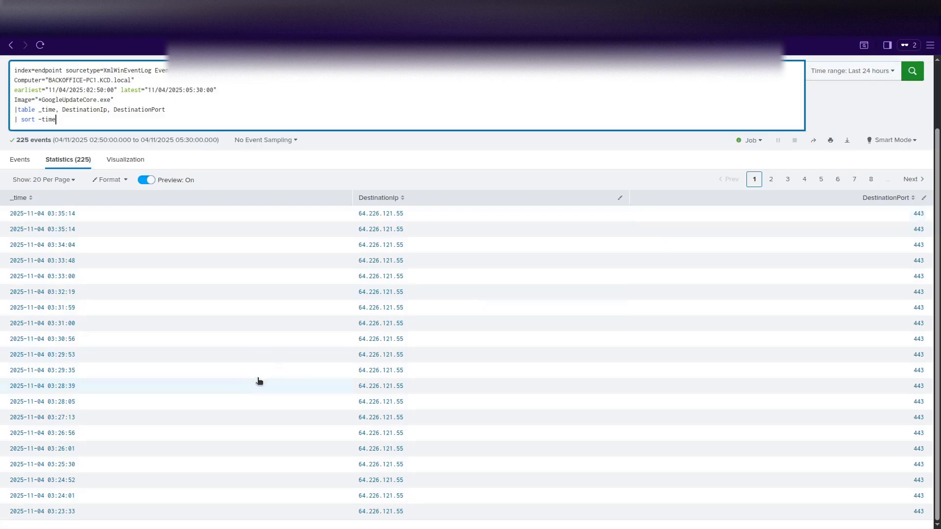
scroll(223, 377, up, 2)
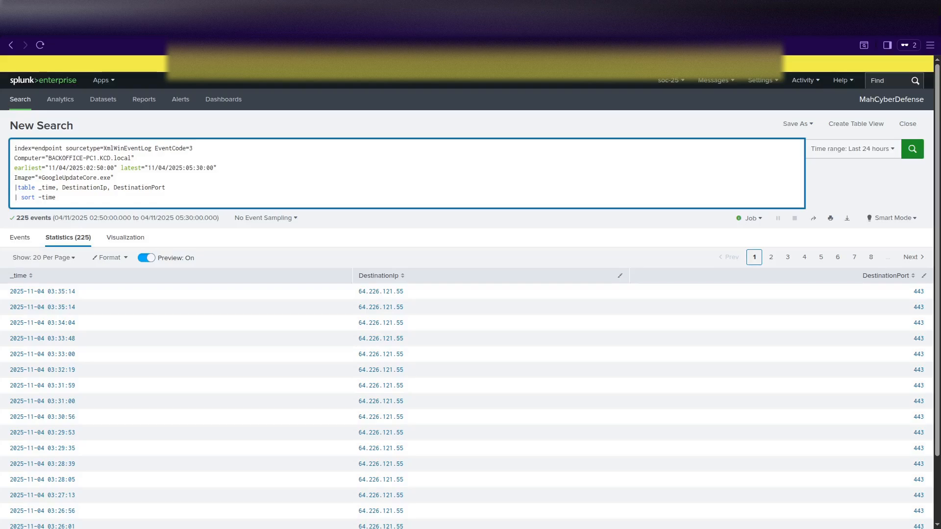
Change the latest time to 11/05/2025 00:30 and rerun, returning 1,611 connections.
click(166, 168)
click(193, 168)
key(BackSpace)
text(0)
click(166, 170)
key(BackSpace)
text(5)
key(Return)
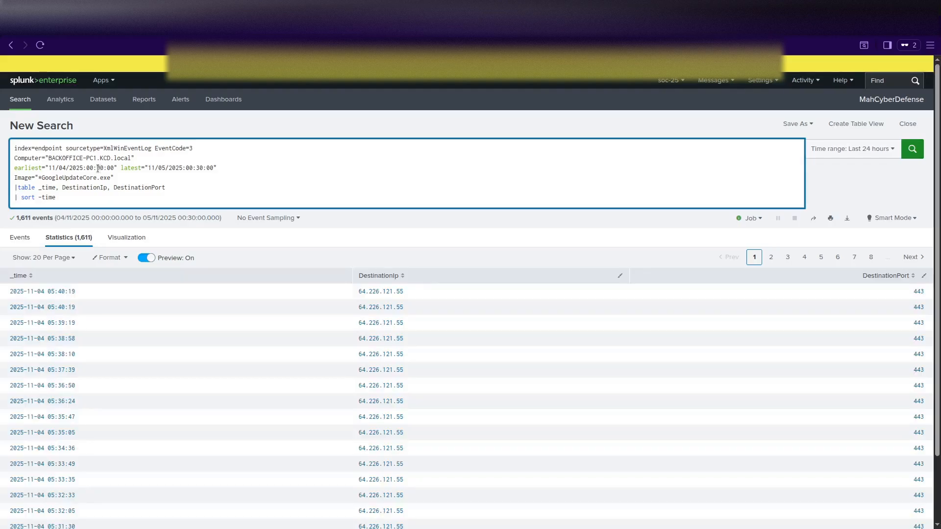
Review the statistics table, every row 64.226.121.55 on port 443, and jump to page 8.
scroll(248, 331, down, 2)
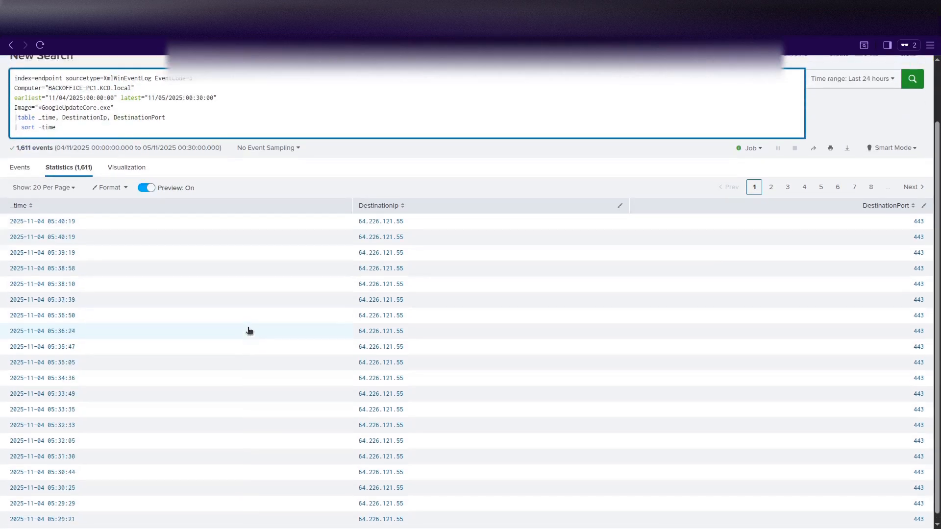
scroll(249, 331, up, 2)
click(22, 238)
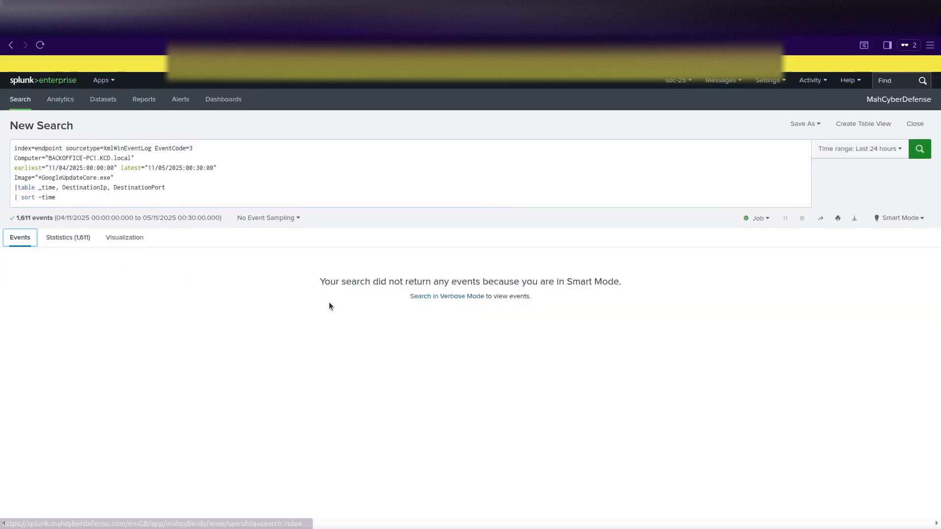
click(78, 241)
scroll(278, 327, down, 1)
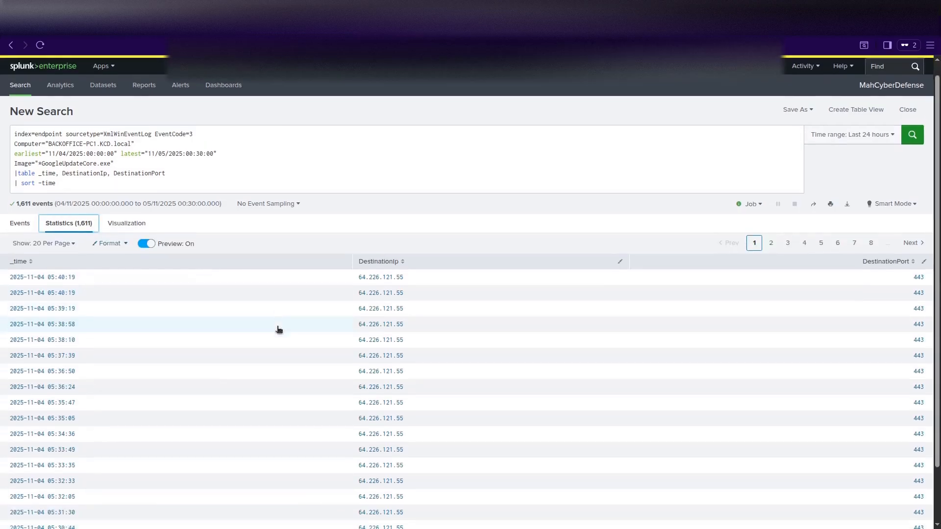
scroll(277, 328, down, 2)
scroll(278, 328, up, 3)
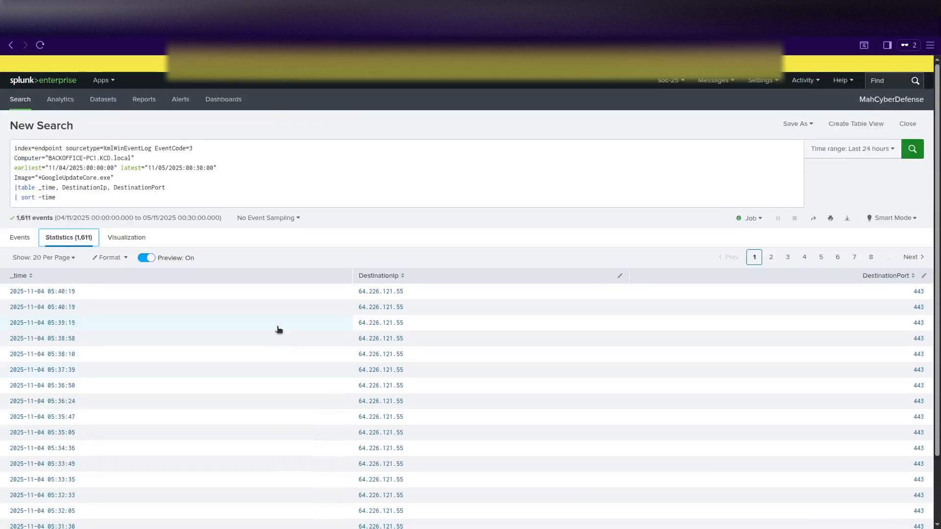
click(871, 257)
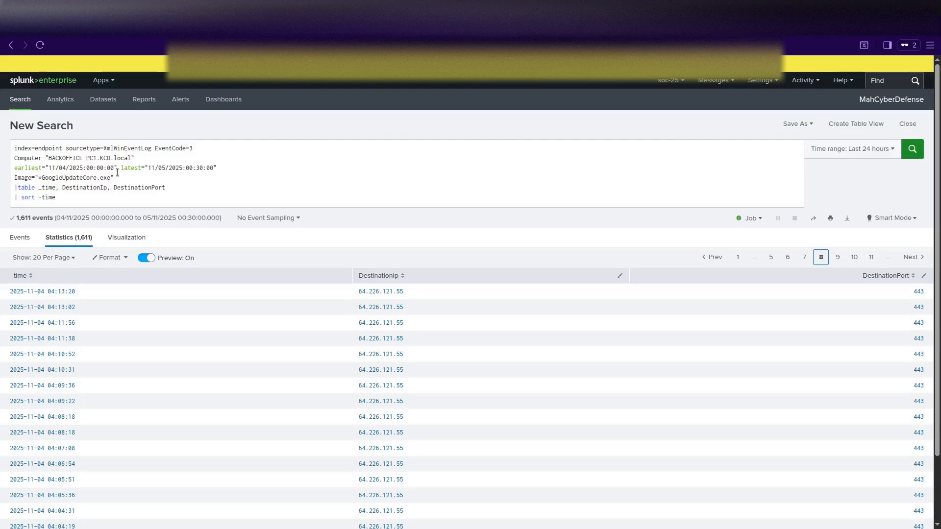
Add DestinationPort=443 to the Image filter line of the query.
click(203, 202)
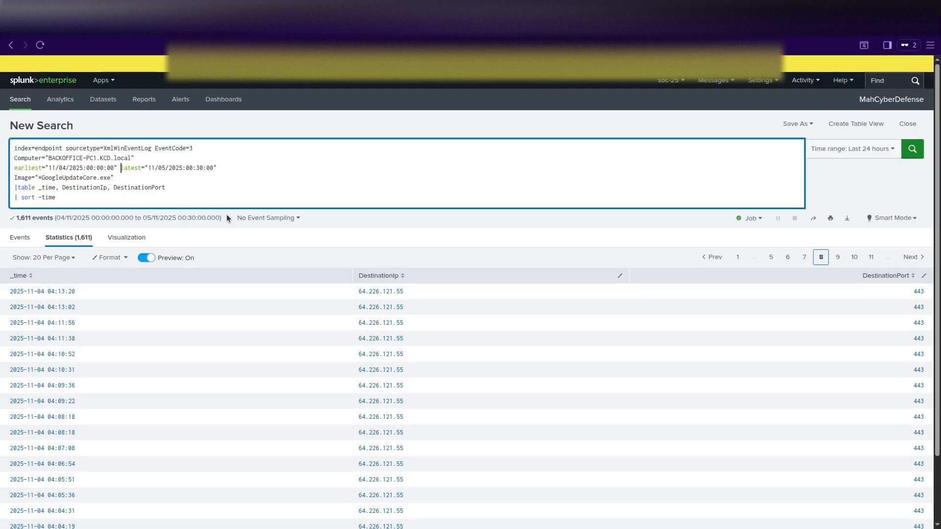
click(141, 177)
click(116, 188)
double_click(122, 191)
key(ctrl+c)
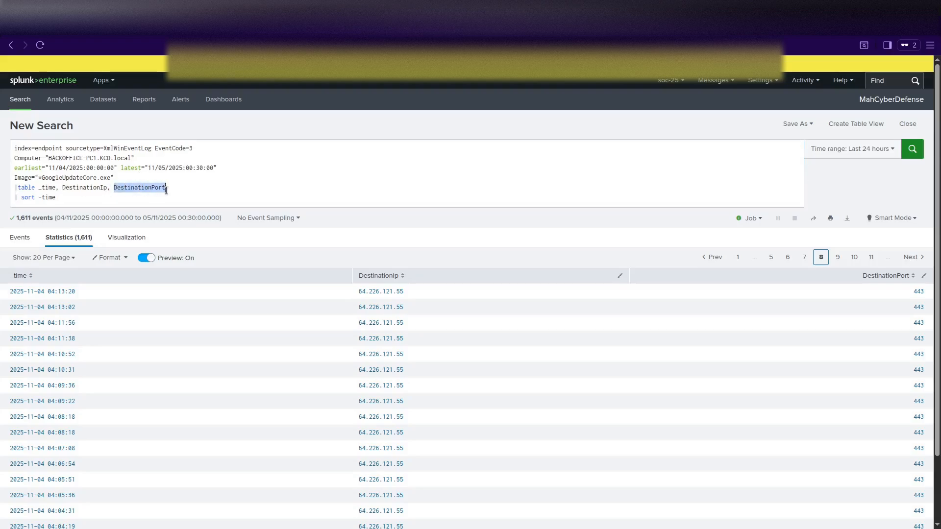
click(136, 175)
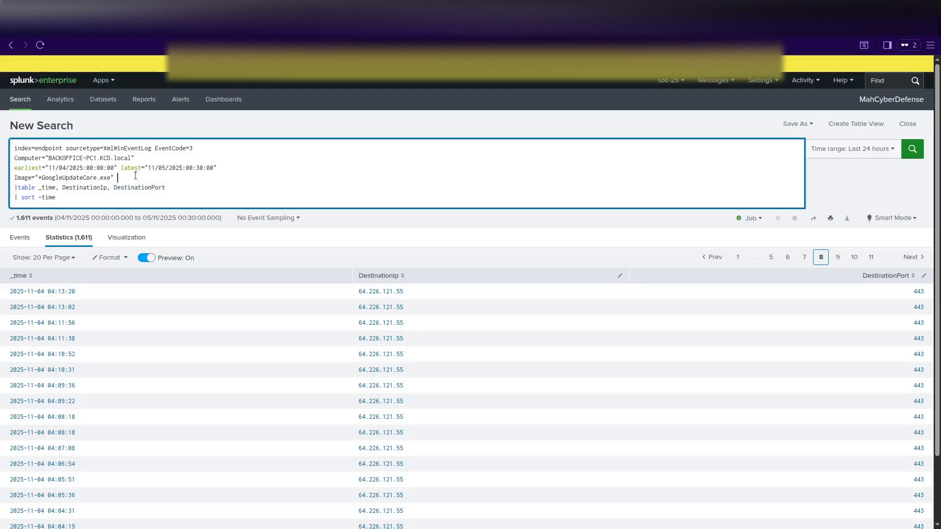
key(ctrl+v)
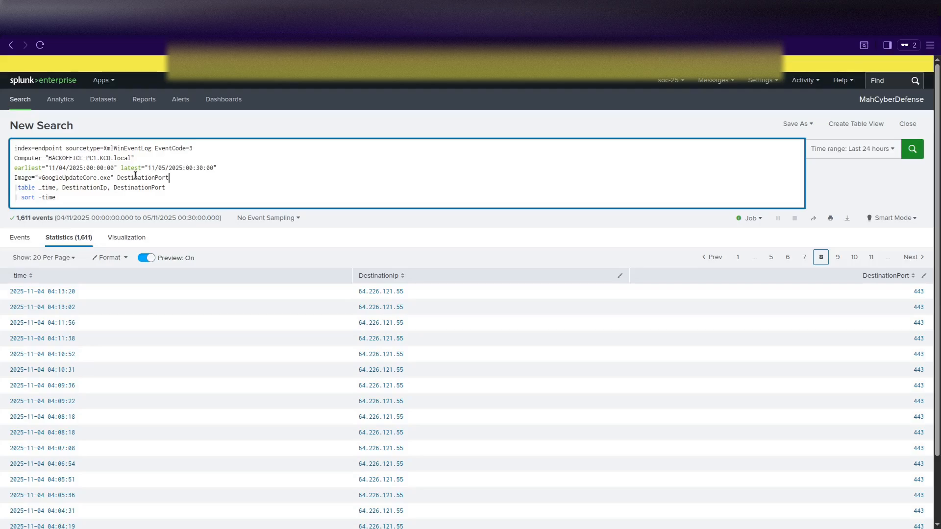
text(=443)
Replace the table and '| sort -time' lines with '| sort _time' and begin a streamstats line.
drag(167, 187, 10, 190)
key(Delete)
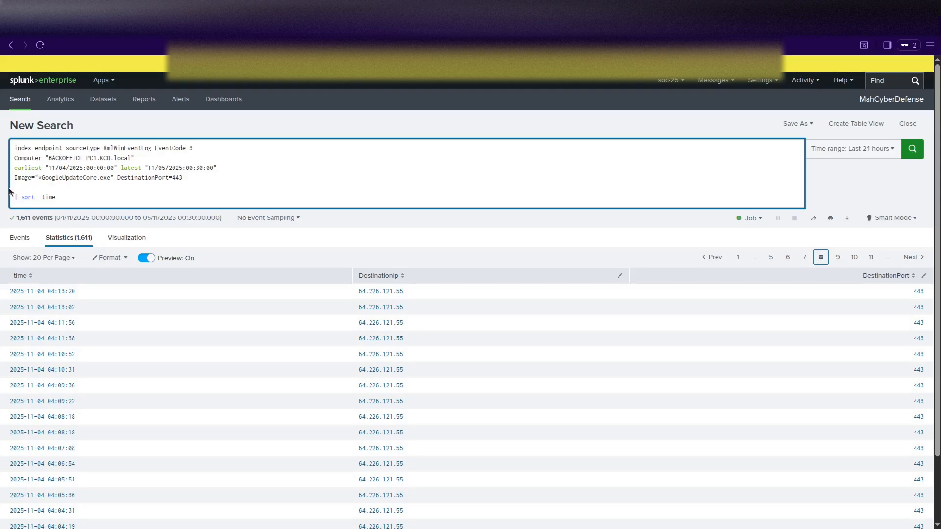
key(Delete)
key(Delete)
key(Delete)
key(Delete)
key(Delete)
key(Delete)
key(Delete)
key(Delete)
key(Delete)
key(Delete)
key(Delete)
key(Delete)
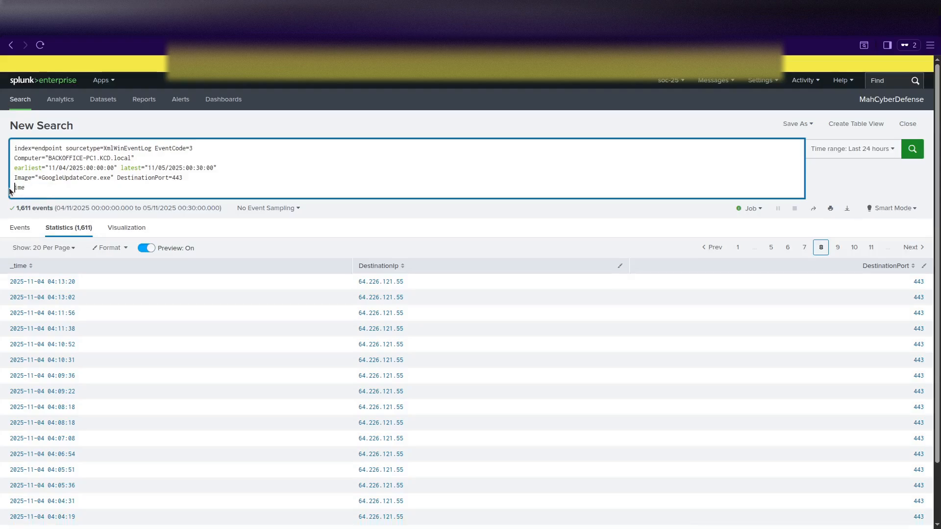
key(Delete)
text(| sort )
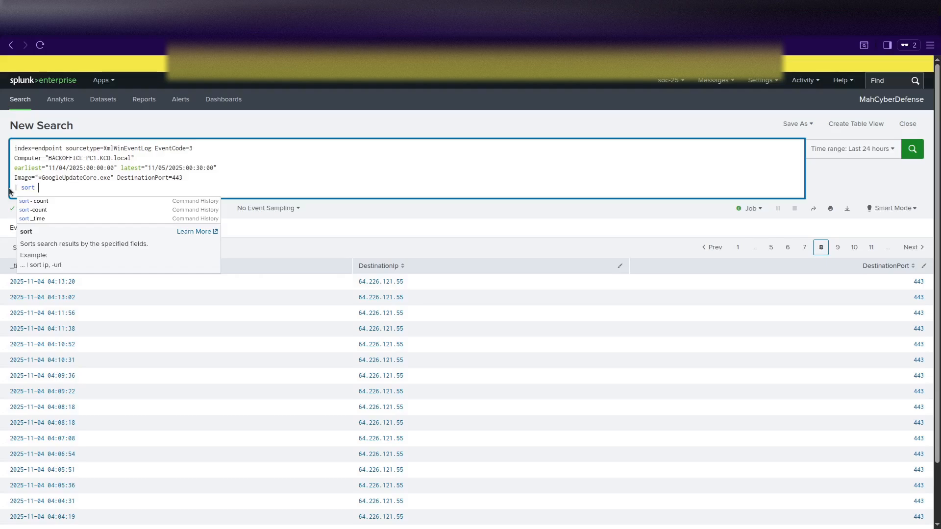
text(_time)
key(shift+Return)
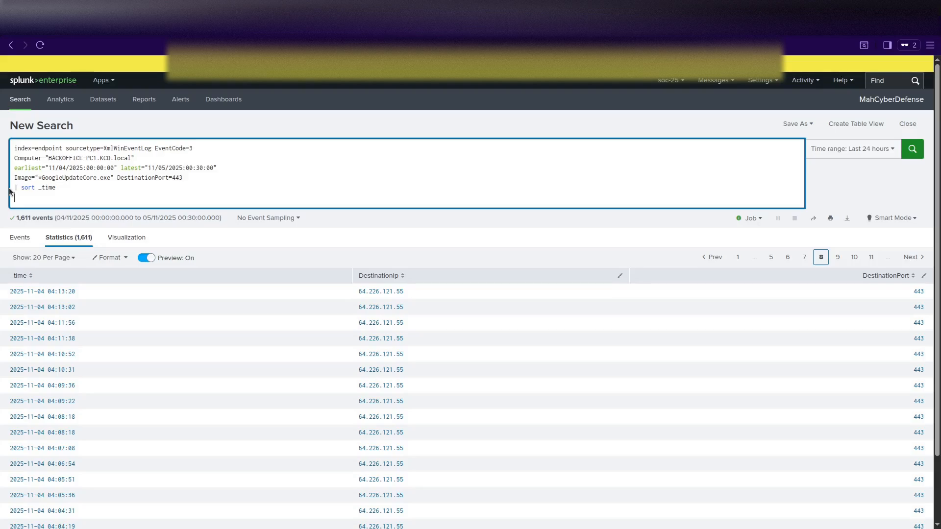
text(|)
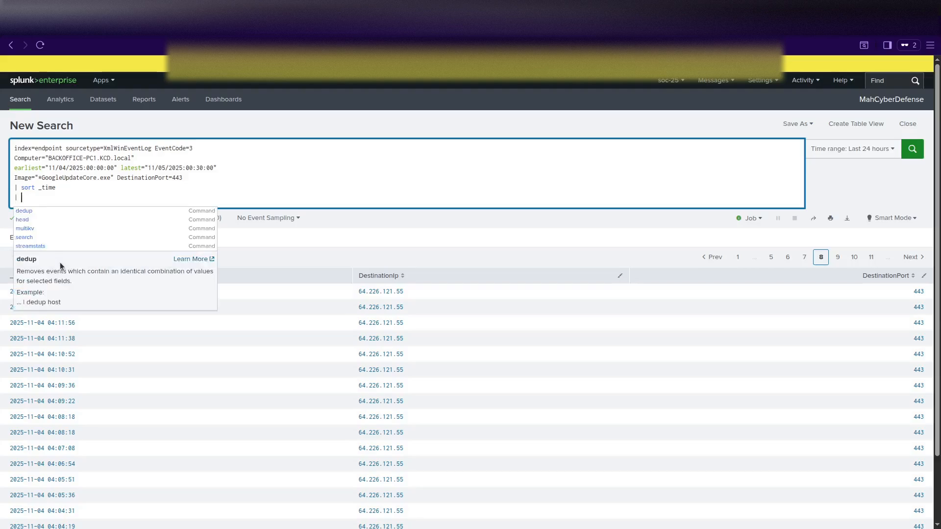
text( st)
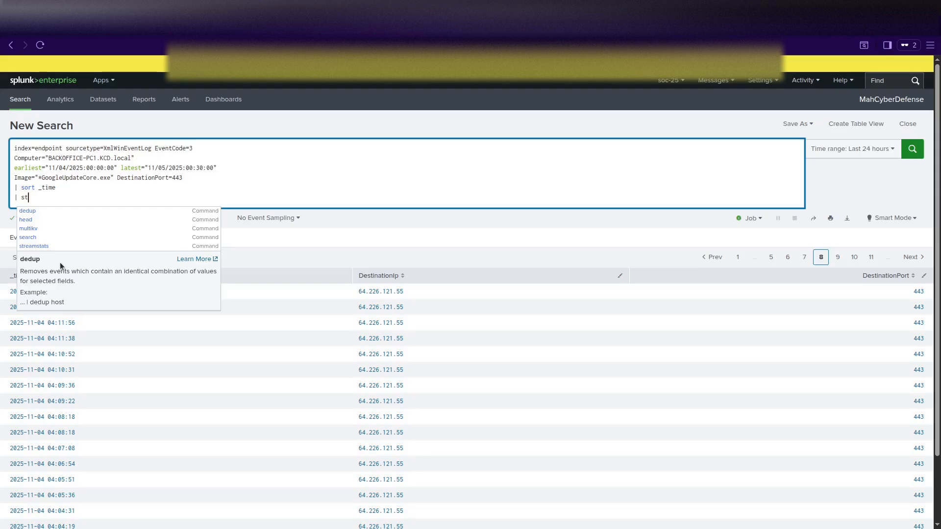
text(reams)
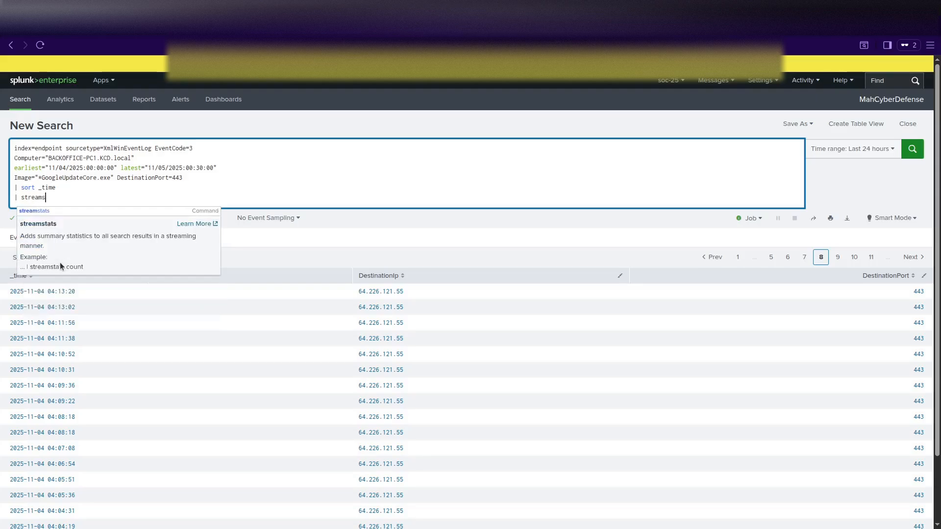
text(tats cur)
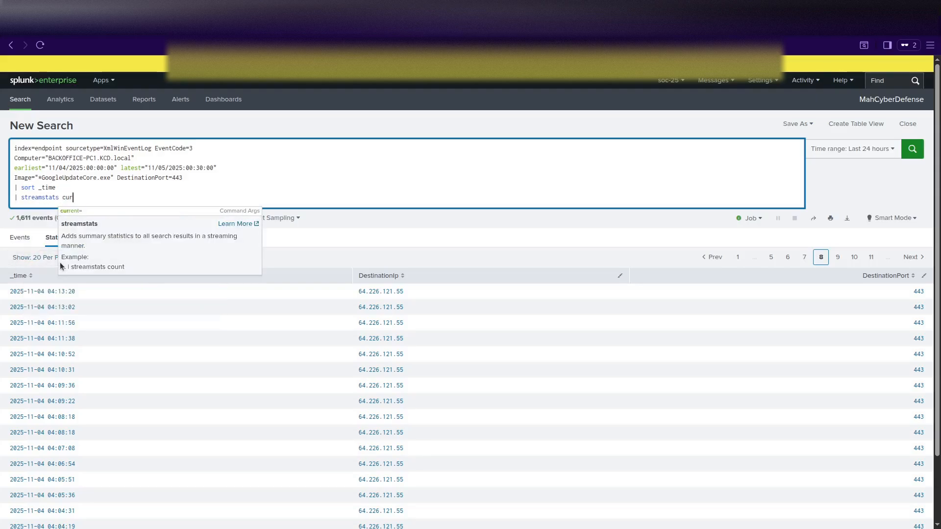
text(rent=)
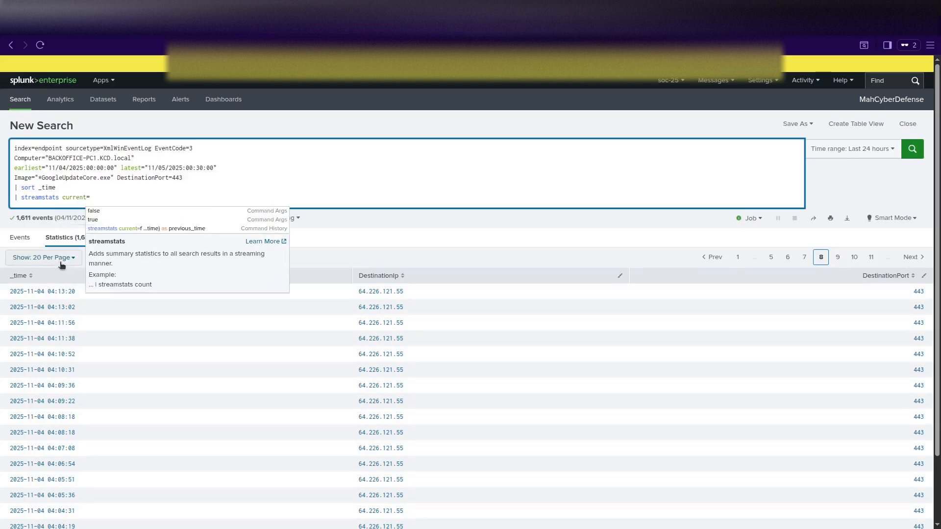
text(f)
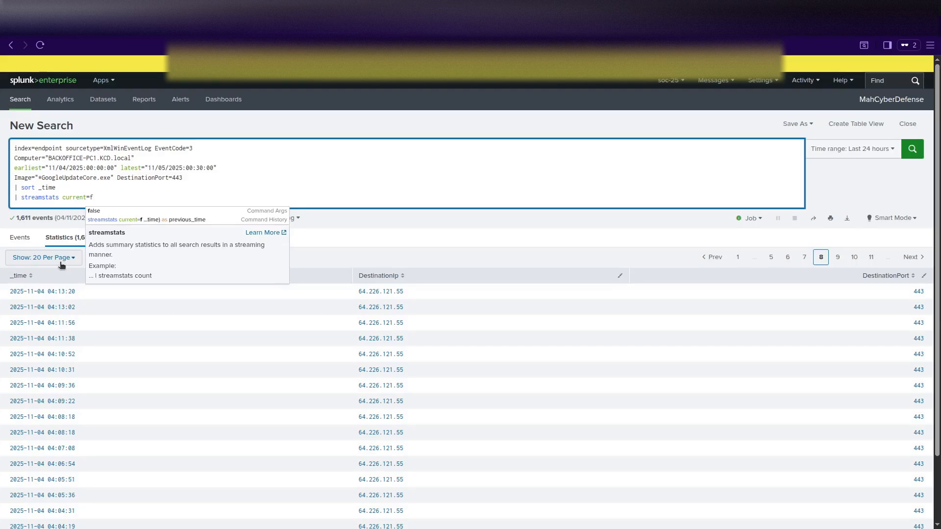
text( las)
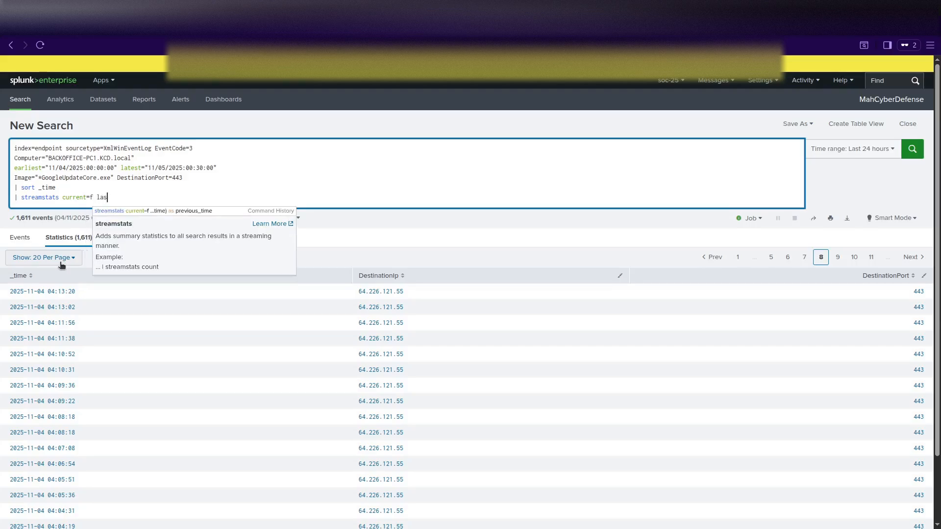
text(t()
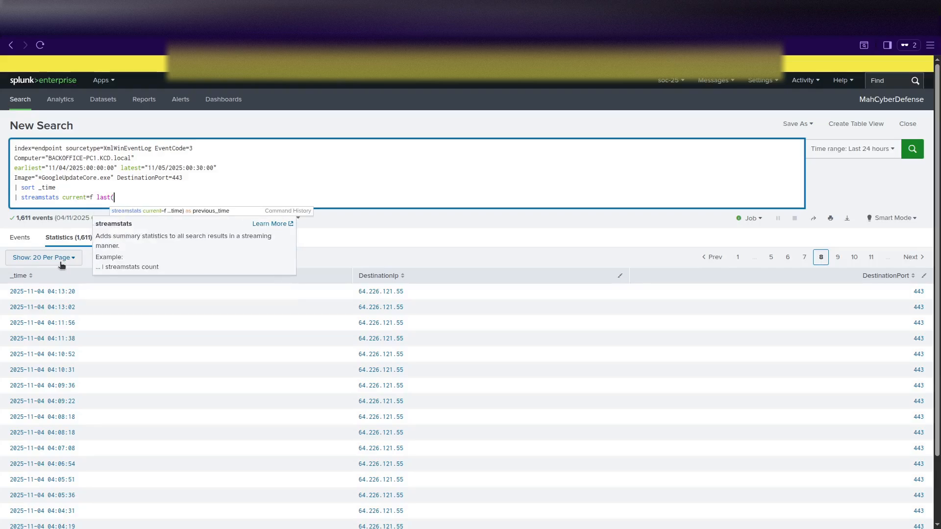
text(_time as)
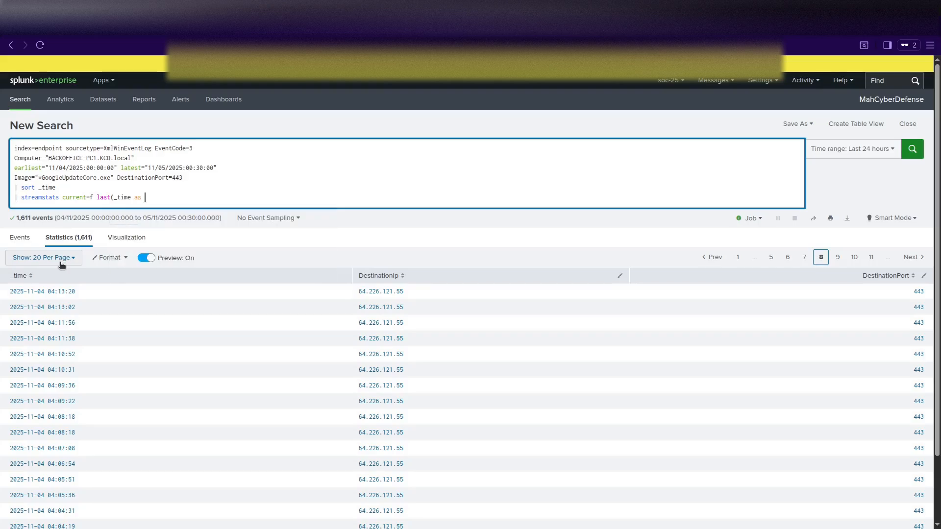
text( prev_time)
Complete 'last(_time) as prev_time' in streamstats and paste the eval interval and stats avg/min/max/stdev lines.
key(shift+Return)
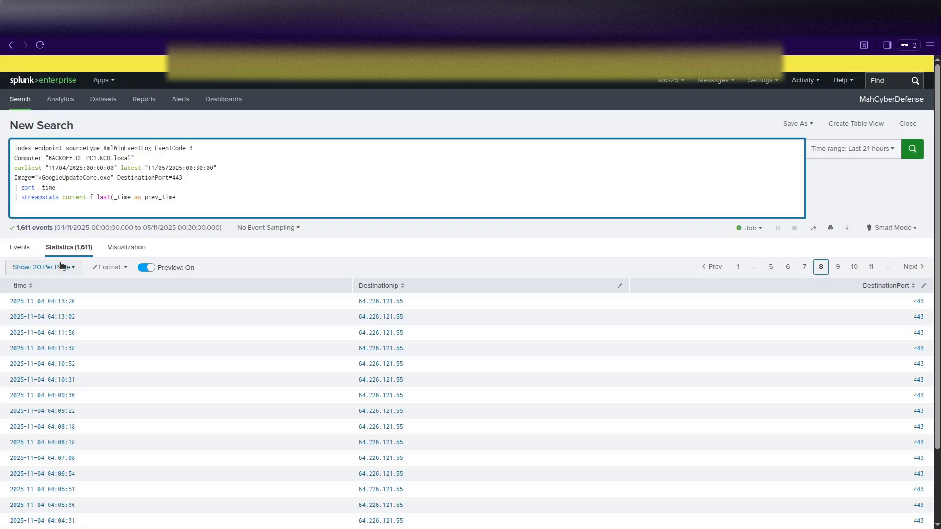
click(131, 199)
text())
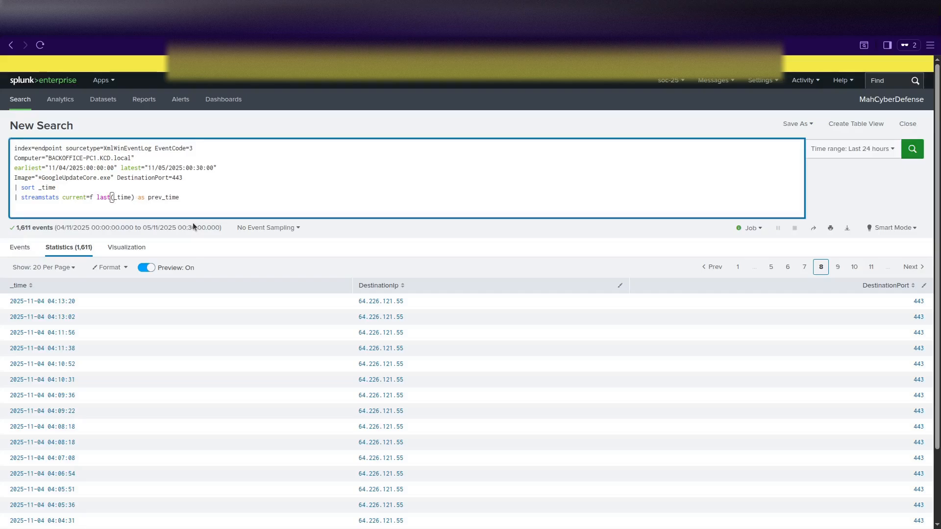
click(177, 209)
text(| eval interval=_time-prev_time | stats avg(interval) as avg_interval, min(interval) as min_interval, max(interval) as max_interval, stdev(interval) as std_dev)
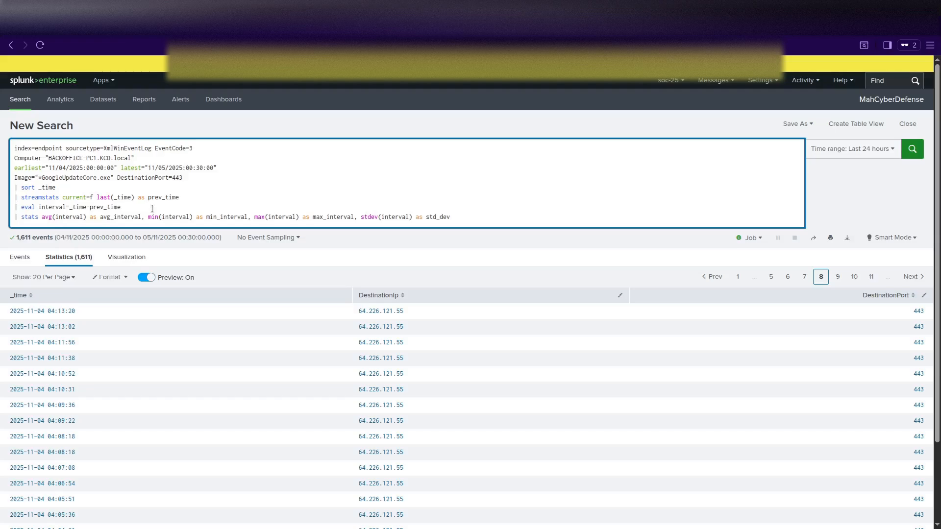
Run the search: interval average about 37.5, minimum 0, maximum 400, stdev about 23.5.
key(Return)
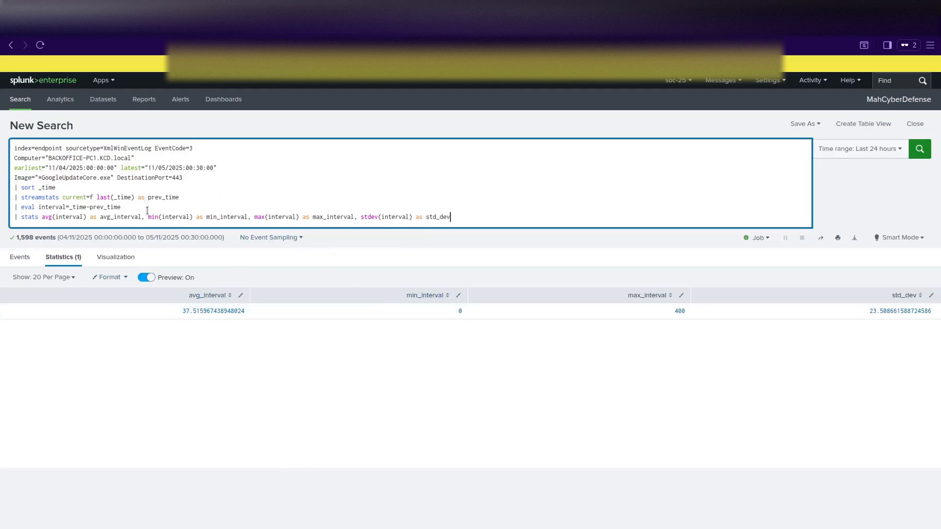
drag(483, 217, 67, 185)
click(67, 185)
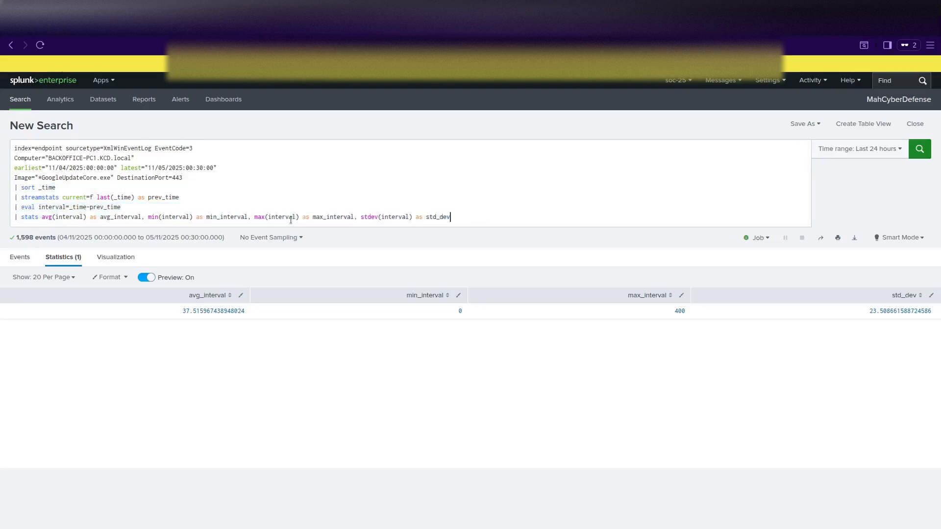
click(461, 220)
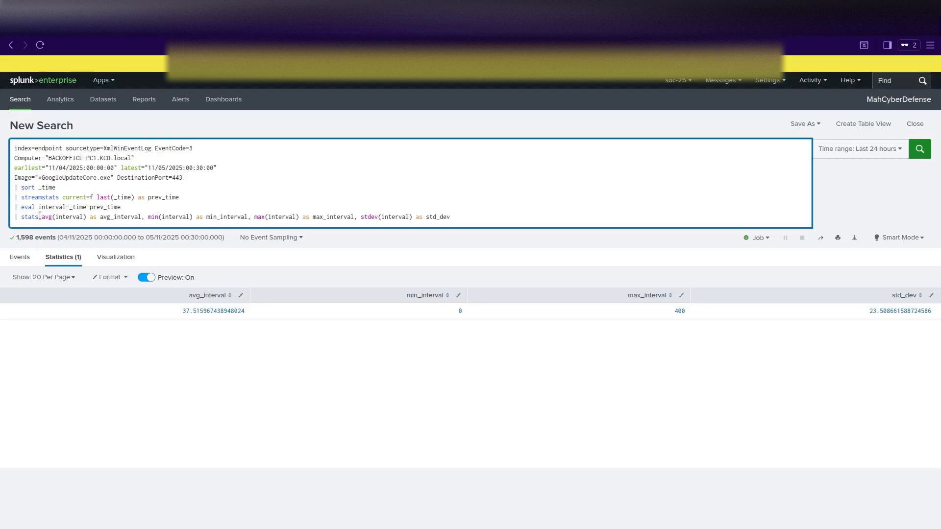
drag(460, 219, 197, 219)
Replace the whole query with a pasted EventCode=1 process-creation search.
click(458, 222)
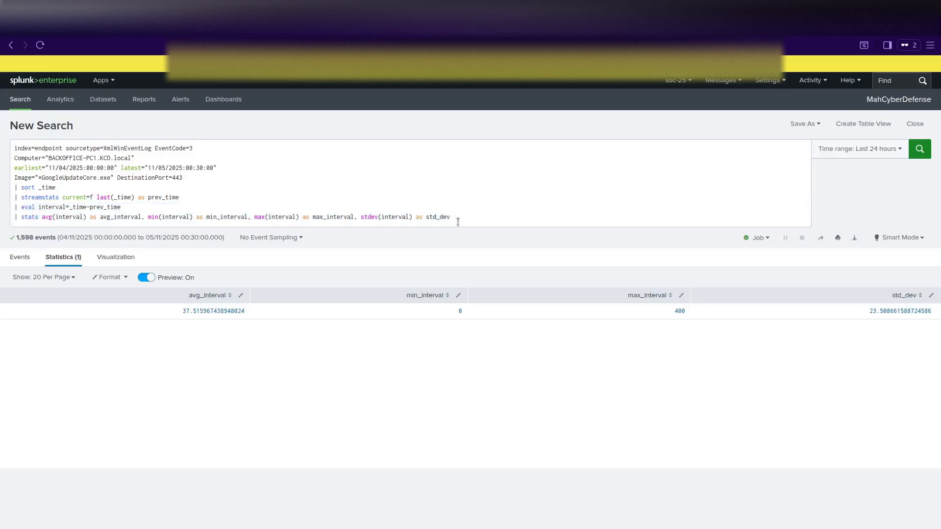
drag(457, 221, 317, 236)
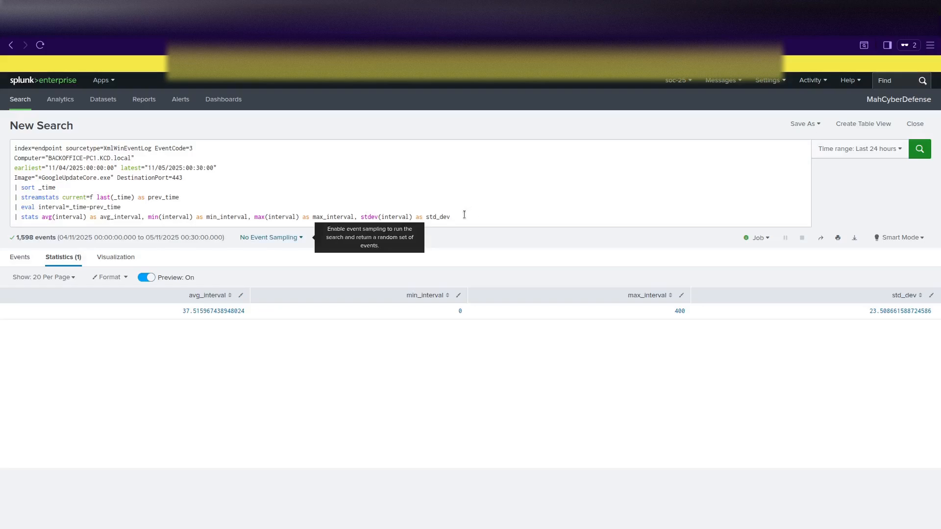
drag(462, 217, 14, 148)
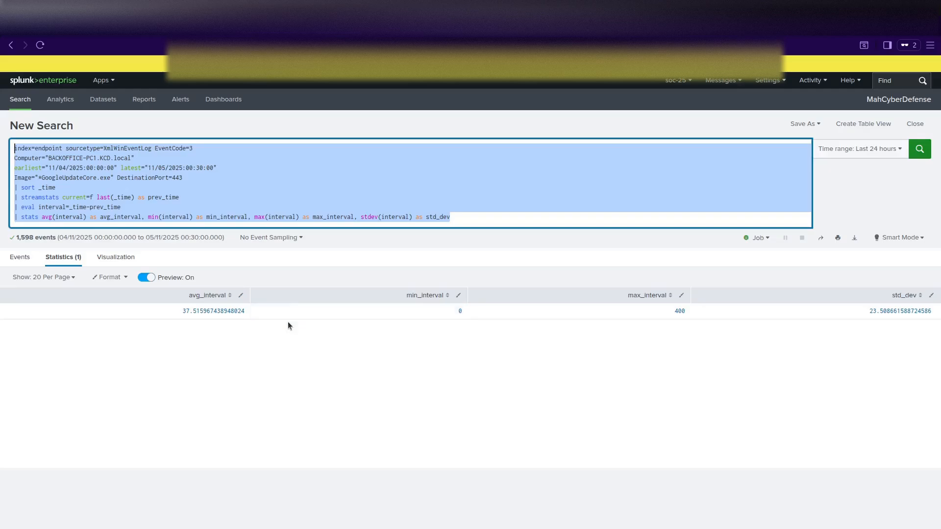
text(index=endpoint sourcetype=XmlWinEventLog EventCode=1 Computer="BACKOFFICE-PC1.KCD.local" earliest="11/04/2025:03:19:00" latest="11/04/2025:05:00:00" | table _time, Image, CommandLine, ParentImage, User | sort _time)
Run the process-creation search, scroll through the 89 results, and go to page 2.
key(Return)
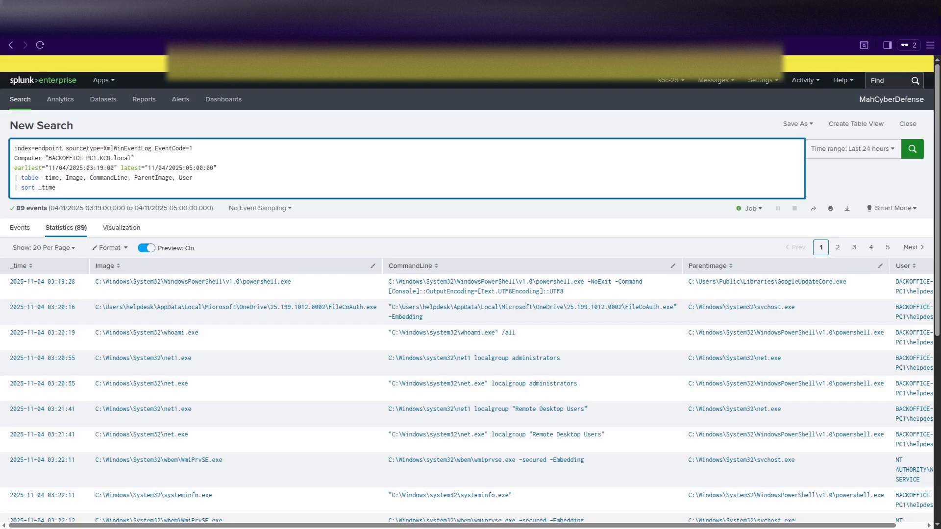
scroll(351, 287, down, 3)
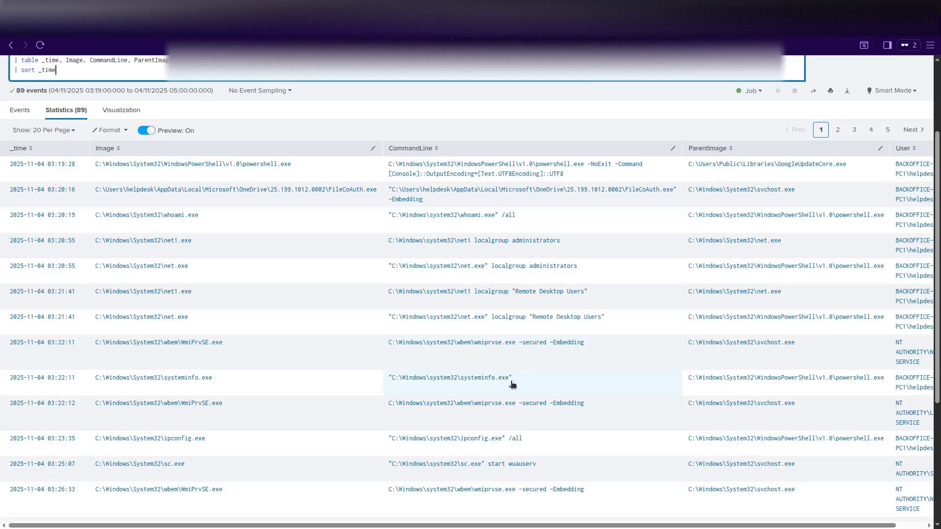
scroll(512, 383, down, 1)
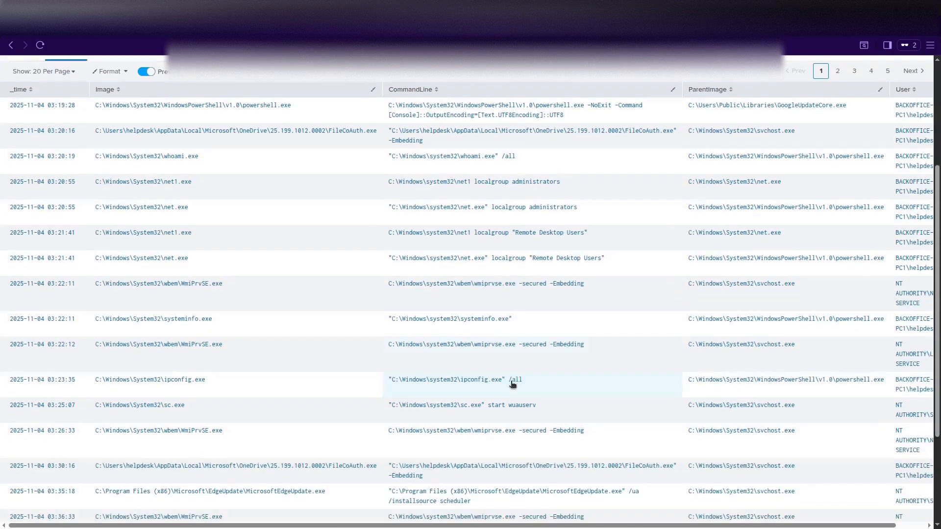
scroll(512, 384, down, 1)
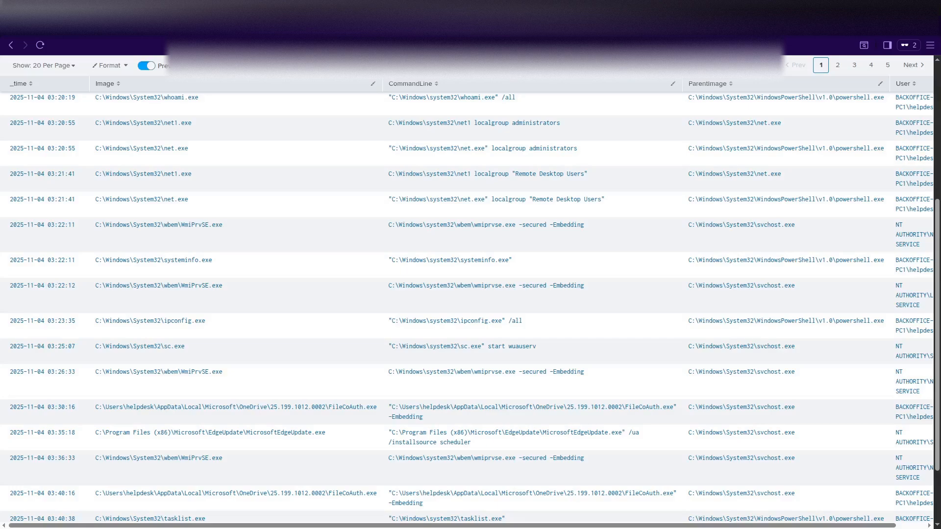
scroll(337, 388, down, 2)
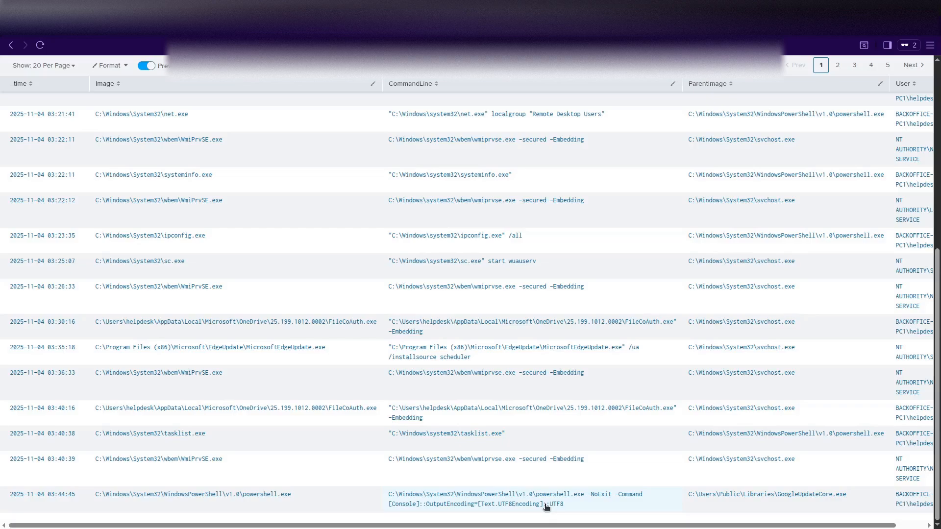
click(838, 65)
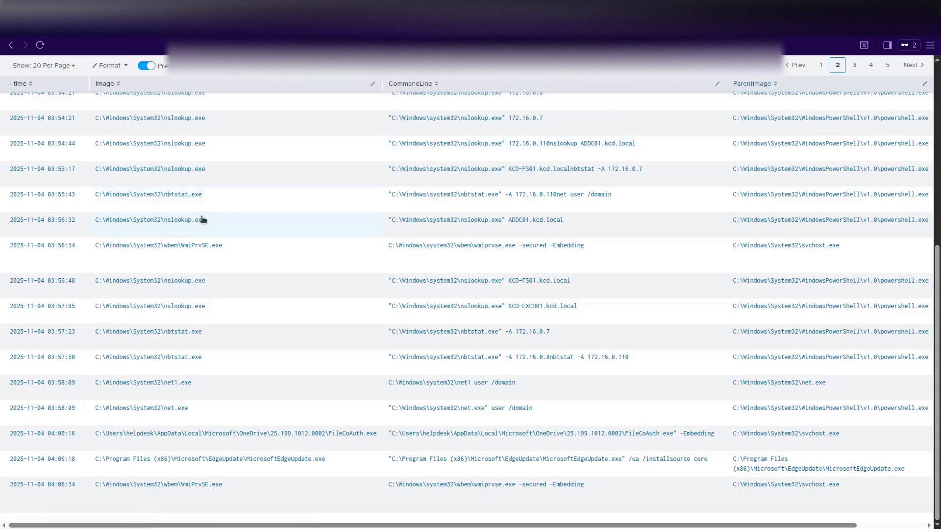
Review page 2 of the process results, then show page 3 with the certutil, mimikatz and curl entries.
scroll(223, 224, up, 6)
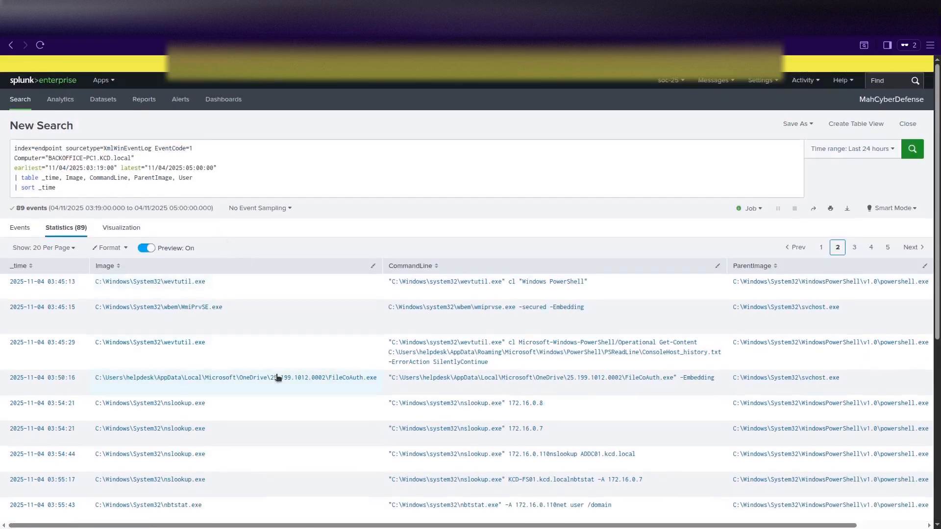
scroll(277, 377, down, 2)
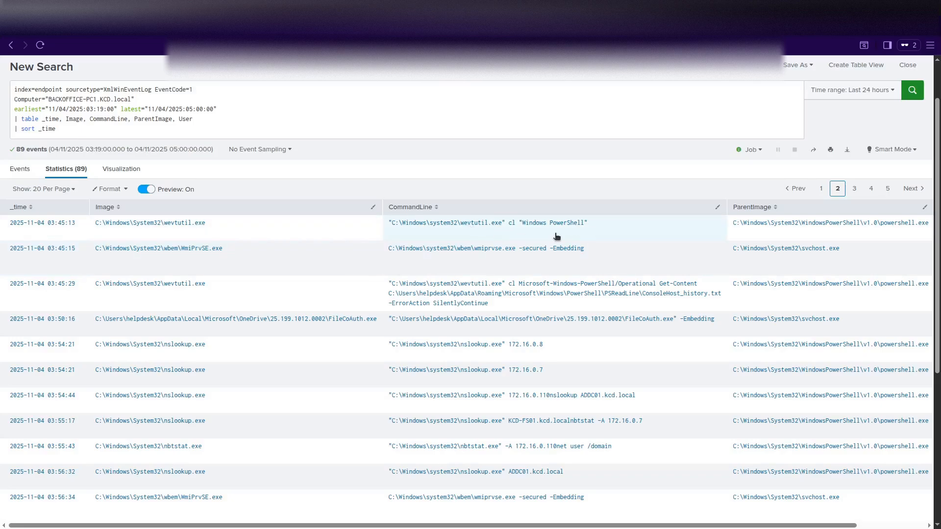
scroll(134, 266, down, 1)
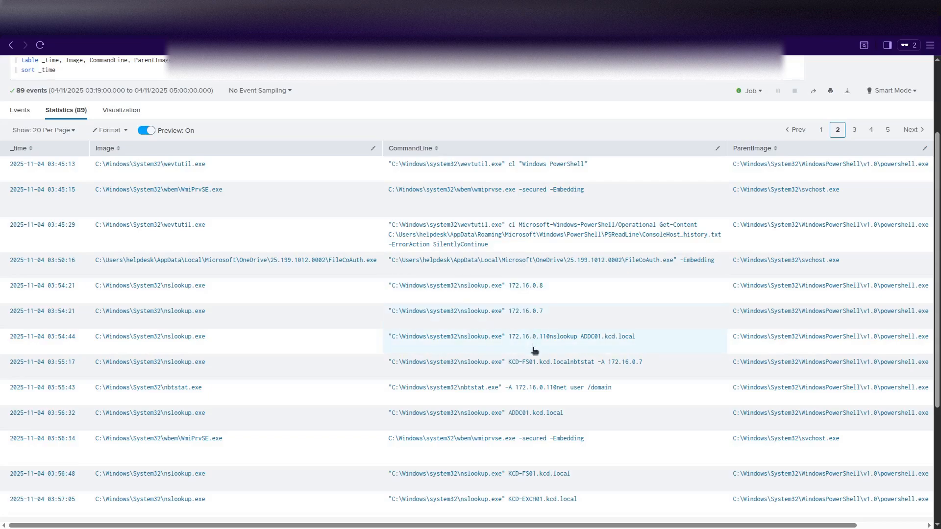
scroll(493, 364, down, 3)
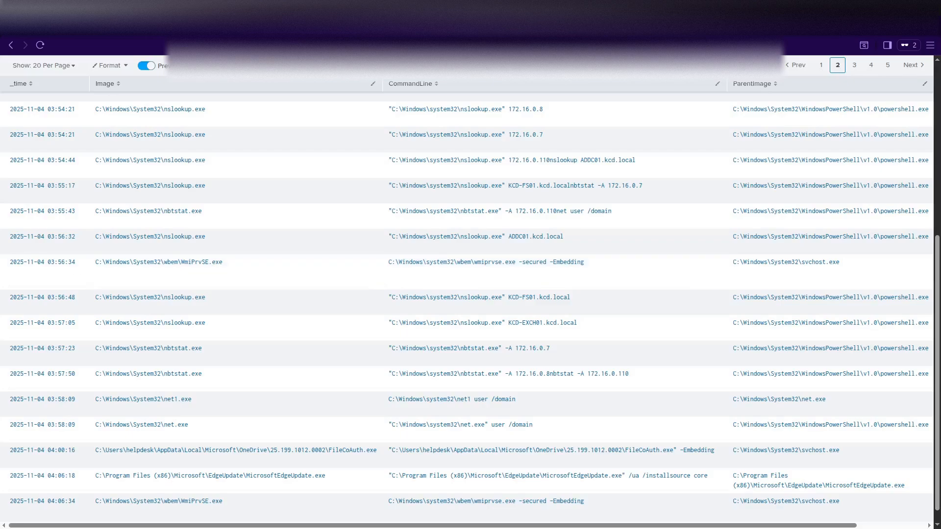
scroll(335, 355, down, 1)
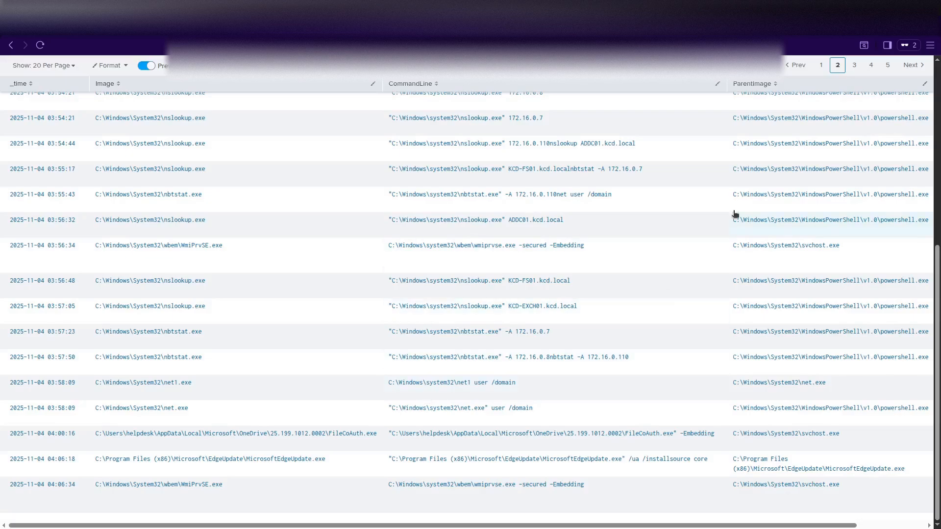
click(855, 65)
scroll(344, 327, up, 5)
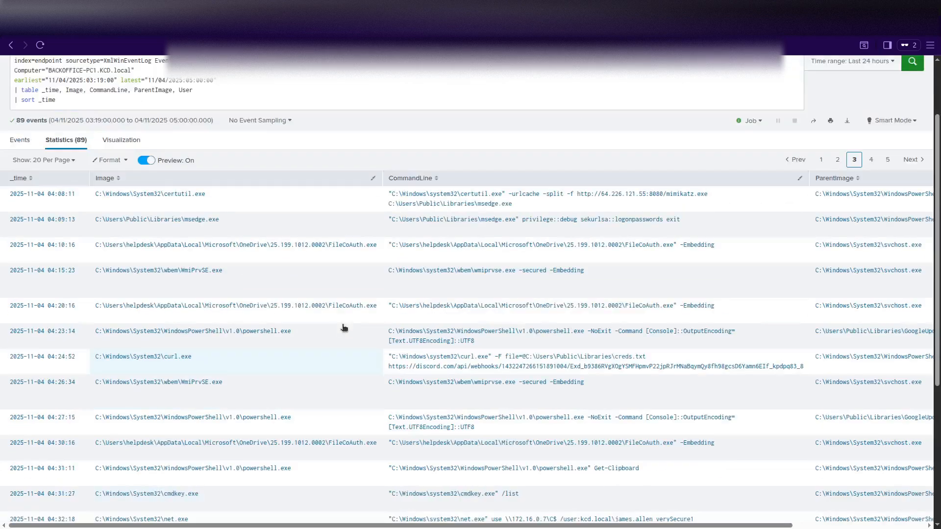
scroll(324, 316, up, 1)
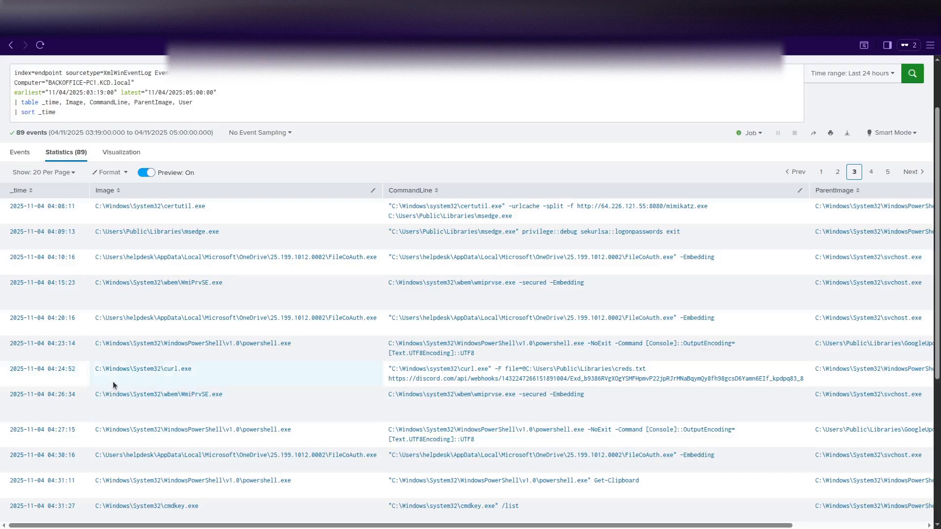
scroll(115, 381, up, 2)
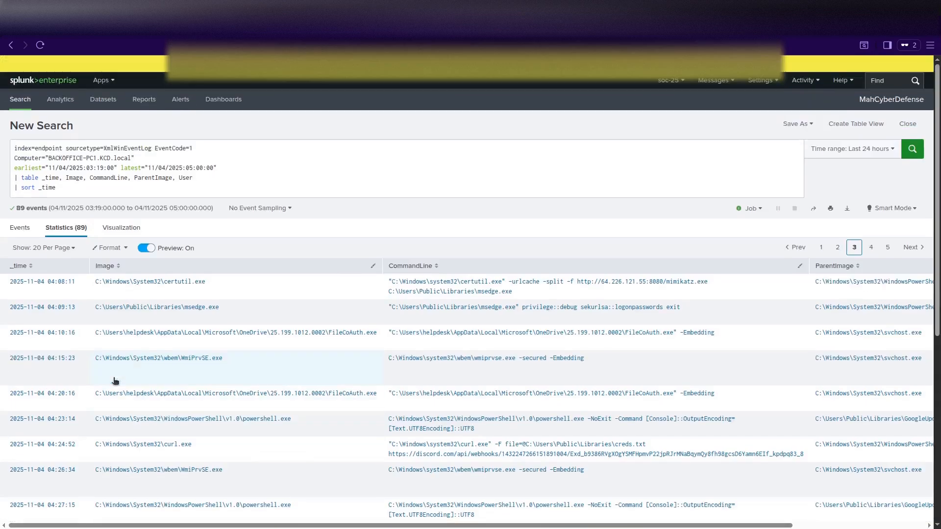
Change the search to EventCode=10, delete the table and sort lines, and run it for 60 events.
click(200, 149)
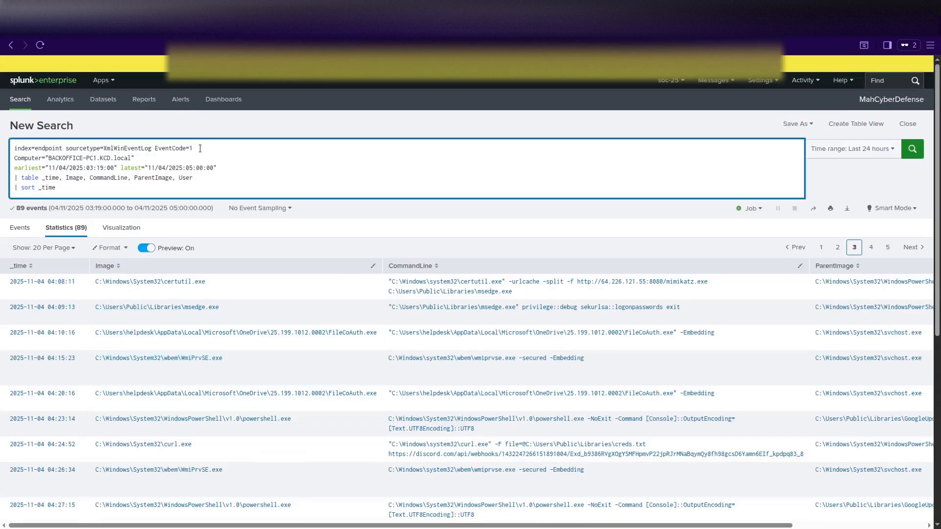
text(0)
click(186, 188)
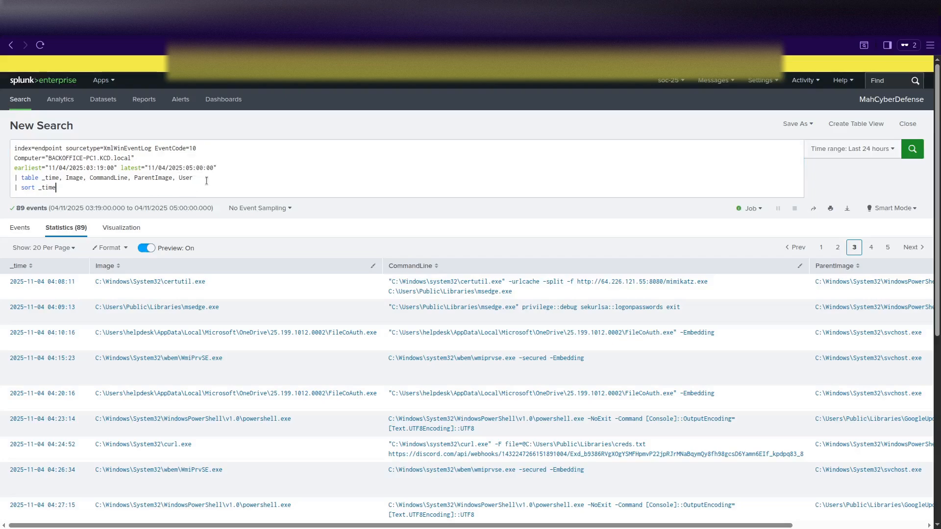
key(shift+Home)
key(shift+Up)
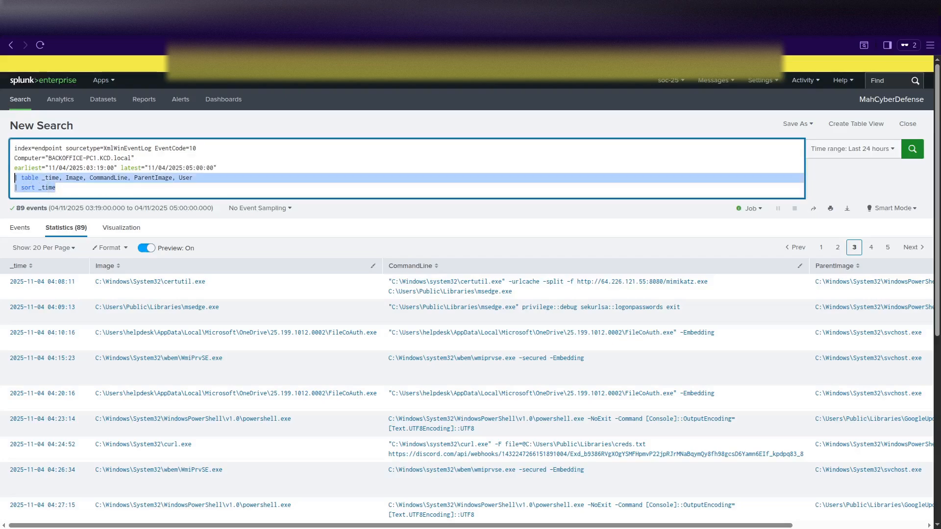
key(BackSpace)
key(BackSpace)
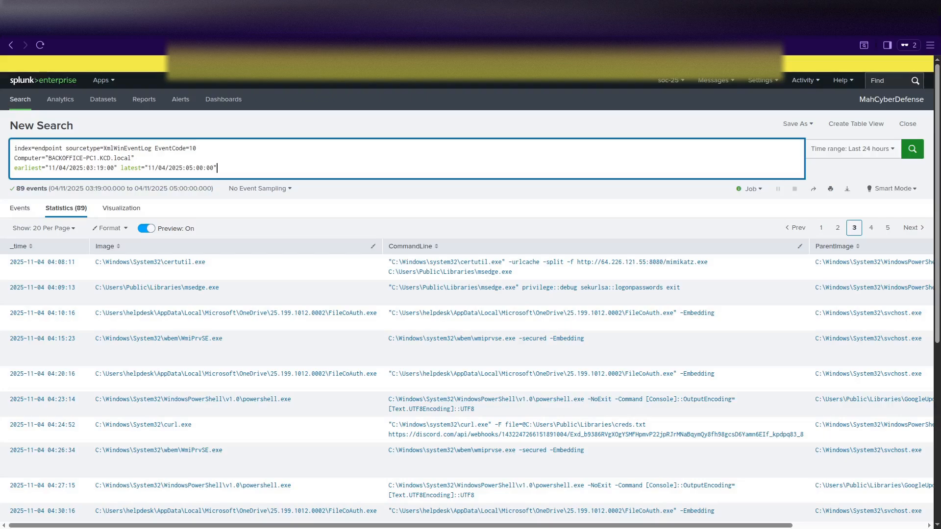
key(Return)
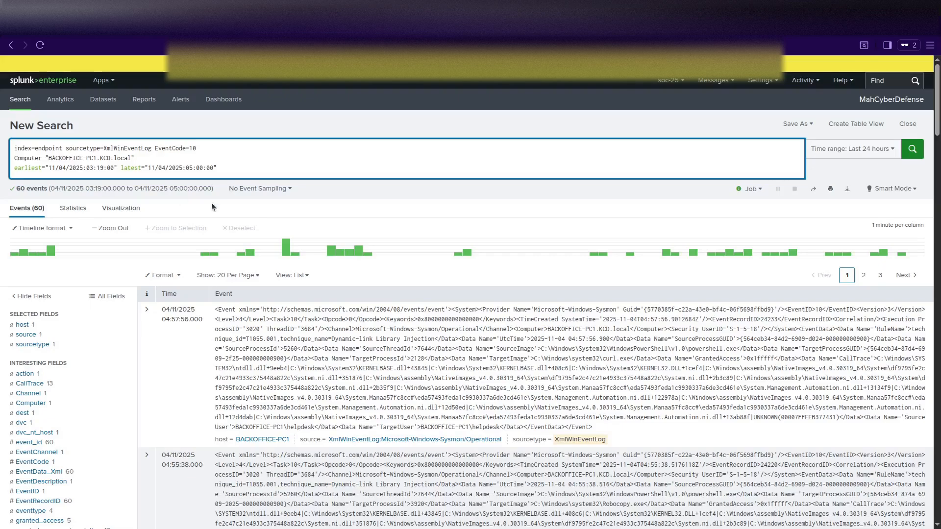
click(248, 171)
key(shift+Return)
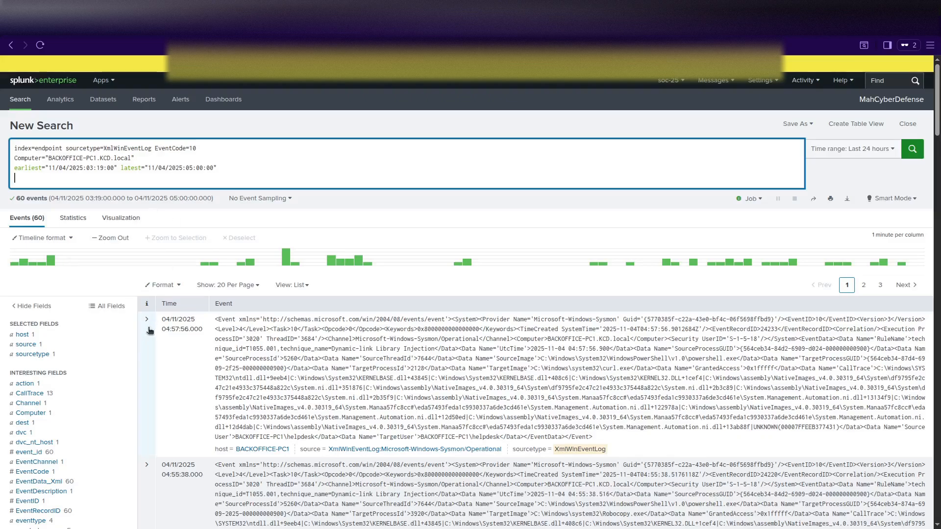
scroll(149, 331, down, 1)
click(147, 274)
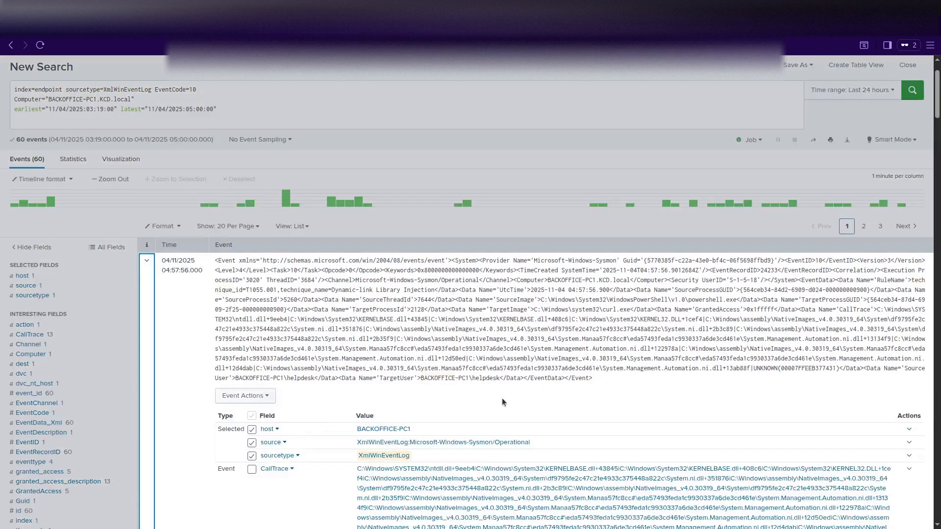
scroll(518, 386, down, 1)
scroll(517, 386, down, 2)
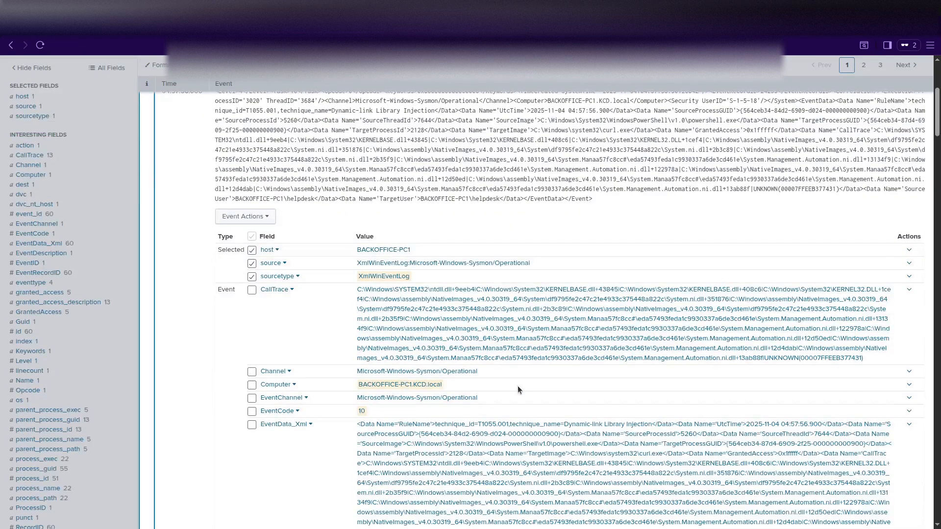
scroll(519, 390, down, 9)
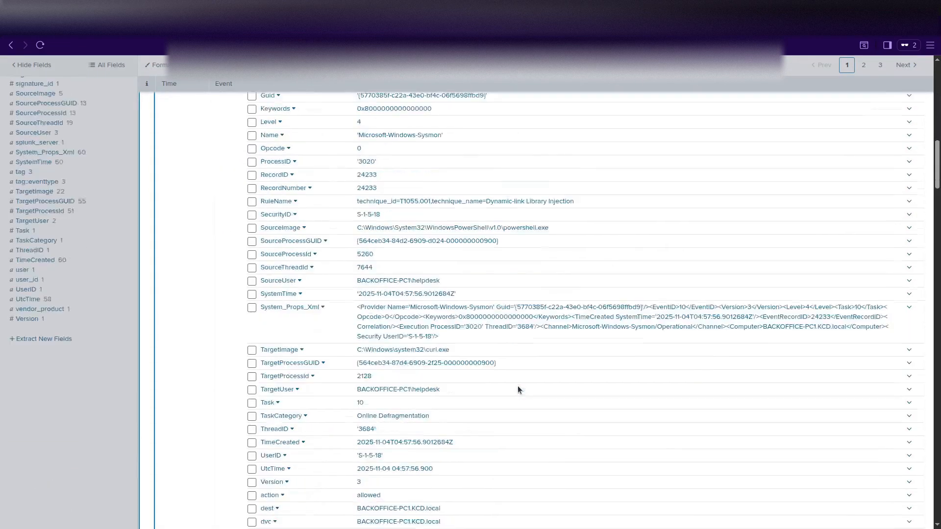
scroll(518, 390, down, 9)
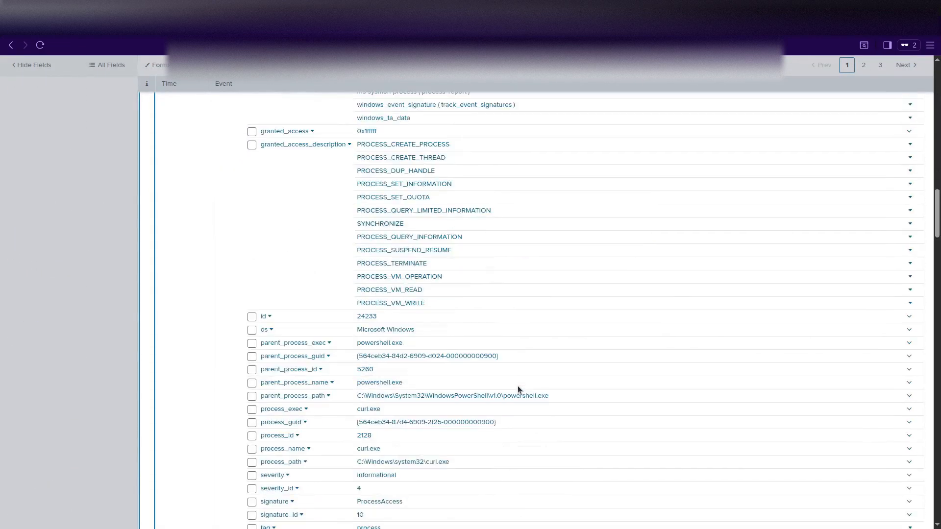
scroll(518, 390, down, 2)
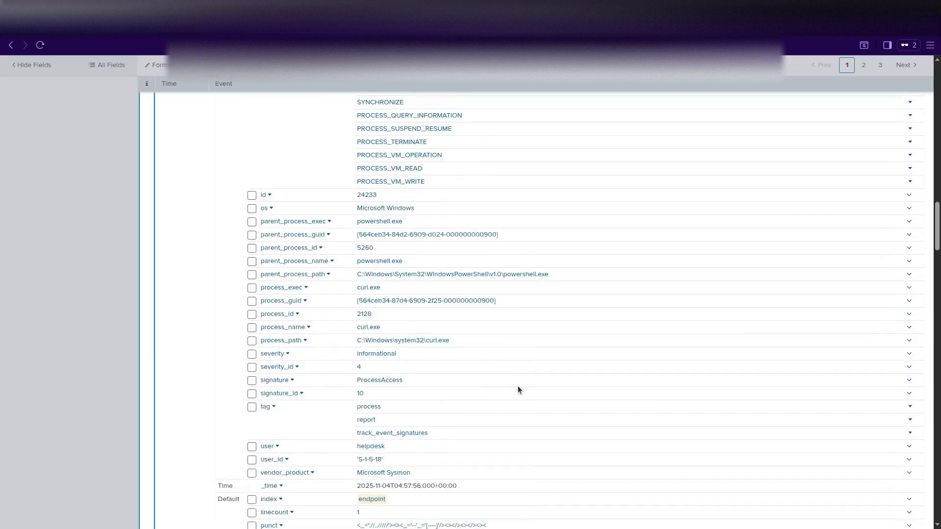
scroll(519, 389, down, 2)
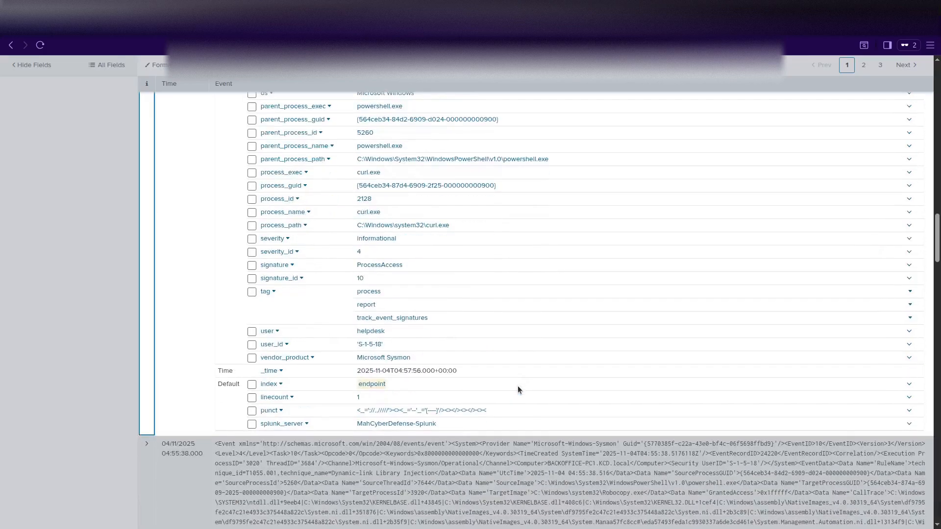
scroll(518, 390, up, 12)
scroll(519, 390, up, 10)
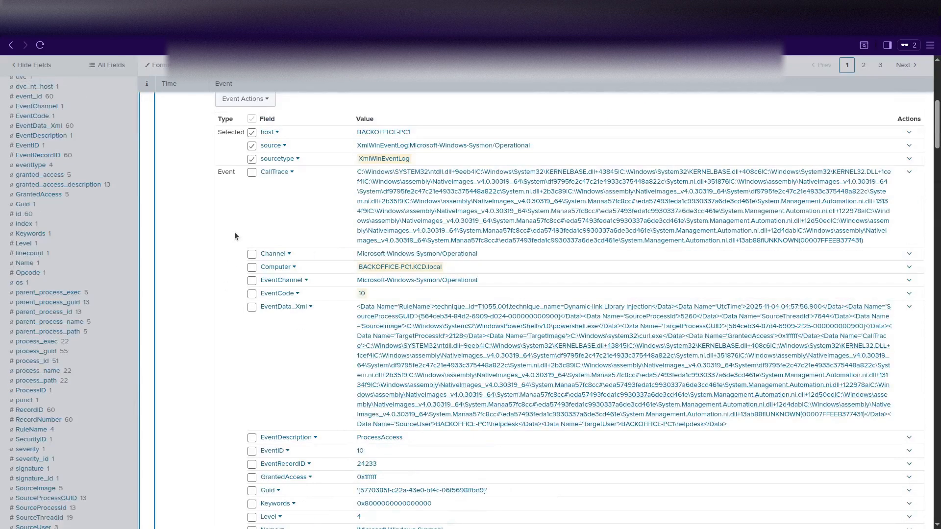
scroll(234, 231, up, 5)
click(147, 262)
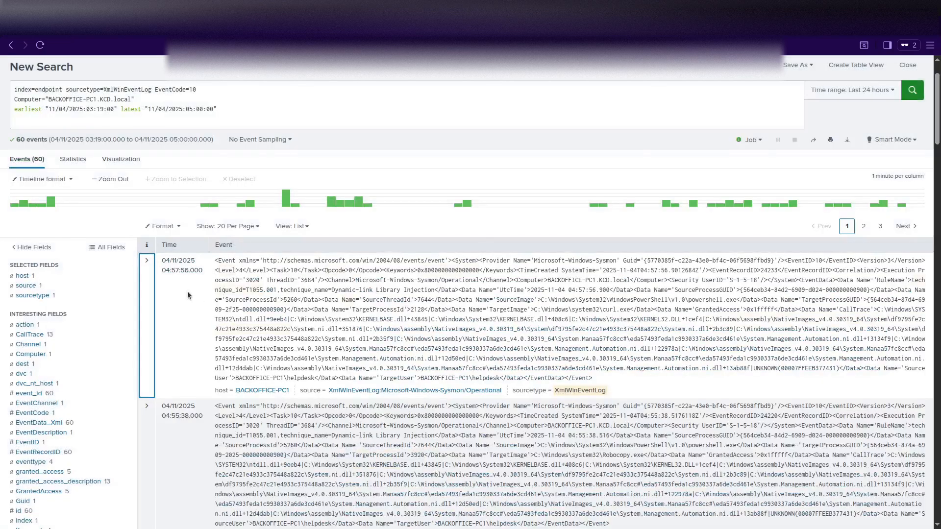
scroll(101, 296, down, 2)
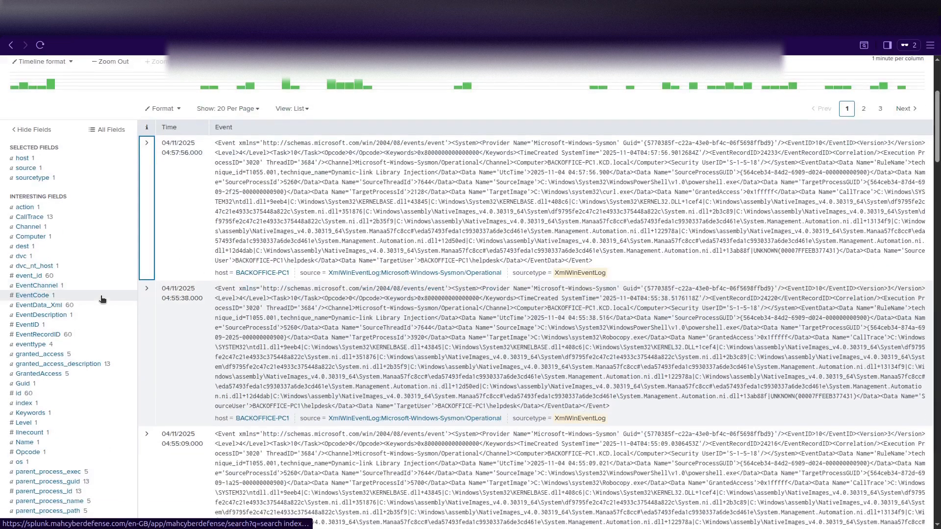
scroll(102, 299, down, 1)
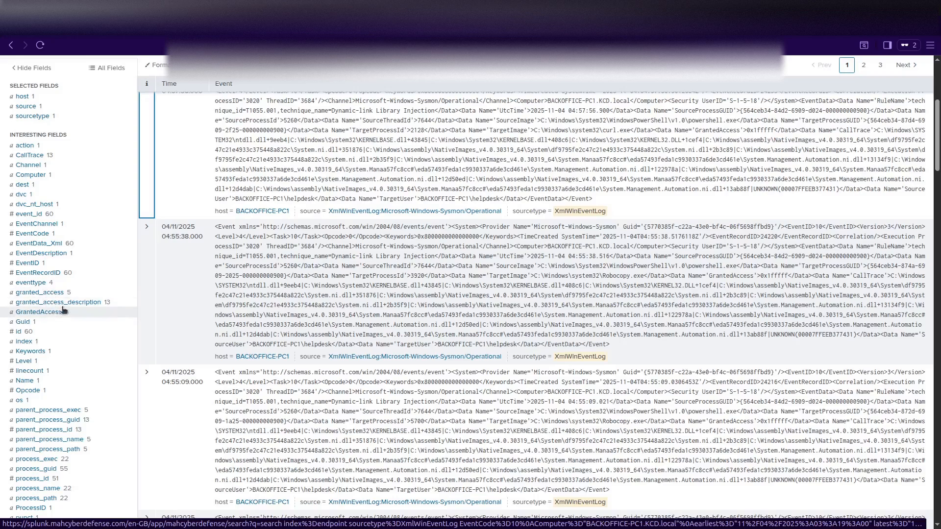
click(63, 312)
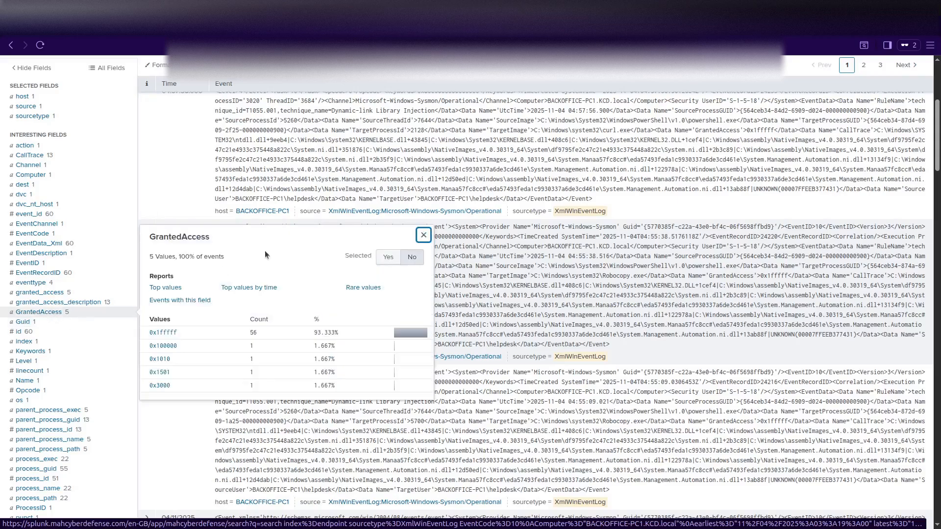
drag(149, 237, 210, 237)
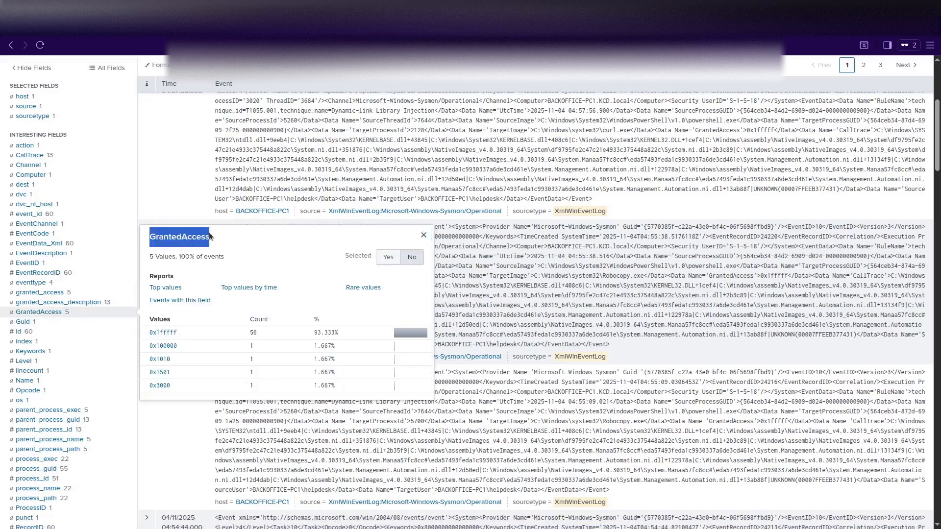
scroll(196, 256, up, 5)
click(121, 183)
scroll(119, 181, down, 5)
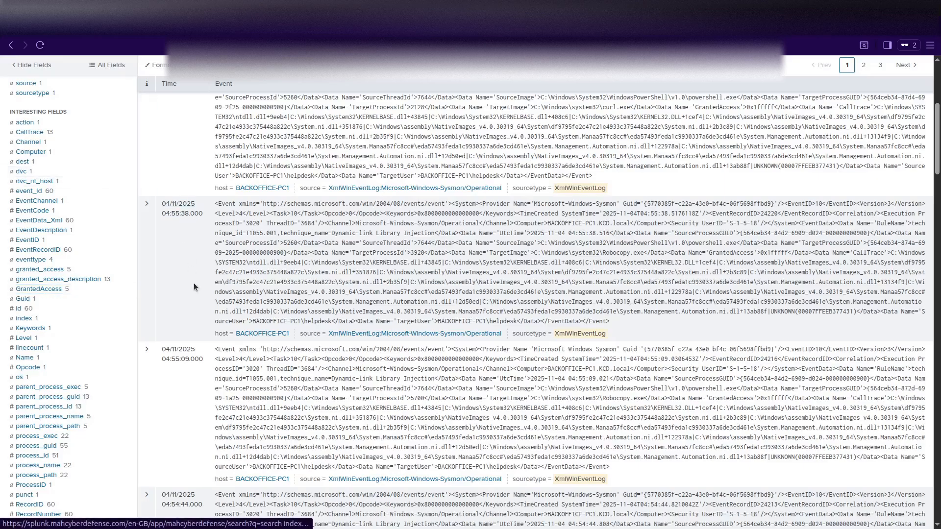
scroll(193, 284, up, 5)
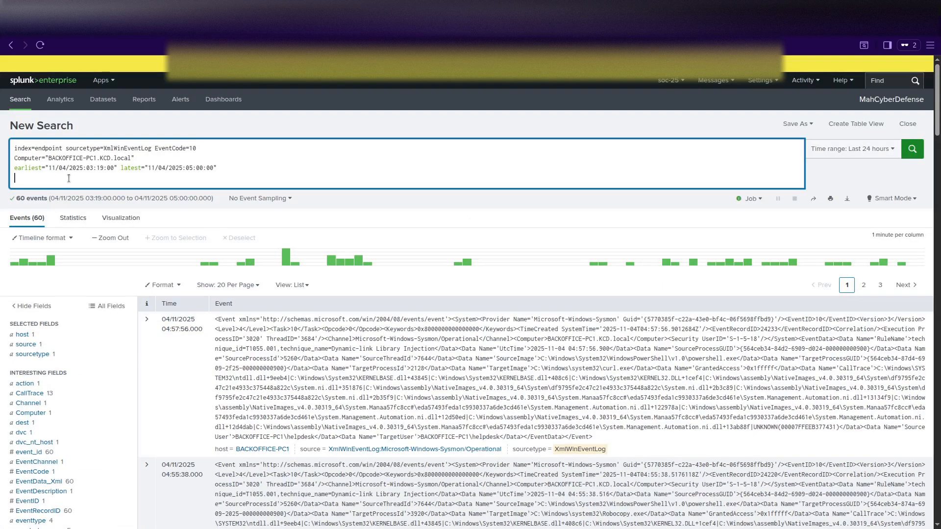
scroll(42, 385, down, 3)
scroll(42, 385, down, 3)
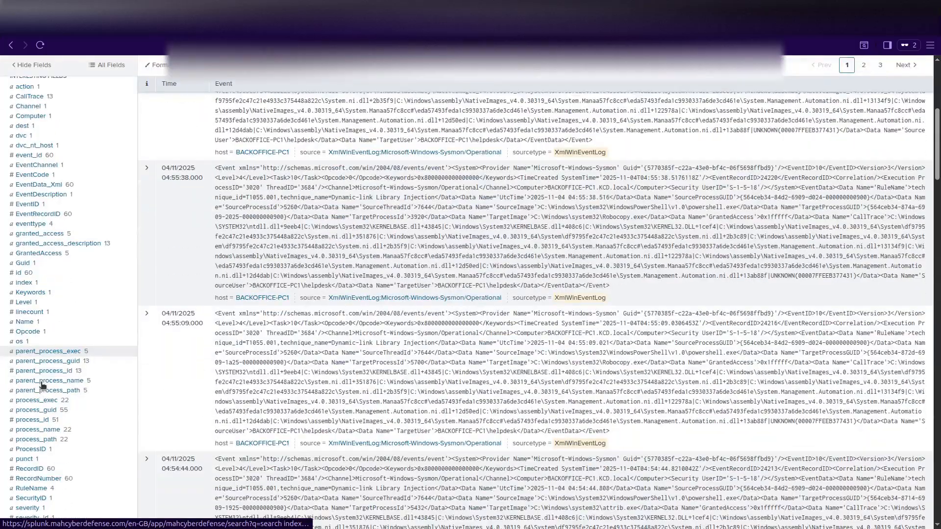
scroll(98, 393, down, 2)
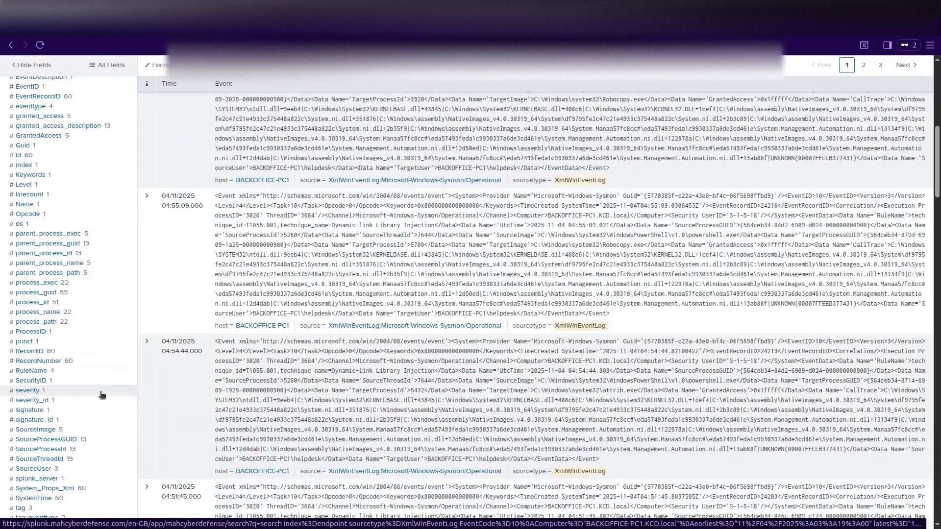
scroll(101, 394, up, 3)
scroll(102, 395, down, 3)
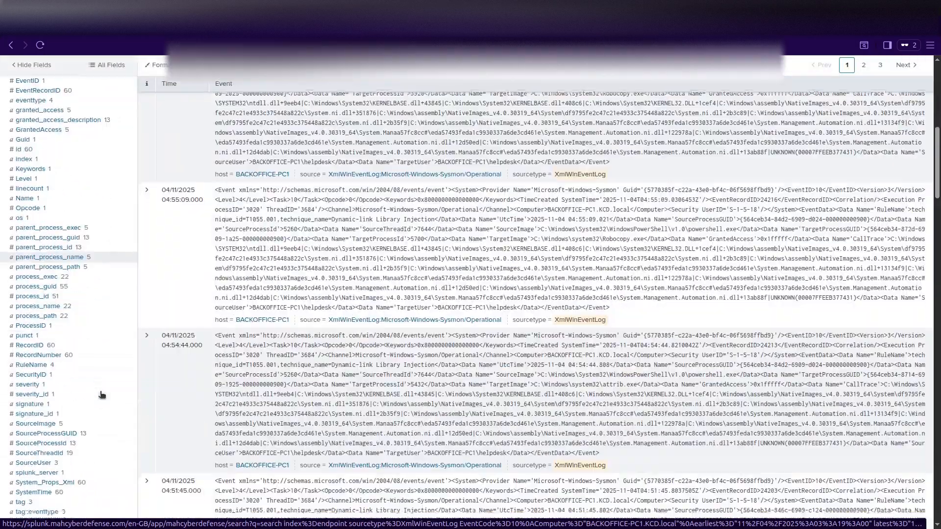
scroll(101, 395, down, 3)
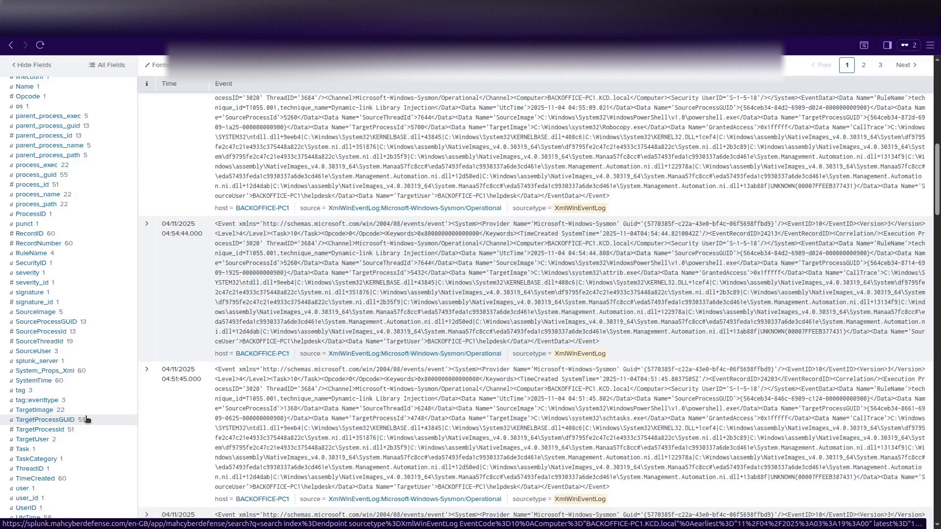
scroll(87, 419, down, 3)
scroll(87, 419, up, 3)
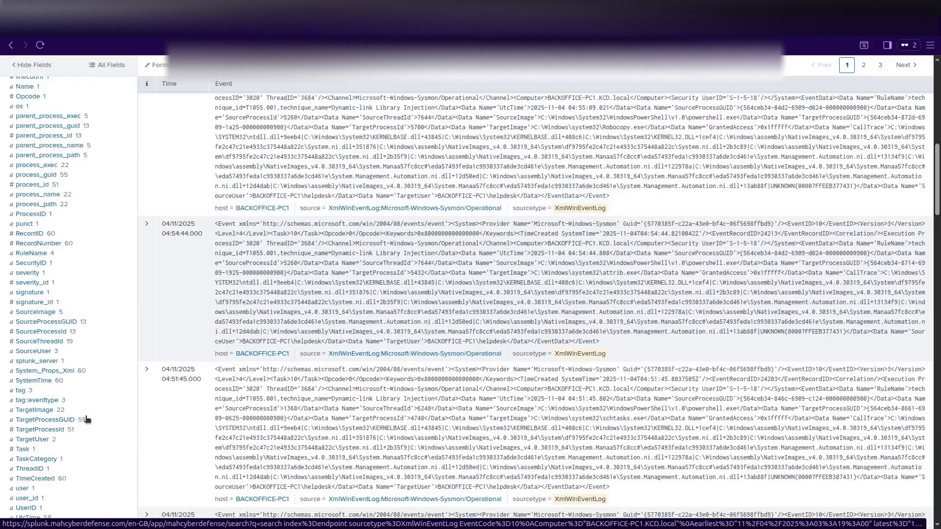
scroll(87, 419, down, 2)
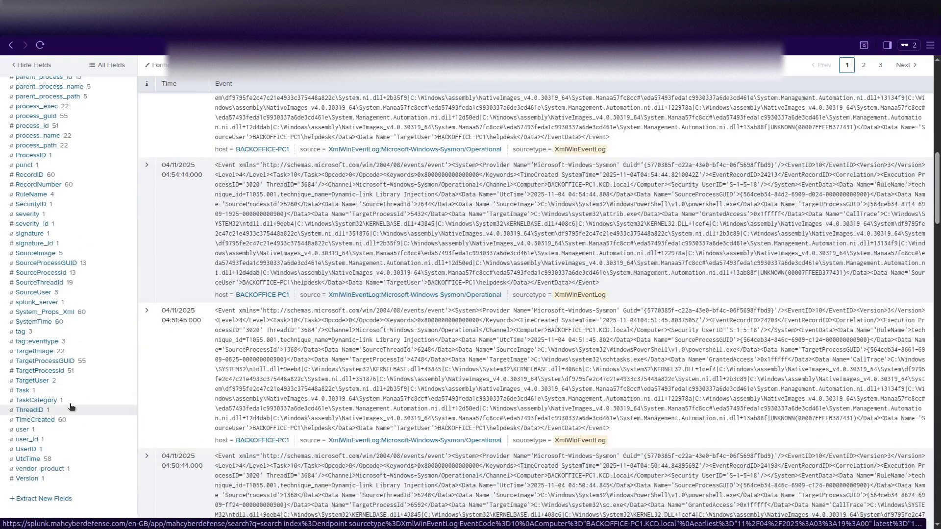
click(32, 351)
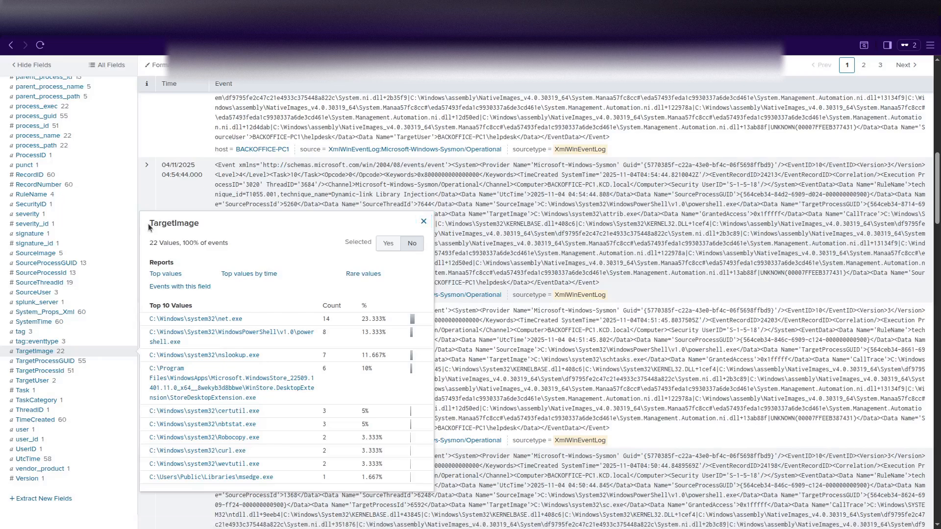
drag(148, 227, 203, 229)
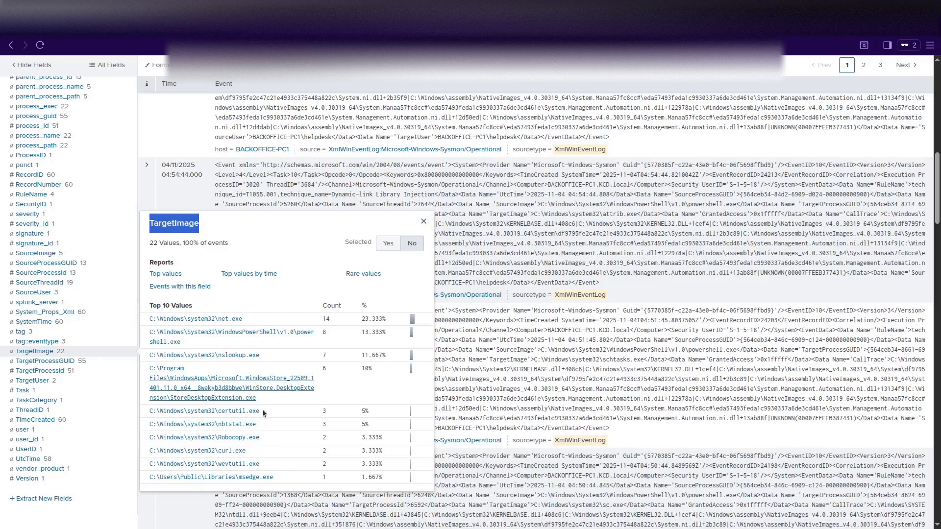
scroll(223, 362, up, 11)
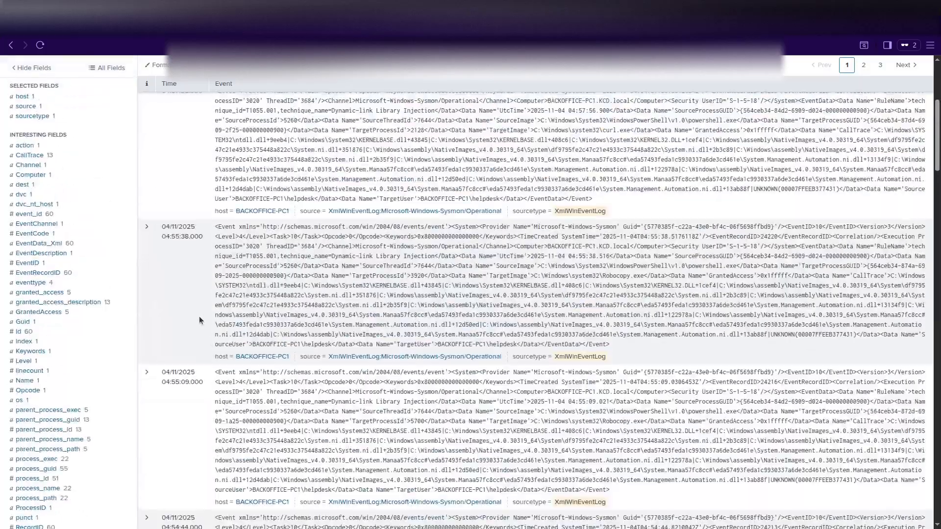
scroll(63, 193, down, 11)
scroll(151, 235, up, 11)
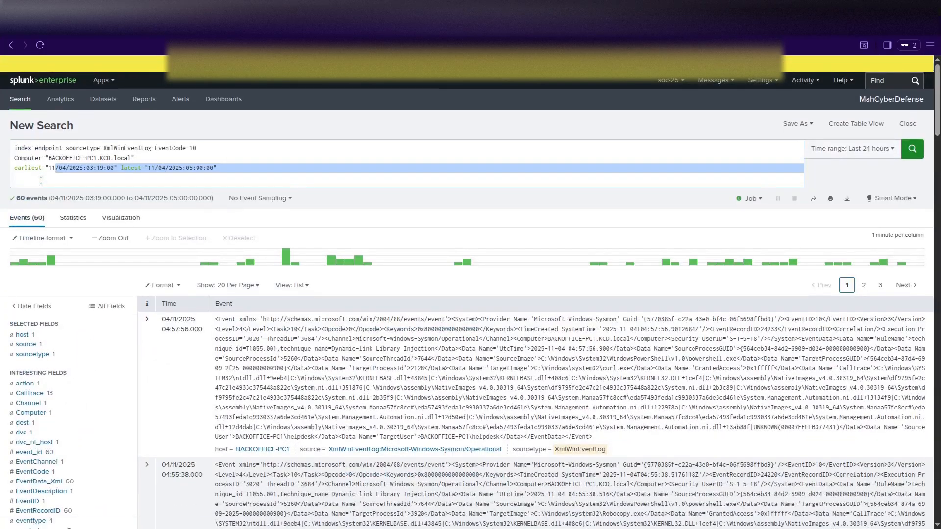
Add TargetImage="*lsass.exe" to the EventCode=10 query and run it, leaving one msedge.exe event.
click(40, 181)
text(TargetImage)
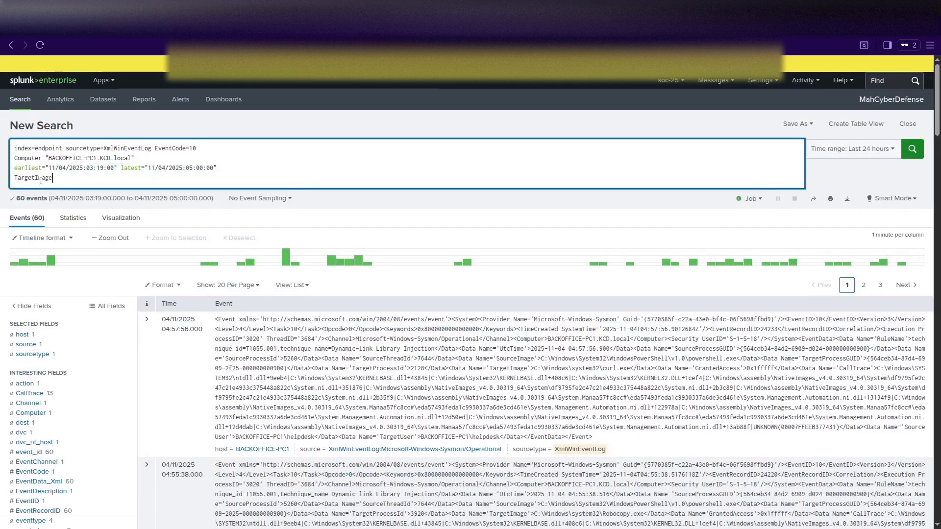
text(=)
text("*lsass.exe")
key(Return)
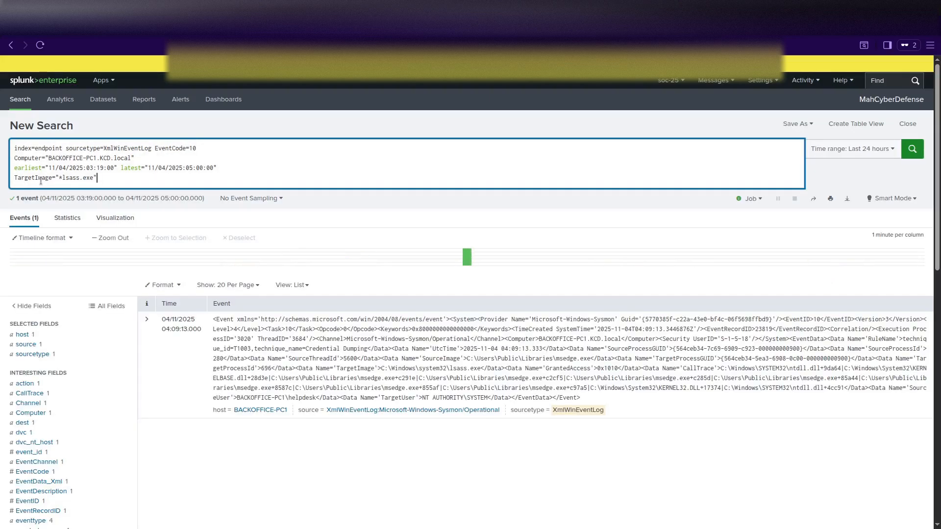
scroll(99, 361, down, 2)
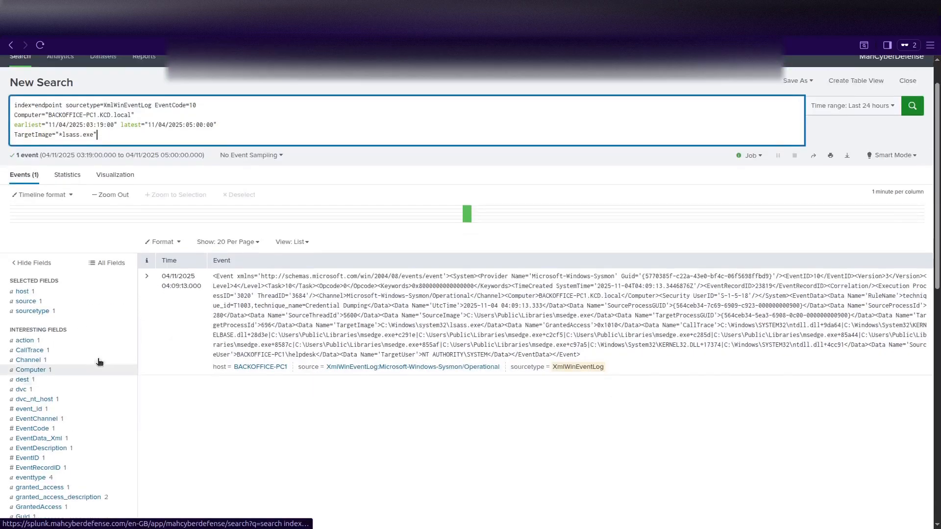
scroll(99, 361, up, 2)
key(shift+Return)
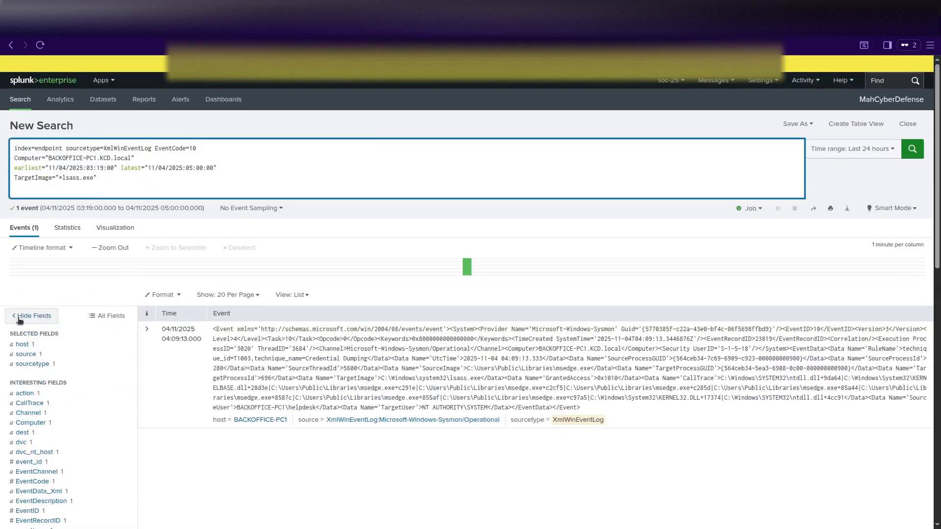
scroll(75, 353, down, 5)
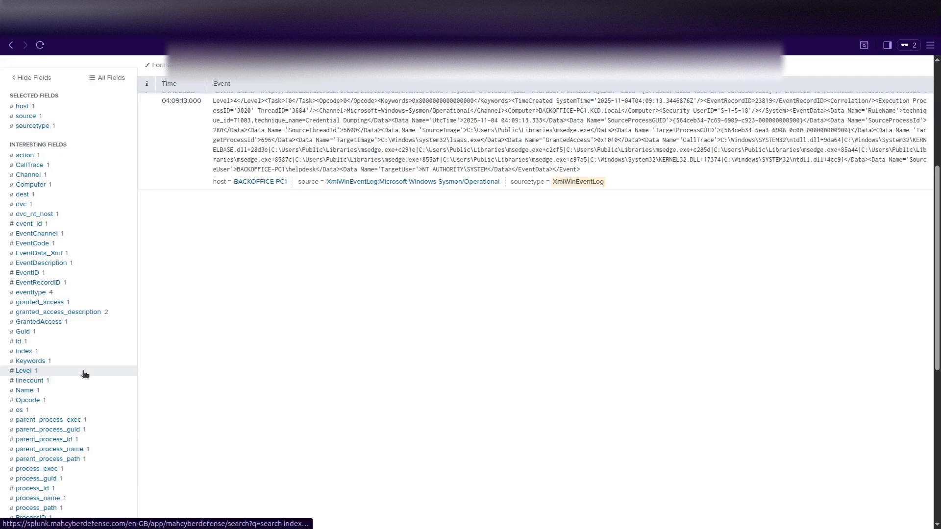
scroll(84, 374, down, 5)
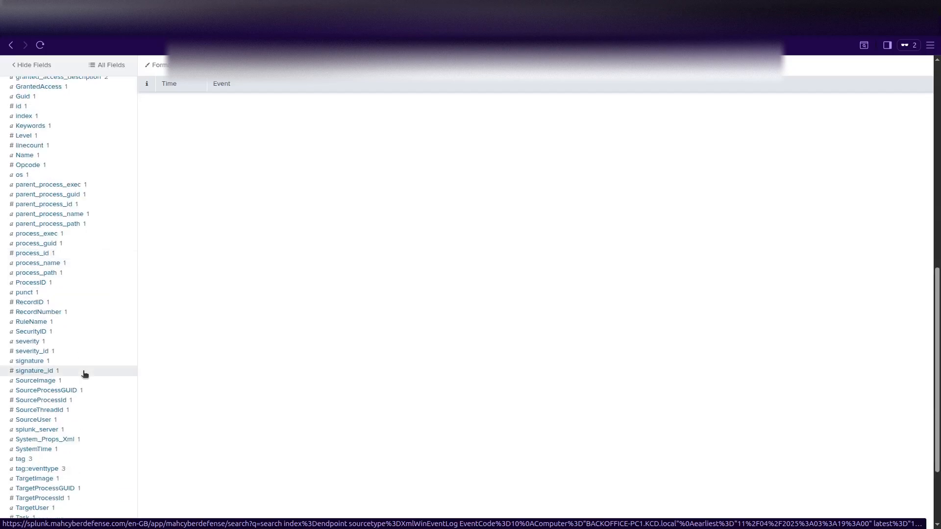
click(44, 384)
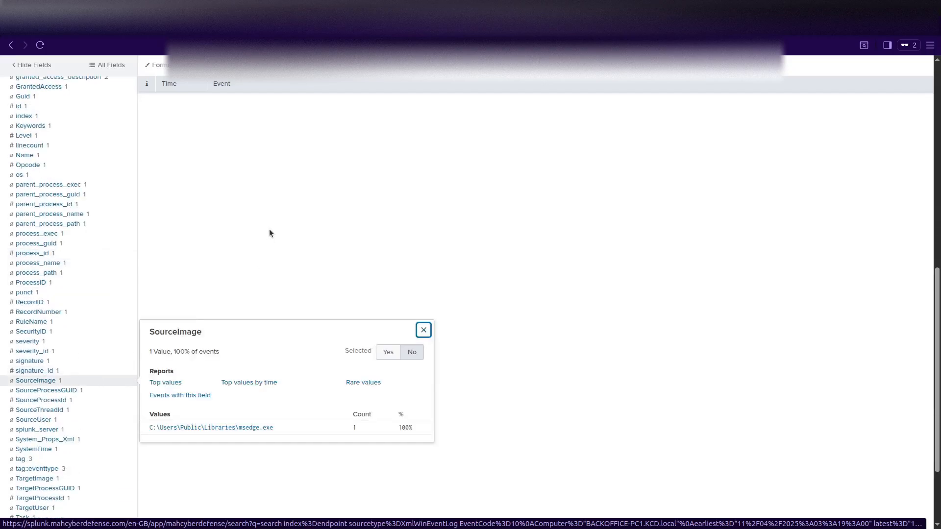
drag(148, 337, 209, 339)
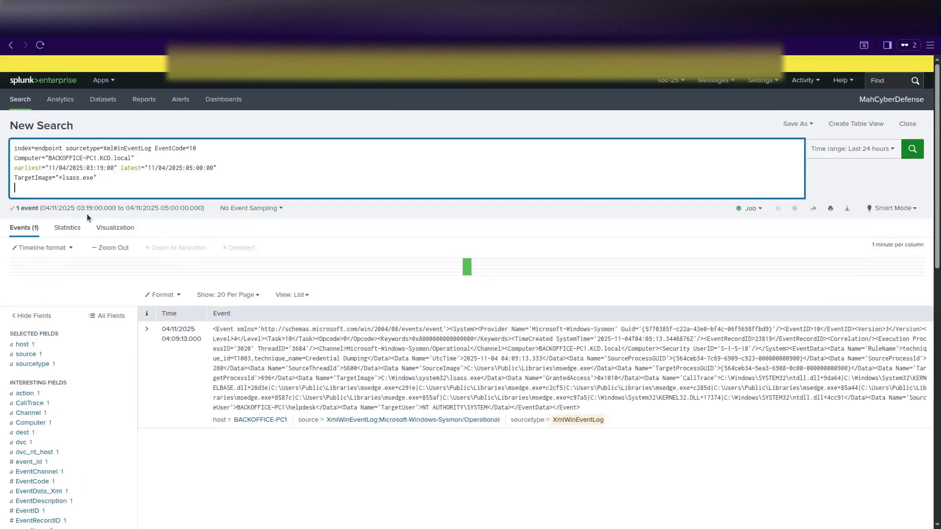
Append '| table _time, SourceImage, TargetImage, GrantedAccess' and '| sort _time', run it, and correct the field spelling.
text(| )
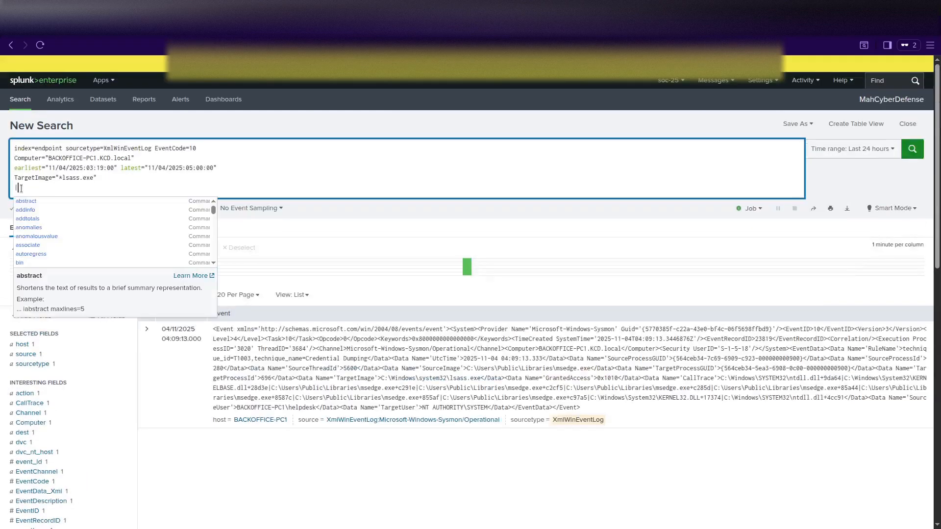
text(table)
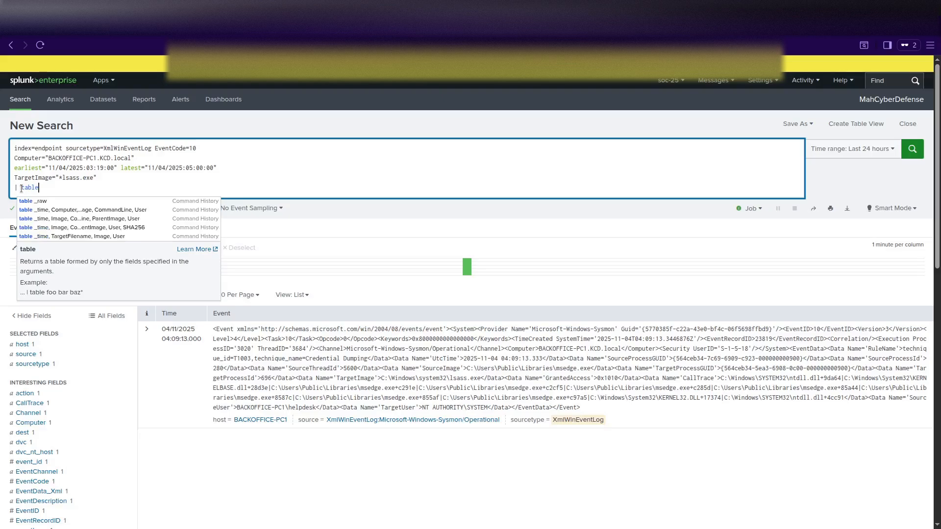
text( _time)
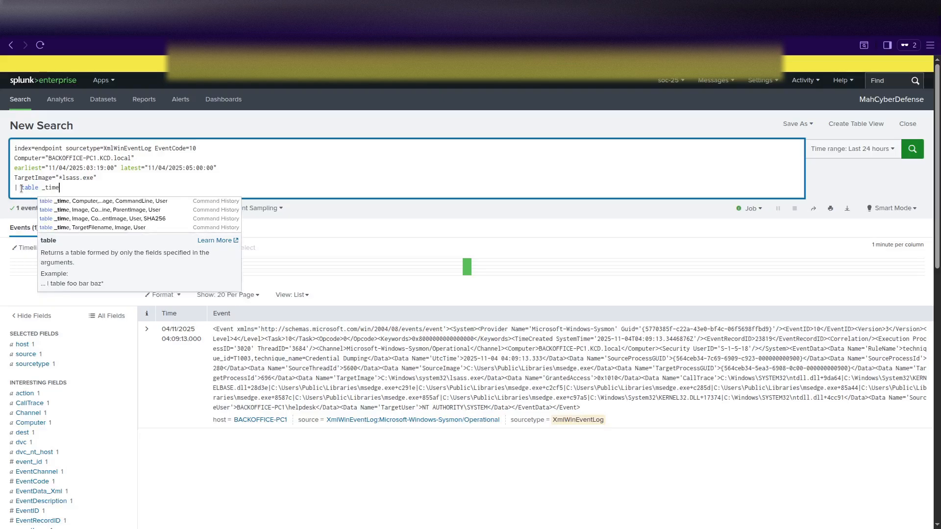
text(, Source)
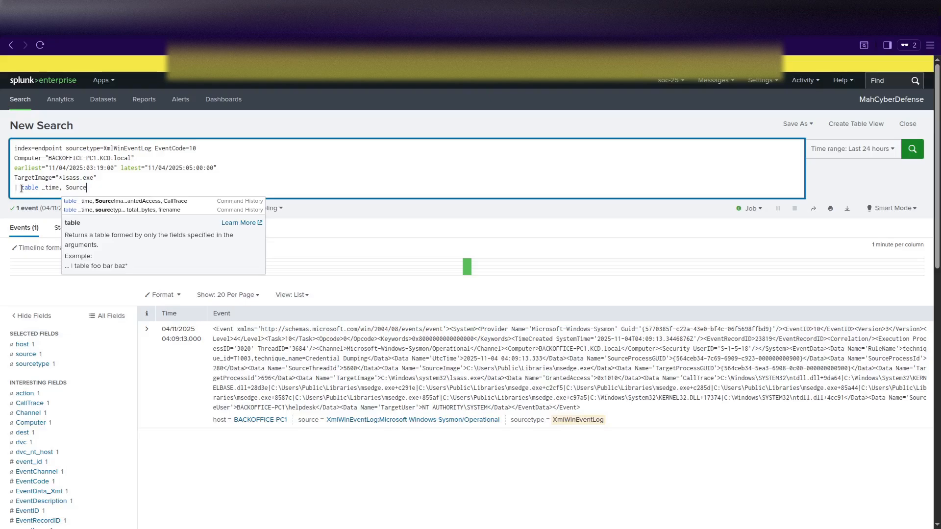
text(Image,)
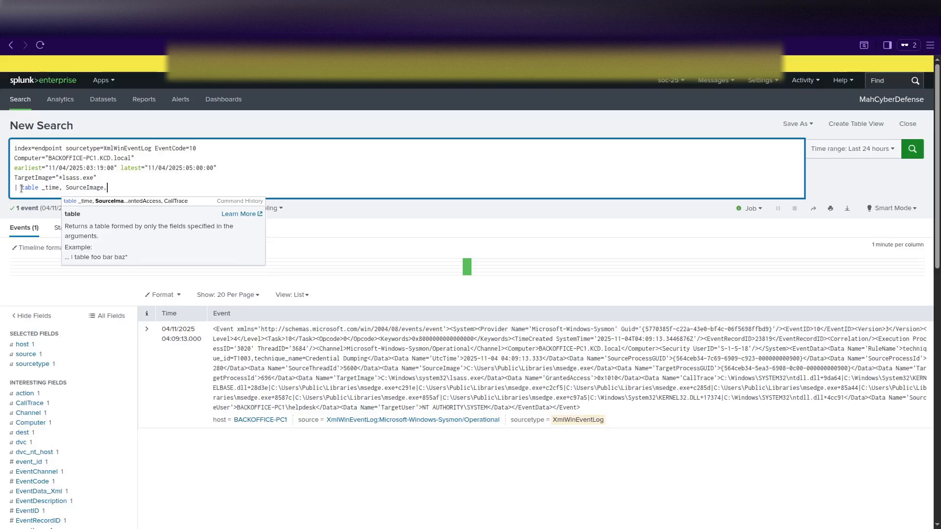
text( Targe)
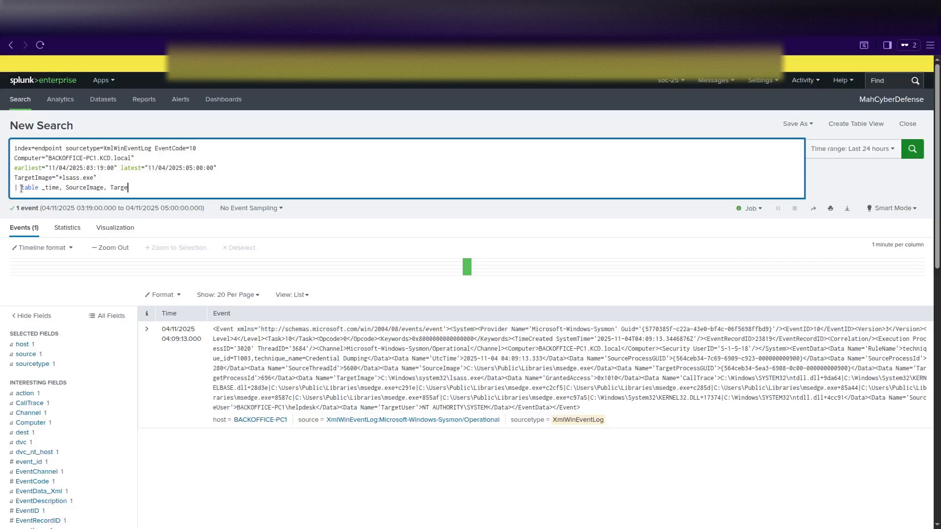
text(tImage)
text(, Grant)
text(edAccess)
key(shift+Return)
text(|)
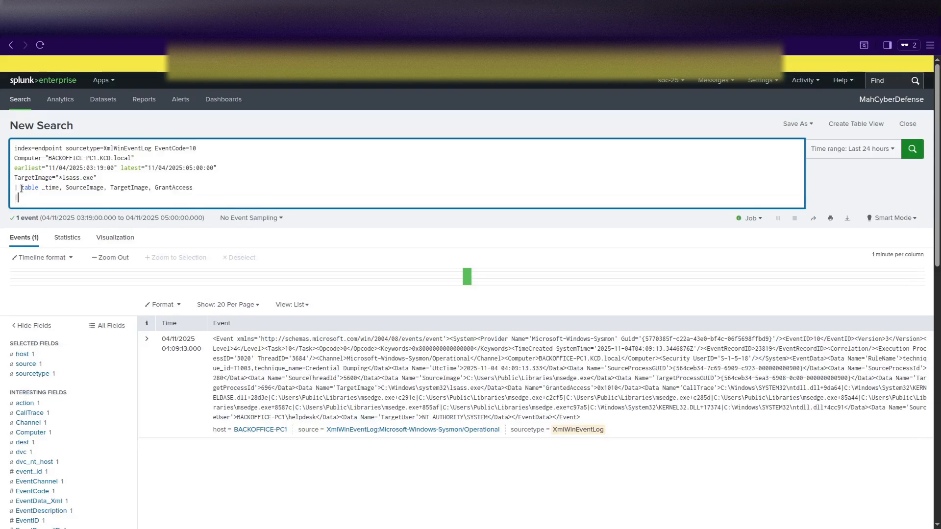
text(soer)
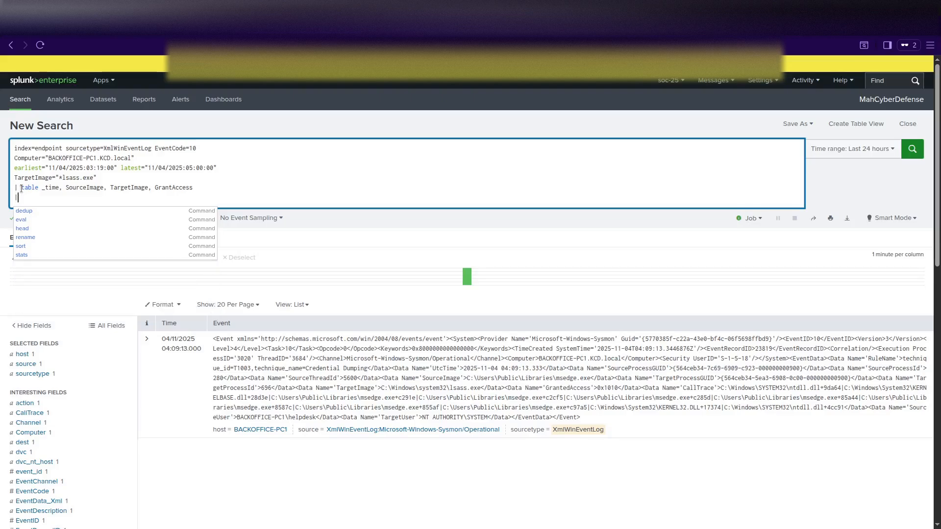
key(BackSpace)
key(BackSpace)
text(rt )
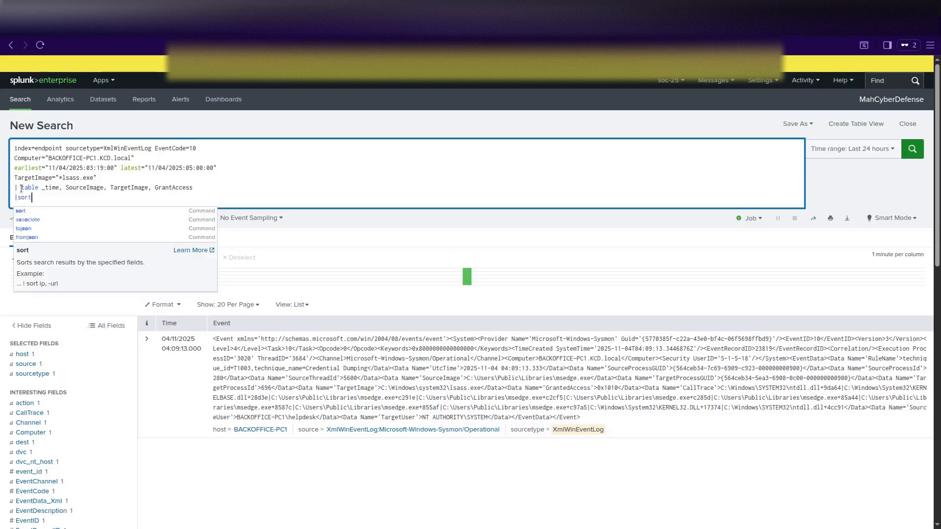
text(_time)
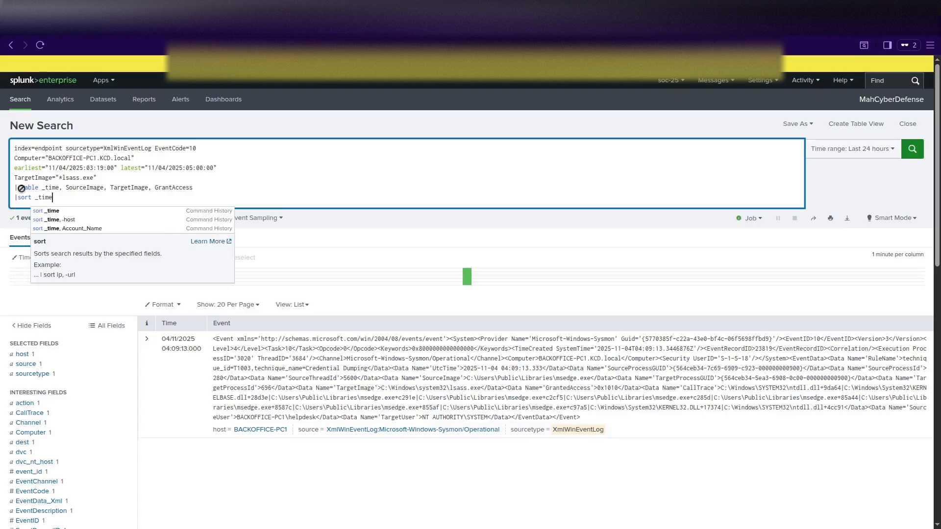
key(Return)
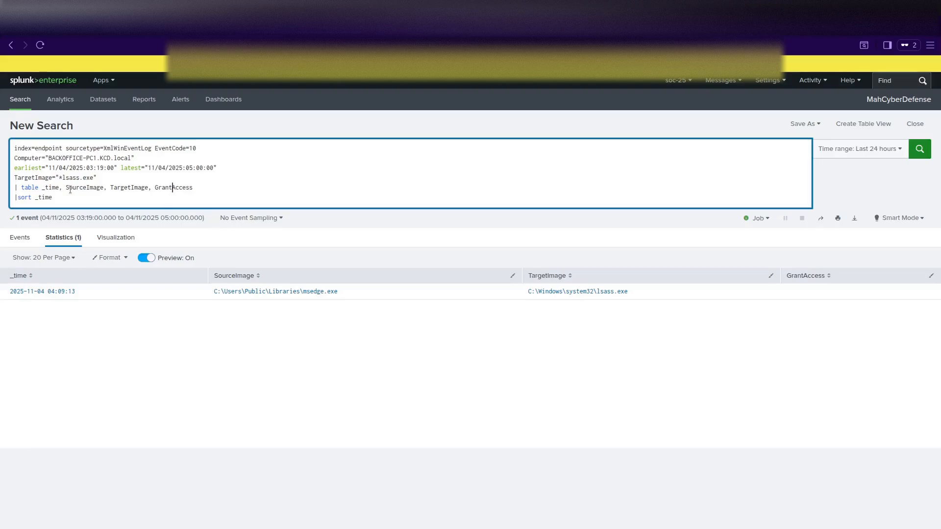
text(ed)
key(Return)
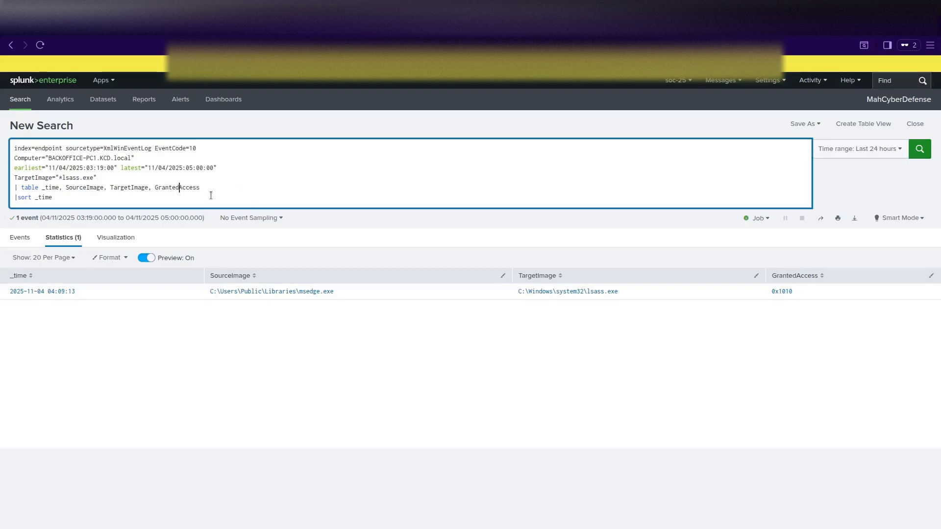
click(121, 202)
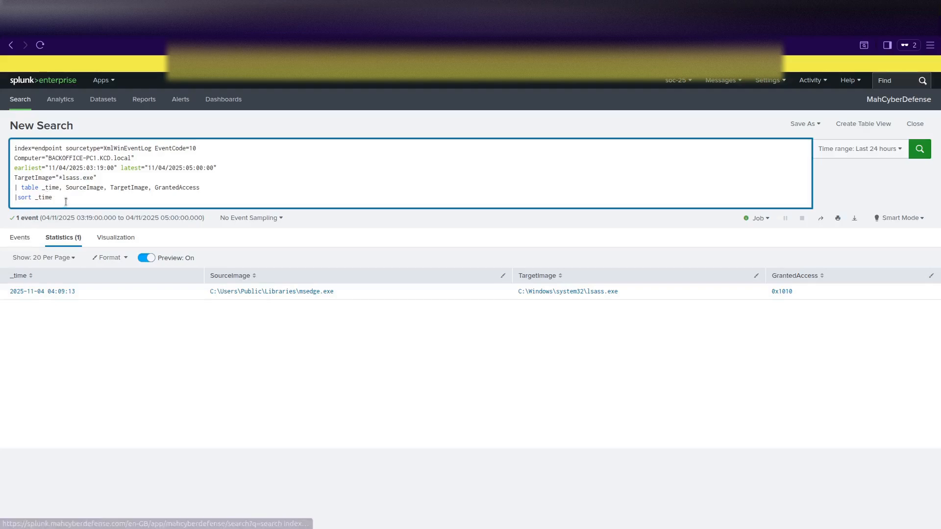
drag(61, 198, 7, 193)
key(ctrl+c)
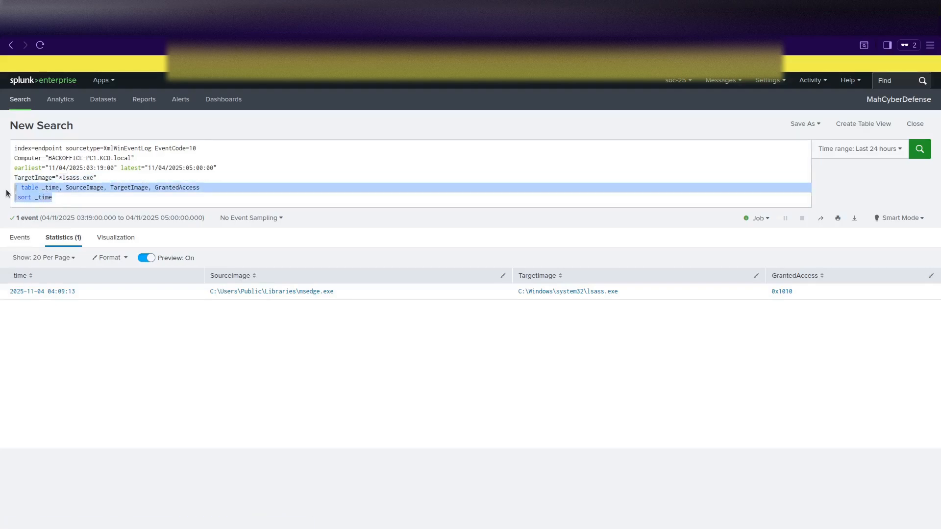
key(BackSpace)
key(BackSpace)
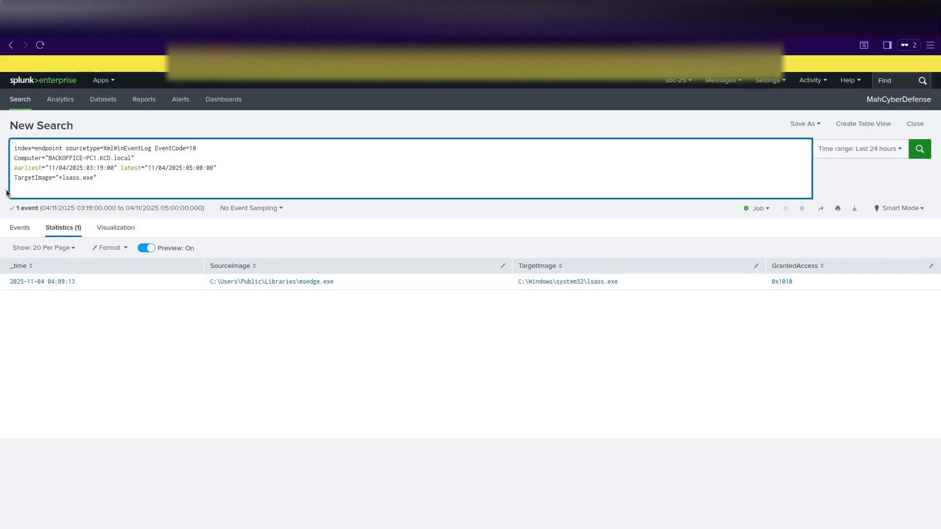
key(Return)
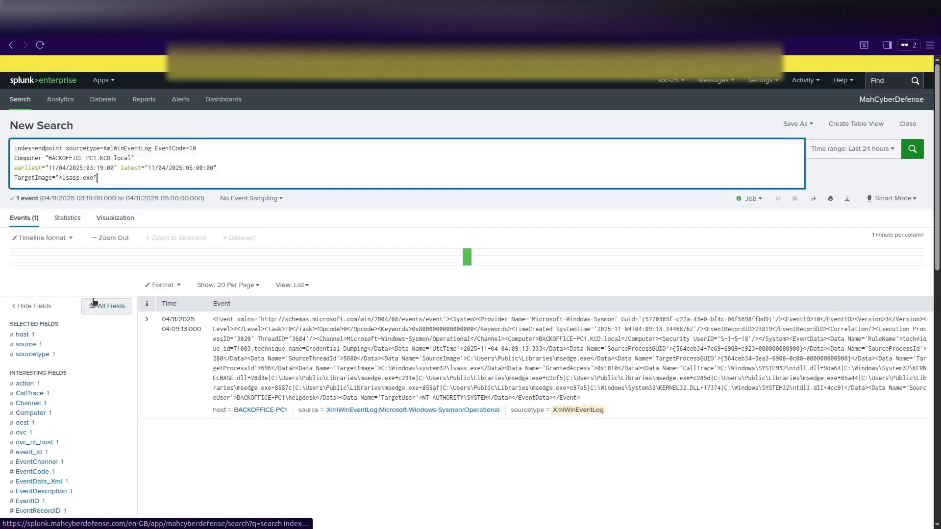
scroll(93, 301, down, 5)
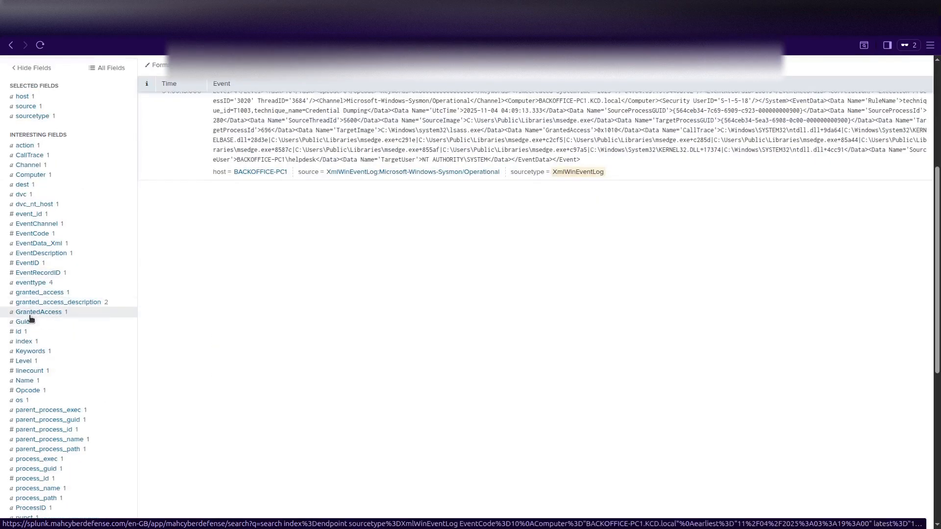
scroll(101, 319, up, 5)
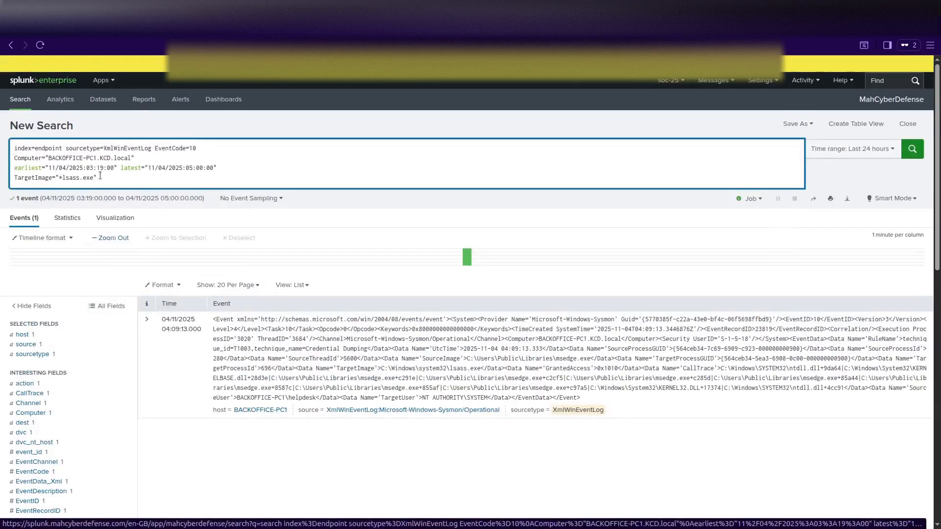
key(shift+Return)
key(ctrl+v)
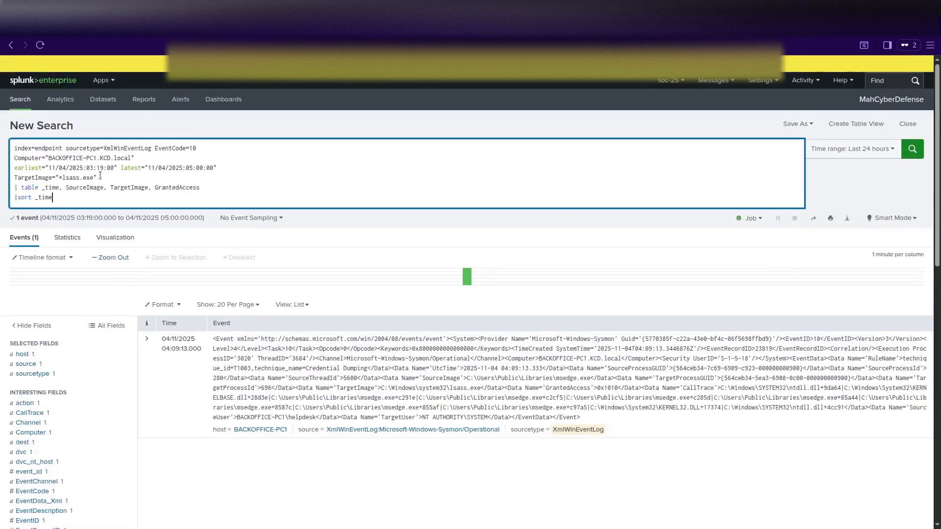
key(Return)
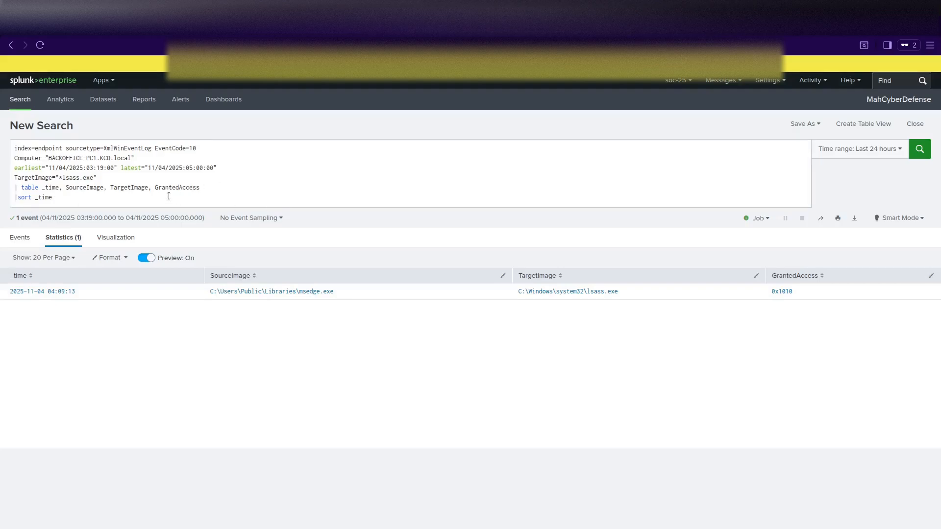
drag(149, 197, 14, 148)
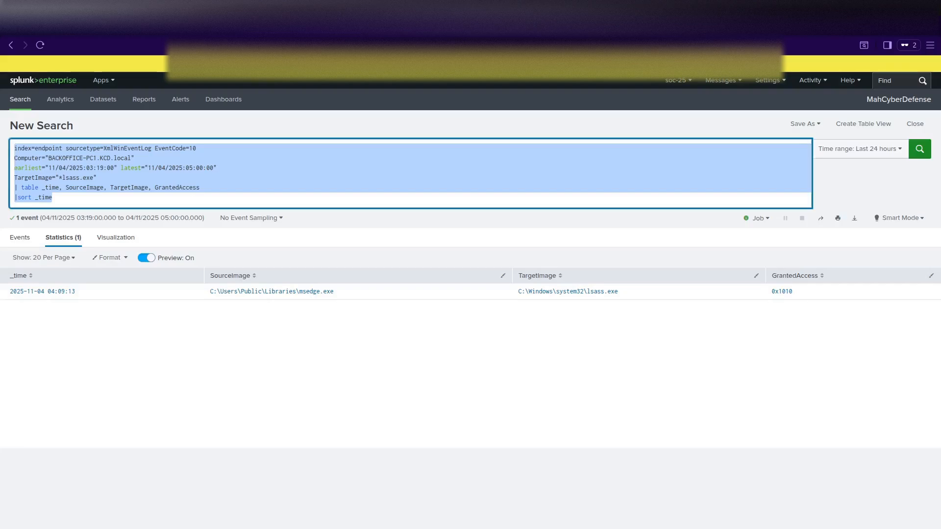
Paste the EventCode=1 search with table and sort for 04:20–05:00 and run it, returning 45 events.
text(index=endpoint sourcetype=XmlWinEventLog EventCode=1 Computer="BACKOFFICE-PC1.KCD.local" earliest="11/04/2025:04:20:00" latest="11/04/2025:05:00:00" | table _time, Image, CommandLine, ParentImage, User | sort _time)
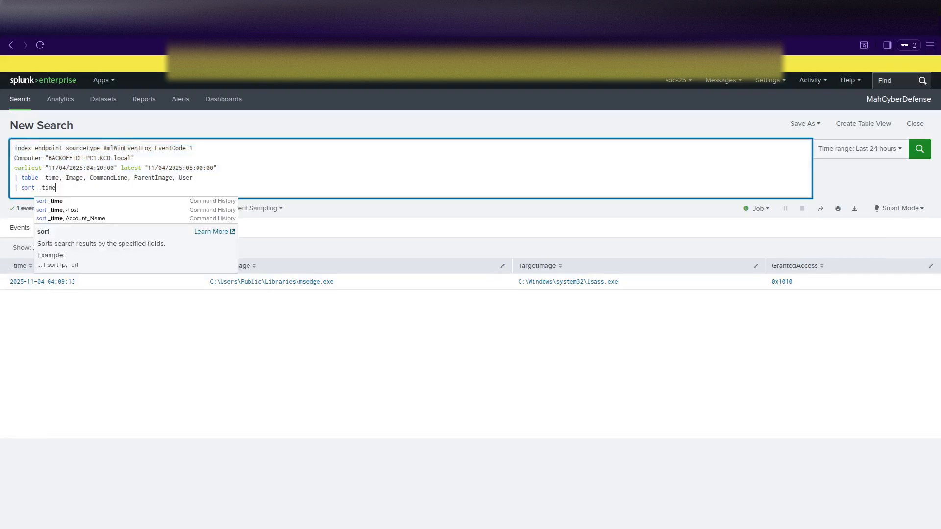
key(Return)
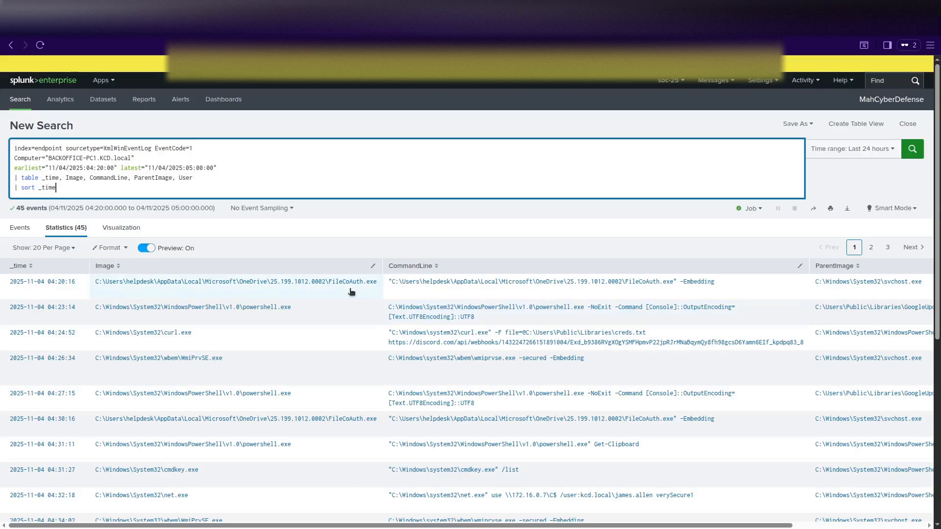
scroll(354, 292, down, 1)
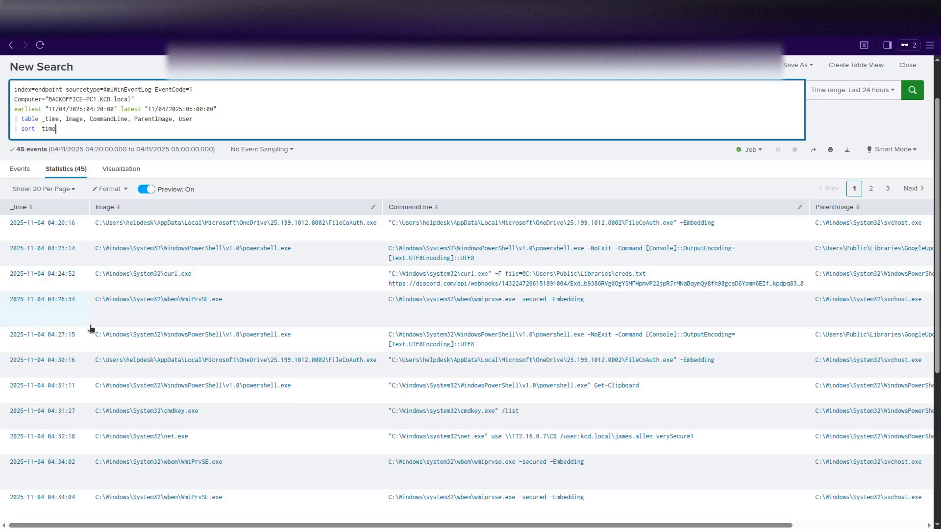
scroll(235, 329, down, 3)
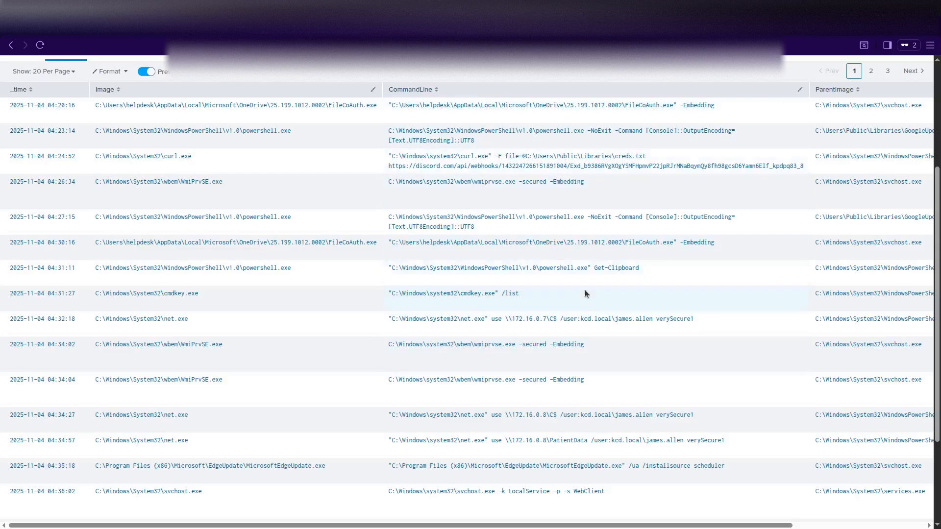
scroll(458, 355, down, 1)
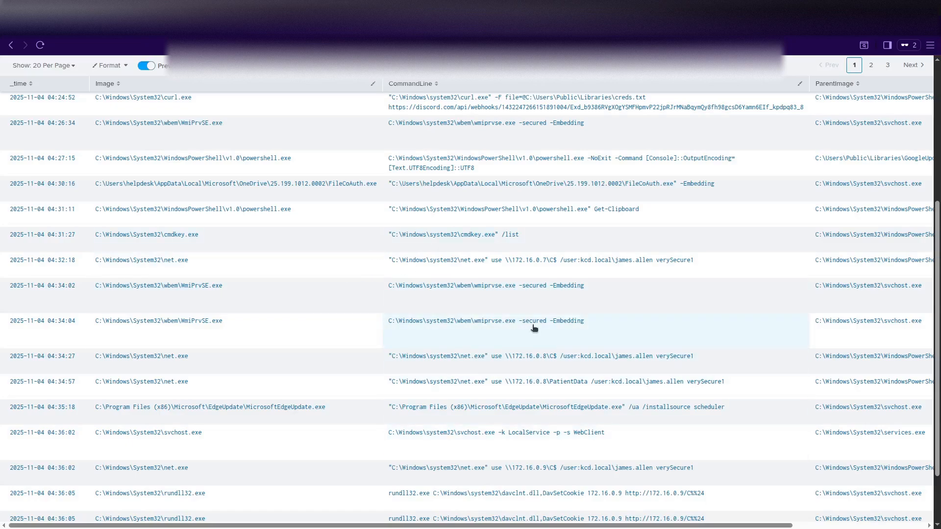
scroll(422, 370, down, 1)
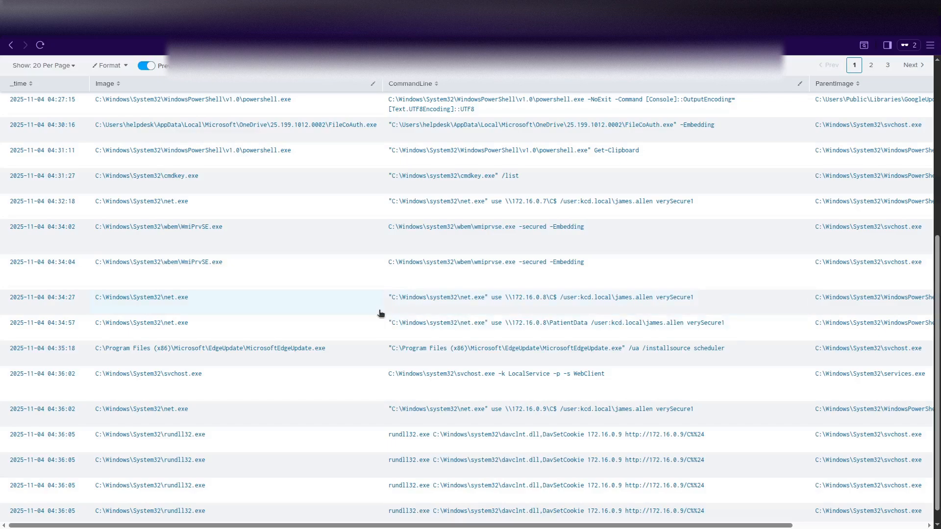
Finish scrolling page 1 of the process-creation results and switch to page 2.
scroll(381, 313, down, 1)
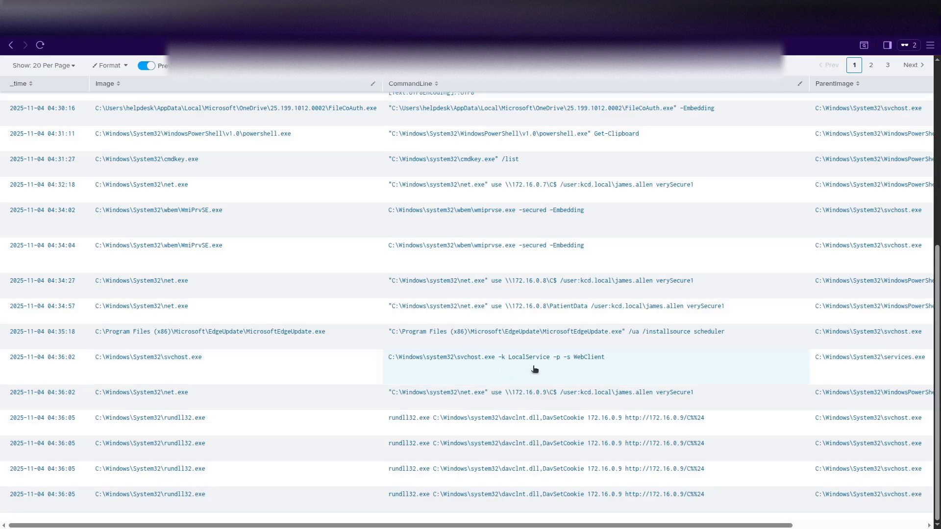
scroll(781, 527, right, 5)
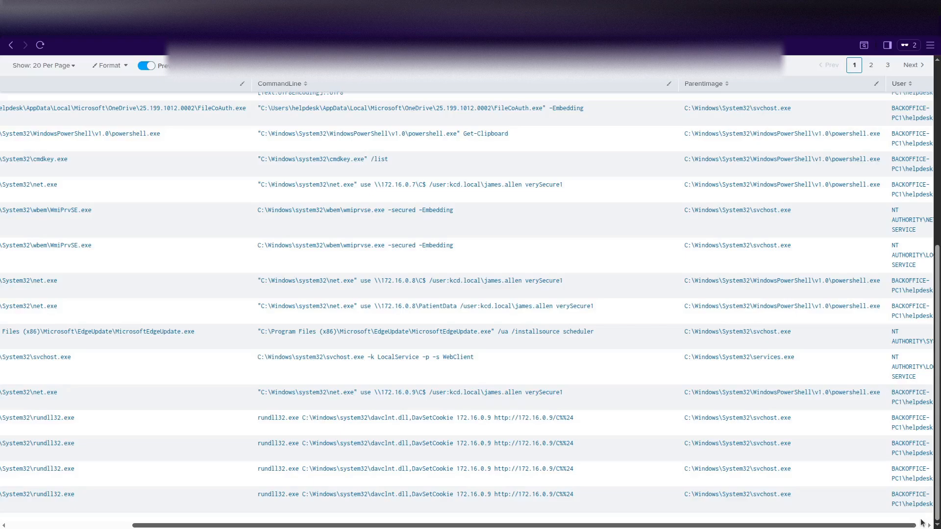
scroll(596, 488, left, 5)
click(871, 65)
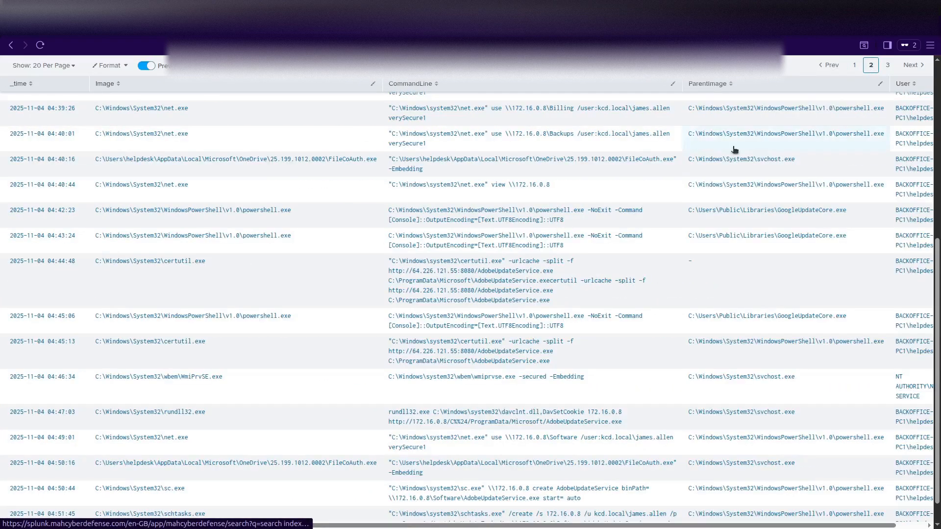
Scroll through page 2, showing sc.exe creating AdobeUpdateService and schtasks adding AdobeUpdateTask.
scroll(539, 273, up, 5)
scroll(573, 323, down, 1)
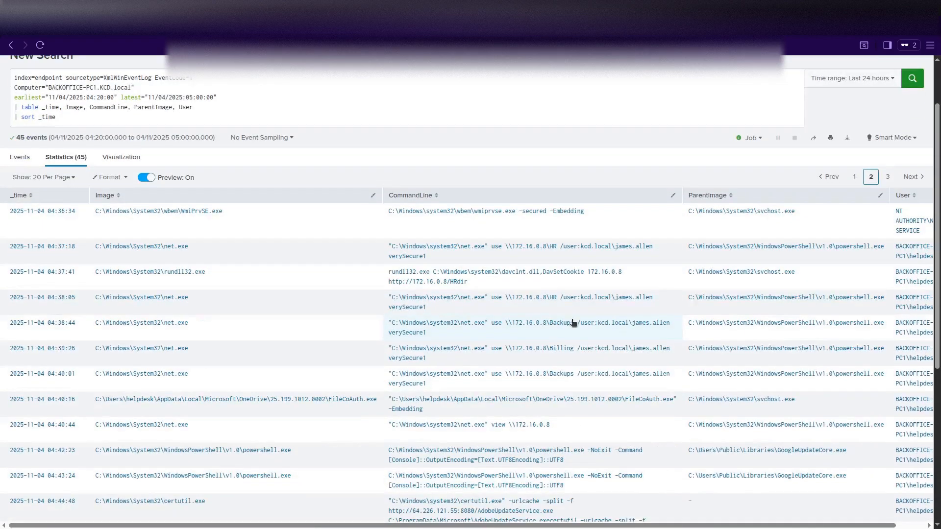
scroll(573, 323, down, 1)
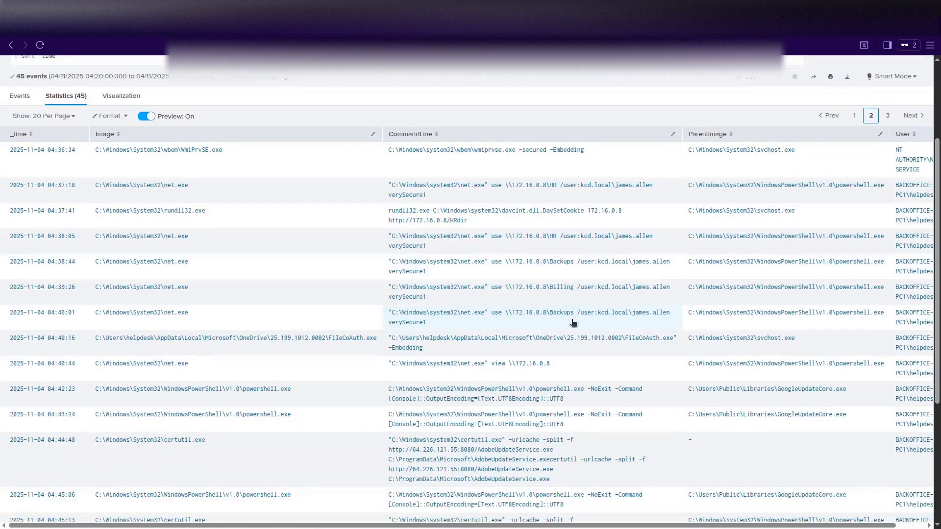
scroll(574, 323, down, 1)
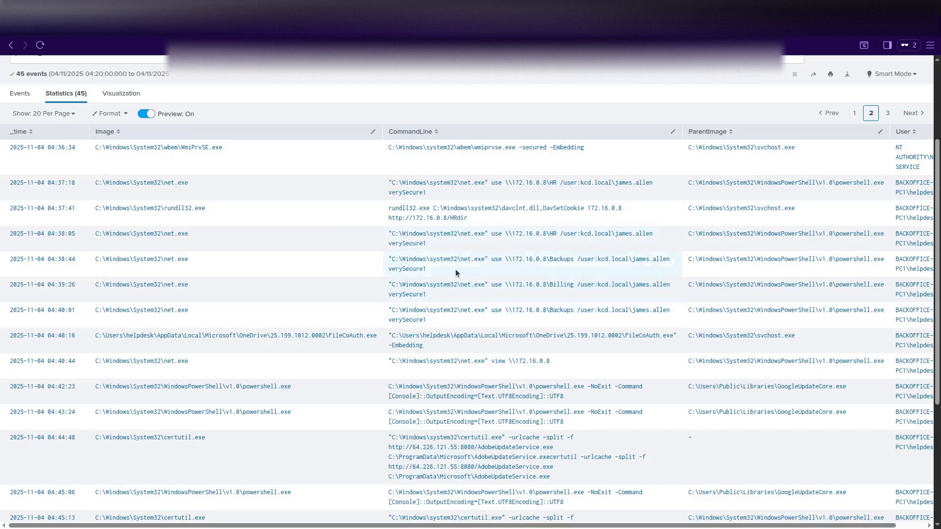
scroll(448, 266, down, 2)
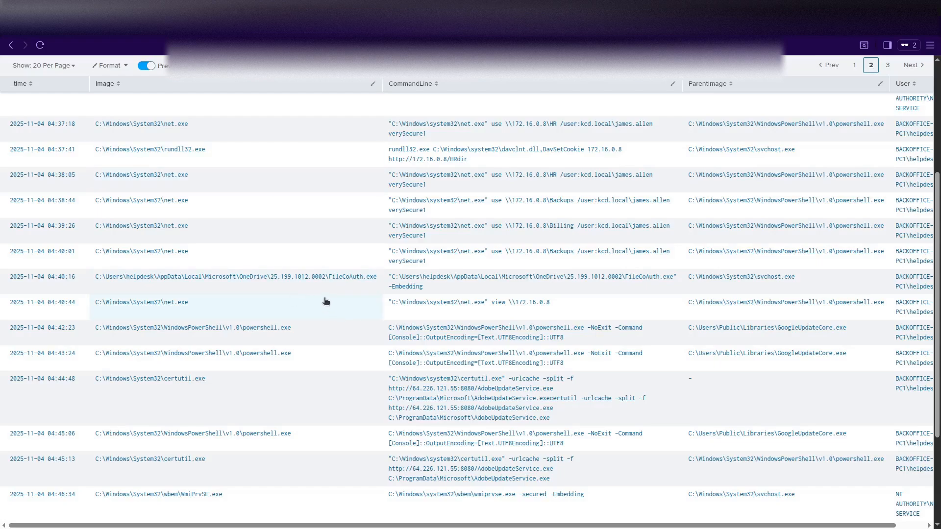
scroll(326, 301, up, 1)
scroll(324, 301, down, 2)
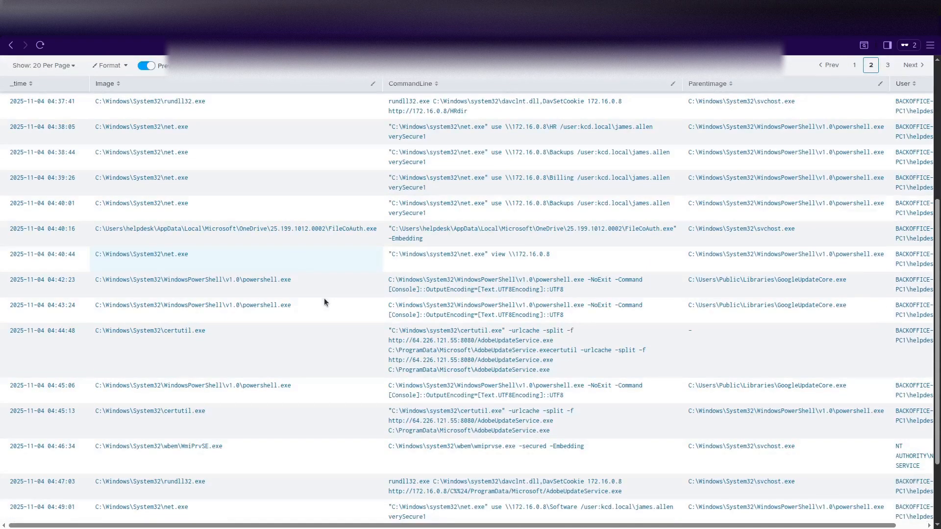
scroll(326, 301, down, 2)
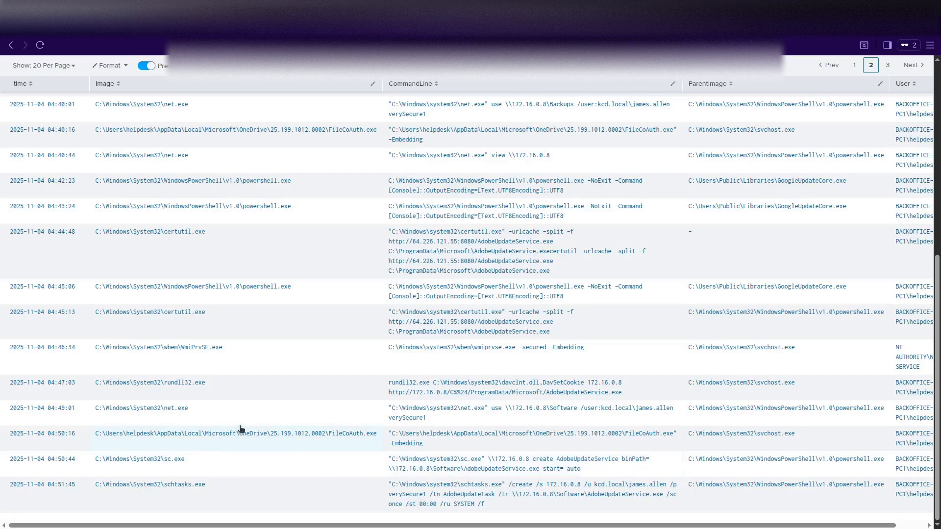
scroll(345, 411, up, 5)
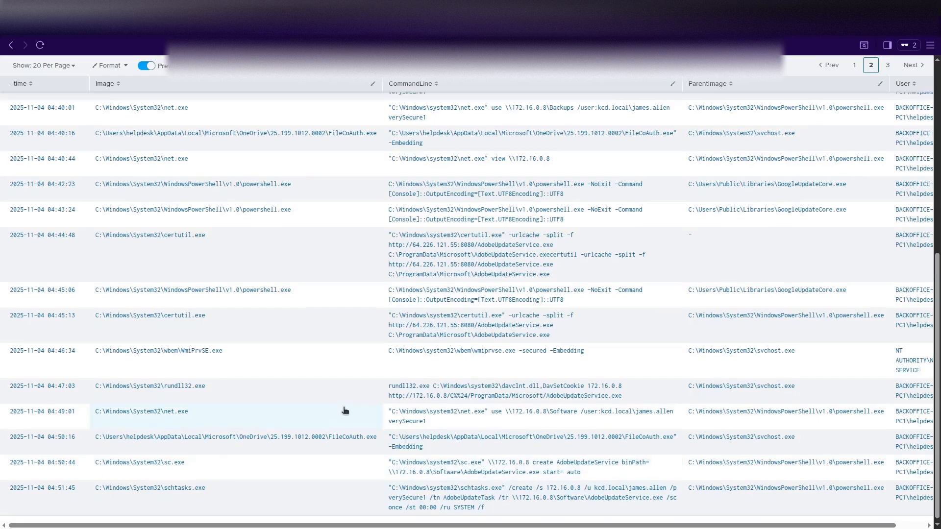
scroll(345, 411, up, 1)
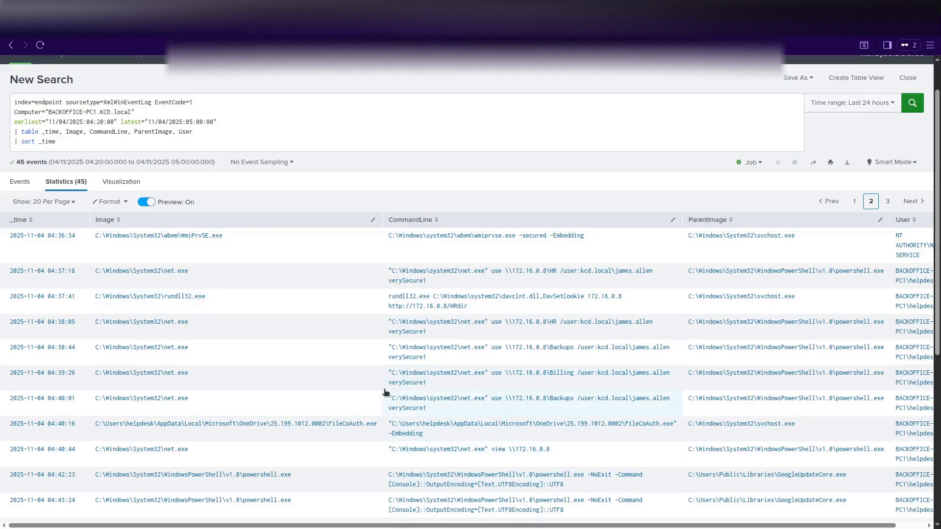
scroll(339, 373, down, 3)
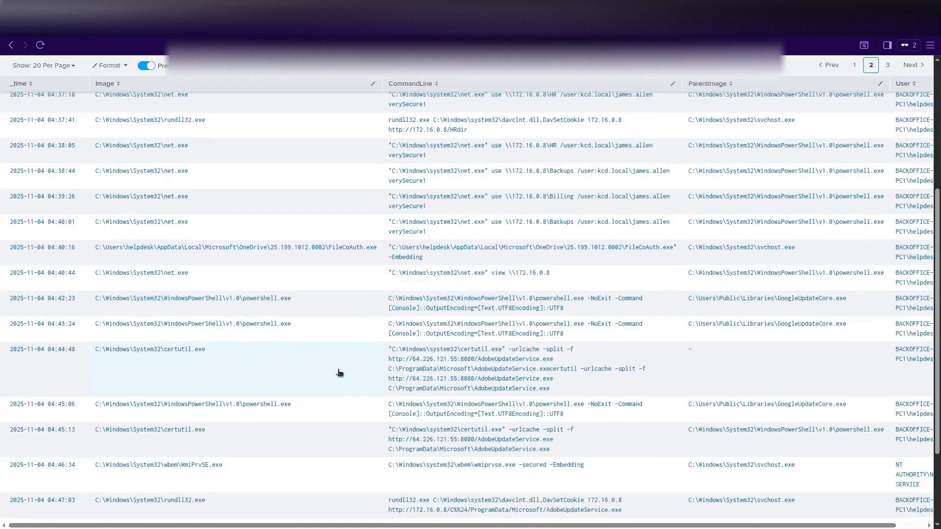
scroll(339, 373, down, 2)
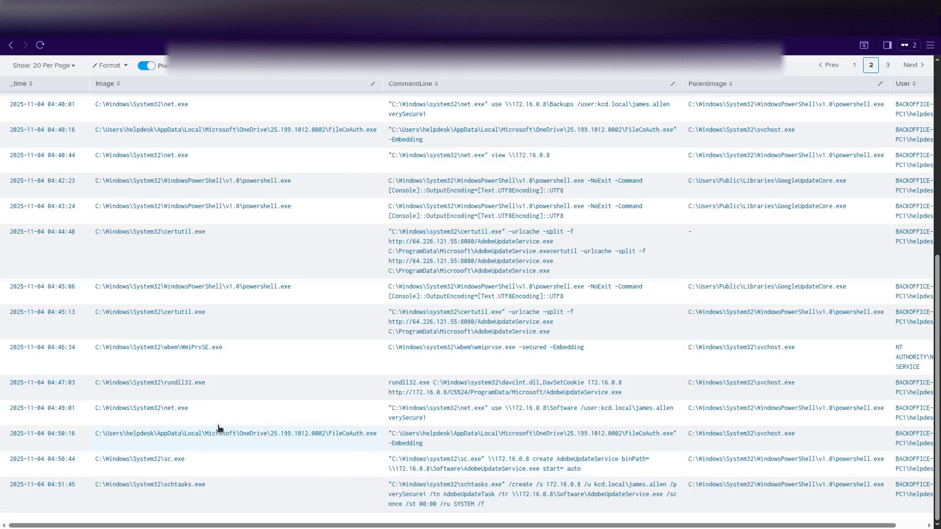
scroll(218, 429, up, 3)
scroll(219, 429, down, 3)
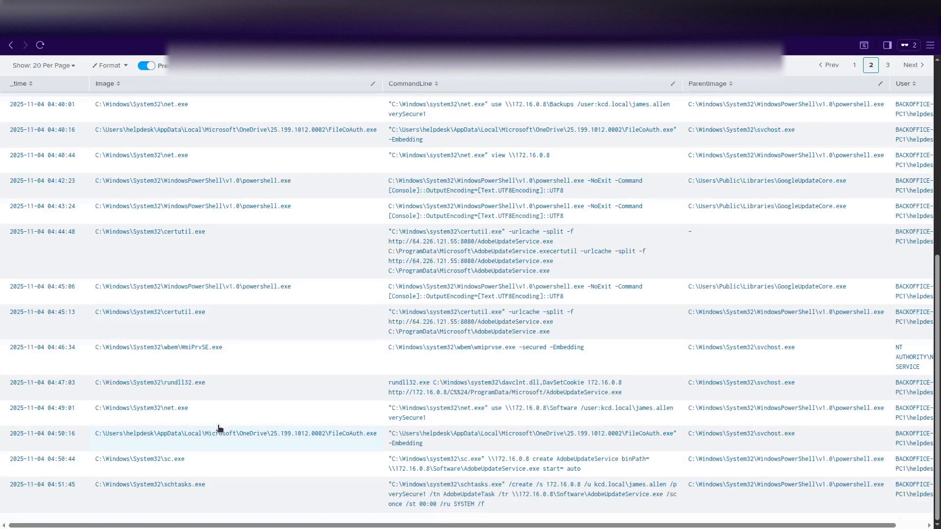
Show page 3, with Robocopy staging the shares and curl uploading KCD_Exfil.zip to Discord.
click(887, 66)
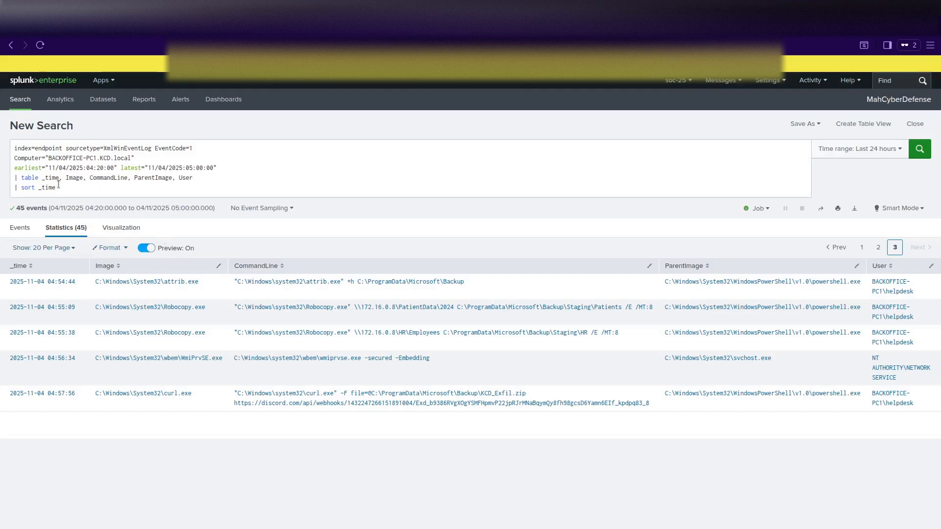
Swap in a robocopy/attrib/curl Image filter, set earliest to 04:50:00, and run the search.
drag(58, 186, 8, 182)
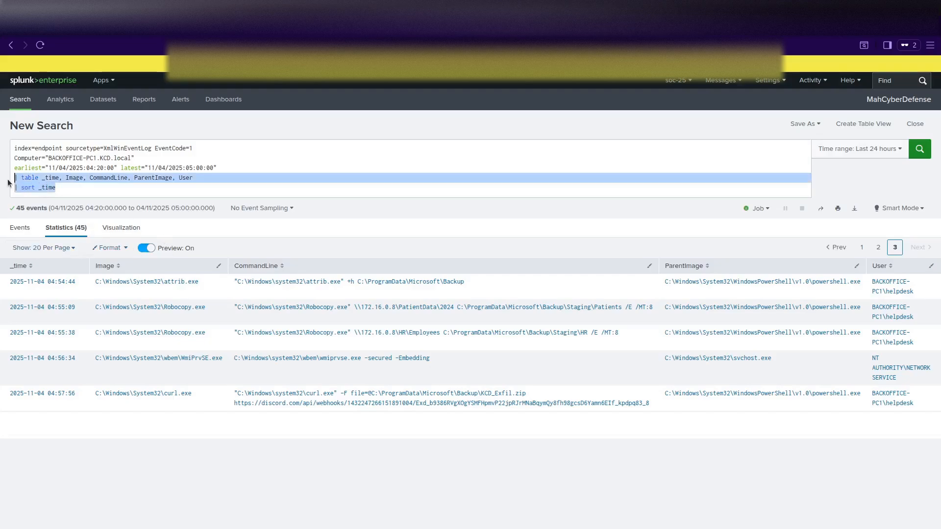
text((Image="*robocopy*" OR Image="*attrib*" OR Image="*curl*") | table _time, Image, CommandLine | sort _time)
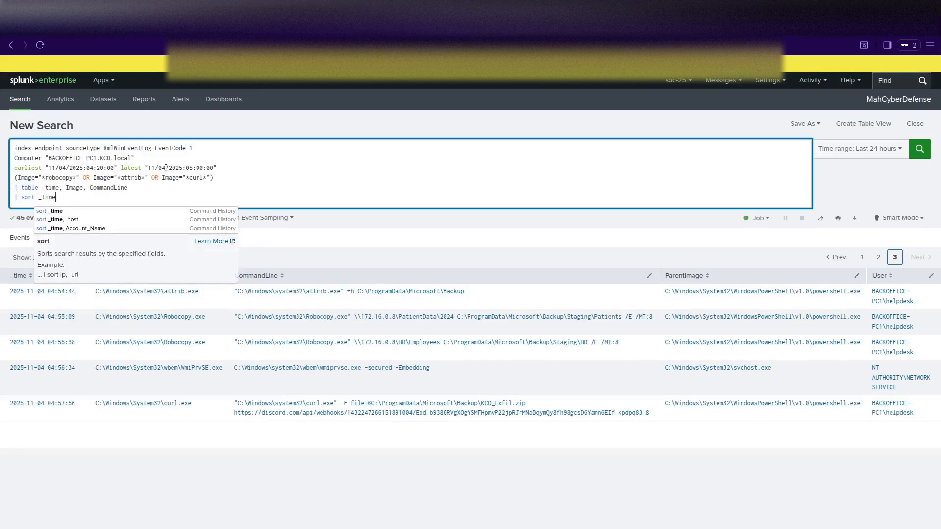
click(169, 197)
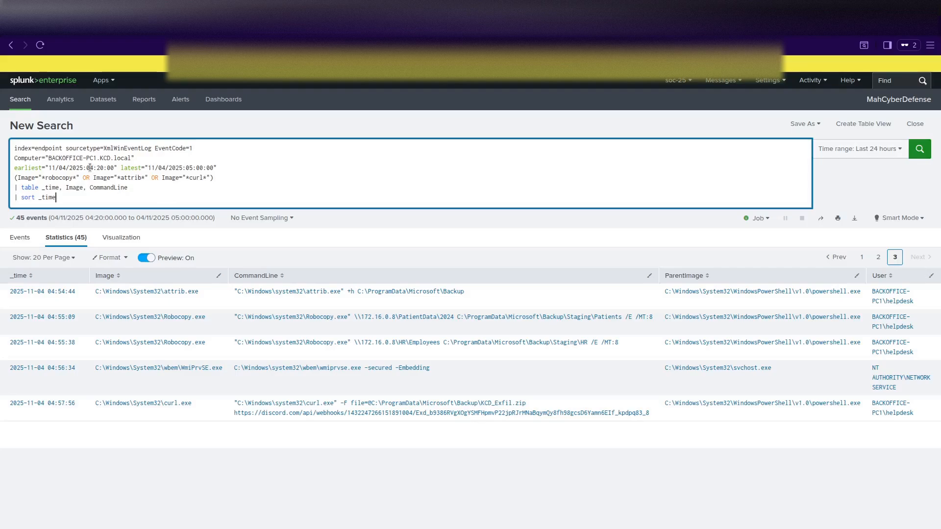
click(100, 168)
key(BackSpace)
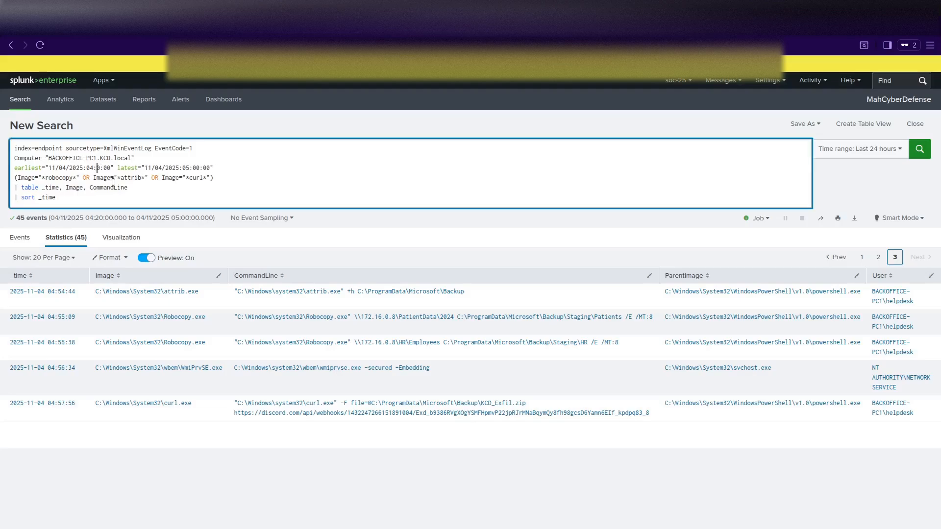
text(5)
key(Return)
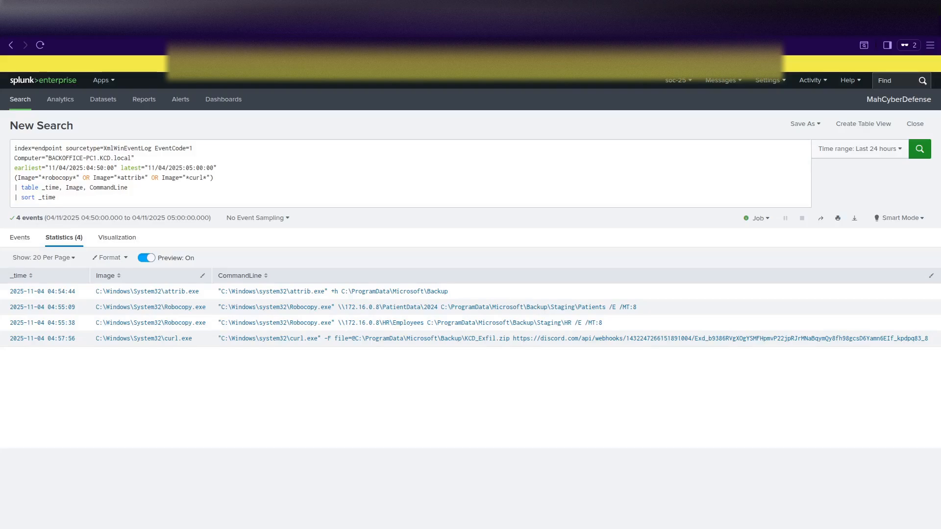
Replace the query with the index=network bro:conn:json search from 172.16.0.109 to 162.159.* and run it.
drag(208, 198, 2, 157)
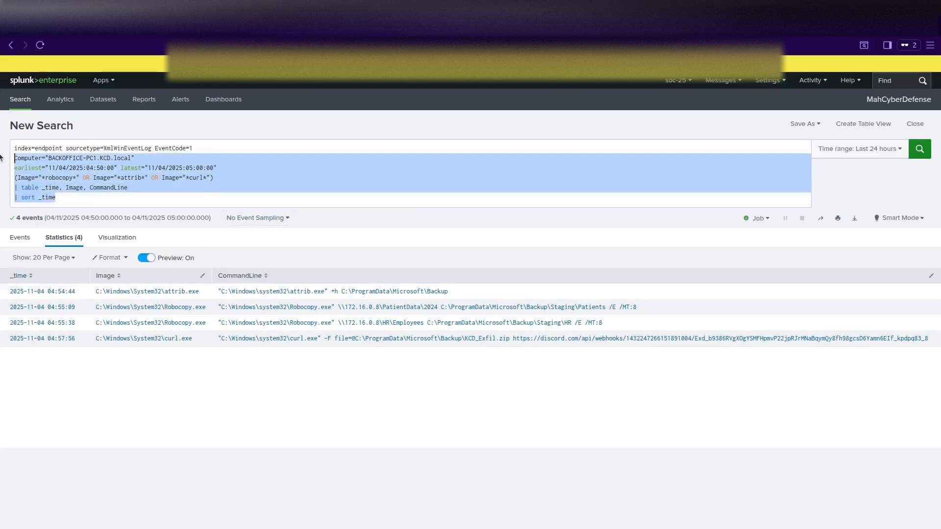
text(index=network sourcetype="bro:conn:json" earliest="11/04/2025:04:50:00" latest="11/04/2025:05:10:00" "id.orig_h"="172.16.0.109" "id.resp_h"="162.159.*" | table _time, id.resp_h, id.resp_p, orig_bytes, resp_bytes, duration | sort _time)
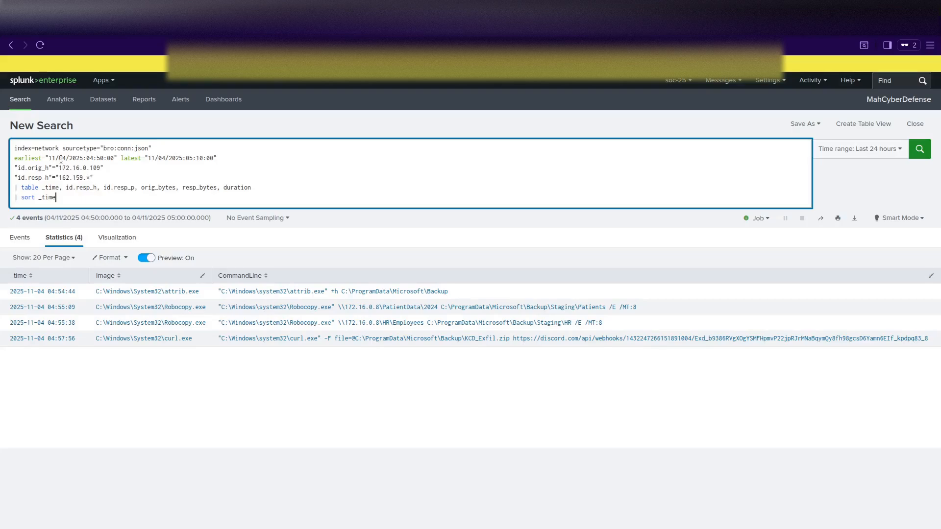
click(96, 178)
click(75, 201)
key(Return)
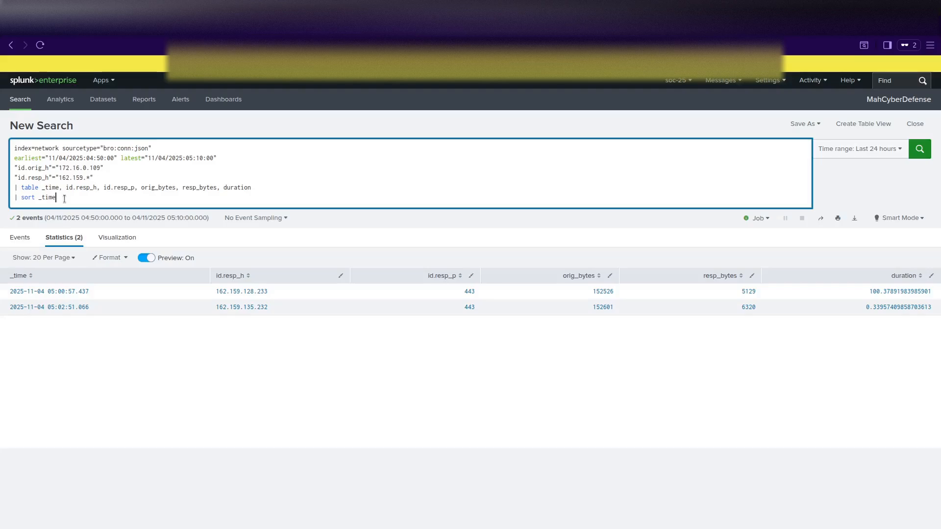
Restore the endpoint process query, change EventCode=1 to EventCode=3, and run it.
key(ctrl+a)
text(index=endpoint sourcetype=XmlWinEventLog EventCode=1 Computer="BACKOFFICE-PC1.KCD.local" earliest="11/04/2025:04:50:00" latest="11/04/2025:05:00:00" (Image="*robocopy*" OR Image="*attrib*" OR Image="*curl*") | table _time, Image, CommandLine | sort _time)
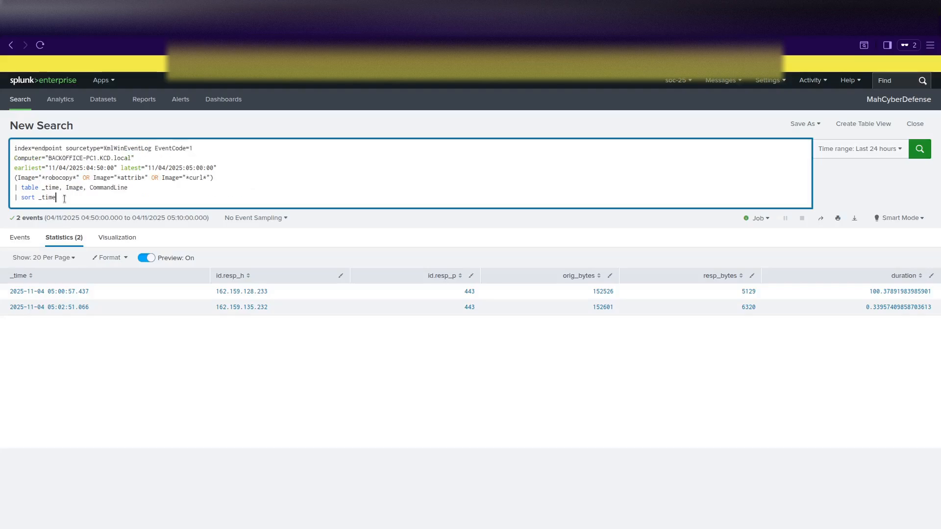
click(203, 149)
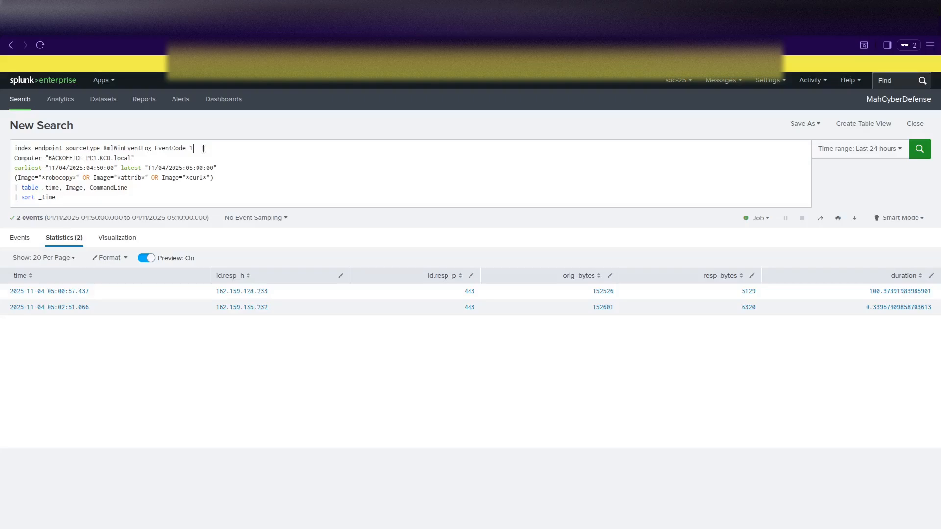
key(BackSpace)
text(3)
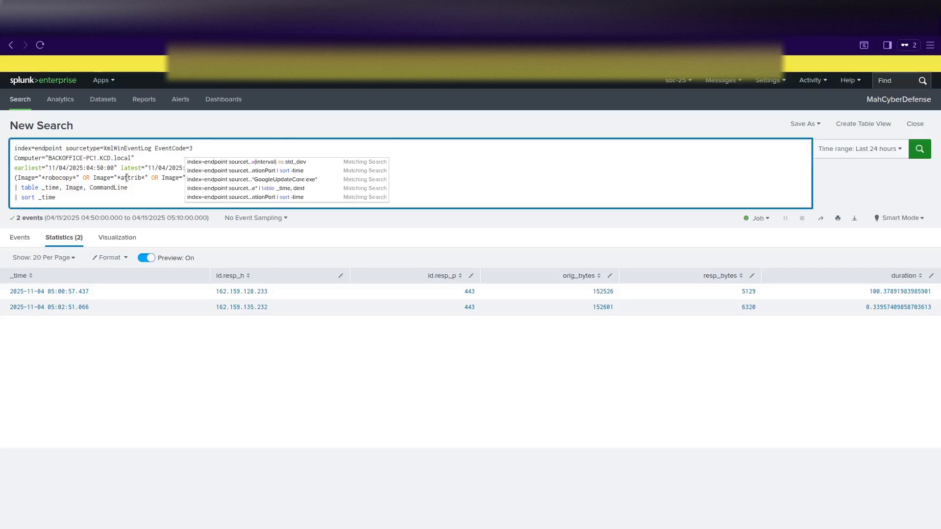
click(118, 197)
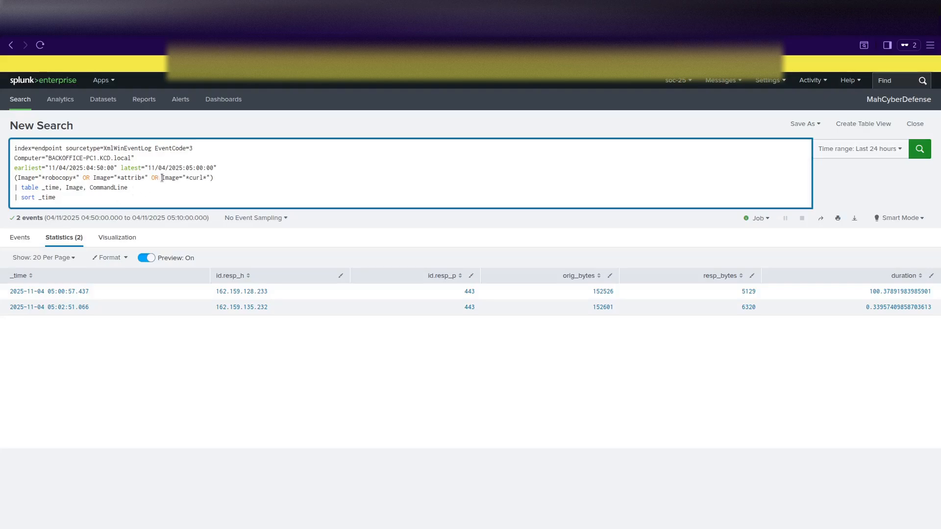
key(Return)
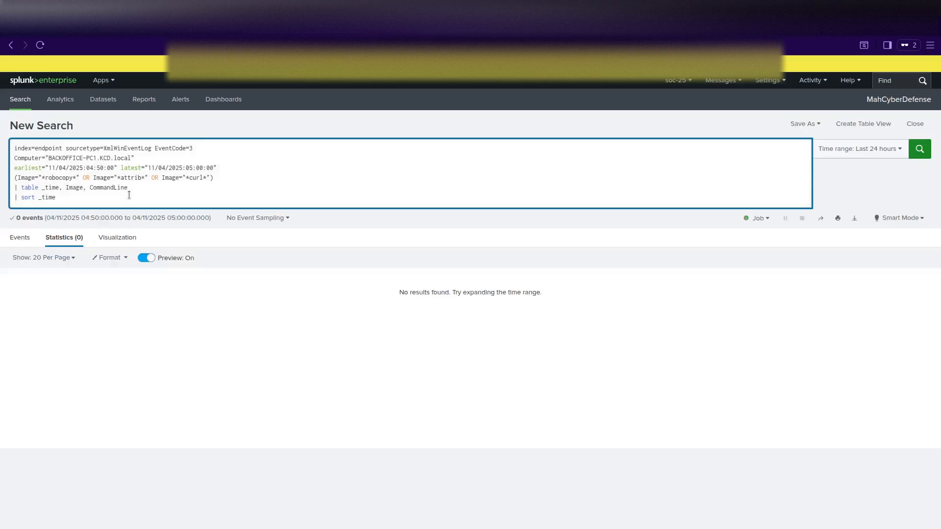
Remove the Image filter, table and sort lines and rerun, listing 20 network events.
drag(228, 181, 14, 177)
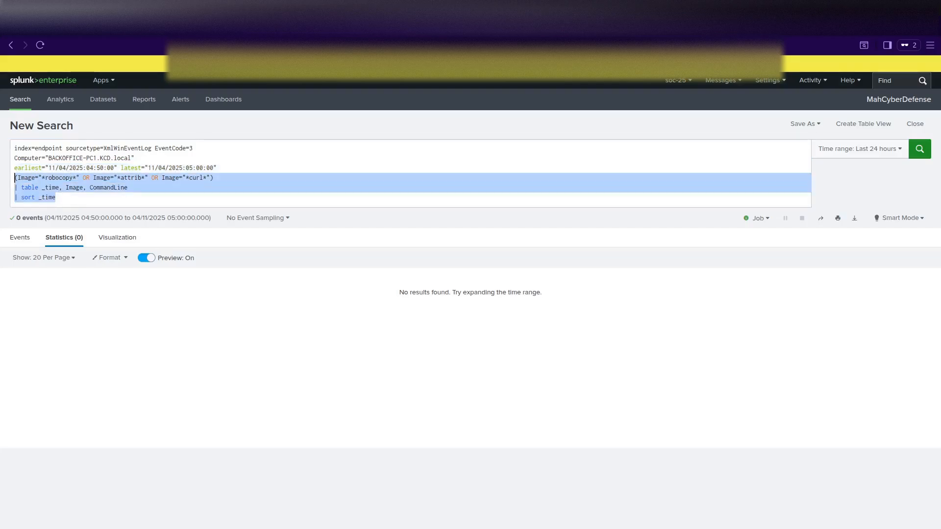
key(BackSpace)
key(BackSpace)
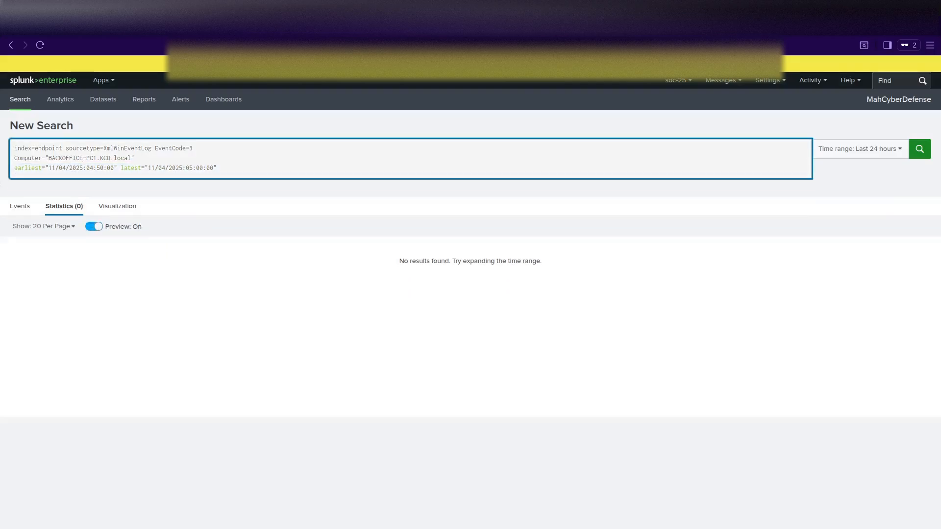
key(Return)
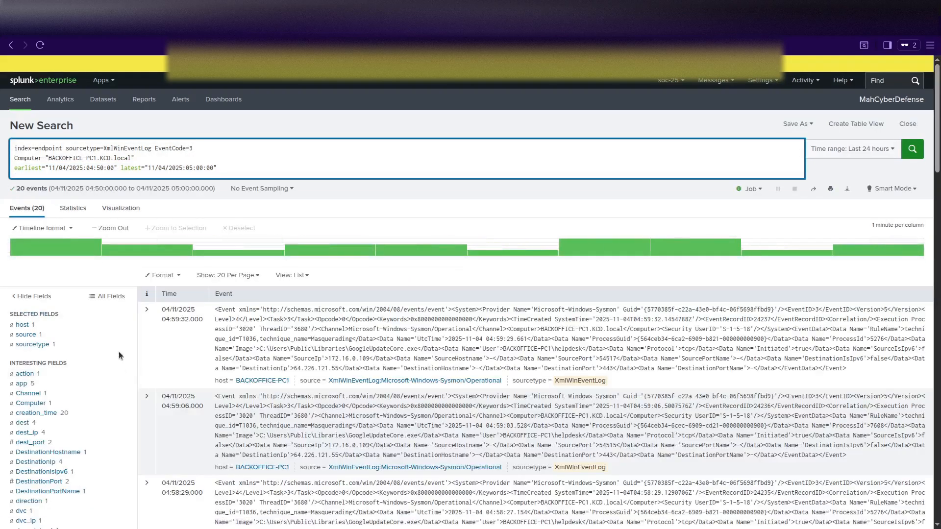
scroll(118, 352, down, 3)
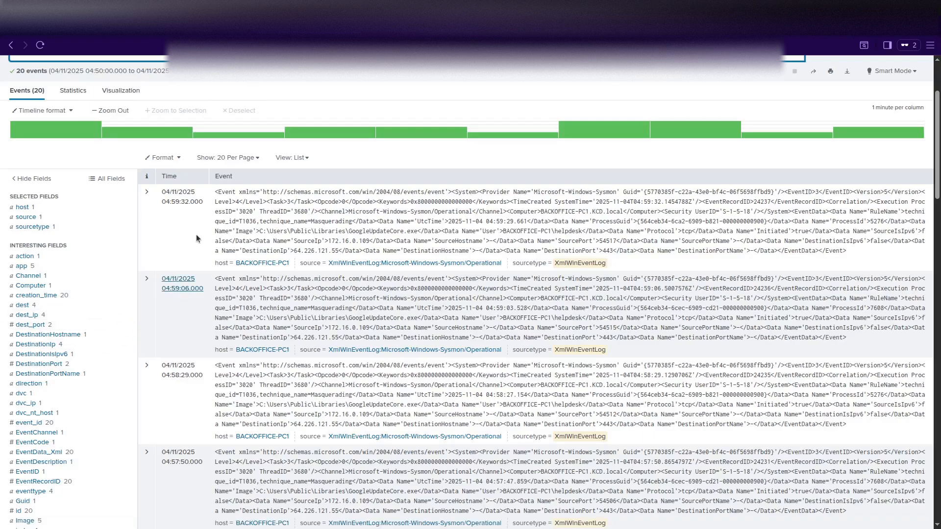
click(147, 210)
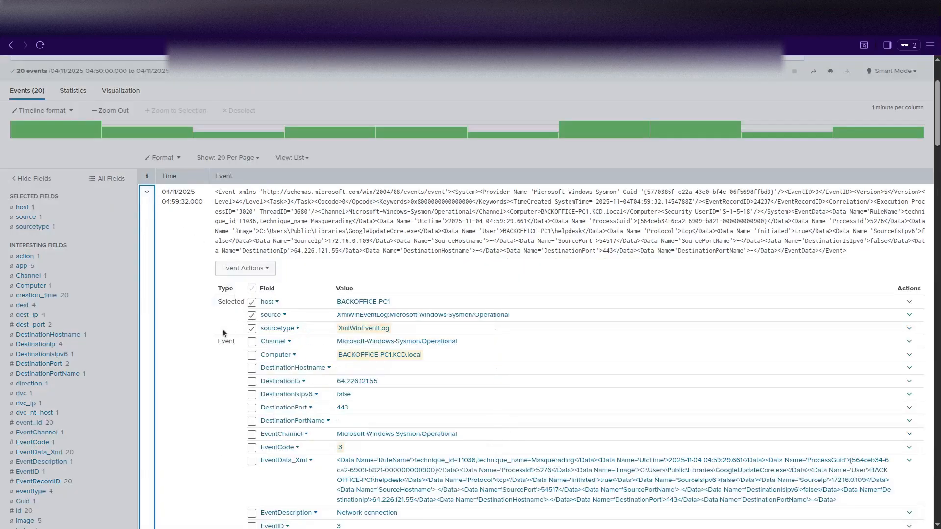
scroll(222, 328, down, 3)
scroll(221, 329, down, 3)
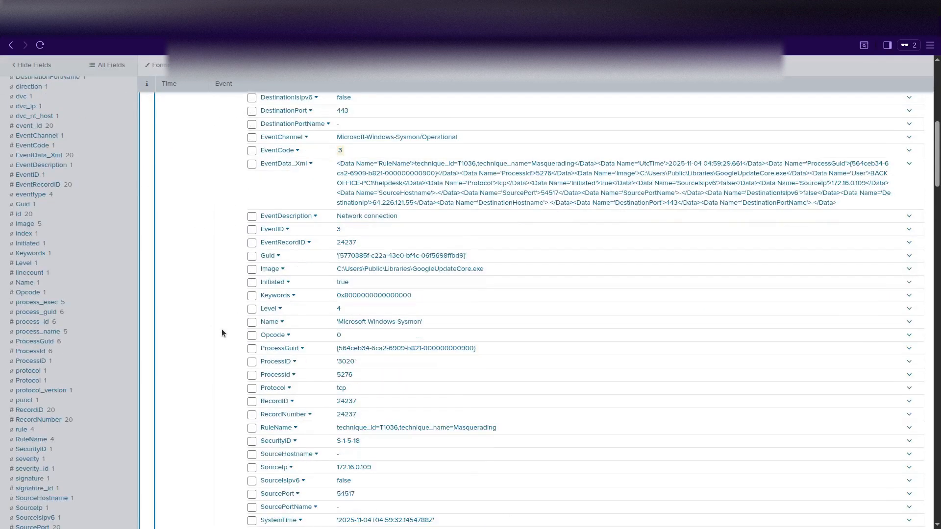
scroll(221, 329, up, 6)
click(147, 250)
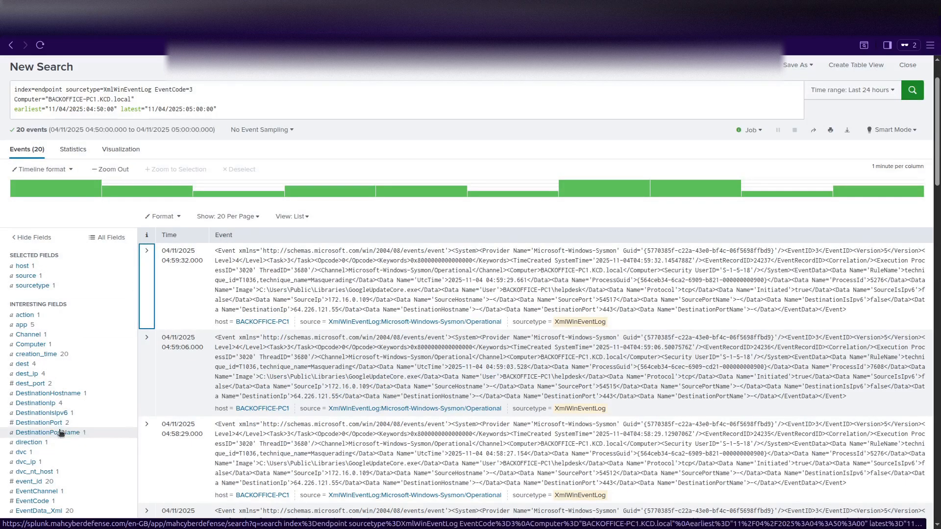
Review the DestinationIp value summary (64.226.121.55 at 80%), select the field name, and return to the query.
click(60, 404)
scroll(232, 401, down, 2)
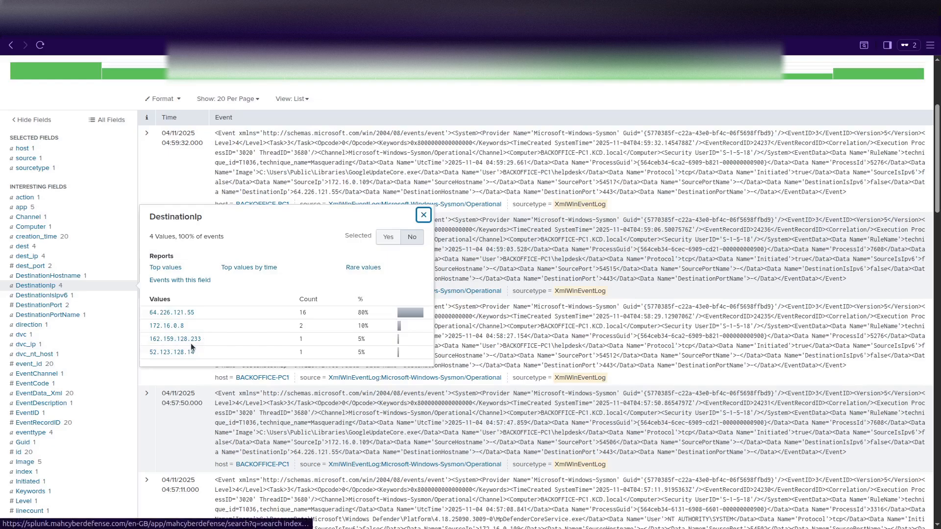
scroll(289, 313, up, 4)
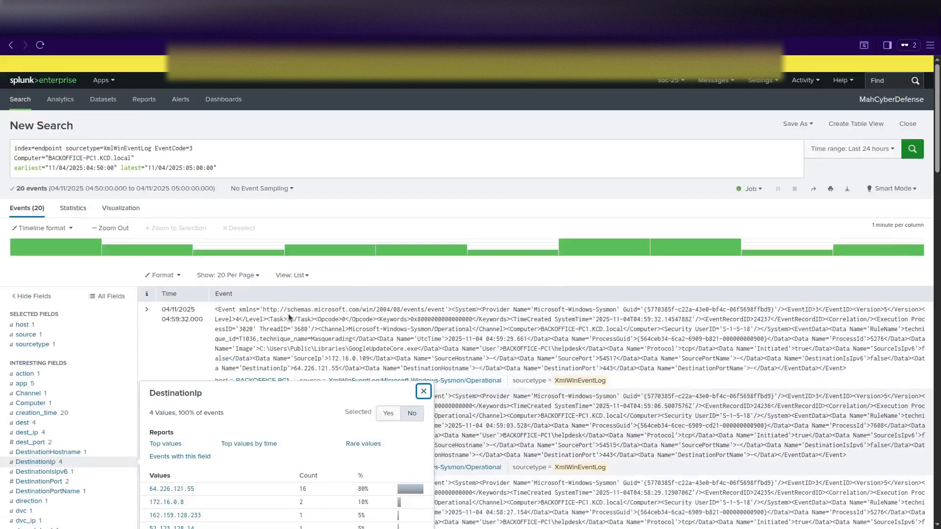
scroll(289, 317, down, 4)
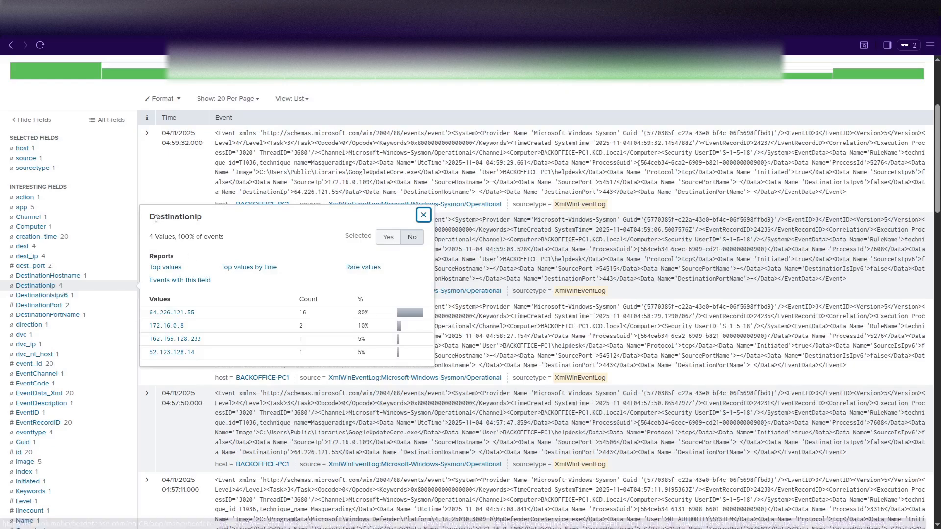
drag(150, 217, 202, 217)
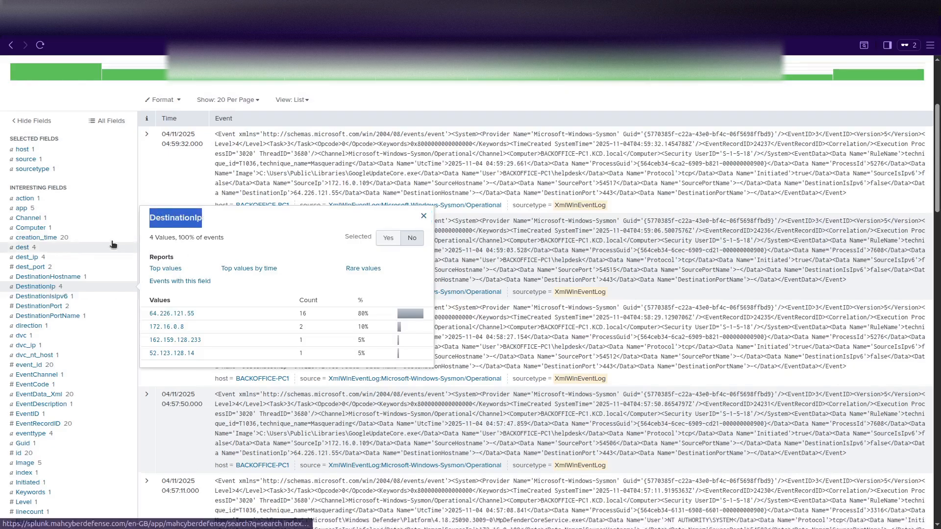
scroll(202, 213, up, 4)
click(242, 180)
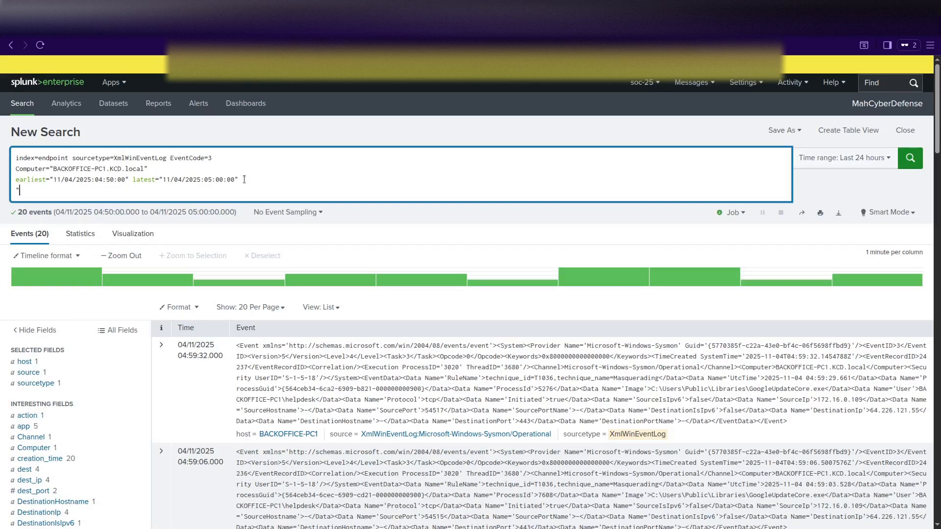
Start a "DestinationIp term on the fourth search line, then erase it with Backspace.
text("DestinationIp)
key(BackSpace)
key(BackSpace)
key(BackSpace)
key(BackSpace)
key(BackSpace)
key(BackSpace)
key(BackSpace)
key(BackSpace)
key(BackSpace)
key(BackSpace)
key(BackSpace)
key(BackSpace)
key(BackSpace)
key(BackSpace)
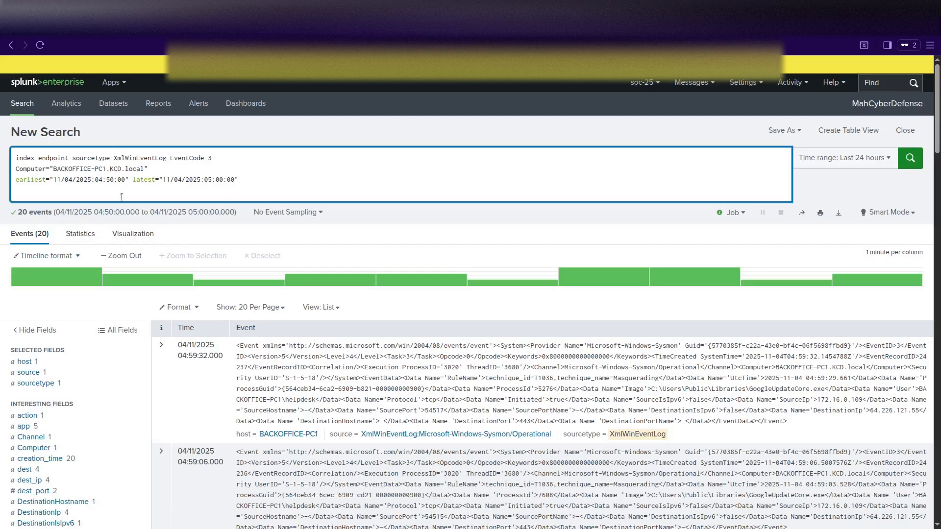
Append '| stats count by DestinationIp' to the query and start adding the destination port field.
text(| stats )
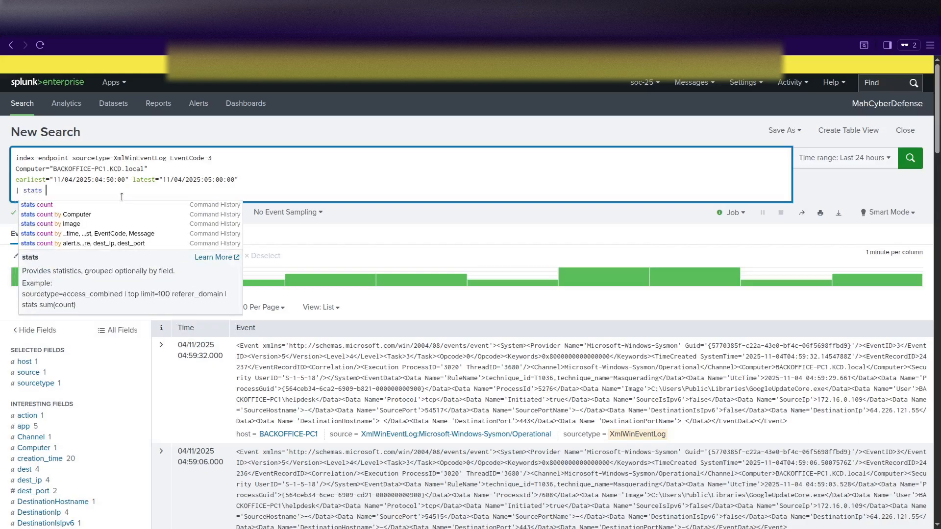
text(count by)
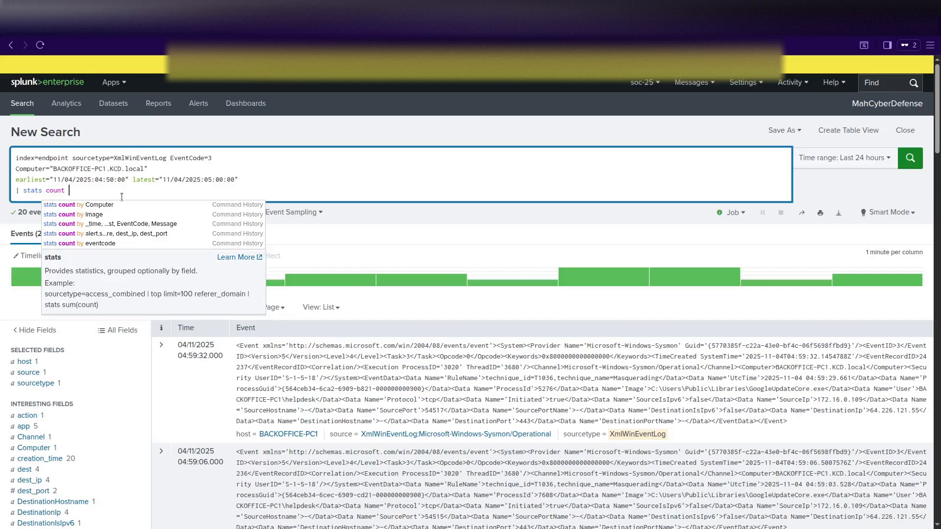
text( DestinationIp)
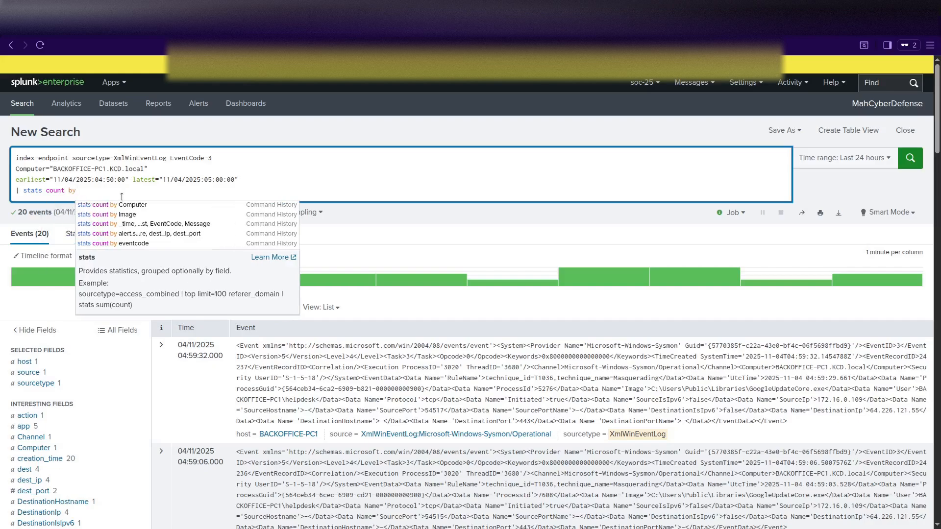
click(175, 189)
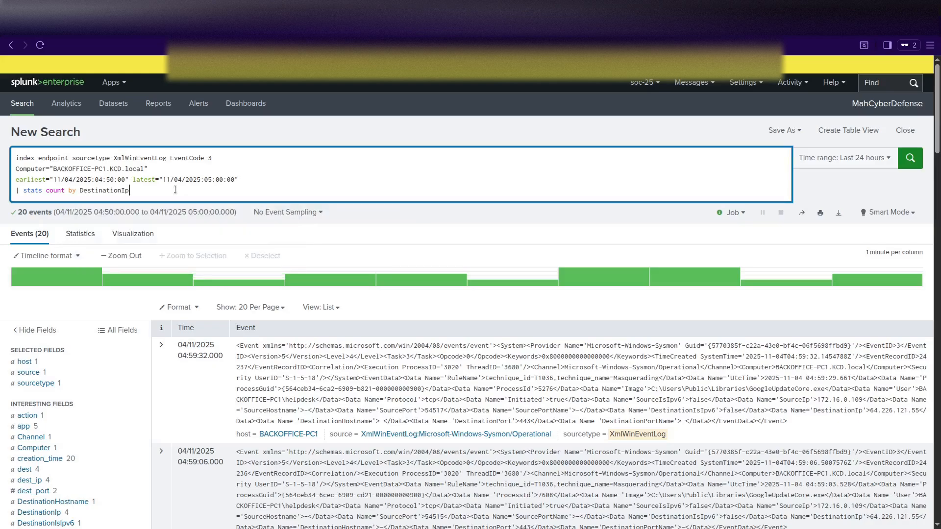
scroll(93, 405, down, 3)
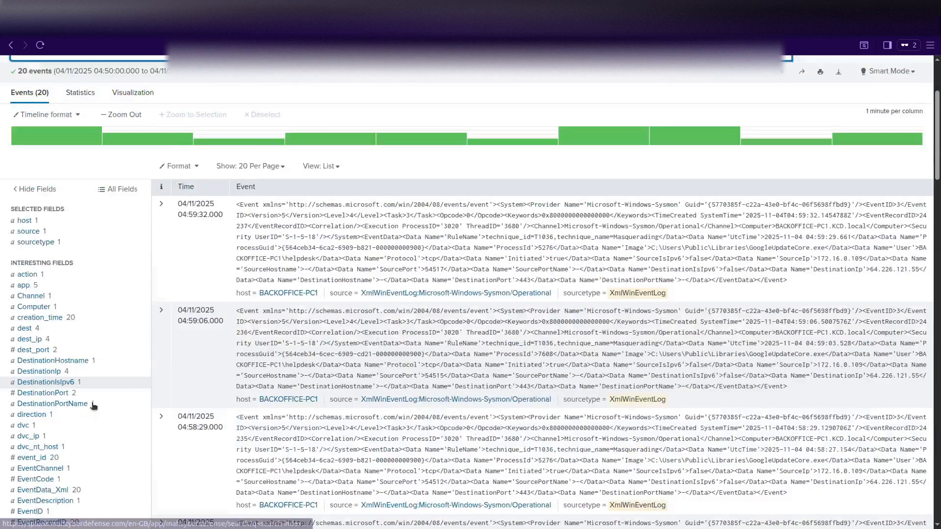
scroll(93, 406, down, 1)
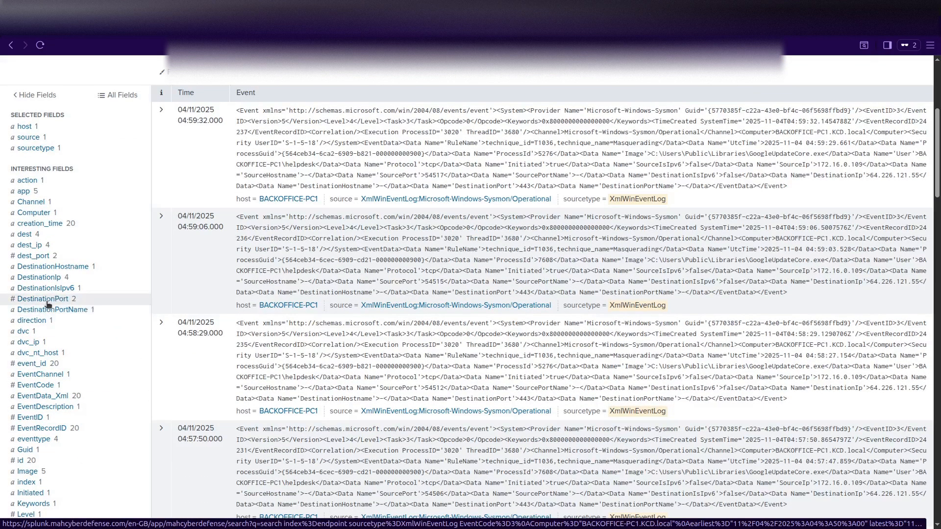
scroll(98, 353, up, 4)
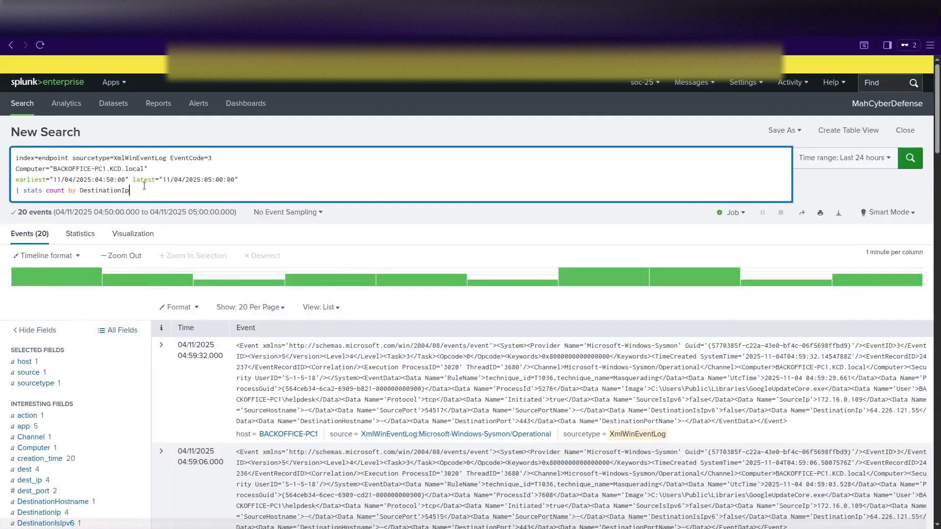
text(, De)
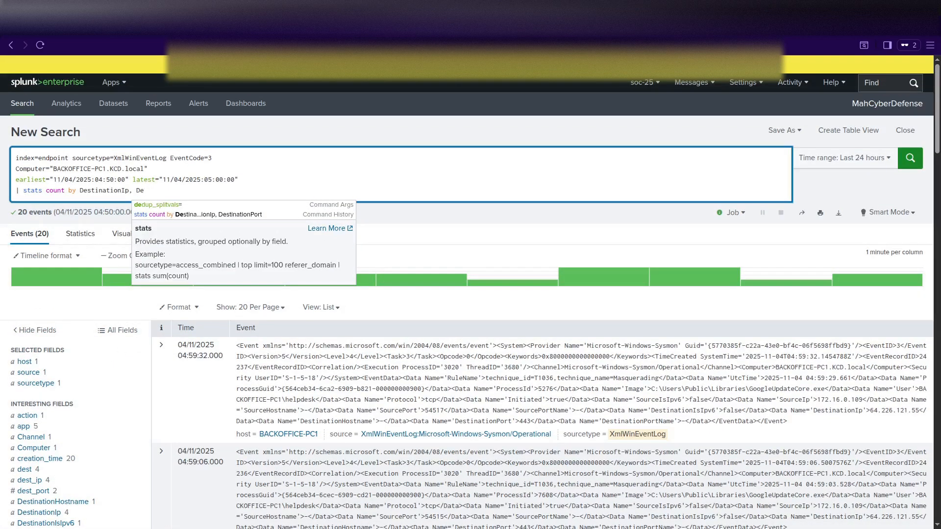
scroll(118, 328, down, 4)
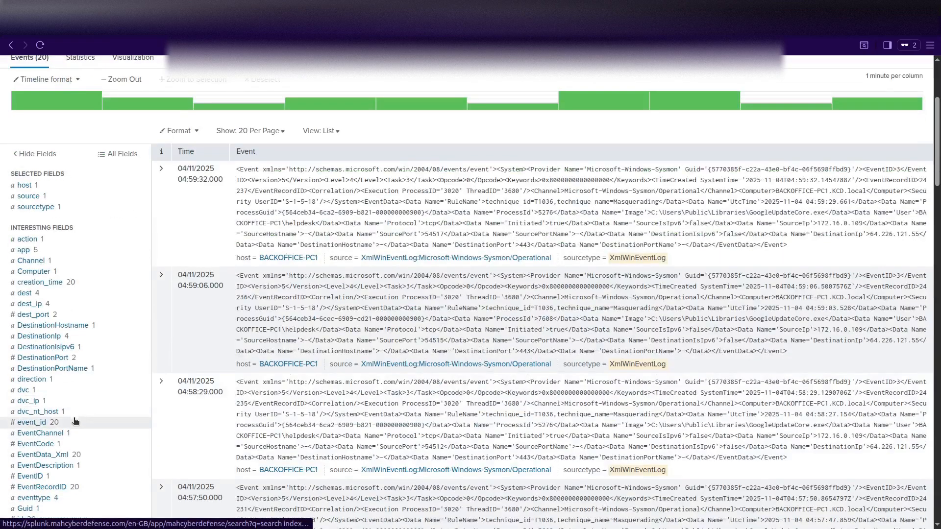
Complete the stats by DestinationPort, run it to list four IP/port pairs, and select 162.159.128.233.
click(52, 359)
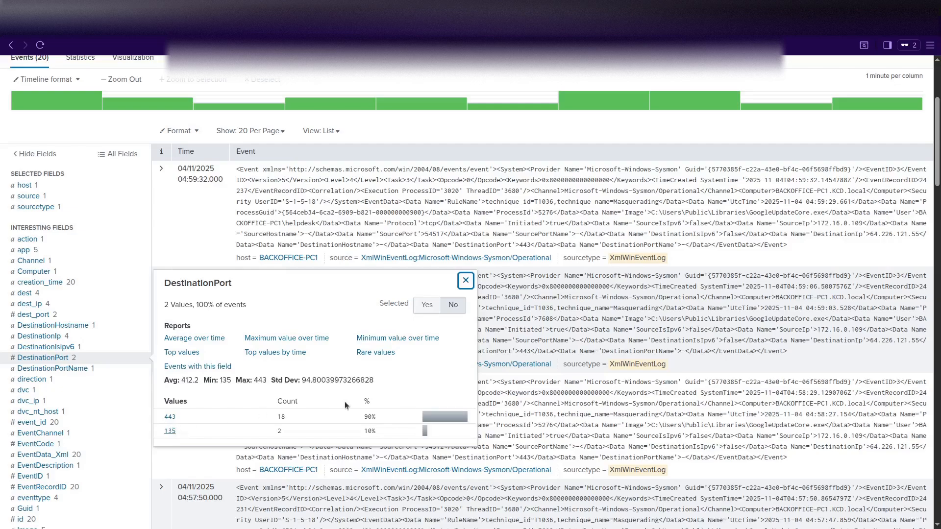
drag(158, 281, 241, 288)
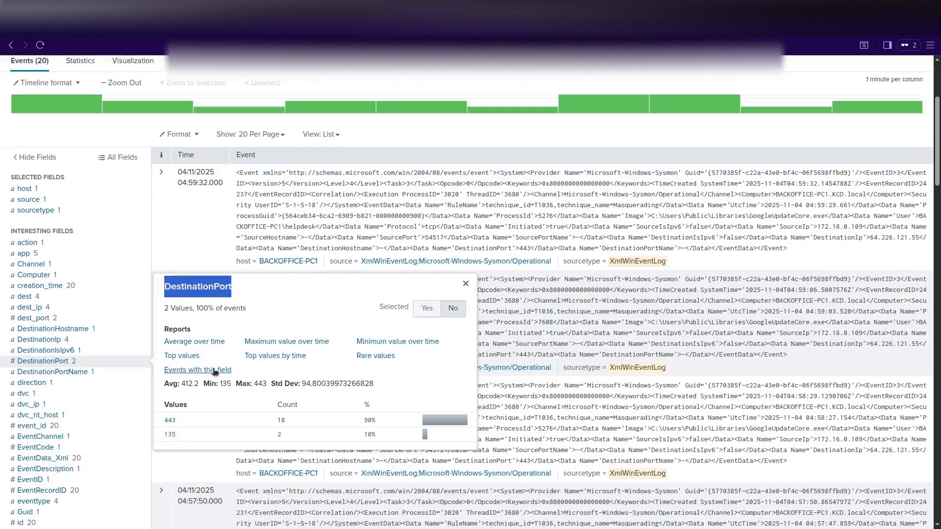
scroll(212, 374, up, 4)
click(155, 191)
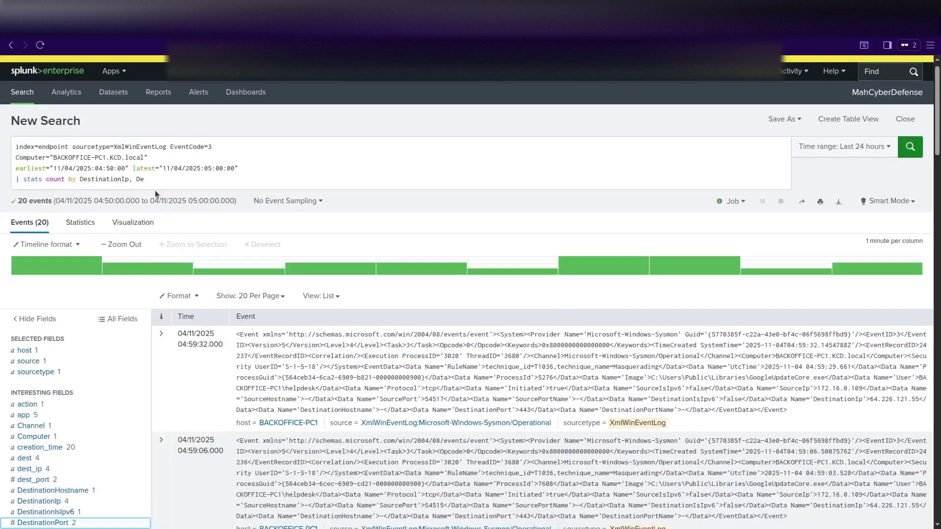
key(BackSpace)
key(BackSpace)
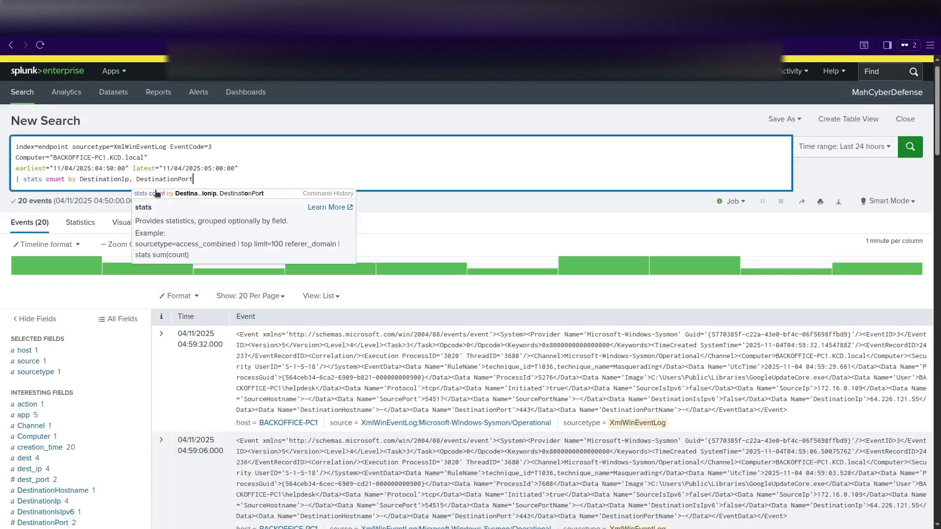
key(Return)
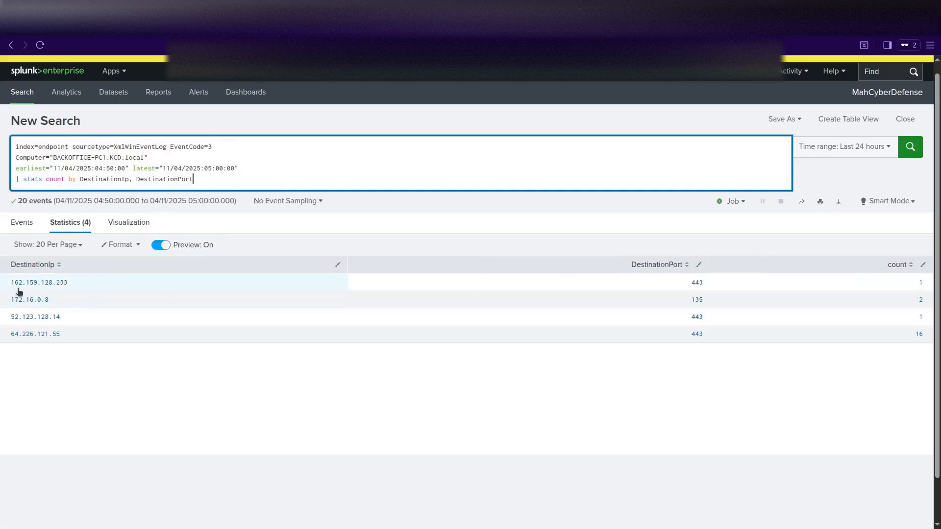
drag(8, 286, 89, 292)
key(ctrl+c)
Look up 162.159.128.233 in VirusTotal and review its community comments (0 of 95 vendors).
click(314, 20)
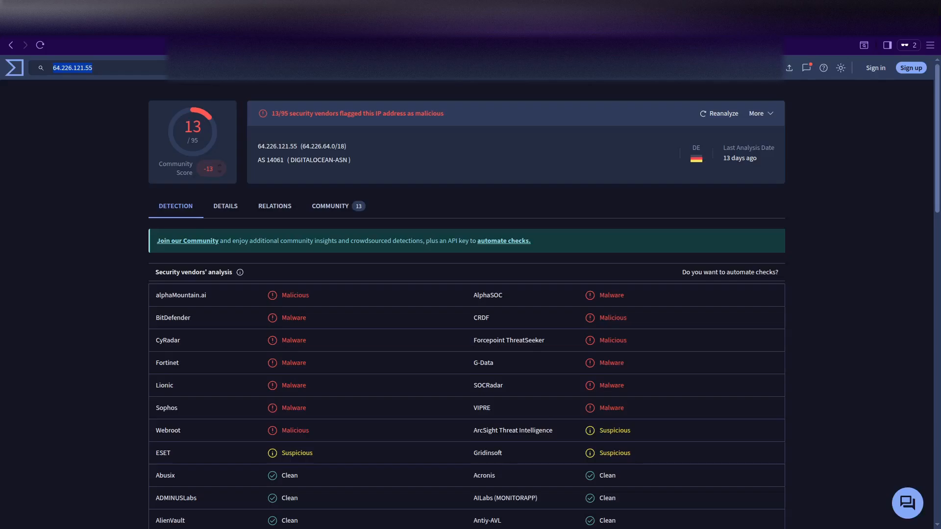
key(ctrl+v)
key(Return)
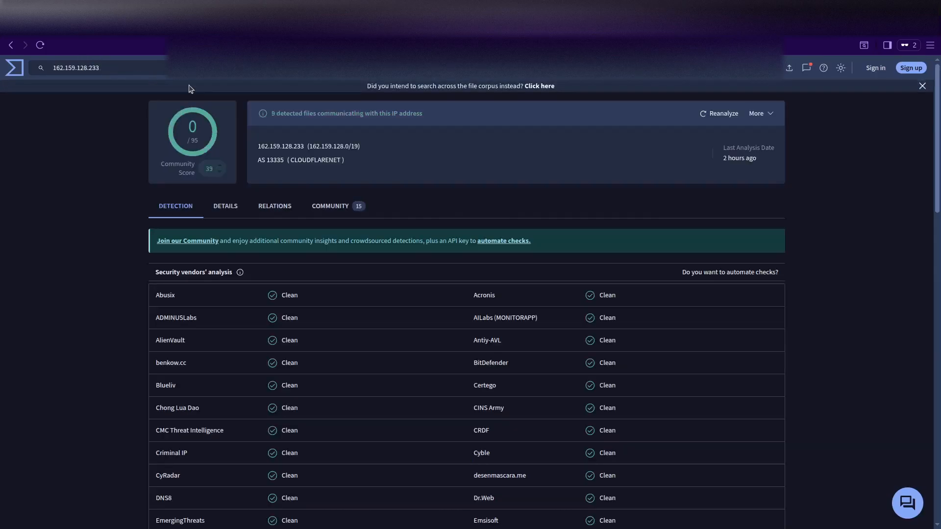
click(319, 207)
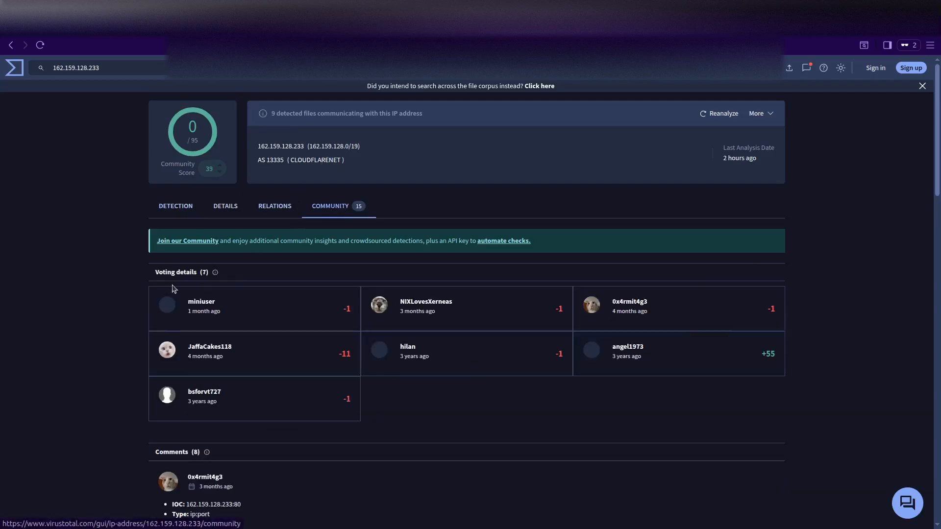
scroll(164, 294, down, 6)
scroll(164, 297, down, 4)
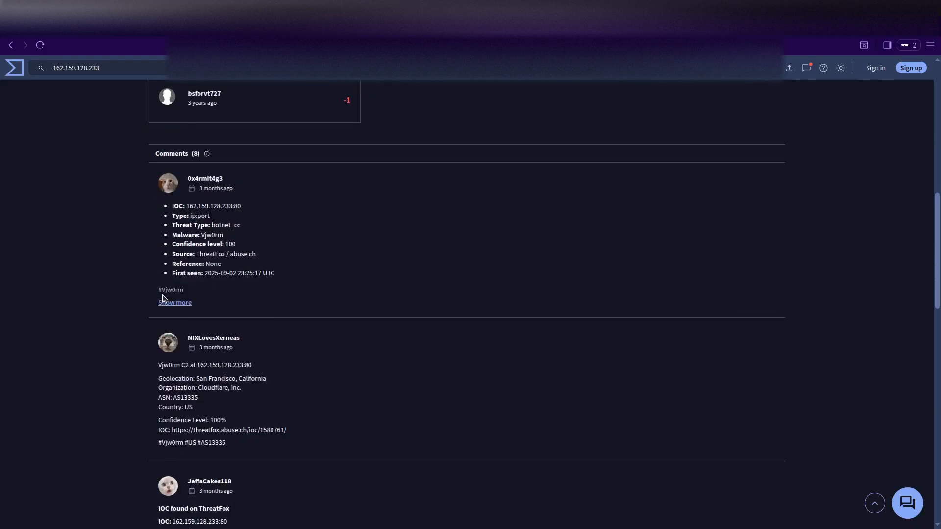
scroll(164, 297, up, 10)
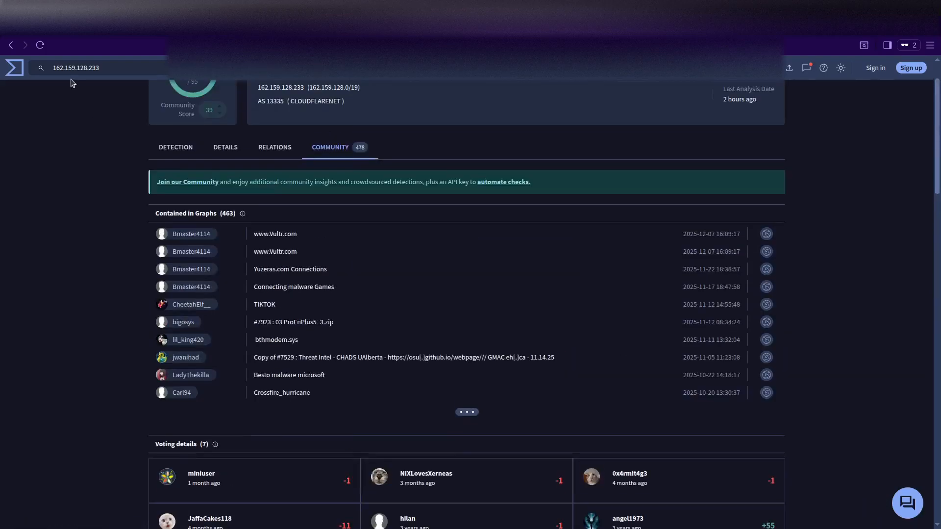
Copy 52.123.128.14 from Splunk and look it up in VirusTotal, a clean Microsoft address.
click(319, 31)
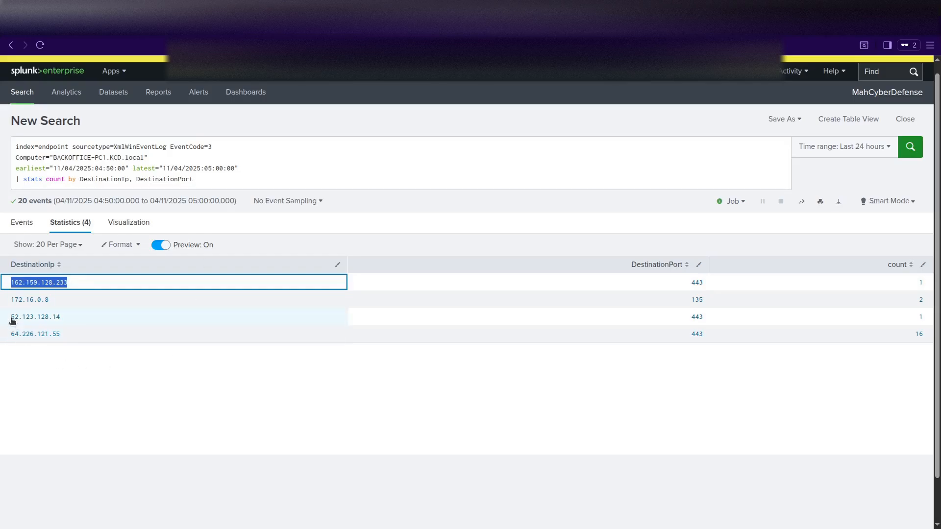
drag(3, 317, 64, 321)
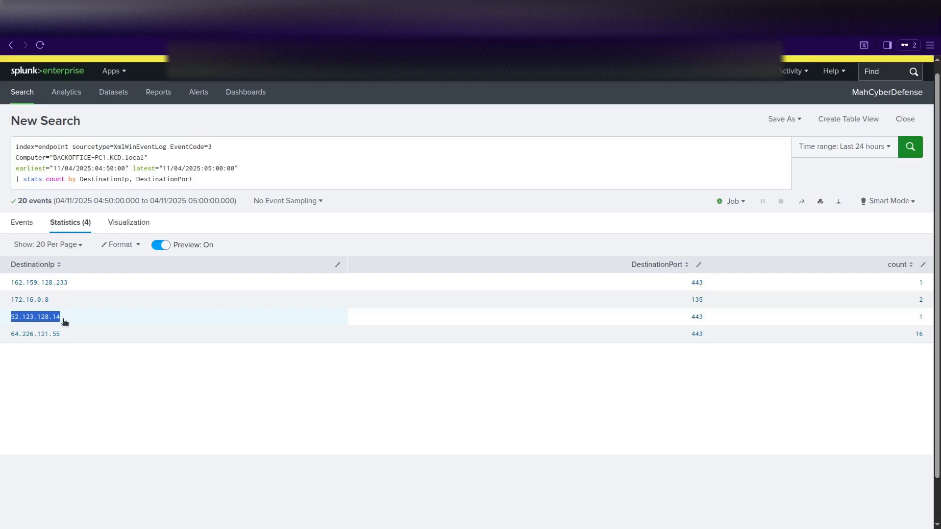
key(ctrl+c)
click(483, 29)
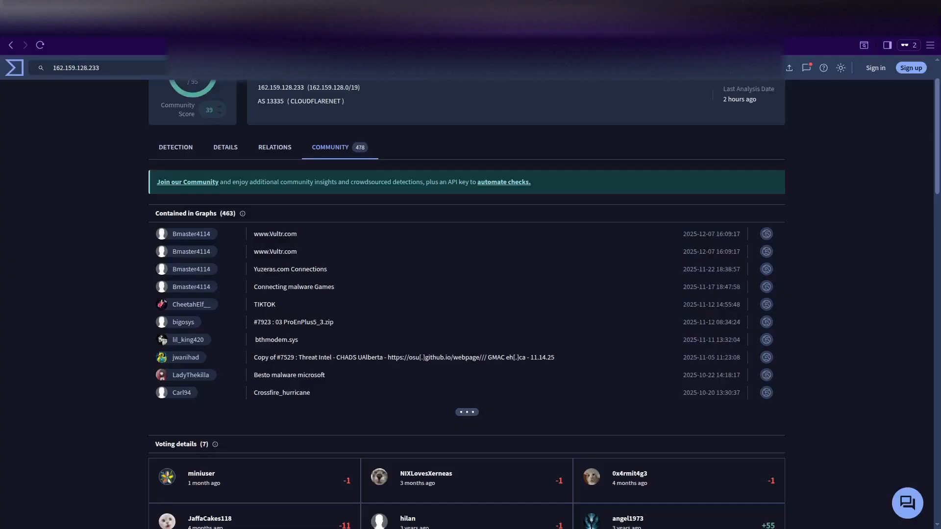
key(ctrl+v)
key(Return)
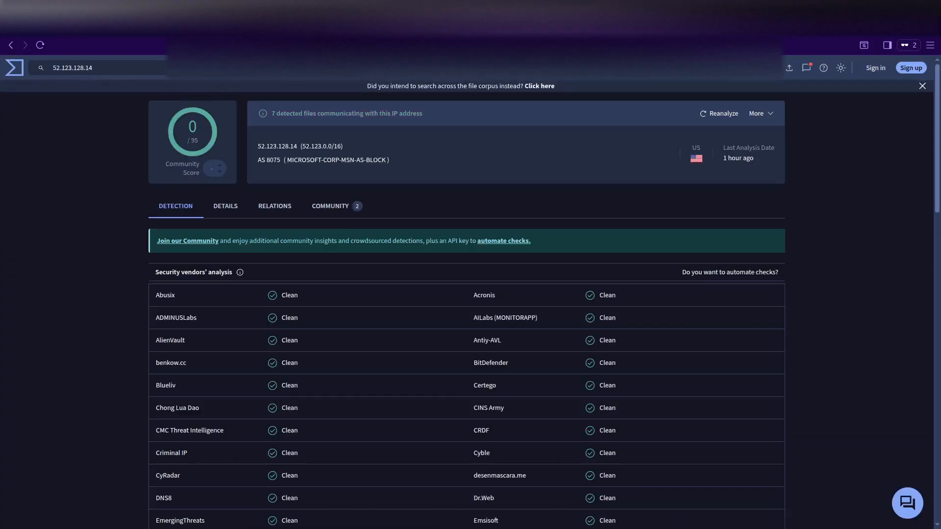
click(205, 24)
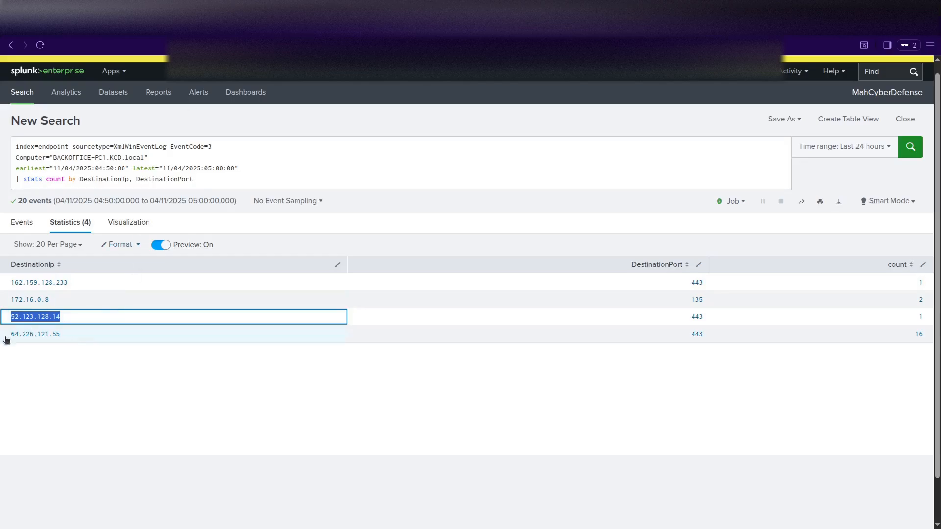
Copy the 64.226.121.55 and 162.159.128.233 addresses from the stats table.
drag(7, 339, 63, 340)
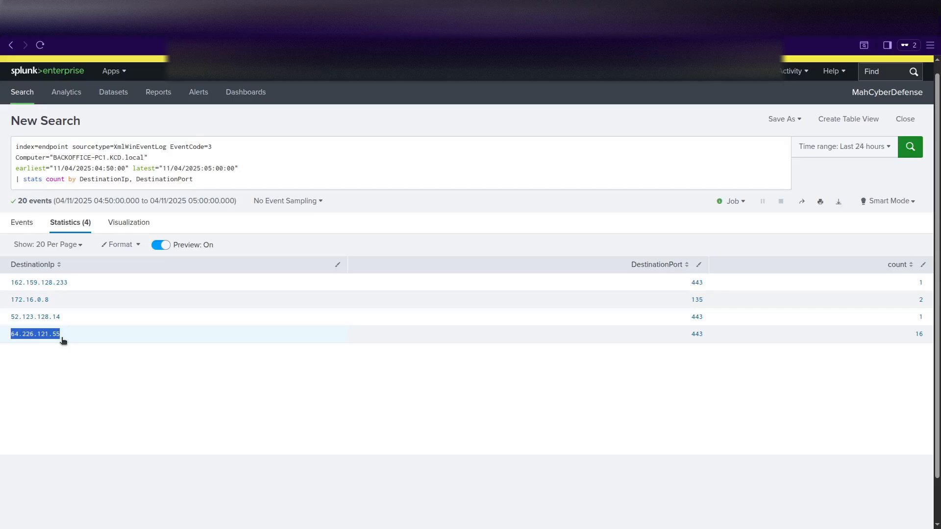
key(ctrl+c)
click(78, 369)
drag(69, 287, 8, 282)
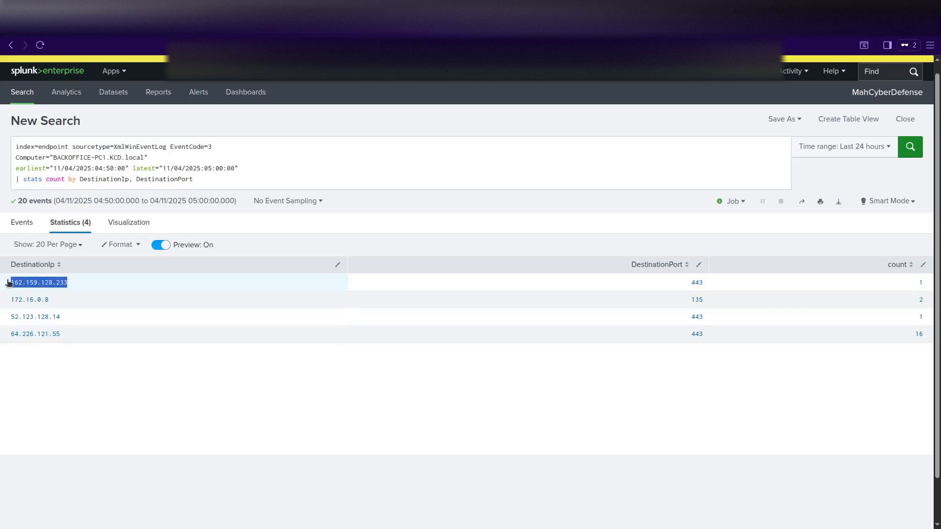
key(ctrl+c)
Delete the stats line and rerun the search to list the 20 raw events.
click(196, 177)
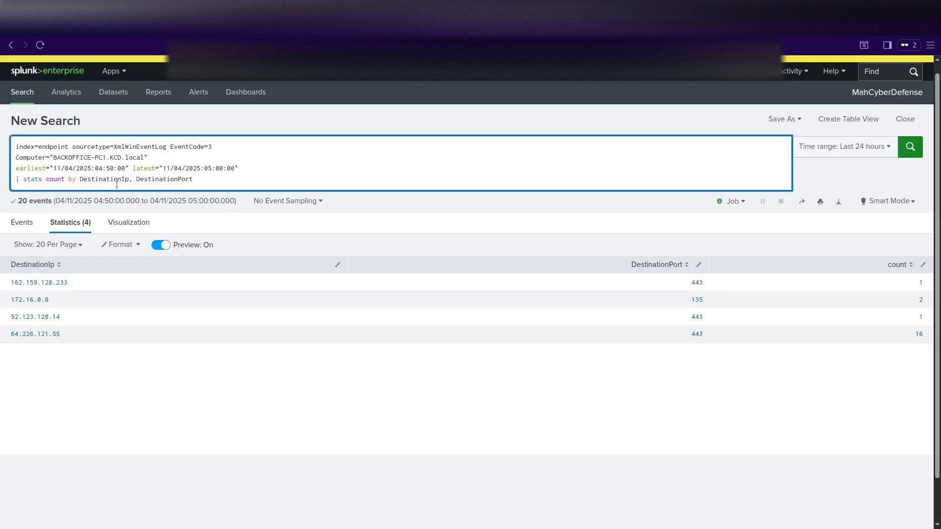
drag(201, 179, 0, 182)
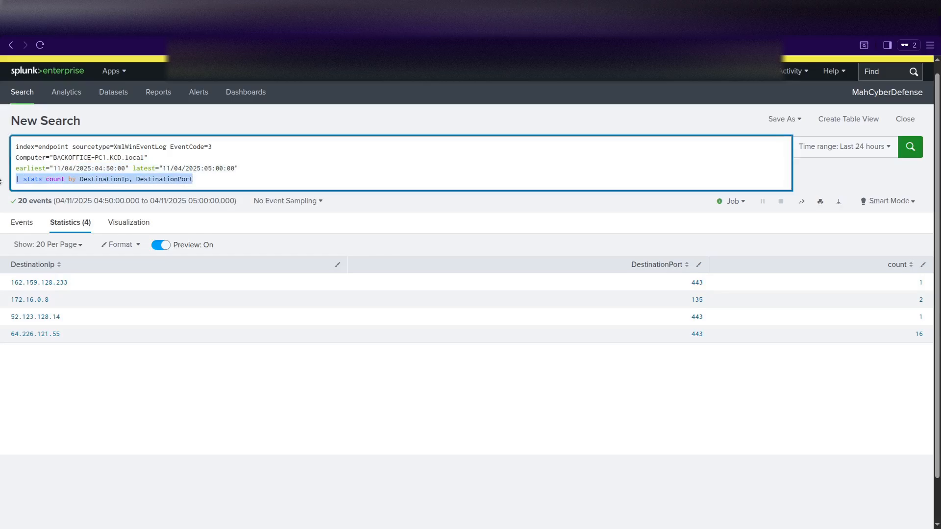
key(BackSpace)
key(BackSpace)
key(Return)
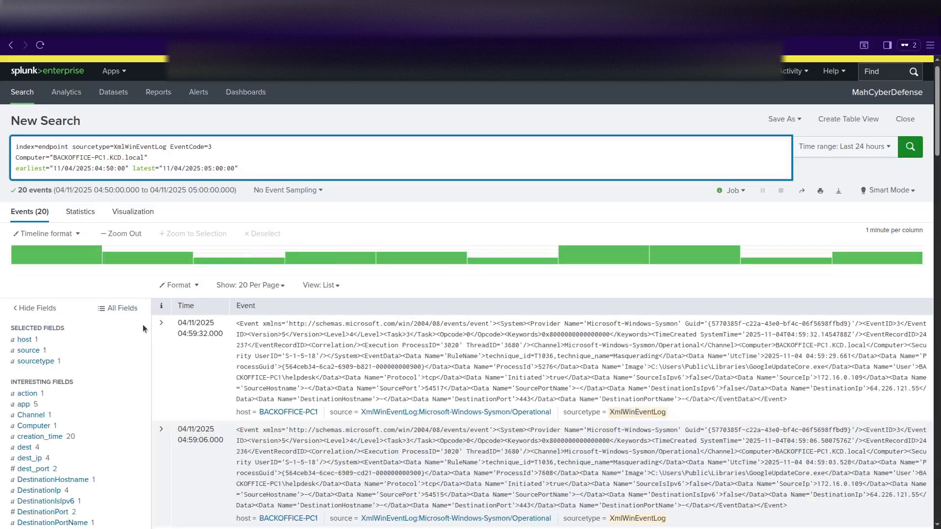
Expand the first event to review GoogleUpdateCore.exe connecting to 64.226.121.55:443, then collapse it.
scroll(143, 326, down, 3)
click(160, 147)
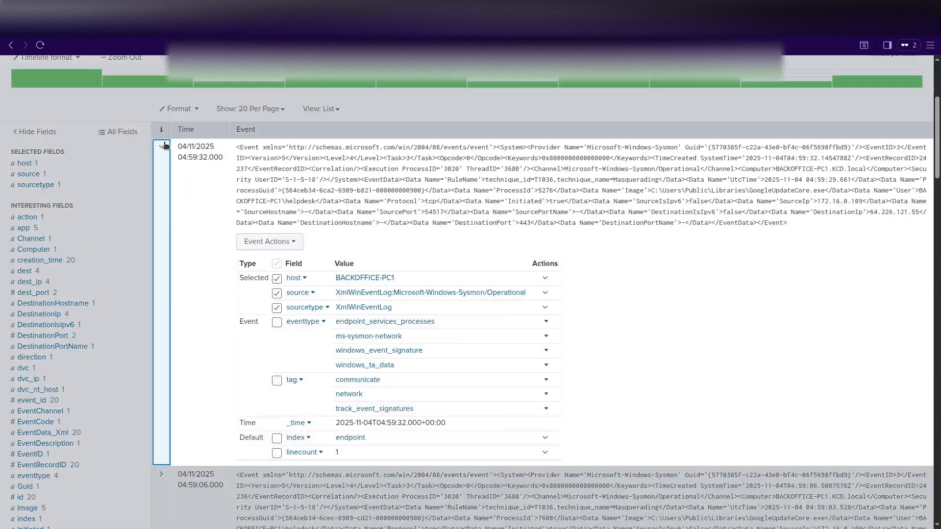
scroll(324, 402, down, 3)
scroll(326, 397, down, 5)
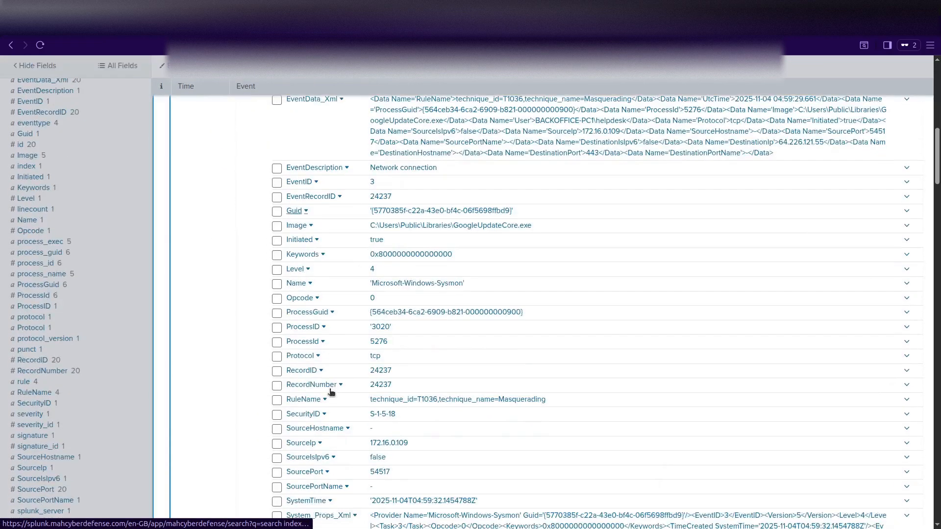
scroll(329, 392, down, 3)
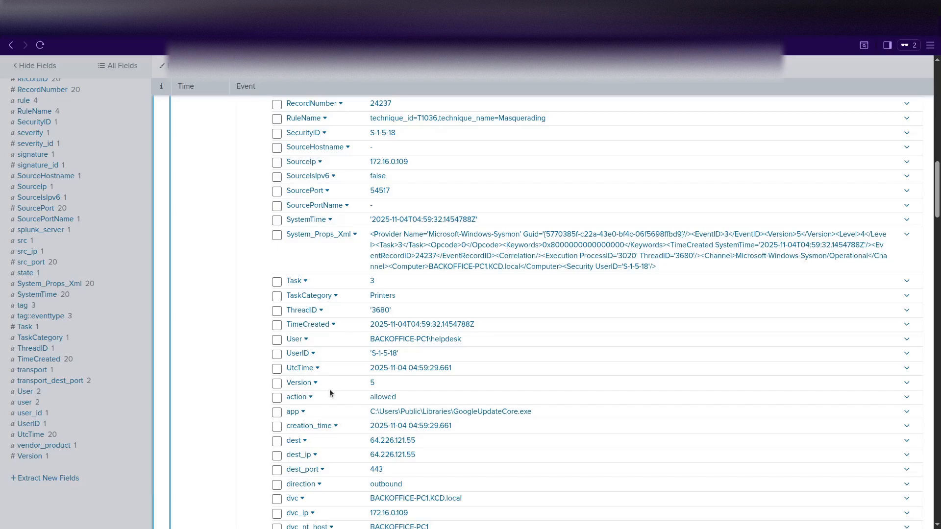
scroll(330, 389, down, 4)
scroll(329, 389, up, 15)
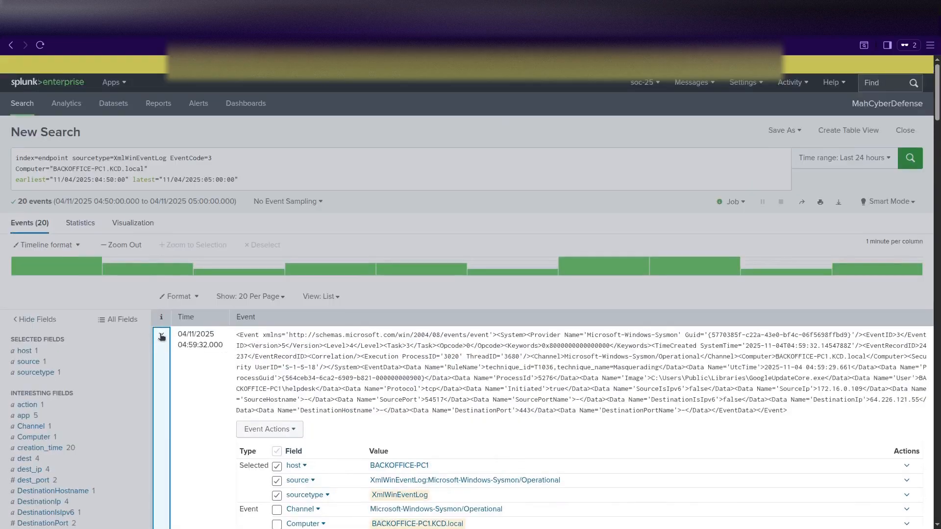
click(161, 336)
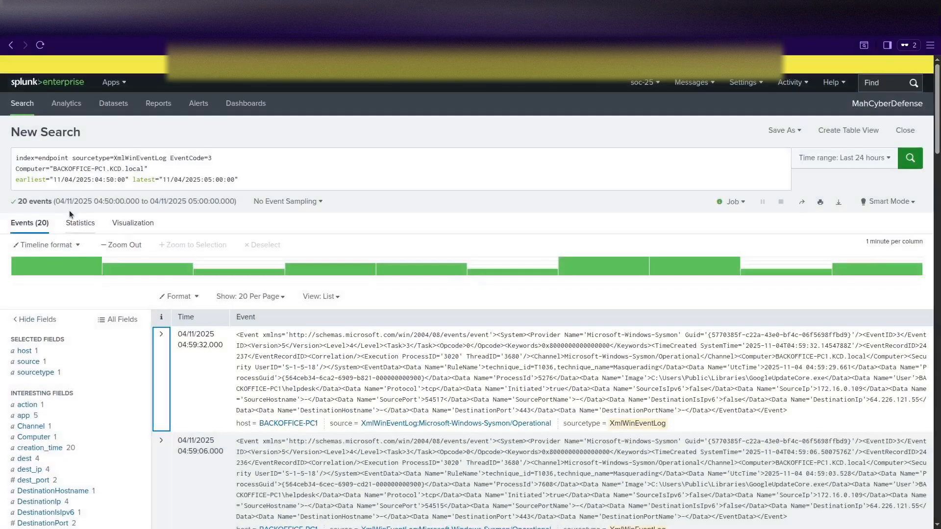
Add a new empty line at the query's end and view the Channel value summary.
click(243, 180)
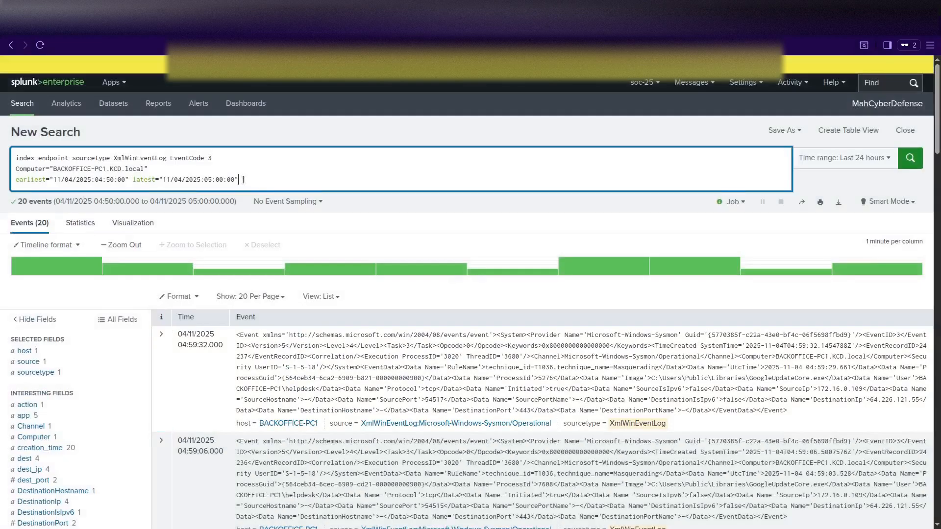
key(shift+Return)
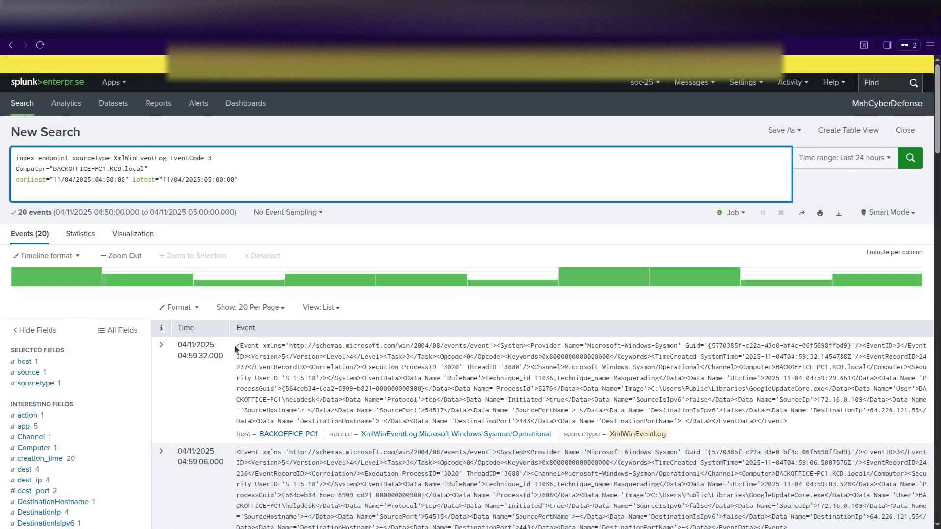
scroll(89, 372, down, 3)
click(31, 260)
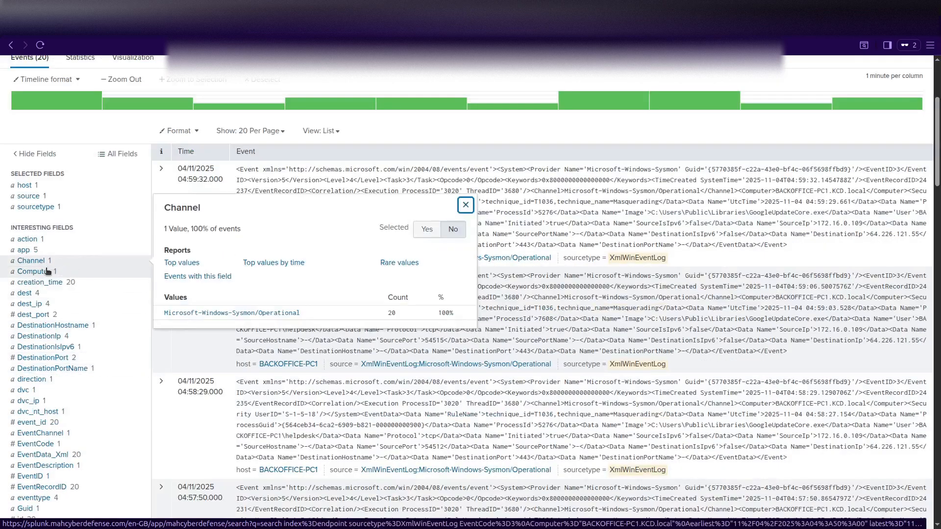
Review the Image field's value summary.
scroll(127, 360, down, 3)
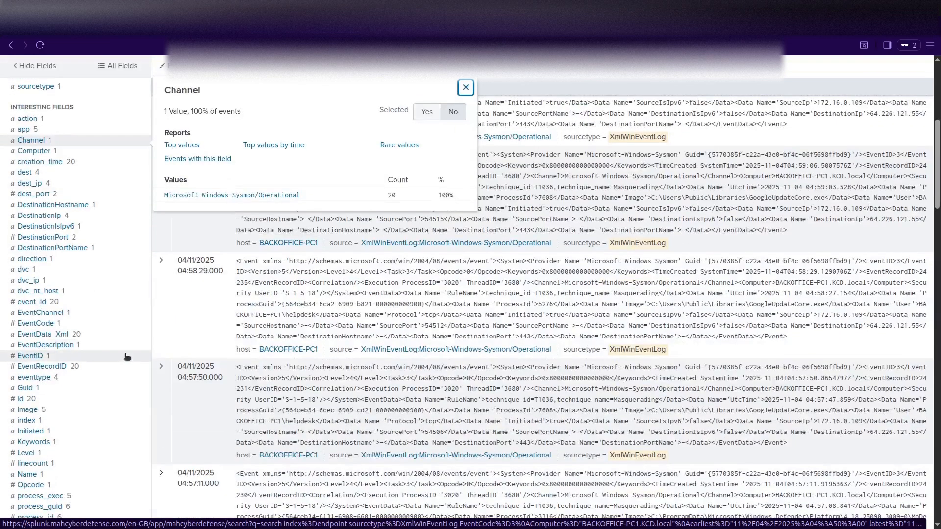
click(26, 410)
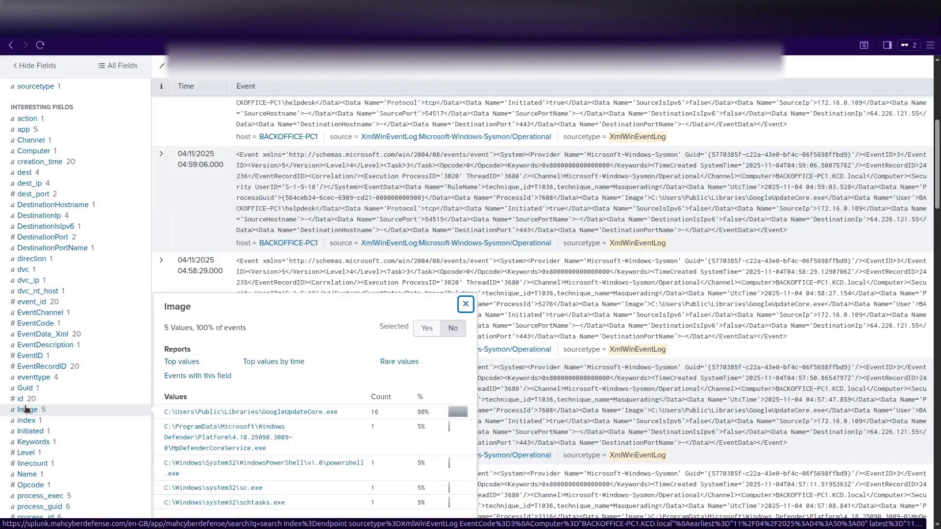
click(26, 409)
click(27, 409)
scroll(84, 407, down, 3)
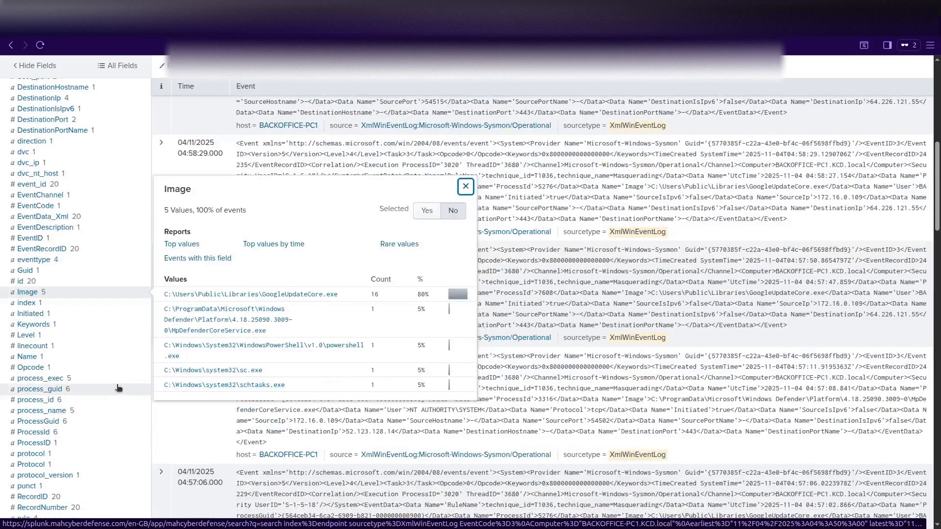
scroll(119, 389, down, 3)
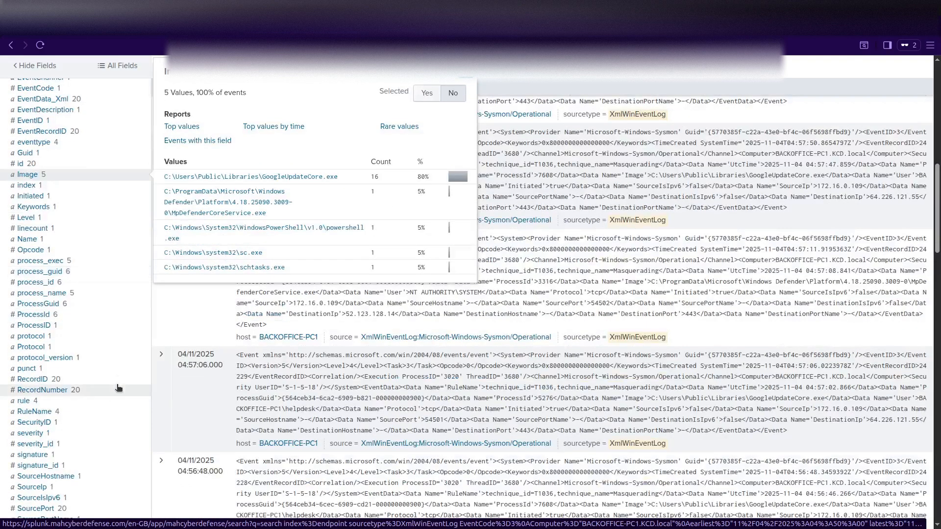
scroll(119, 388, down, 3)
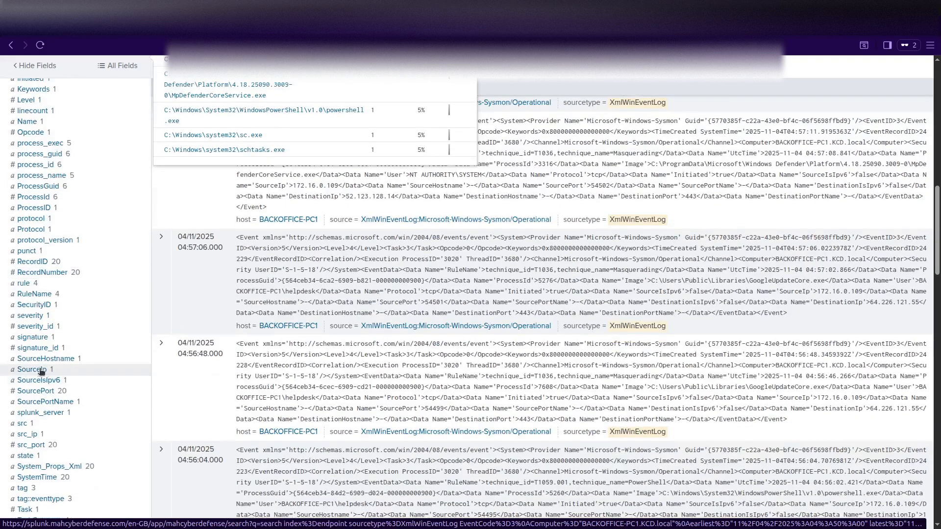
Check the SourceIp summary, showing all 20 events come from 172.16.0.109.
click(35, 370)
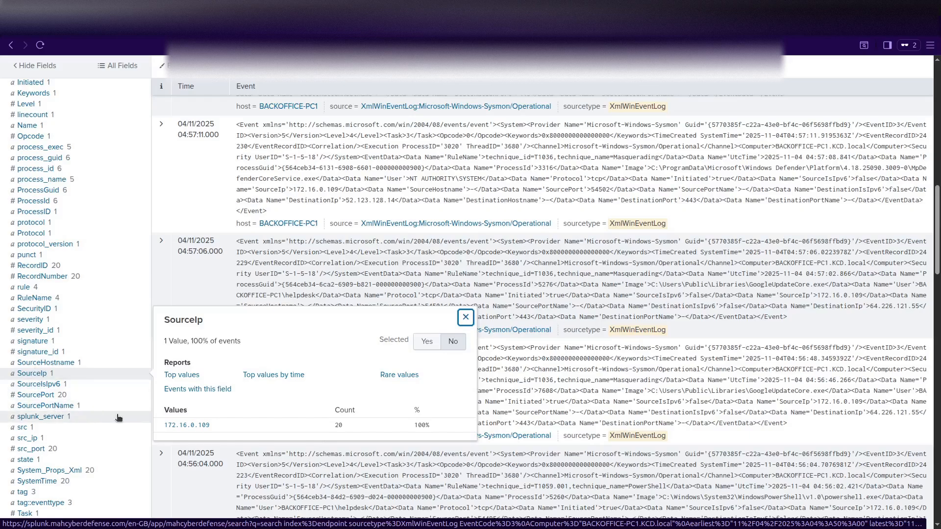
scroll(118, 417, down, 4)
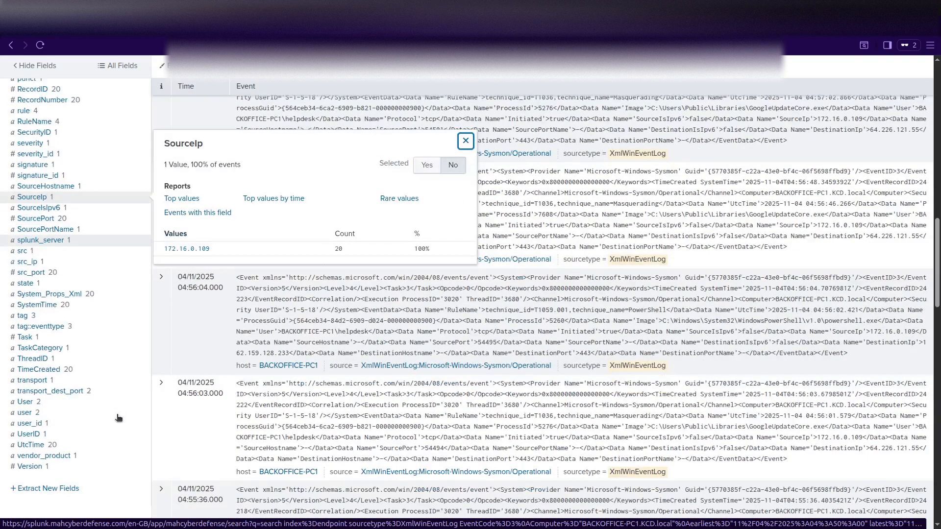
scroll(117, 417, up, 6)
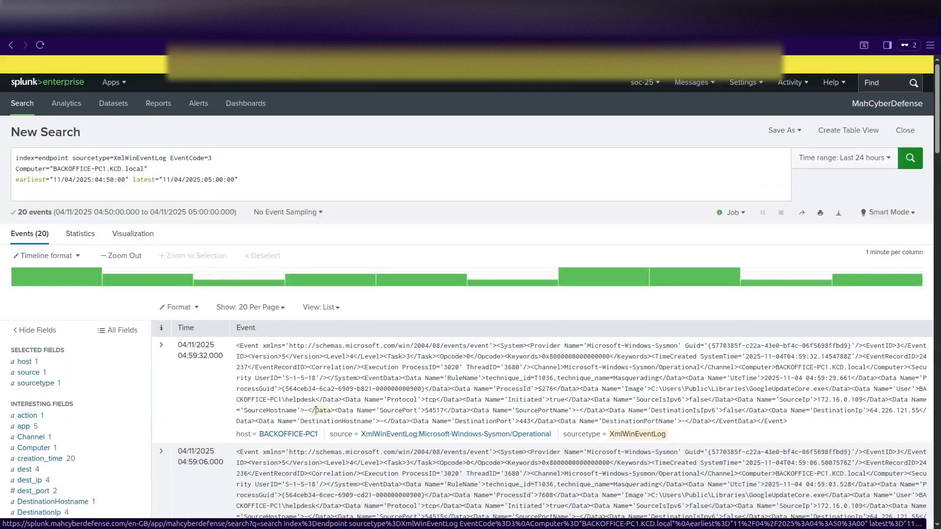
scroll(321, 411, down, 4)
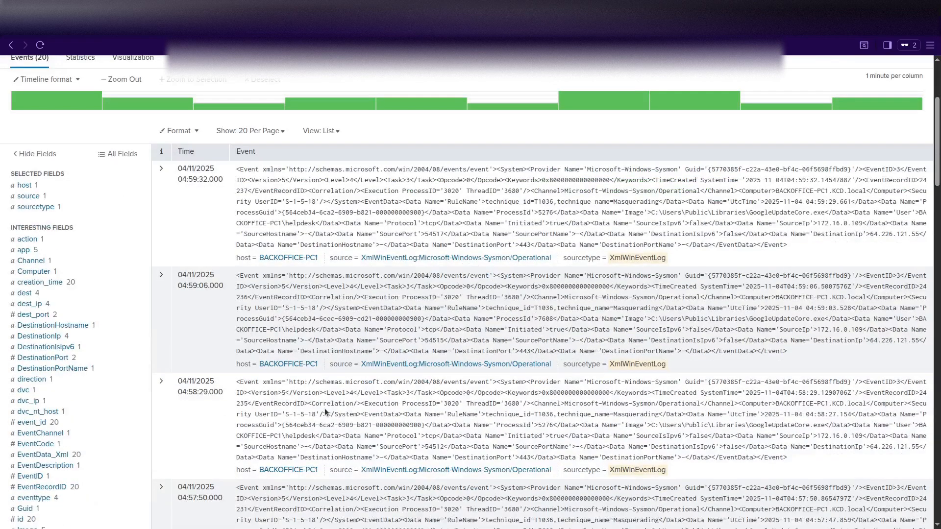
scroll(324, 408, down, 4)
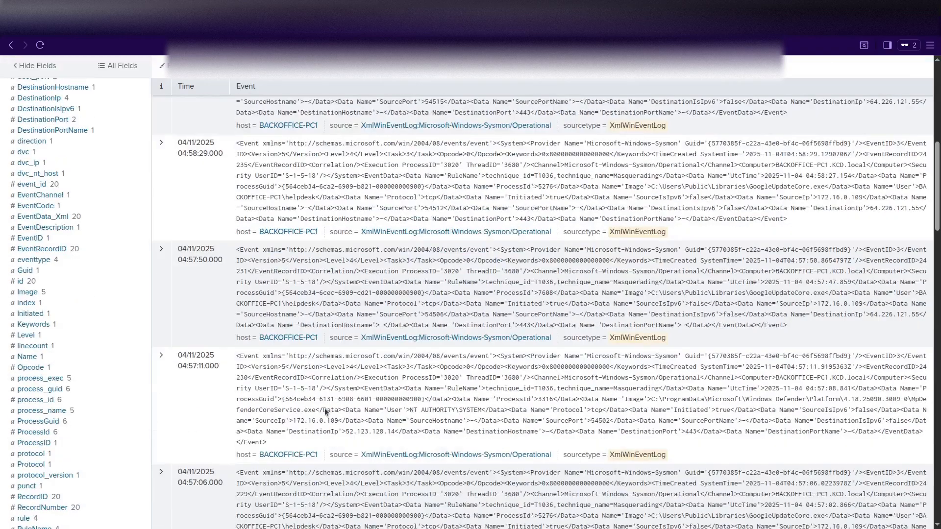
scroll(325, 408, up, 8)
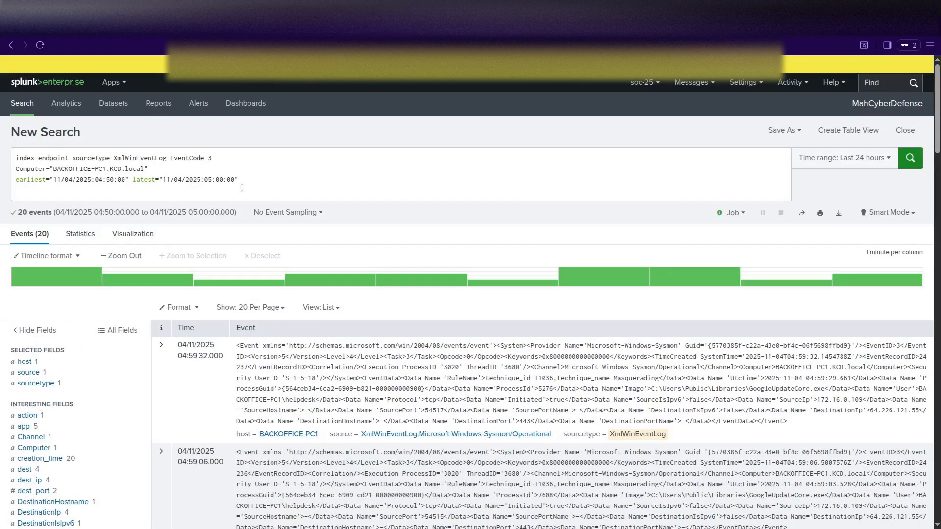
Add an Image="*discord" filter line, get no results, then remove it and rerun.
scroll(248, 177, down, 15)
scroll(248, 177, up, 15)
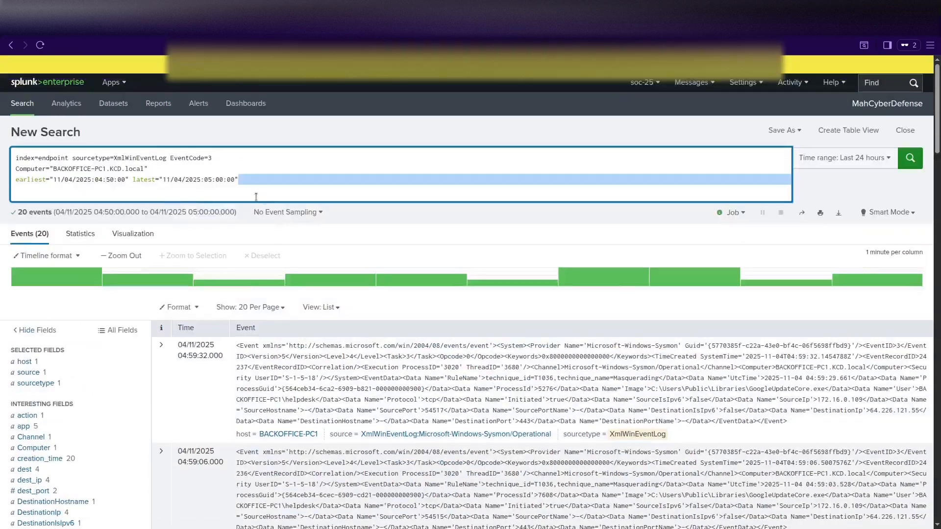
click(246, 178)
key(shift+Return)
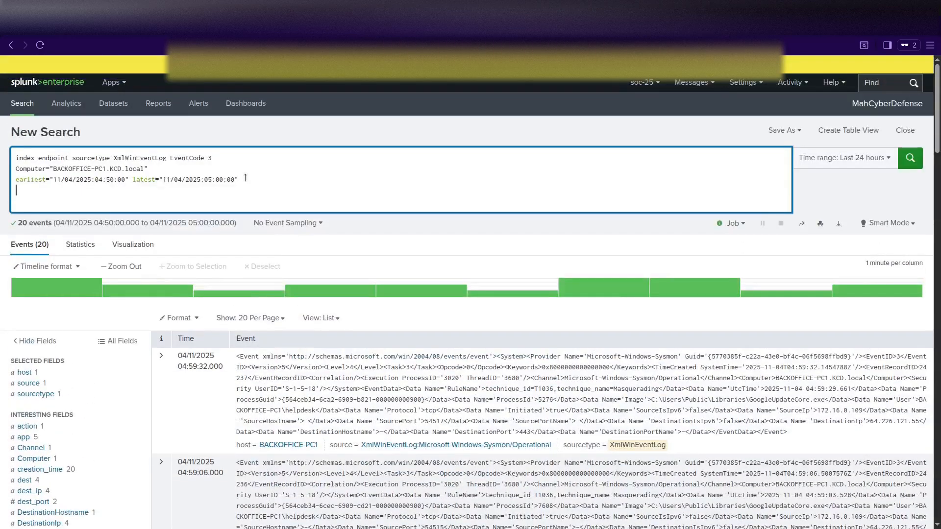
text(Image="*discord")
key(Return)
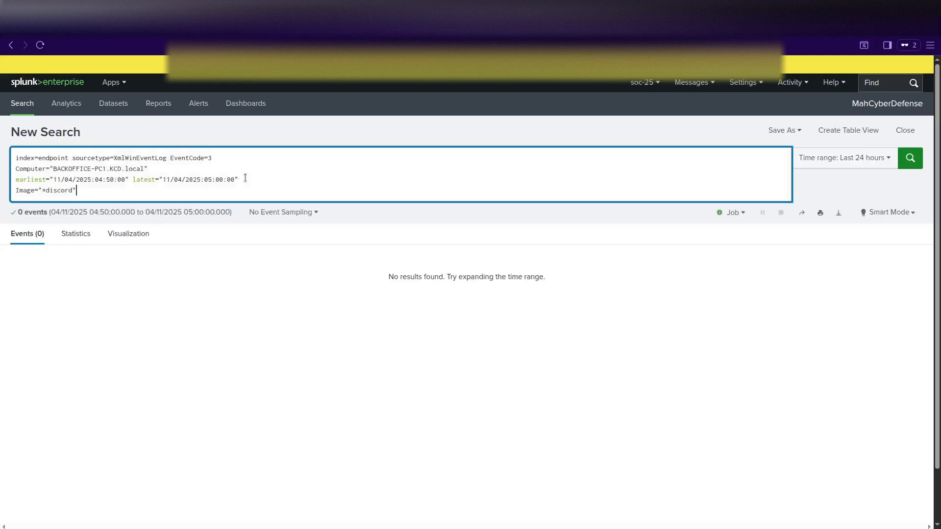
key(BackSpace)
key(BackSpace)
key(BackSpace)
key(BackSpace)
key(BackSpace)
key(BackSpace)
key(BackSpace)
key(BackSpace)
key(BackSpace)
key(BackSpace)
key(BackSpace)
key(BackSpace)
key(BackSpace)
key(BackSpace)
key(BackSpace)
key(BackSpace)
key(BackSpace)
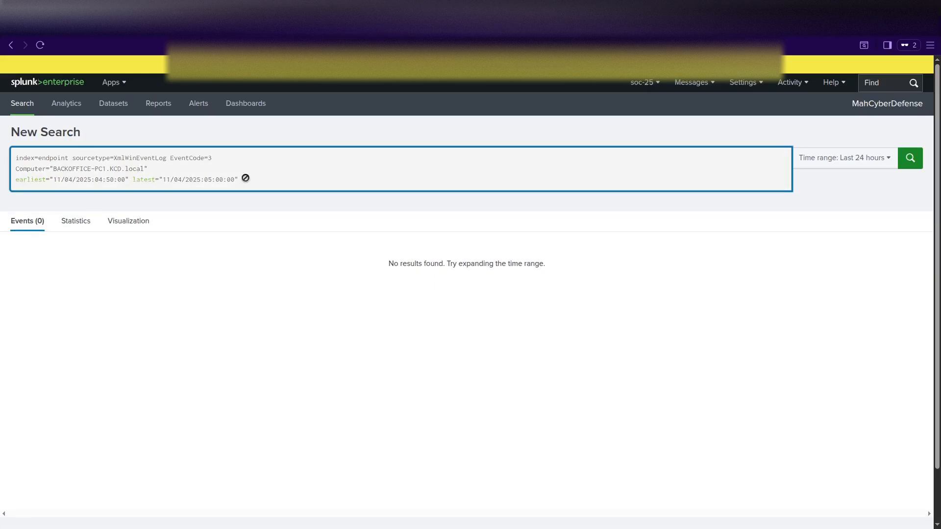
key(Return)
Review the Image field values to see the five process images behind the 20 connection events.
scroll(109, 346, down, 3)
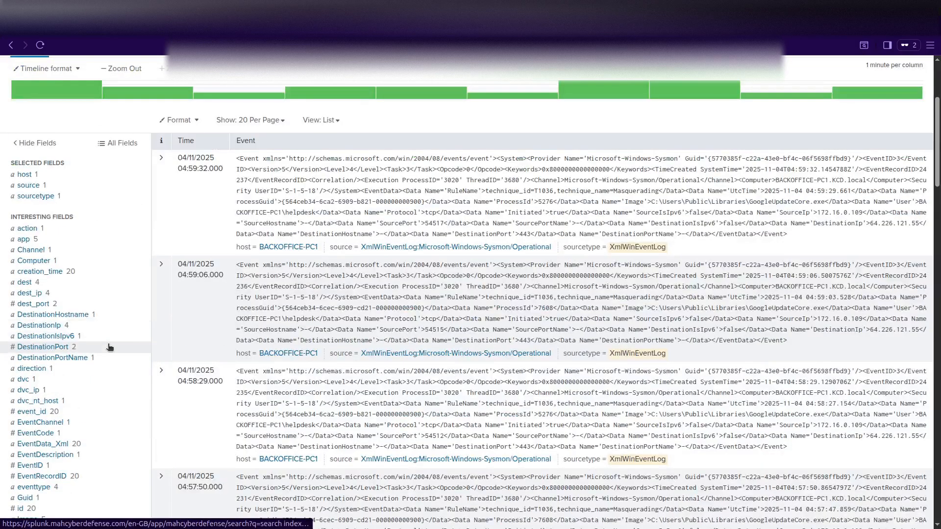
scroll(109, 346, down, 10)
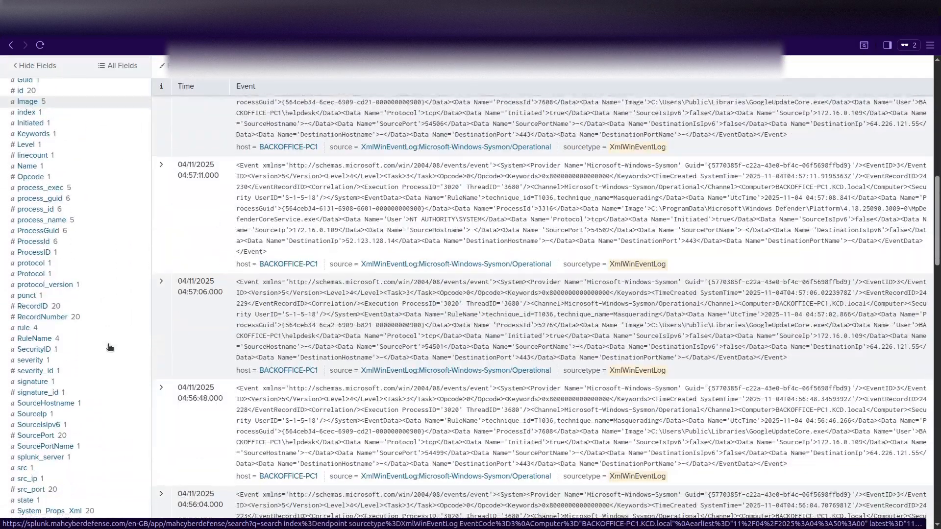
scroll(108, 347, down, 5)
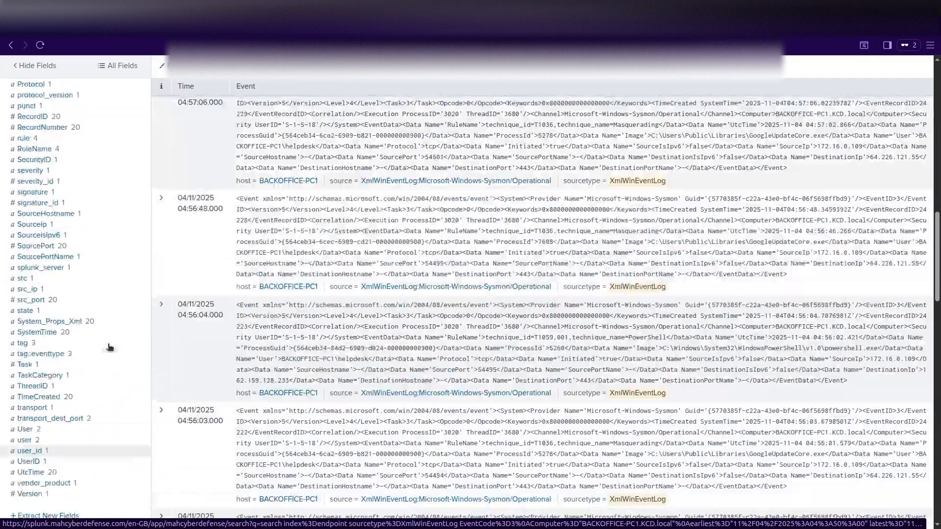
scroll(109, 347, up, 7)
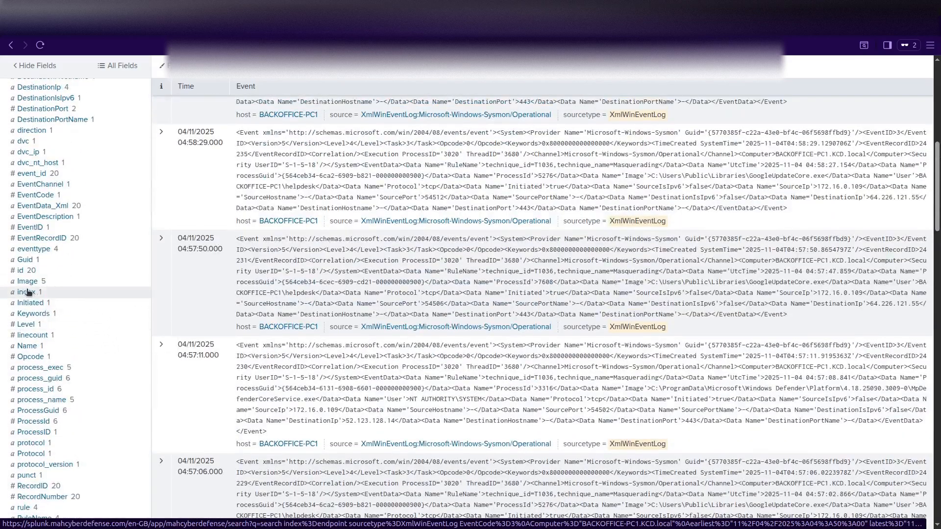
click(27, 281)
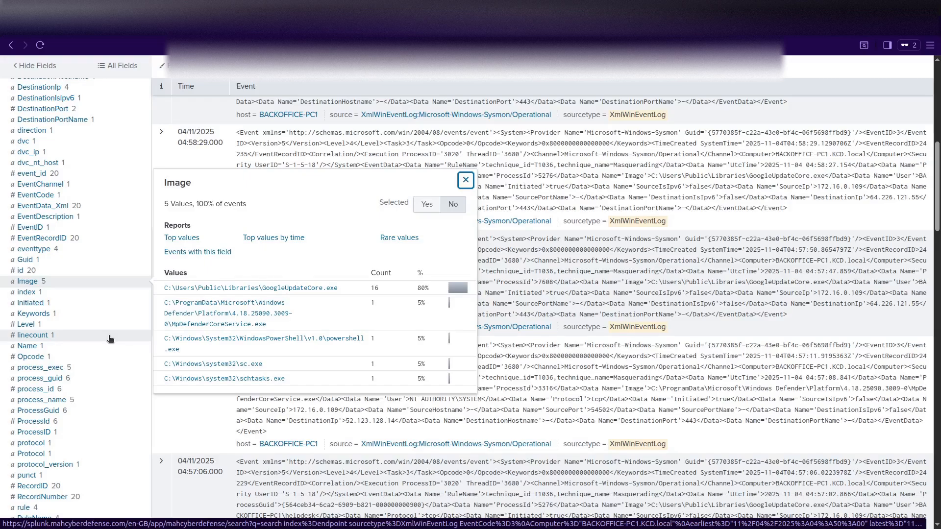
scroll(111, 339, up, 8)
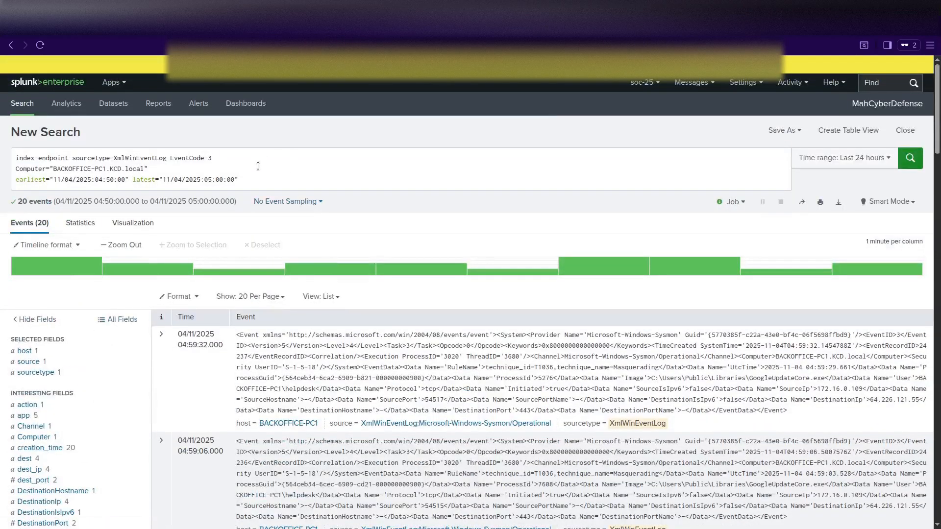
scroll(208, 375, down, 5)
scroll(207, 375, up, 4)
scroll(207, 376, up, 1)
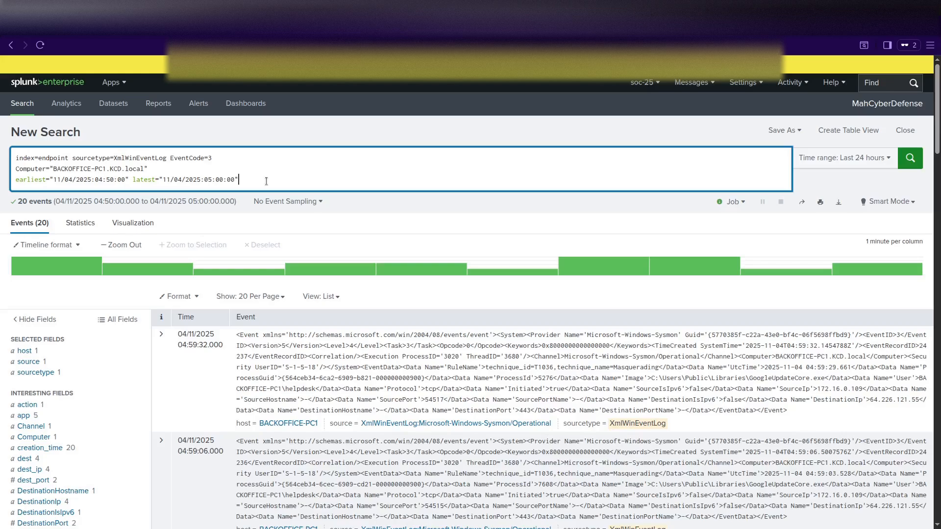
Change EventCode=3 to EventCode=1 and review the eight command lines, including curl uploading KCD_Exfil.zip.
key(BackSpace)
text(1)
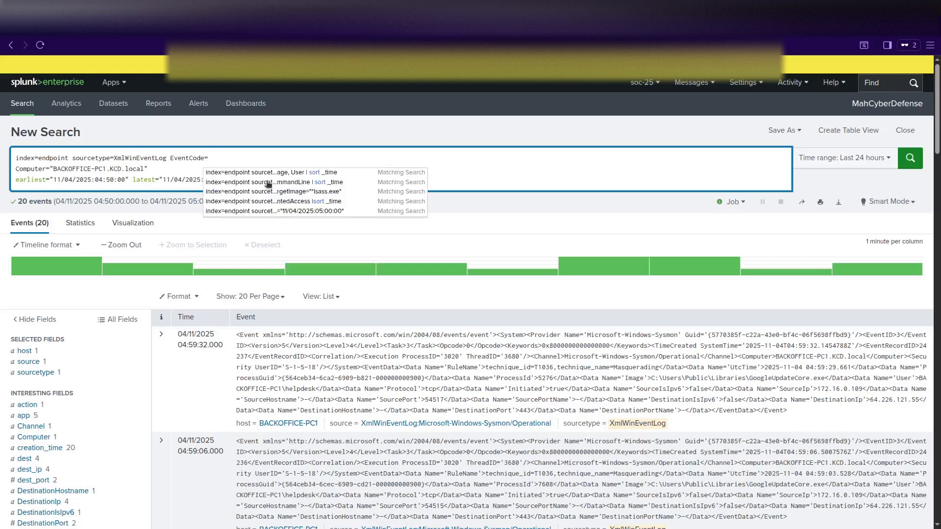
key(Return)
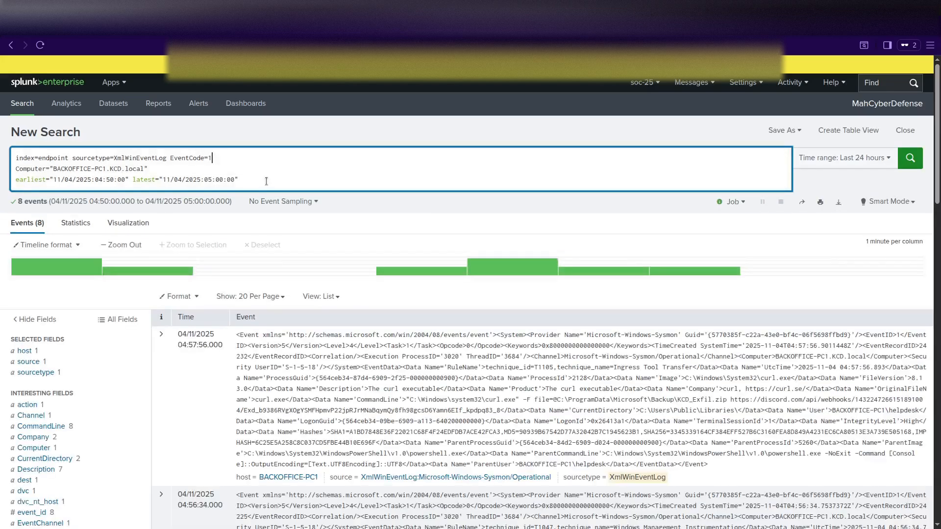
scroll(131, 356, down, 3)
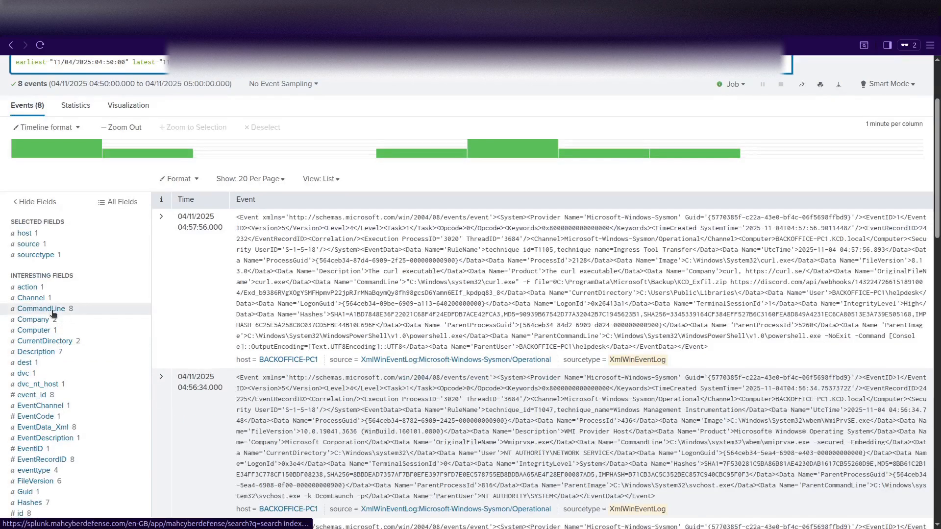
click(120, 310)
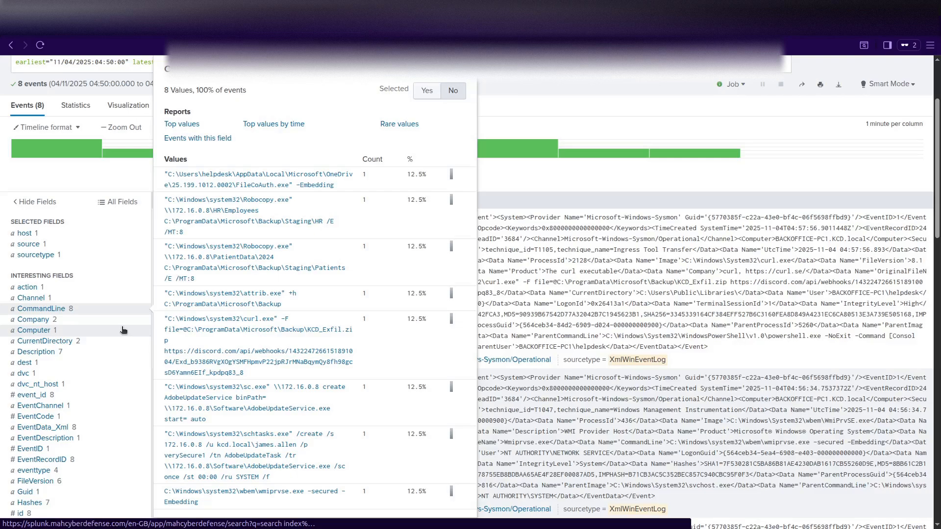
scroll(275, 362, down, 4)
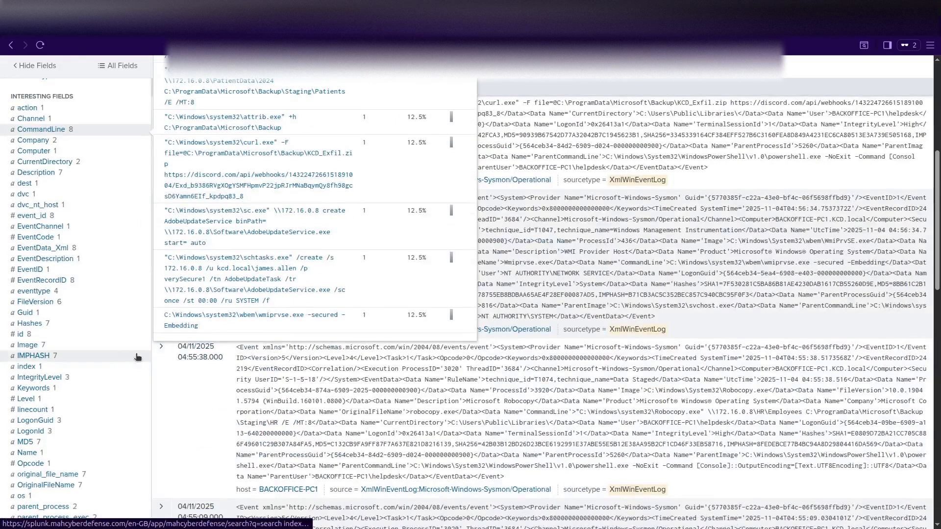
scroll(216, 359, up, 7)
click(144, 175)
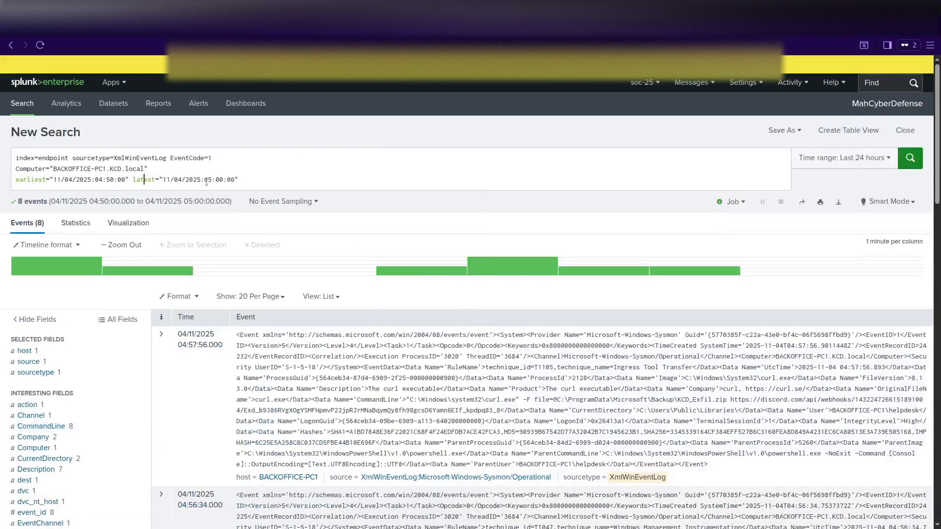
Replace the query with a certutil, sc.exe and schtasks search tabling _time, Image, CommandLine sorted by _time.
mouse_move(253, 181)
mouse_down()
mouse_move(14, 168)
mouse_move(29, 148)
mouse_move(260, 177)
mouse_up()
key(shift+Return)
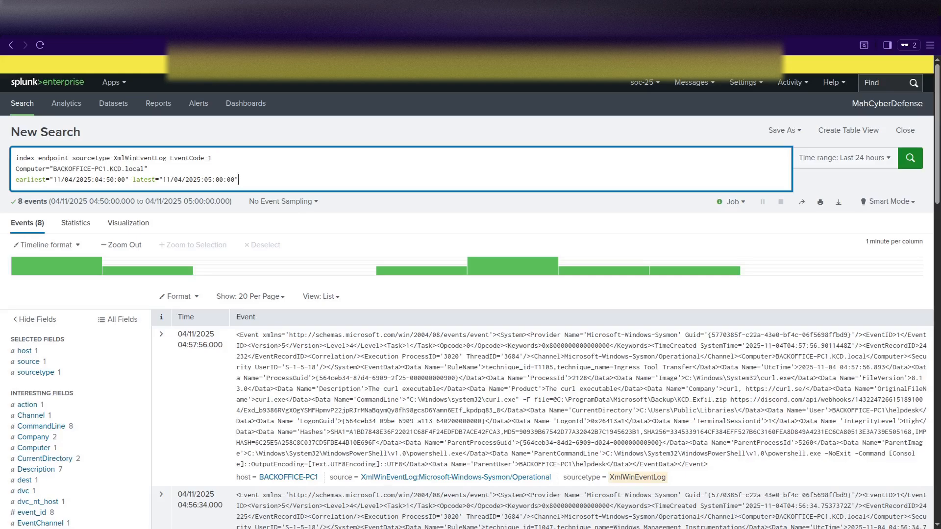
click(244, 182)
key(ctrl+a)
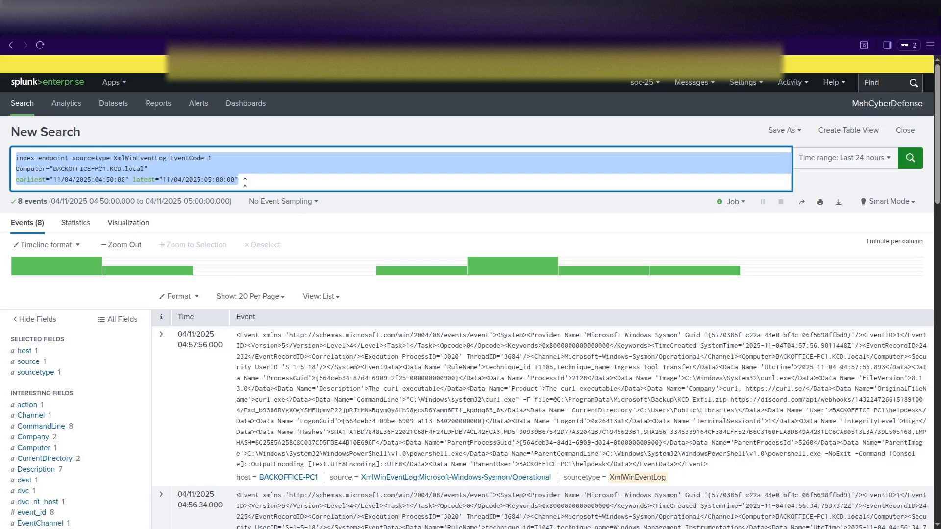
text(index=endpoint sourcetype=XmlWinEventLog EventCode=1 Computer="BACKOFFICE-PC1.KCD.local" earliest="11/04/2025:04:40:00" latest="11/04/2025:05:10:00" (Image="*certutil*" OR Image="*sc.exe*" OR Image="*schtasks*") | table _time, Image, CommandLine | sort _time)
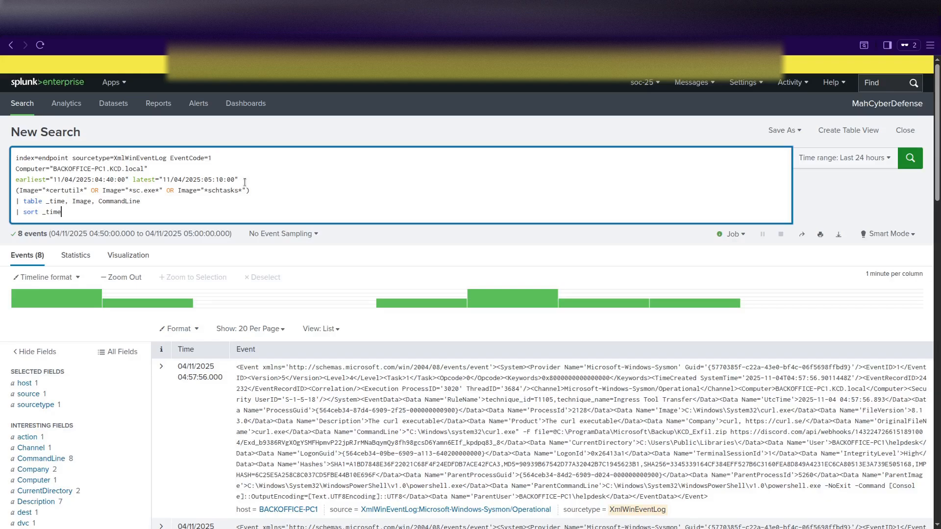
click(210, 205)
scroll(111, 325, down, 1)
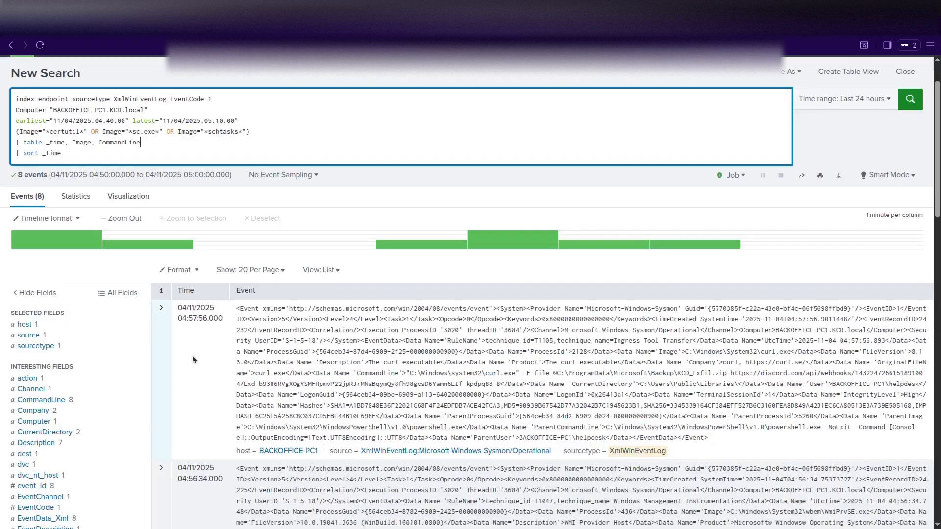
click(85, 202)
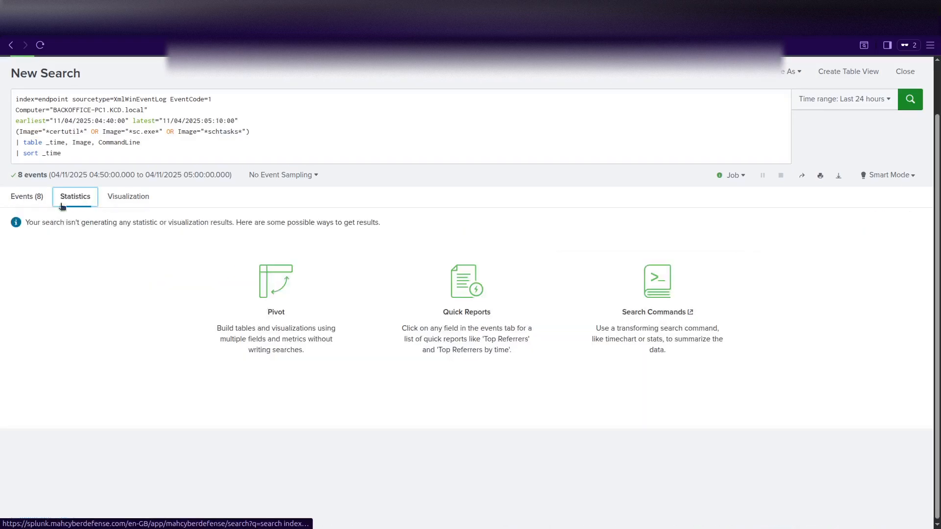
click(27, 201)
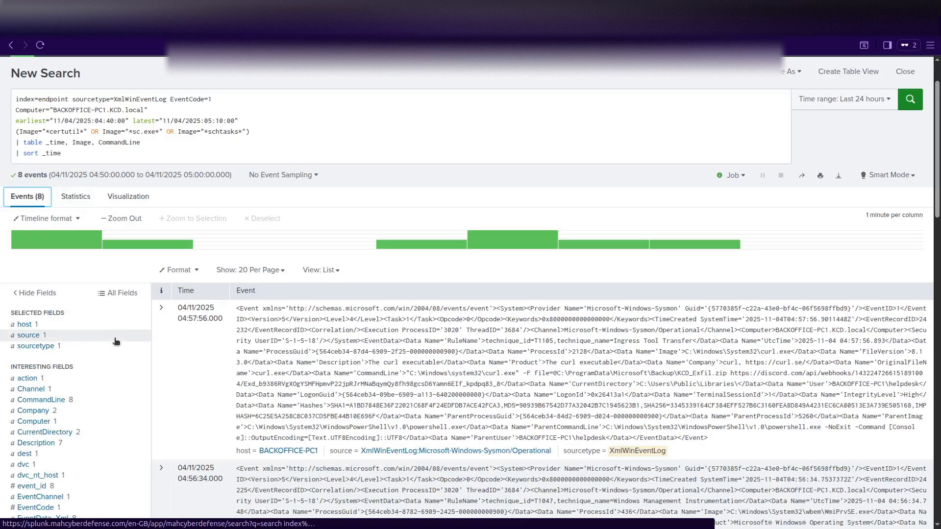
click(86, 151)
Run the query for five rows, including a remote MicrosoftEdgeUpdate schtasks task on ADDC01, then select it.
key(Return)
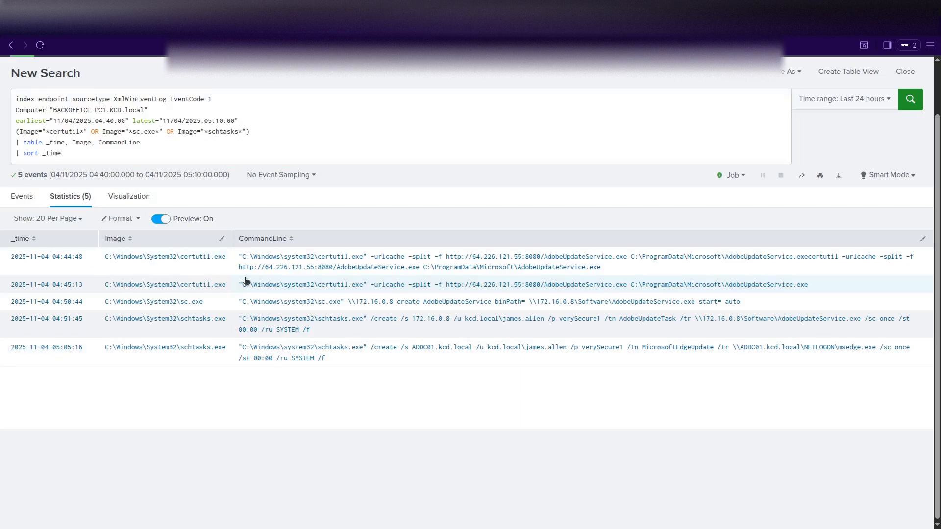
scroll(244, 279, up, 2)
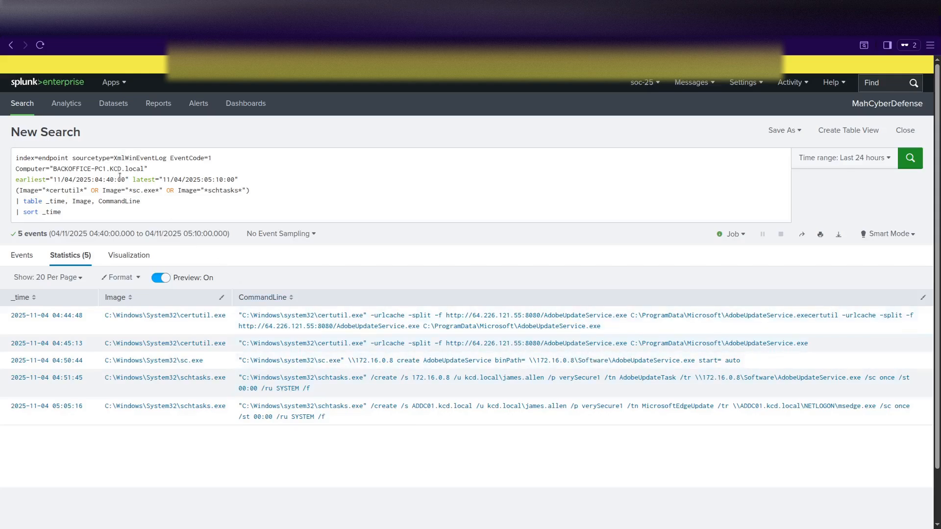
drag(89, 210, 9, 158)
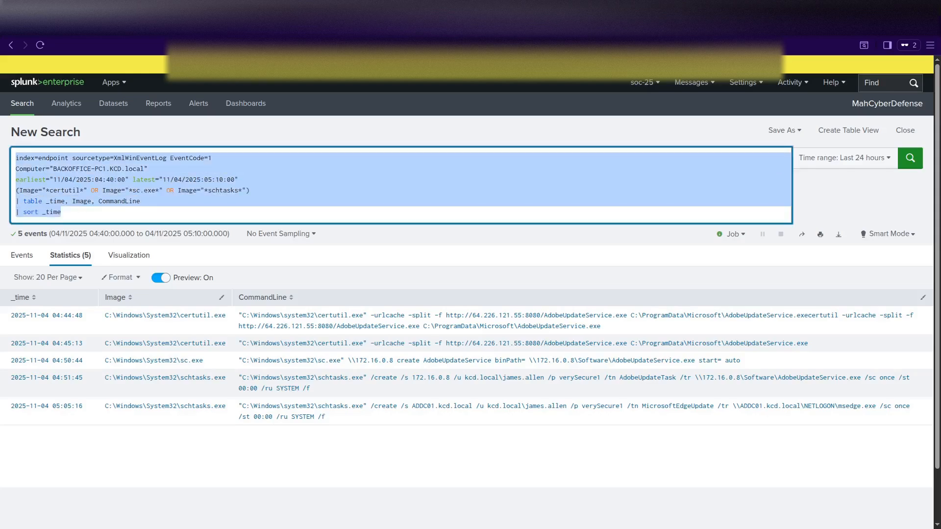
Paste and run the KCD-FS01 AdobeUpdateService search for 11/04/2025, then select the whole query.
text(index=endpoint sourcetype=XmlWinEventLog EventCode=1 Computer="KCD-FS01*" earliest="11/04/2025:00:00:00" latest="11/05/2025:00:00:00" Image="*AdobeUpdateService*" | table _time, Image, CommandLine)
click(183, 191)
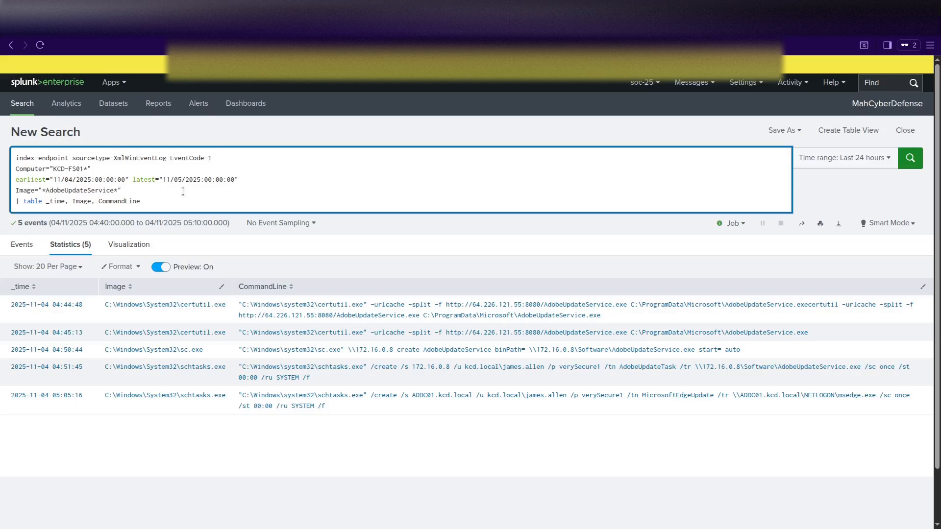
key(Return)
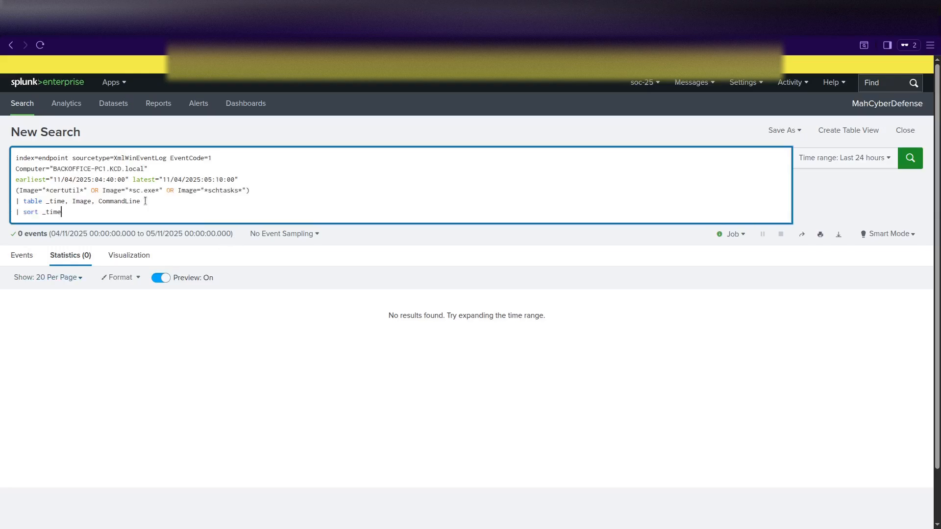
key(Return)
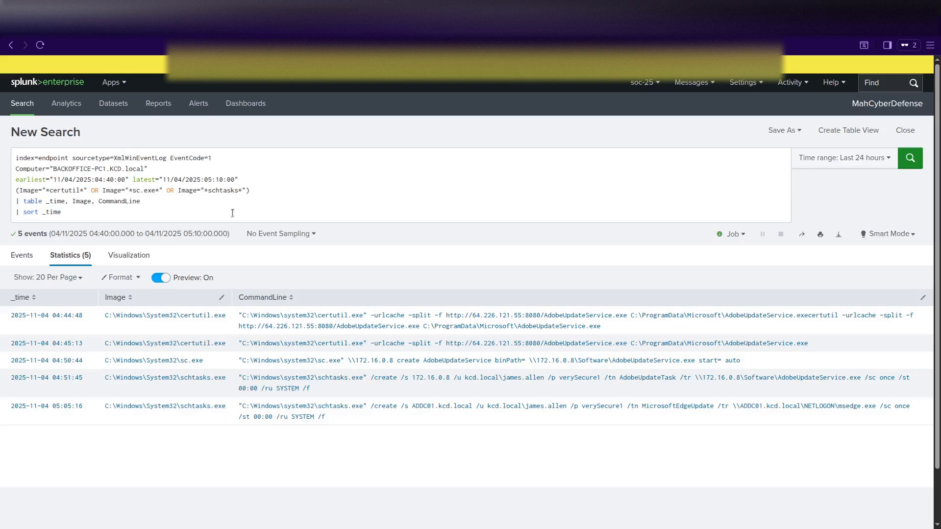
key(ctrl+a)
Rerun the KCD-FS01 query with MicrosoftEdgeUpdate replacing AdobeUpdateService in the Image filter.
text(index=endpoint sourcetype=XmlWinEventLog EventCode=1 Computer="KCD-FS01*" earliest="11/04/2025:00:00:00" latest="11/05/2025:00:00:00" Image="*AdobeUpdateService*" | table _time, Image, CommandLine)
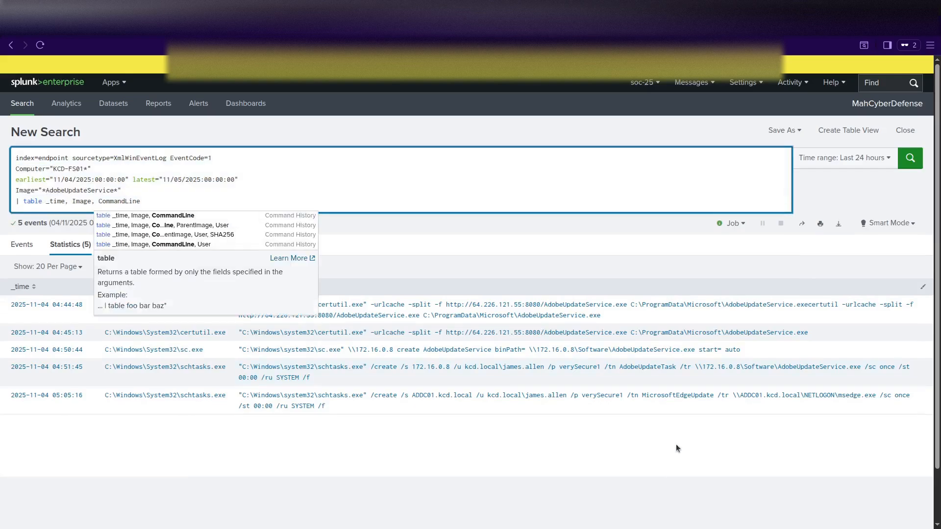
drag(644, 403, 714, 399)
key(ctrl+c)
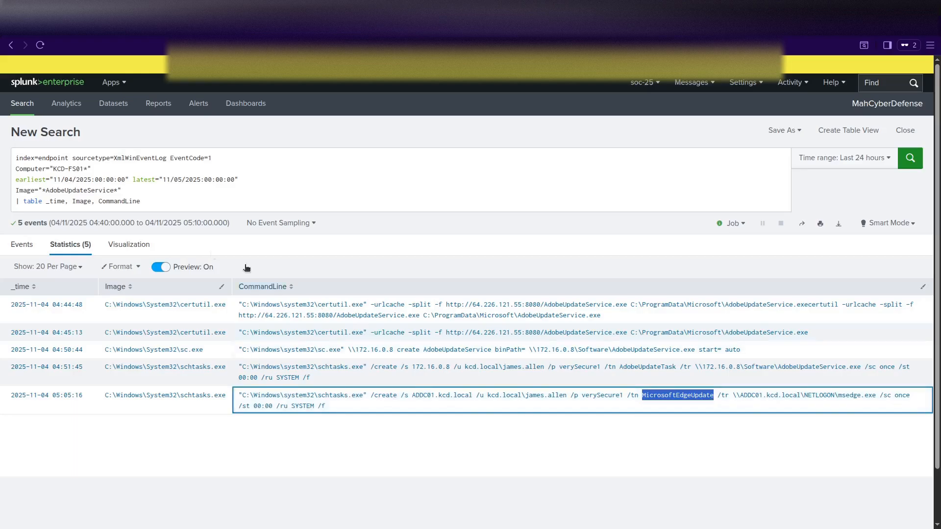
drag(115, 191, 46, 190)
key(ctrl+v)
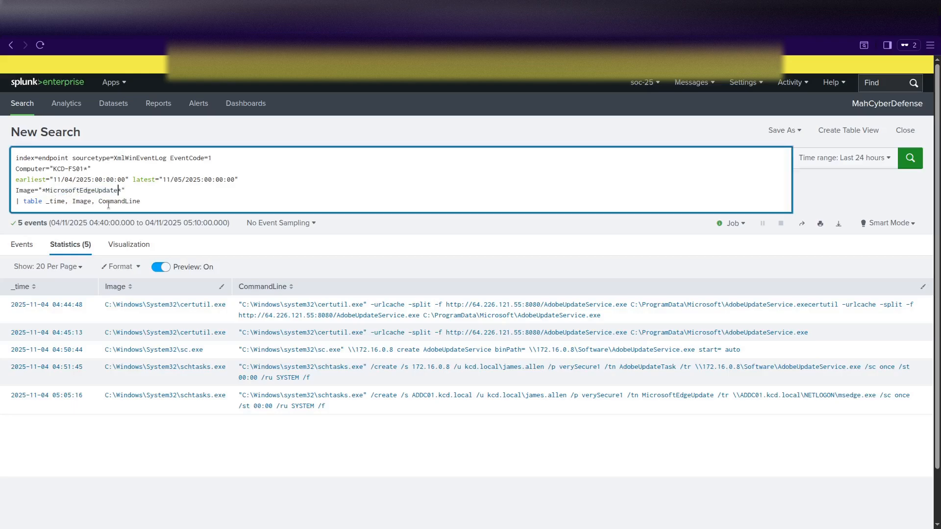
key(Return)
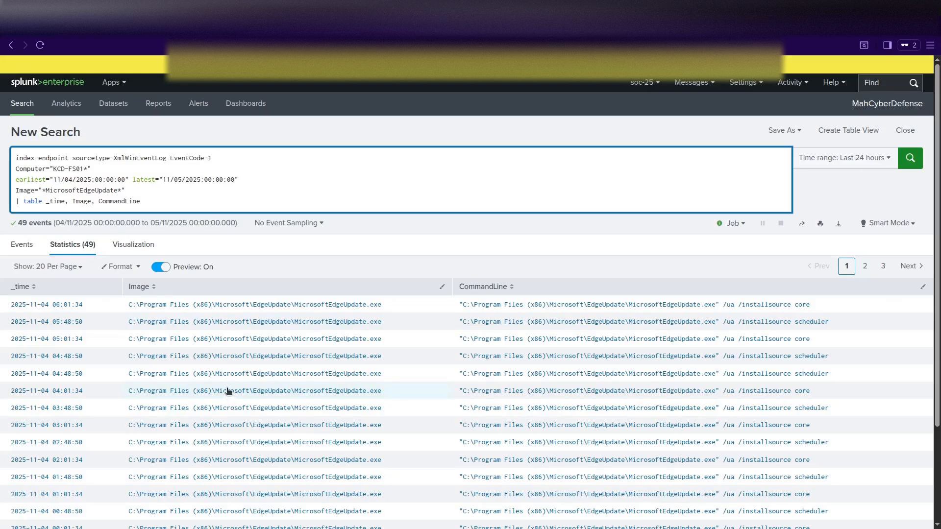
Page through results pages 2 and 3 of the 49 MicrosoftEdgeUpdate events.
scroll(228, 391, down, 2)
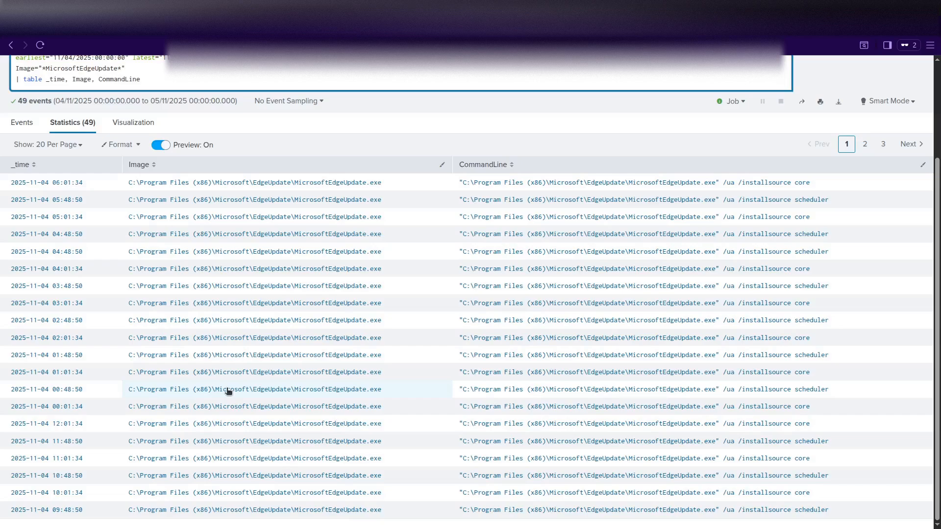
scroll(228, 391, up, 2)
click(865, 266)
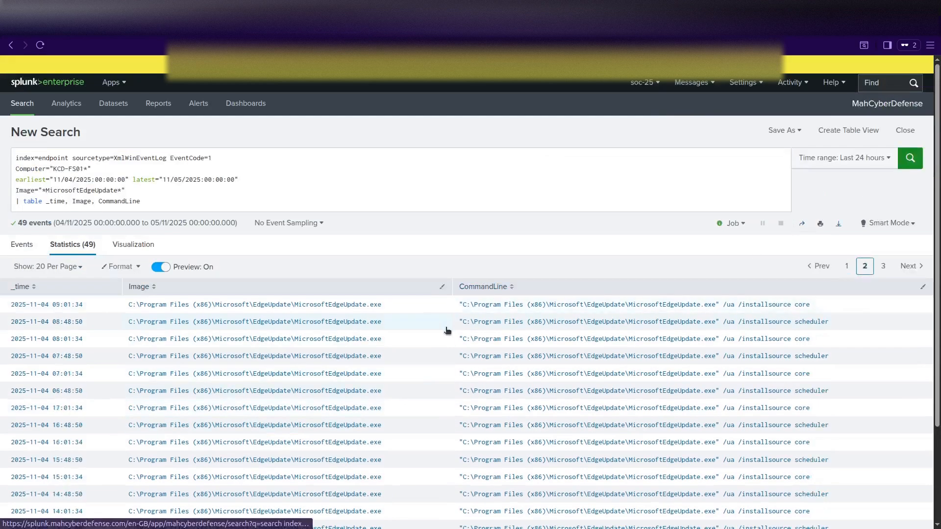
scroll(338, 360, down, 2)
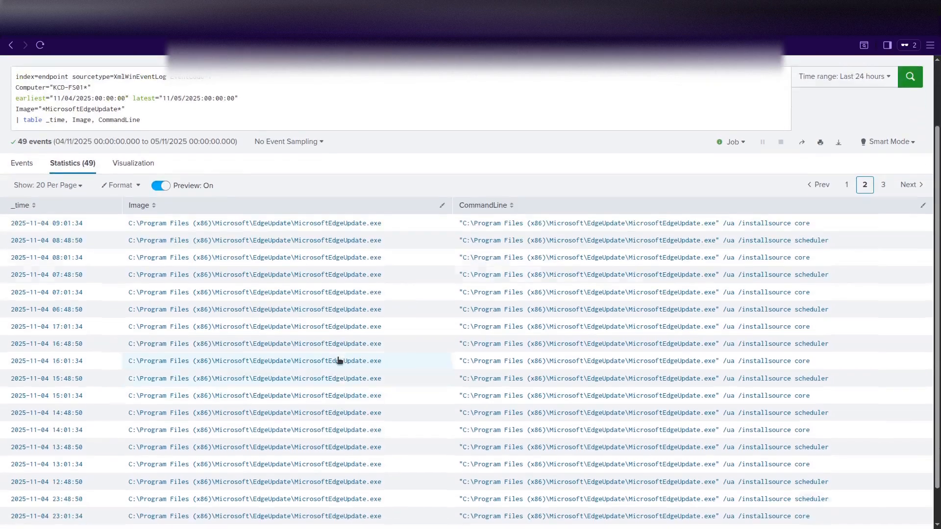
scroll(338, 361, up, 2)
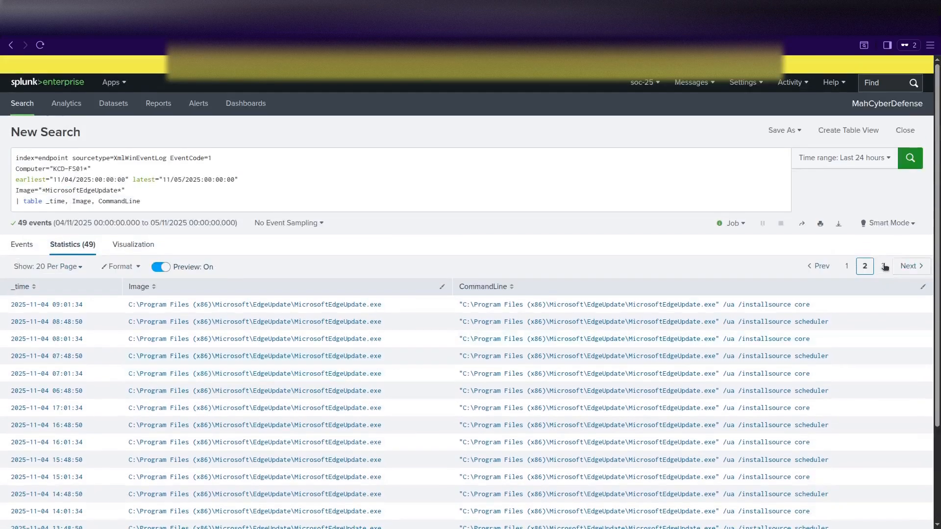
click(883, 265)
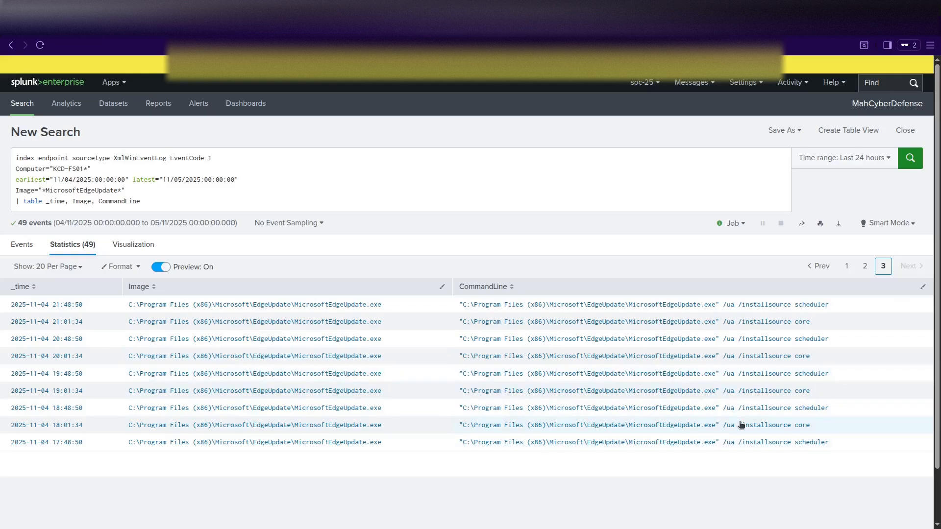
click(165, 206)
drag(162, 202, 17, 157)
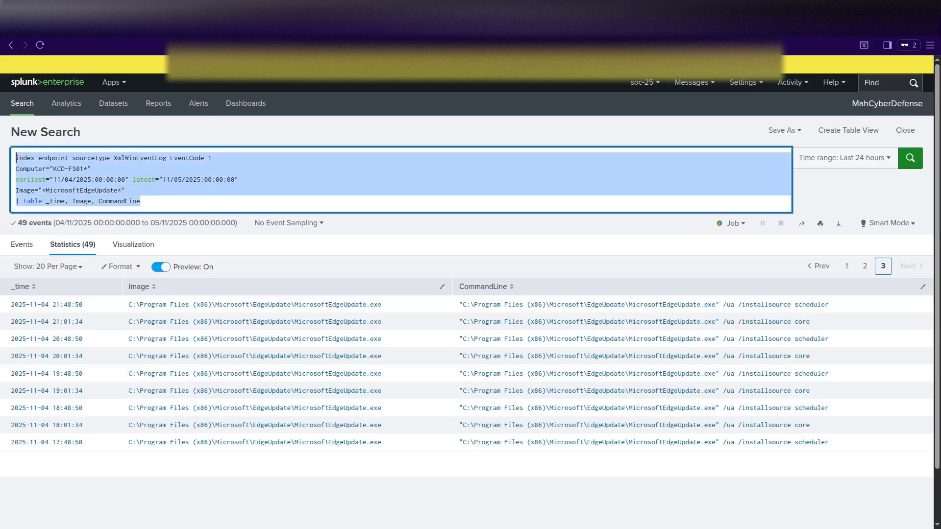
Run the msedge.exe query on BACKOFFICE-PC1 for 05:00–06:30, tabling _time and CommandLine sorted by _time.
text(index=endpoint sourcetype=XmlWinEventLog EventCode=1 Computer="BACKOFFICE-PC1.KCD.local" earliest="11/04/2025:05:00:00" latest="11/04/2025:06:30:00" Image="*msedge.exe" | table _time, CommandLine | sort _time)
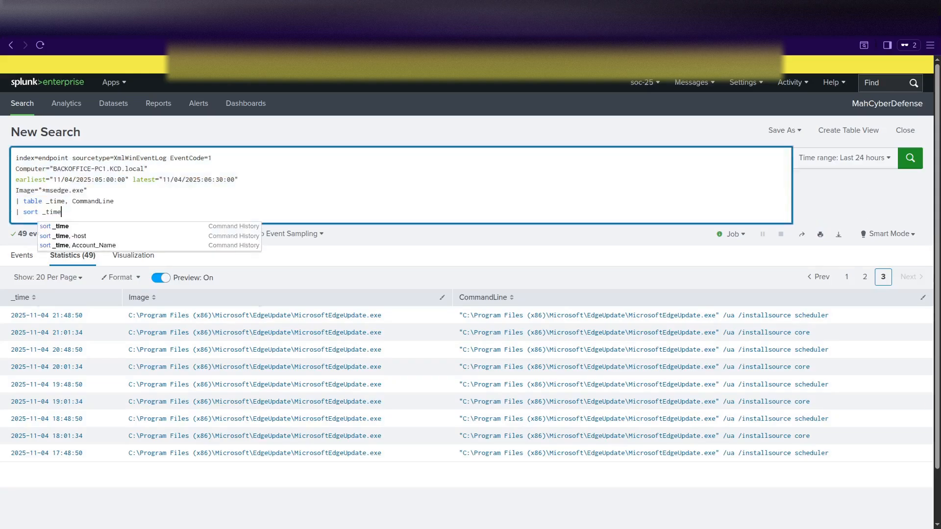
click(148, 205)
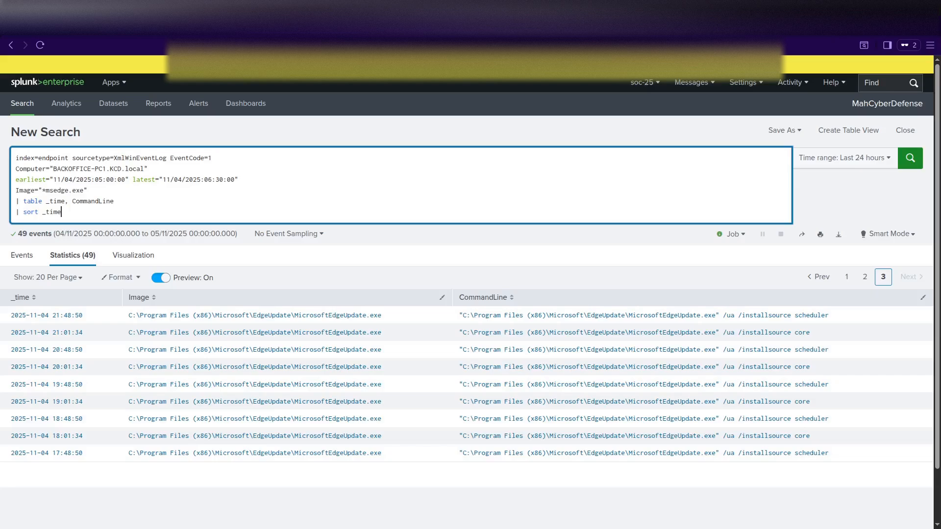
key(Return)
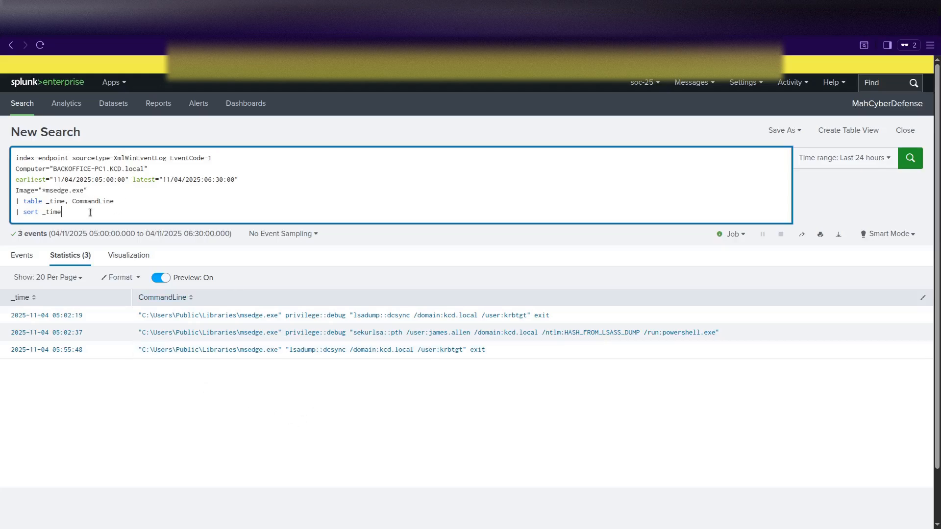
drag(94, 190, 16, 191)
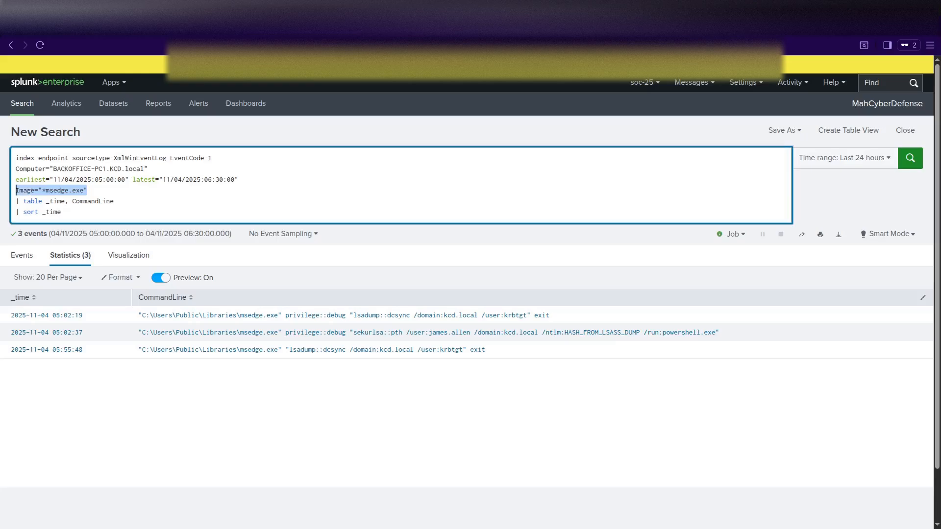
Delete the Image="*msedge.exe" filter and scroll through the 55 resulting command lines.
key(BackSpace)
key(BackSpace)
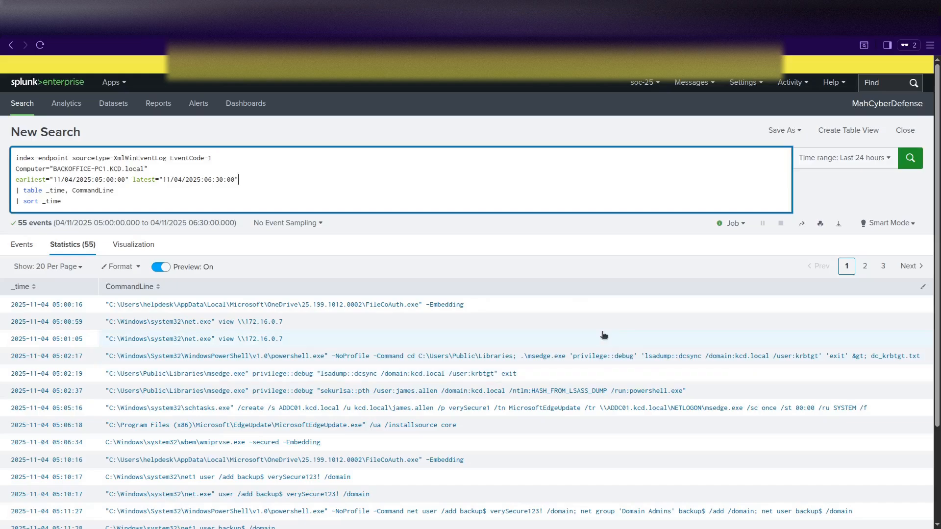
scroll(604, 335, down, 1)
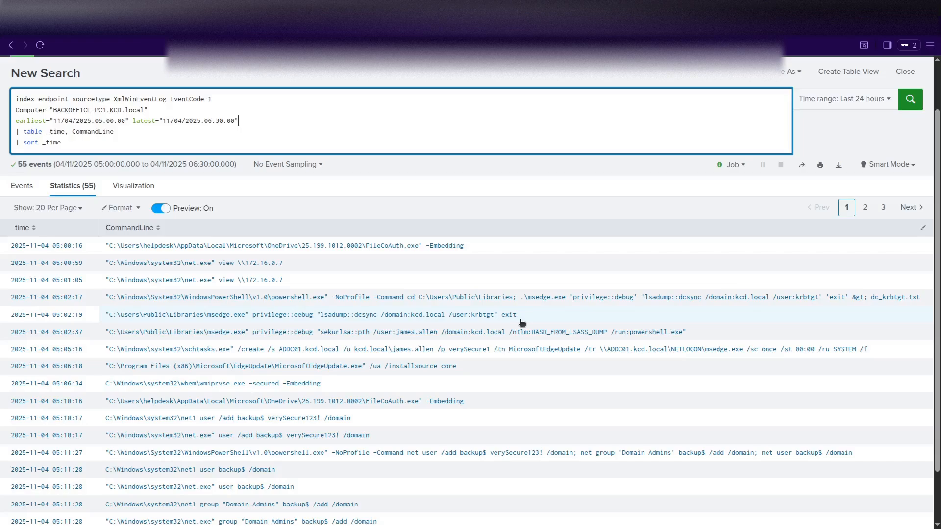
scroll(522, 323, down, 1)
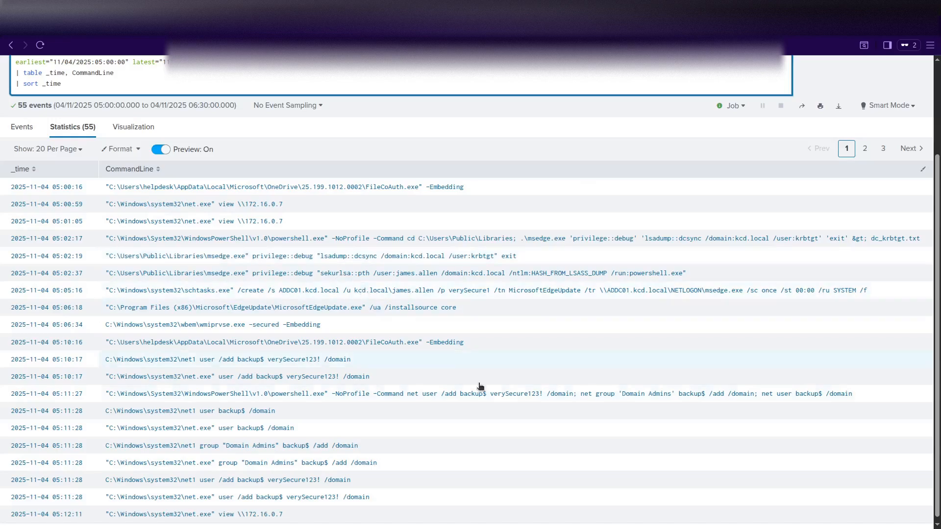
scroll(514, 398, down, 1)
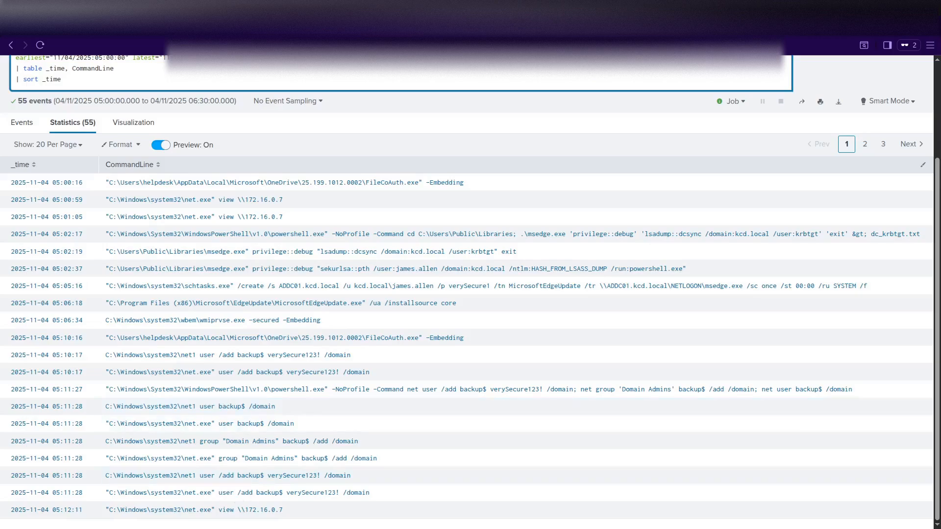
scroll(211, 139, up, 3)
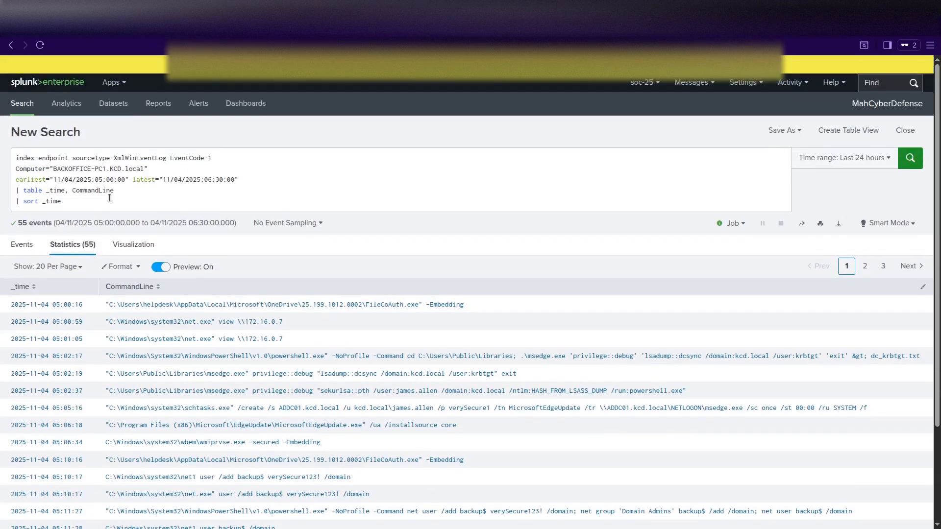
Replace the query with the net.exe search tabling _time, CommandLine and User for 05:08–05:15.
drag(100, 202, 16, 201)
key(ctrl+a)
text(index=endpoint sourcetype=XmlWinEventLog EventCode=1 Computer="BACKOFFICE-PC1.KCD.local" earliest="11/04/2025:05:08:00" latest="11/04/2025:05:15:00" Image="*net.exe*" | table _time, CommandLine, User | sort _time)
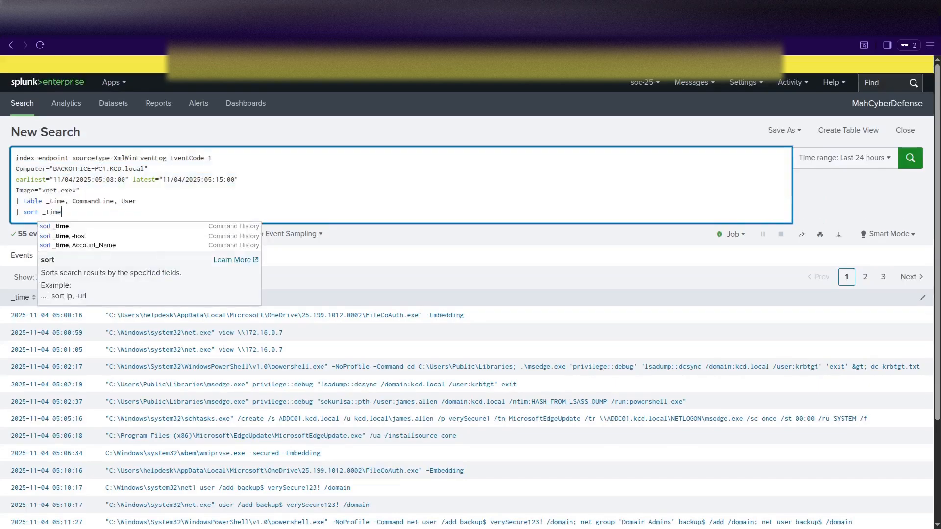
key(Return)
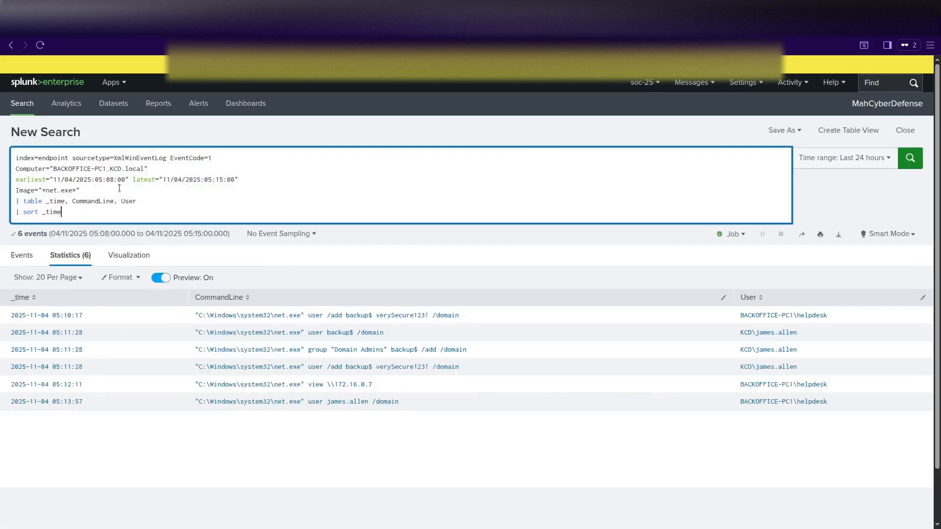
drag(57, 190, 43, 189)
click(115, 212)
Run the reg.exe process search on BACKOFFICE-PC1 for 05:15–05:20.
drag(133, 220, 0, 156)
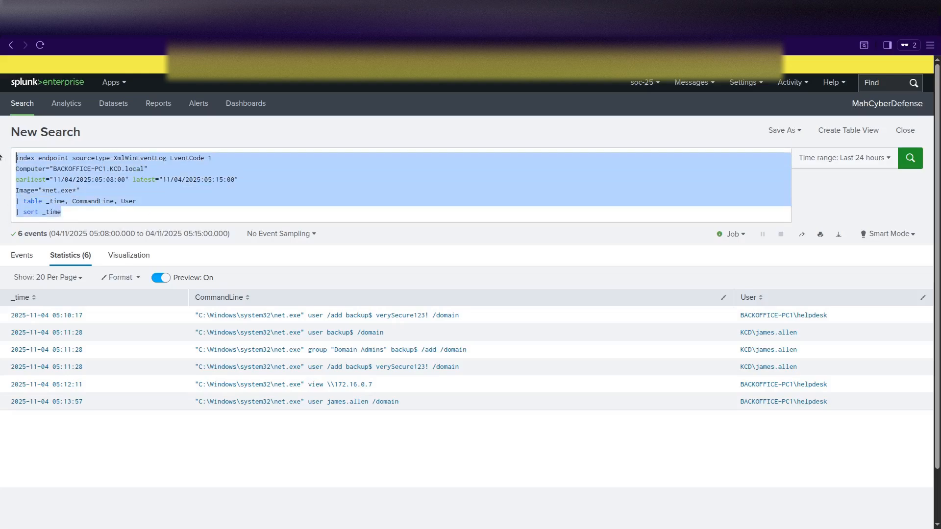
text(index=endpoint sourcetype=XmlWinEventLog EventCode=1 Computer="BACKOFFICE-PC1.KCD.local" earliest="11/04/2025:05:15:00" latest="11/04/2025:05:20:00" Image="*reg.exe*" | table _time, CommandLine | sort _time)
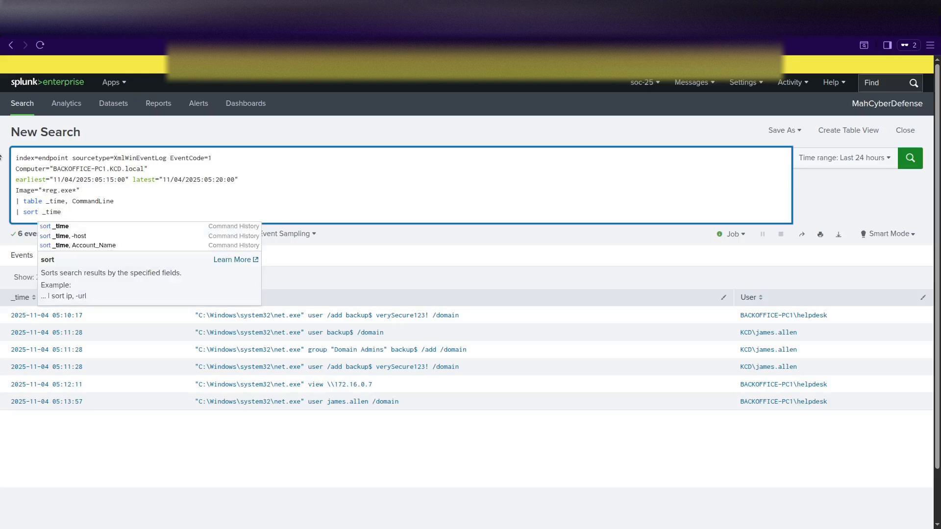
key(Return)
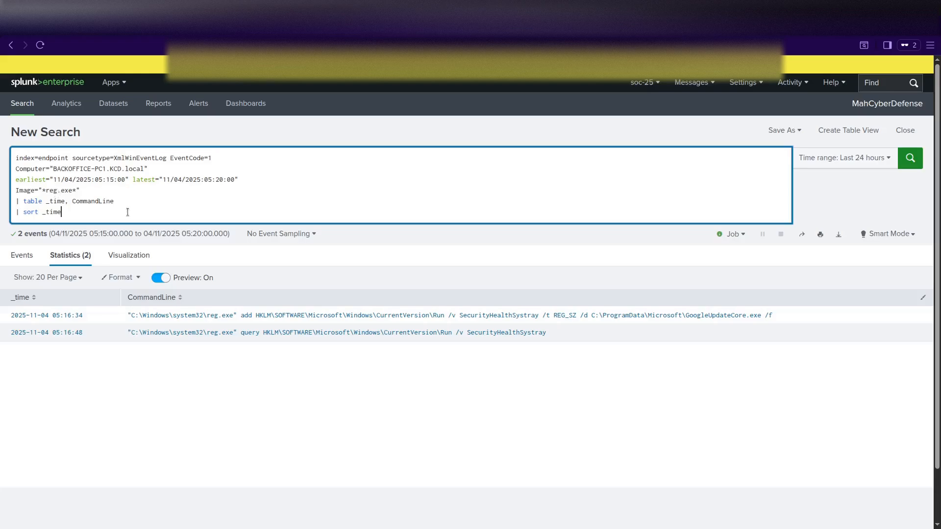
Move the reg.exe search's start time from 05:15 to 02:15 and rerun it.
click(103, 181)
key(BackSpace)
text(2)
key(Return)
key(alt+Tab)
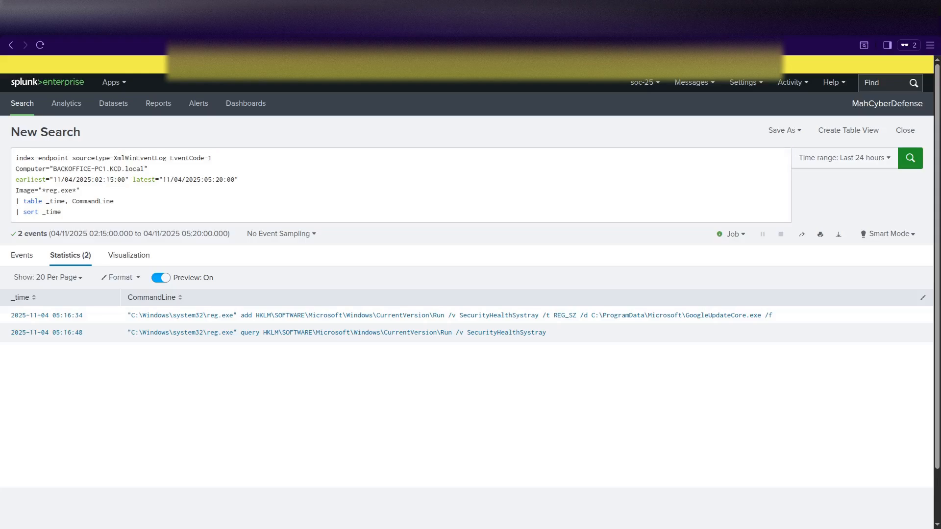
Replace the query with the wevtutil search on BACKOFFICE-PC1.
click(116, 220)
key(ctrl+a)
text(index=endpoint sourcetype=XmlWinEventLog EventCode=1 Computer="BACKOFFICE-PC1.KCD.local" earliest="11/04/2025:06:50:00" latest="11/04/2025:07:10:00" Image="*wevtutil*" | table _time, CommandLine | sort _time)
key(Return)
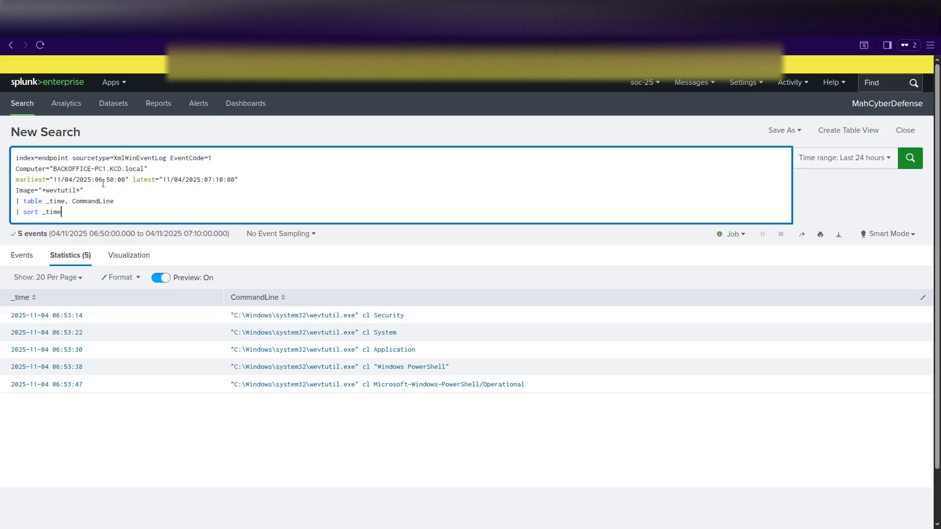
Change the earliest time to 02:50:00 and rerun, revealing seven log-clearing commands.
click(100, 182)
key(Delete)
text(2)
key(Return)
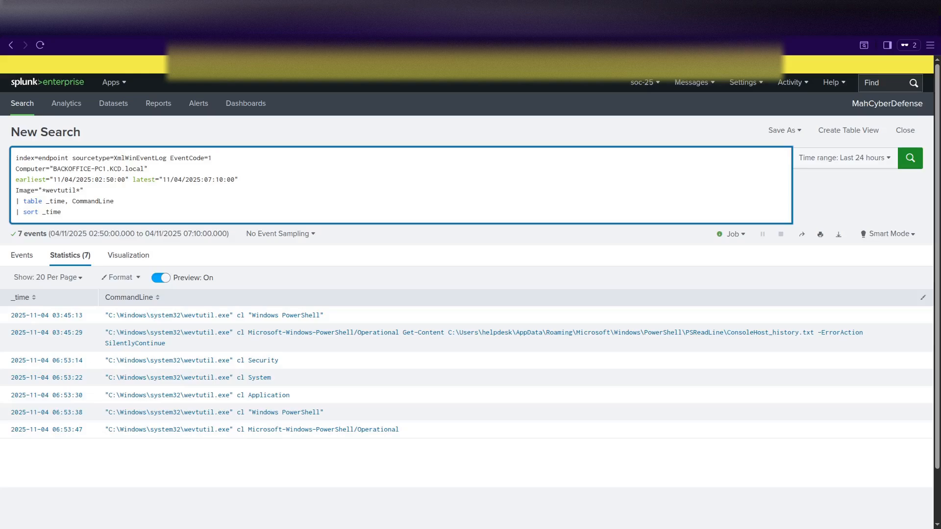
scroll(221, 342, down, 2)
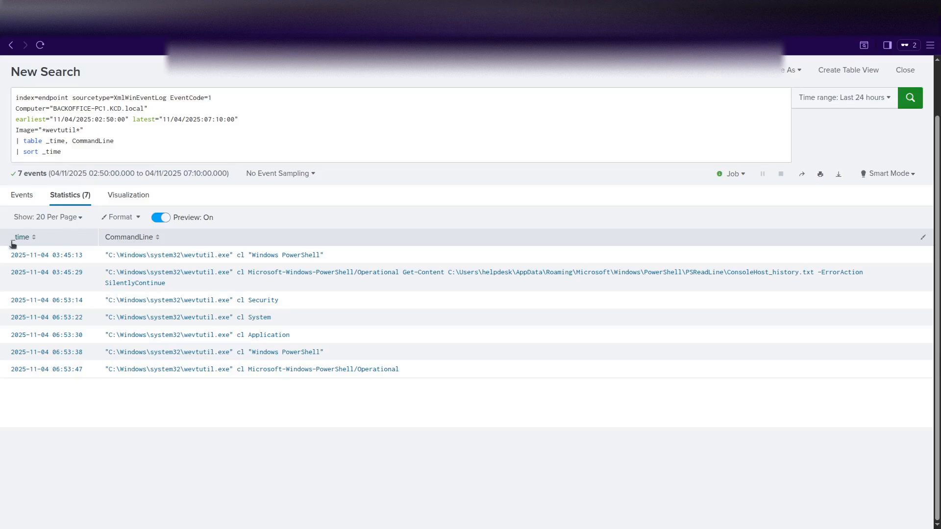
Run the Suricata stats query counting 172.16.0.109 alerts by signature and destination IP on 11/04.
click(140, 153)
key(ctrl+a)
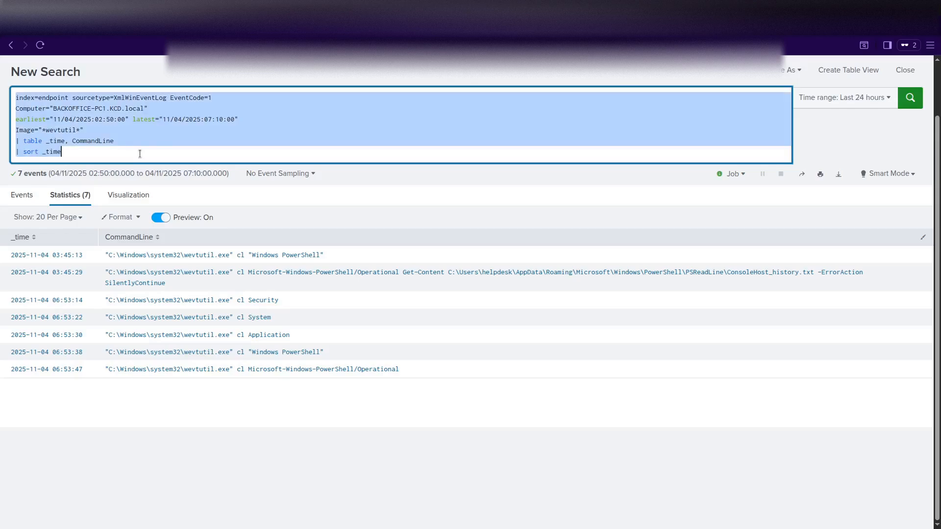
text(index=network sourcetype=suricata earliest="11/04/2025:00:00:00" latest="11/05/2025:00:00:00" src_ip="172.16.0.109" alert.signature="*" | stats count by alert.signature, dest_ip | sort - count)
key(Return)
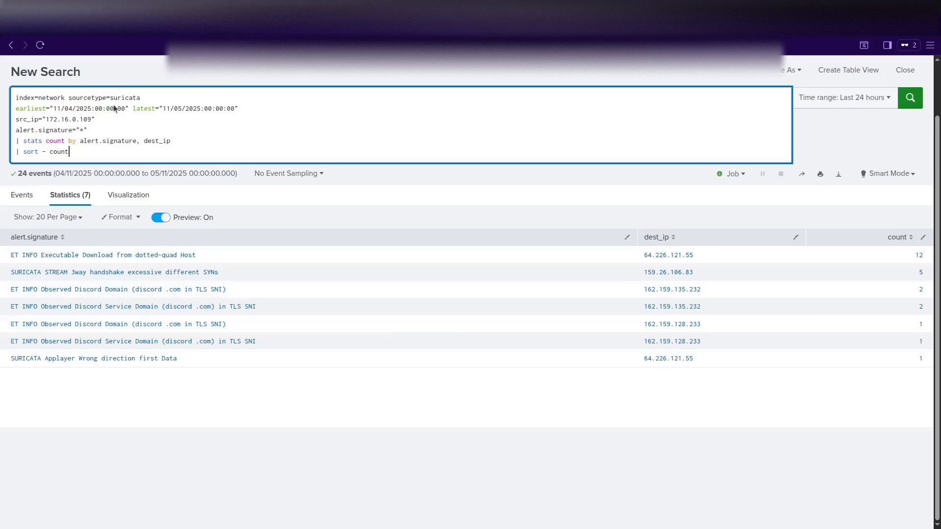
scroll(118, 392, up, 2)
scroll(99, 368, down, 1)
scroll(98, 362, up, 1)
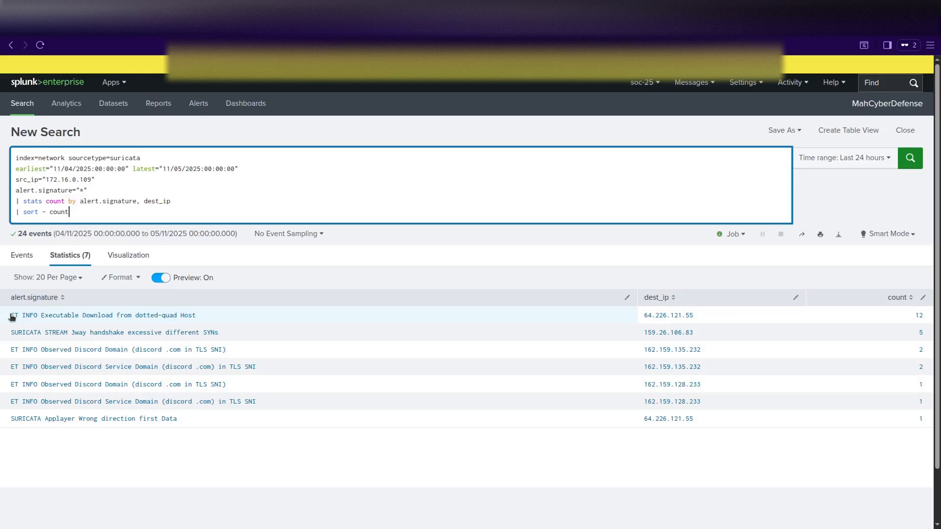
drag(10, 316, 199, 320)
key(ctrl+c)
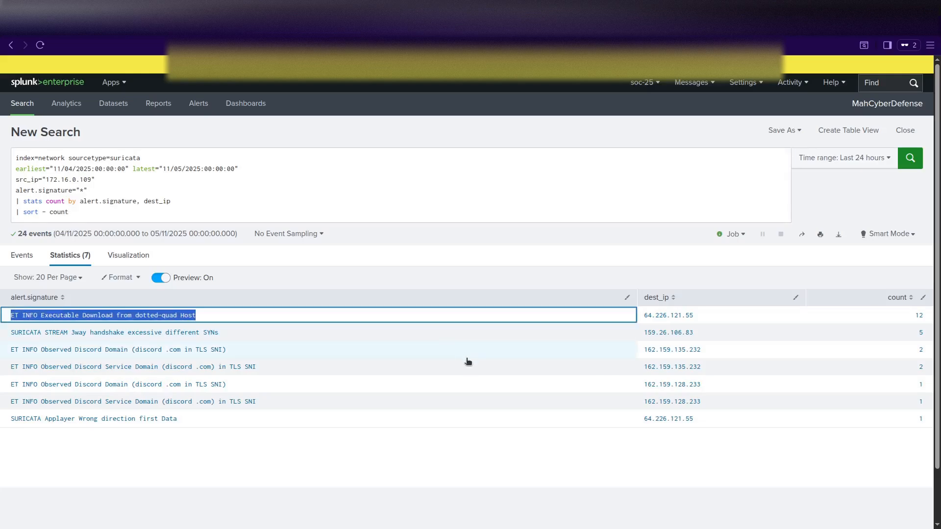
Search Brave for 'ET INFO Executable Download from dotted-quad Host' and expand the full explanation.
click(765, 15)
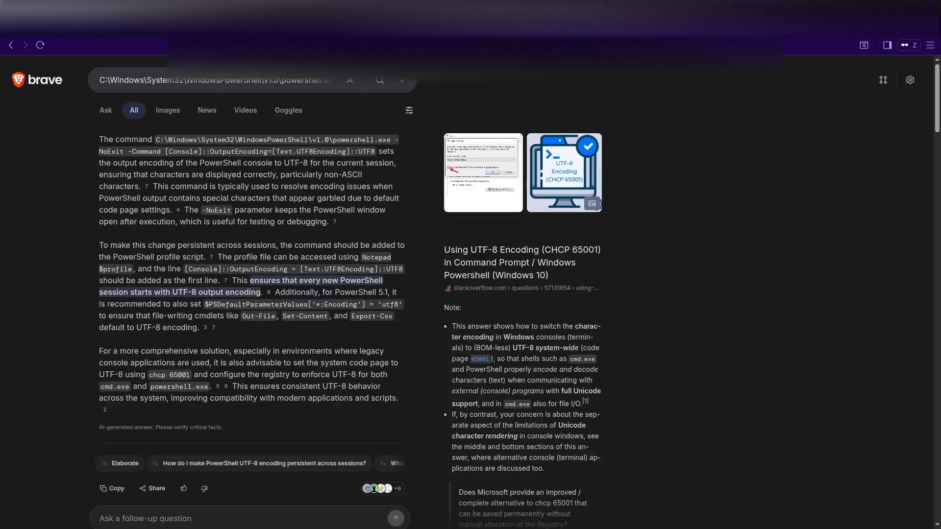
key(ctrl+a)
key(ctrl+v)
key(Return)
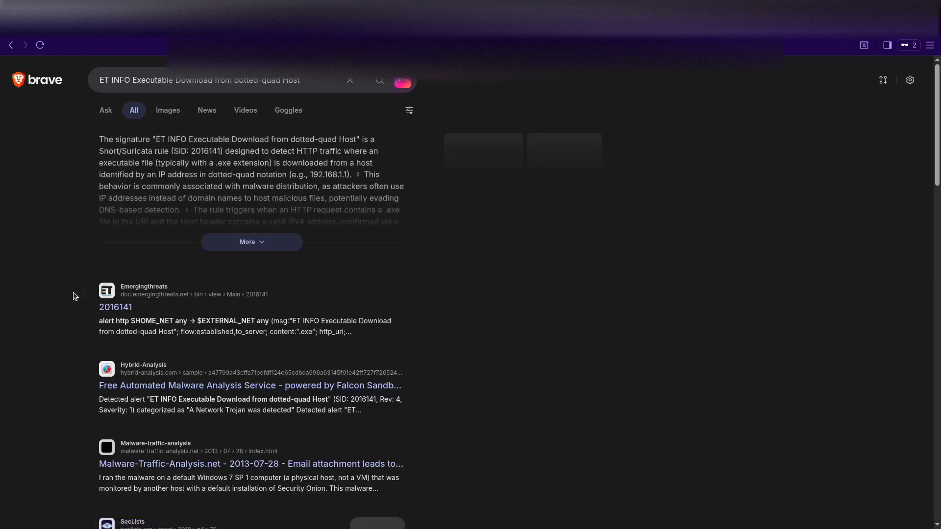
click(252, 236)
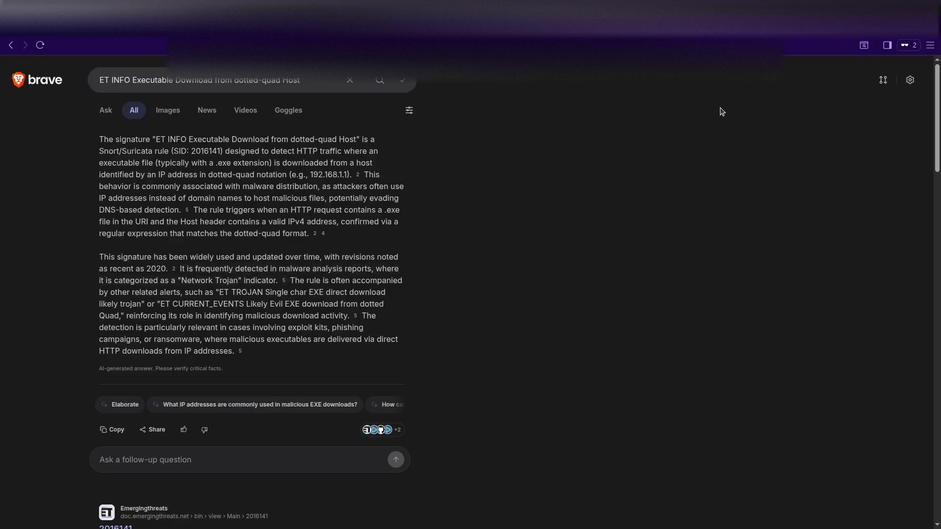
click(295, 29)
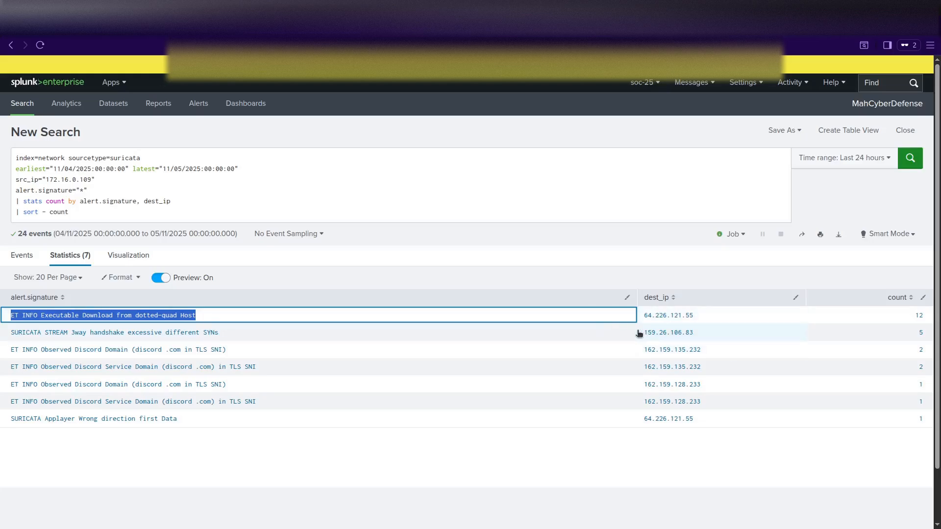
click(114, 458)
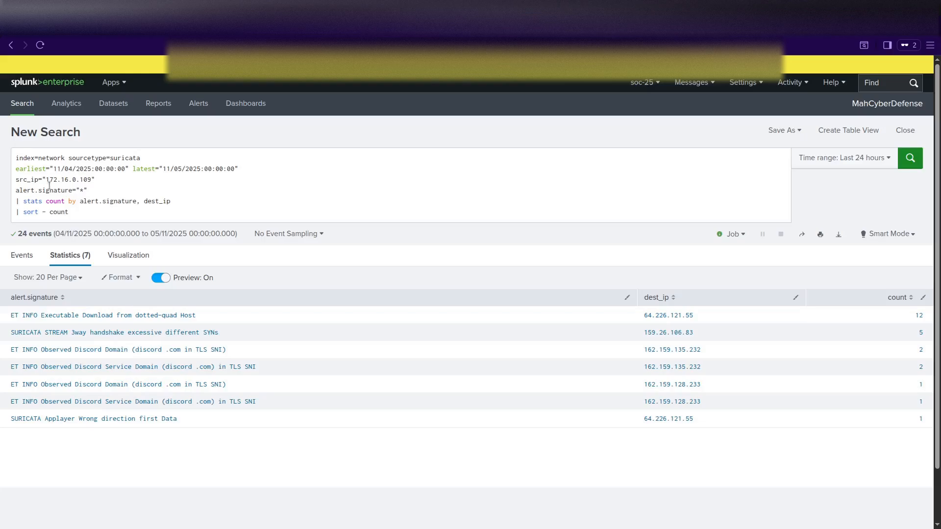
click(189, 210)
Run the bro:conn query totalling bytes, connection count and longest session to 64.226.121.55 per port.
key(ctrl+a)
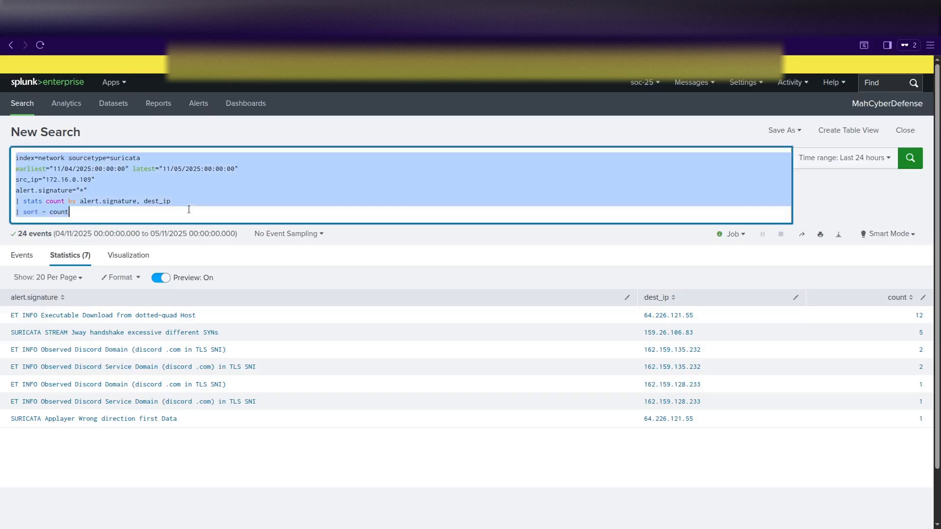
text(index=network sourcetype="bro:conn:json" earliest="11/04/2025:03:00:00" latest="11/04/2025:20:00:00" "id.orig_h"="172.16.0.109" "id.resp_h"="64.226.121.55" | stats sum(orig_bytes) as bytes_sent, sum(resp_bytes) as bytes_received, count as connections, max(duration) as longest_session by id.resp_p | eval sent_KB=round(bytes_sent/1024,2), received_KB=round(bytes_received/1024,2))
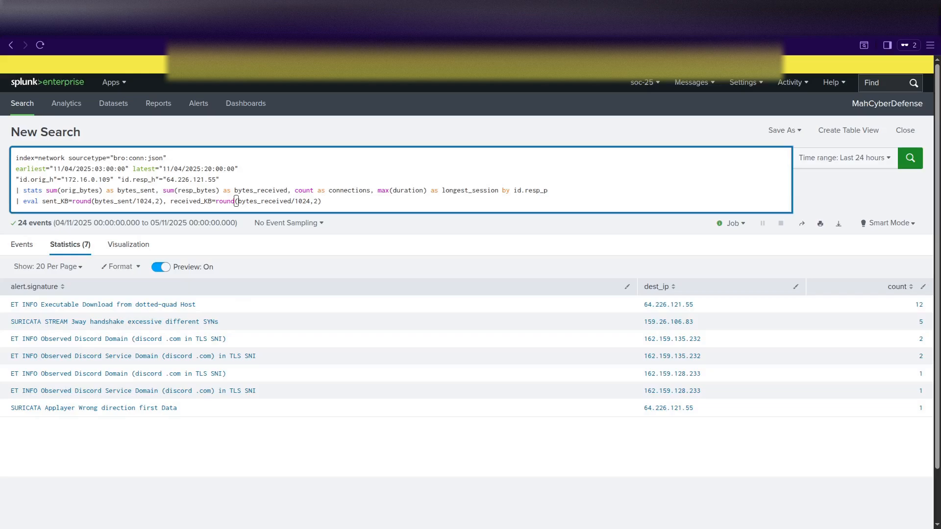
key(Return)
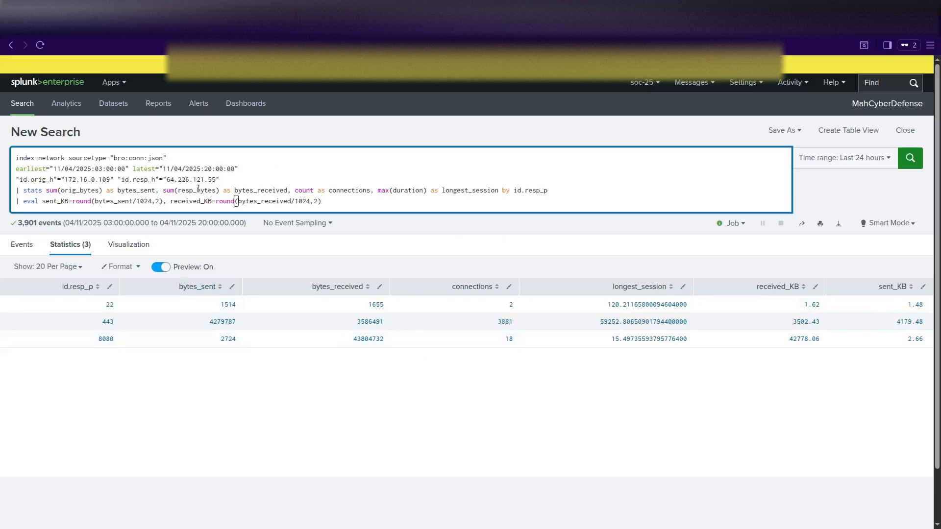
click(168, 180)
drag(167, 180, 223, 181)
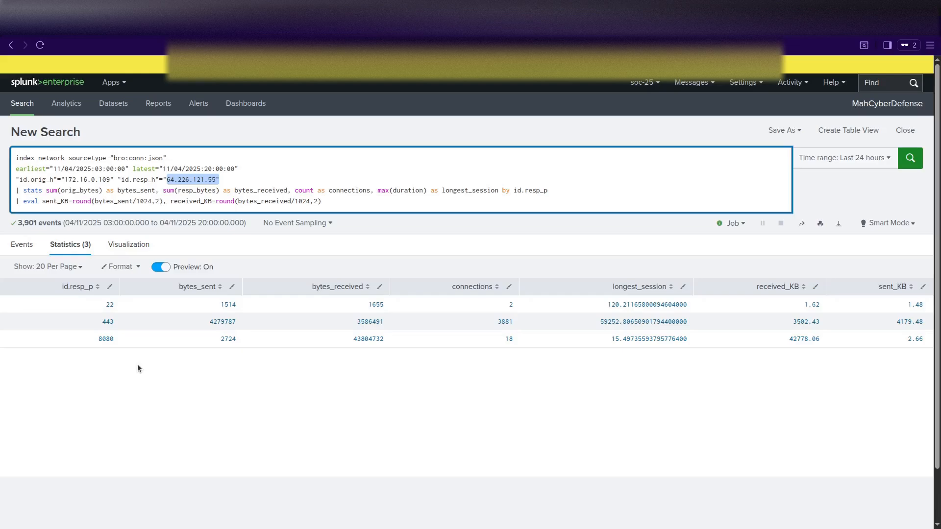
click(184, 387)
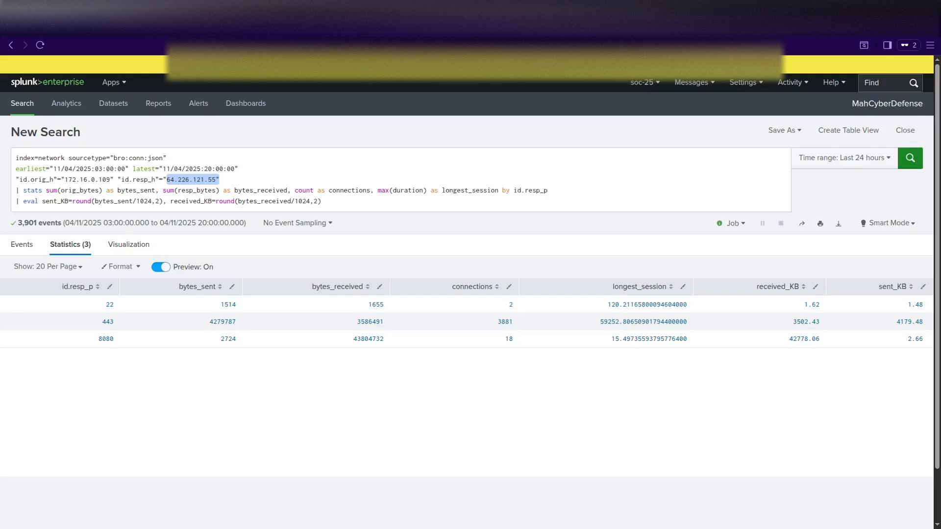
Replace the query with the bro:ssl:json search counting 172.16.0.109→64.226.121.55 connections by ja3.
click(368, 198)
key(ctrl+a)
key(ctrl+v)
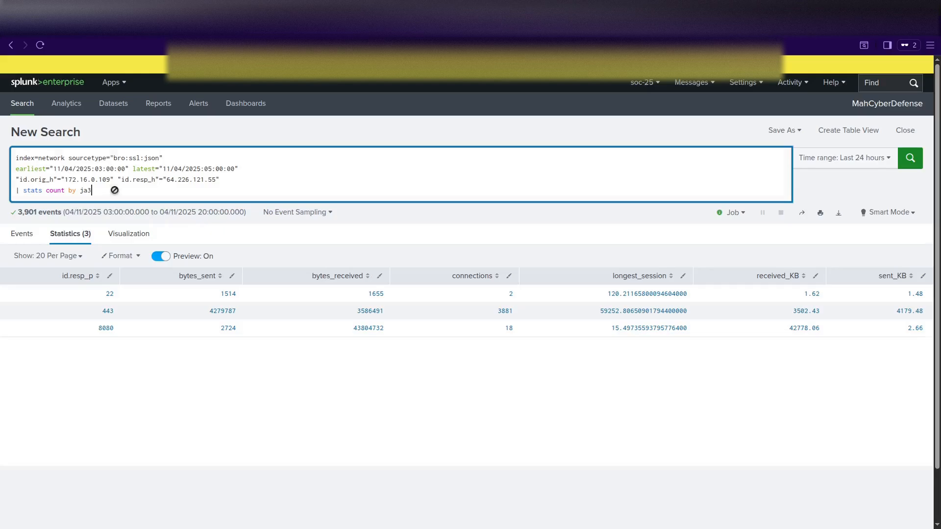
key(Return)
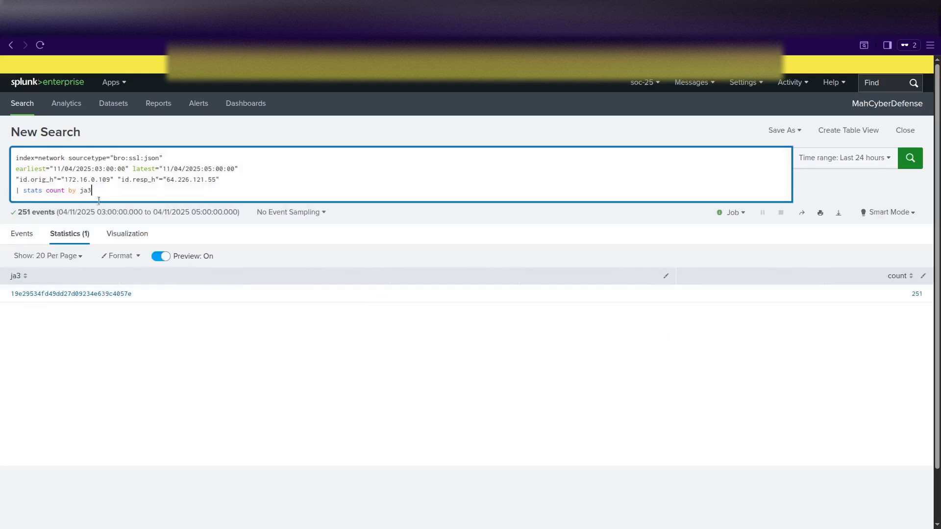
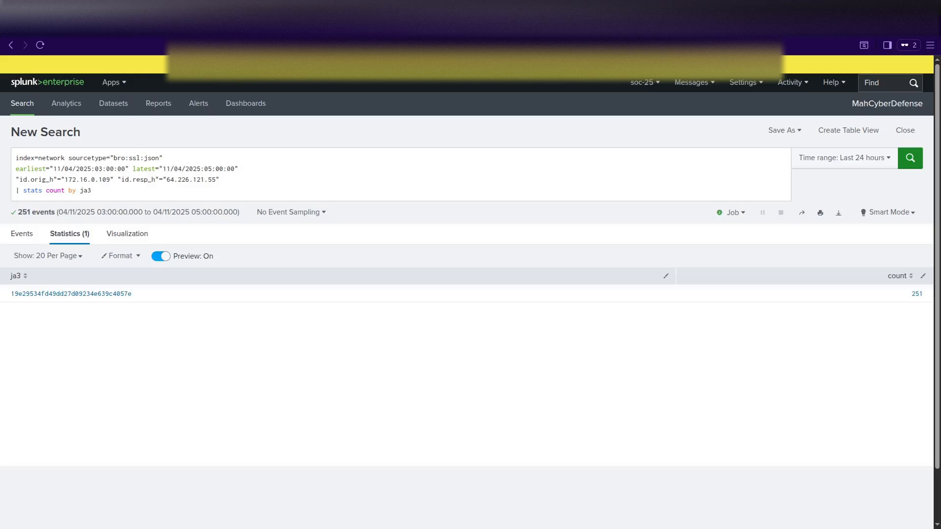
Paste the KCD Dental incident report's Notion address into a new browser tab.
click(854, 27)
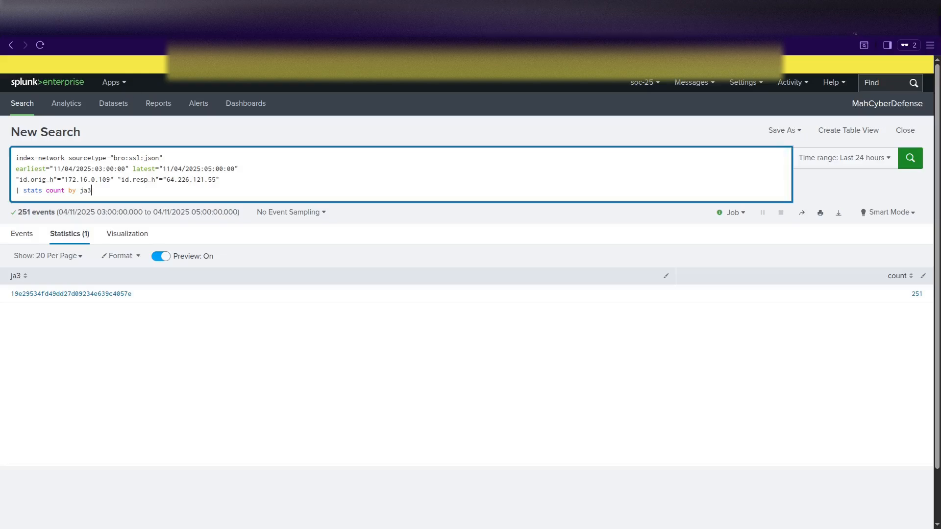
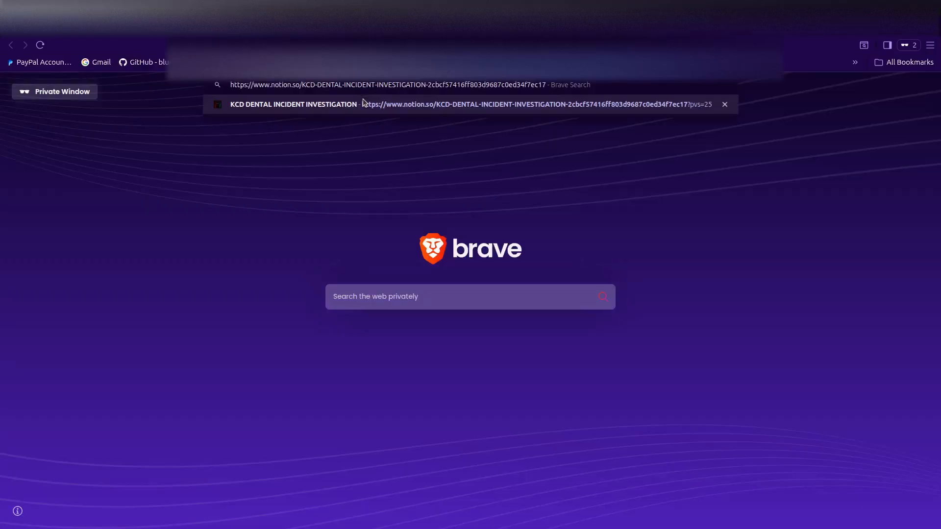
Load the KCD DENTAL INCIDENT INVESTIGATION page and leave the workspace sidebar collapsed.
click(363, 102)
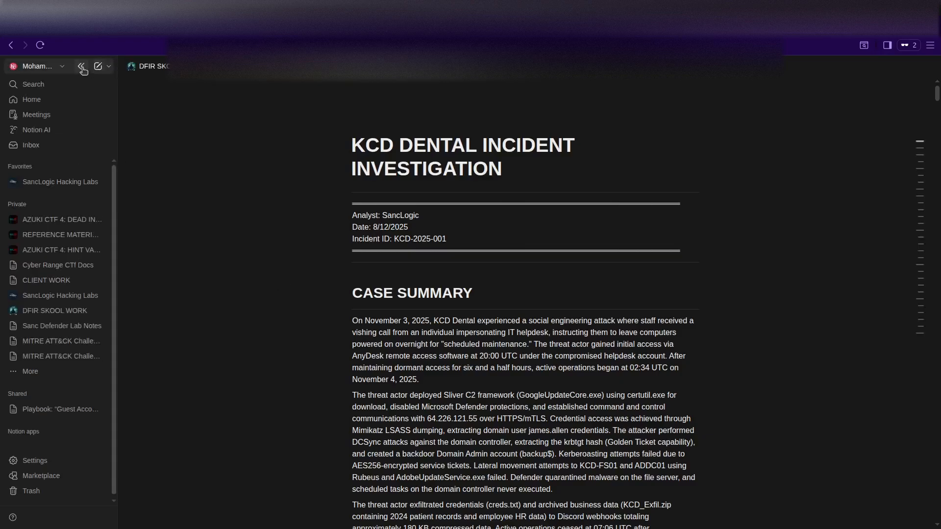
click(82, 67)
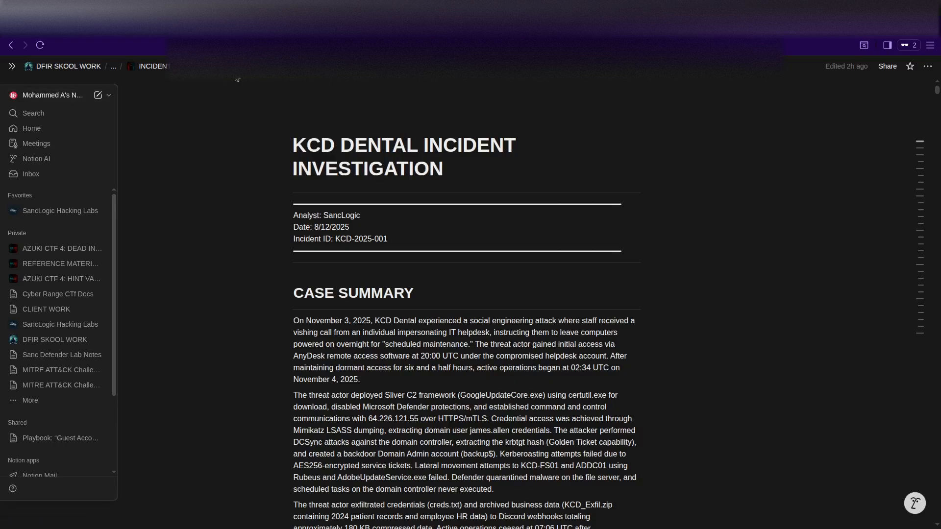
click(83, 95)
click(83, 94)
click(11, 69)
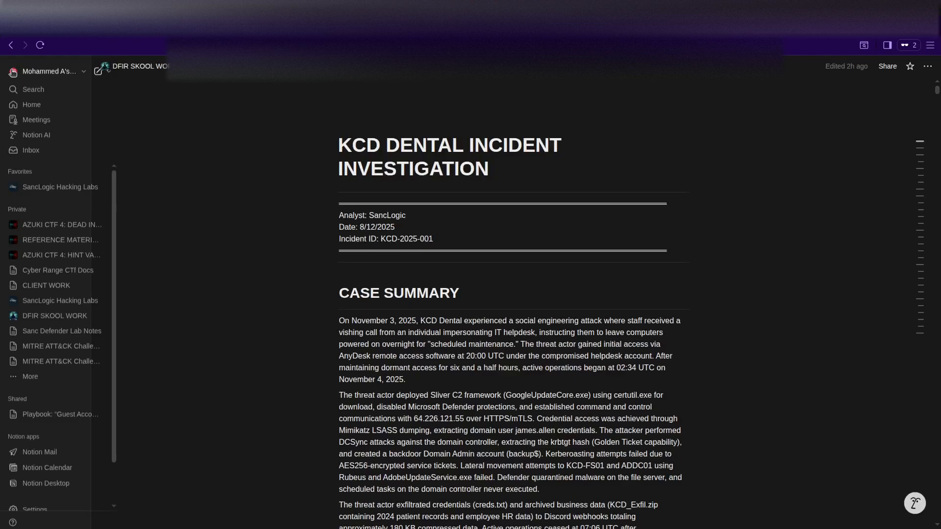
click(110, 68)
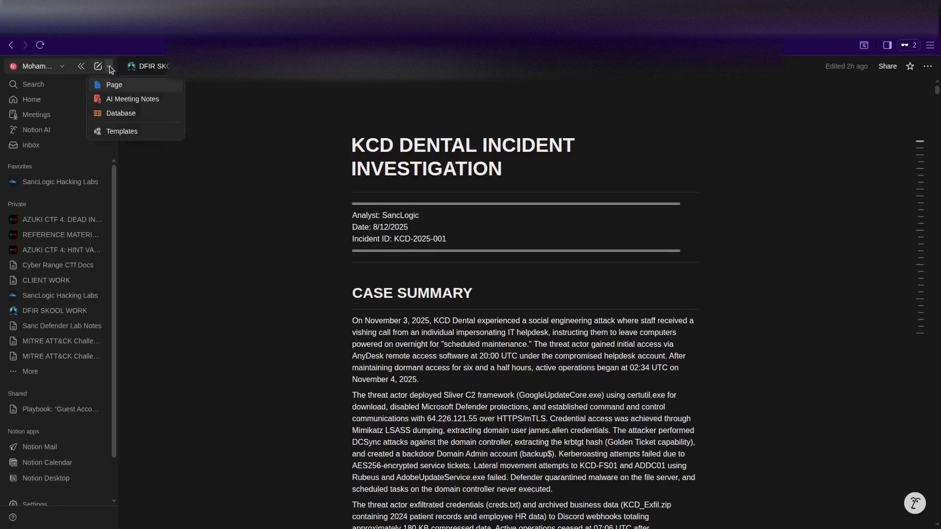
click(112, 69)
click(81, 66)
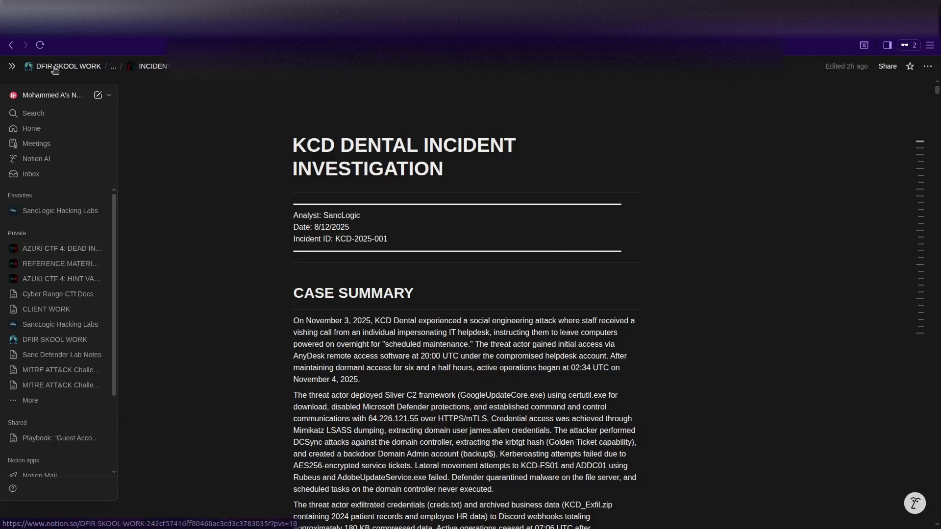
click(110, 96)
click(111, 96)
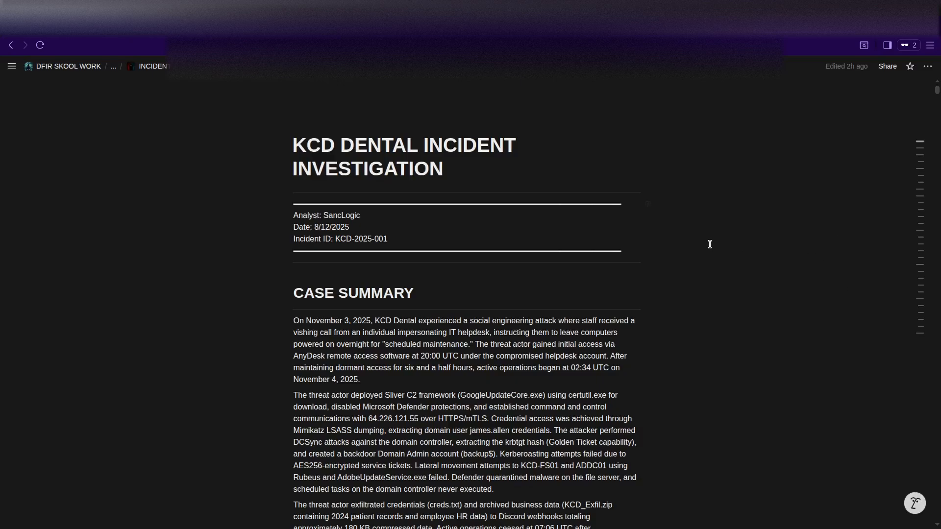
Scroll from the Case Summary down through the Persistence section of the report.
scroll(729, 244, down, 3)
scroll(729, 244, up, 3)
scroll(719, 232, down, 3)
scroll(719, 229, down, 10)
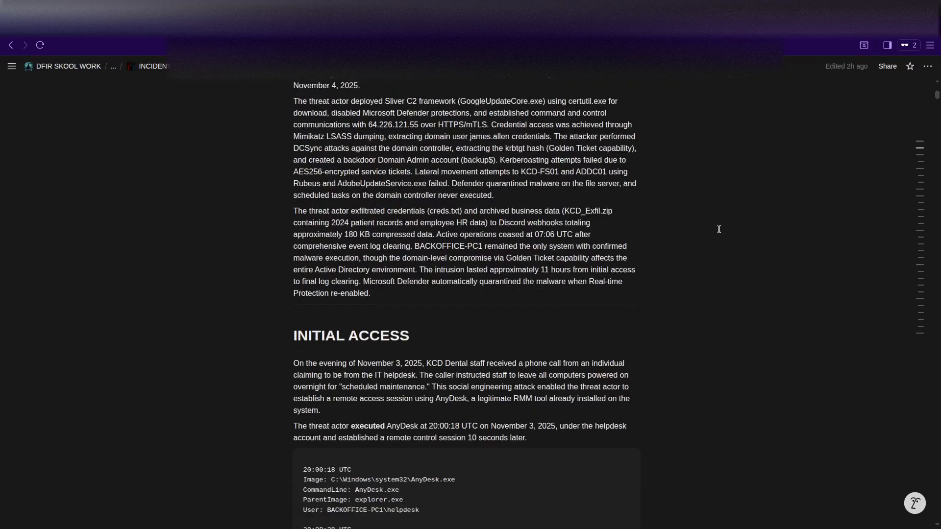
scroll(719, 229, down, 15)
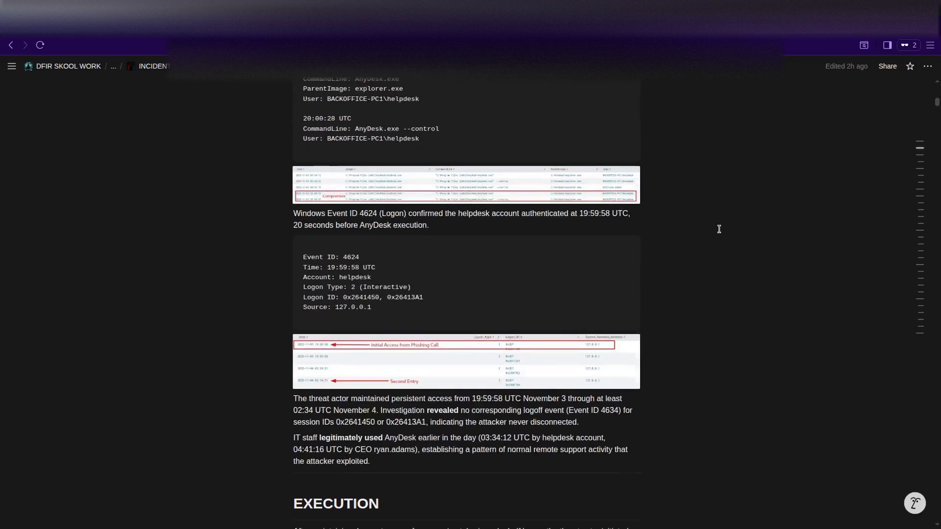
scroll(719, 229, down, 3)
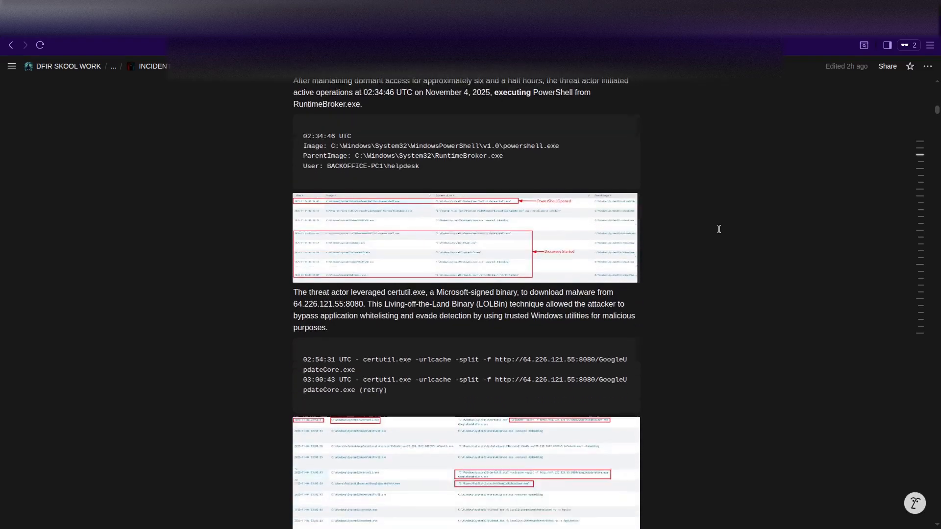
scroll(723, 242, down, 14)
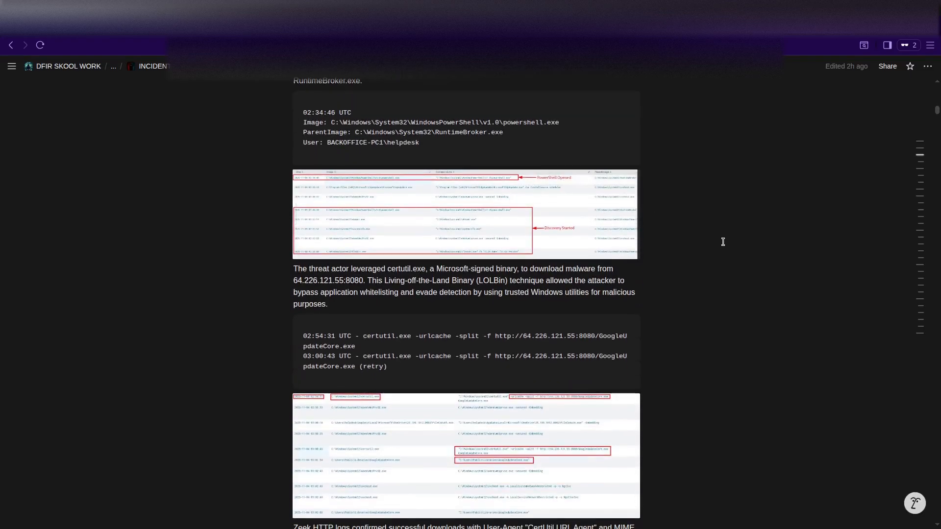
scroll(723, 241, down, 9)
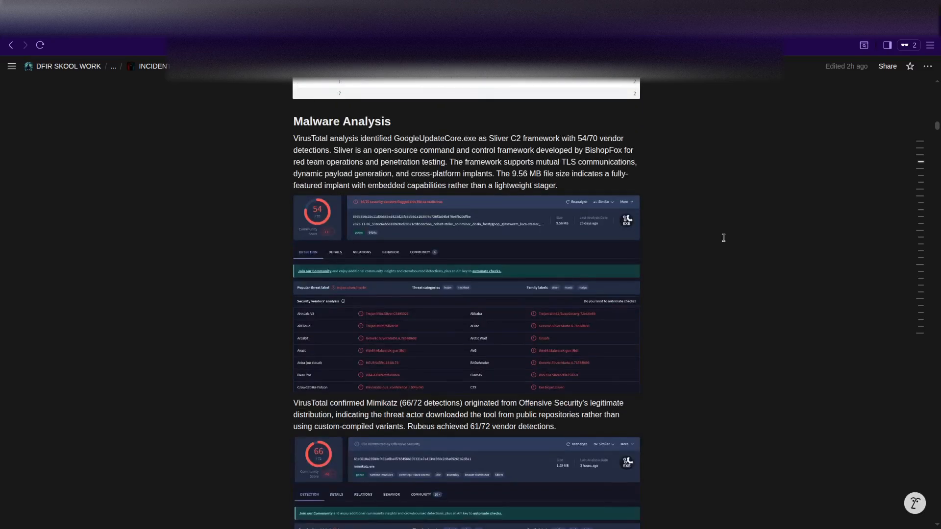
scroll(723, 238, down, 3)
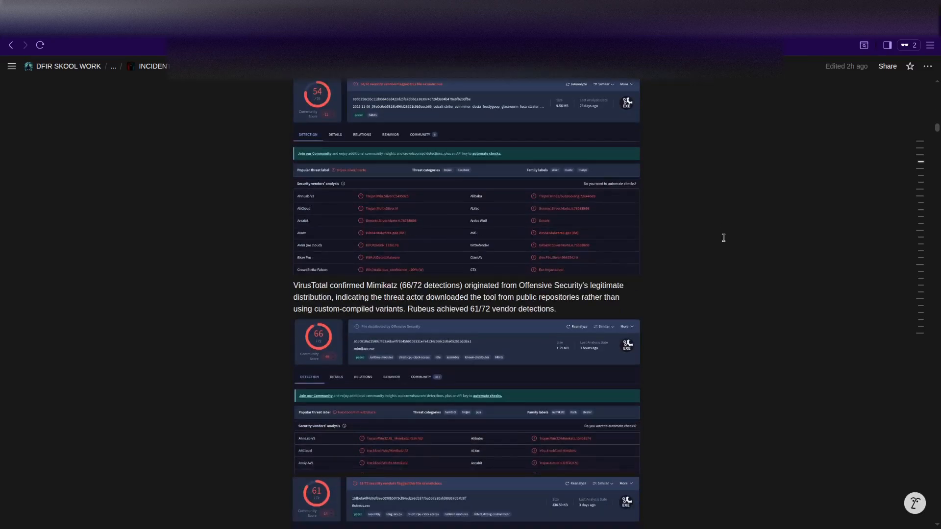
Read on to Microsoft Defender Tampering and its PowerShell path and extension exclusions.
scroll(724, 238, up, 3)
scroll(723, 238, down, 10)
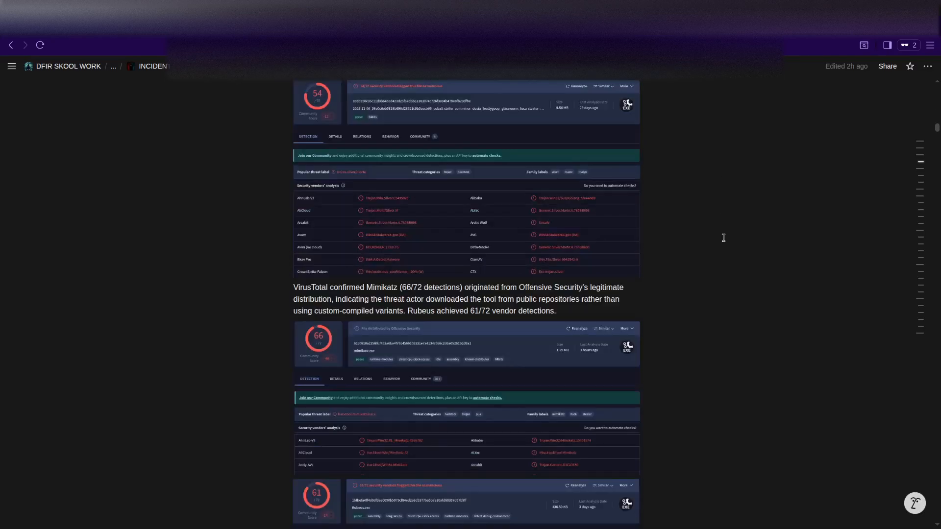
scroll(723, 238, down, 3)
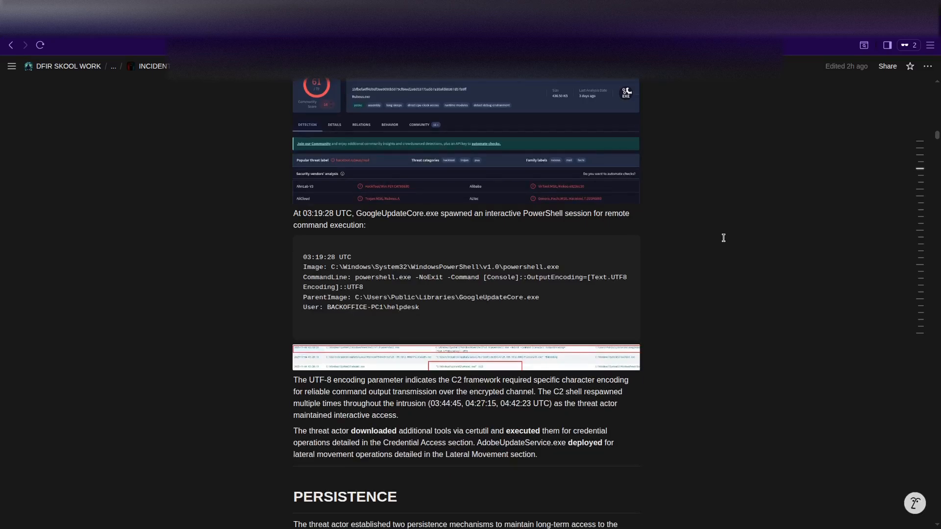
scroll(723, 237, down, 2)
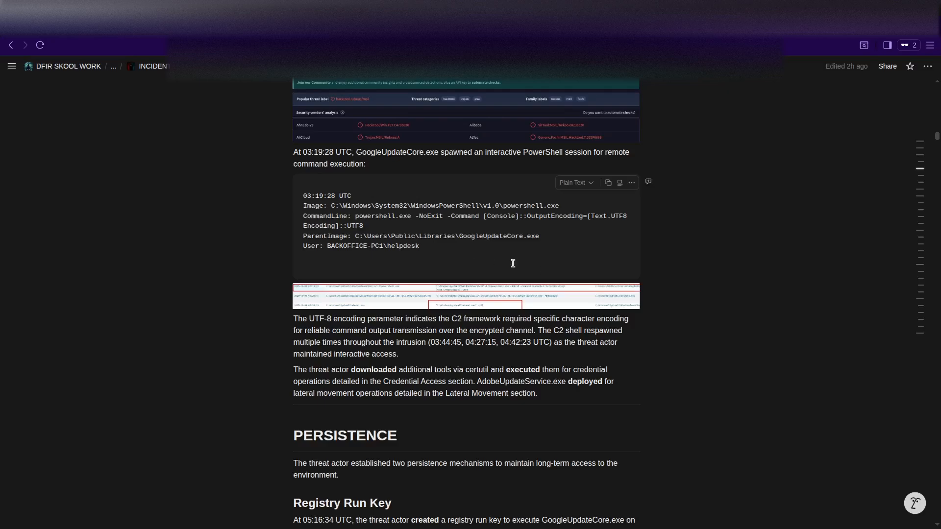
scroll(691, 293, down, 2)
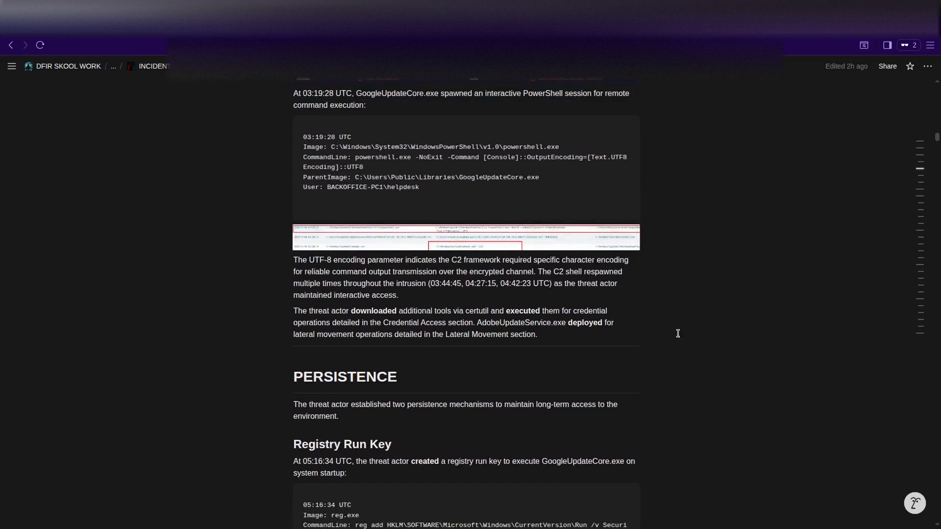
scroll(550, 311, down, 10)
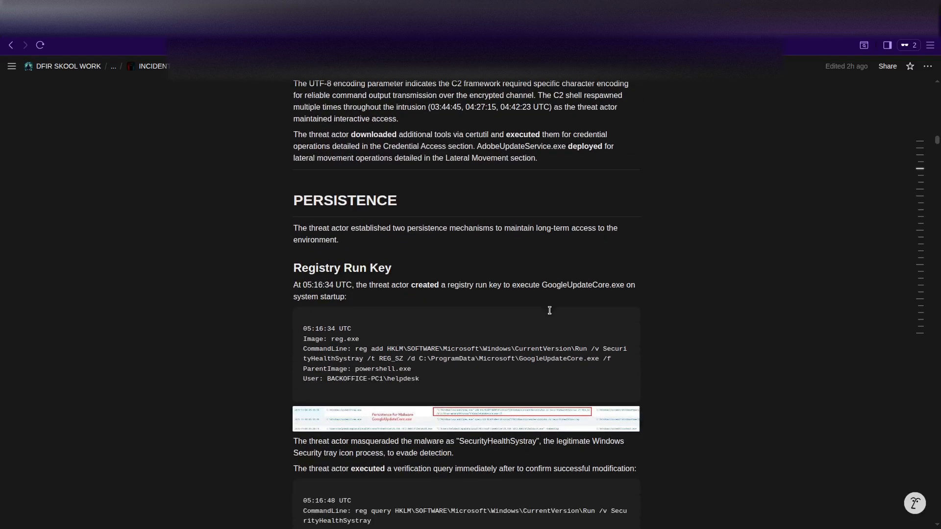
scroll(550, 310, down, 8)
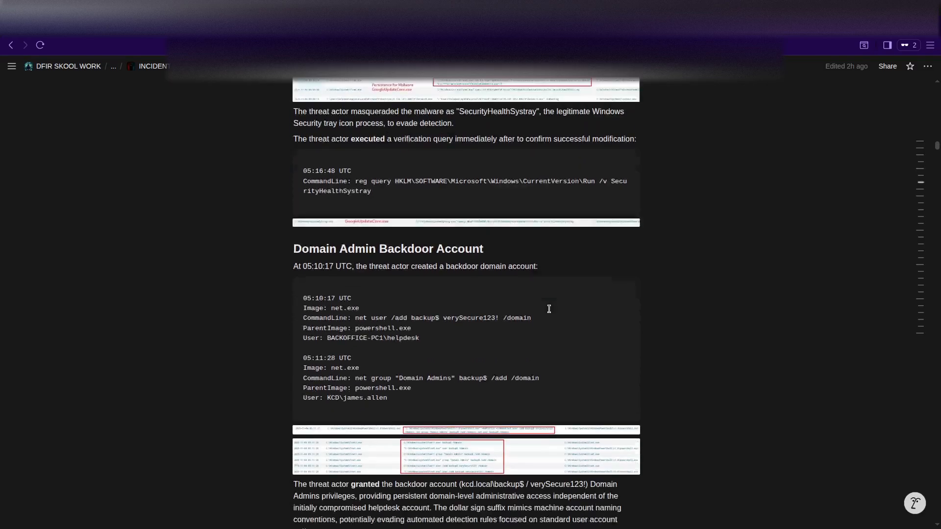
scroll(549, 309, down, 18)
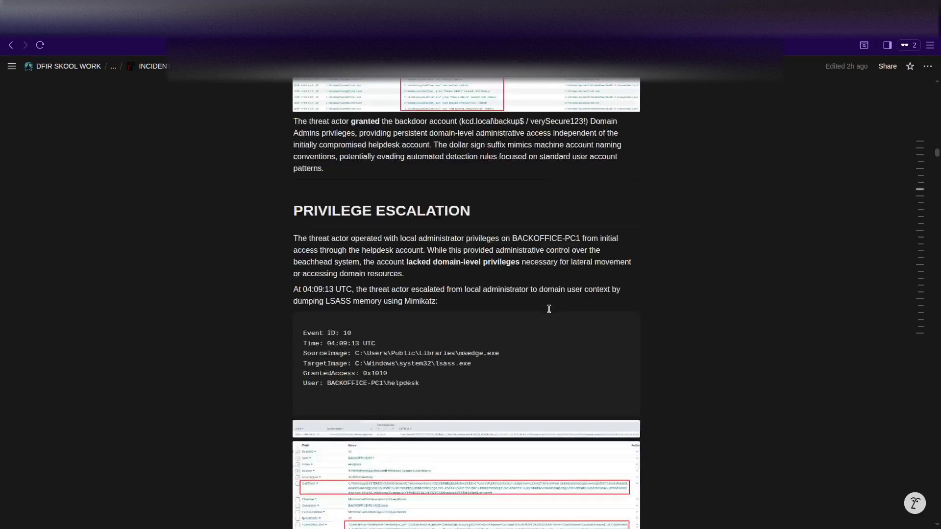
scroll(549, 309, down, 18)
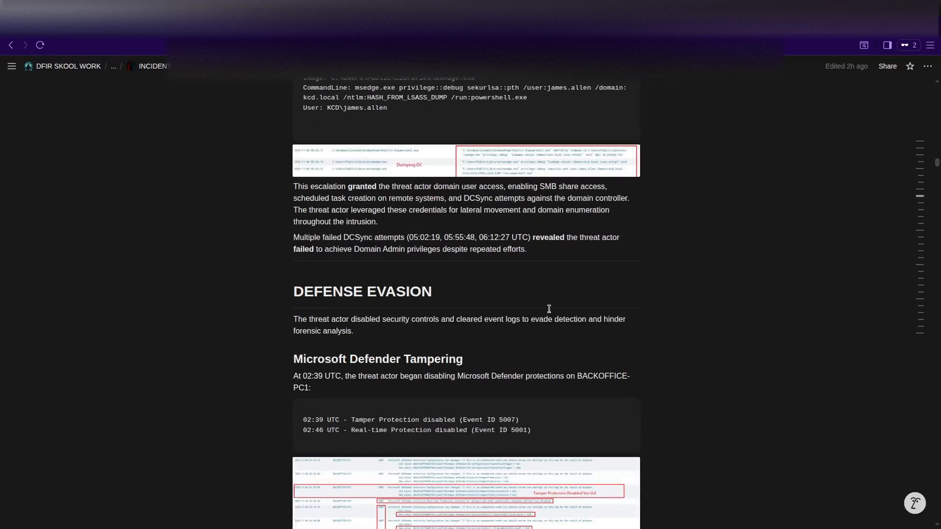
scroll(549, 308, down, 4)
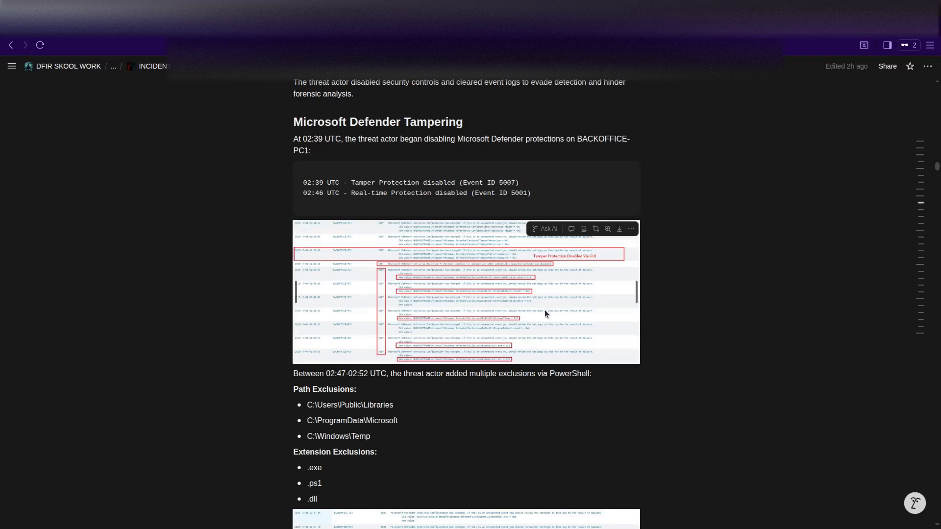
Scroll through the Credential Access and Discovery sections of the report.
scroll(536, 323, down, 1)
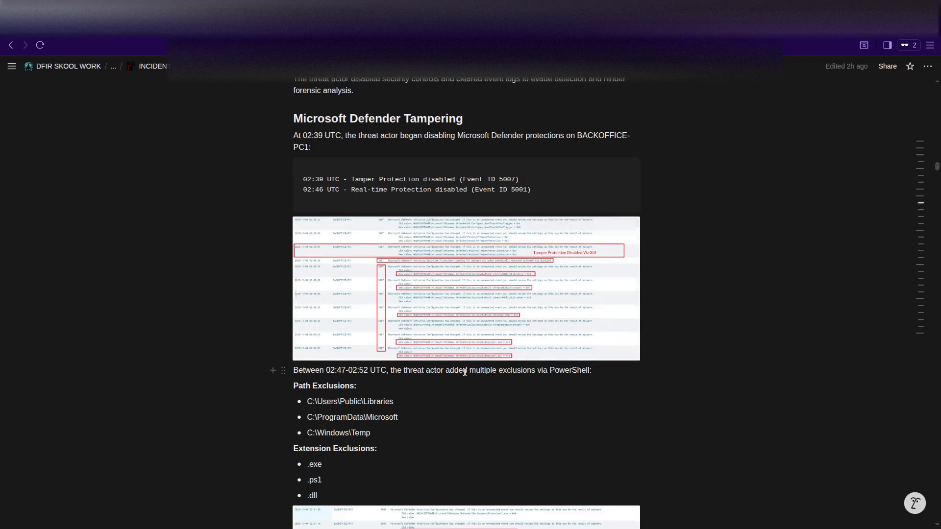
scroll(464, 372, down, 8)
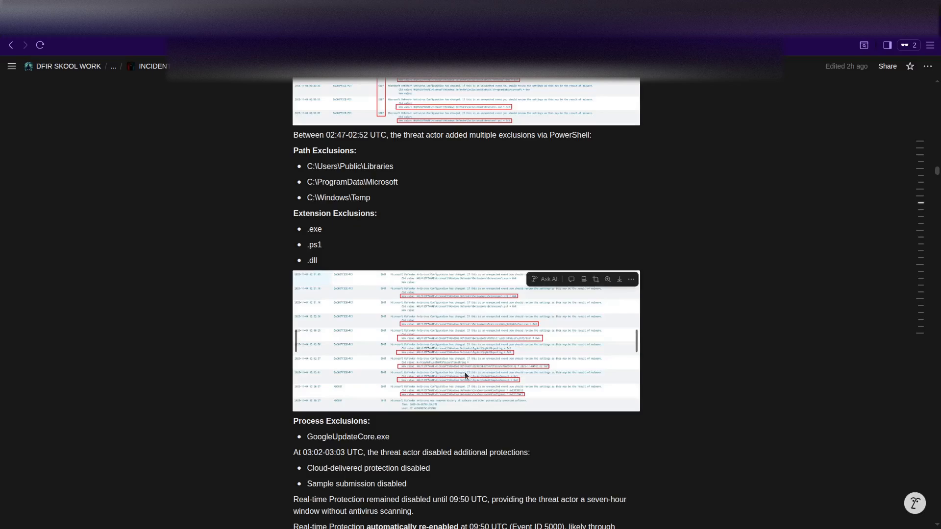
scroll(465, 372, down, 9)
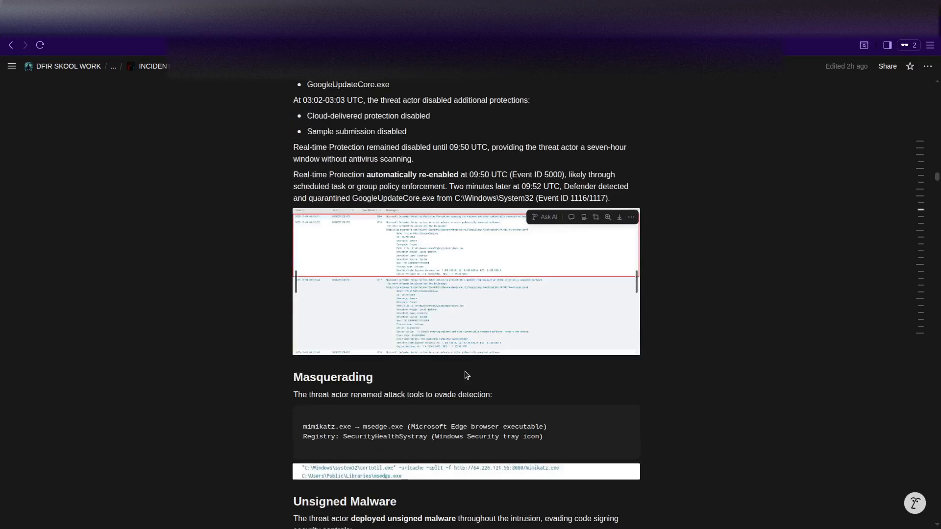
scroll(464, 371, down, 3)
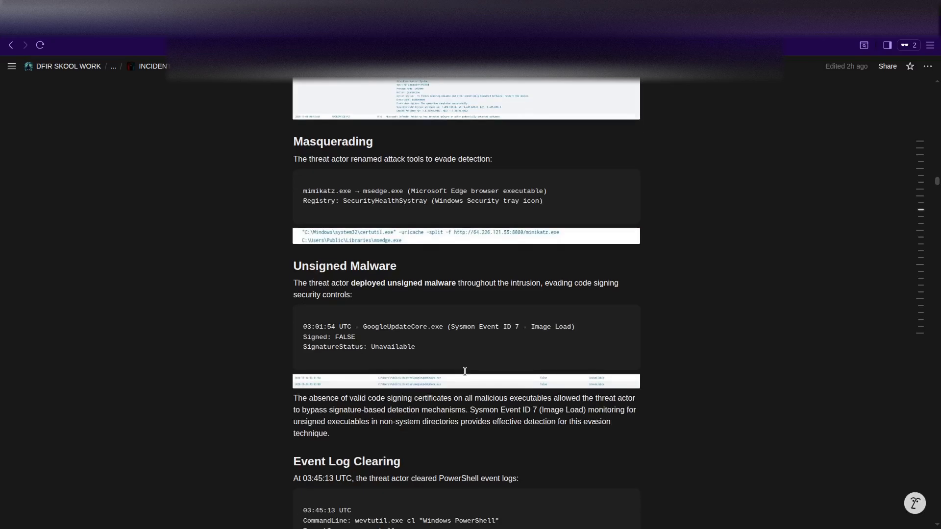
scroll(465, 371, down, 3)
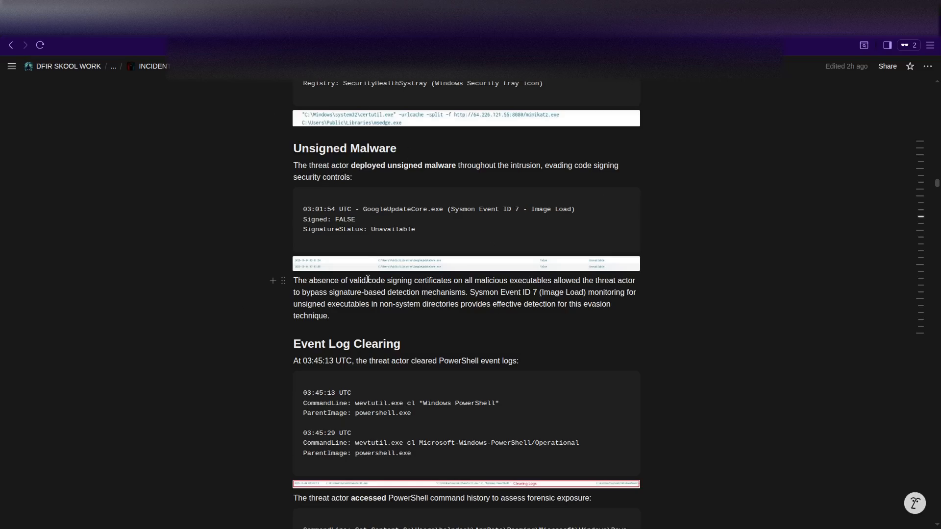
scroll(367, 278, down, 3)
scroll(328, 324, down, 9)
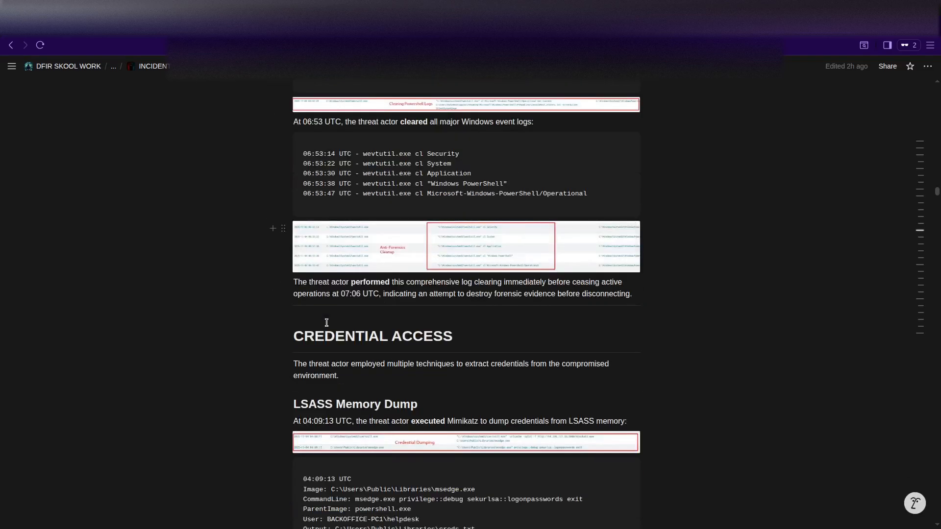
scroll(327, 323, down, 3)
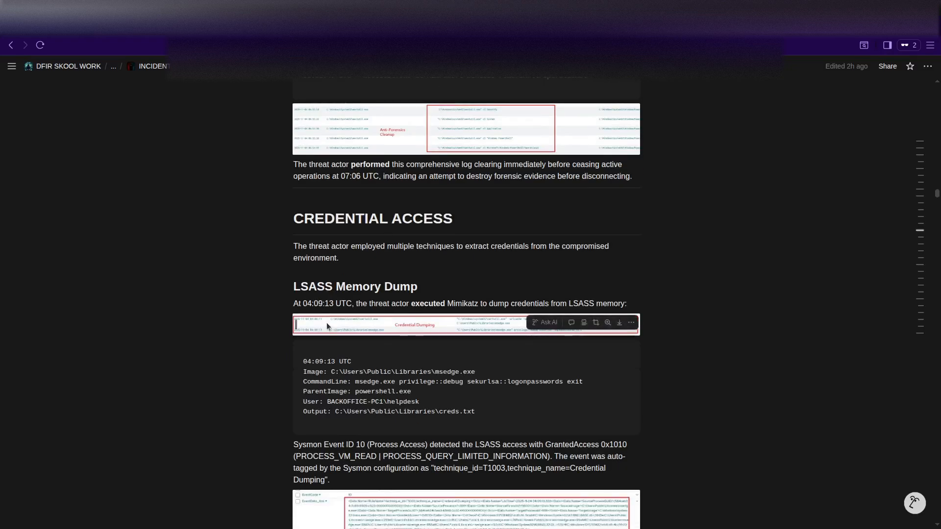
scroll(327, 323, down, 2)
scroll(327, 322, down, 1)
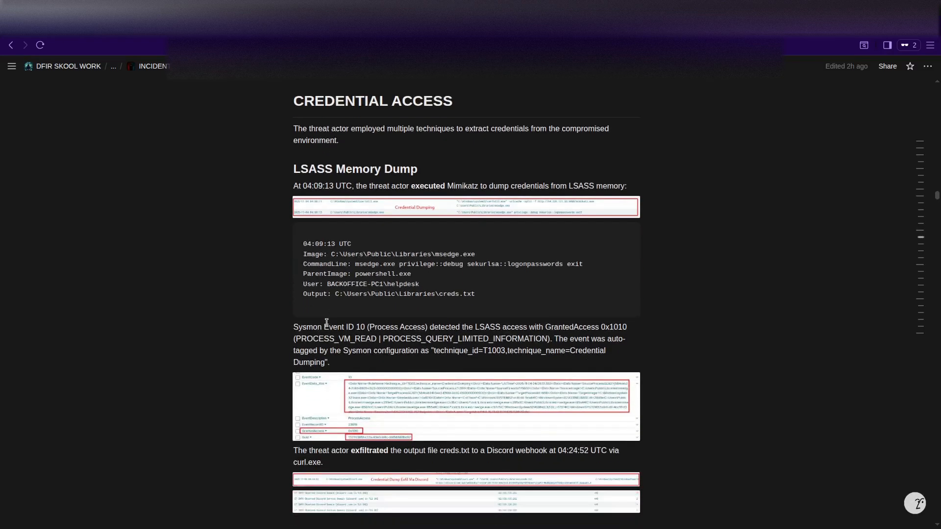
scroll(327, 323, down, 6)
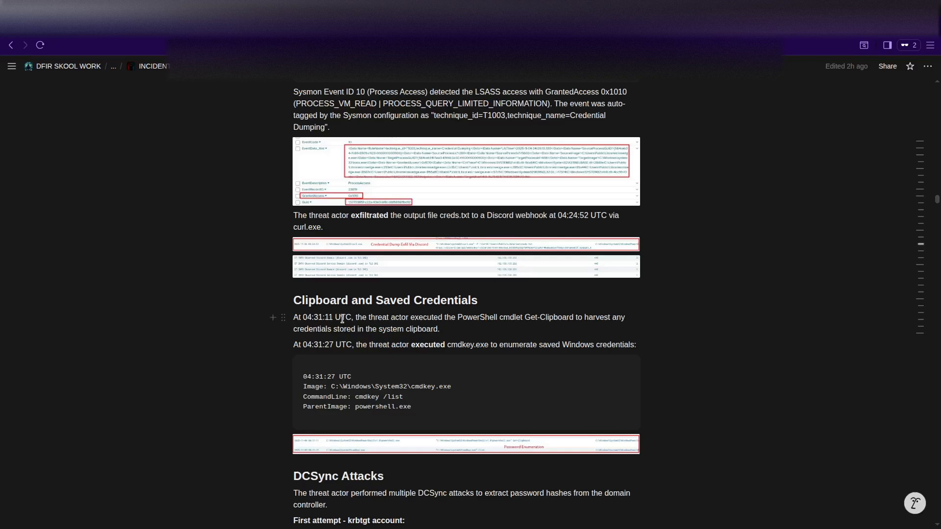
scroll(342, 318, down, 6)
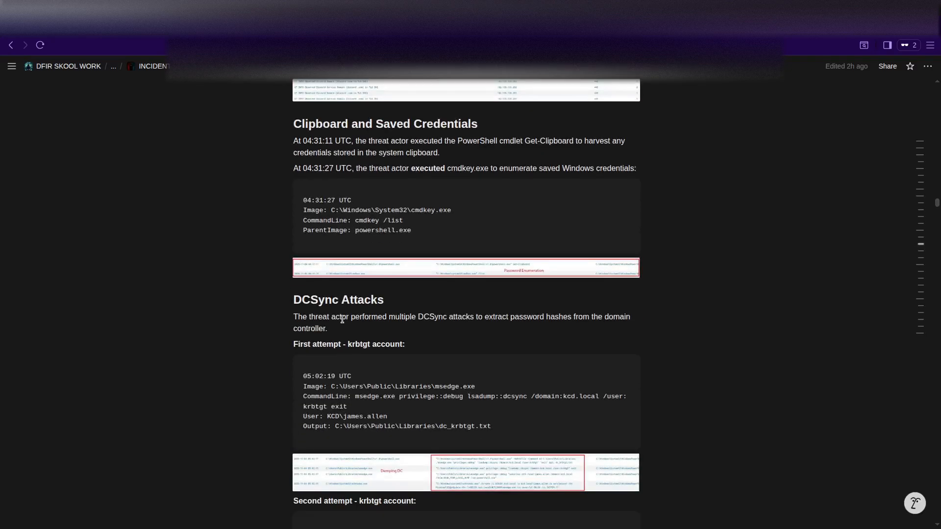
scroll(342, 318, down, 12)
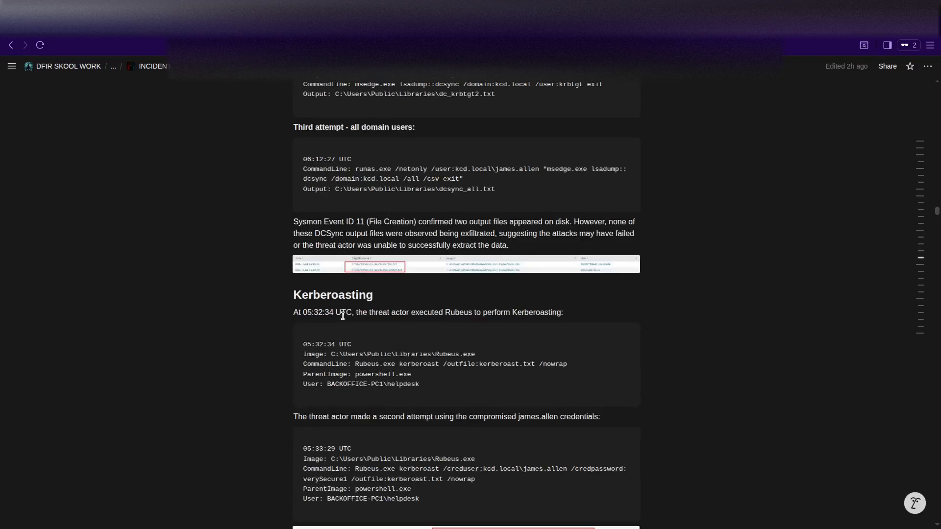
scroll(343, 316, down, 10)
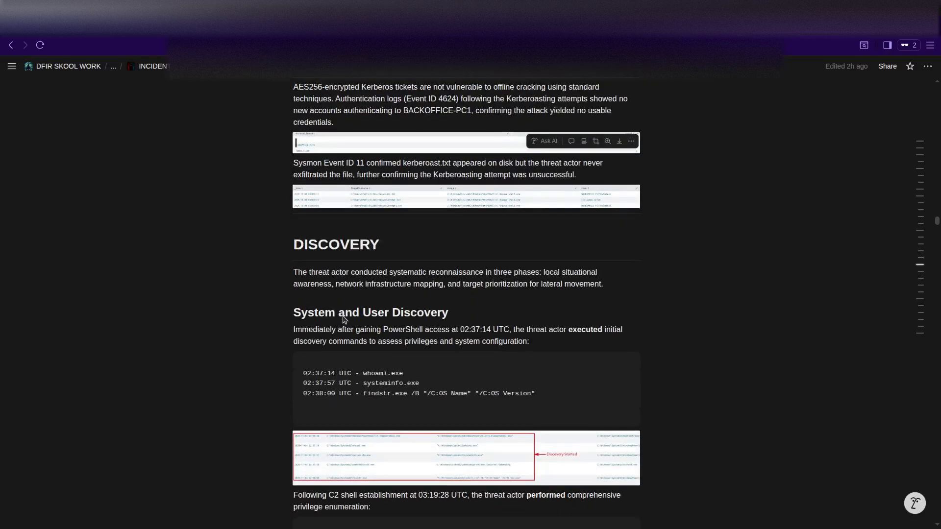
scroll(343, 316, down, 9)
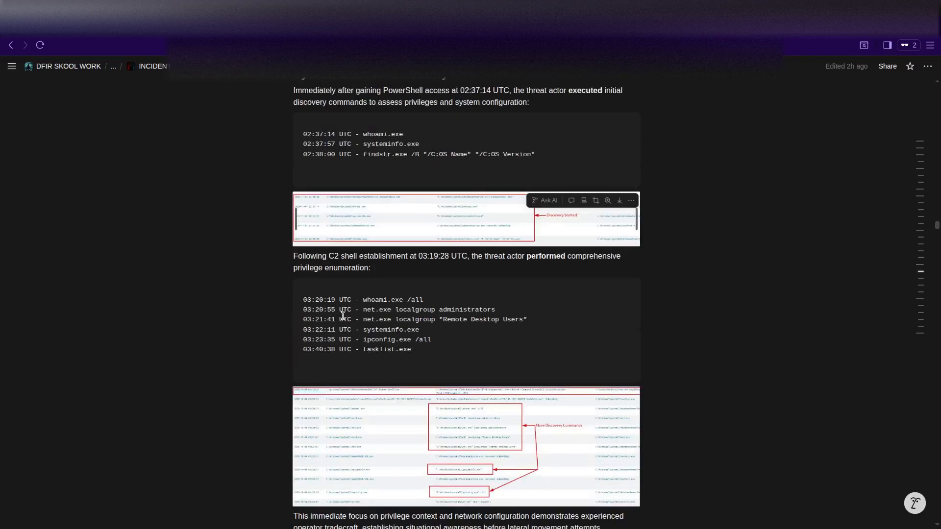
scroll(343, 316, down, 1)
Continue reading through the Lateral Movement and Collection sections.
scroll(342, 316, down, 8)
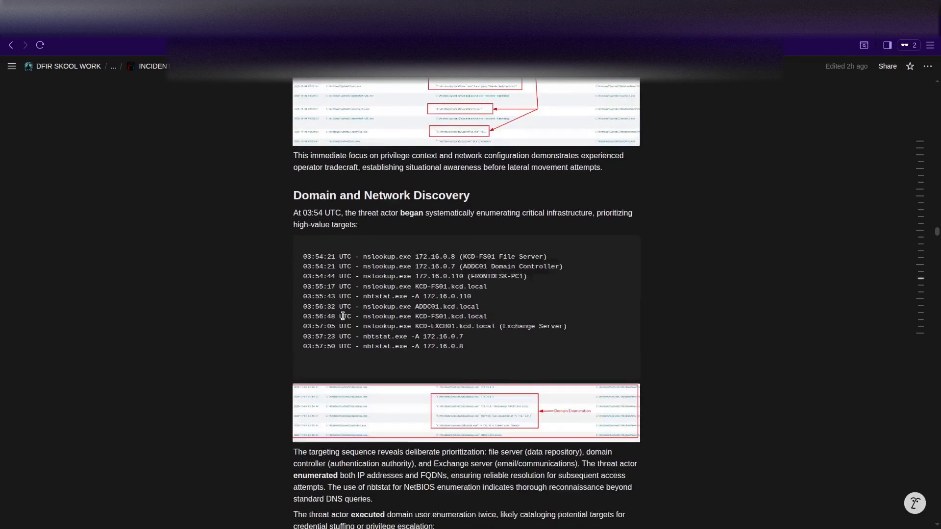
scroll(345, 319, down, 2)
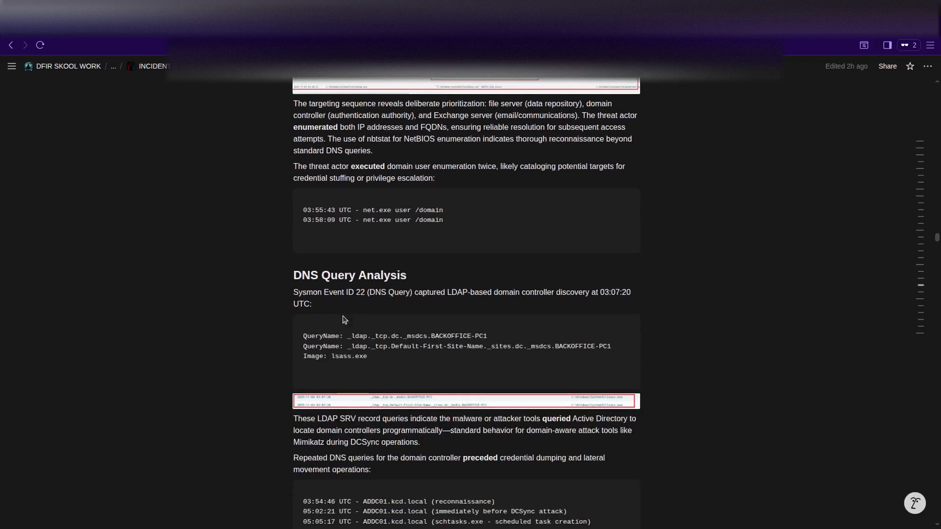
scroll(344, 315, down, 6)
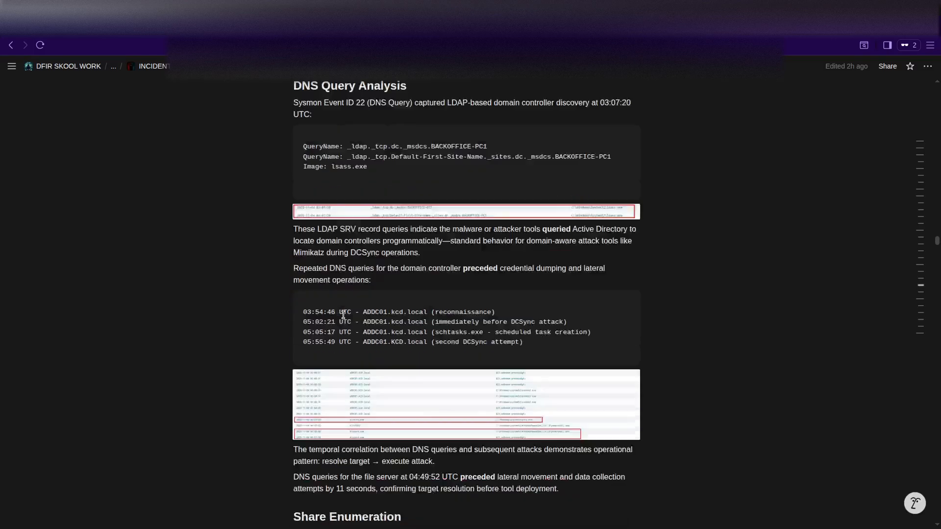
scroll(343, 315, down, 4)
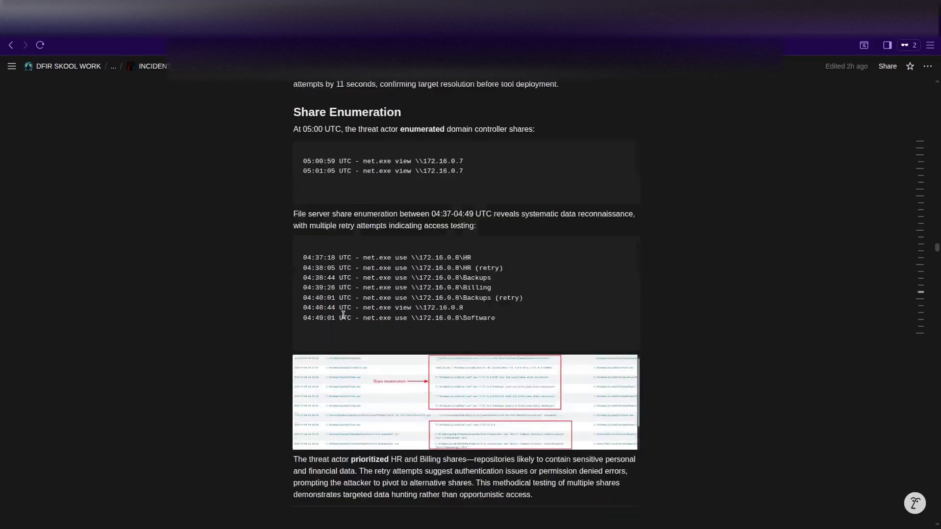
scroll(343, 315, up, 2)
scroll(360, 256, down, 5)
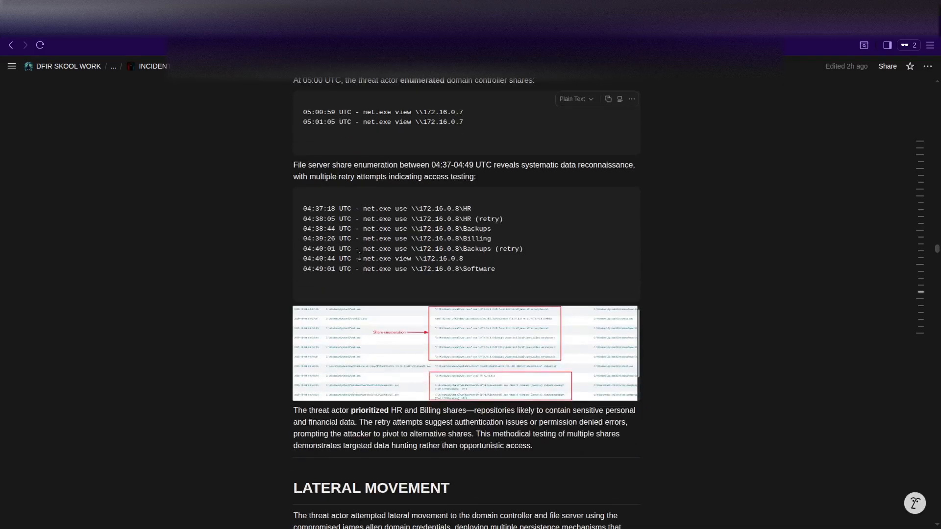
scroll(338, 274, down, 1)
scroll(345, 285, down, 2)
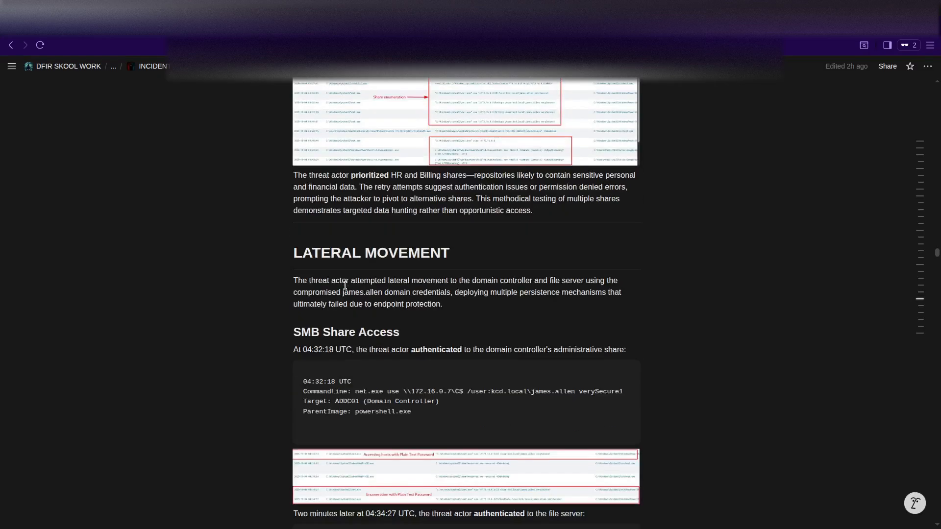
scroll(346, 285, down, 3)
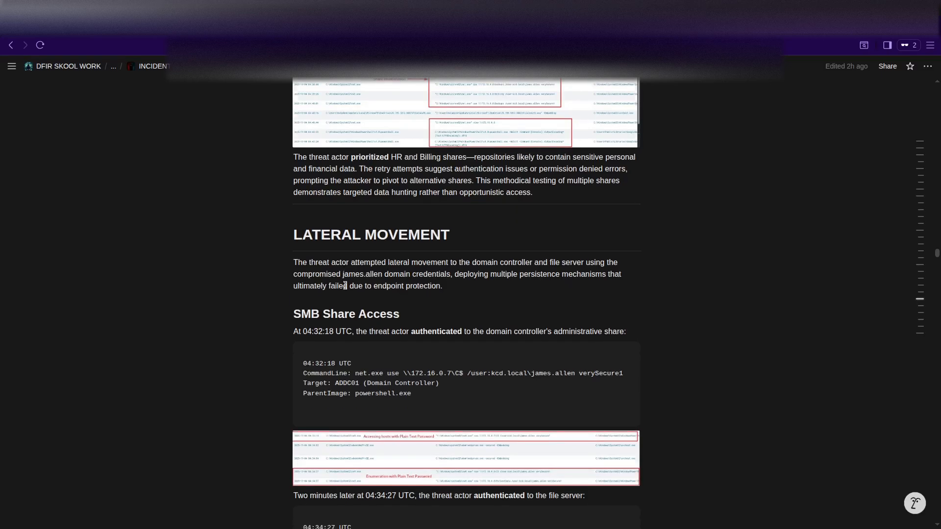
scroll(345, 286, down, 5)
scroll(345, 286, down, 8)
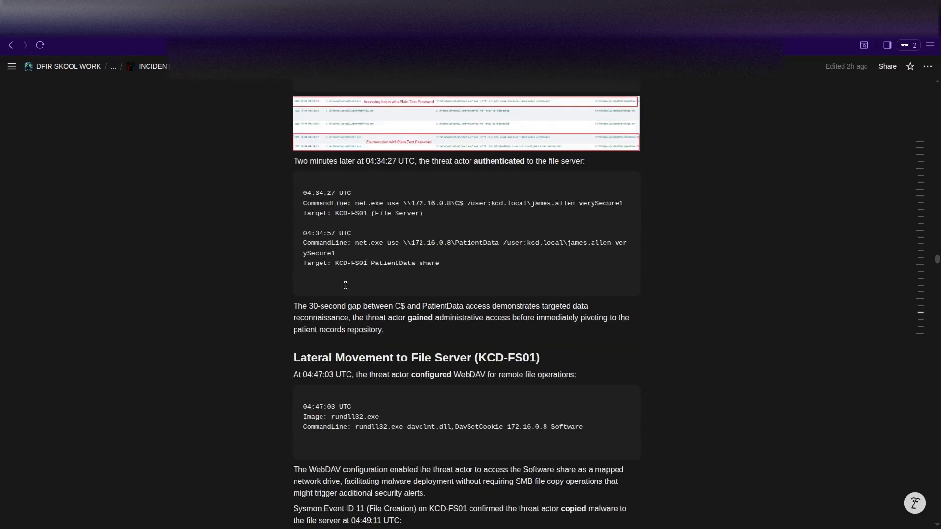
scroll(345, 286, down, 10)
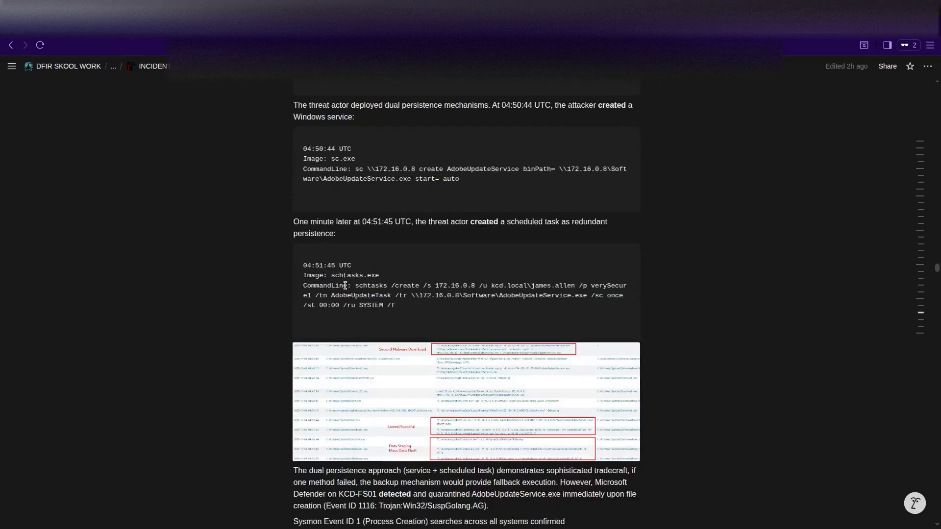
scroll(345, 286, down, 12)
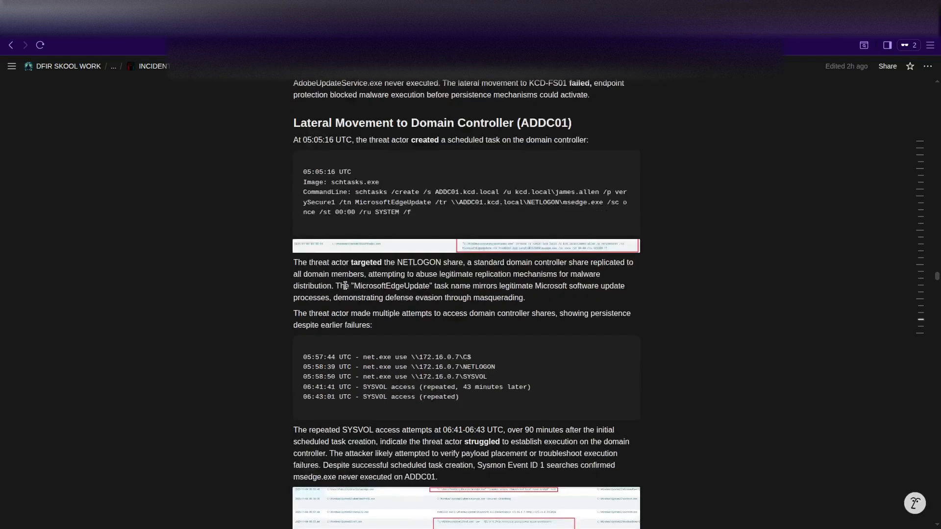
scroll(345, 286, down, 1)
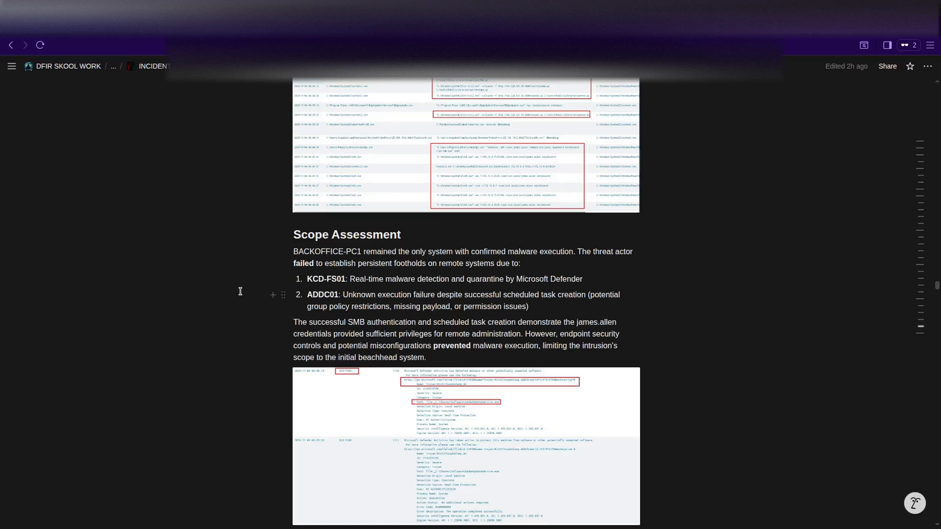
scroll(240, 291, down, 1)
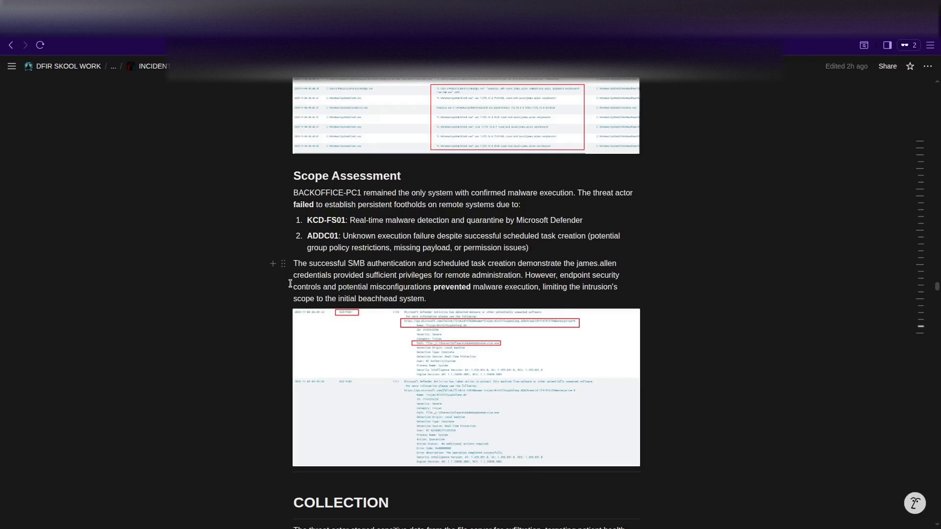
scroll(290, 283, down, 2)
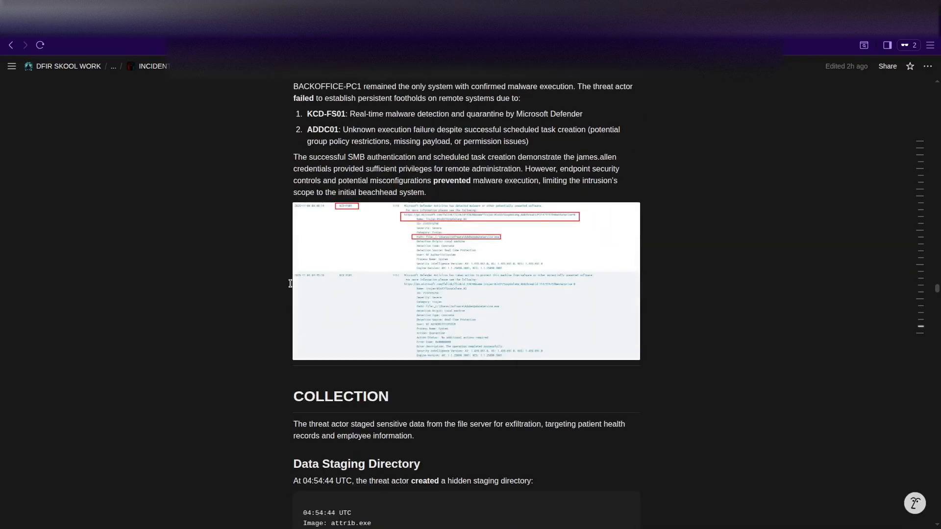
Read the Command and Control section: 64.226.121.55 C2, 37.5-second beaconing, 16.5-hour timeline.
scroll(291, 281, up, 3)
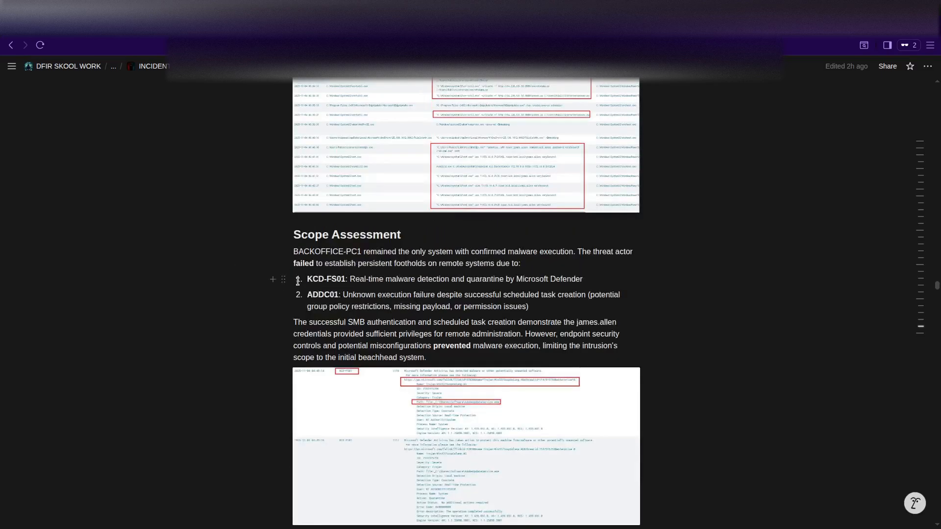
scroll(241, 302, down, 2)
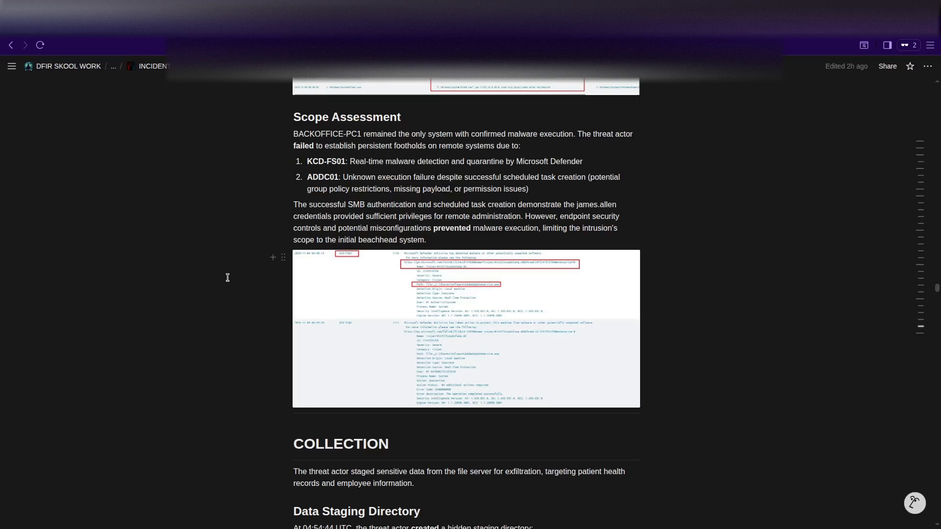
scroll(228, 278, down, 1)
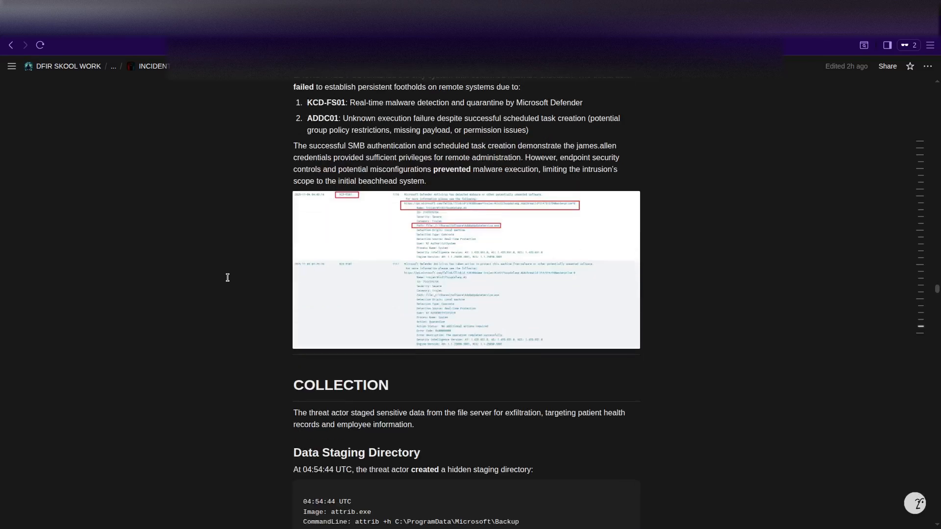
scroll(228, 278, down, 2)
scroll(227, 278, down, 1)
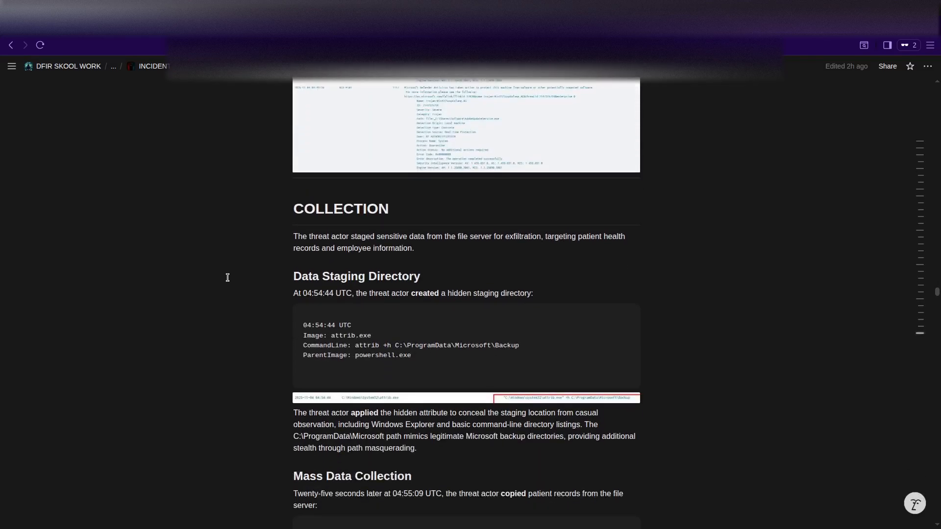
scroll(228, 278, down, 2)
scroll(227, 278, down, 1)
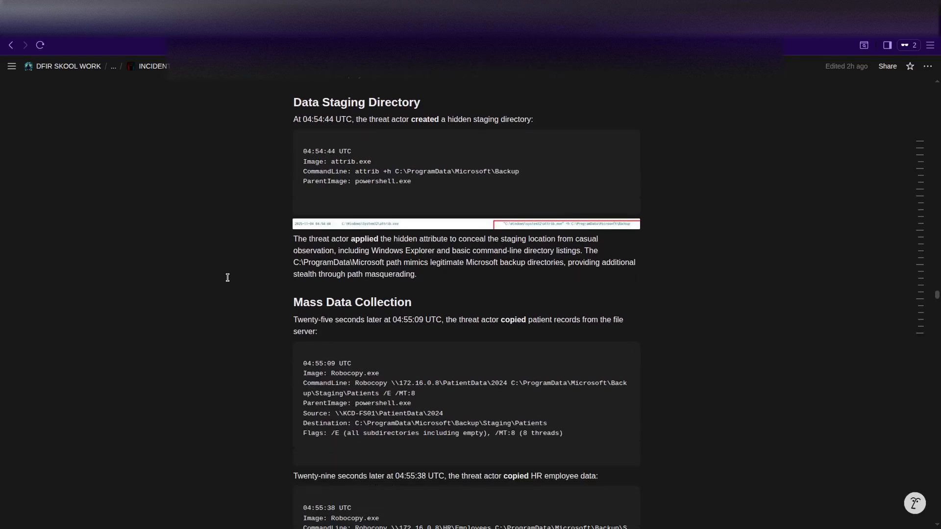
scroll(307, 256, down, 3)
scroll(332, 255, down, 7)
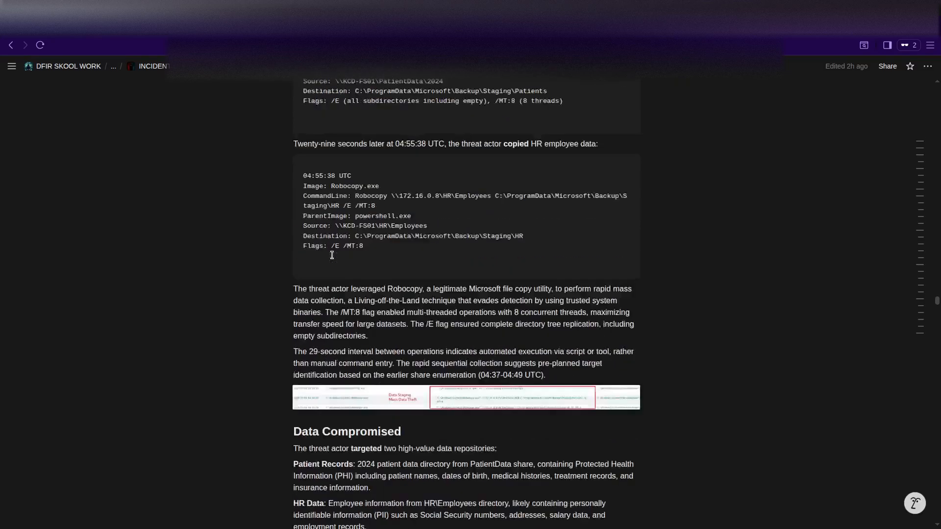
scroll(333, 258, down, 2)
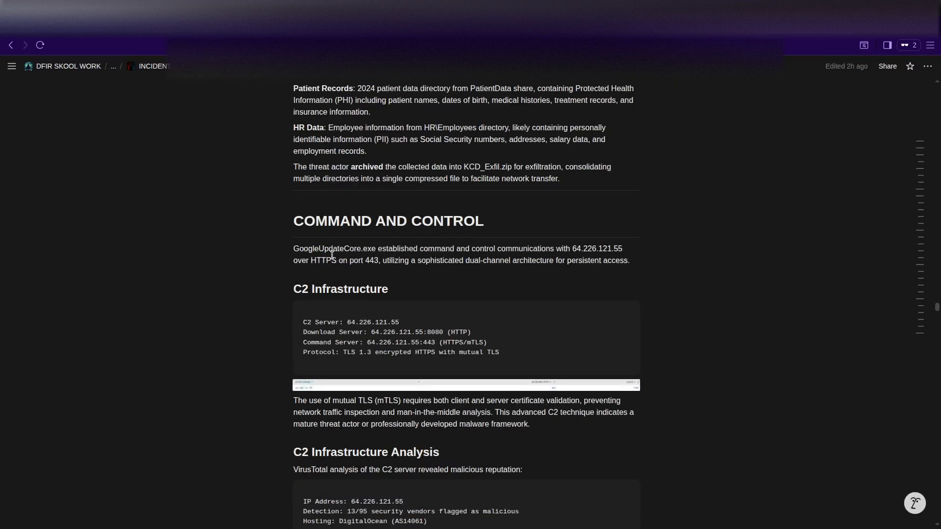
scroll(310, 251, down, 10)
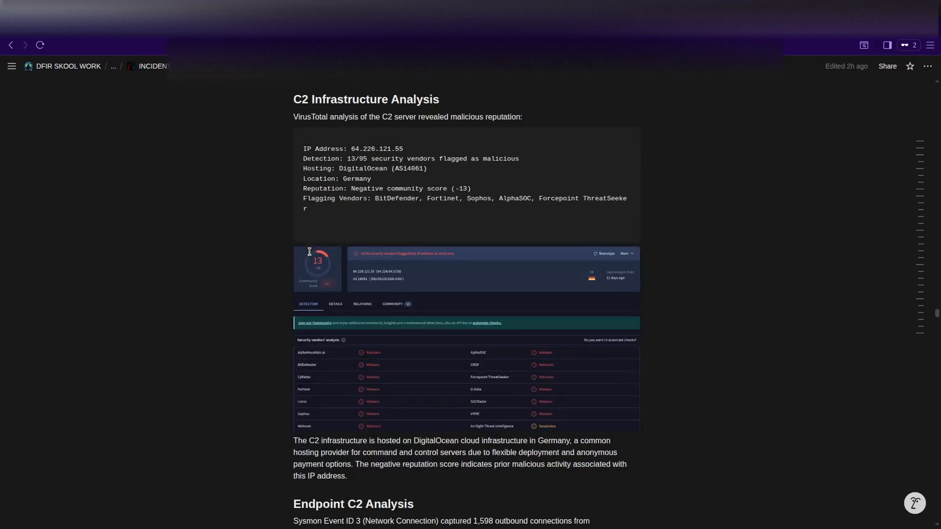
scroll(309, 251, down, 1)
scroll(309, 252, down, 4)
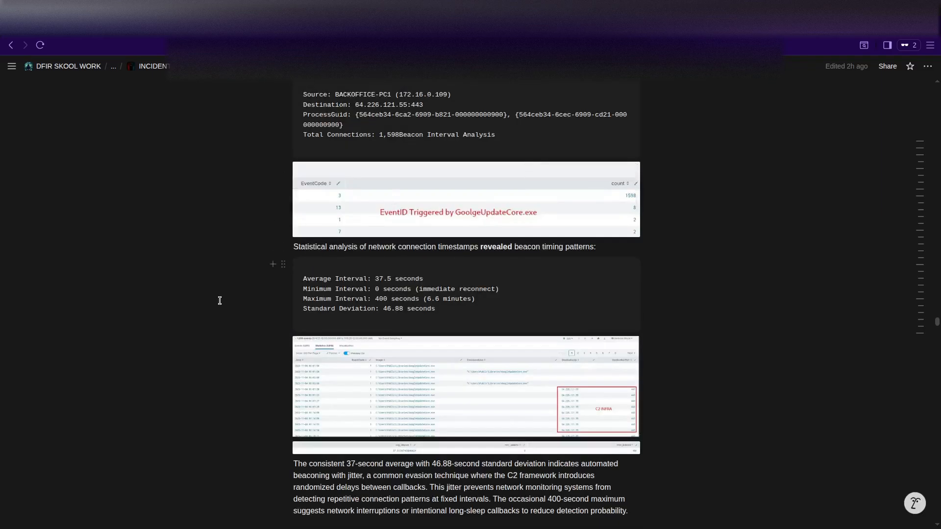
scroll(219, 298, down, 2)
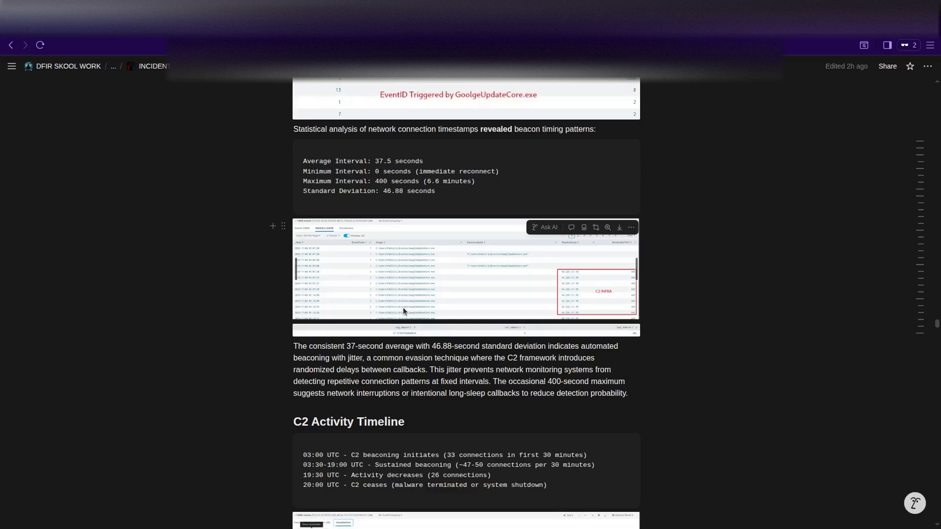
scroll(250, 330, down, 3)
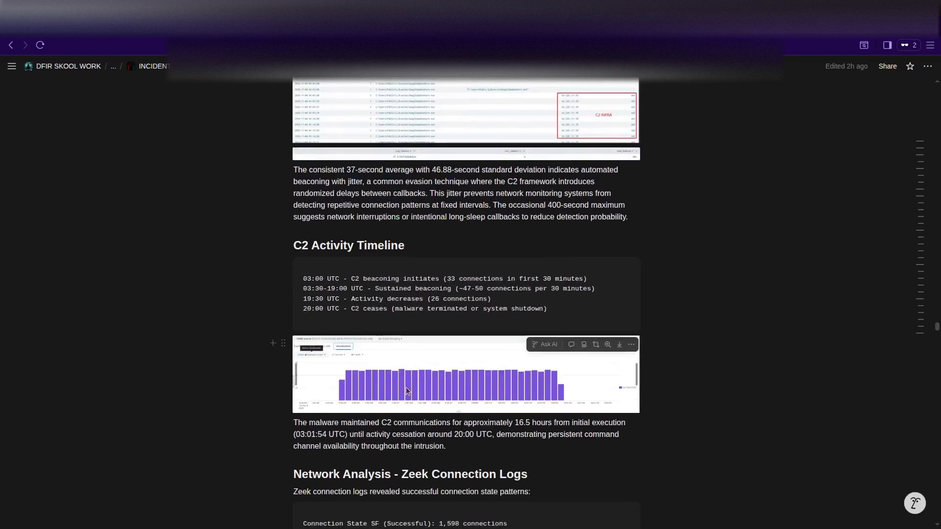
click(416, 381)
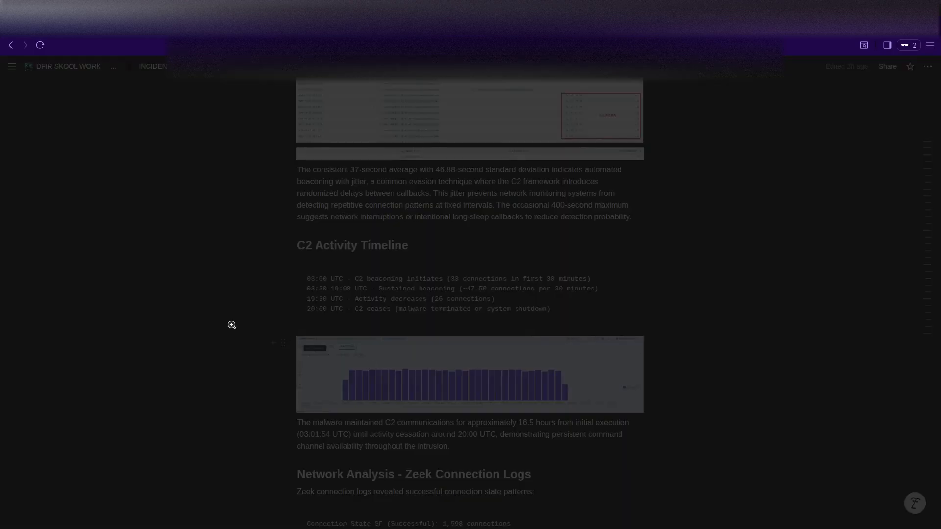
click(518, 508)
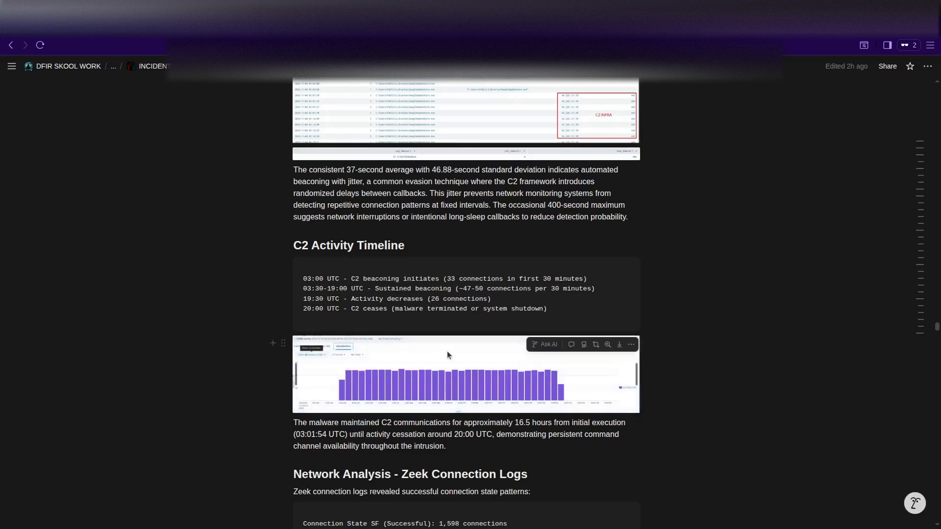
click(447, 351)
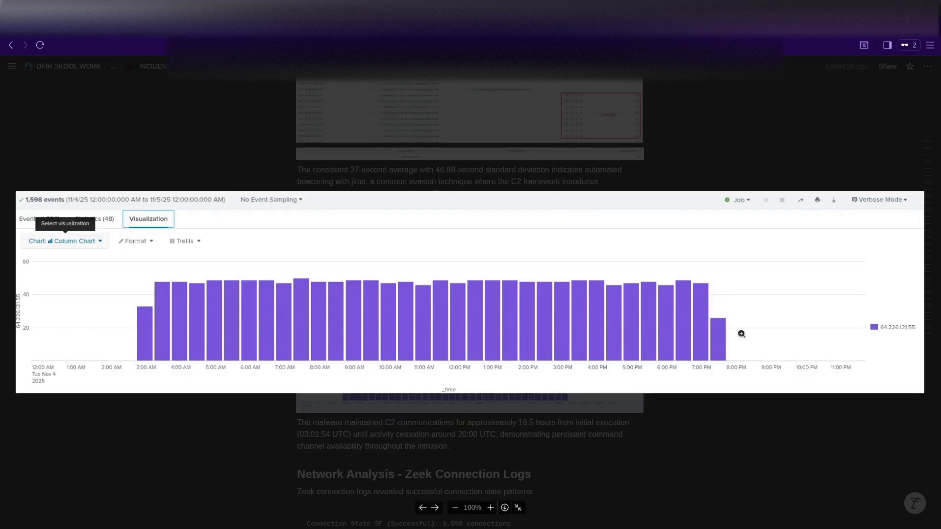
click(518, 508)
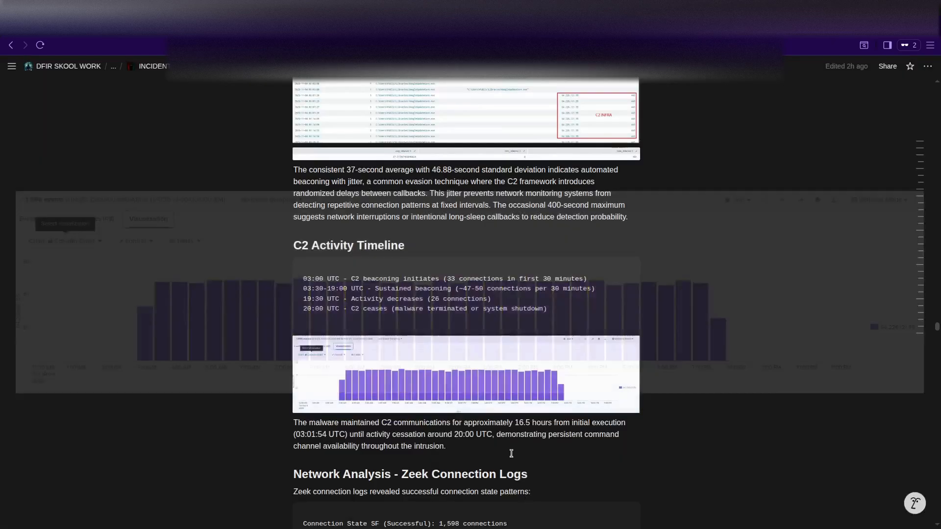
scroll(485, 420, down, 3)
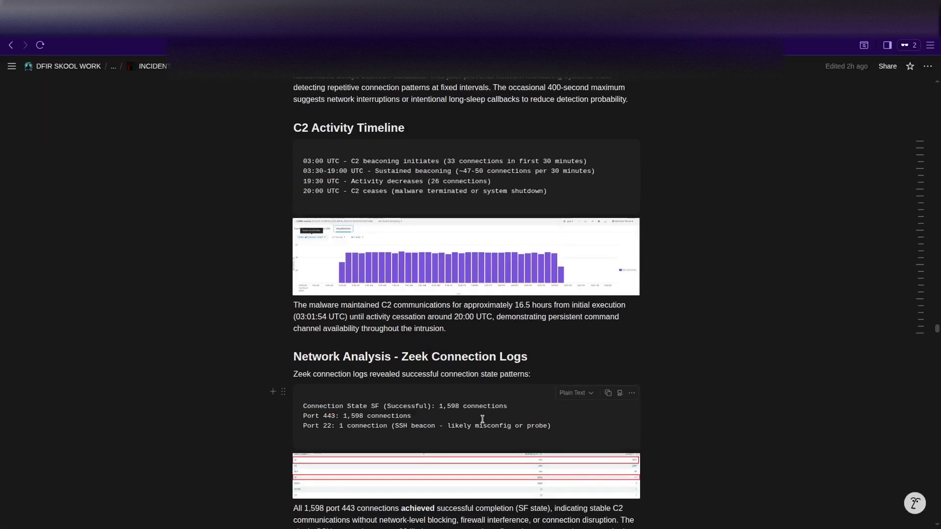
scroll(482, 420, down, 3)
scroll(482, 420, down, 7)
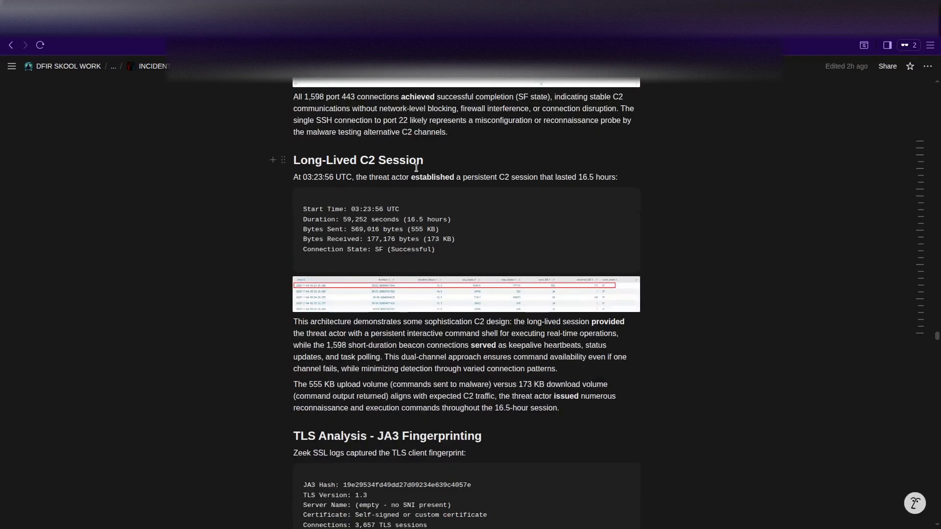
scroll(431, 301, down, 7)
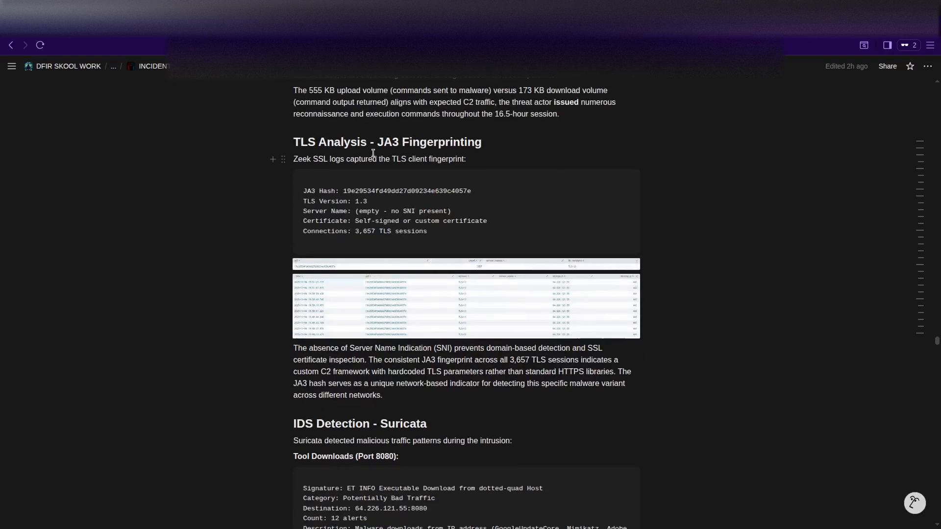
scroll(415, 353, down, 3)
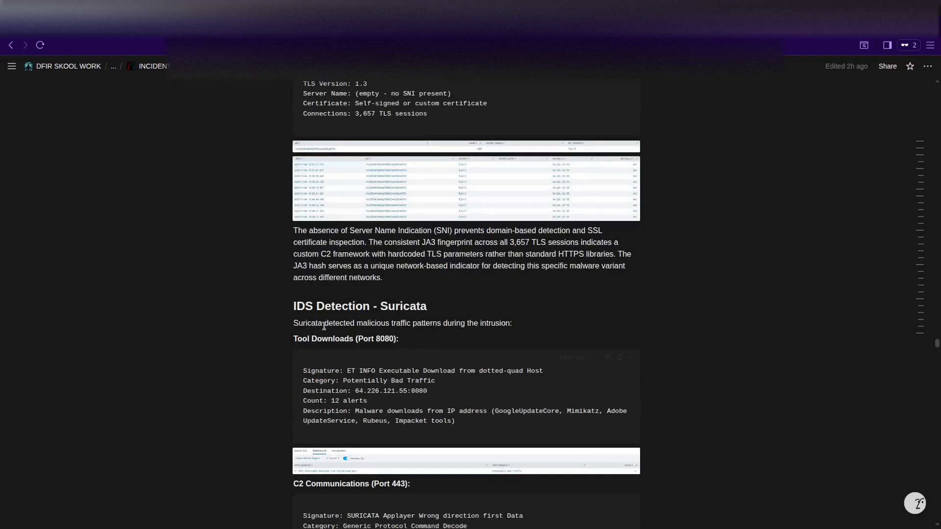
scroll(343, 316, down, 10)
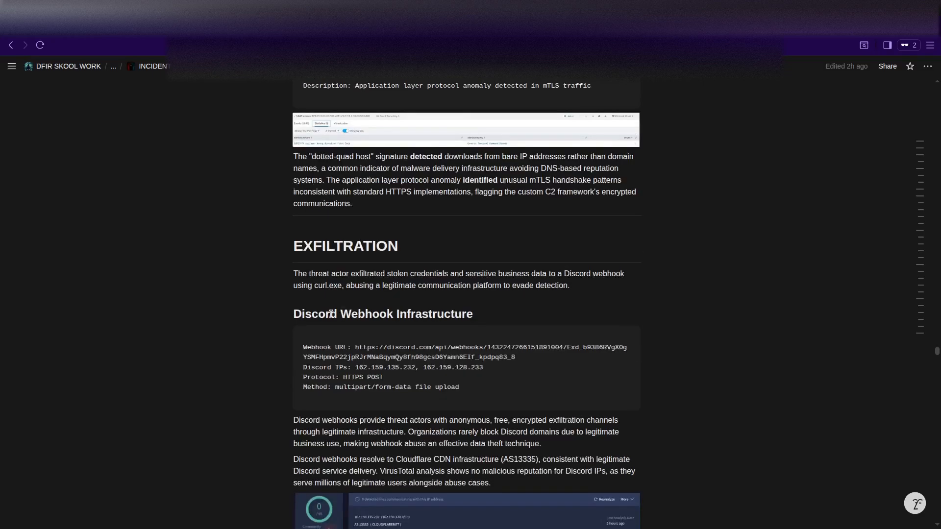
scroll(285, 304, down, 16)
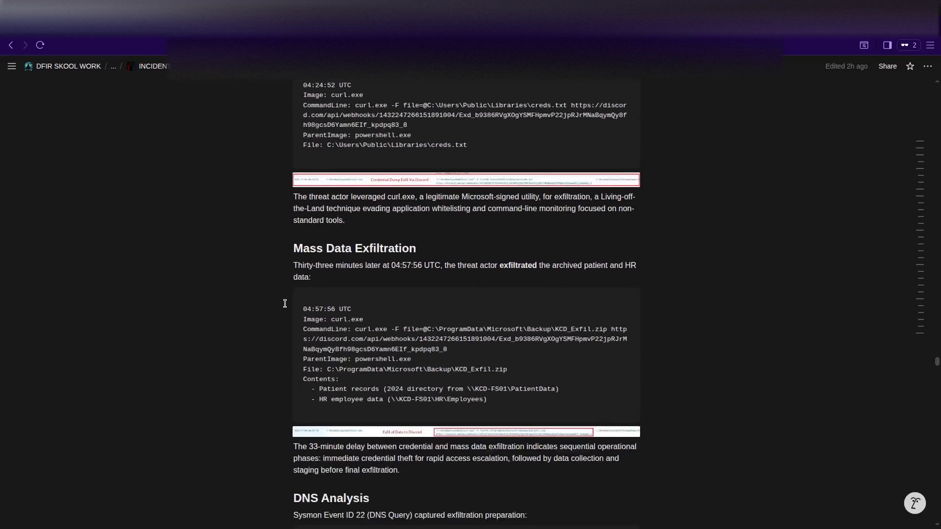
scroll(285, 304, down, 12)
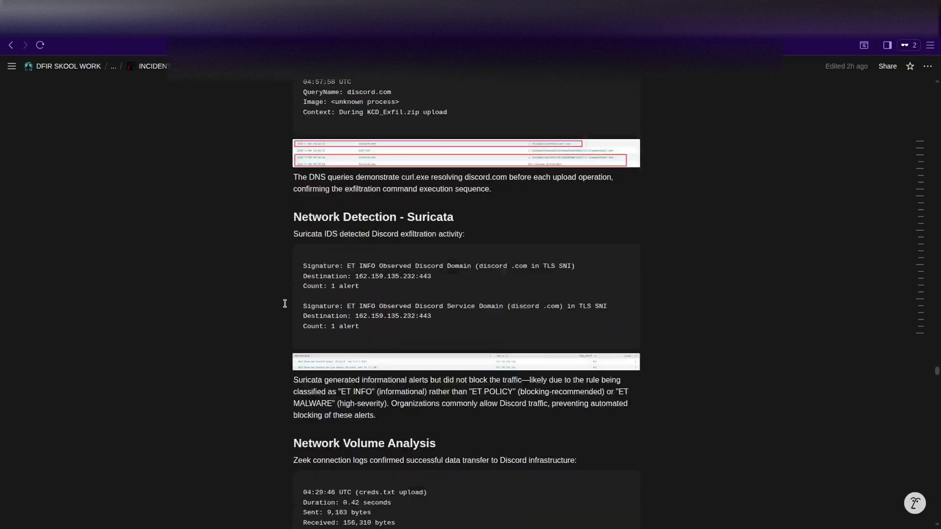
scroll(284, 304, down, 3)
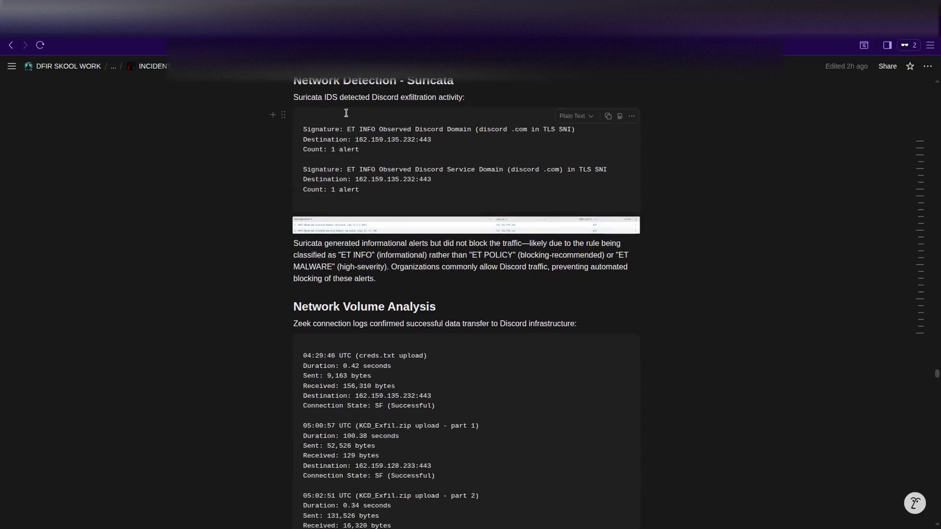
scroll(274, 196, up, 4)
scroll(279, 204, up, 3)
scroll(279, 204, down, 5)
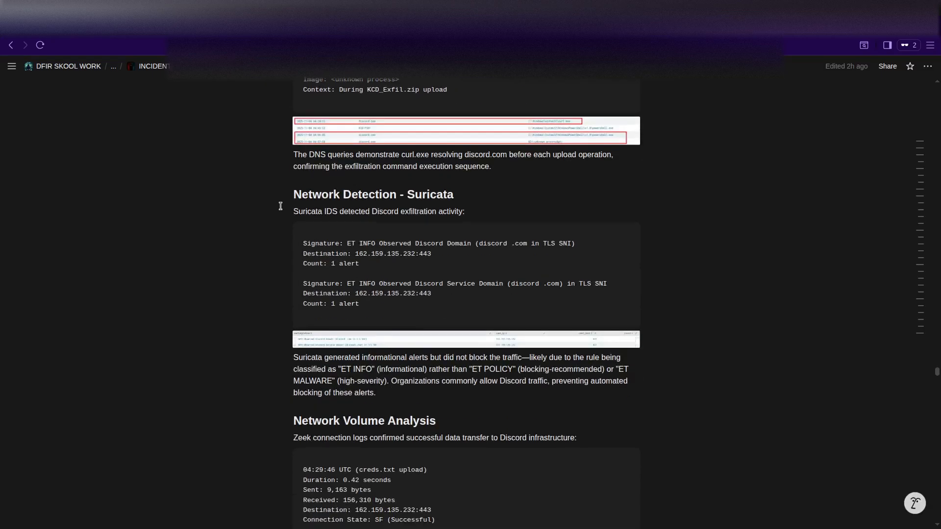
scroll(261, 274, down, 3)
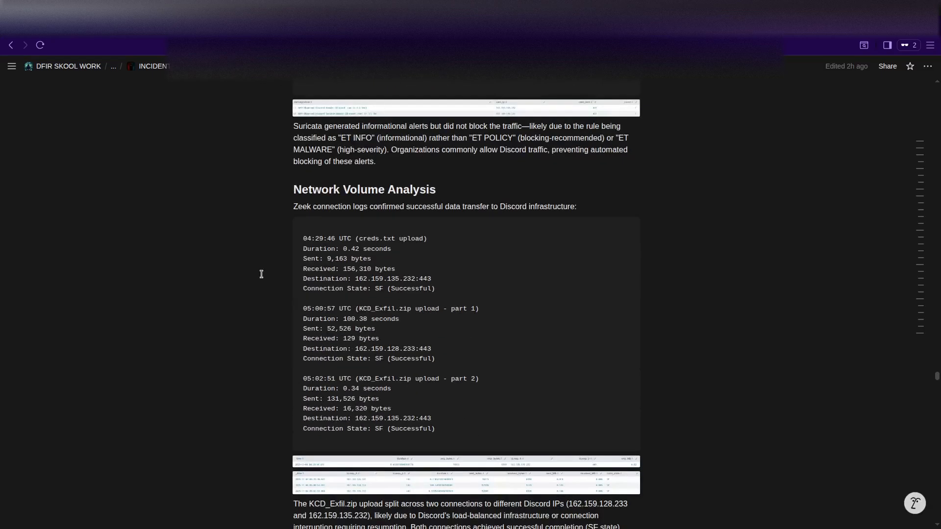
scroll(237, 273, down, 5)
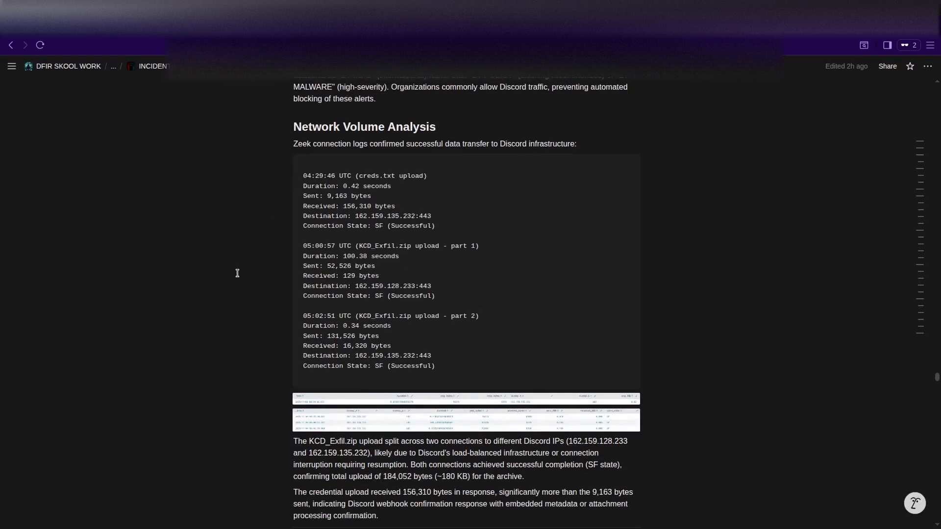
scroll(237, 317, down, 5)
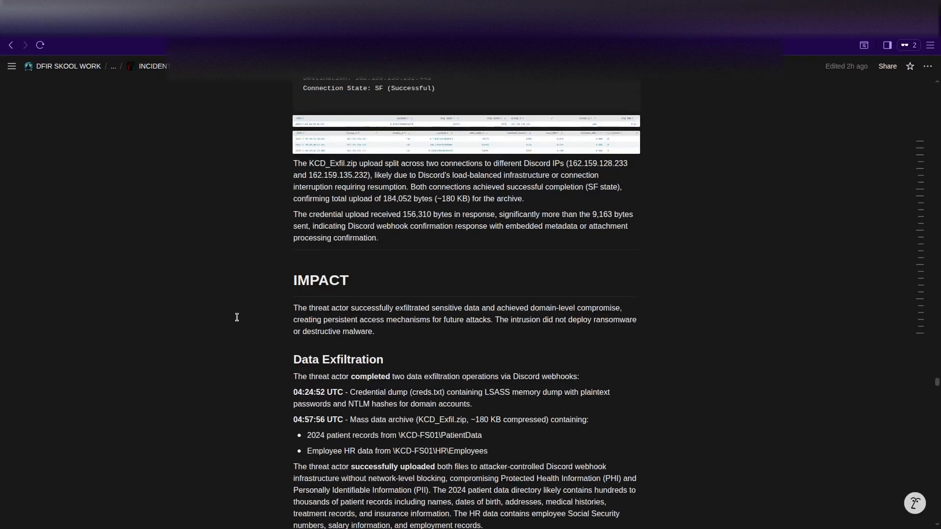
scroll(263, 298, down, 9)
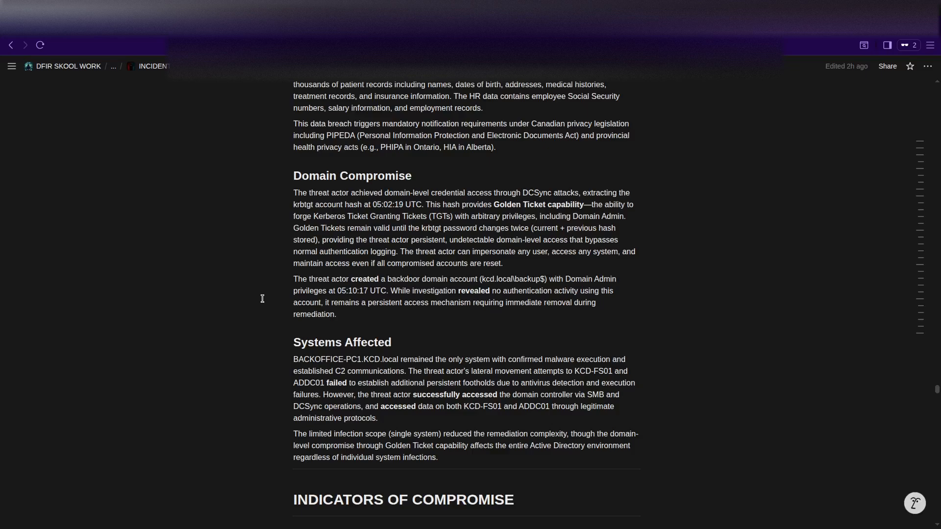
scroll(262, 299, down, 6)
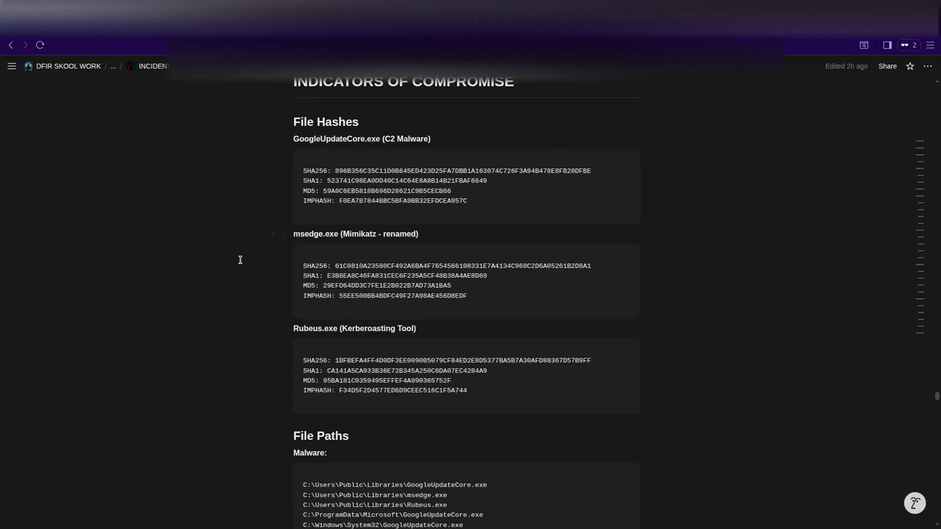
scroll(325, 278, down, 3)
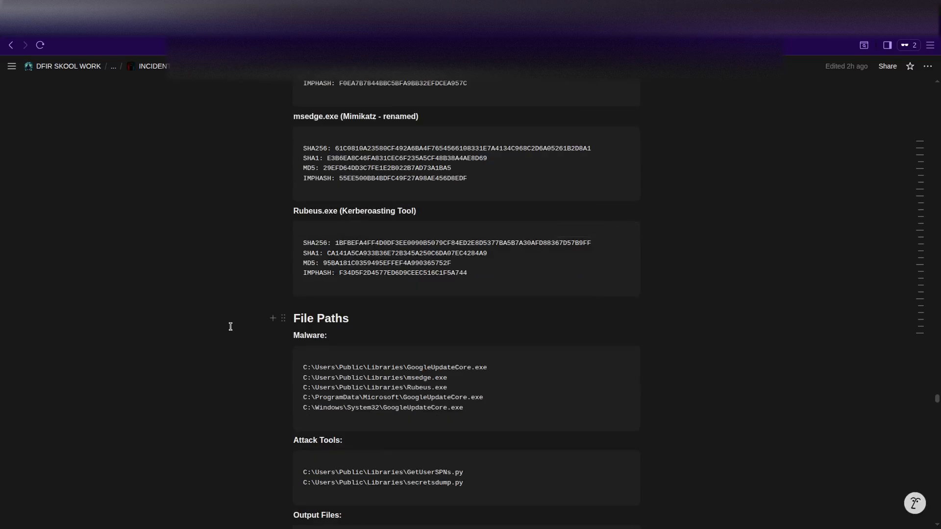
scroll(230, 326, down, 3)
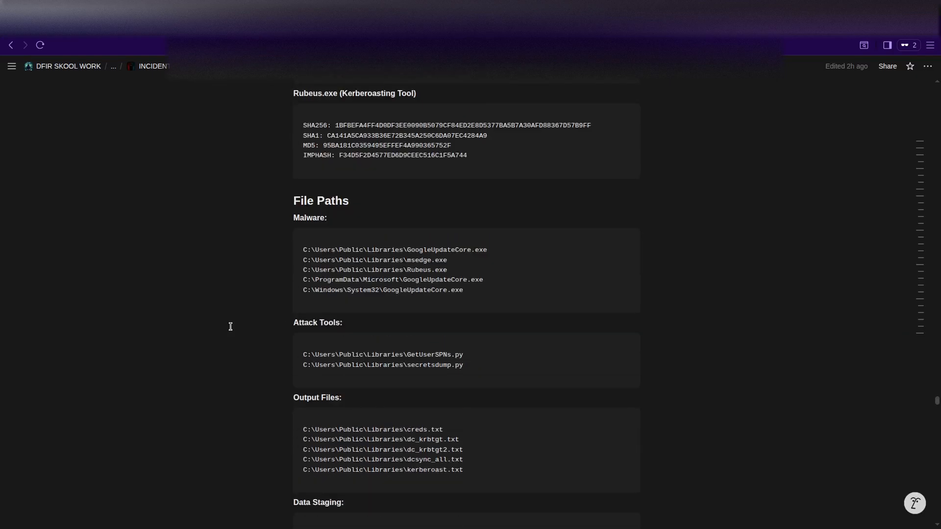
scroll(230, 327, down, 2)
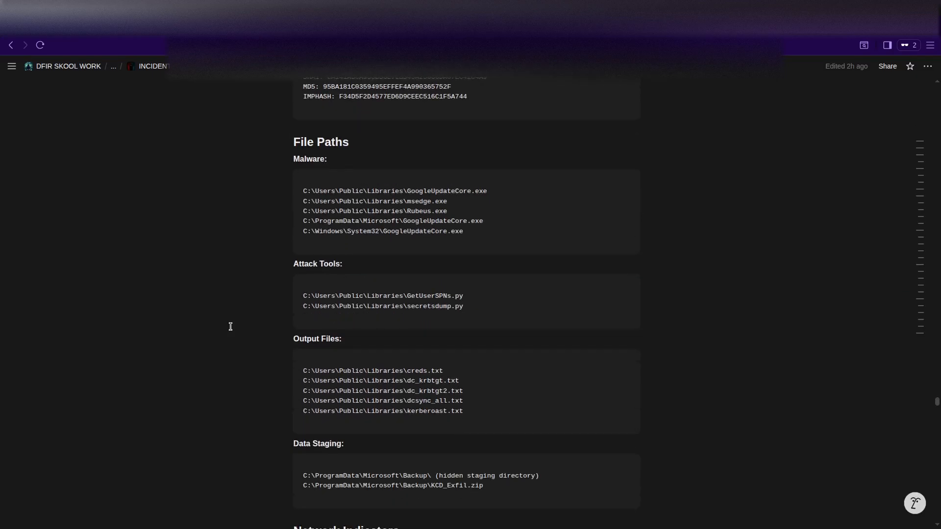
scroll(231, 327, up, 3)
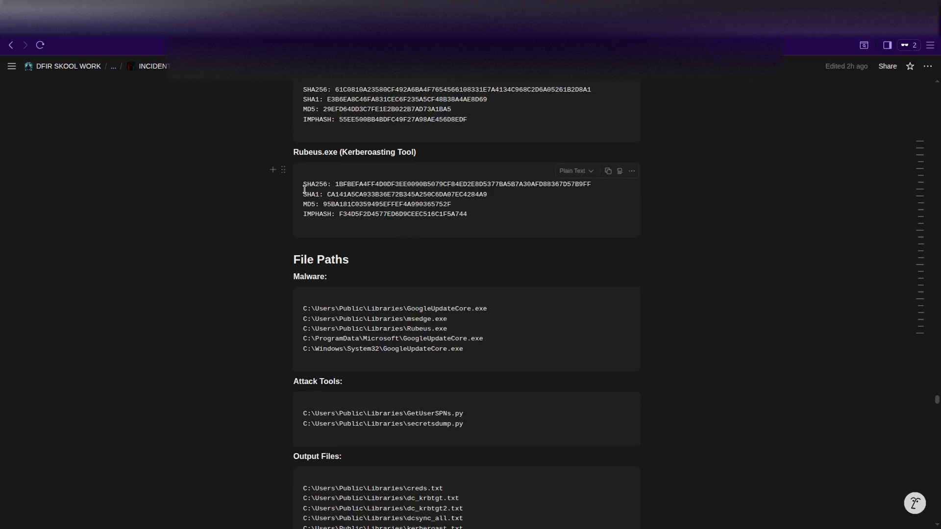
scroll(282, 233, up, 1)
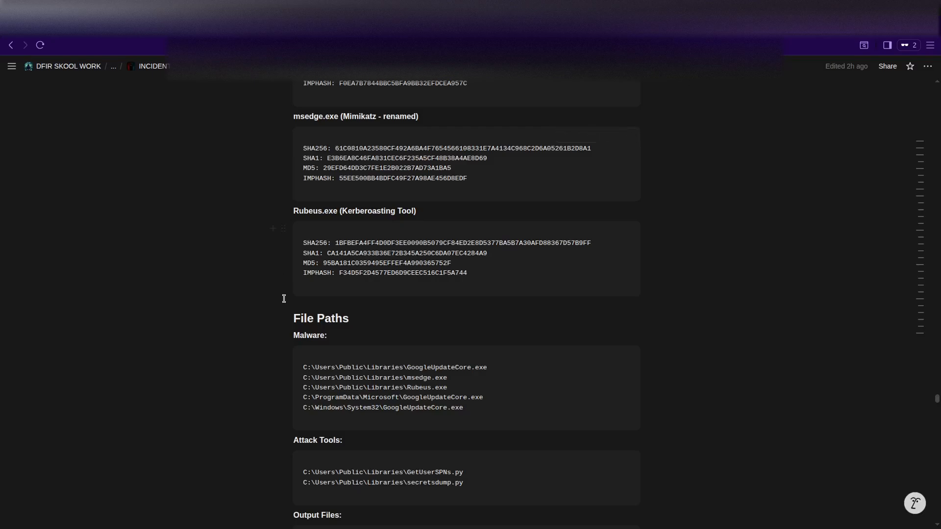
scroll(284, 299, down, 1)
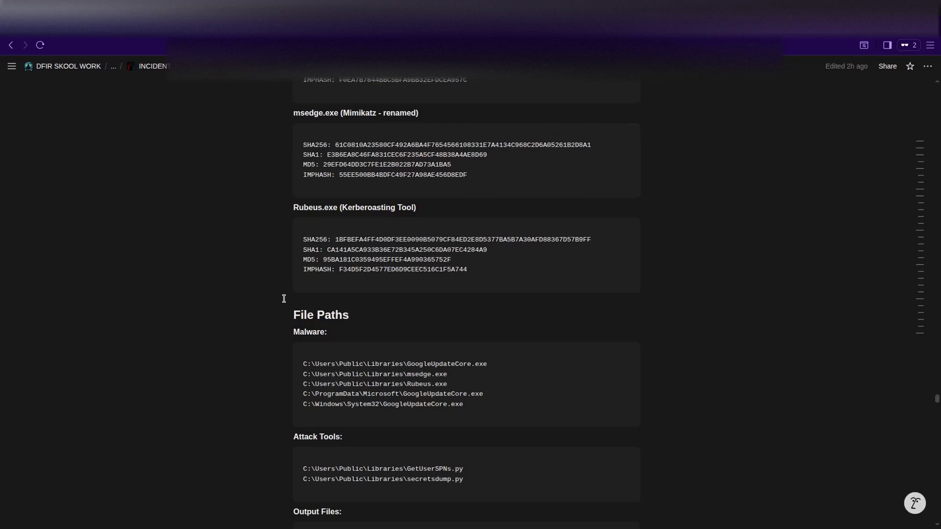
scroll(284, 298, down, 4)
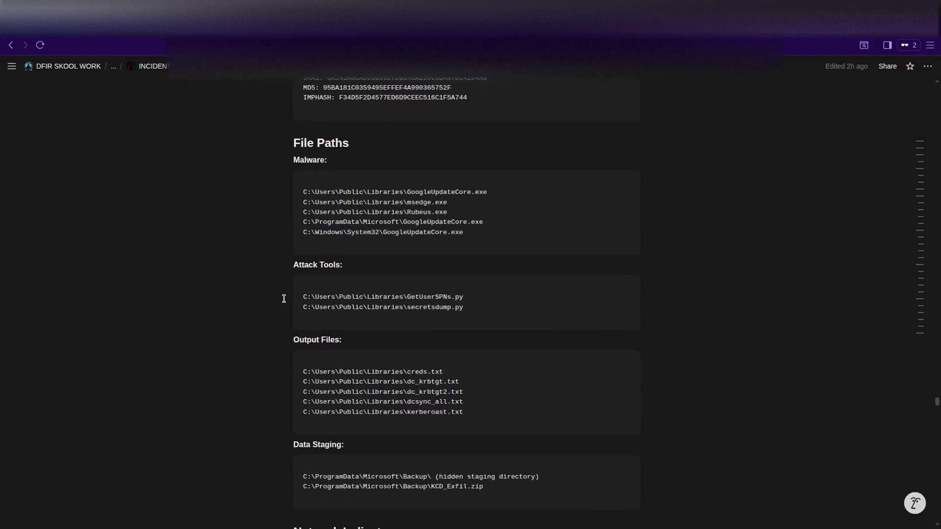
scroll(284, 298, down, 1)
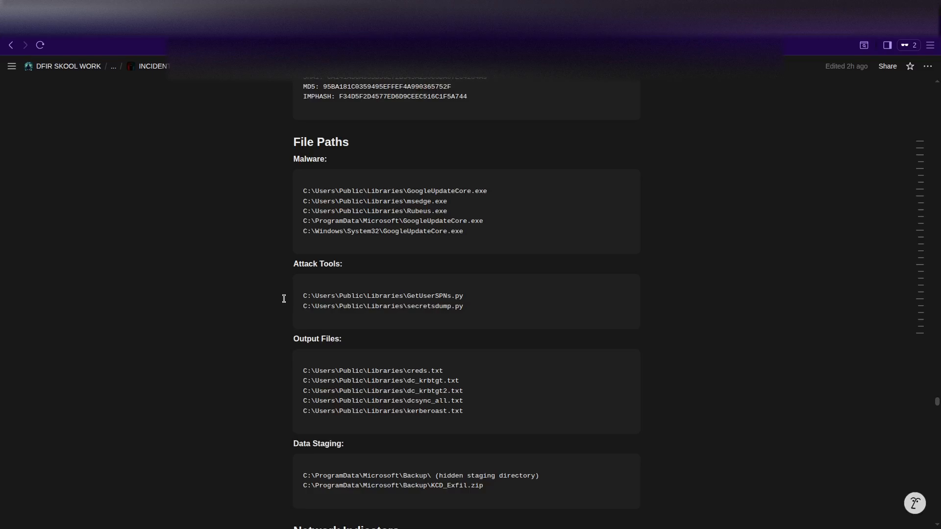
scroll(283, 298, down, 3)
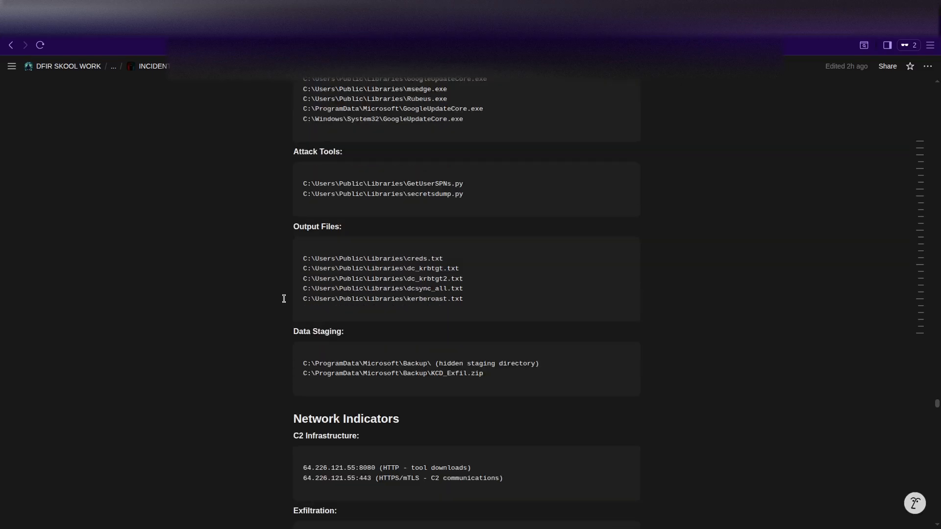
scroll(284, 298, down, 1)
scroll(283, 298, down, 3)
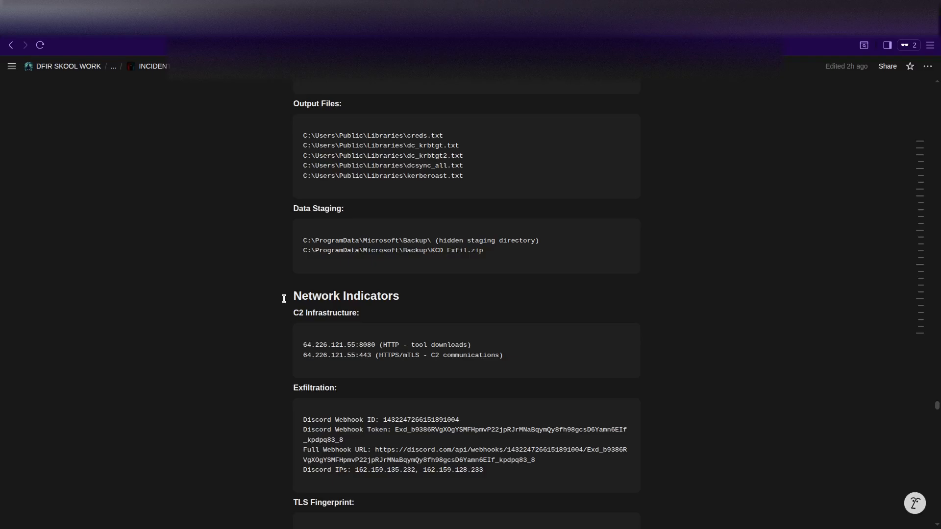
scroll(283, 298, down, 2)
scroll(284, 298, down, 3)
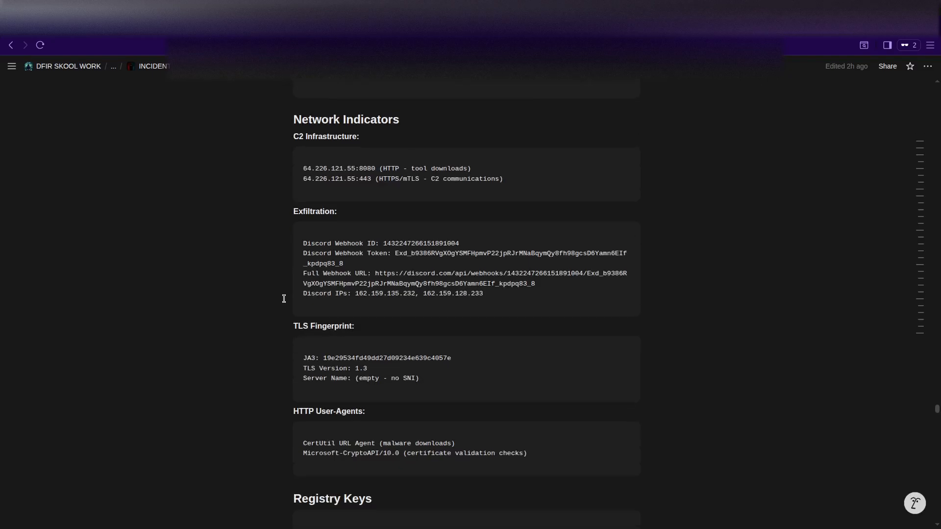
scroll(283, 298, down, 9)
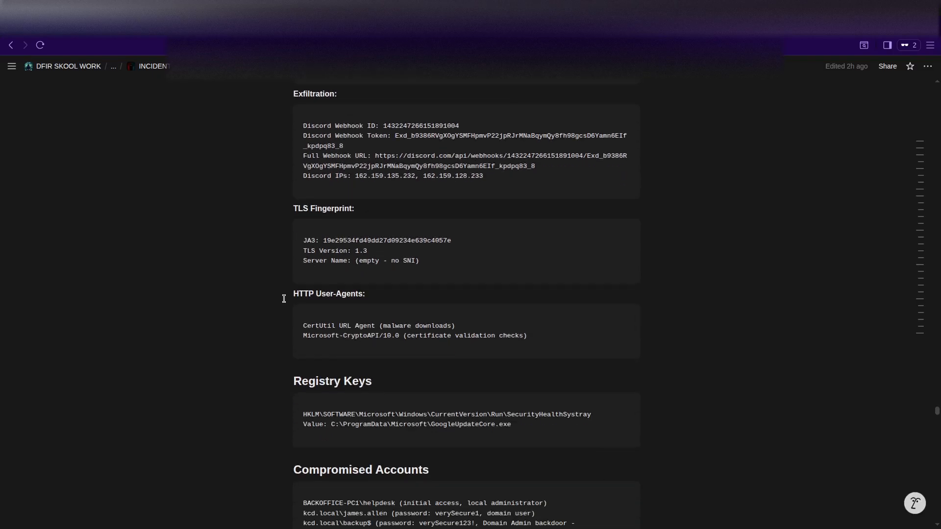
scroll(283, 298, down, 2)
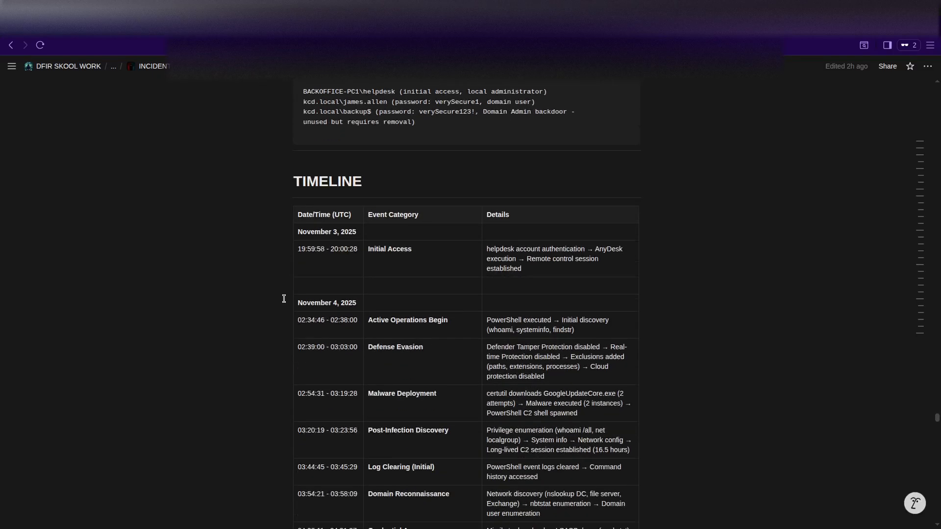
scroll(248, 290, down, 10)
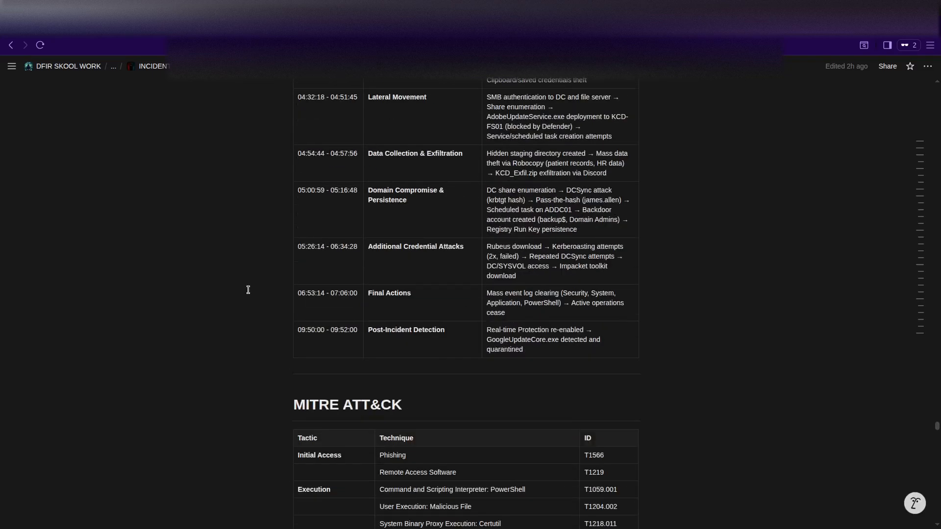
scroll(248, 290, up, 7)
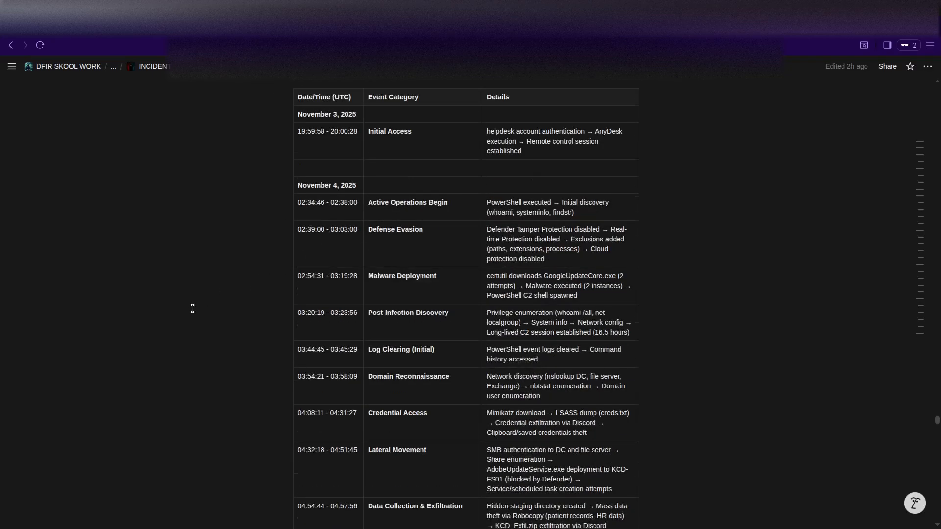
scroll(192, 308, up, 1)
scroll(307, 306, down, 10)
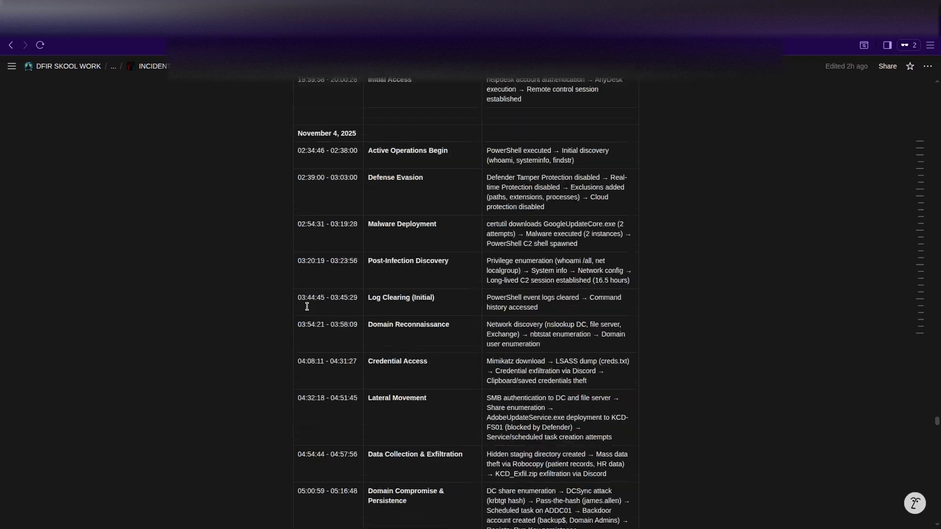
scroll(307, 306, down, 11)
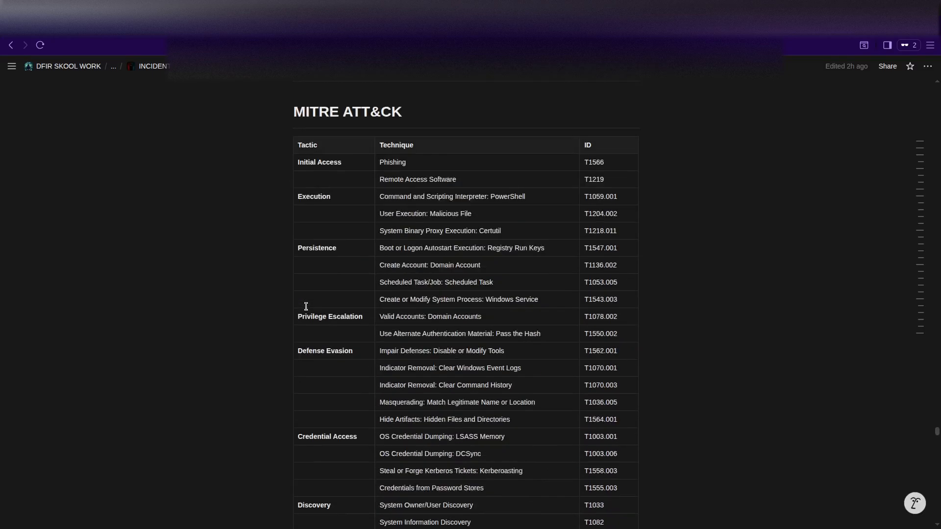
scroll(305, 306, down, 1)
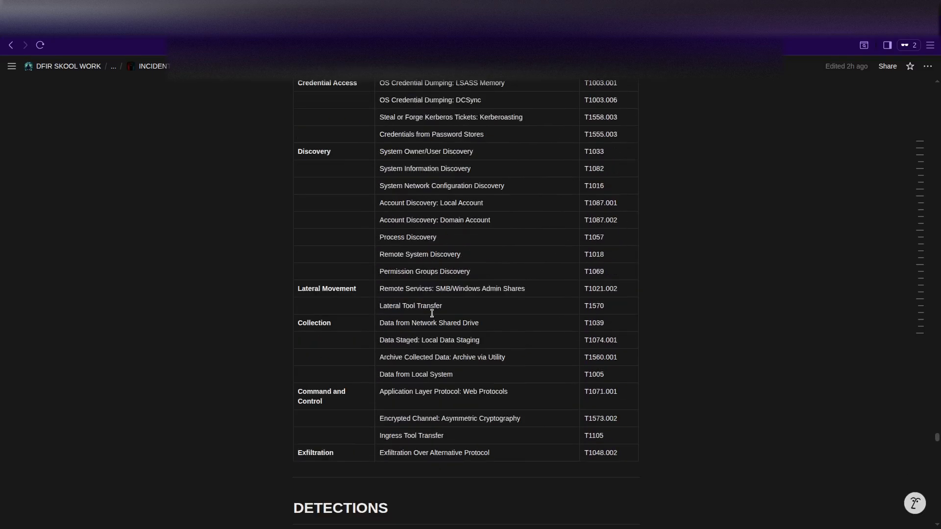
scroll(431, 314, down, 5)
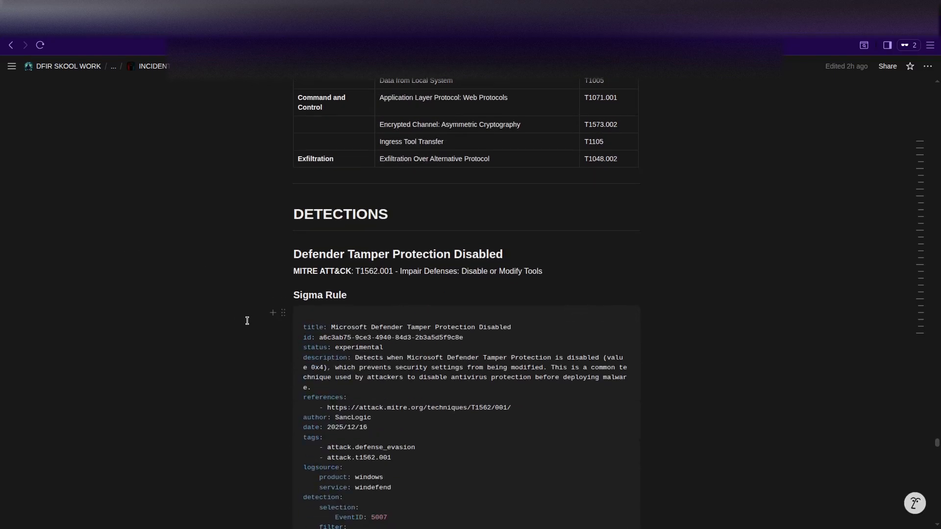
scroll(247, 321, down, 2)
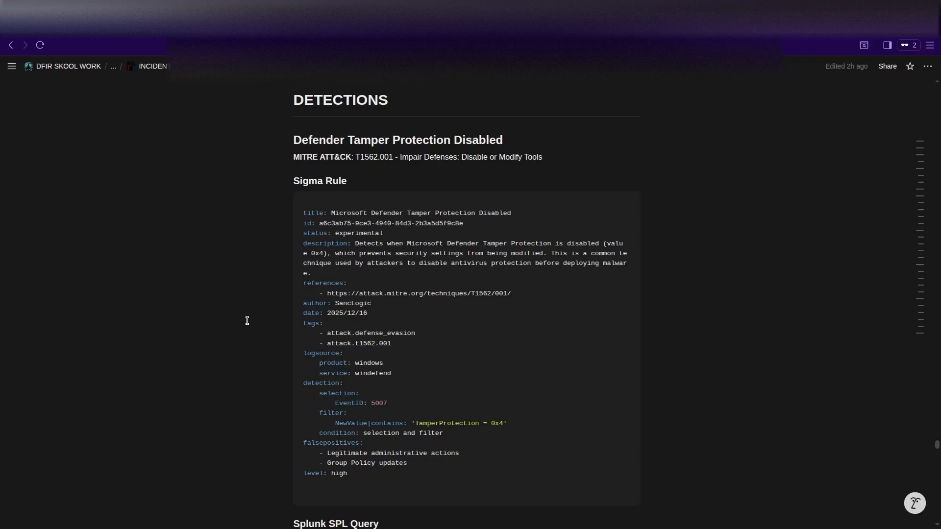
scroll(247, 321, down, 1)
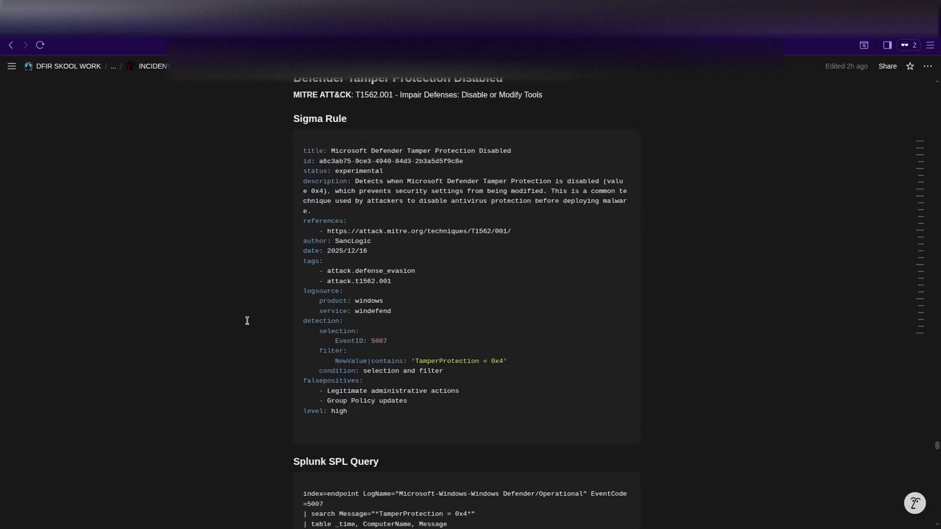
scroll(247, 321, down, 3)
scroll(247, 321, down, 3)
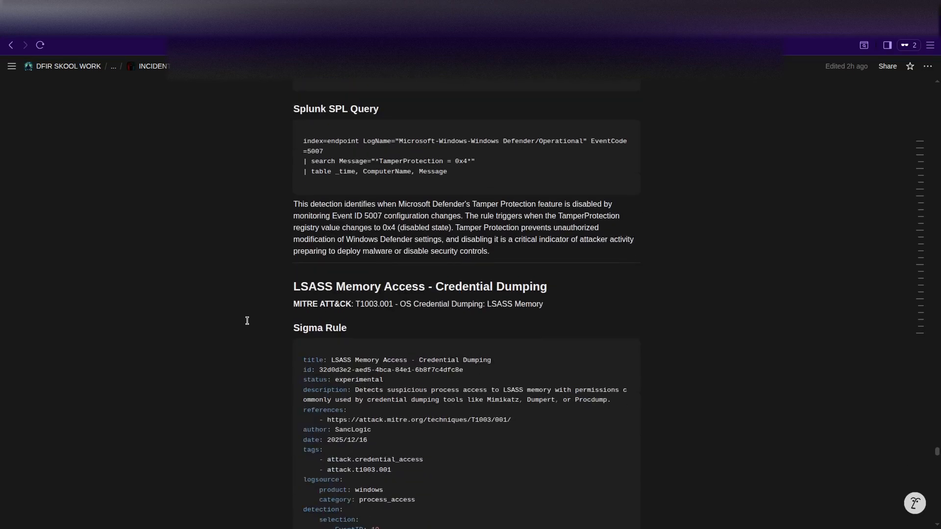
scroll(247, 321, down, 7)
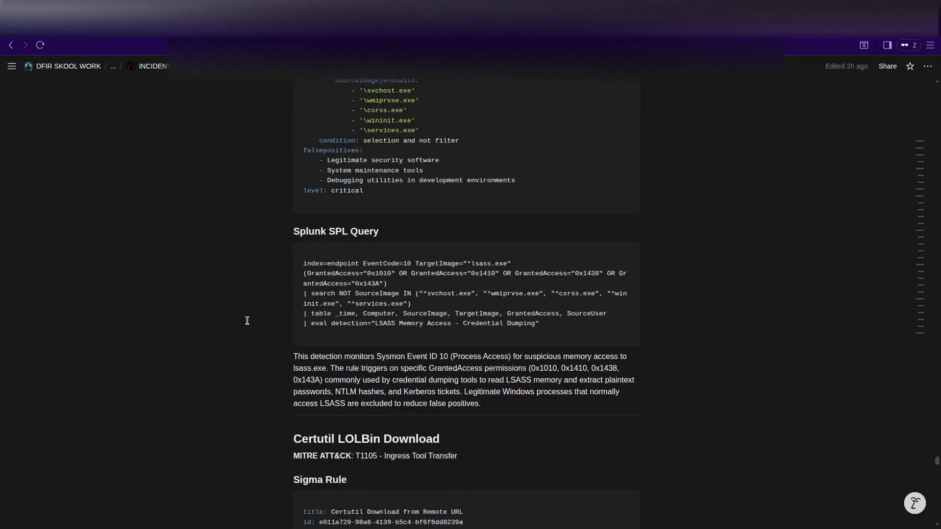
scroll(247, 321, up, 4)
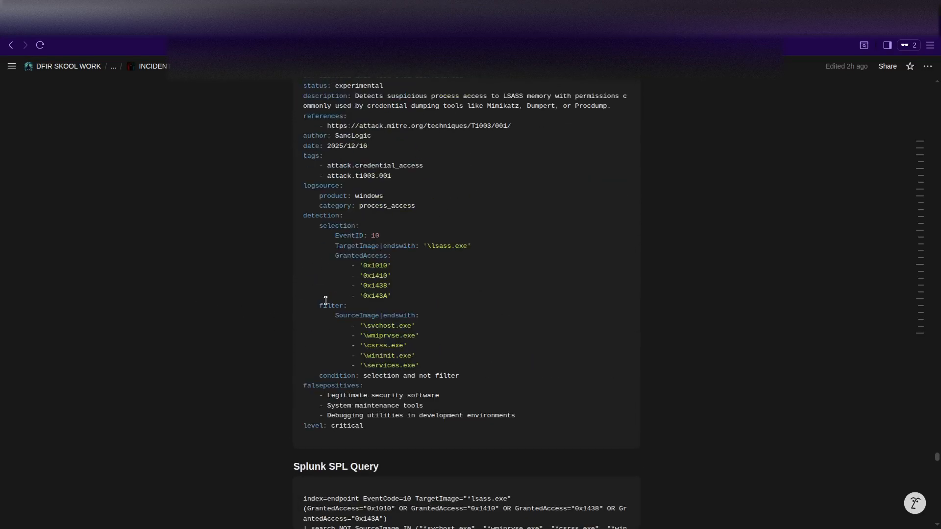
scroll(220, 383, down, 5)
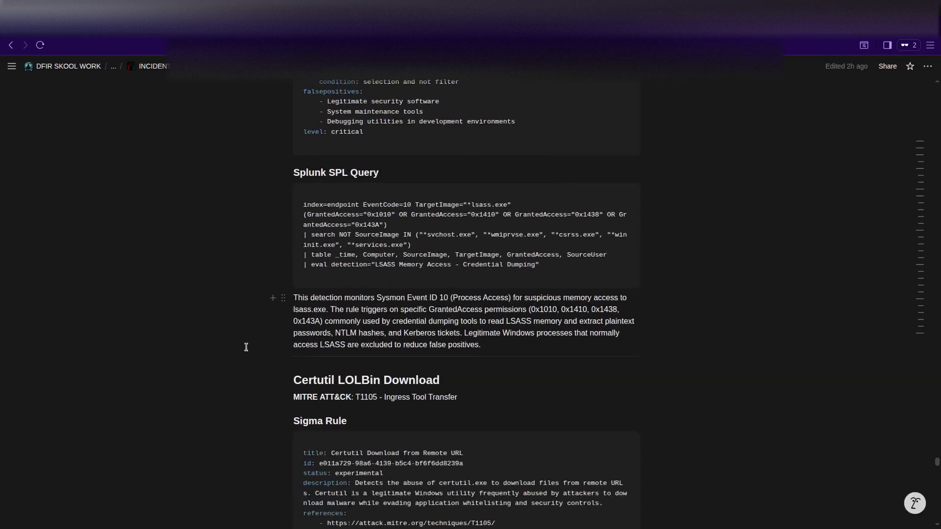
scroll(246, 347, down, 3)
scroll(246, 347, down, 15)
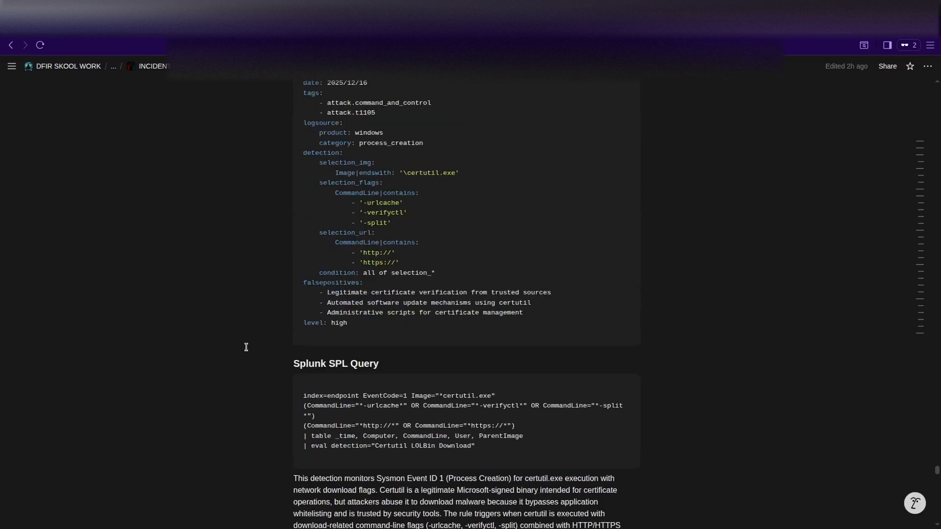
scroll(246, 347, down, 18)
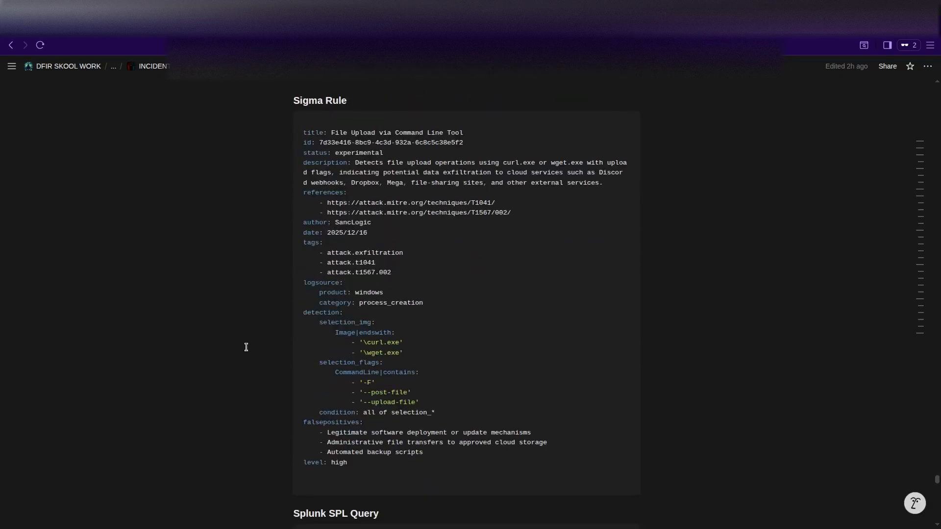
scroll(246, 347, down, 18)
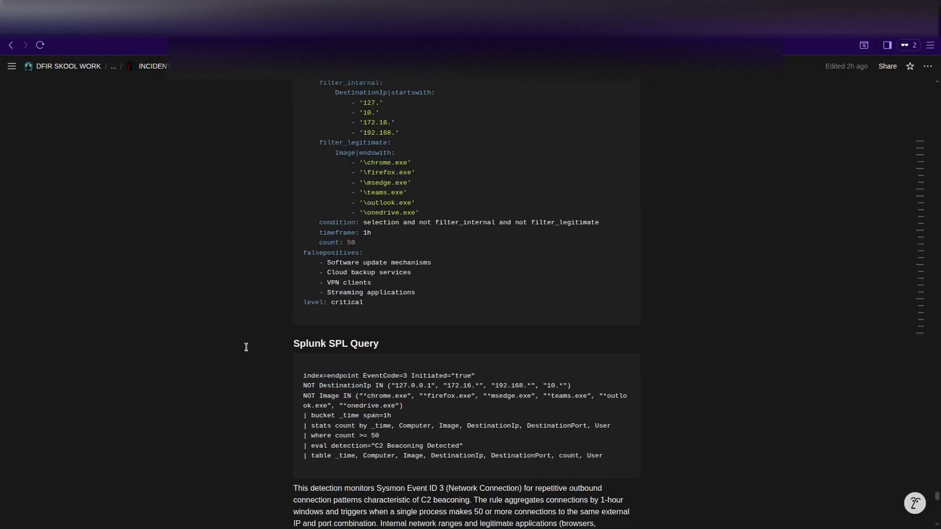
scroll(246, 347, down, 18)
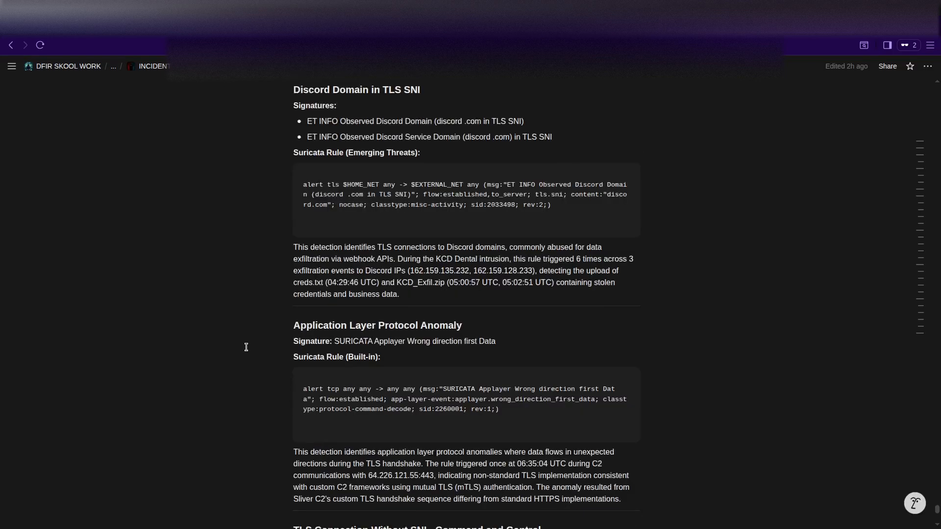
Highlight the custom Suricata rule text in the code block, then clear the selection.
scroll(246, 347, down, 2)
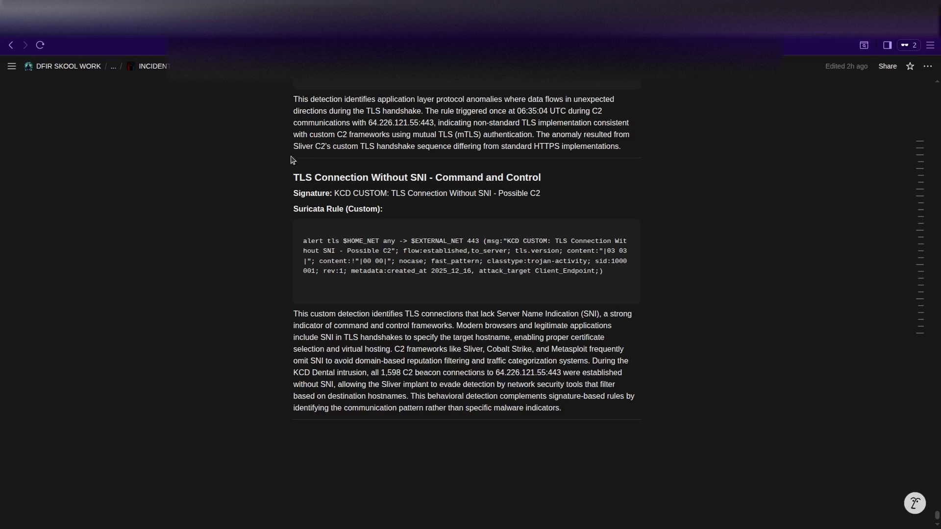
drag(604, 272, 296, 243)
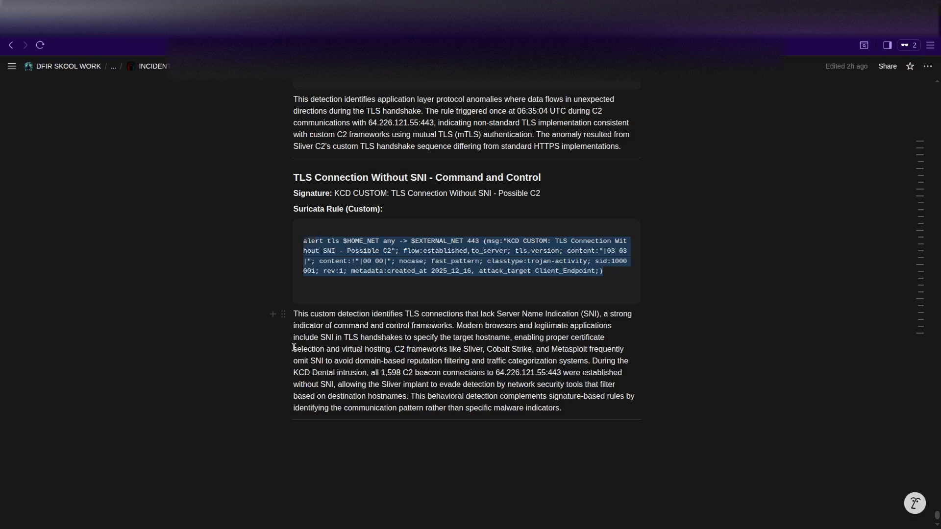
click(360, 359)
scroll(418, 373, up, 1)
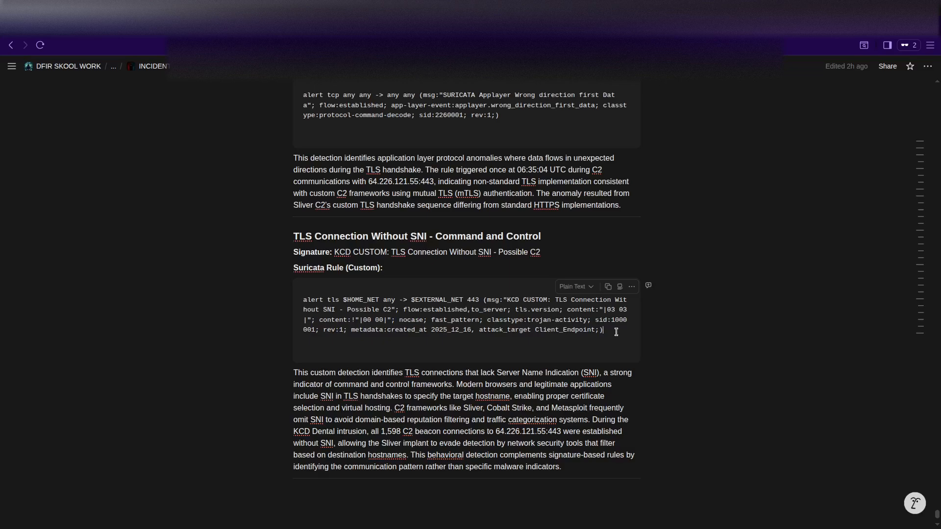
drag(616, 333, 273, 299)
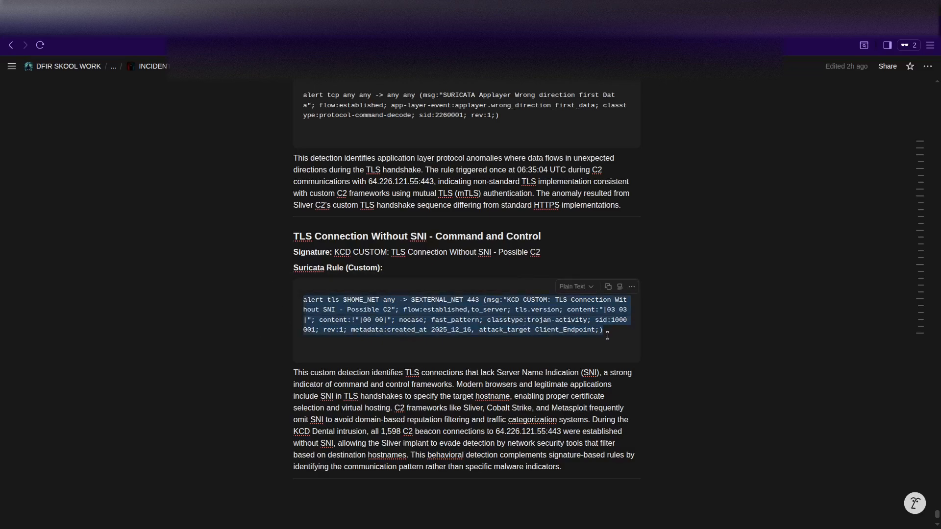
click(451, 445)
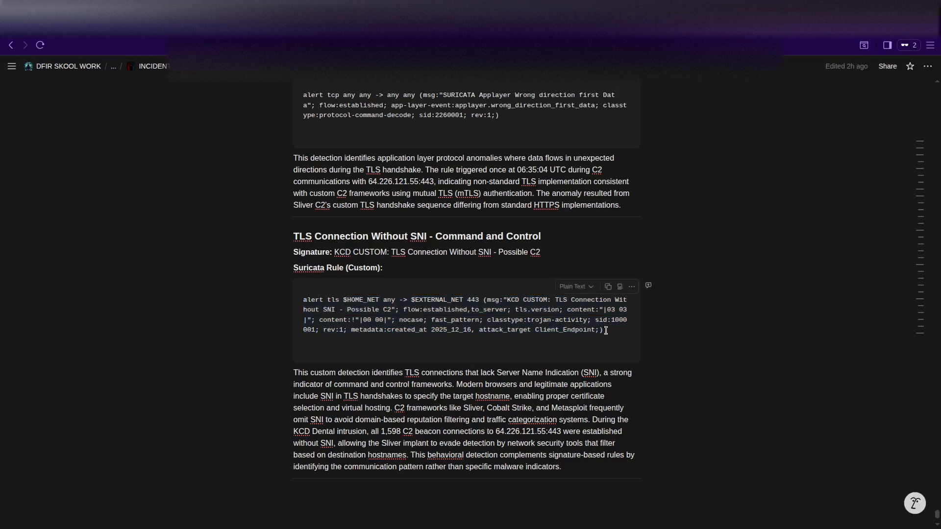
drag(607, 331, 297, 298)
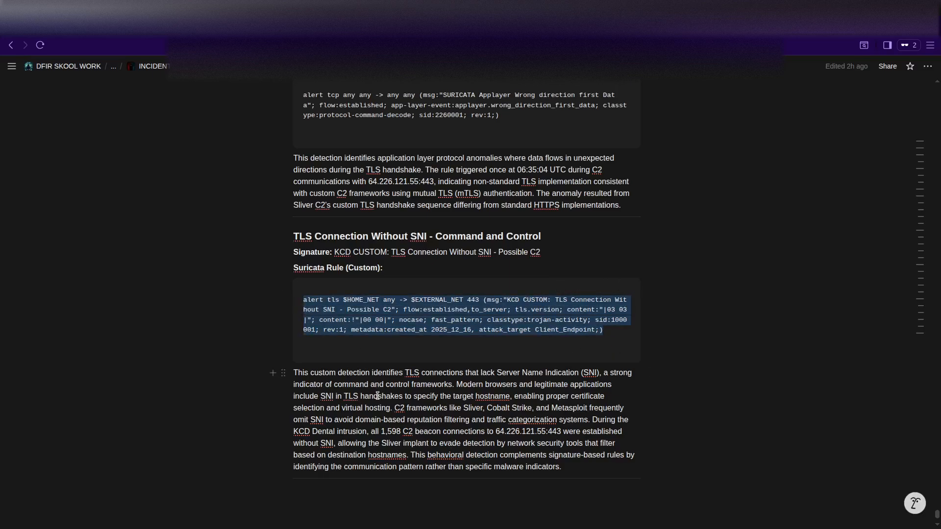
scroll(378, 396, up, 3)
click(399, 384)
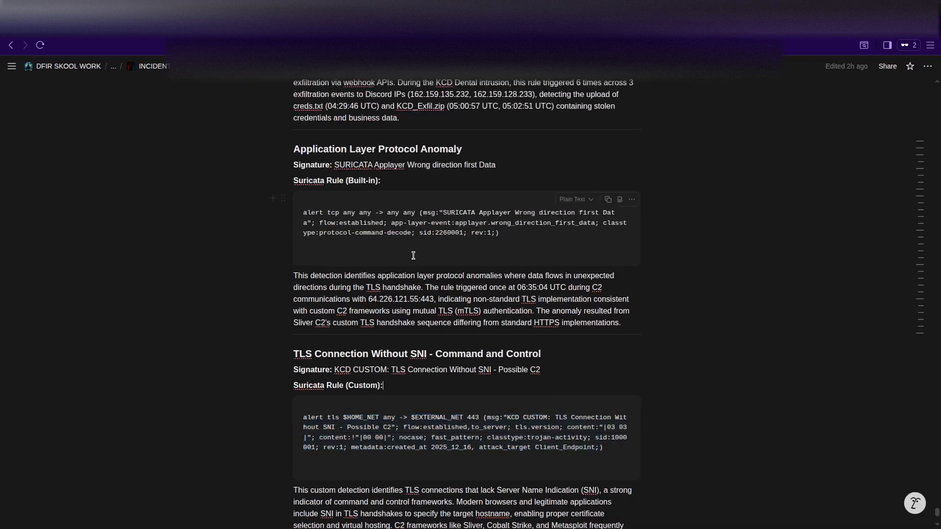
Return from the Notion report to the Splunk JA3 count search tab.
scroll(383, 320, up, 15)
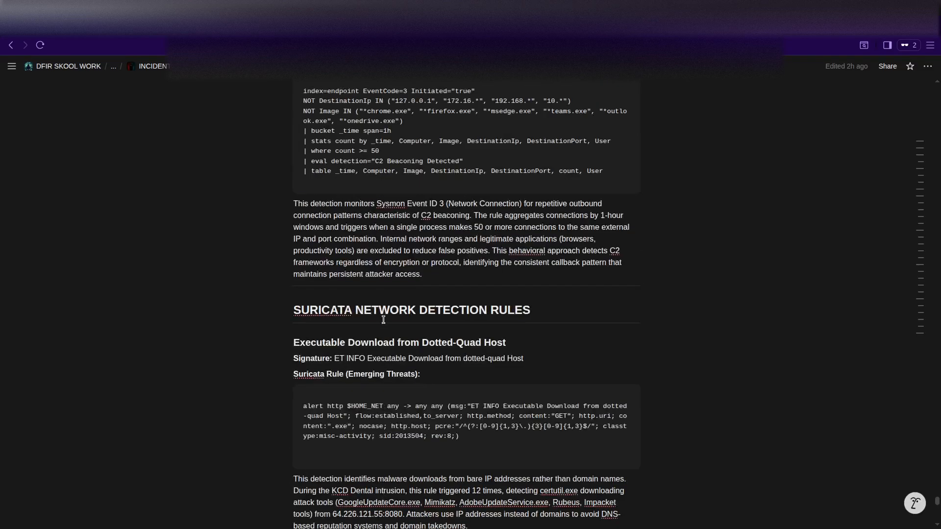
scroll(383, 320, up, 9)
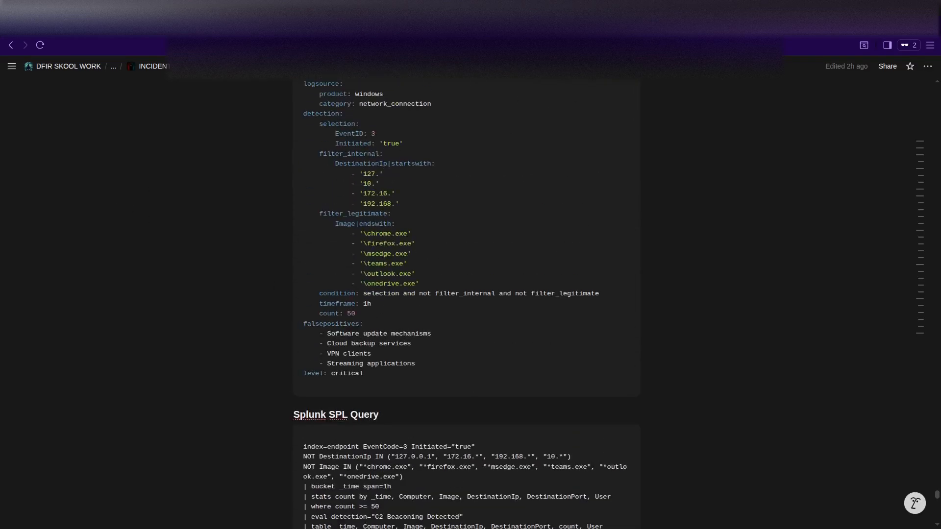
click(357, 33)
click(263, 34)
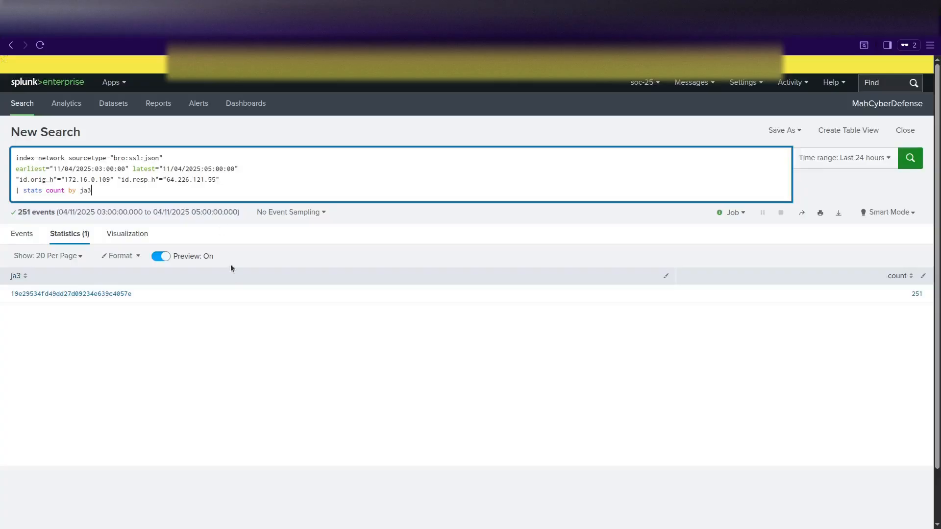